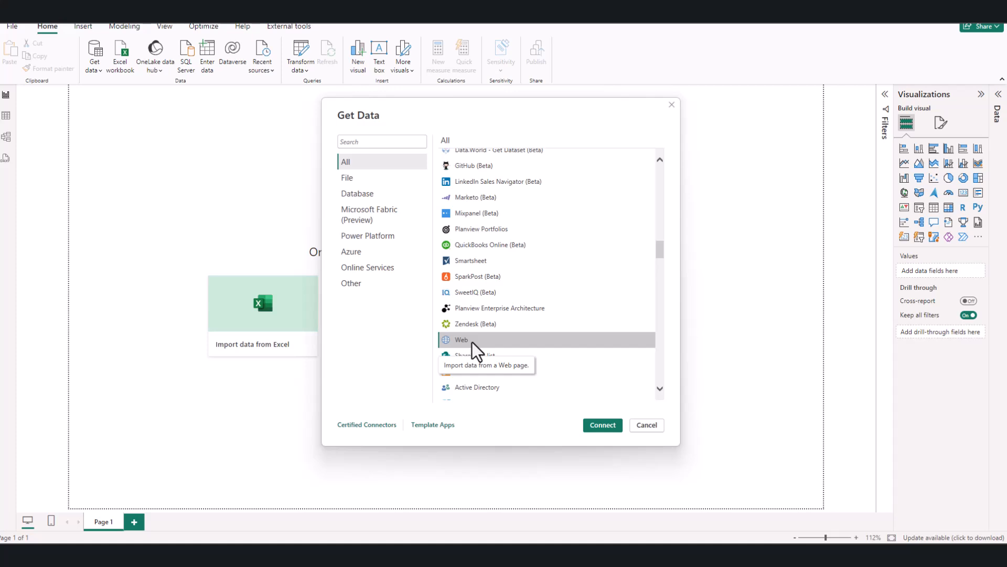
Browse the full list of available data connectors from Web down to Blank Query
scroll(493, 307, "down", 3)
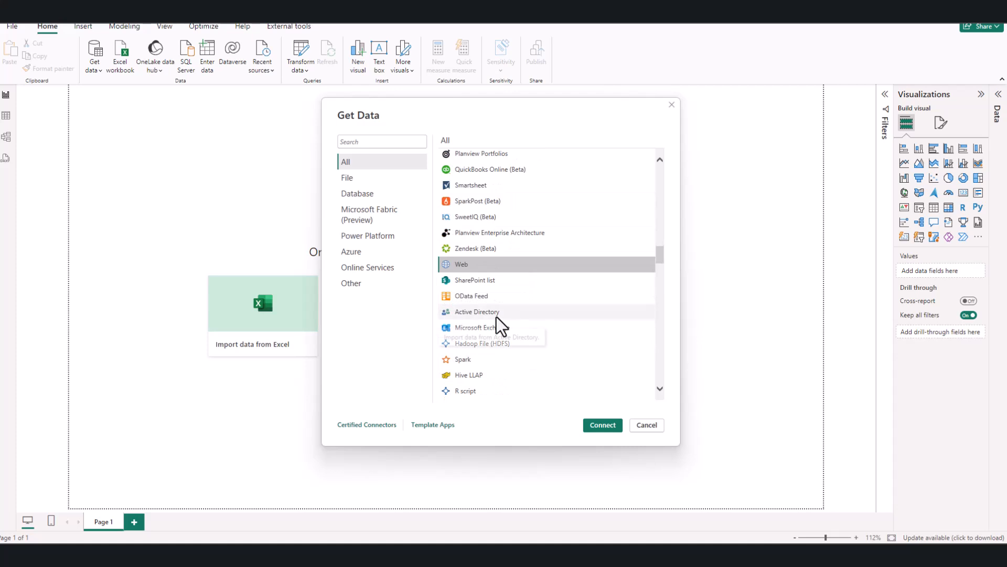
scroll(501, 333, "down", 2)
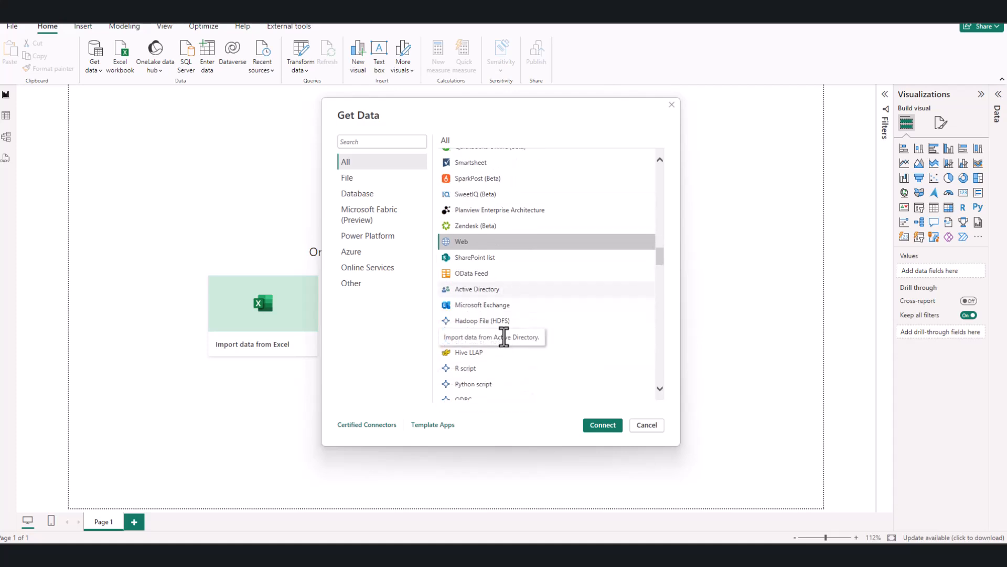
scroll(483, 367, "down", 3)
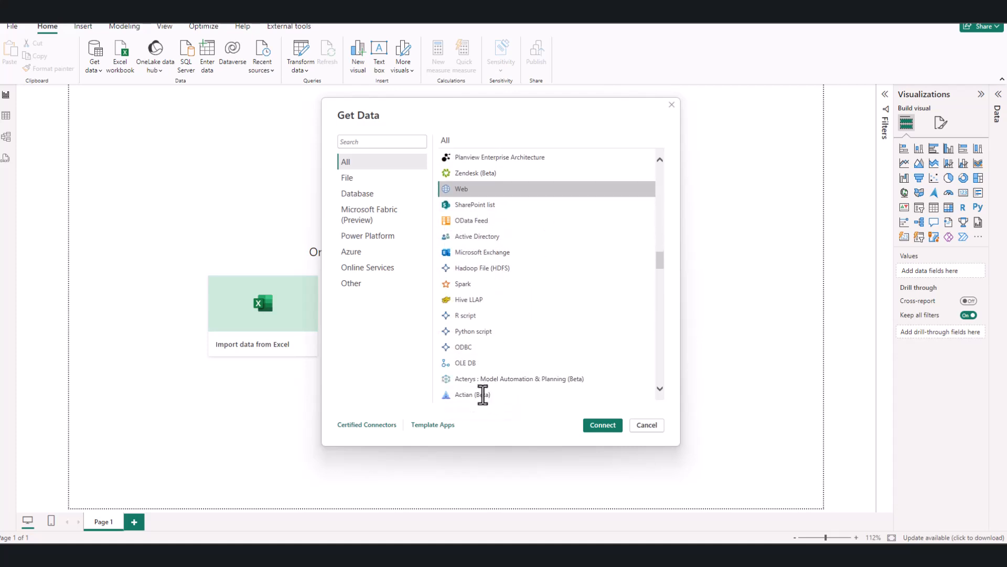
scroll(499, 291, "down", 10)
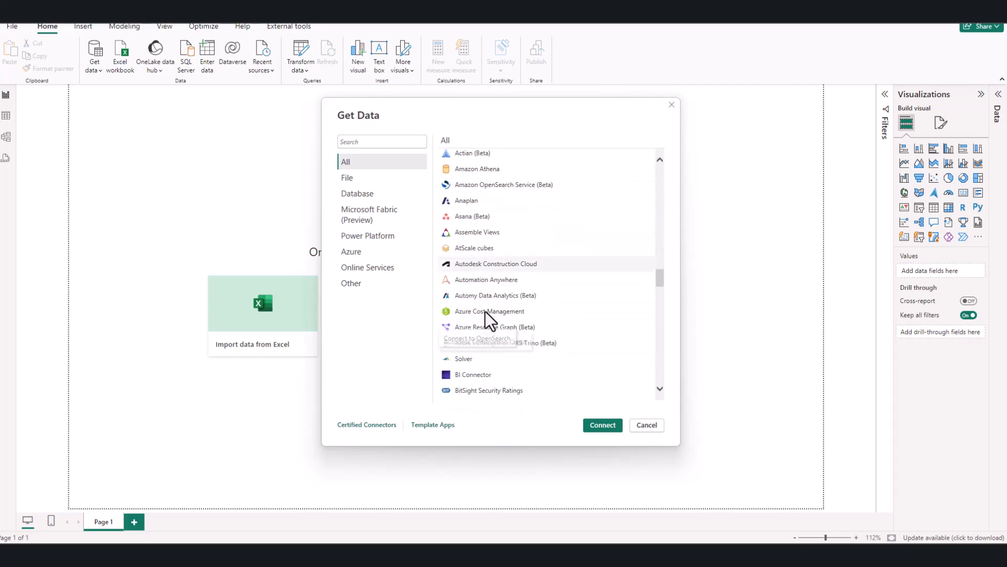
scroll(506, 323, "down", 4)
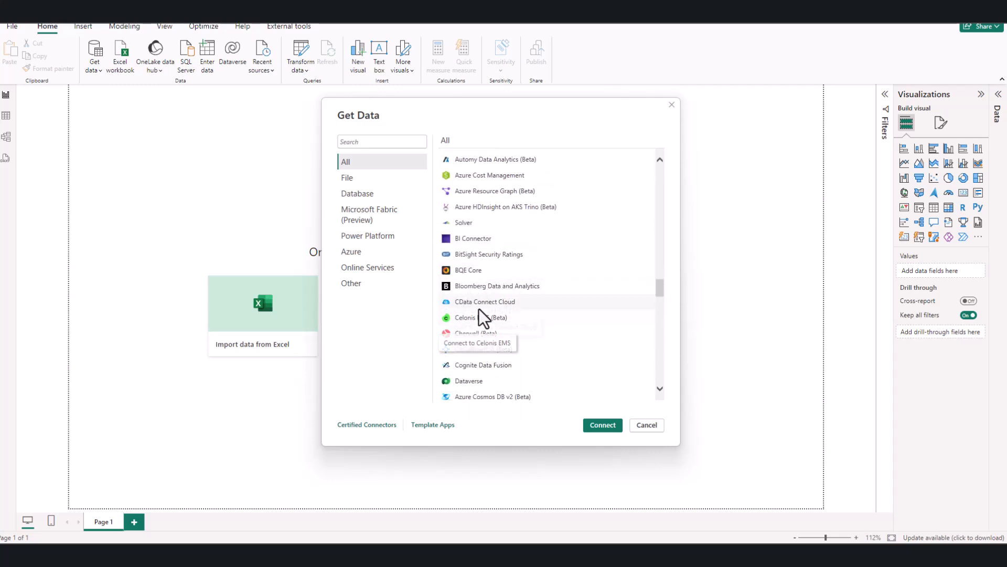
scroll(480, 315, "down", 5)
scroll(483, 336, "down", 12)
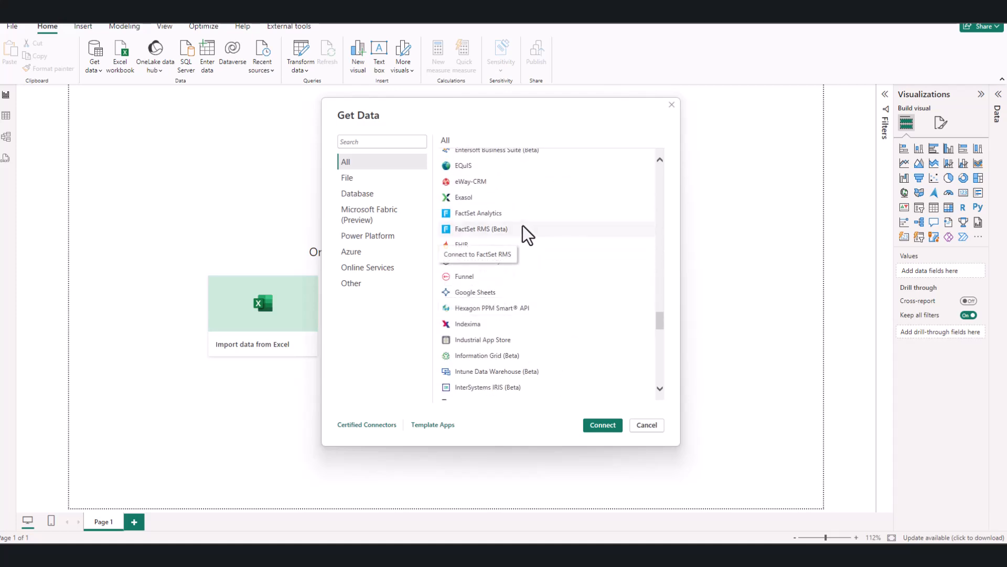
scroll(518, 259, "down", 4)
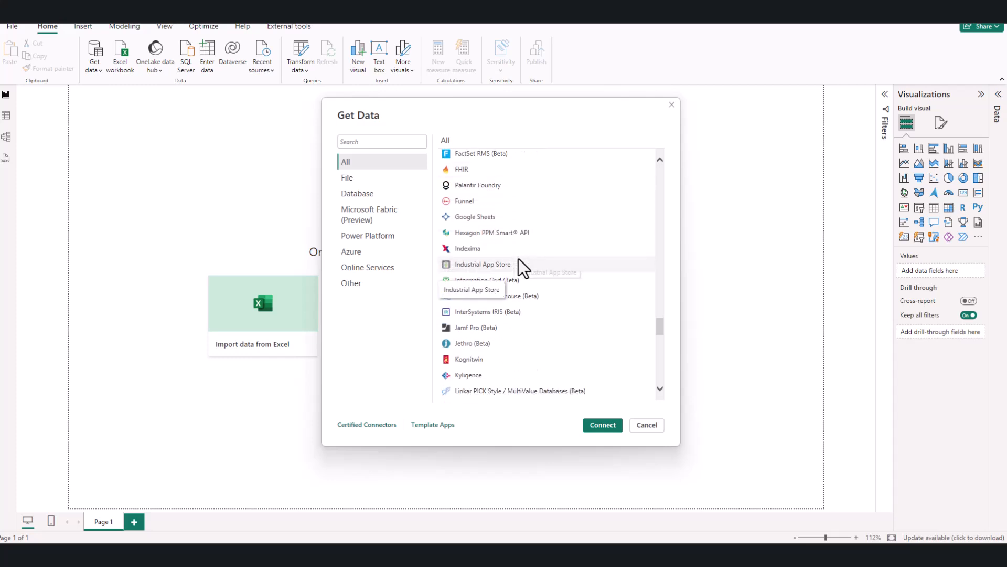
scroll(513, 288, "down", 2)
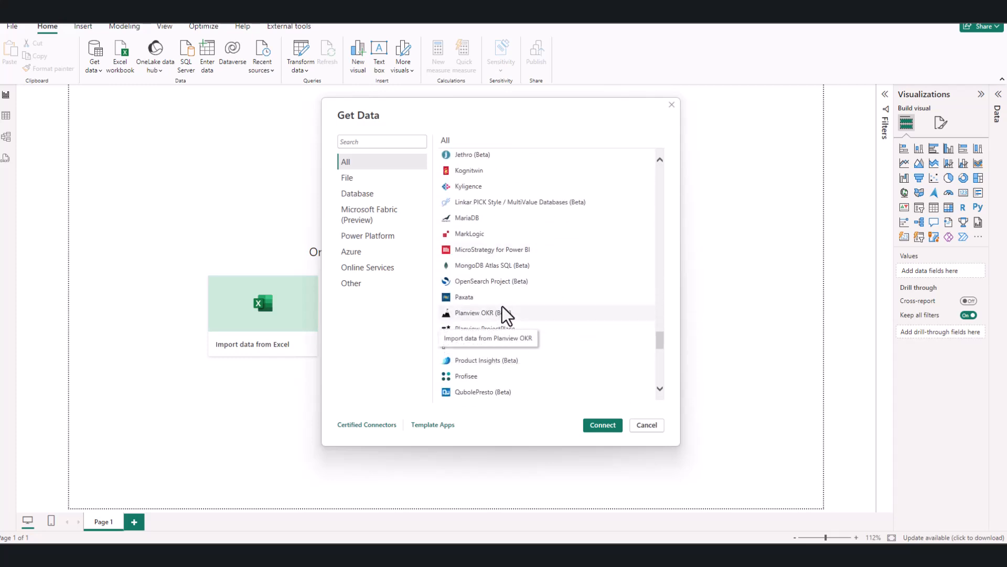
scroll(503, 309, "down", 2)
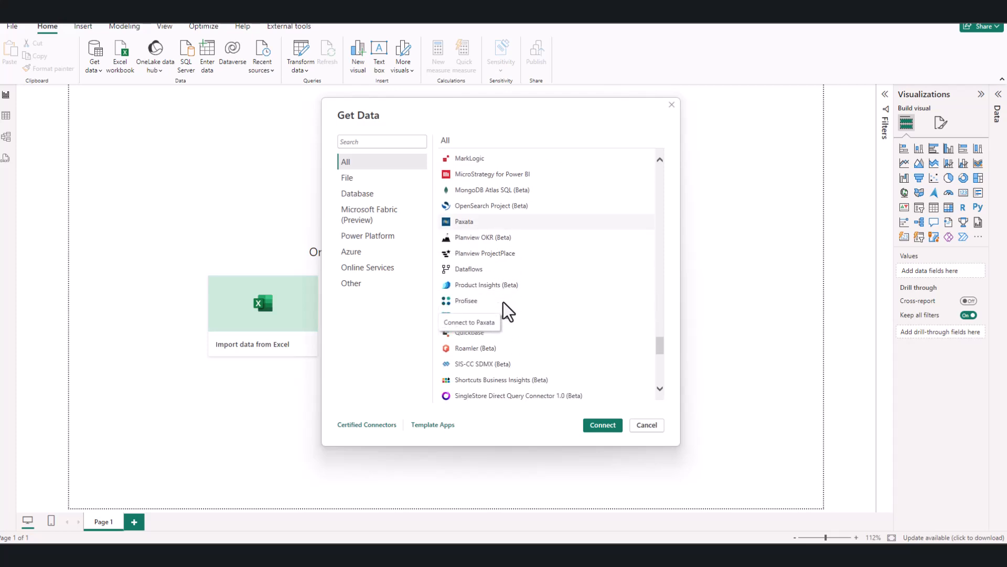
scroll(505, 304, "down", 2)
scroll(501, 369, "down", 1)
scroll(501, 362, "down", 3)
scroll(522, 280, "down", 4)
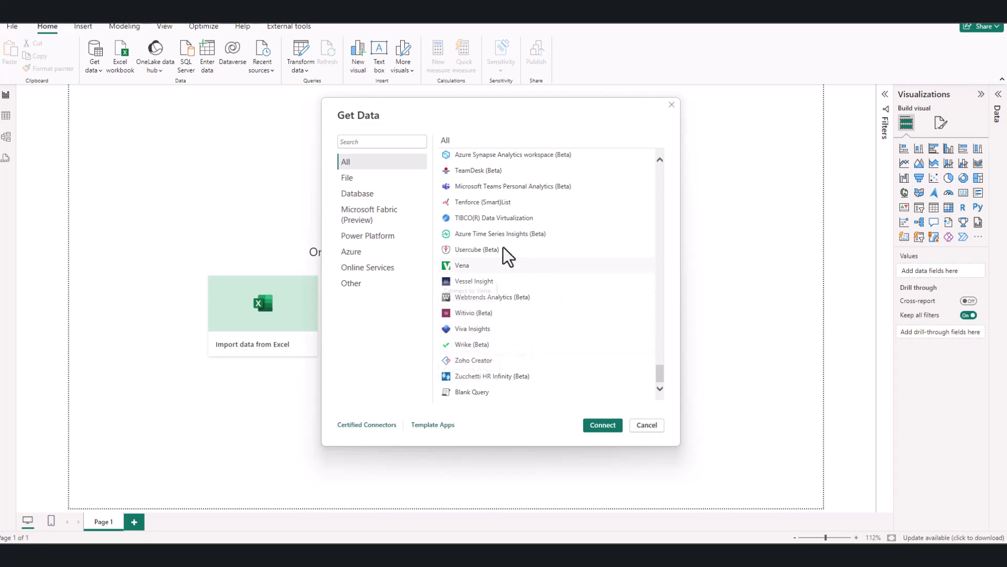
View the File connectors, go back to the complete connector list, and return to the File category
left_click(372, 180)
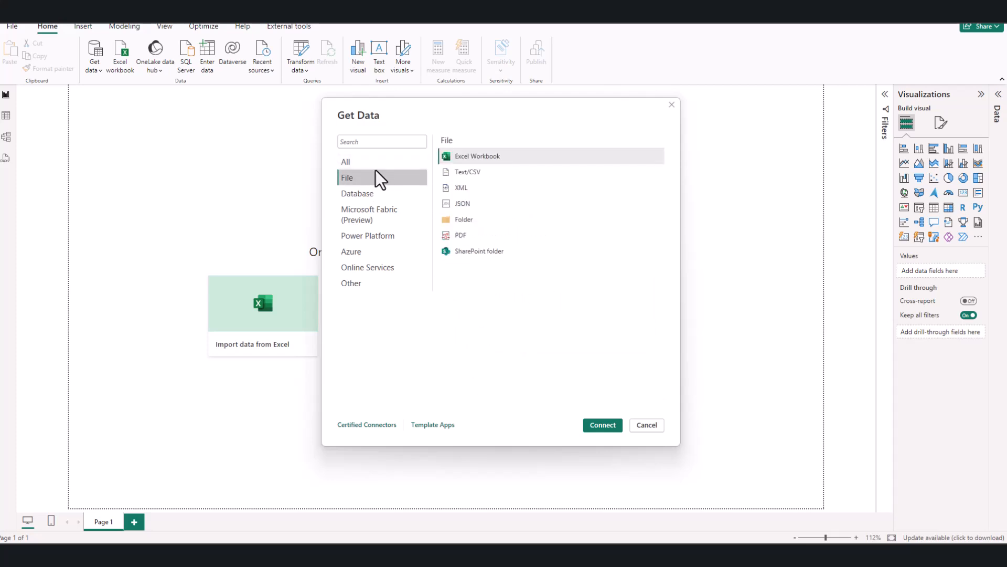
left_click(370, 162)
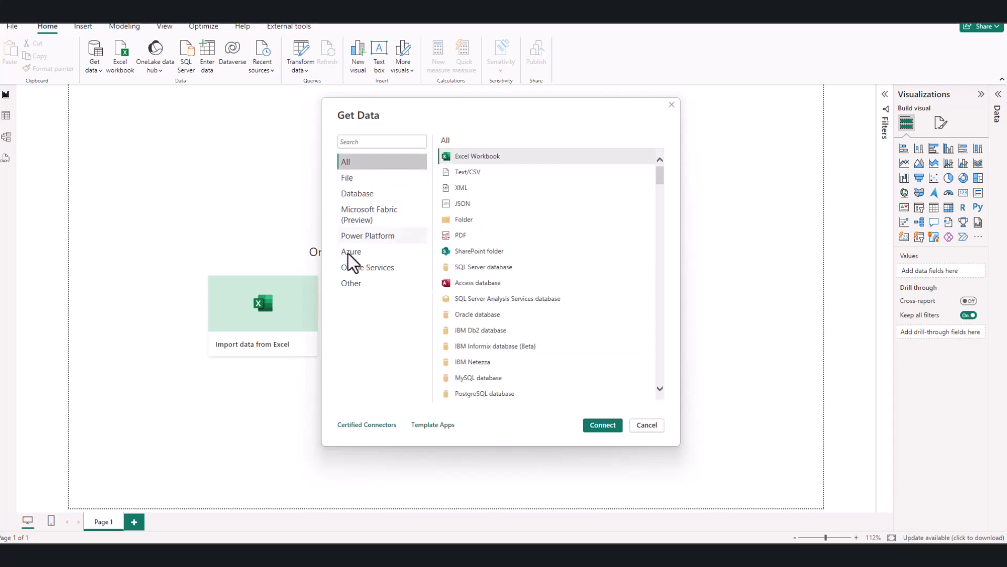
mouse_move(654, 159)
left_mouse_down()
mouse_move(654, 395)
mouse_move(655, 173)
left_mouse_up()
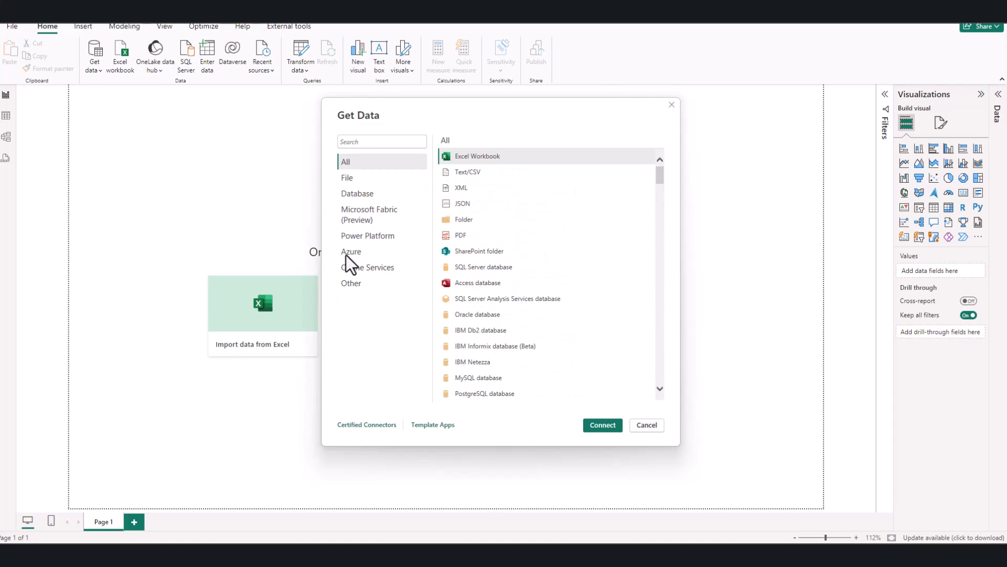
left_click(351, 176)
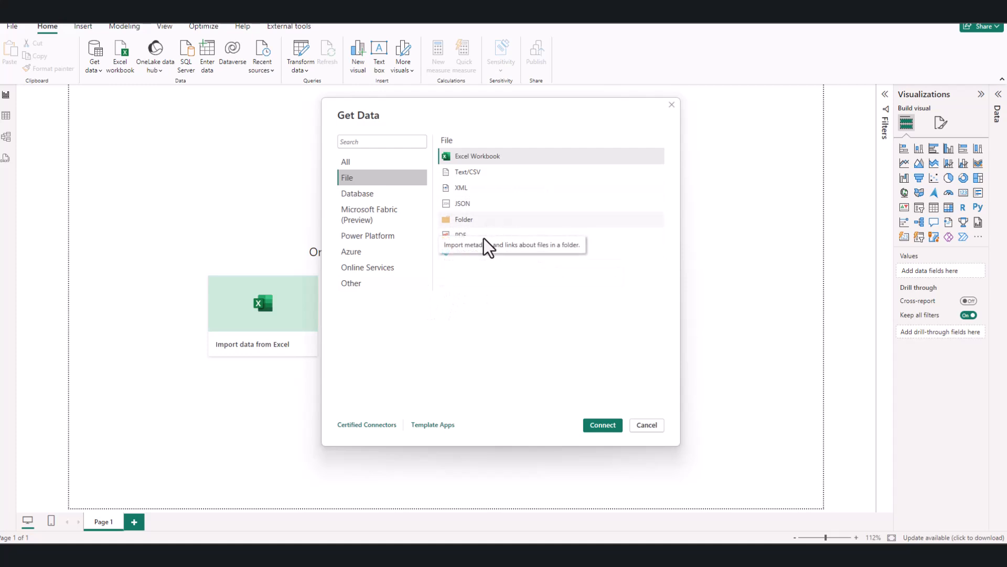
Examine the Database category's connectors from SQL Server database down to TIBCO(R) Data Virtualization
left_click(361, 194)
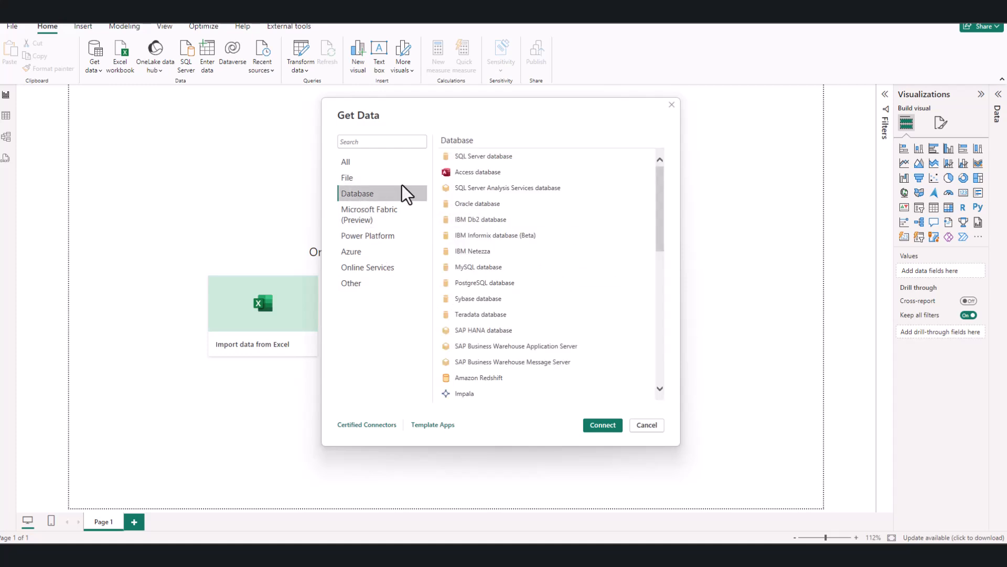
scroll(520, 342, "down", 4)
scroll(521, 340, "up", 4)
scroll(554, 236, "down", 4)
scroll(543, 281, "down", 4)
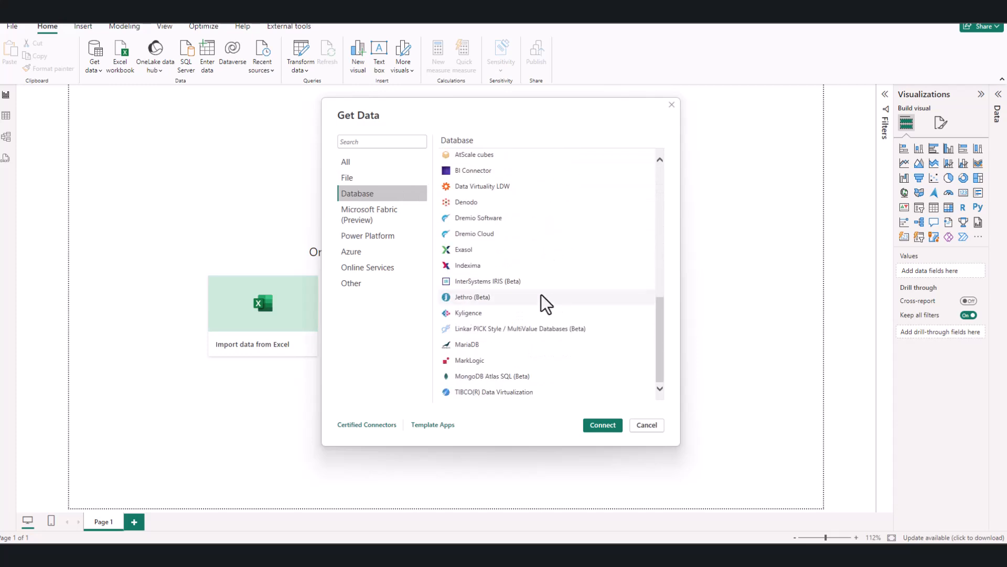
scroll(518, 284, "up", 8)
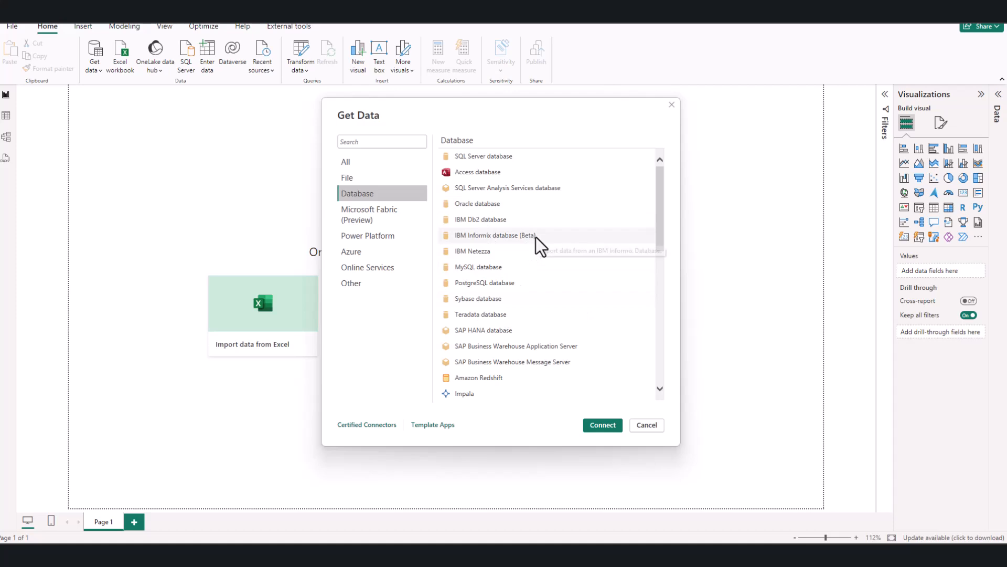
scroll(516, 294, "down", 1)
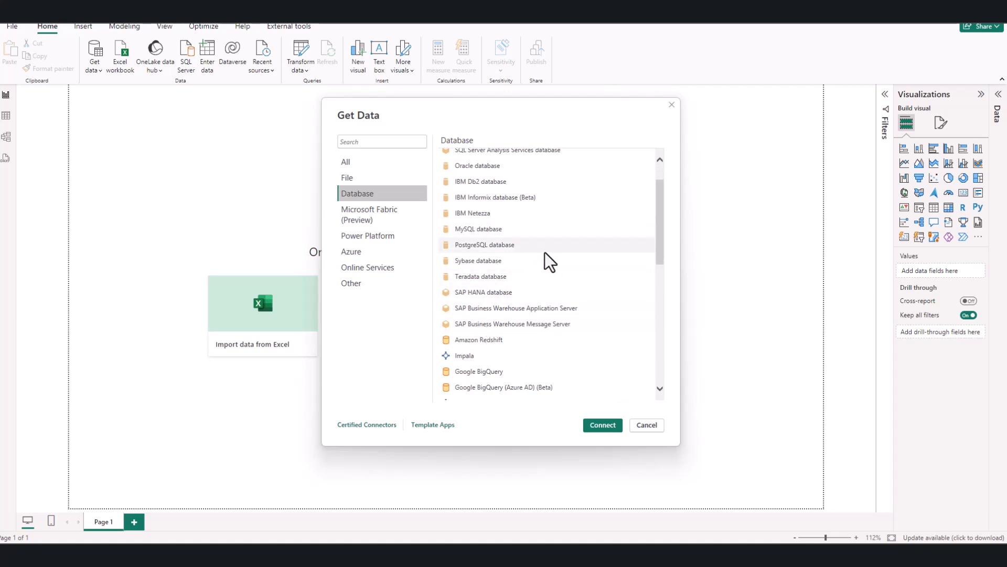
scroll(505, 283, "down", 2)
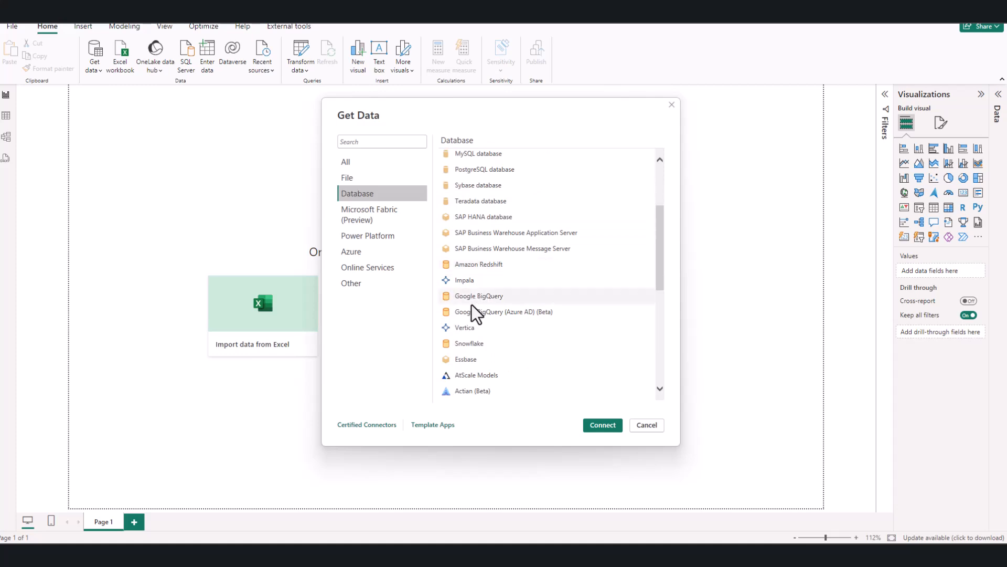
scroll(471, 314, "down", 1)
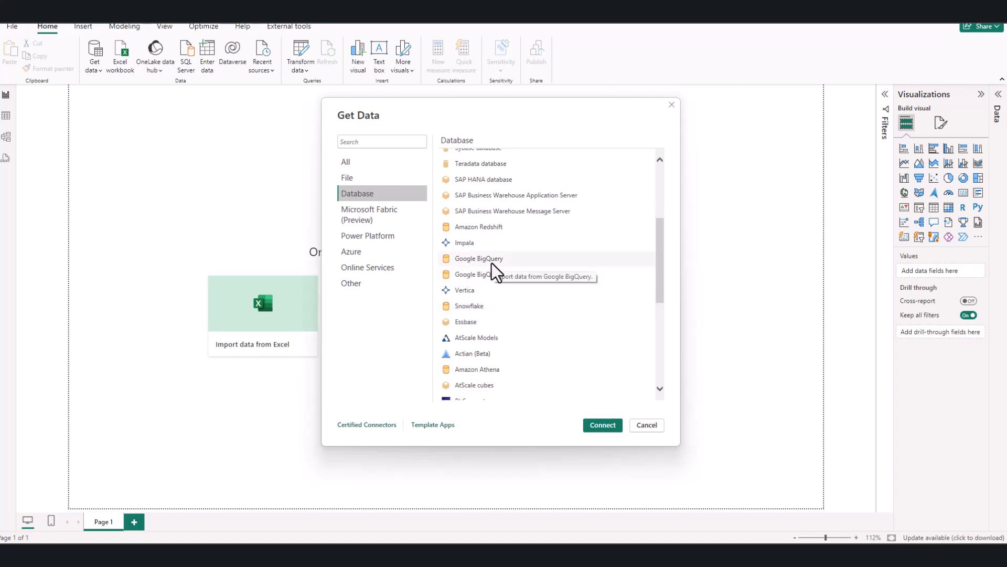
scroll(538, 226, "down", 1)
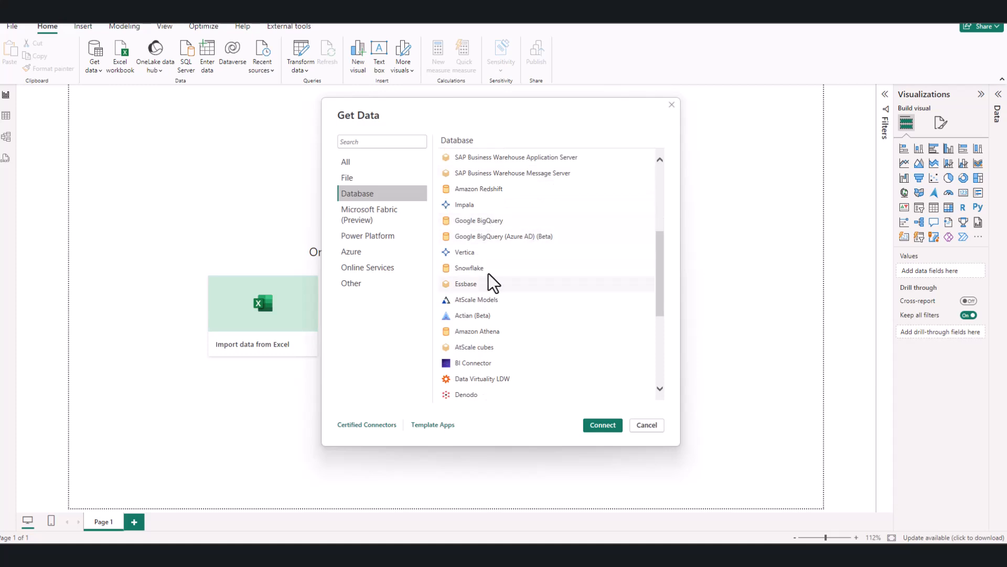
scroll(510, 307, "down", 1)
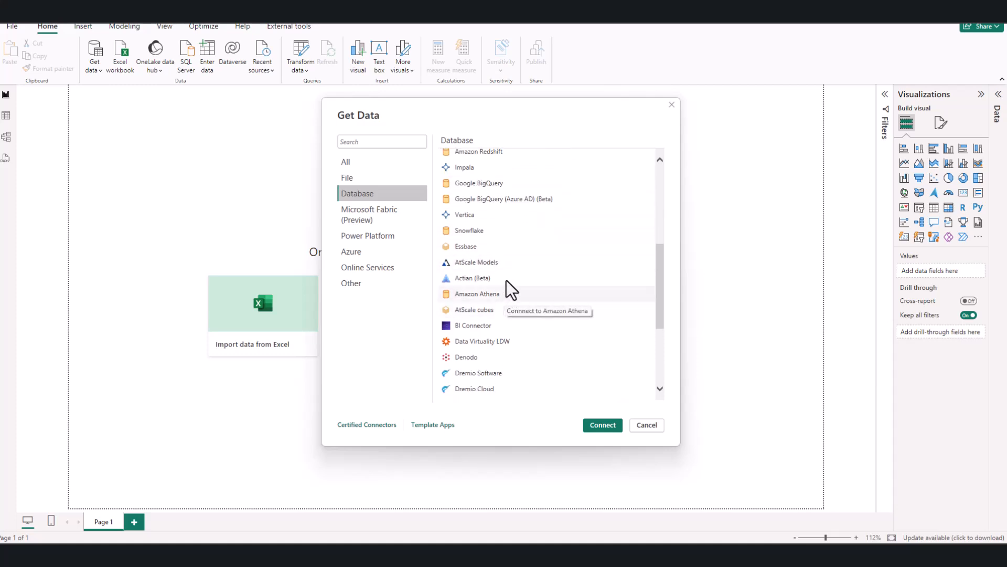
scroll(528, 293, "down", 2)
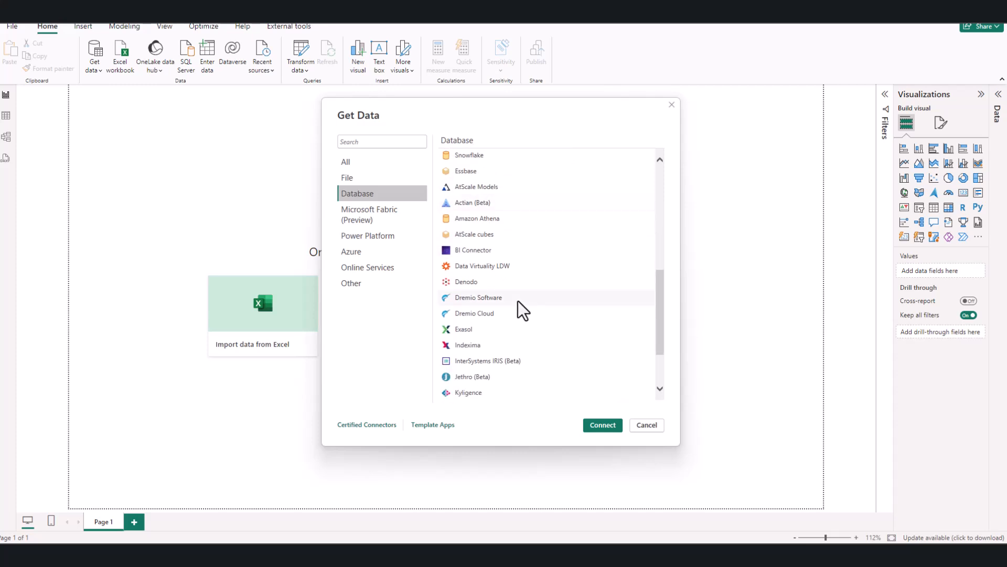
scroll(480, 345, "down", 2)
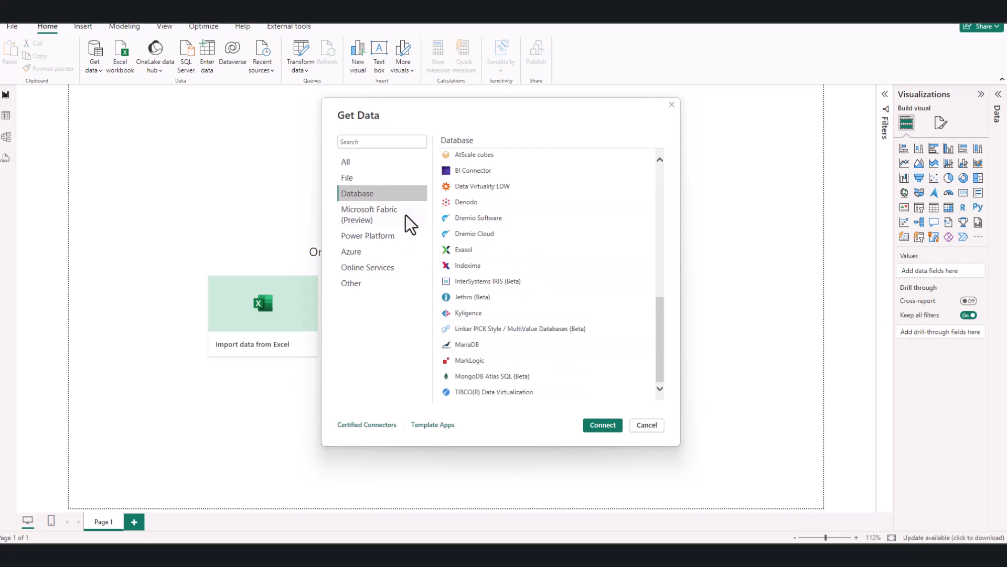
Show the Microsoft Fabric (Preview) connectors and highlight Dataflows, Datamarts, Warehouses and Lakehouses one after another
left_click(365, 212)
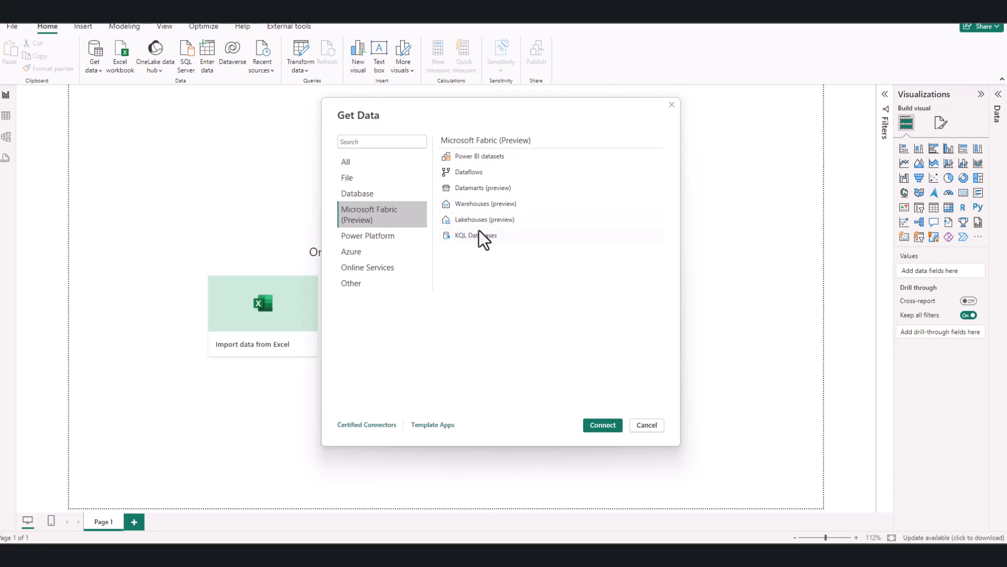
left_click(470, 173)
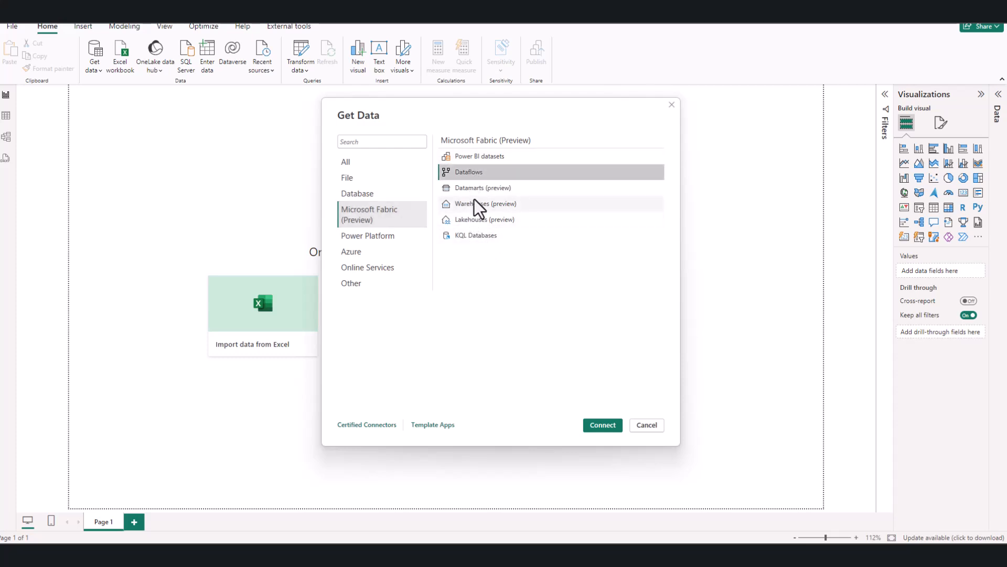
left_click(480, 186)
left_click(480, 203)
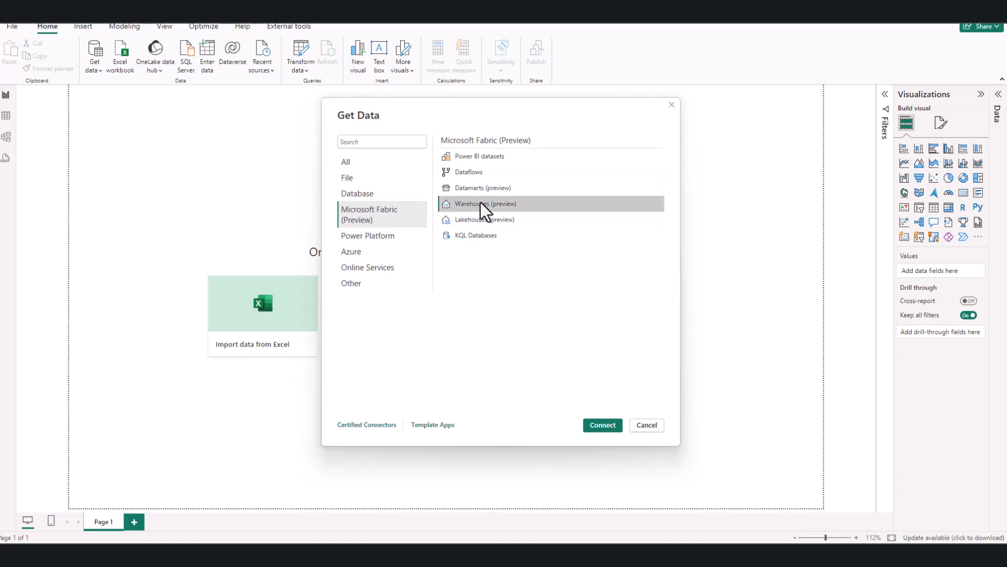
left_click(477, 225)
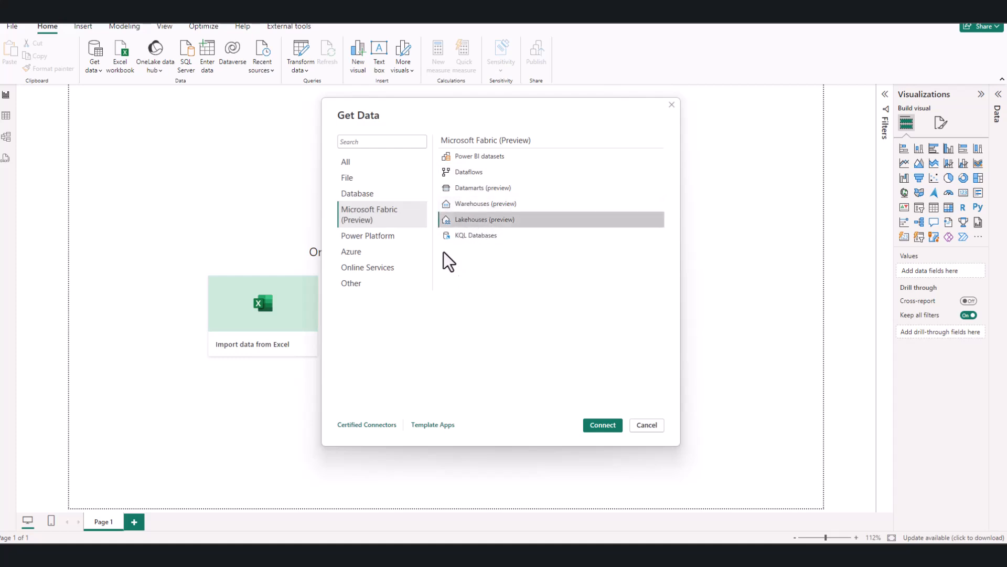
Review the connectors in the Power Platform category and those in the Azure category
left_click(392, 241)
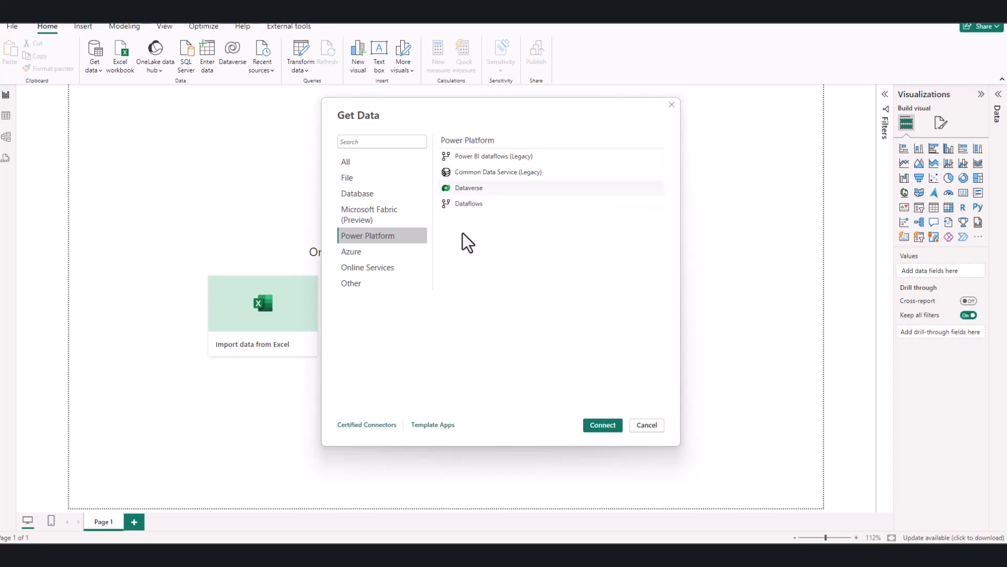
left_click(369, 253)
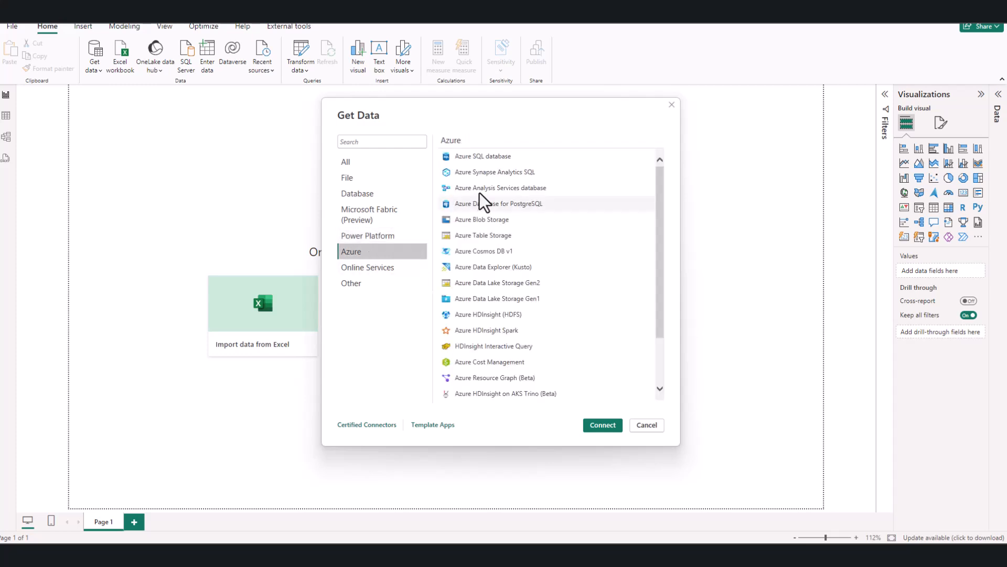
scroll(511, 268, "down", 2)
scroll(503, 317, "up", 2)
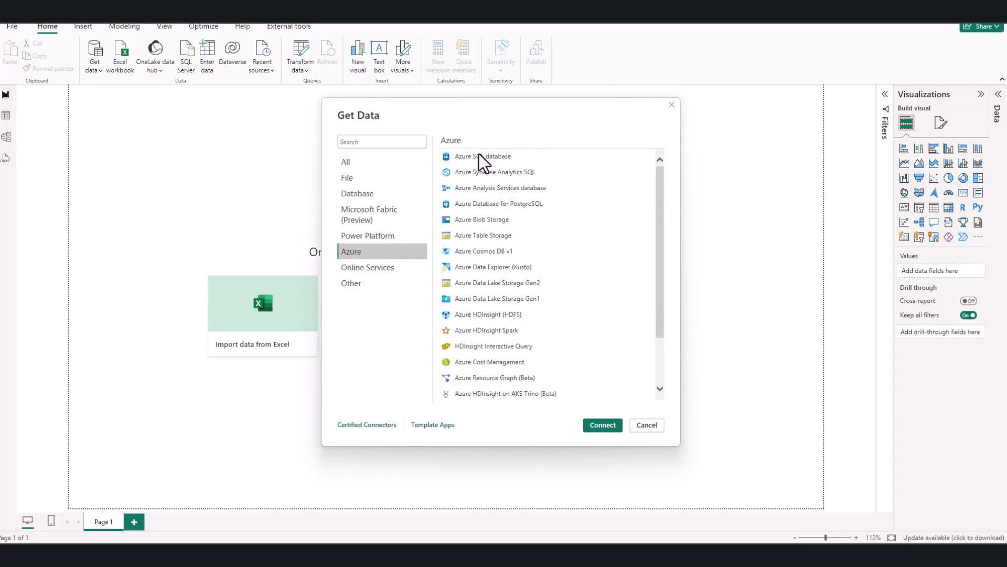
Look over the connectors offered in the Online Services category
left_click(371, 271)
scroll(494, 341, "down", 3)
scroll(494, 351, "up", 3)
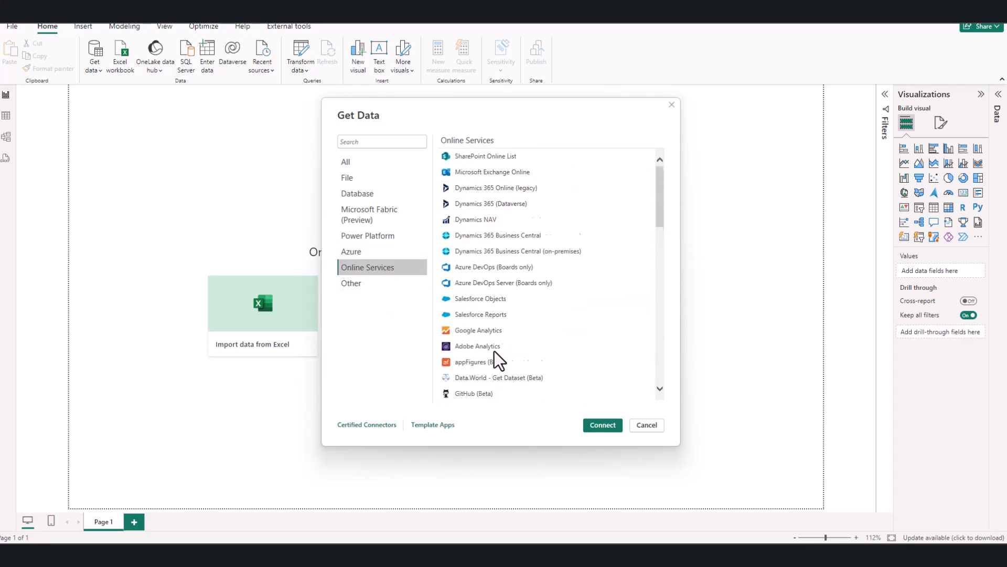
Look through the connectors in the Other category and return to the list of all connectors
left_click(359, 283)
scroll(484, 373, "down", 5)
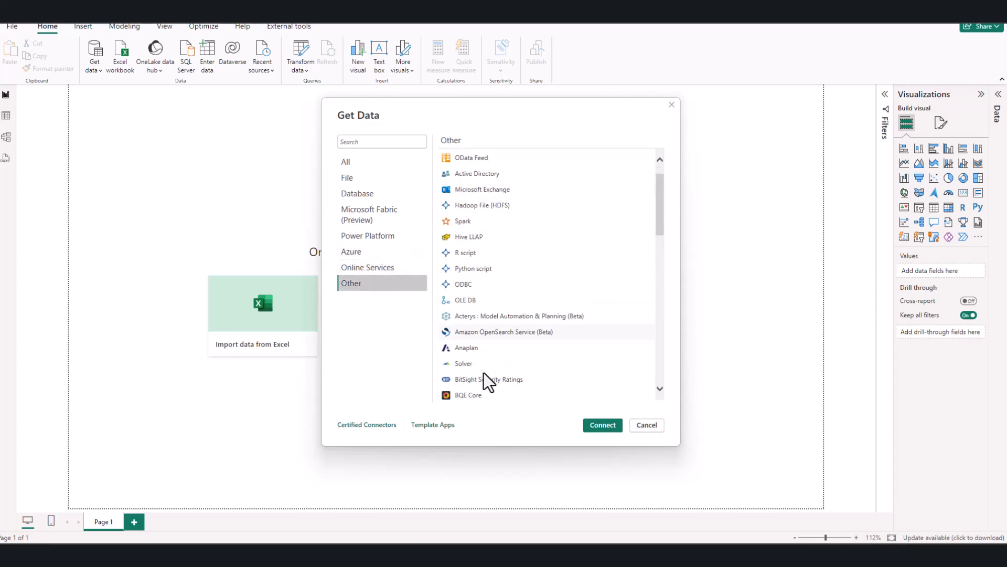
scroll(484, 373, "up", 5)
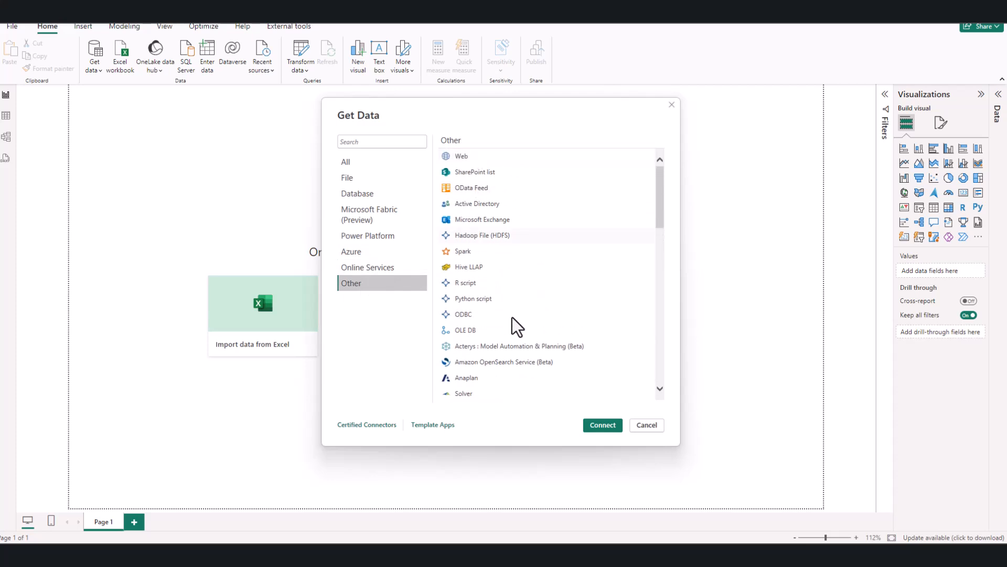
scroll(502, 333, "down", 10)
left_click(358, 162)
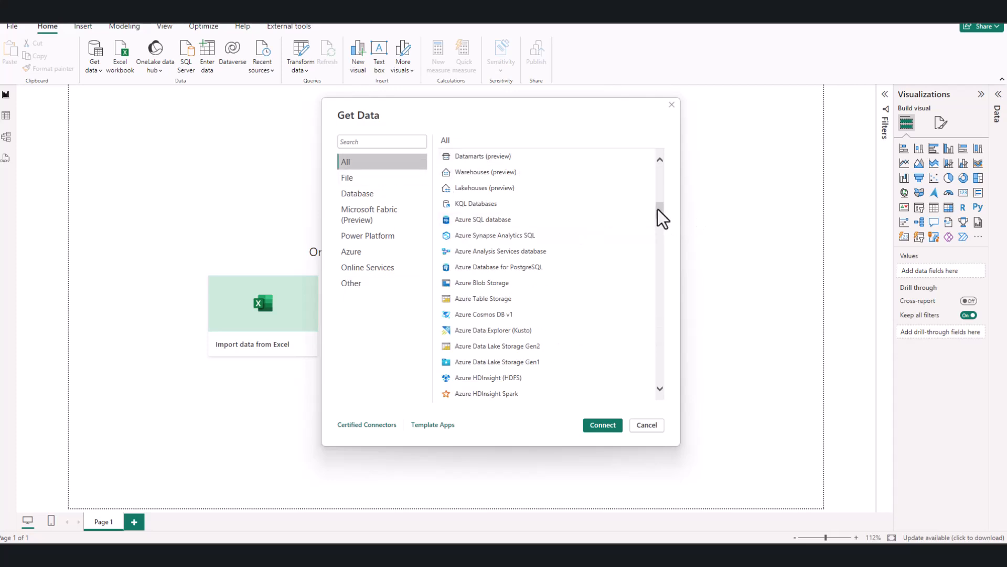
Look through the full list of connectors, close the Get Data dialog and check the list of common data sources
left_click_drag(659, 211, 660, 153)
scroll(558, 310, "down", 12)
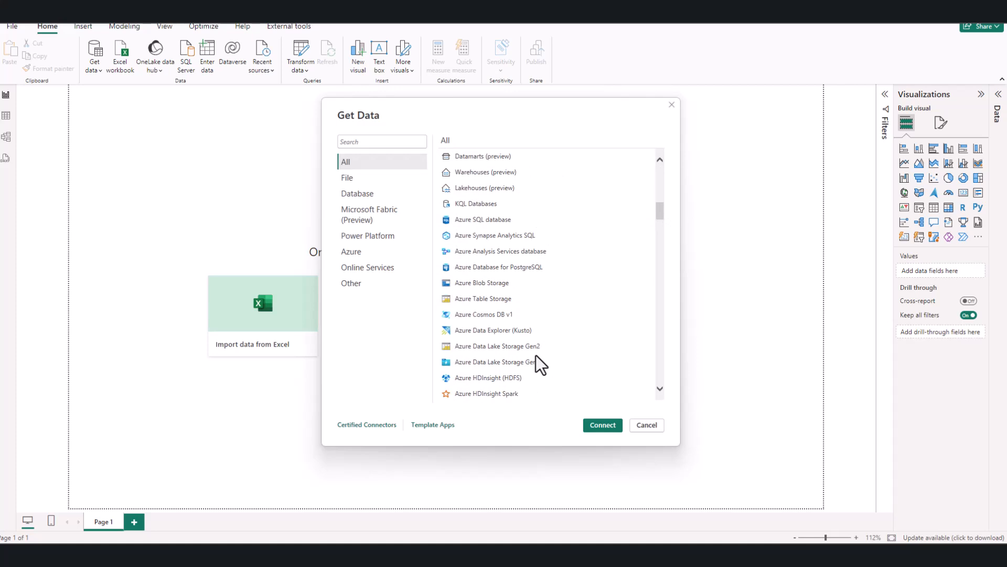
scroll(524, 357, "down", 6)
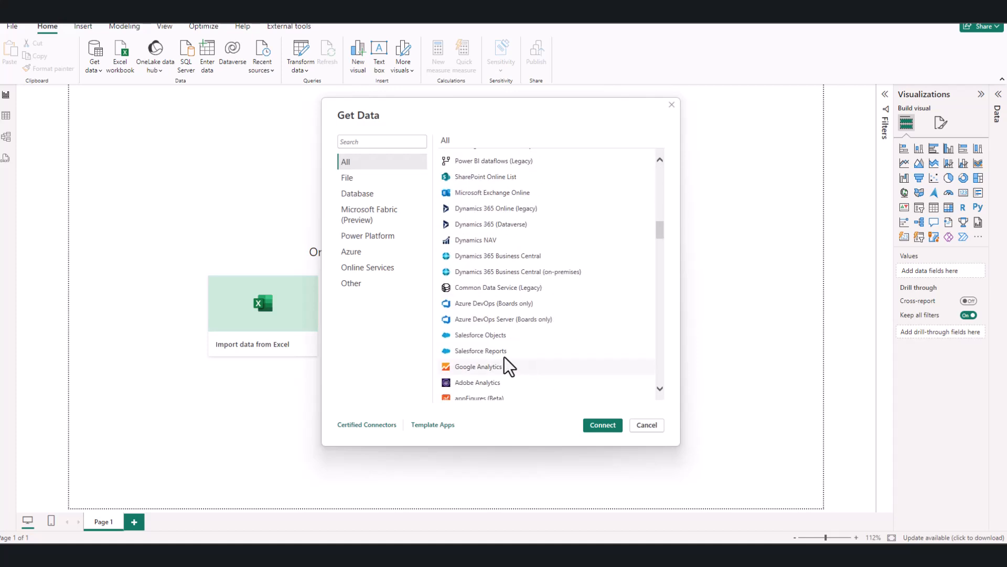
left_click(645, 425)
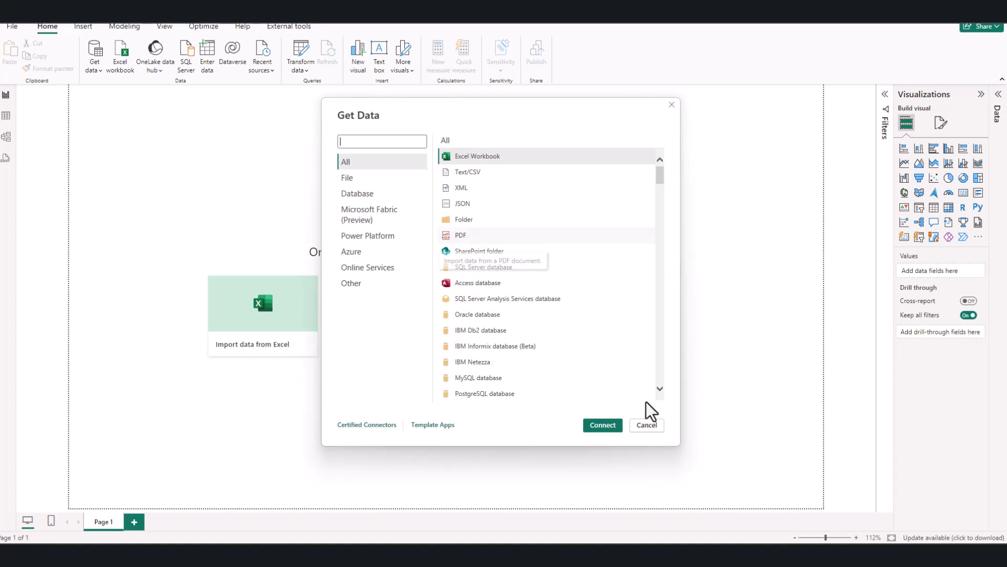
left_click(648, 425)
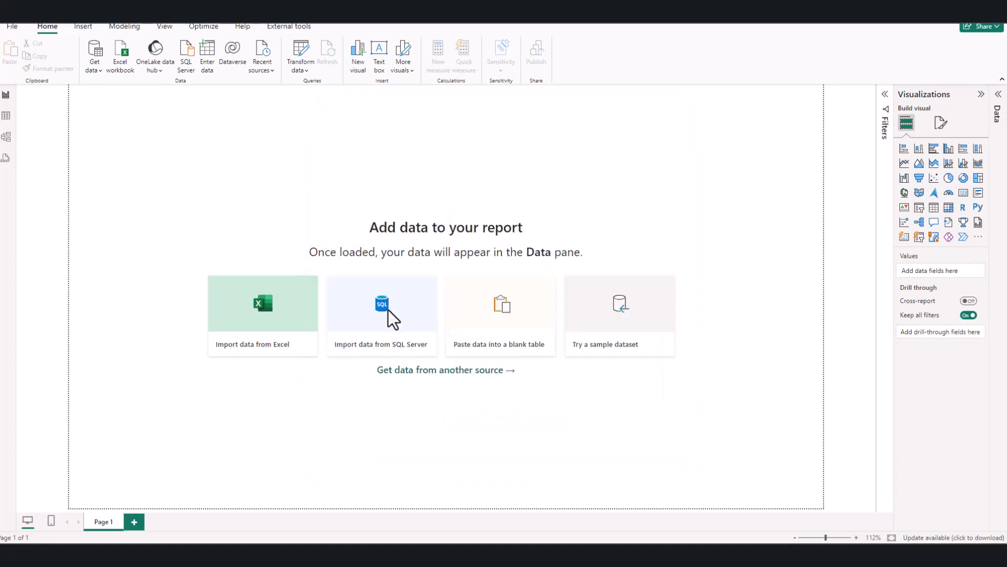
left_click(99, 72)
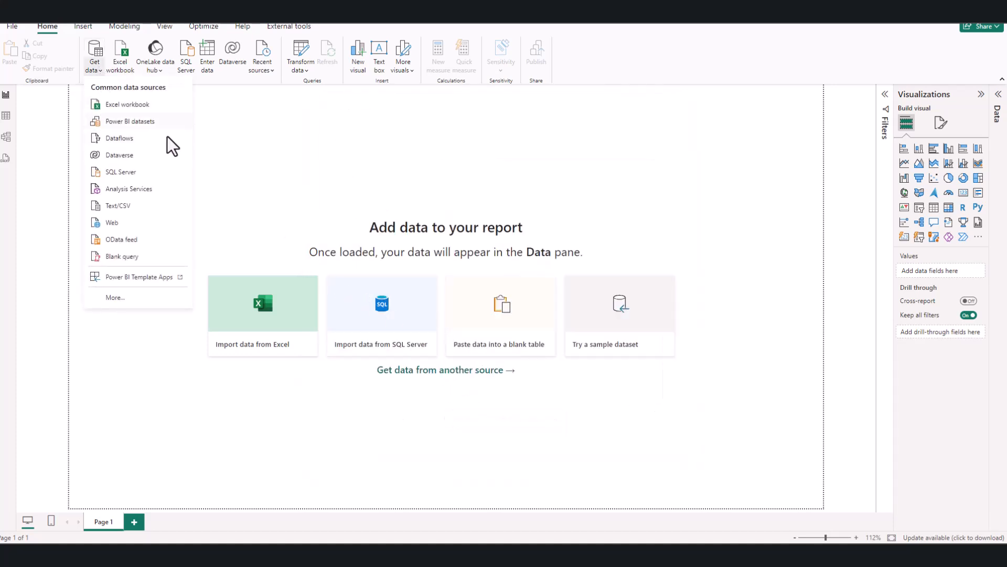
left_click(350, 165)
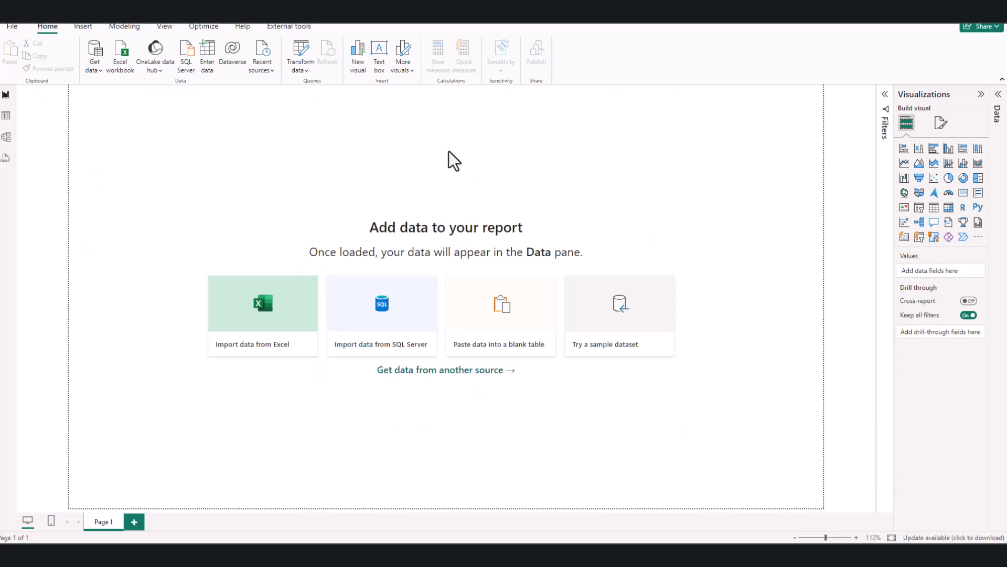
Zoom the report page to 157% and show the common data sources offered by Get data
left_click(835, 538)
left_click_drag(834, 538, 830, 538)
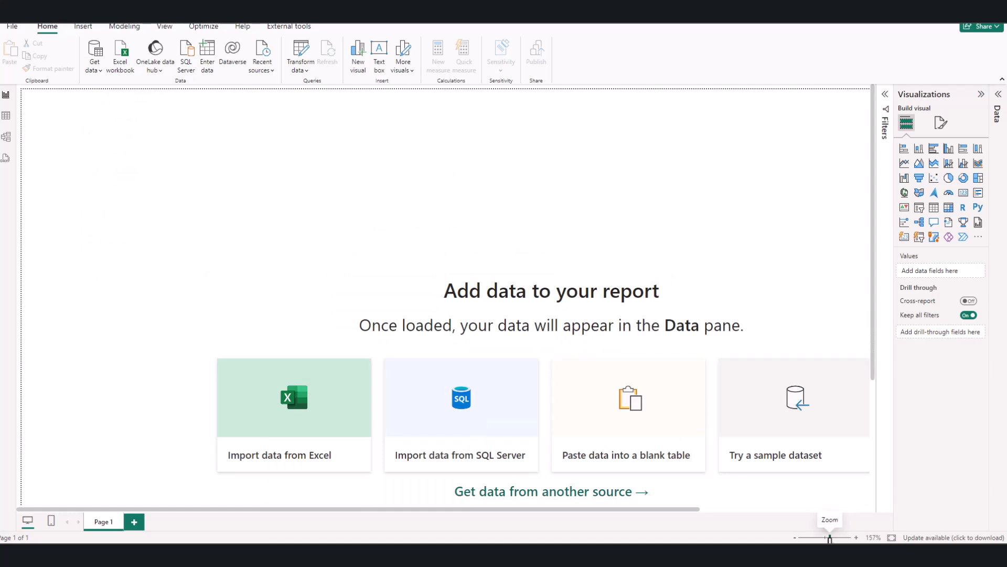
left_click(99, 70)
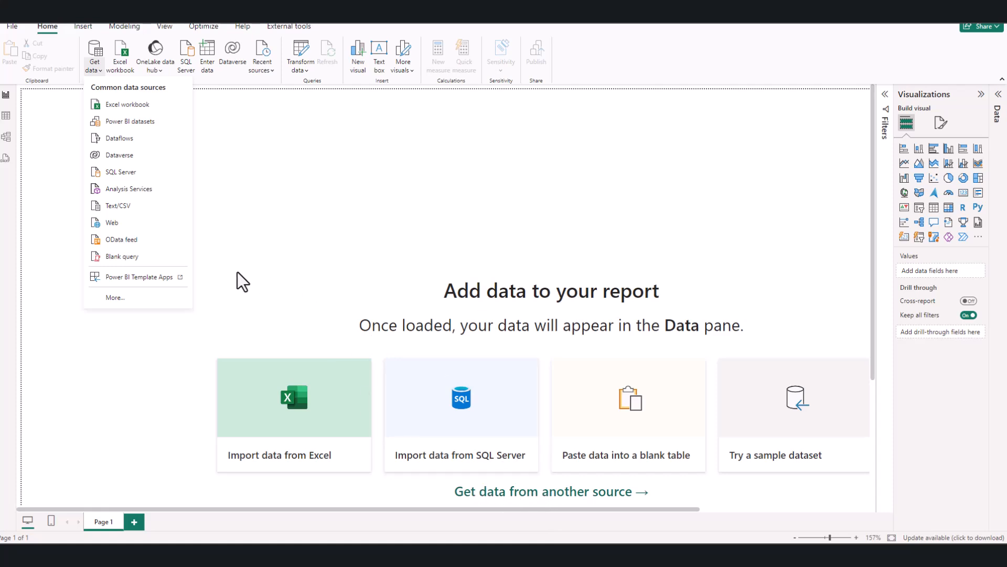
left_click(270, 190)
left_click(102, 69)
left_click(235, 128)
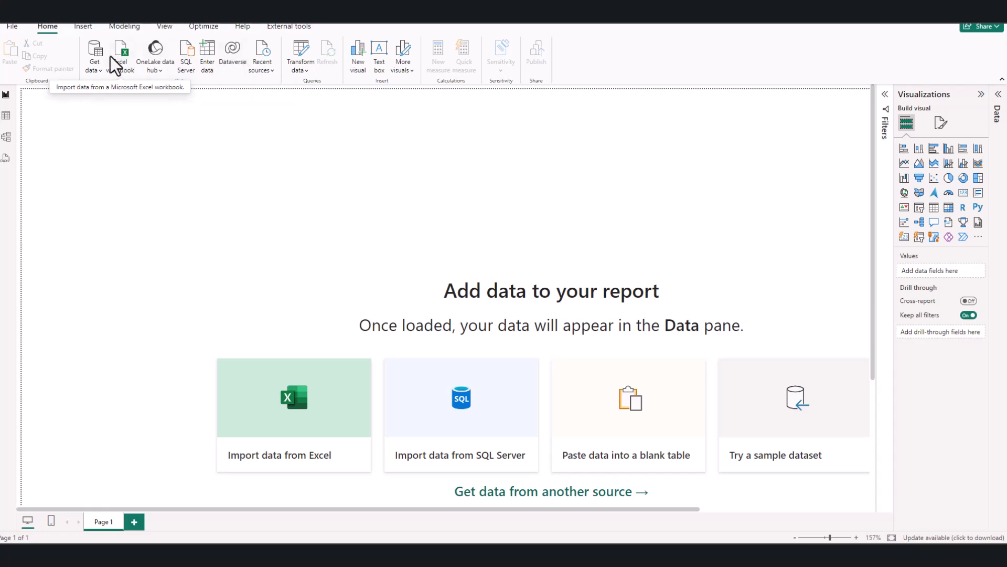
Open the complete Get Data connector list from the common sources, look through it and close the dialog
left_click(100, 70)
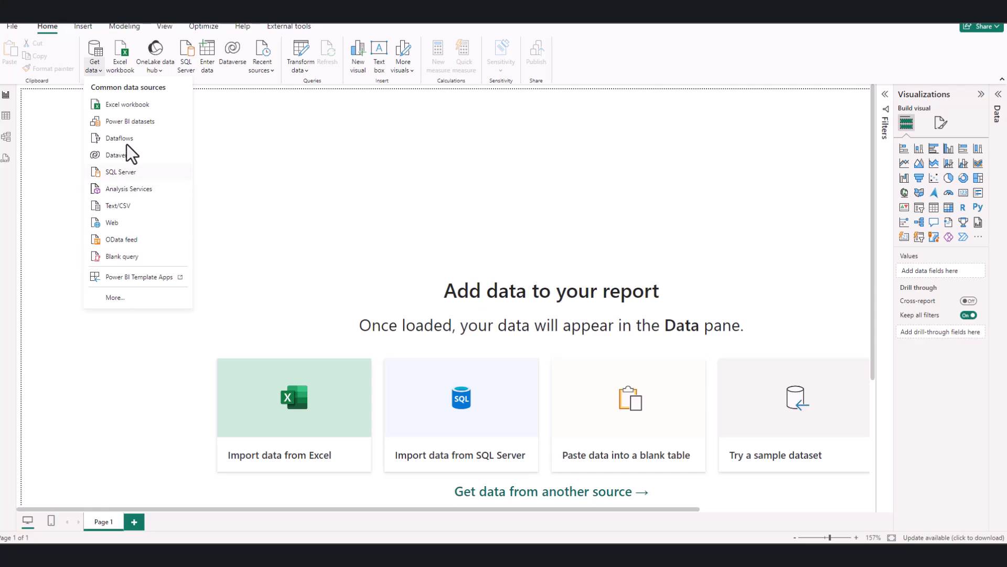
left_click(128, 298)
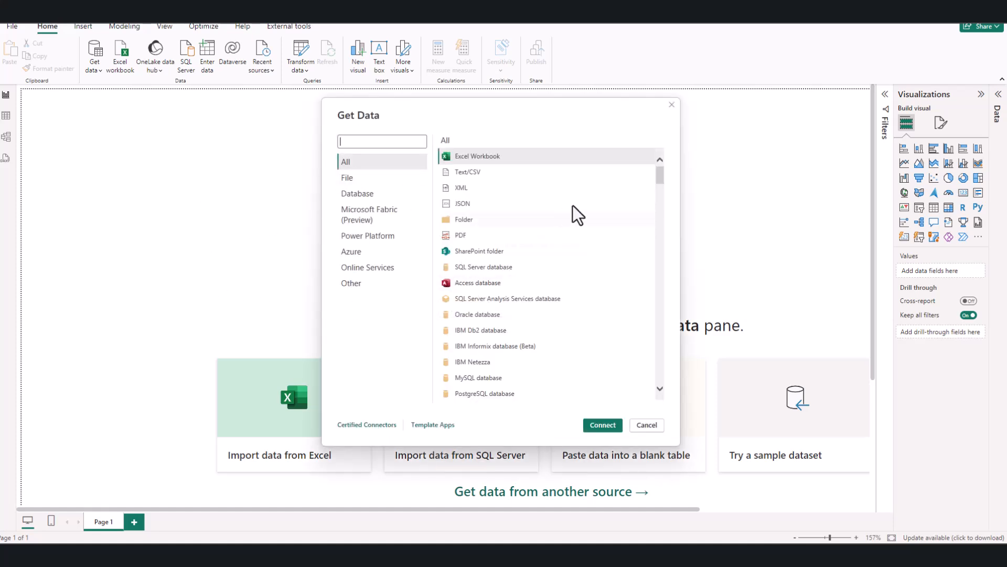
scroll(561, 344, "down", 5)
scroll(561, 347, "down", 15)
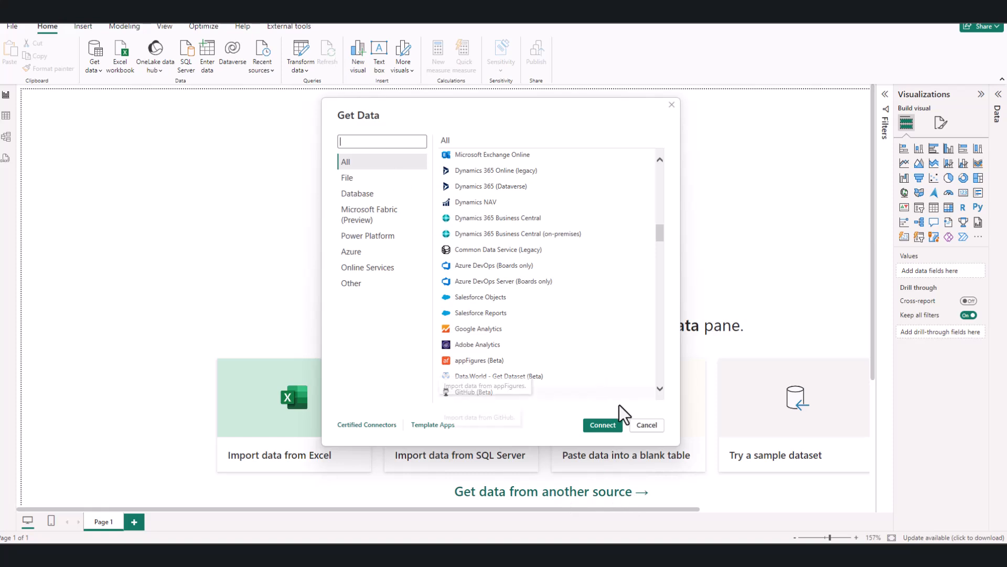
left_click(647, 425)
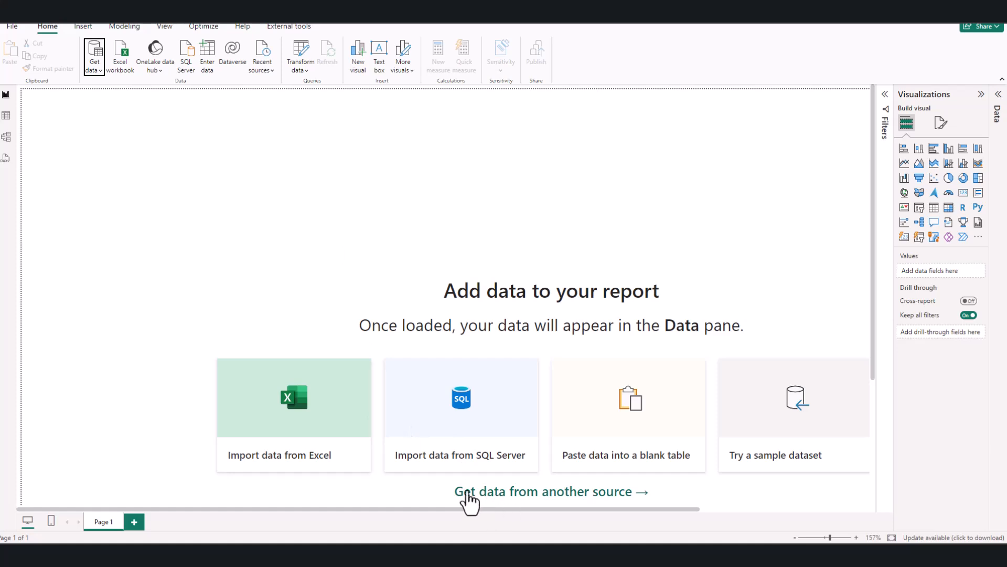
Show the common data sources again and return to the blank report page
left_click(100, 71)
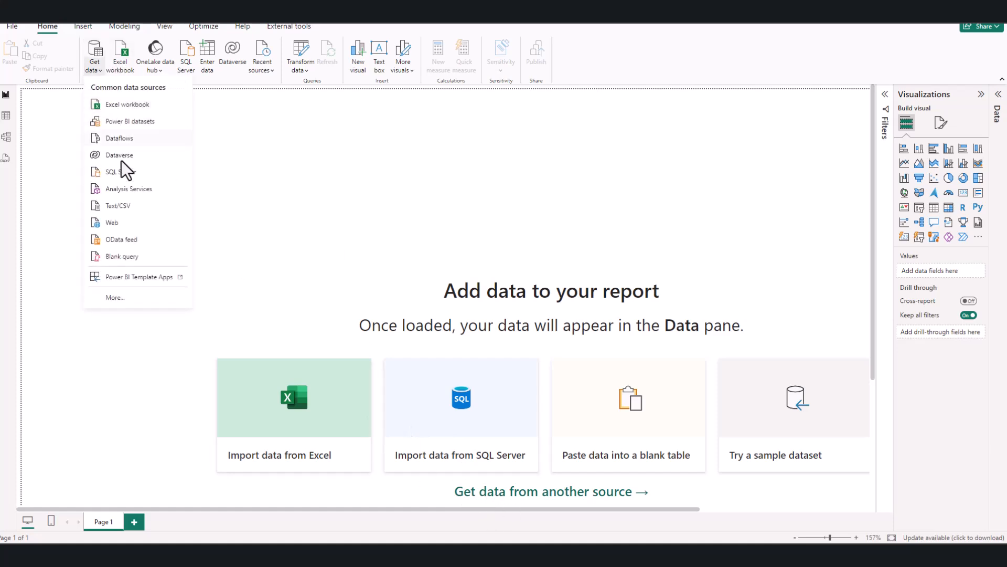
left_click(234, 127)
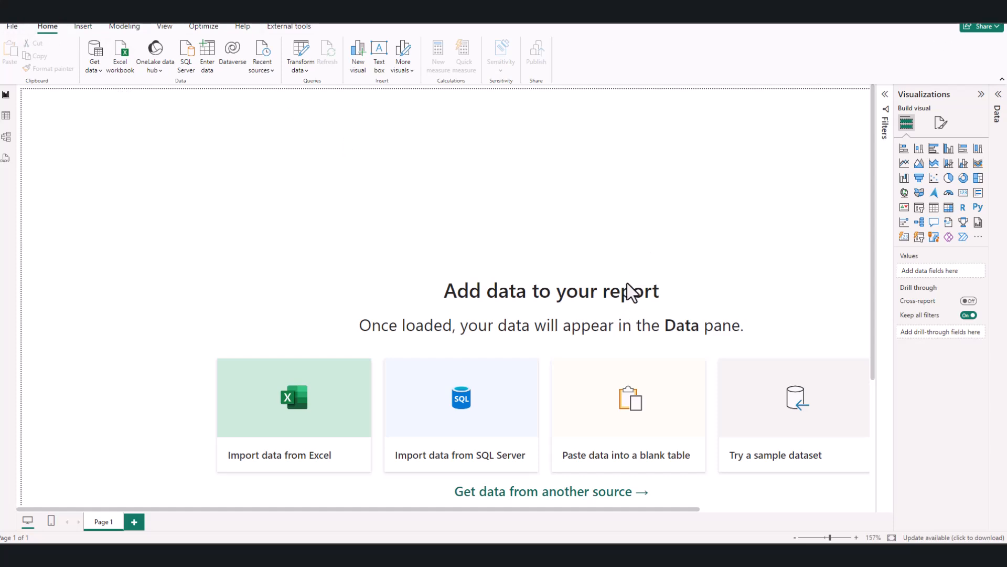
left_click(546, 296)
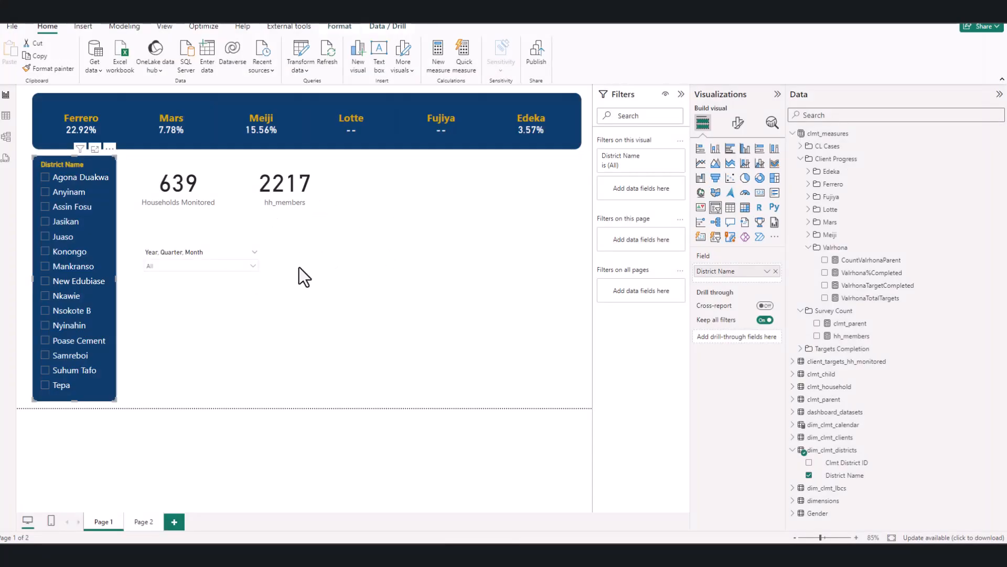
Create a new blank report and briefly show the Get Data dialog from its start screen
left_click(12, 26)
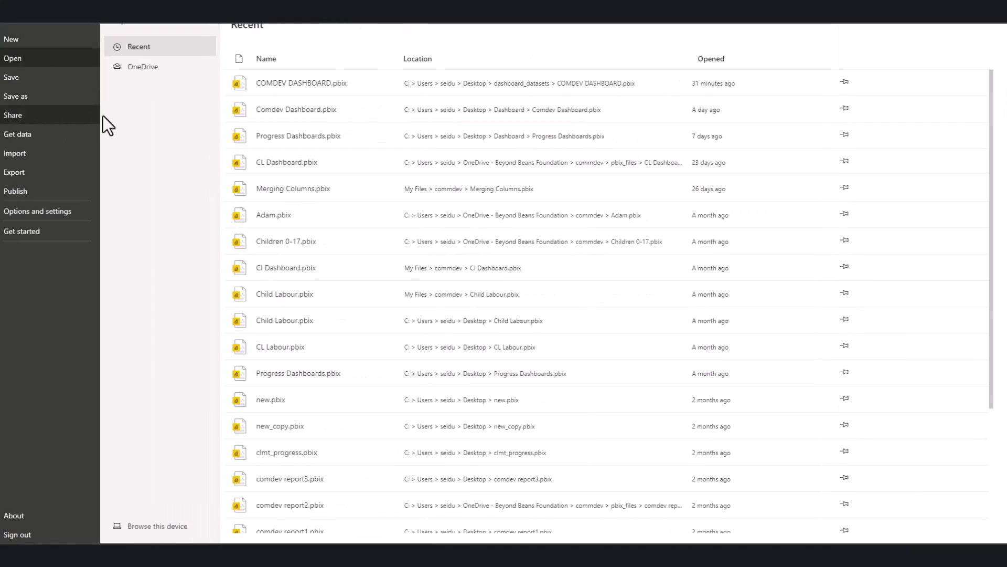
left_click(14, 38)
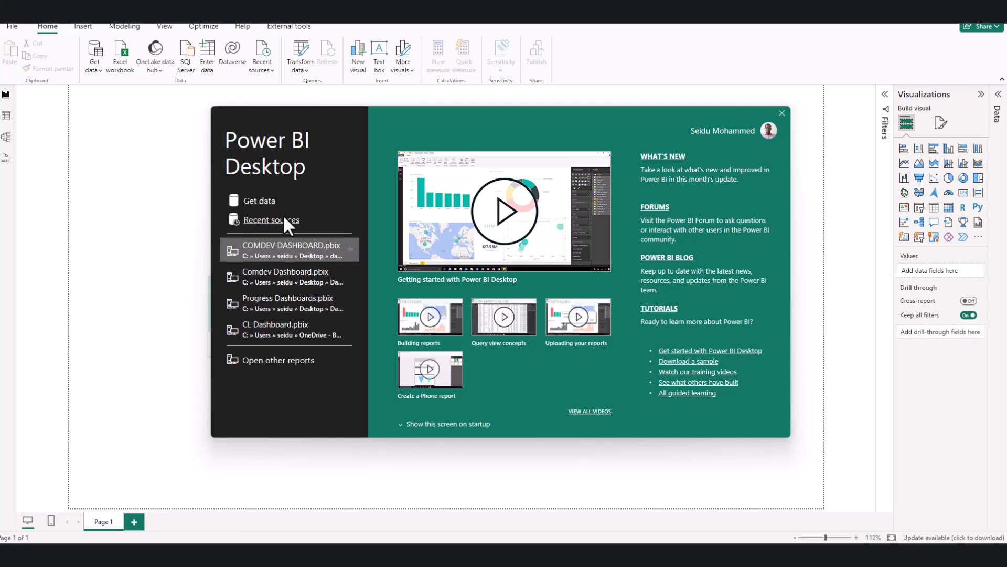
left_click(260, 200)
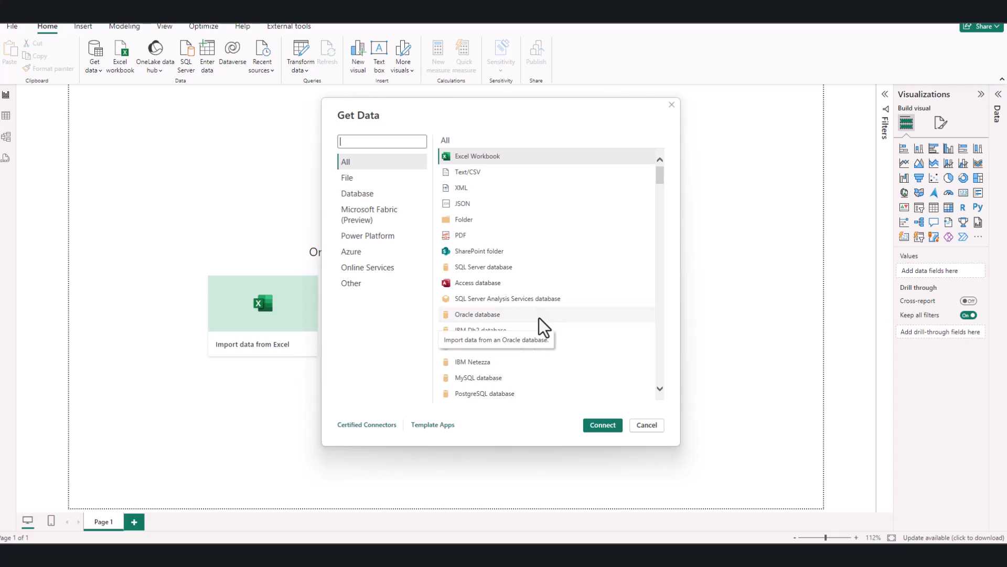
left_click(647, 425)
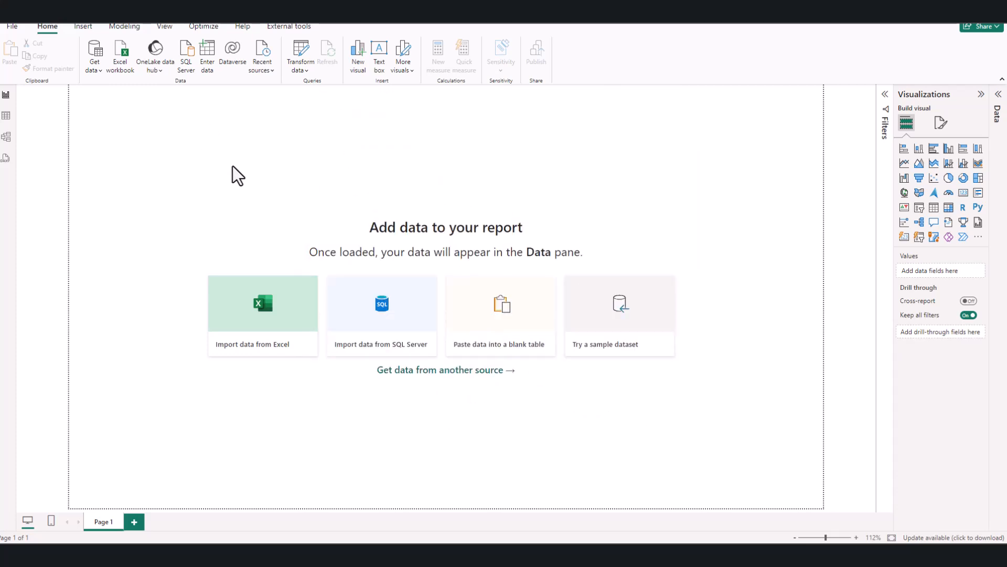
Open the full Get Data connector list and connect to an Excel Workbook source
left_click(100, 72)
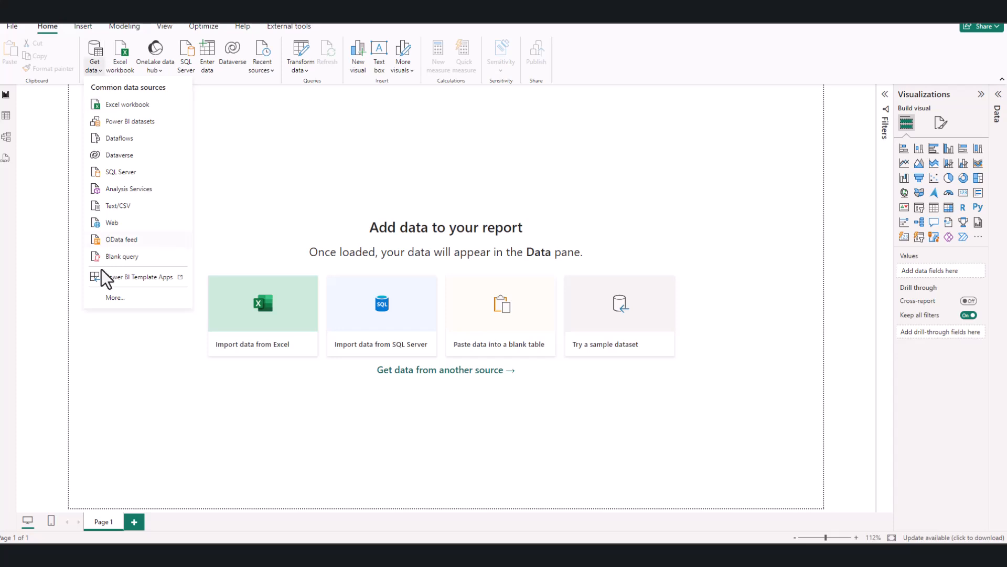
left_click(114, 298)
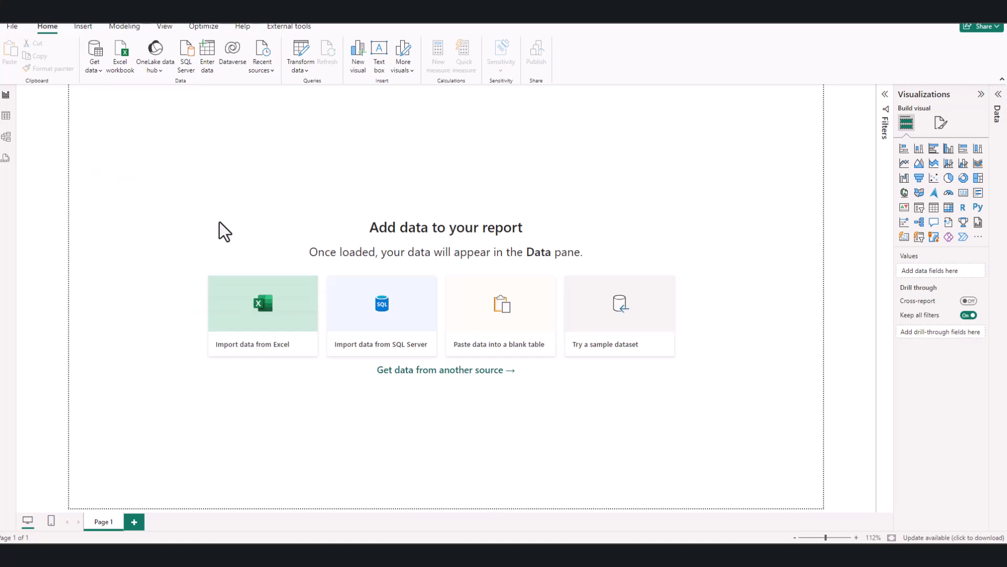
left_click(471, 159)
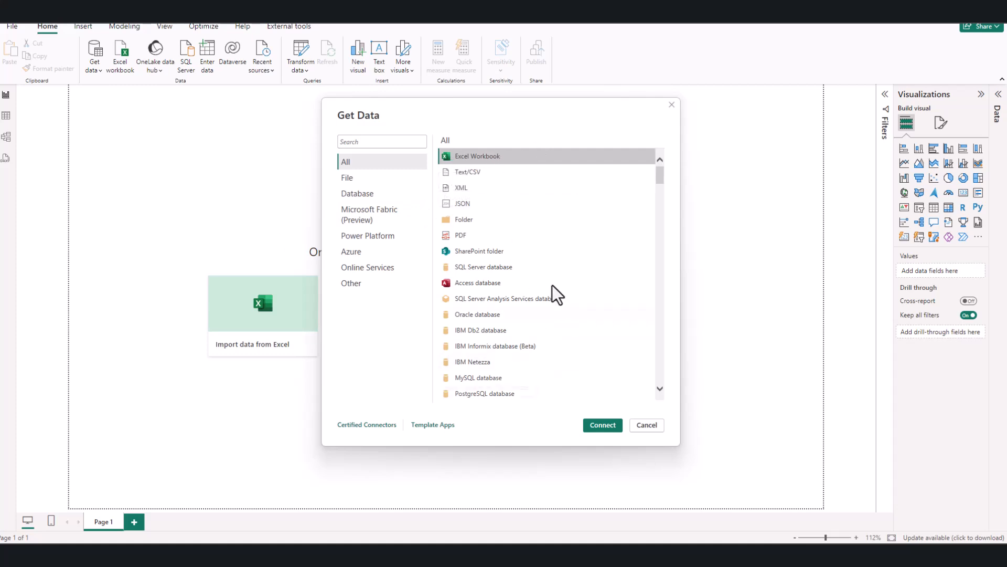
left_click(603, 424)
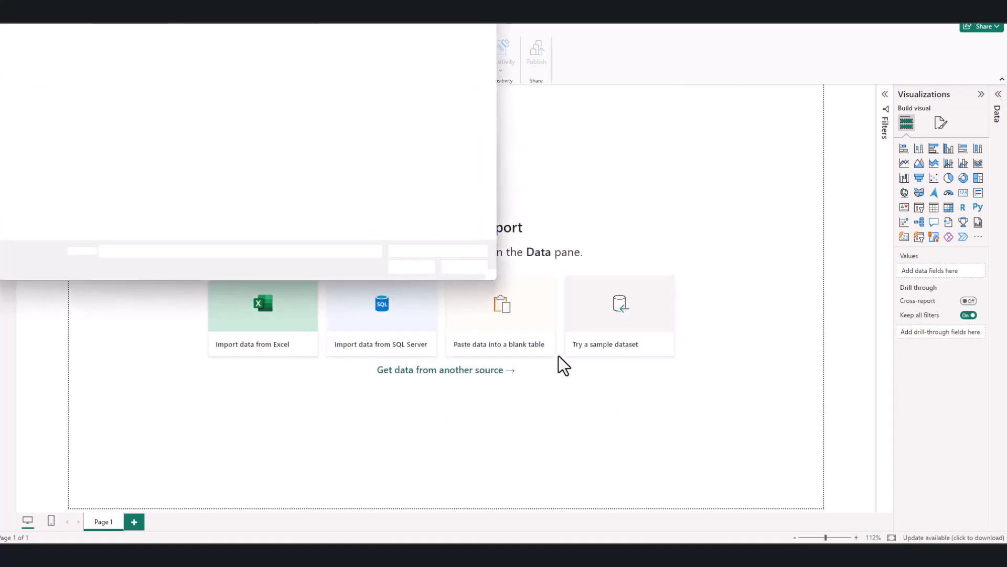
Open Tech Industry Mental Health Survey.xlsx from the test_repo folder in Documents > GitHub as the data source
left_click_drag(258, 8, 472, 91)
scroll(279, 238, "down", 3)
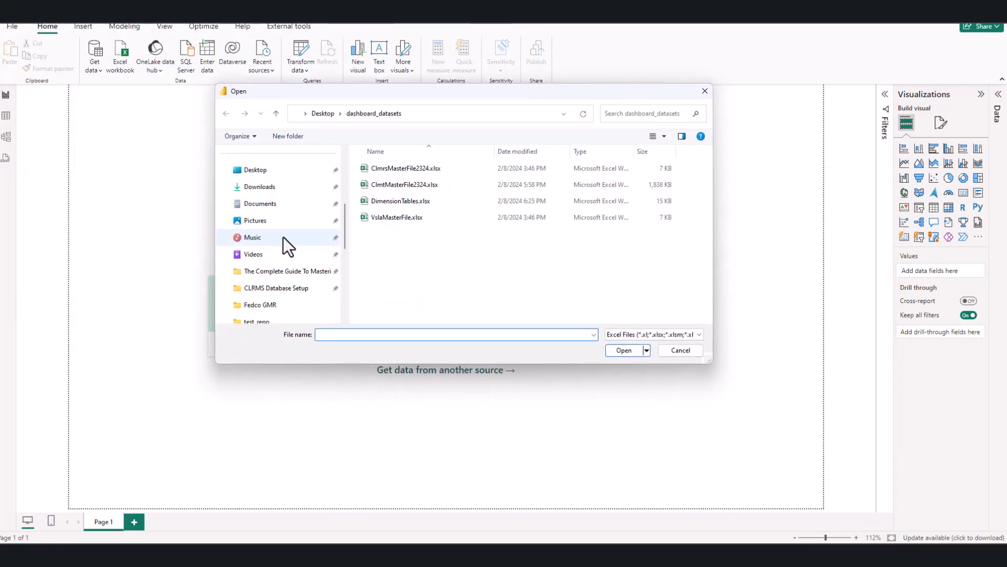
scroll(287, 228, "down", 5)
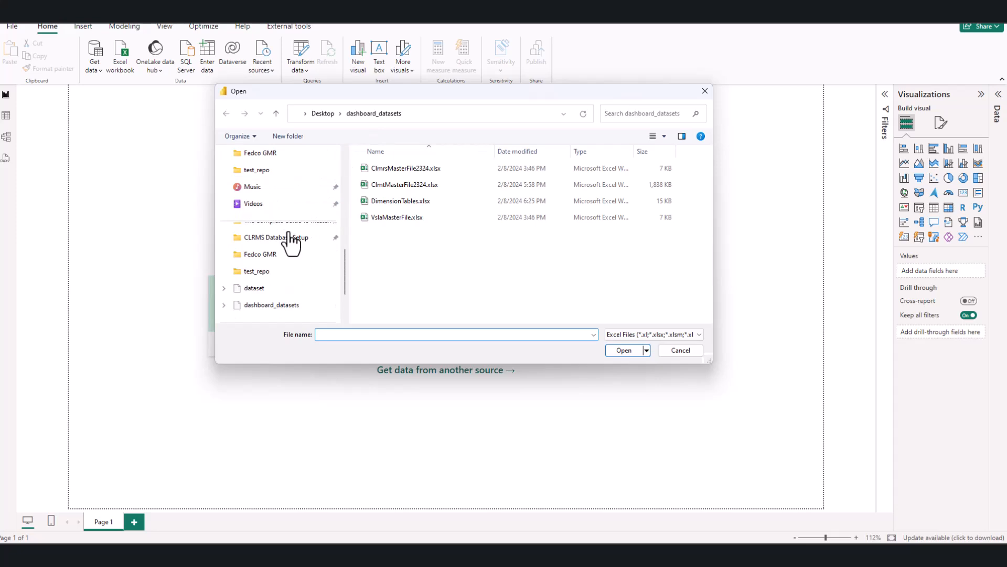
scroll(291, 246, "up", 4)
scroll(292, 240, "down", 3)
scroll(293, 239, "up", 5)
left_click(269, 207)
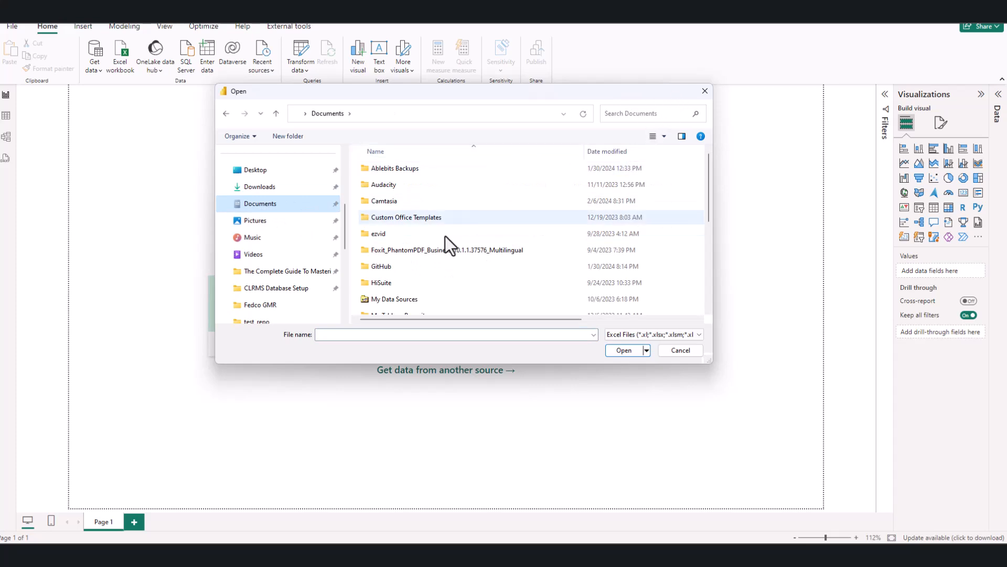
double_click(397, 267)
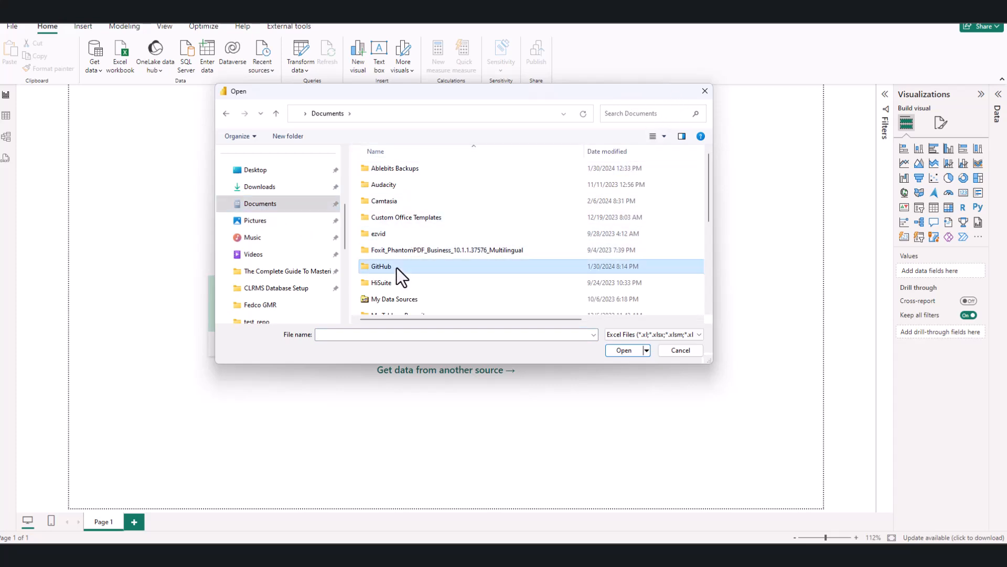
left_click(377, 184)
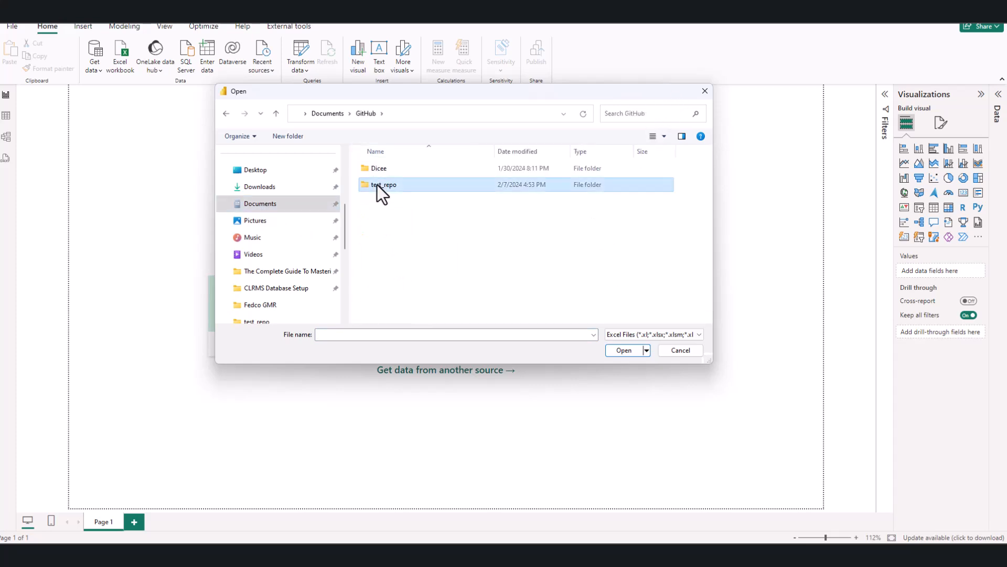
double_click(377, 185)
left_click(399, 184)
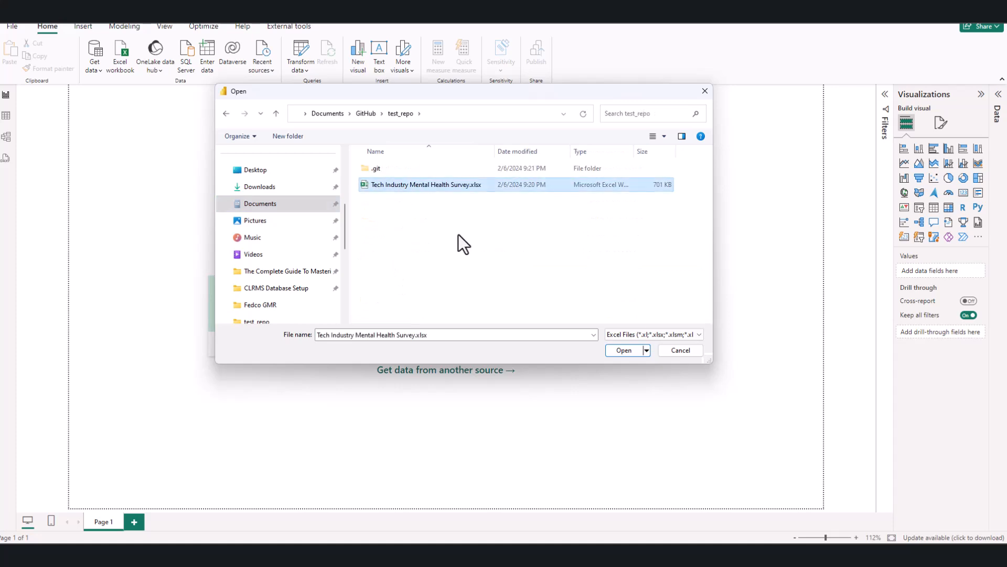
left_click(622, 350)
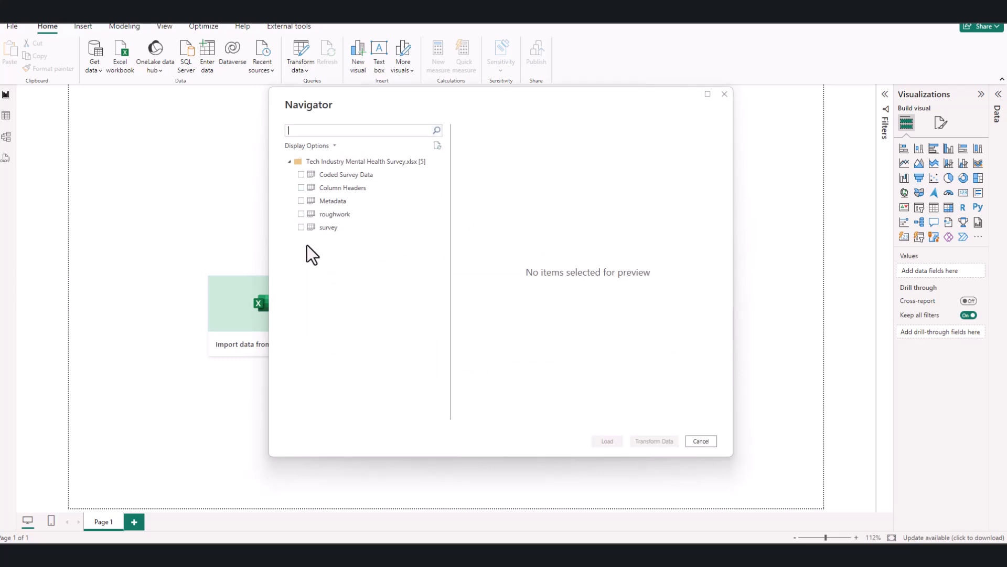
Select the survey and Coded Survey Data sheets for import and preview each one across to its last column
left_click(301, 227)
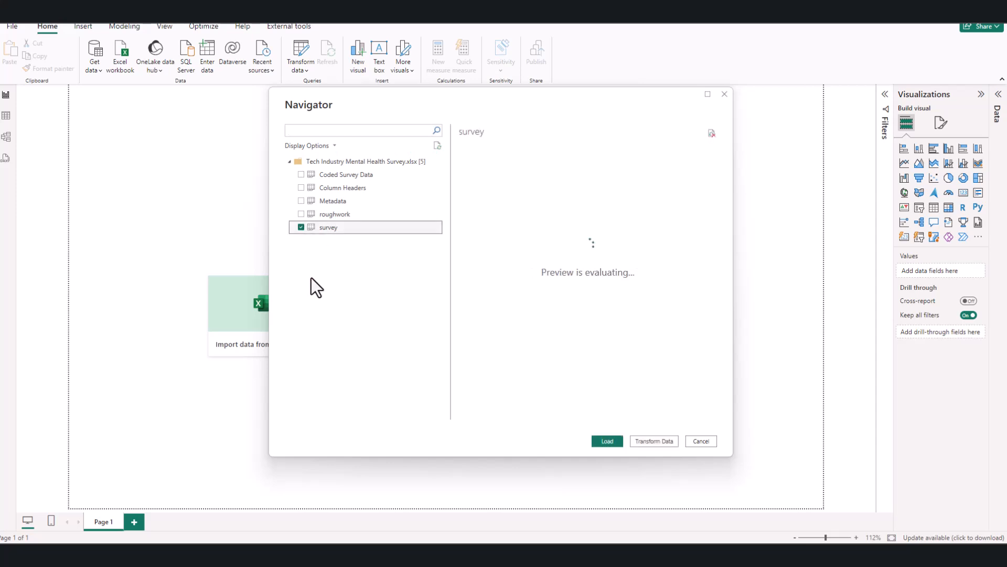
left_click_drag(496, 418, 714, 415)
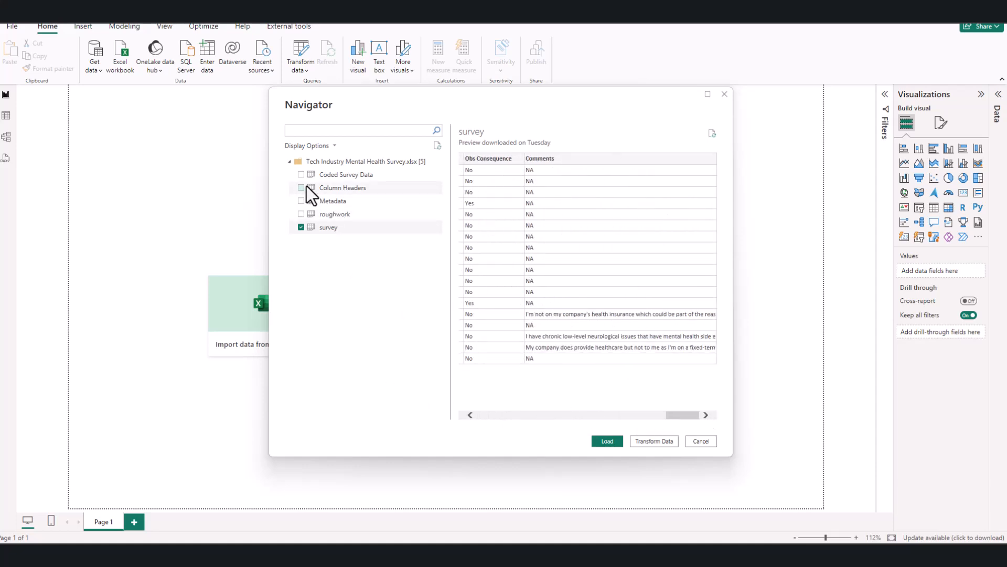
left_click(300, 174)
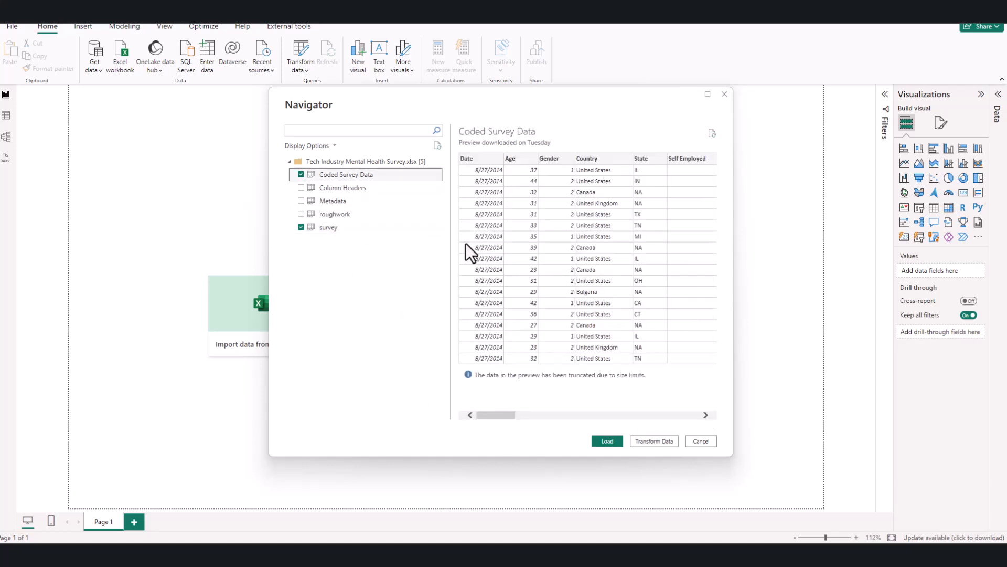
left_click_drag(501, 414, 774, 429)
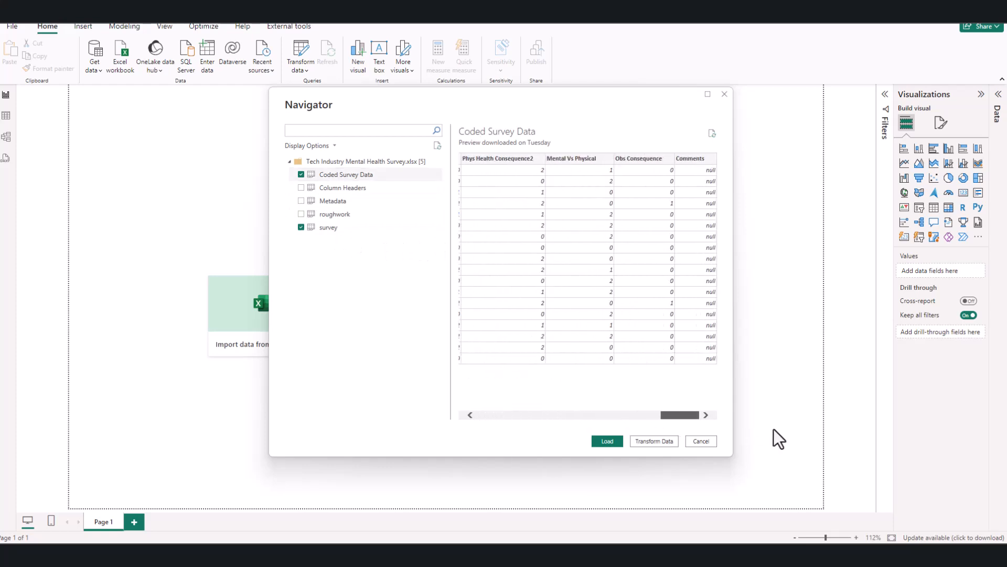
Open the two selected sheets in Power Query Editor and refresh the Coded Survey Data preview
left_click_drag(665, 418, 723, 389)
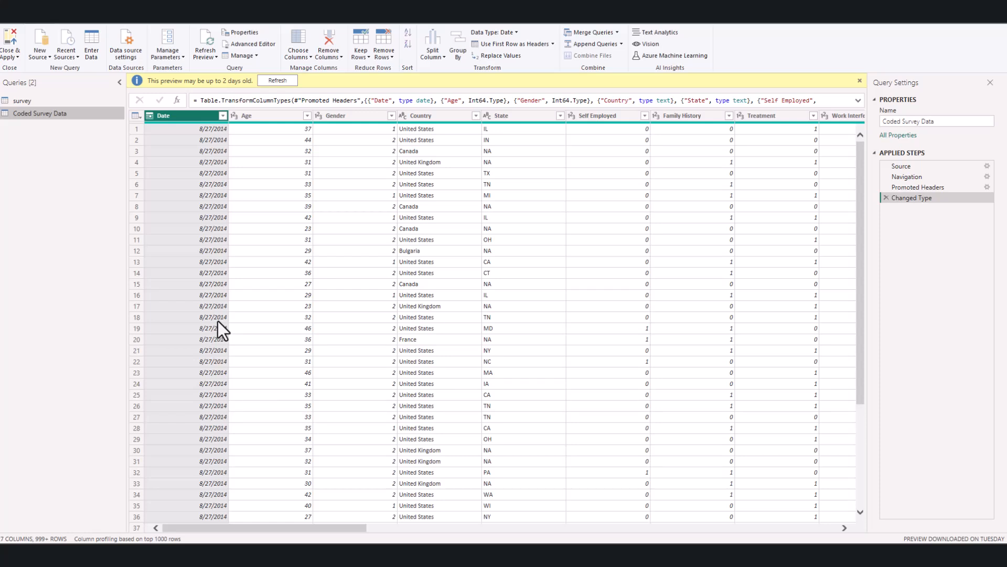
left_click(277, 80)
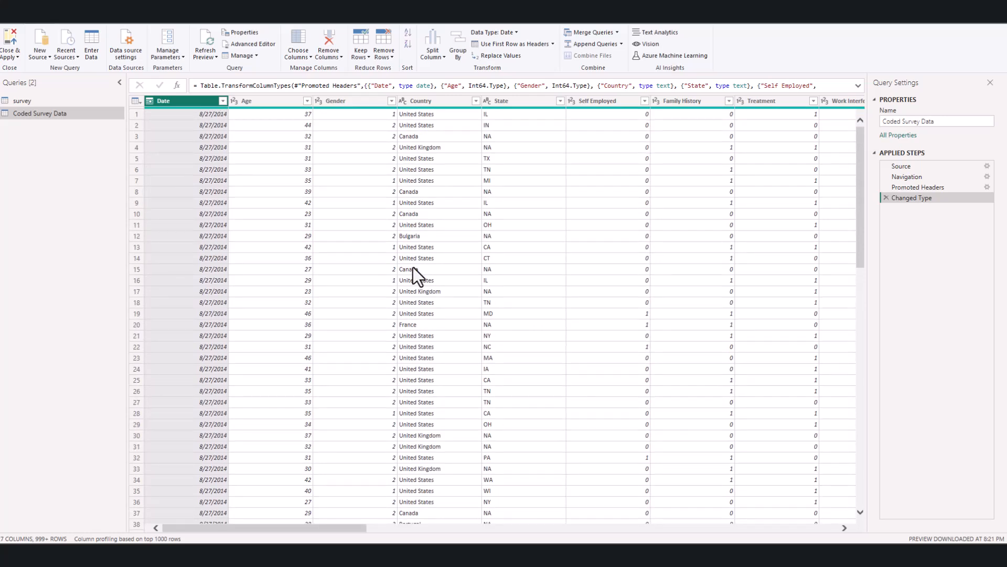
left_click(77, 18)
left_click(44, 17)
left_click(142, 18)
left_click(163, 20)
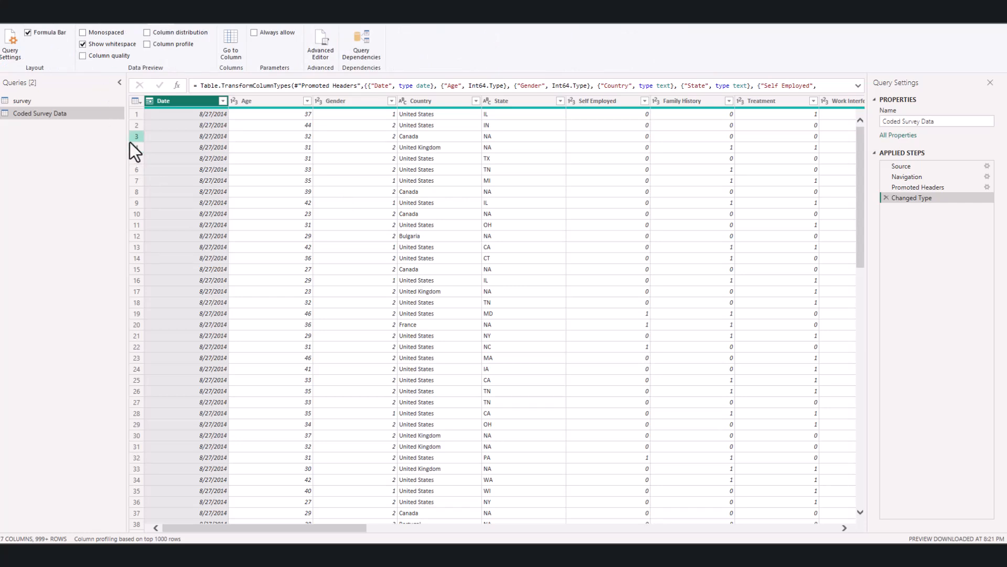
Narrow the Queries pane and refresh the preview of the survey query
left_click_drag(124, 135, 87, 131)
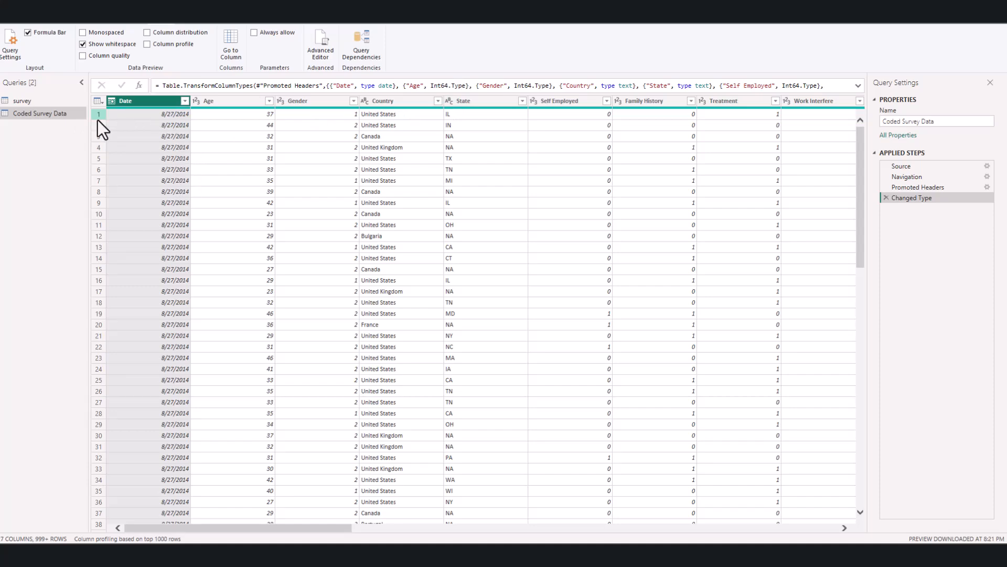
left_click(36, 99)
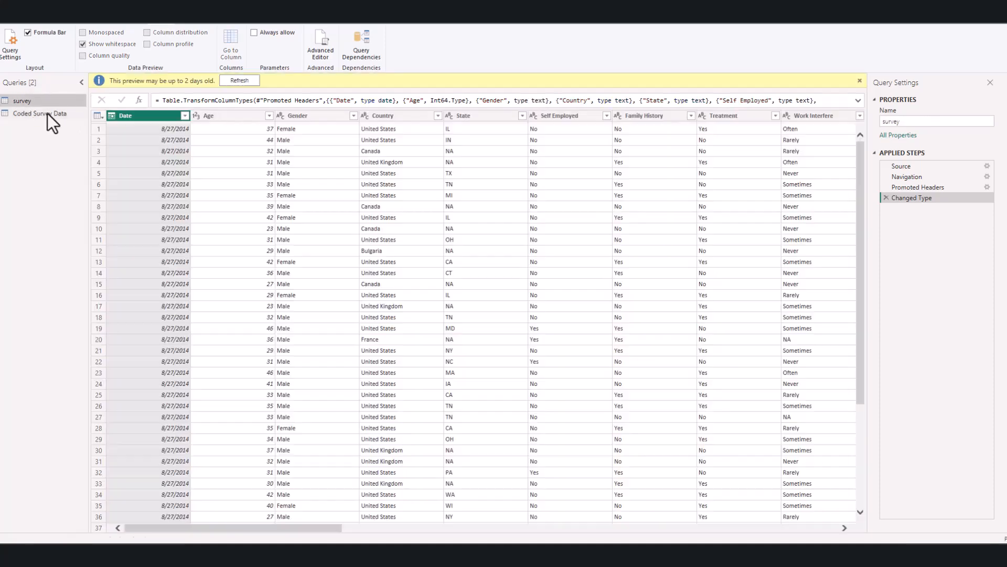
left_click(47, 113)
left_click(46, 105)
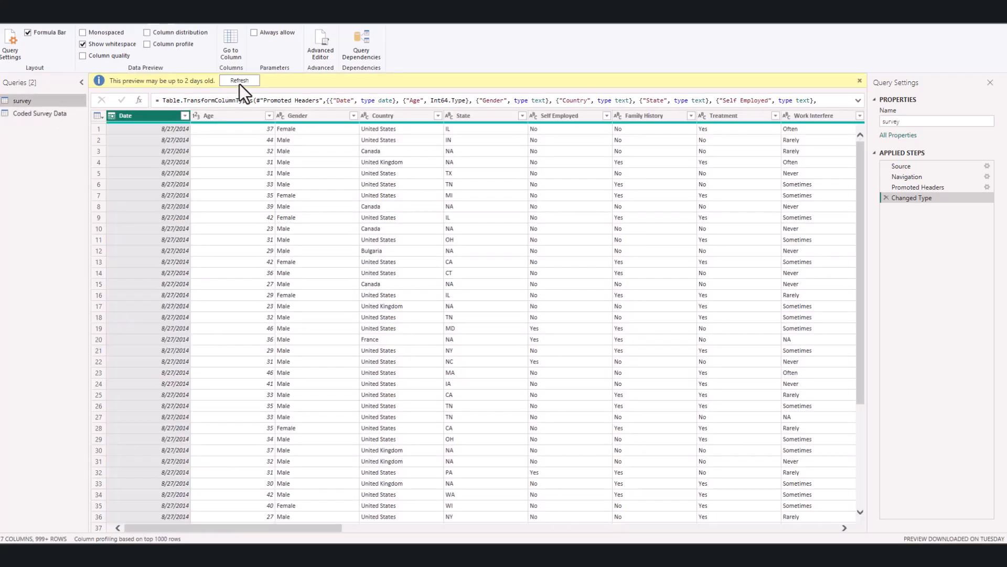
left_click(239, 81)
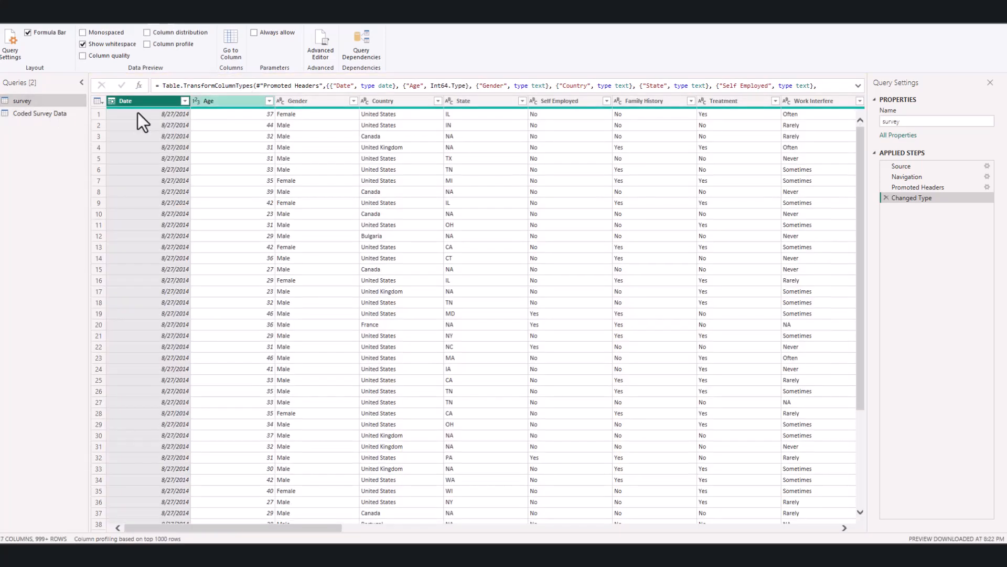
Return to the Coded Survey Data query, then close Power Query Editor and apply the queries to the report
left_click(52, 115)
left_click(32, 23)
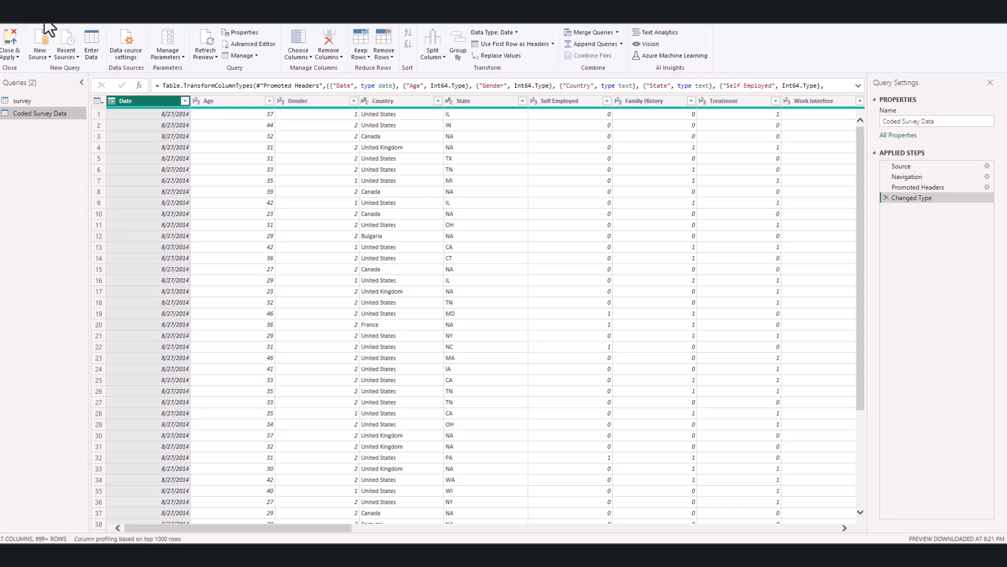
left_click(17, 57)
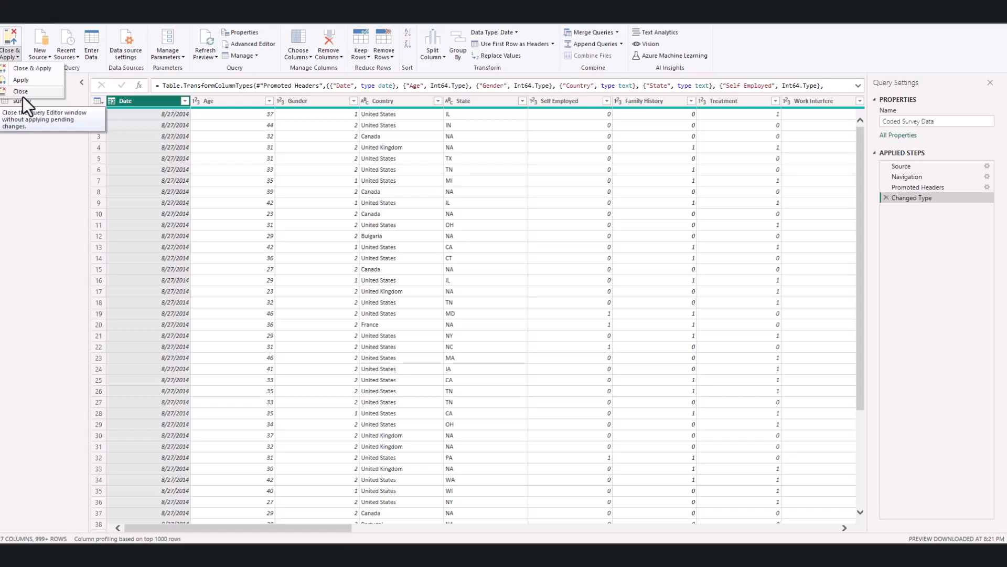
left_click(40, 67)
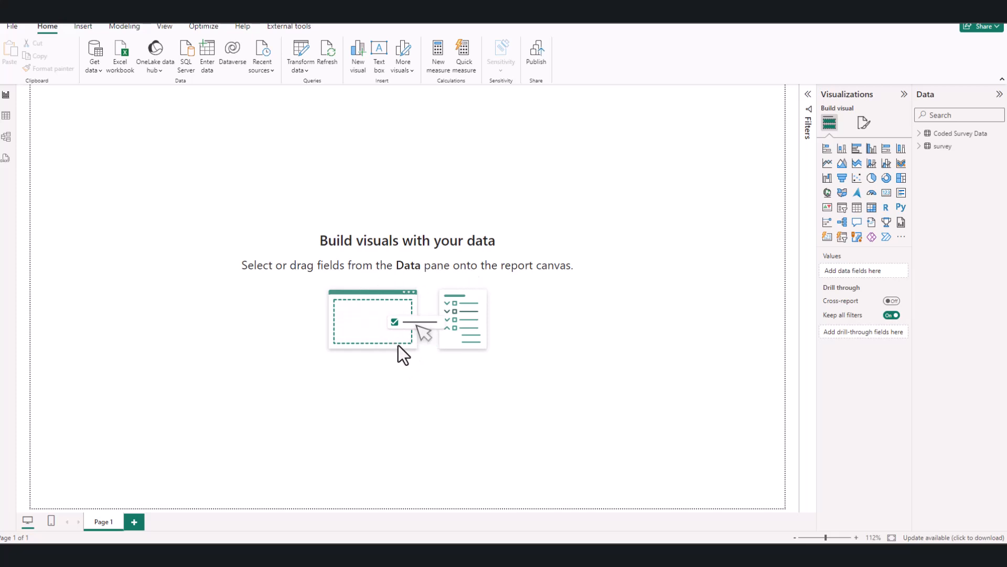
Widen the Visualizations pane and view the options for getting more visuals
left_click_drag(224, 232, 645, 361)
left_click_drag(219, 160, 701, 415)
left_click_drag(189, 225, 618, 361)
left_click_drag(817, 153, 640, 152)
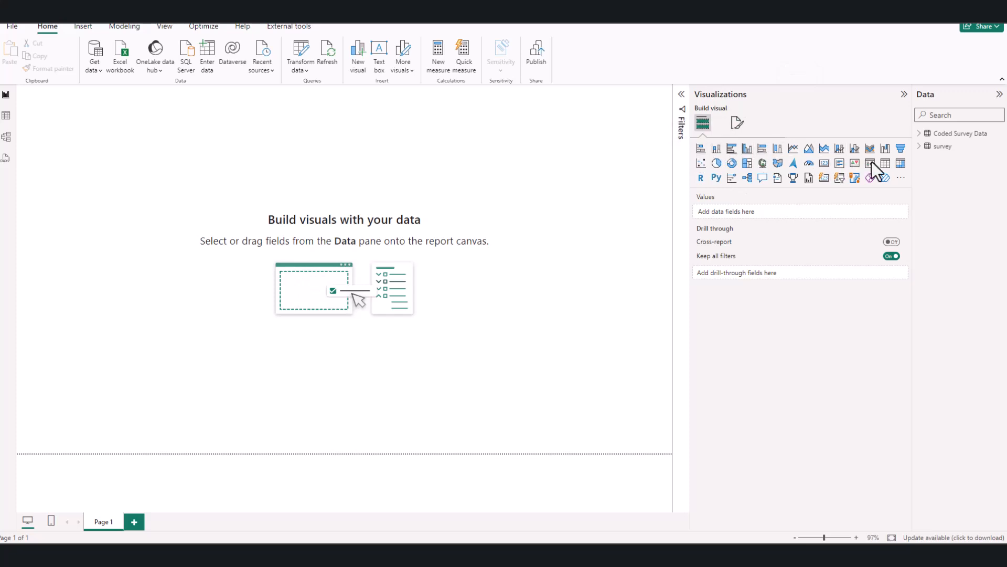
left_click(900, 179)
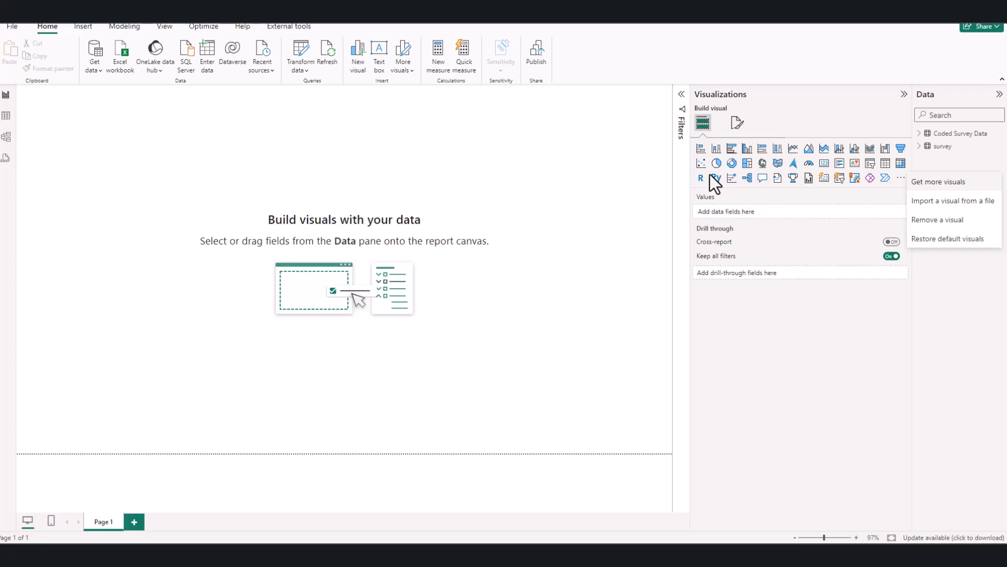
key("Escape")
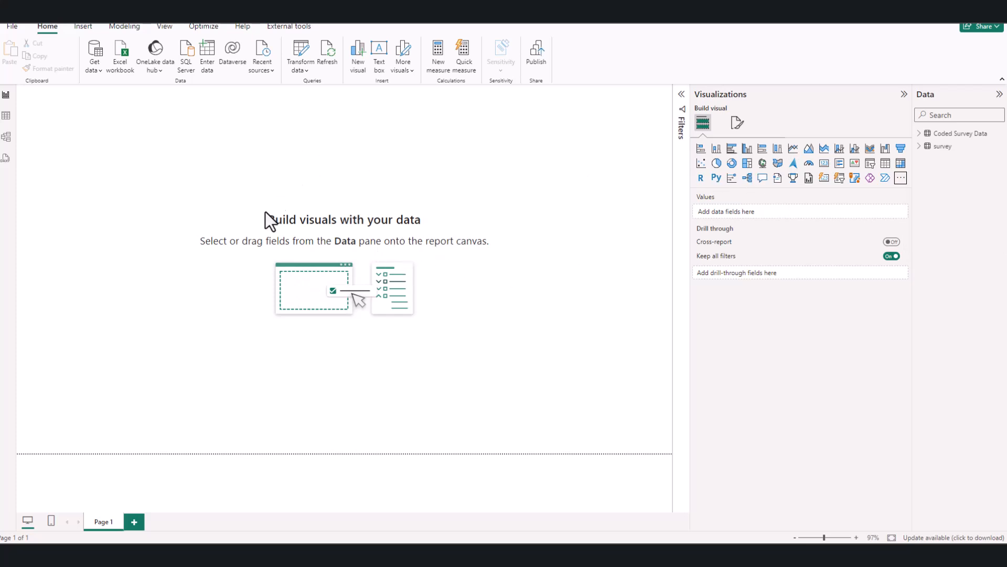
Examine the Coded Survey Data rows and columns in Table view, with the Data pane widened
left_click(5, 116)
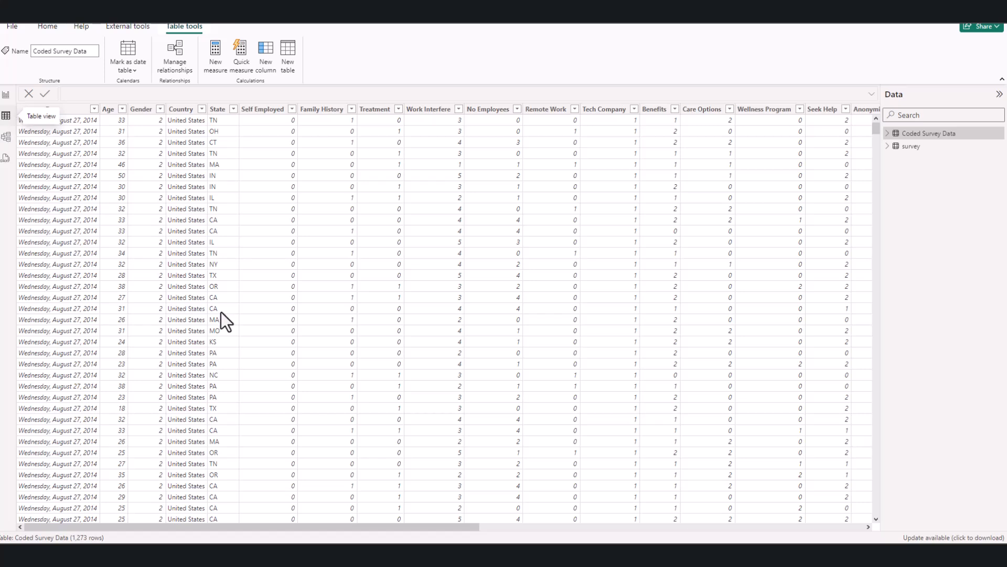
left_click_drag(336, 529, 211, 408)
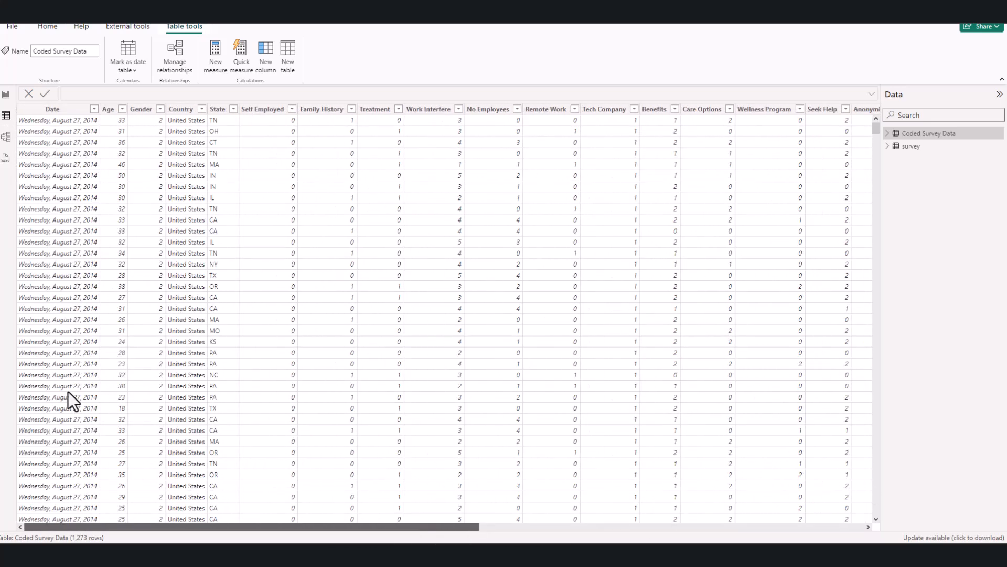
left_click_drag(68, 392, 68, 392)
left_click_drag(881, 141, 745, 136)
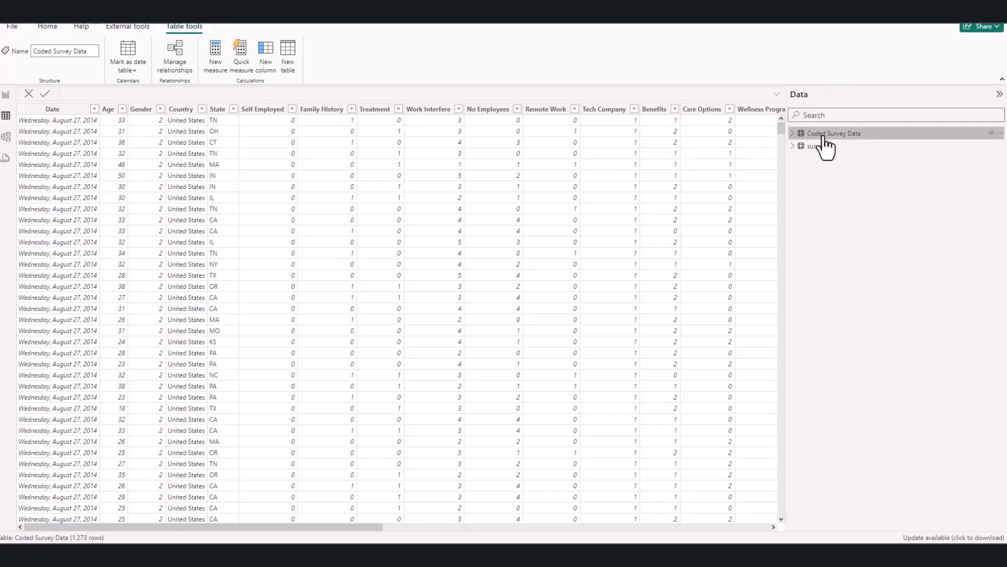
scroll(260, 240, "down", 7)
scroll(260, 243, "up", 7)
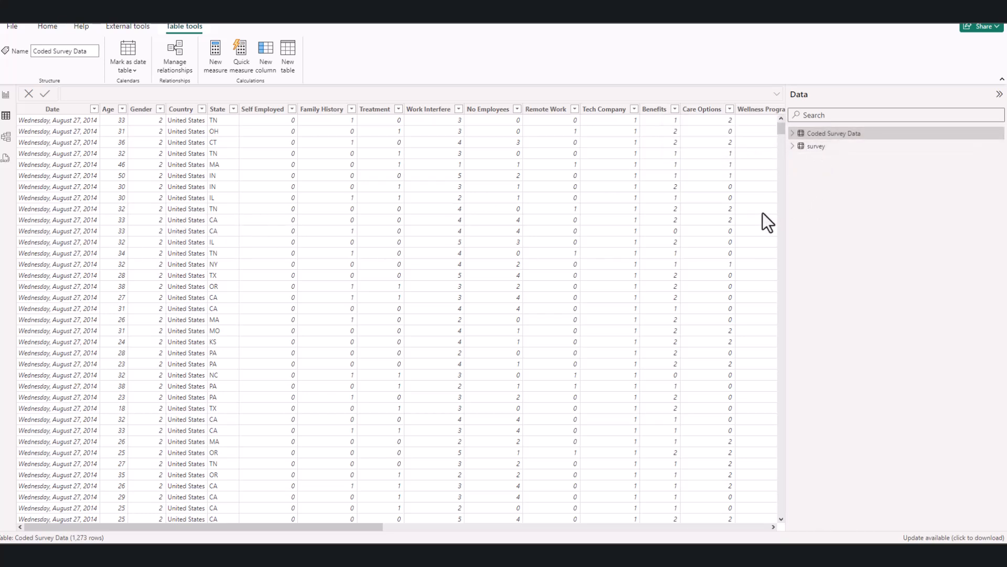
Display the survey table, review it across to its last columns, and narrow the Data pane slightly
left_click(830, 146)
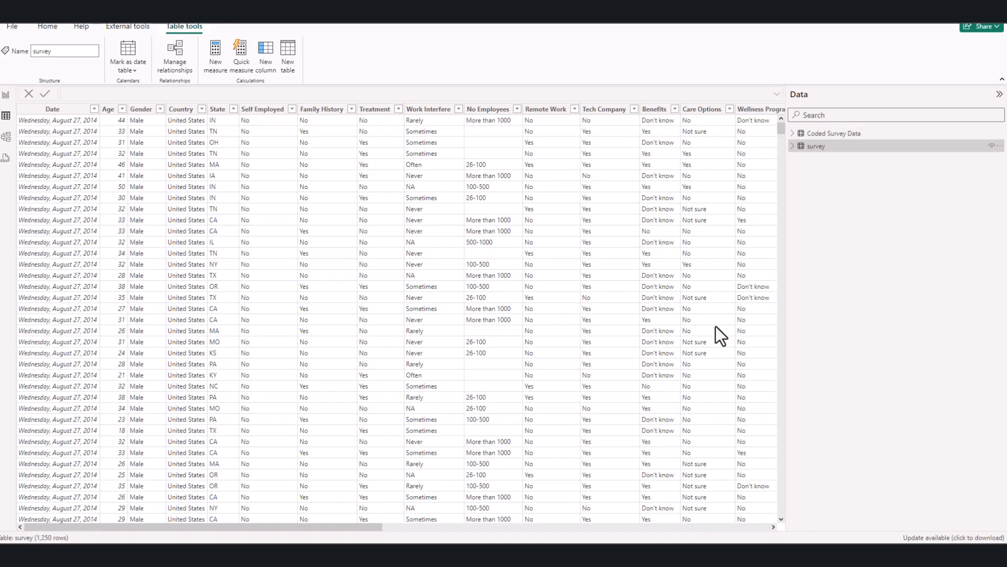
left_click_drag(266, 532, 731, 543)
left_click_drag(517, 527, 159, 483)
mouse_move(786, 169)
left_mouse_down()
mouse_move(911, 168)
mouse_move(880, 157)
mouse_move(786, 157)
left_mouse_up()
left_click_drag(786, 168, 823, 163)
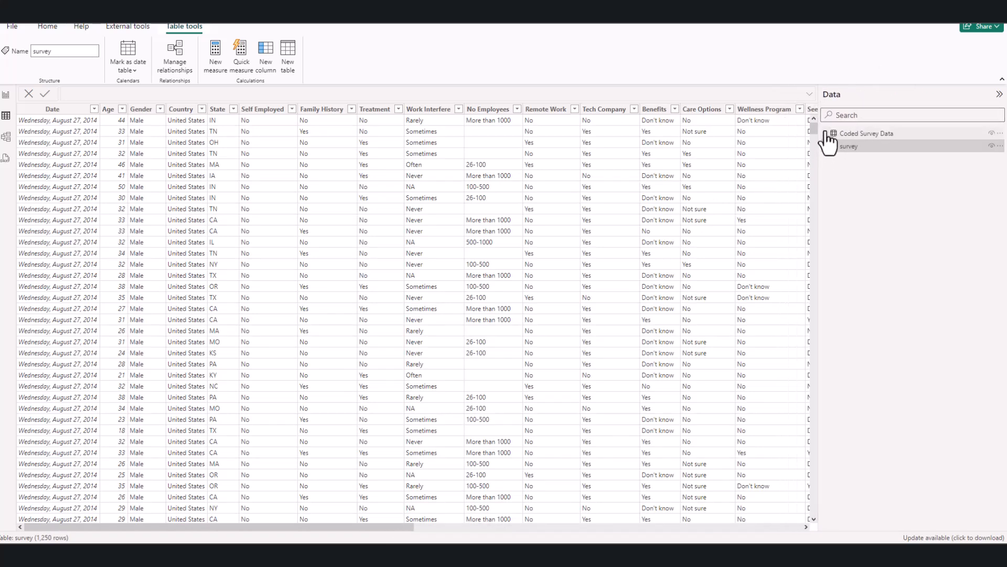
Expand the field lists of the Coded Survey Data and survey tables to review them, collapsing each again
left_click(826, 133)
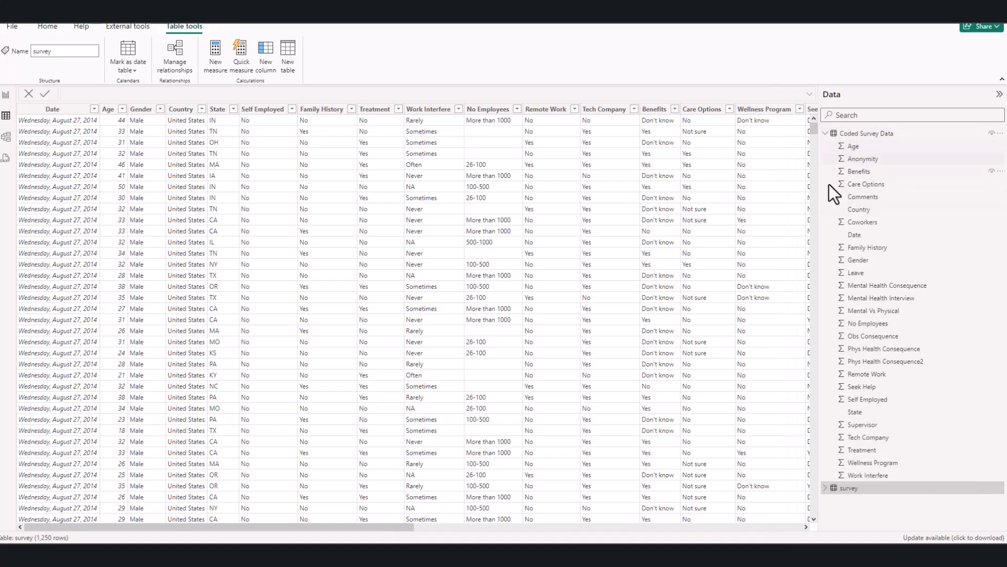
left_click(825, 134)
left_click(825, 134)
left_click(825, 134)
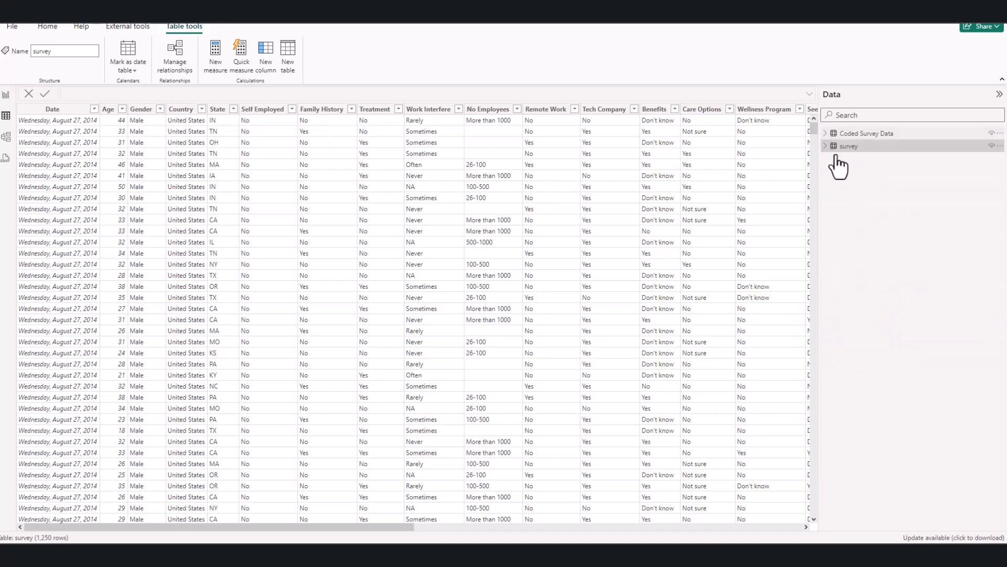
left_click(824, 147)
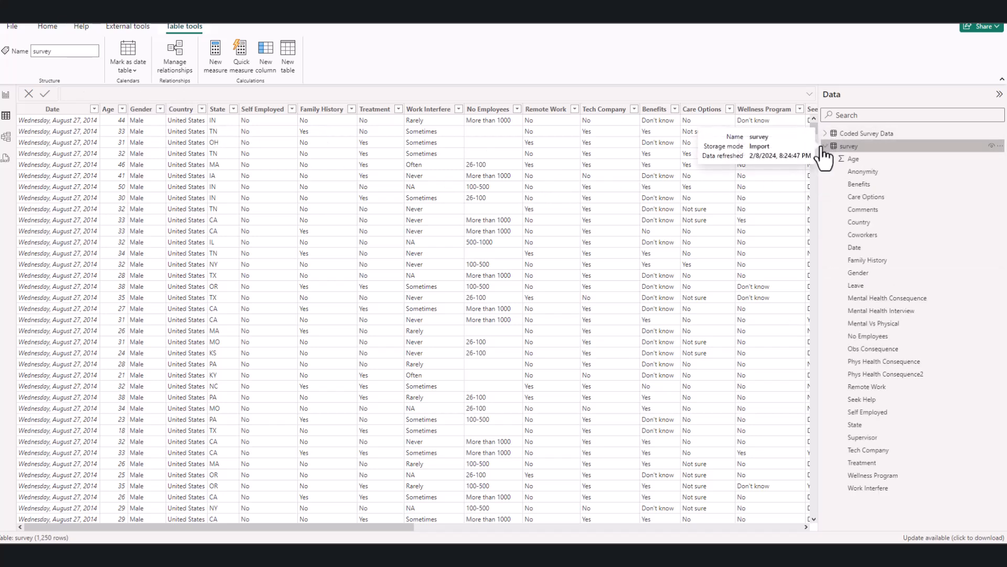
left_click(824, 147)
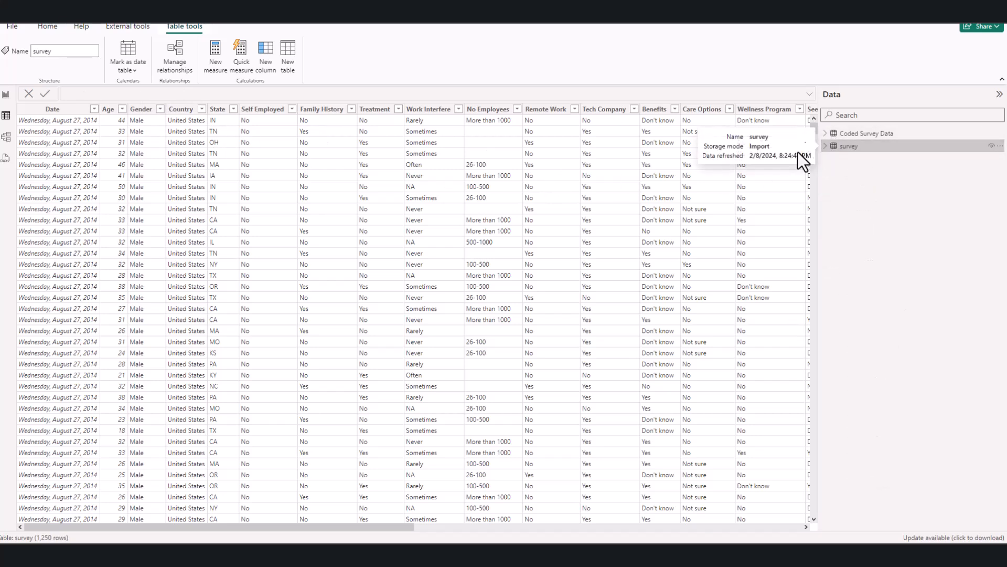
Open Model view and space the Coded Survey Data and survey table cards apart
left_click(7, 137)
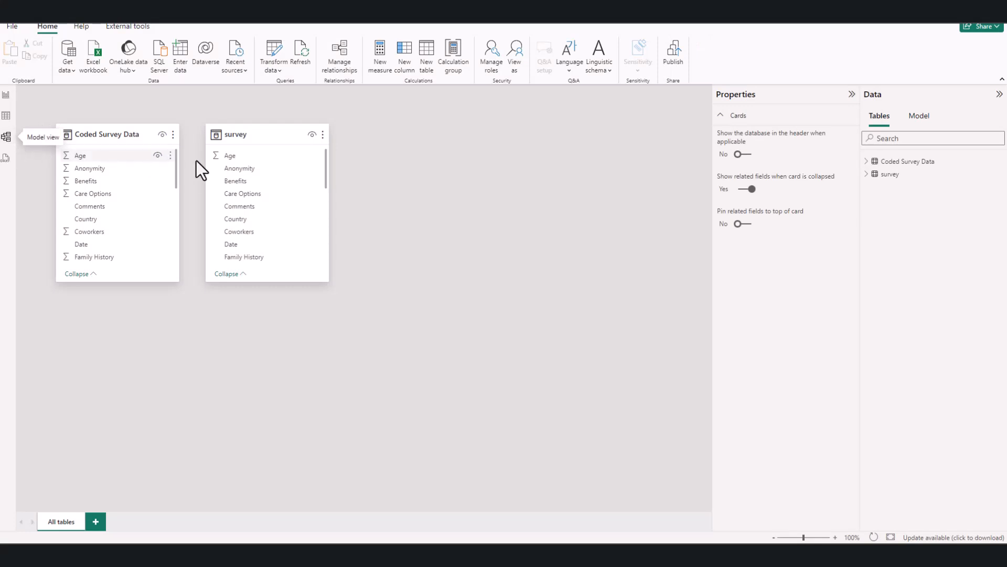
left_click_drag(258, 135, 434, 154)
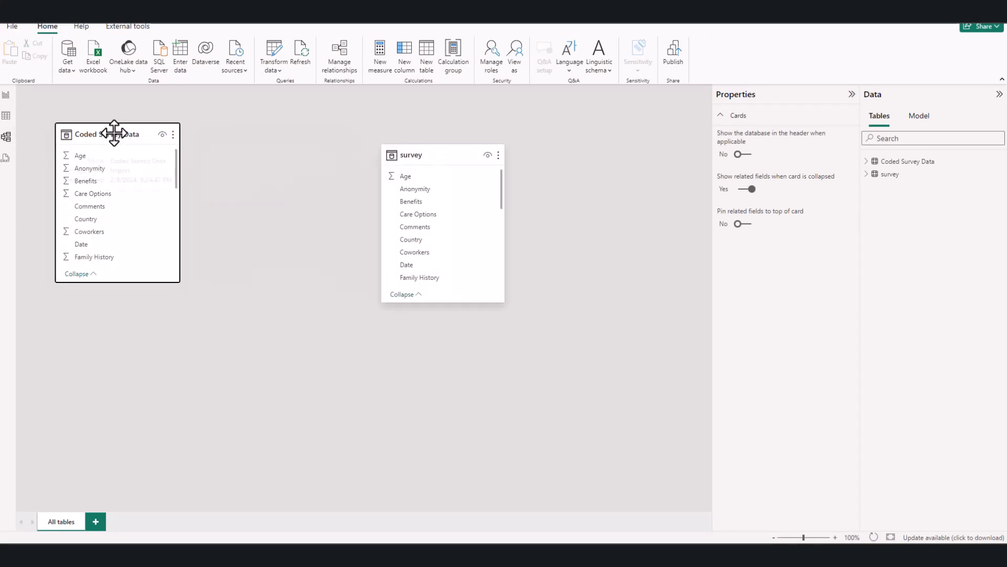
left_click_drag(115, 134, 147, 138)
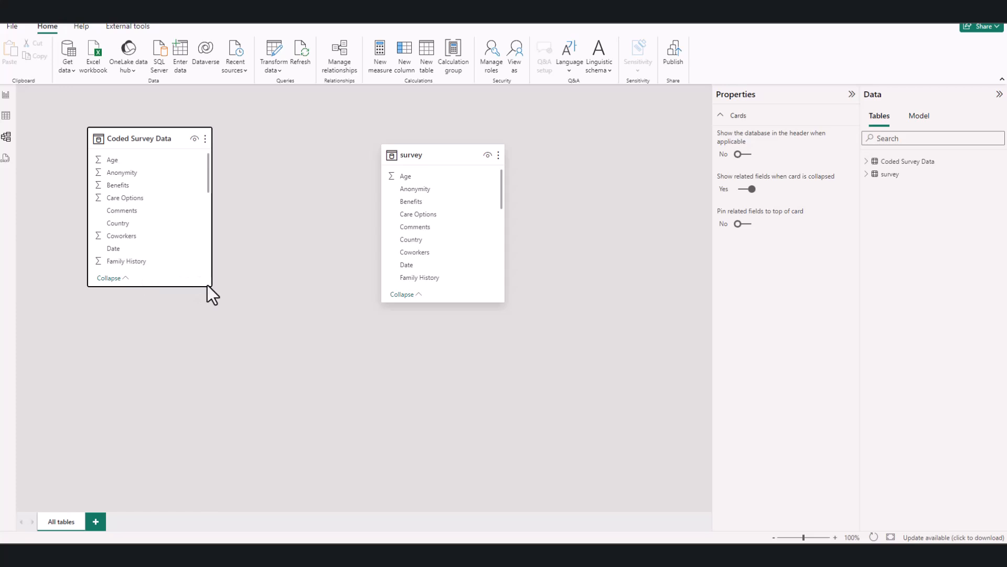
Lengthen the Coded Survey Data card to show more fields and move the survey card closer to it
left_click_drag(207, 286, 215, 389)
scroll(149, 210, "down", 3)
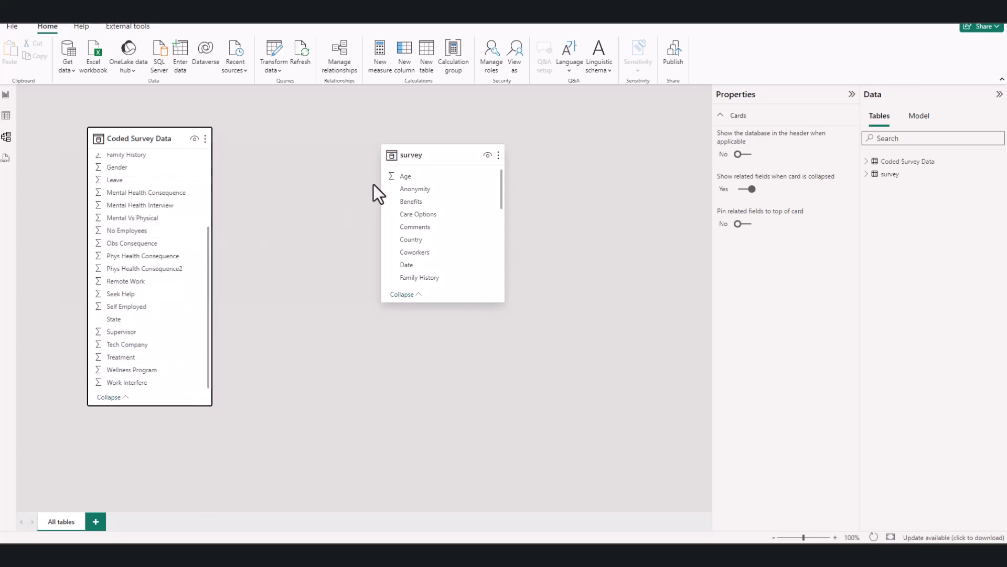
left_click_drag(416, 154, 354, 142)
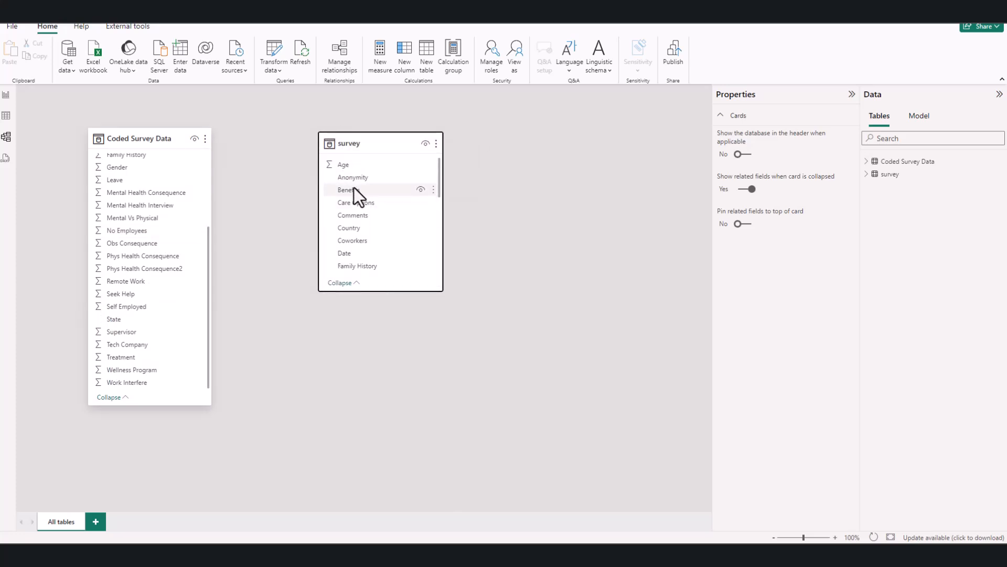
scroll(131, 200, "up", 3)
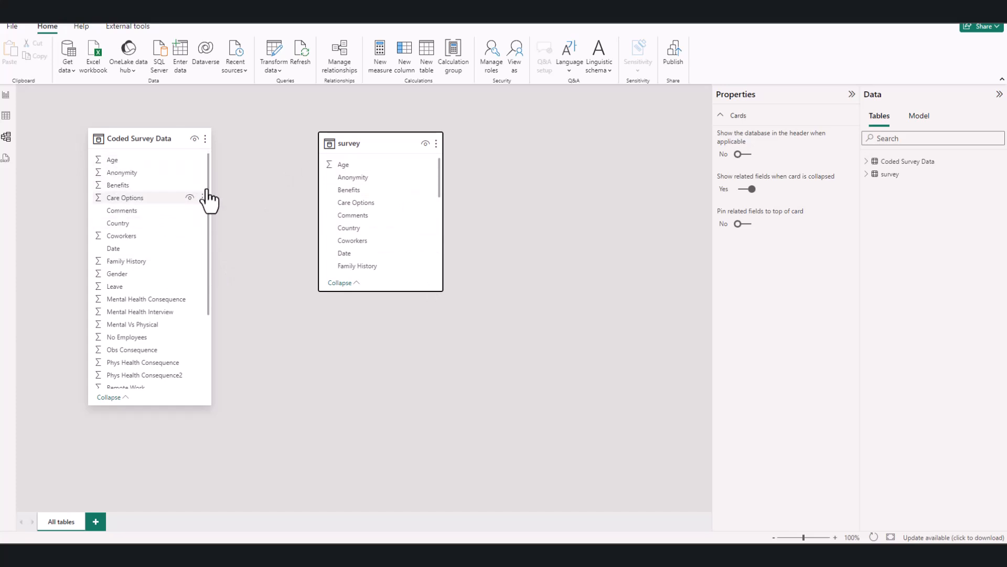
Relate the Age columns of Coded Survey Data and survey as active many-to-many with cross filter direction Both, and place the survey card beside the other
left_click(120, 163)
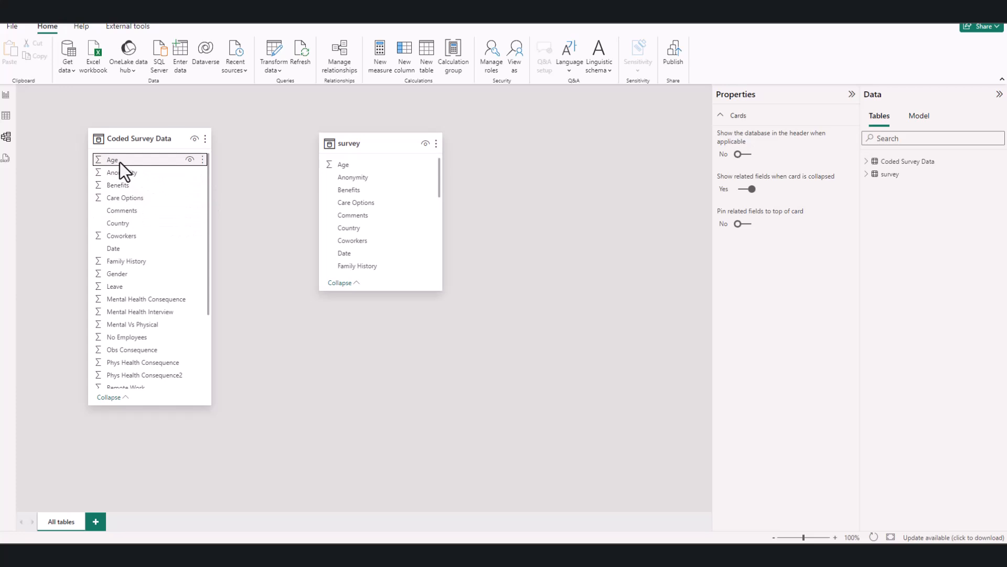
left_click(349, 143)
left_click(163, 138)
left_click_drag(118, 162, 354, 168)
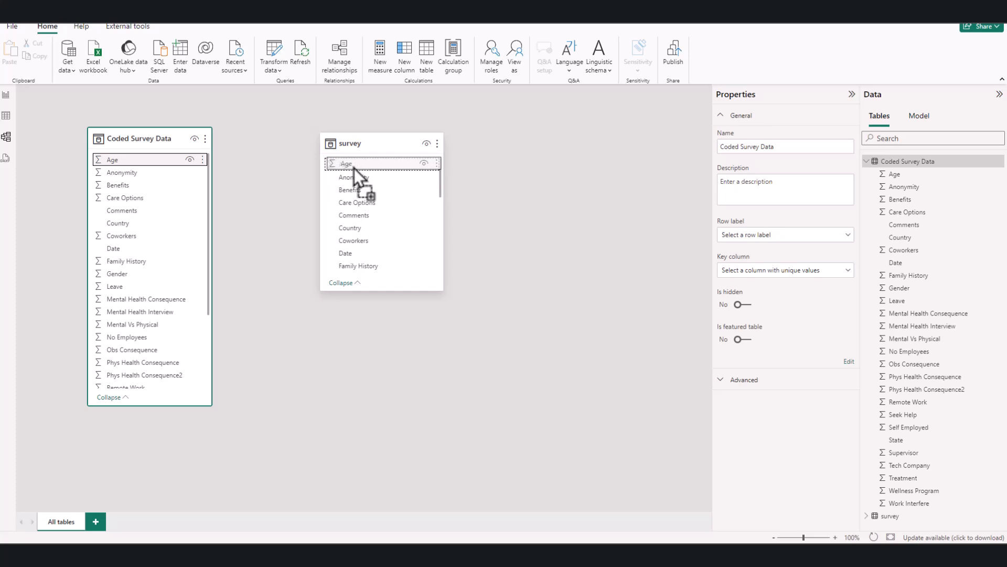
left_click_drag(354, 168, 354, 168)
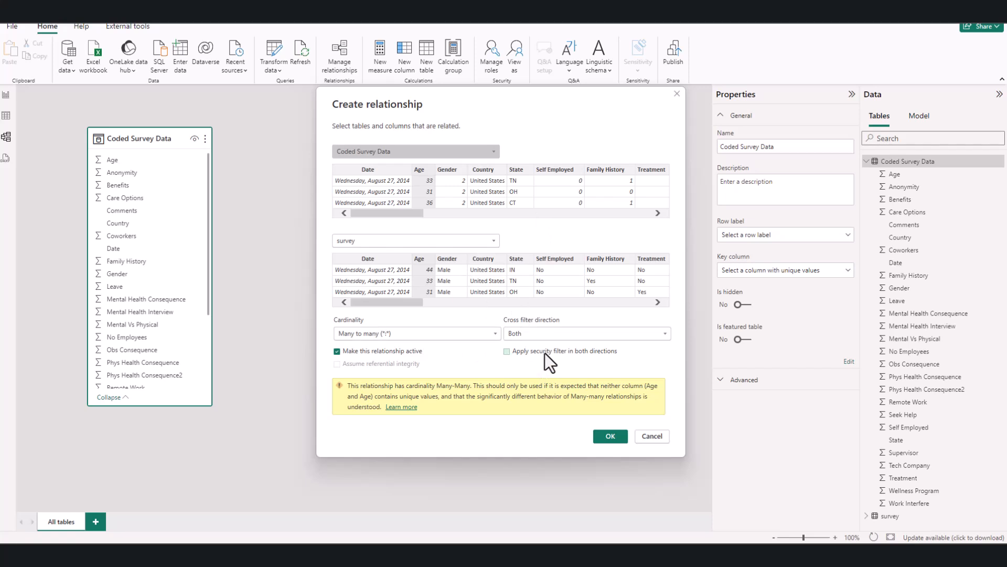
left_click(609, 436)
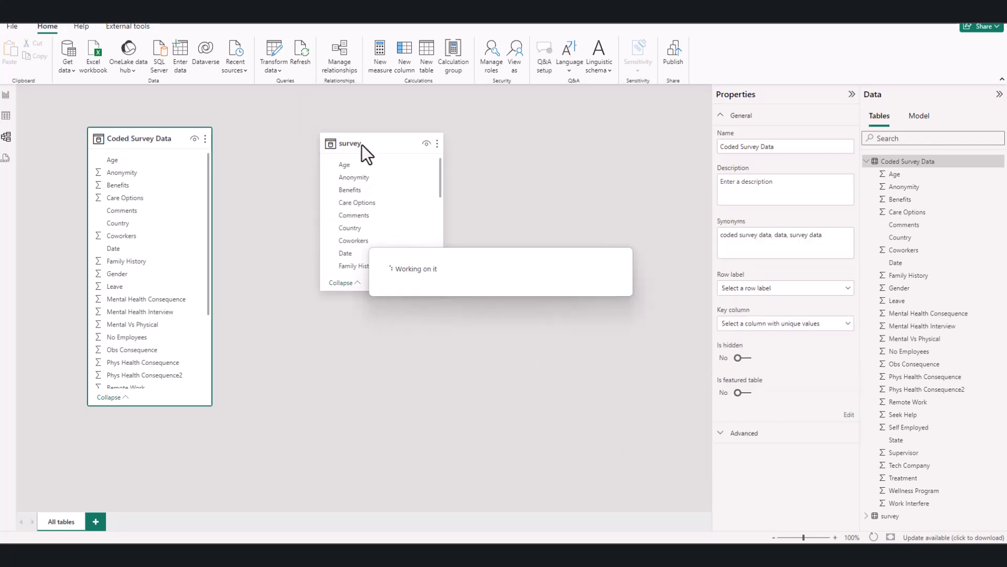
left_click_drag(362, 145, 490, 171)
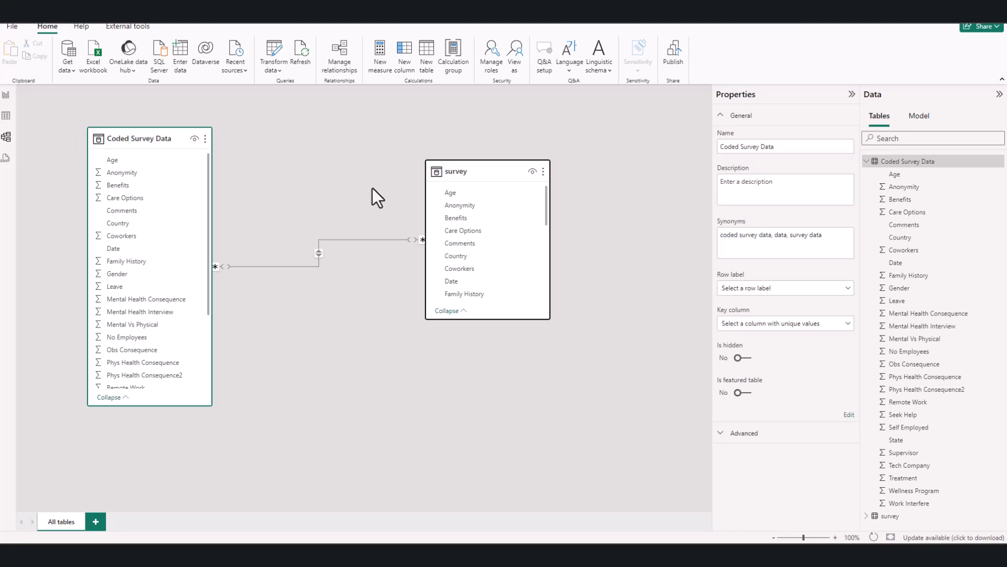
left_click_drag(449, 168, 294, 127)
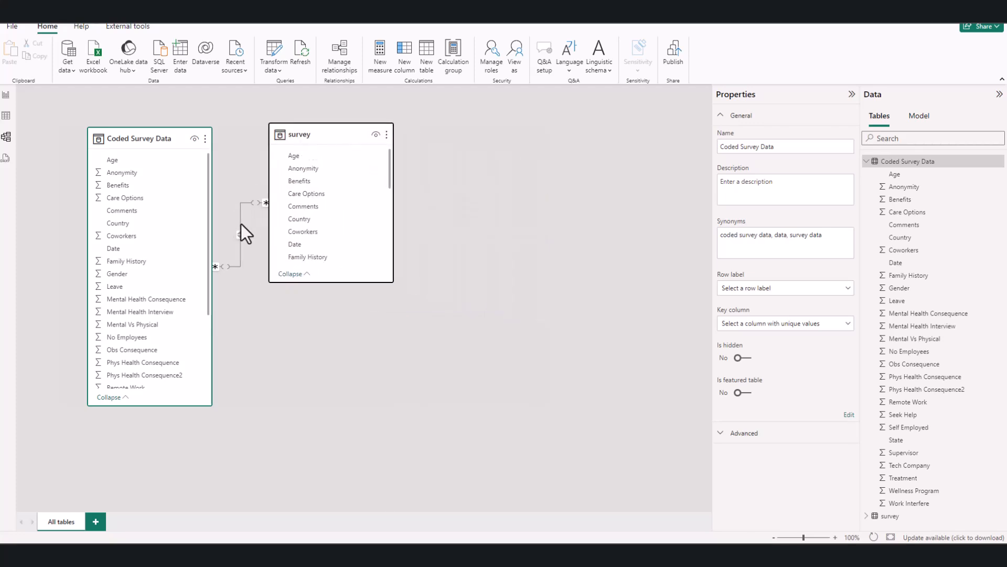
Move the Coded Survey Data card to the other side of the survey card and space the two apart
scroll(166, 231, "down", 3)
scroll(169, 250, "up", 3)
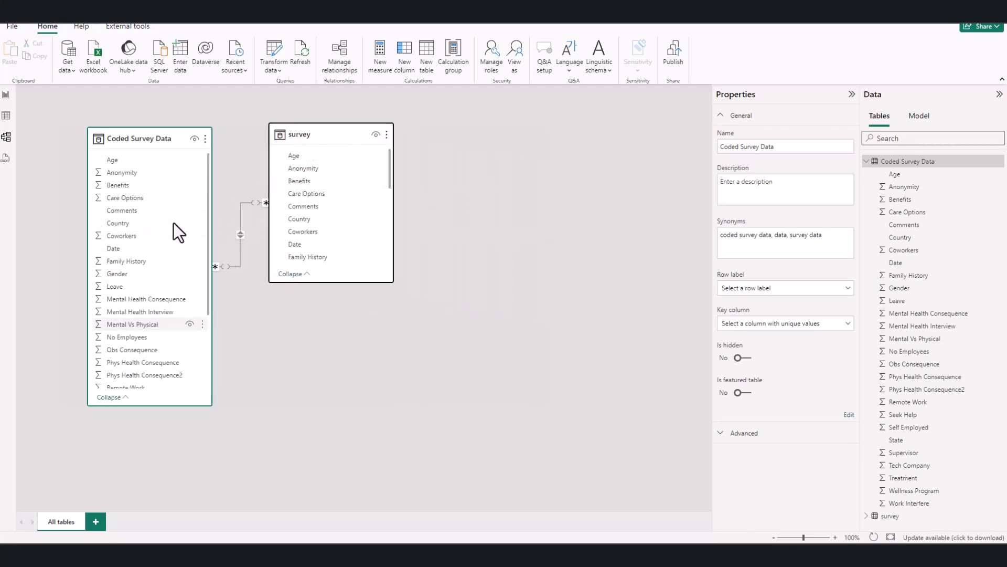
left_click_drag(153, 132, 545, 138)
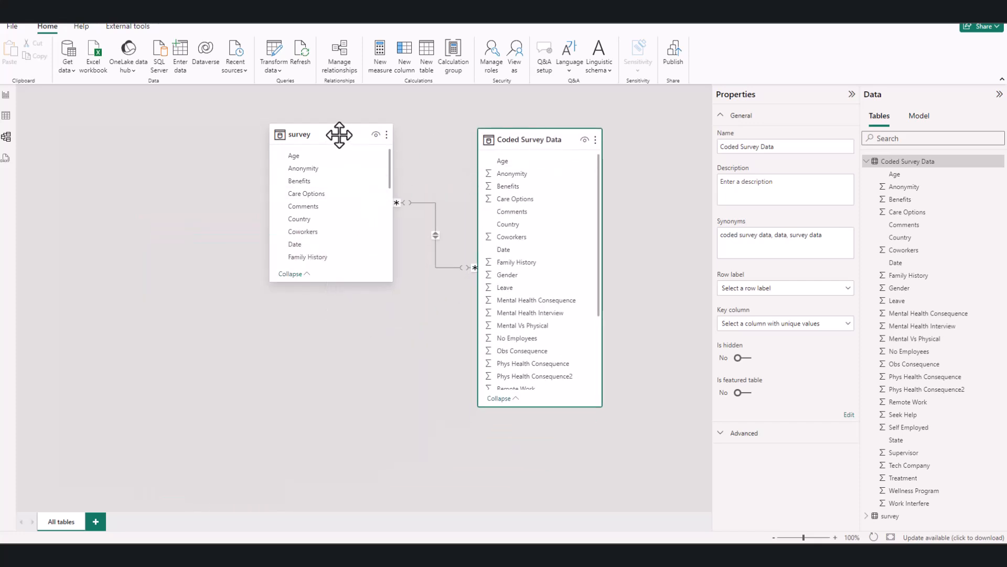
left_click_drag(337, 135, 285, 146)
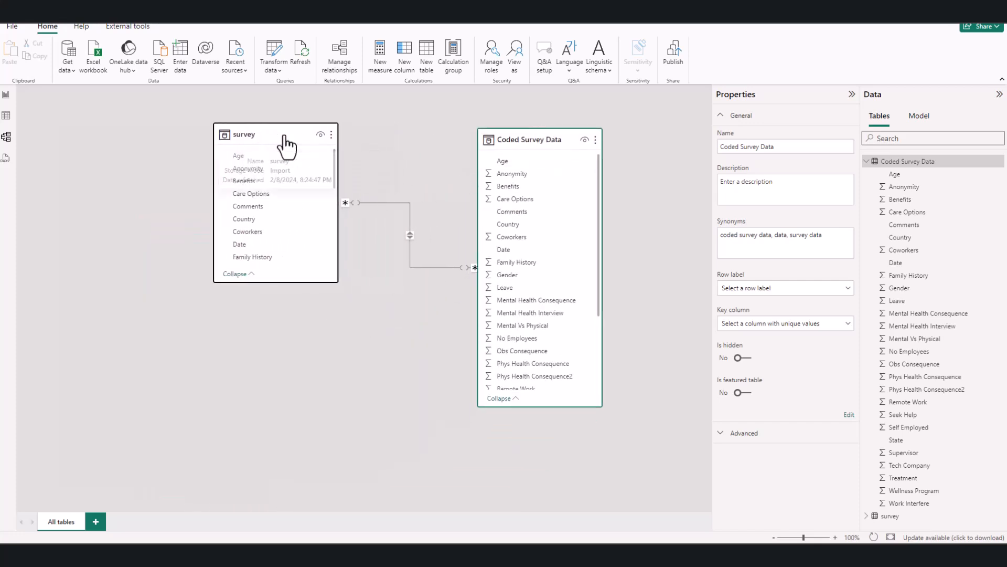
Make the survey card shorter and narrower, and move the Coded Survey Data card closer to it
left_click(307, 287)
left_click_drag(306, 280, 306, 218)
scroll(276, 175, "down", 2)
scroll(277, 177, "down", 4)
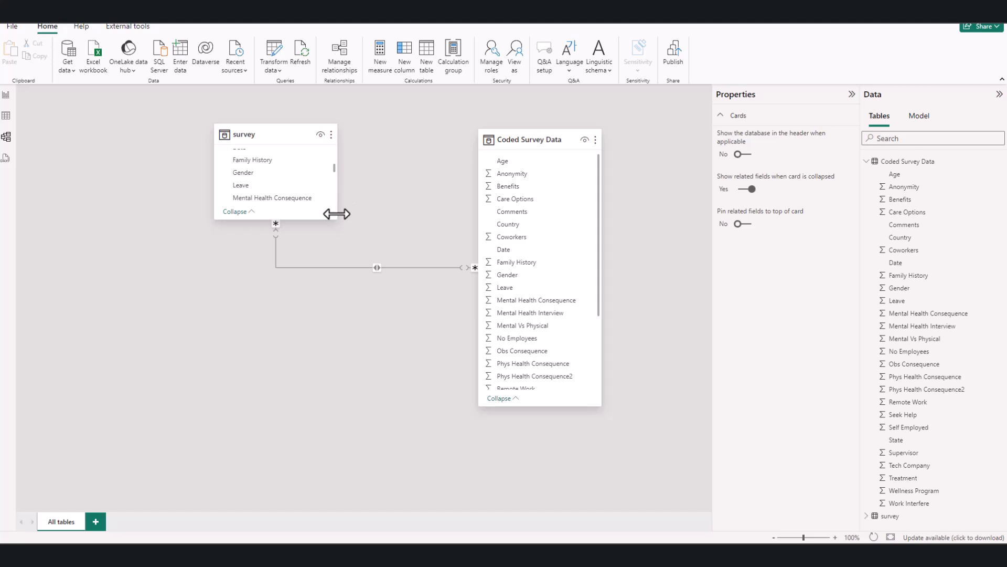
left_click_drag(335, 216, 314, 218)
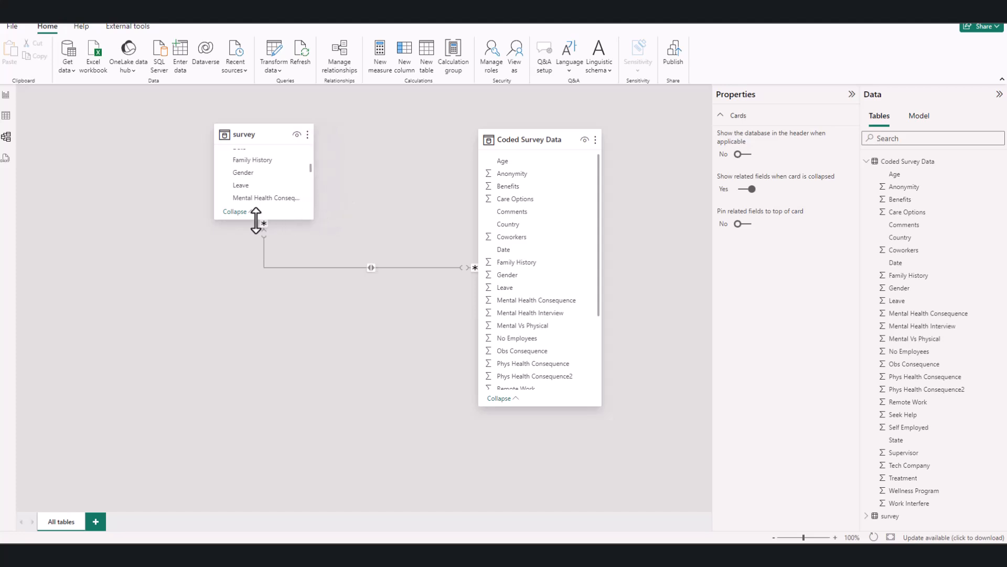
left_click_drag(252, 220, 250, 252)
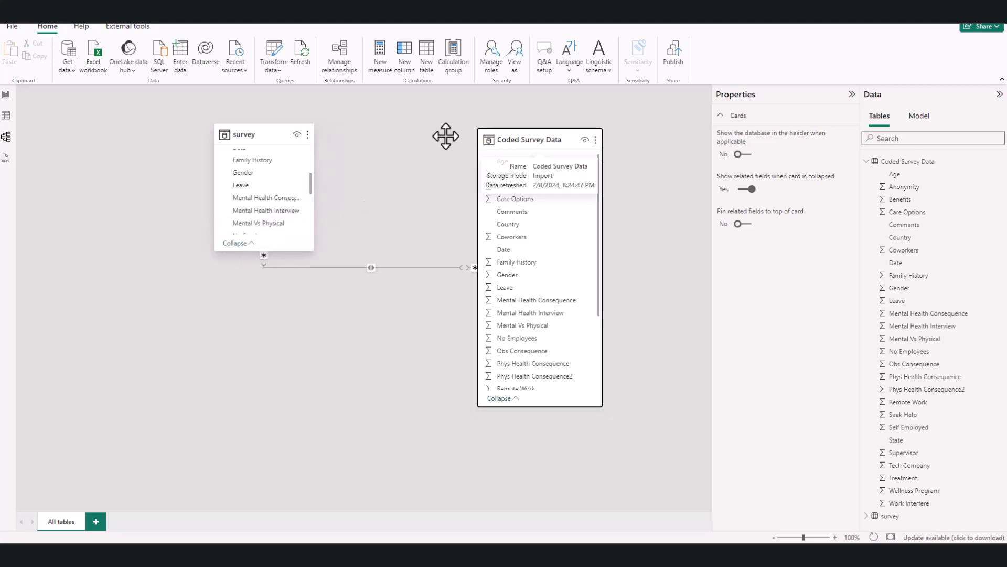
left_click_drag(479, 137, 372, 132)
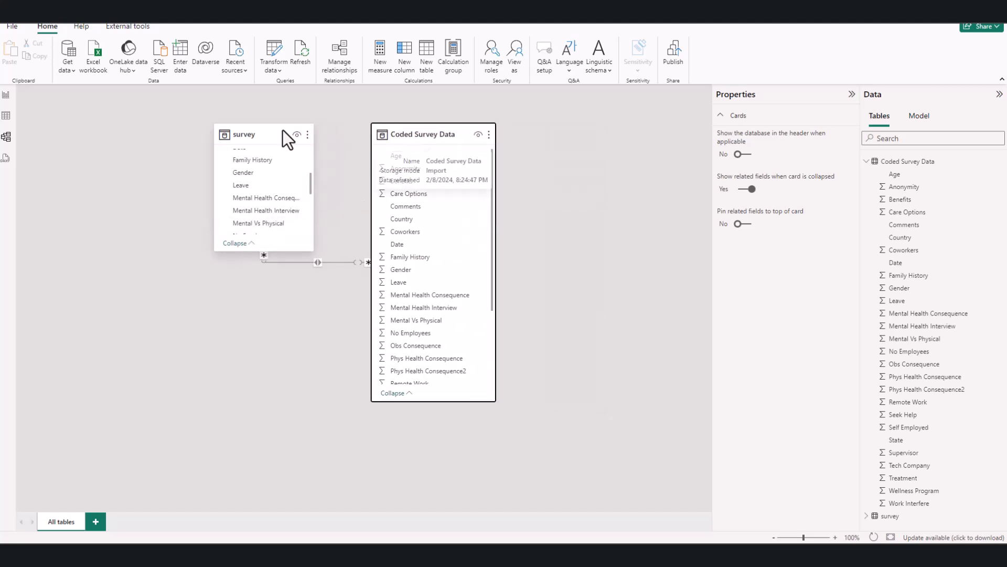
Look over the DAX query view and its external tools, the model diagram, the survey table's data and the report canvas
left_click(7, 160)
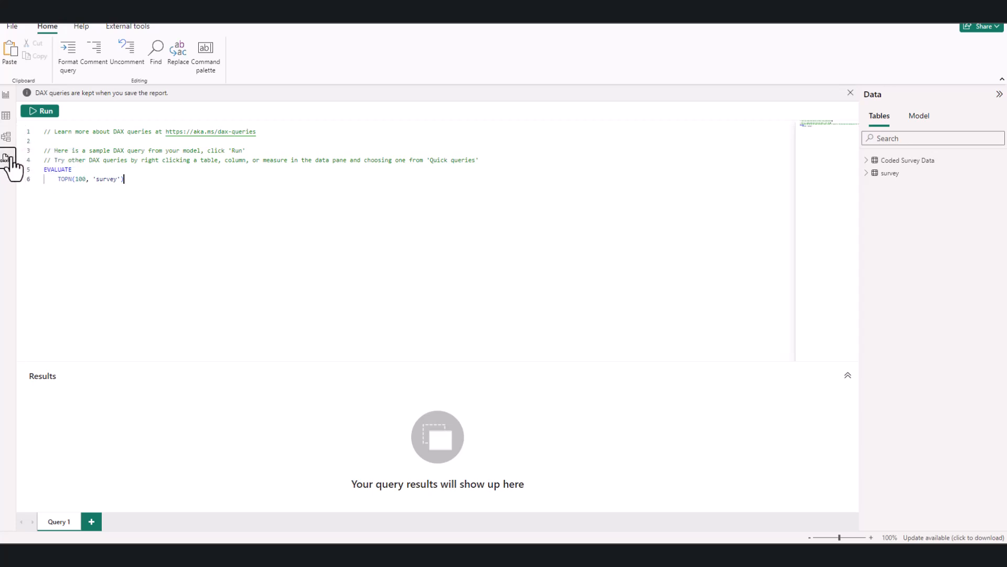
left_click(132, 28)
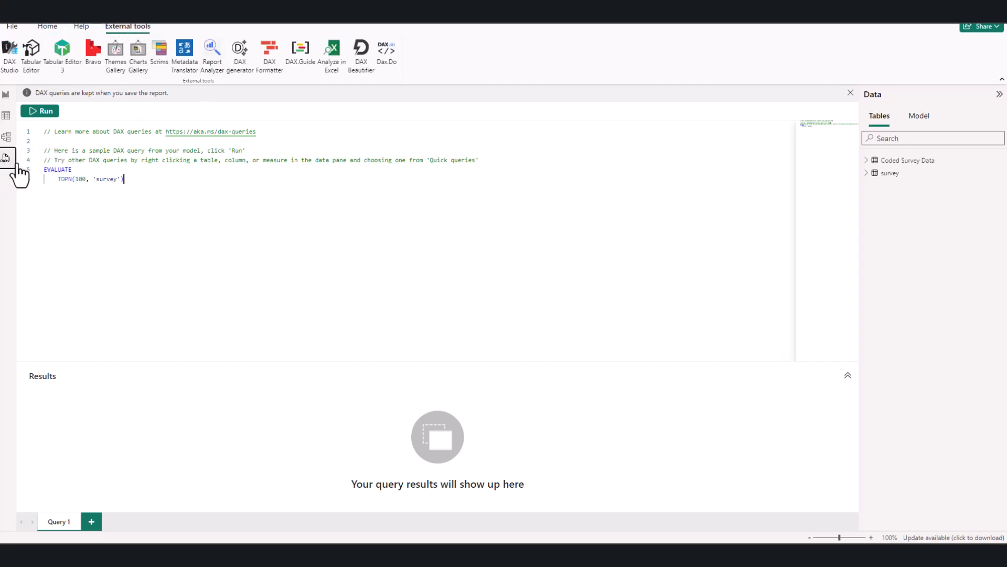
left_click(7, 137)
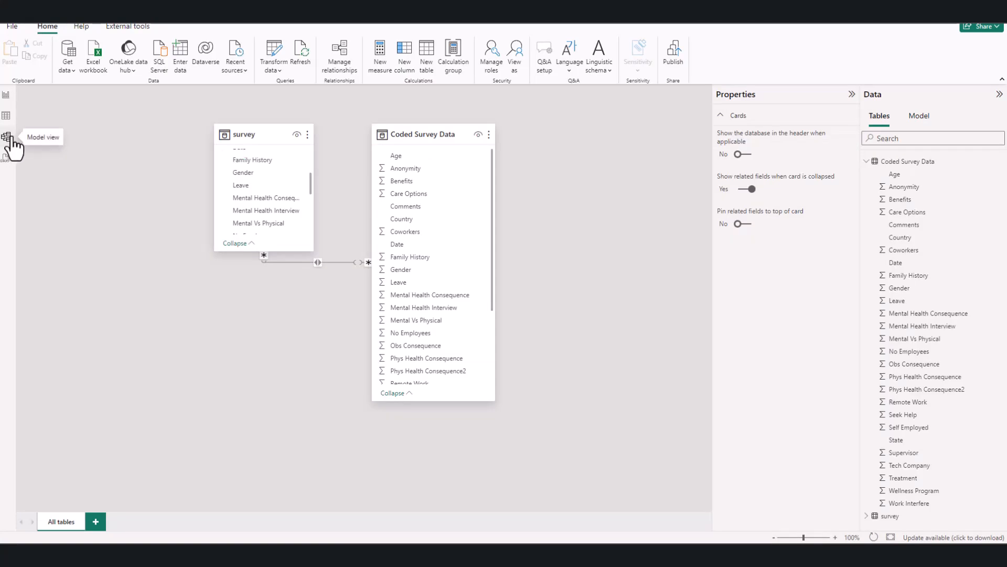
left_click(6, 116)
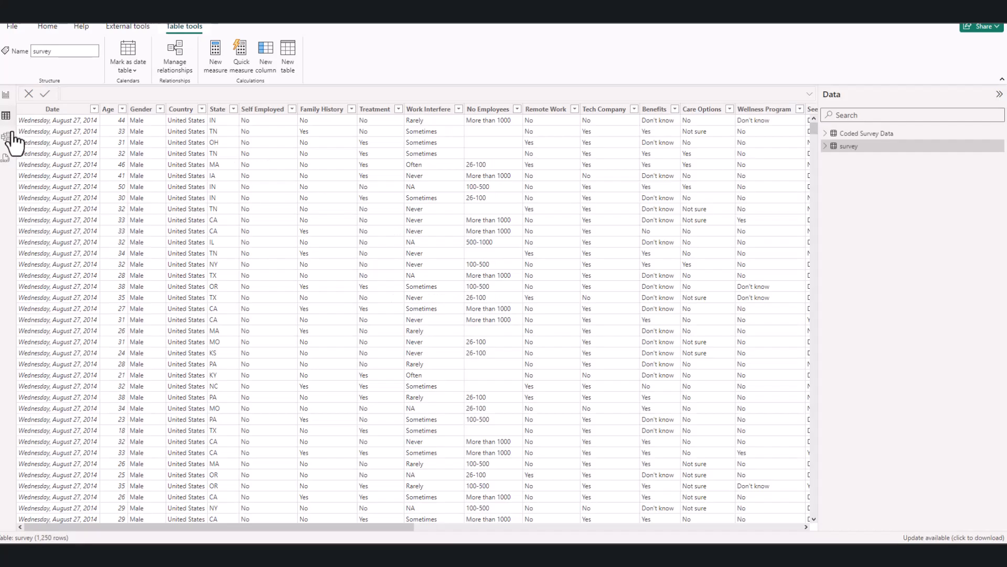
left_click(5, 95)
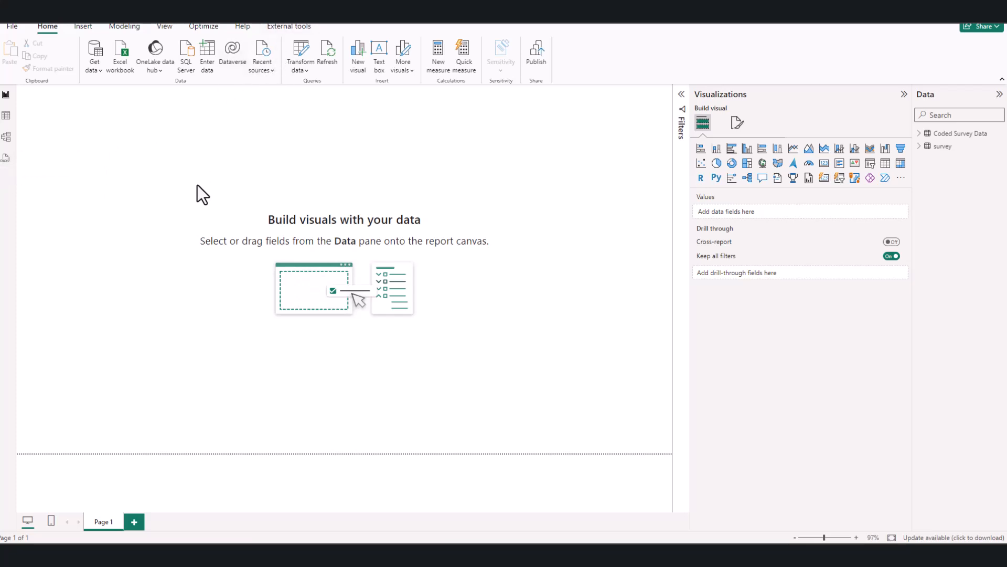
left_click_drag(180, 208, 522, 349)
left_click_drag(126, 168, 562, 348)
Switch between the Table, Report and Model views to compare them, ending in Report view
left_click(7, 116)
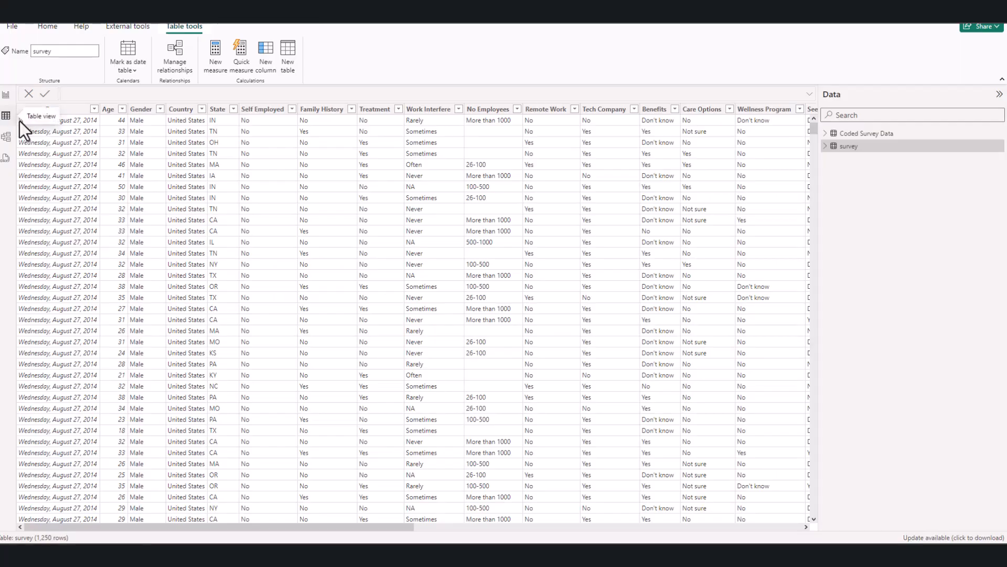
left_click(6, 95)
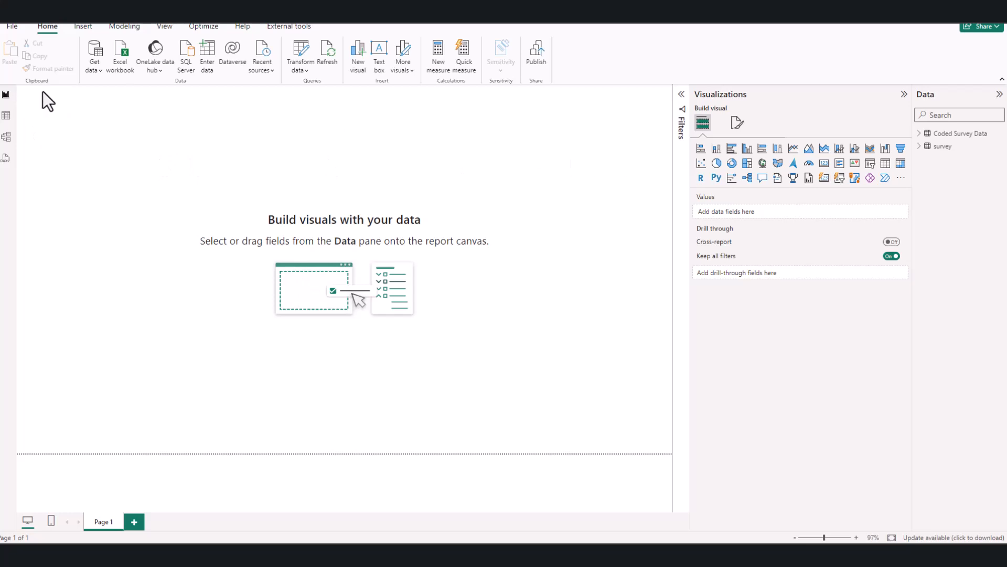
left_click(6, 116)
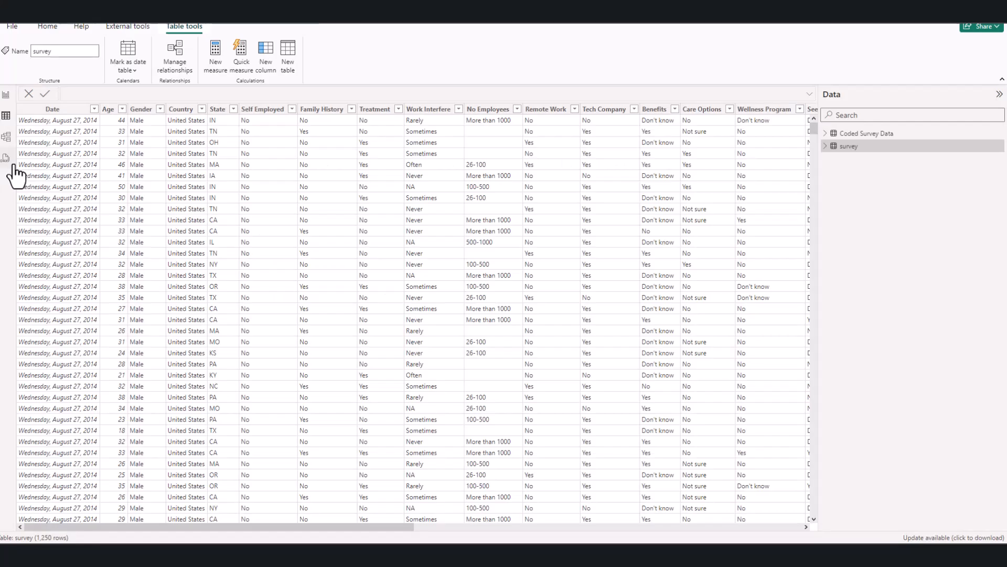
left_click(6, 139)
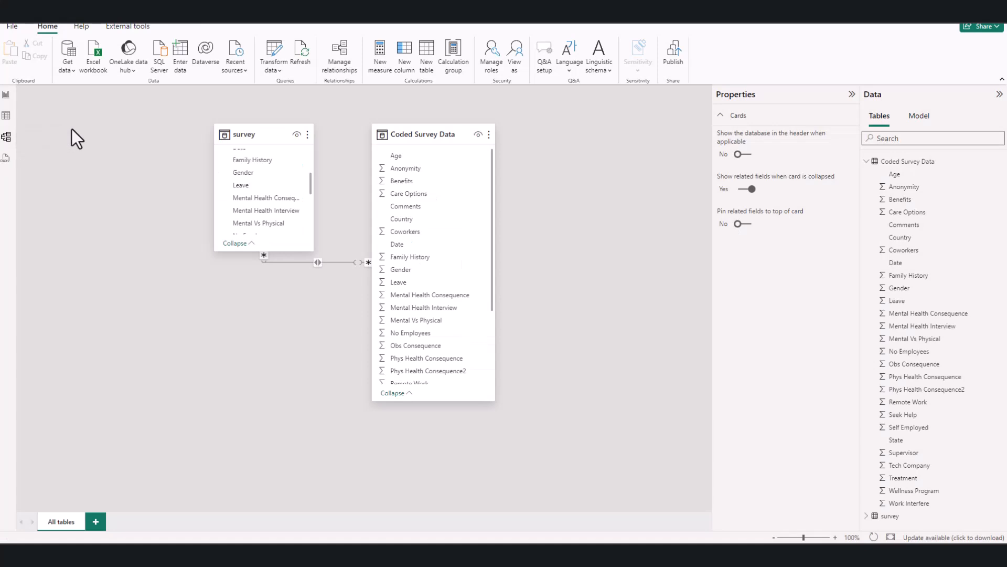
left_click(6, 95)
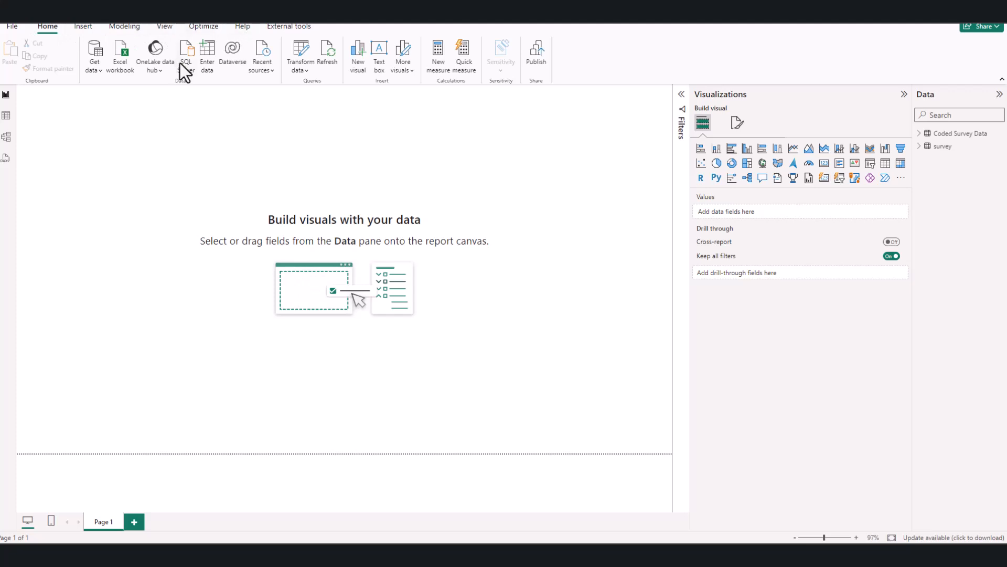
Open Table view and review its Home, Help and Table tools commands
left_click(9, 118)
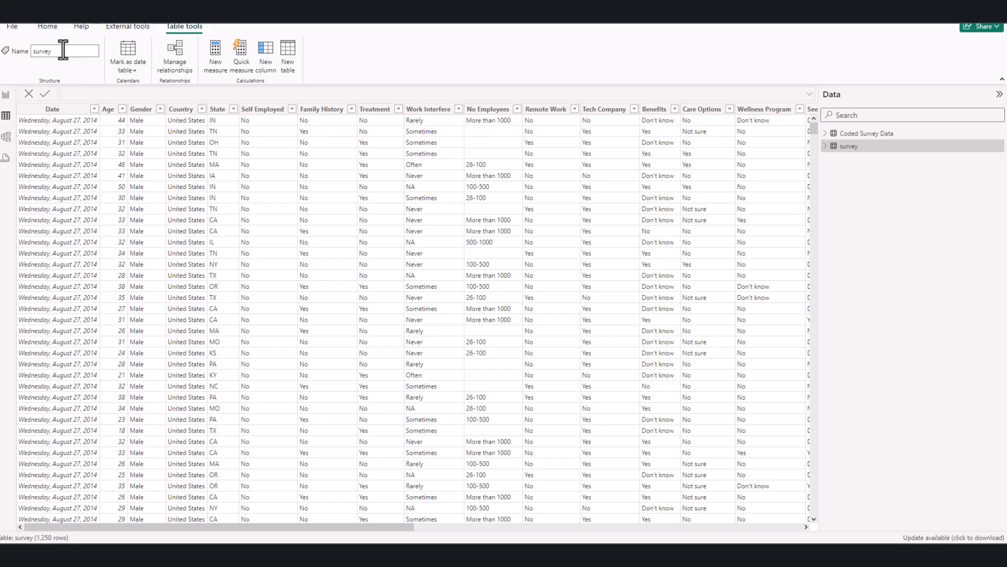
left_click(49, 30)
left_click(83, 30)
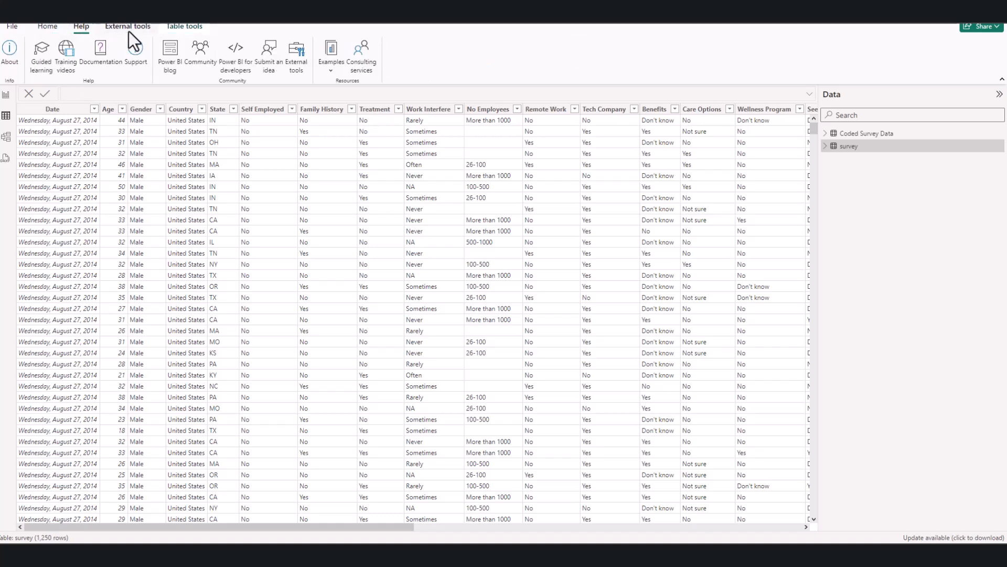
left_click(187, 27)
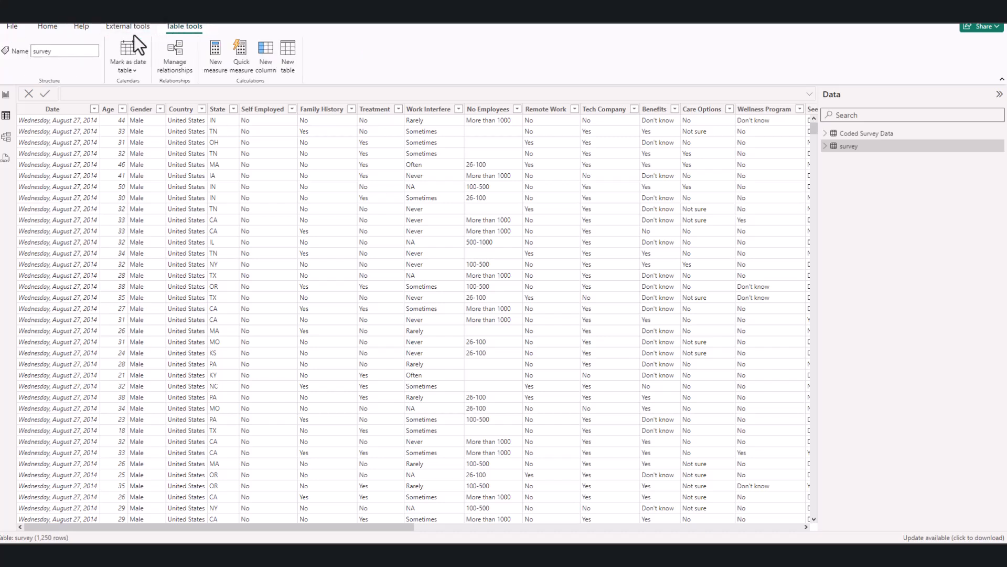
left_click(47, 26)
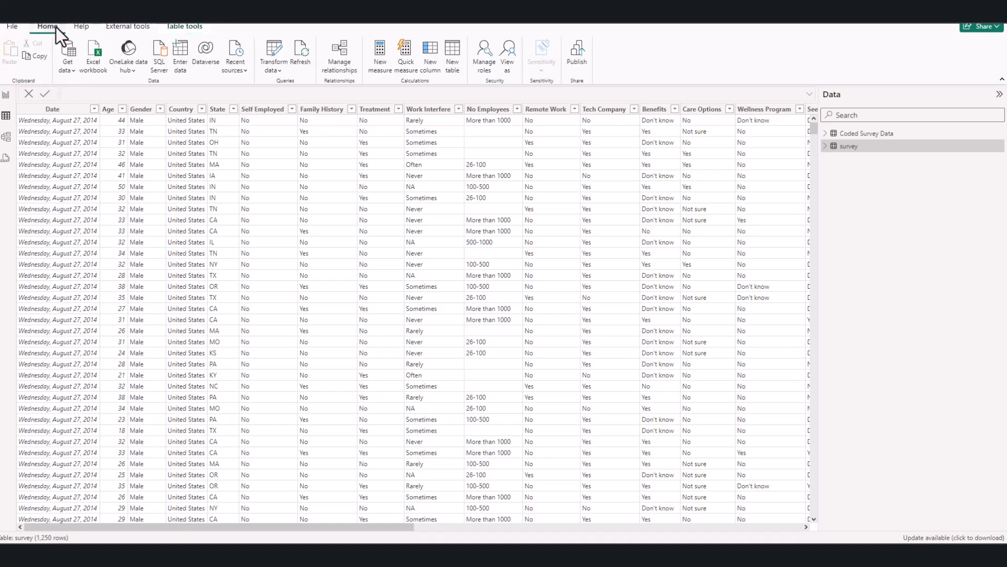
In Model view, delete the relationship between the Age columns of Coded Survey Data and survey using Manage relationships
left_click(6, 139)
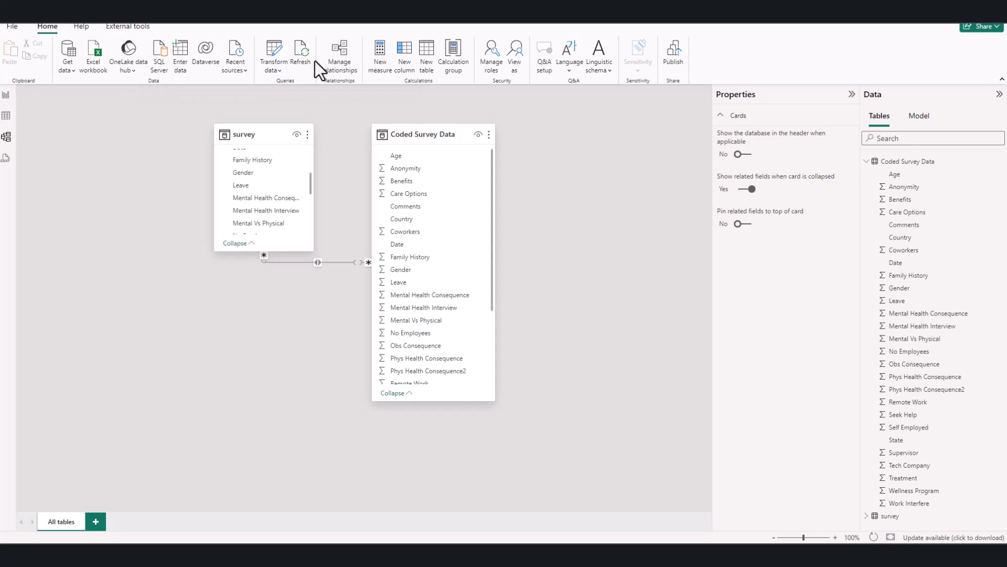
left_click(345, 60)
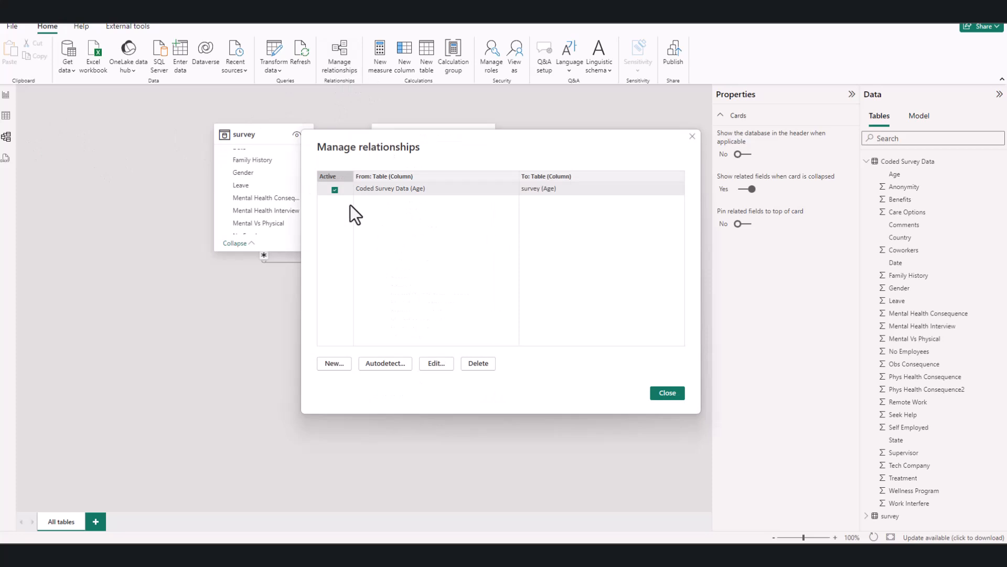
left_click_drag(376, 138, 369, 159)
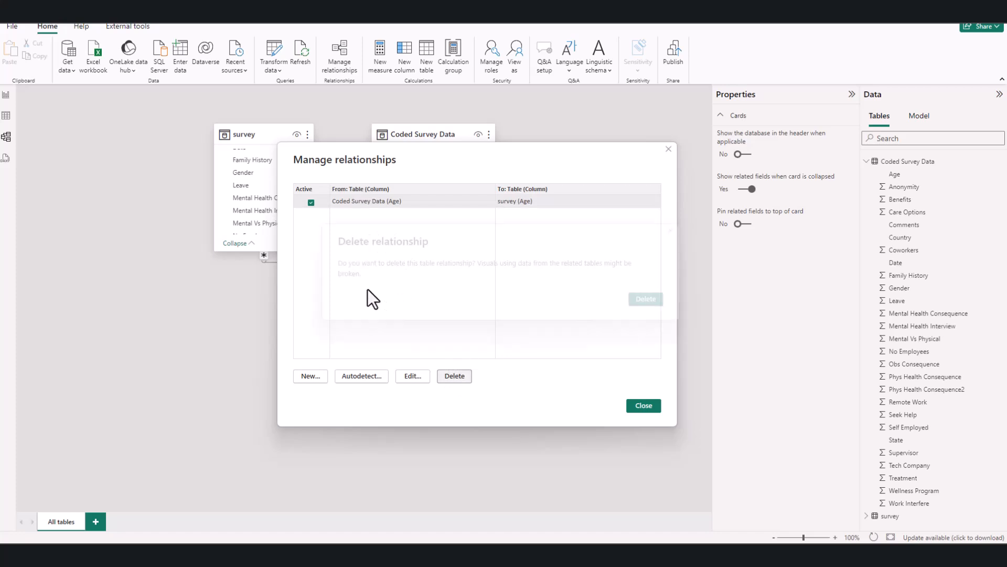
left_click(647, 298)
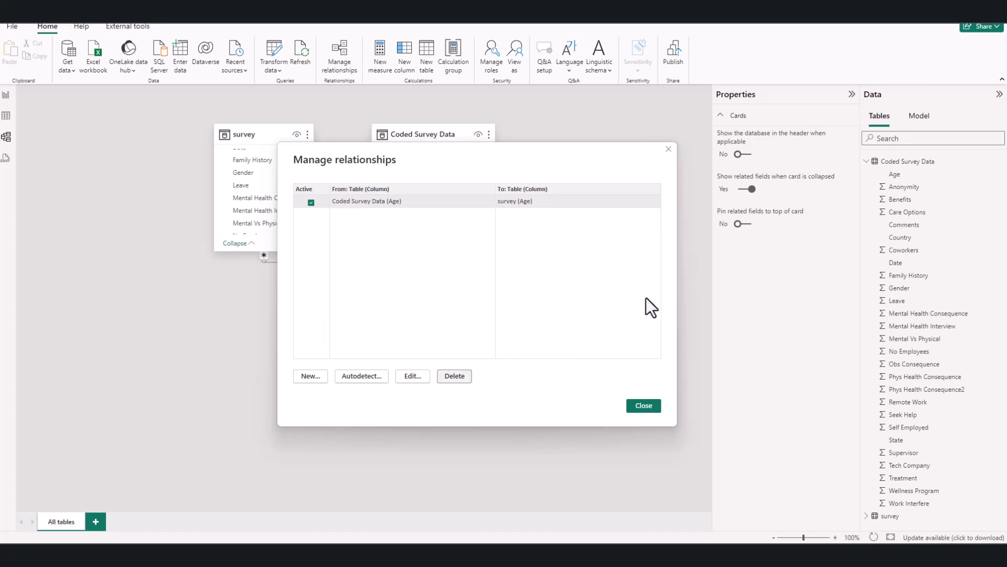
left_click(640, 405)
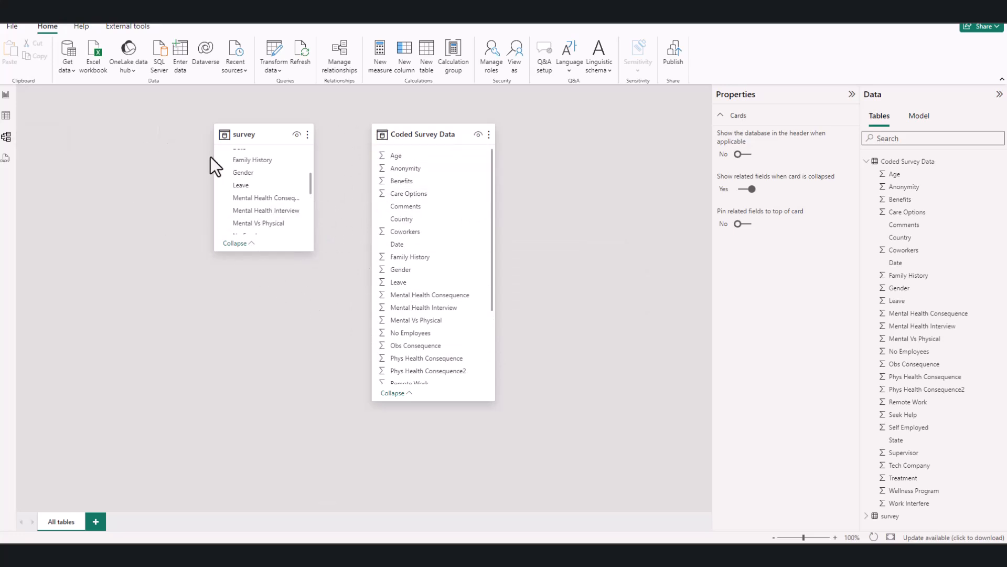
Relate the Gender columns of Coded Survey Data and survey as active many-to-many with cross filter direction Both, and show the relationship's properties
scroll(266, 155, "up", 2)
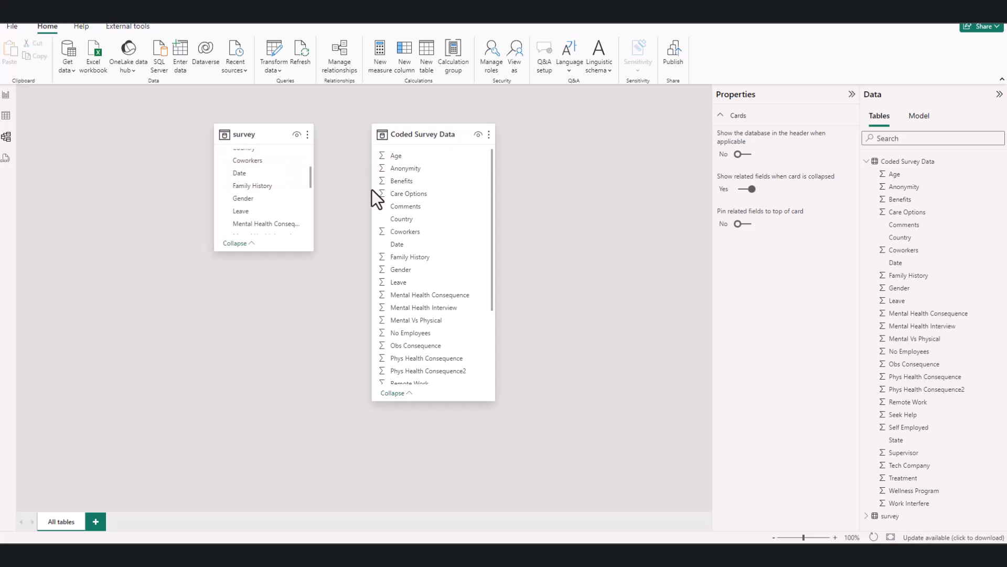
left_click_drag(401, 271, 253, 200)
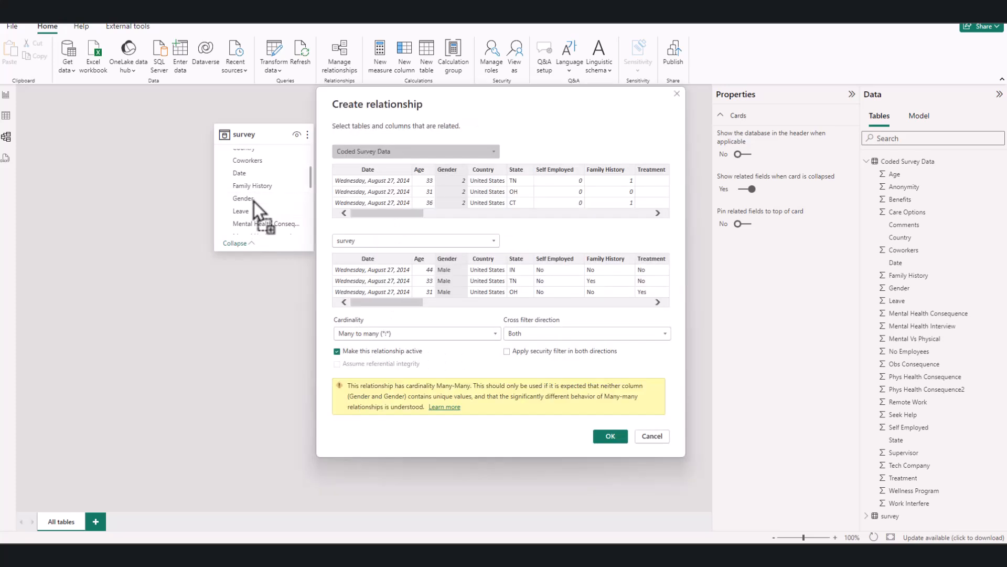
left_click(612, 439)
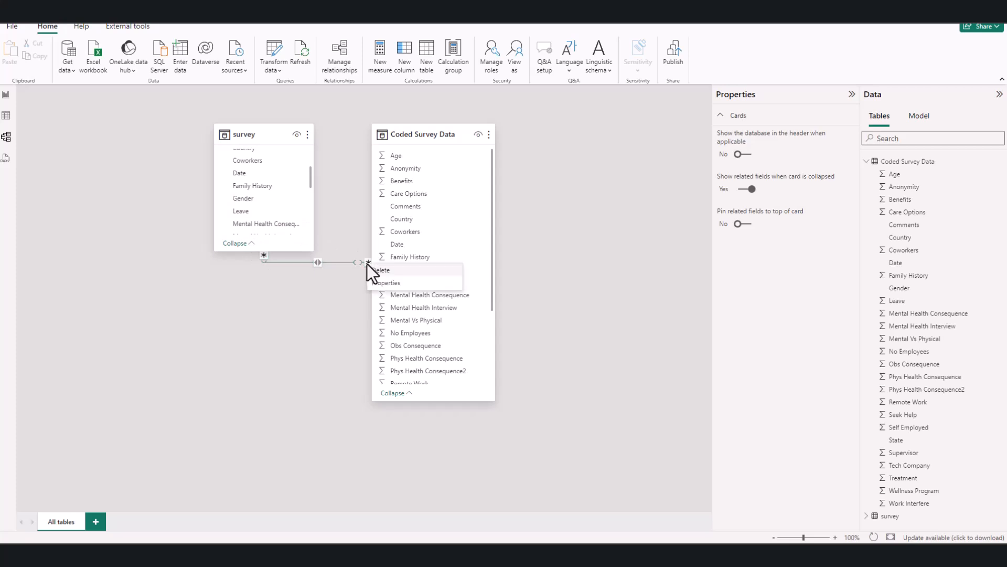
left_click(316, 263)
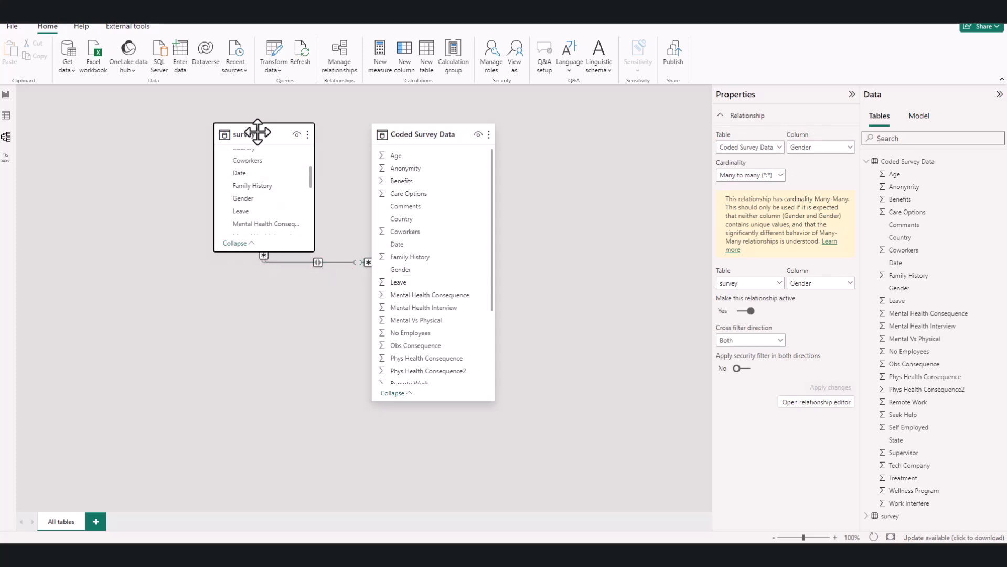
Move the survey card farther from Coded Survey Data and delete the Gender relationship between them
left_click_drag(263, 131, 184, 136)
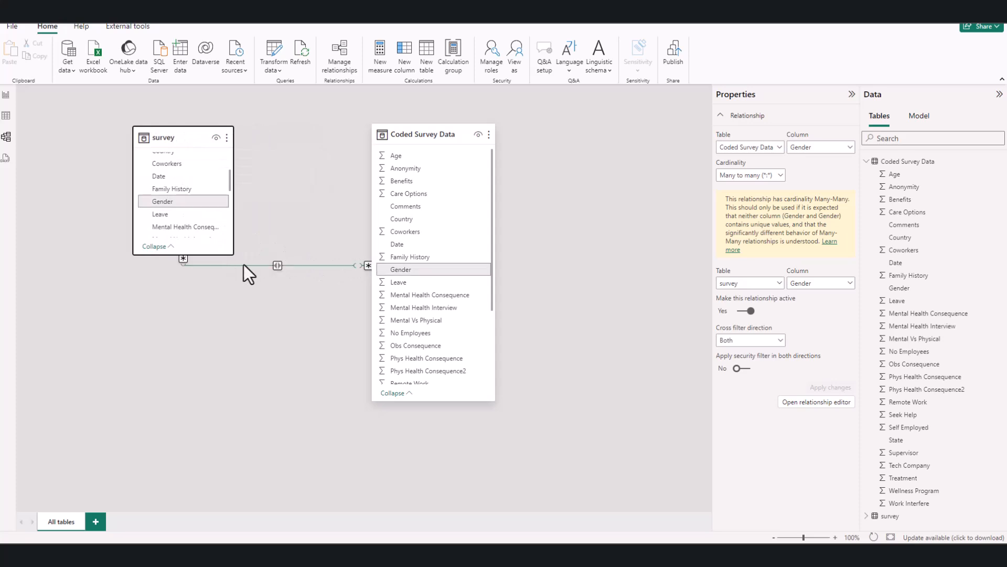
left_click(294, 266)
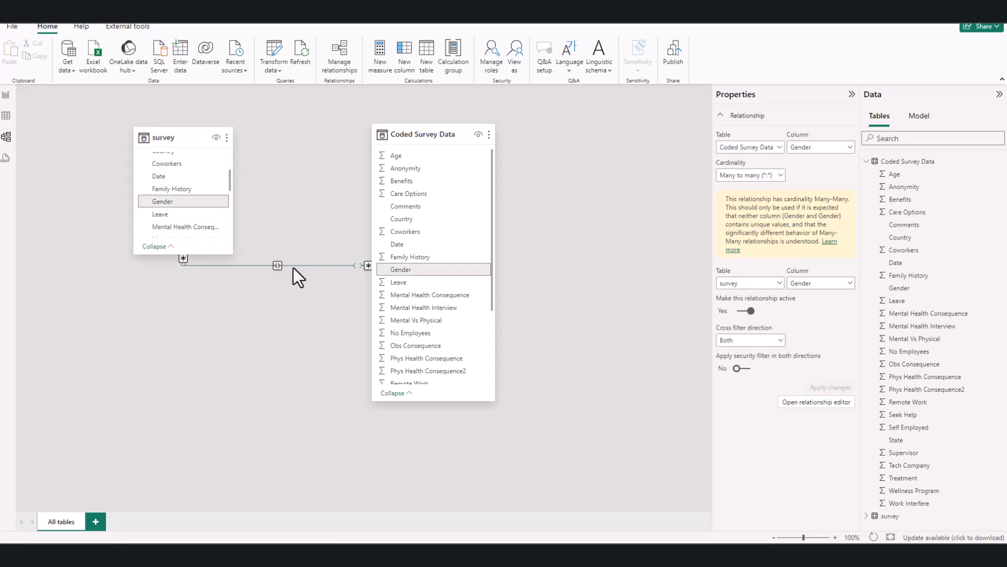
right_click(293, 266)
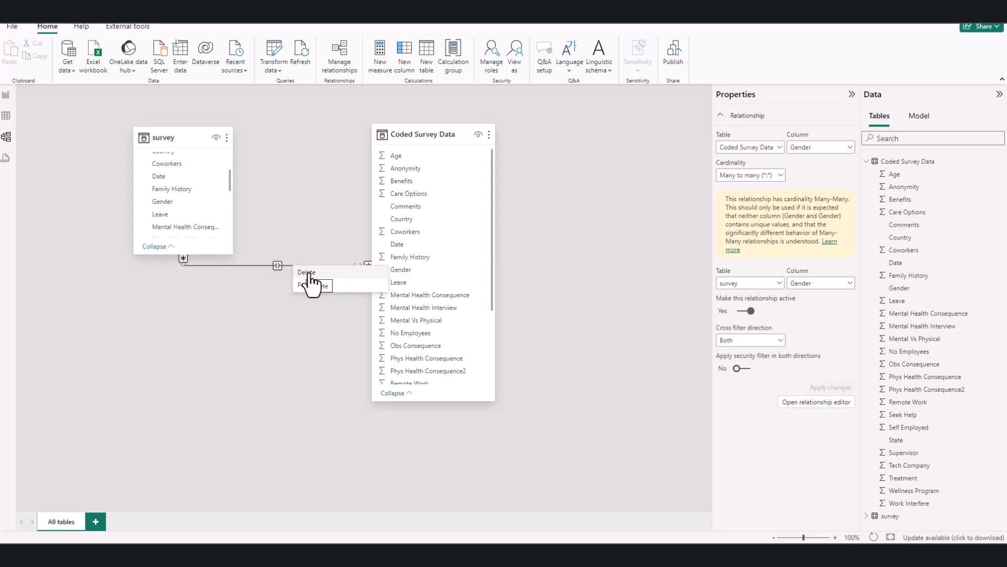
left_click(309, 273)
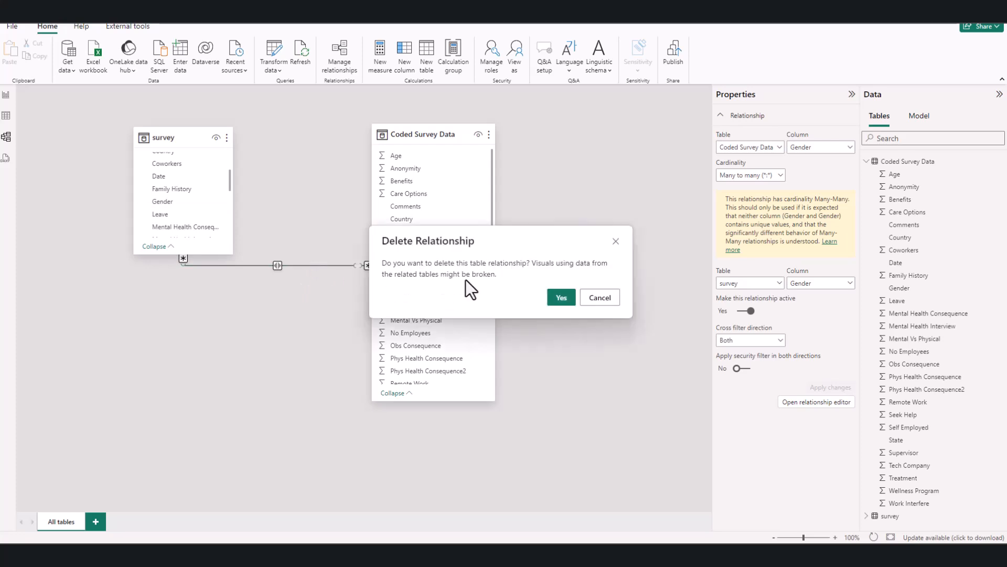
left_click(562, 298)
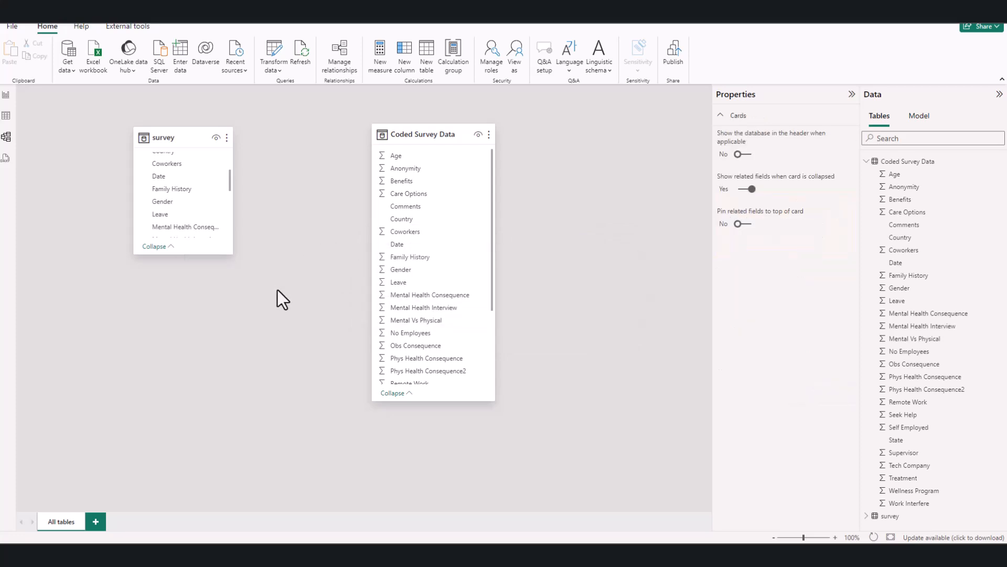
Collapse the Coded Survey Data field list and shift both table cards across the model canvas, placing survey directly beside Coded Survey Data
left_click_drag(185, 135, 314, 124)
left_click(103, 180)
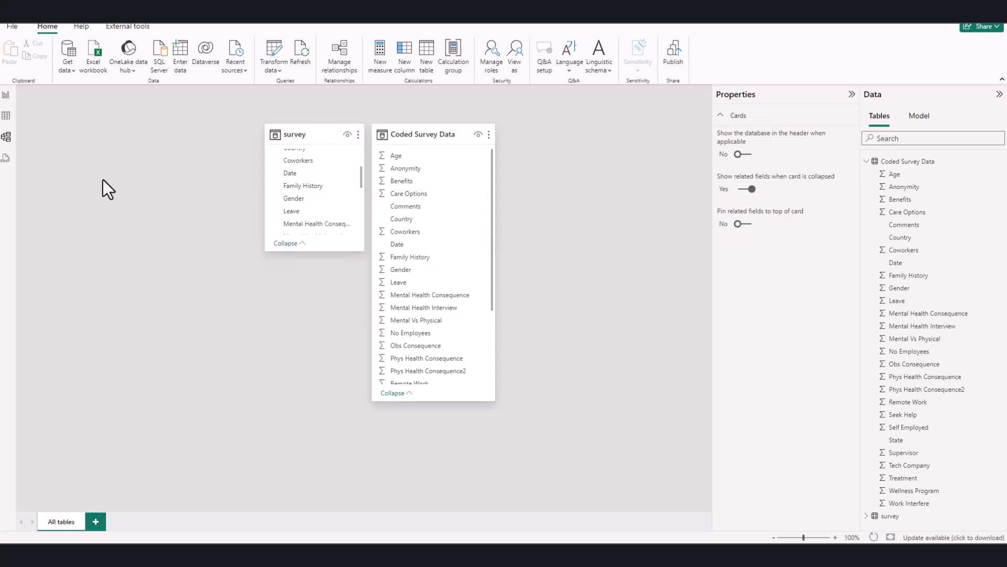
left_click(10, 102)
left_click(6, 117)
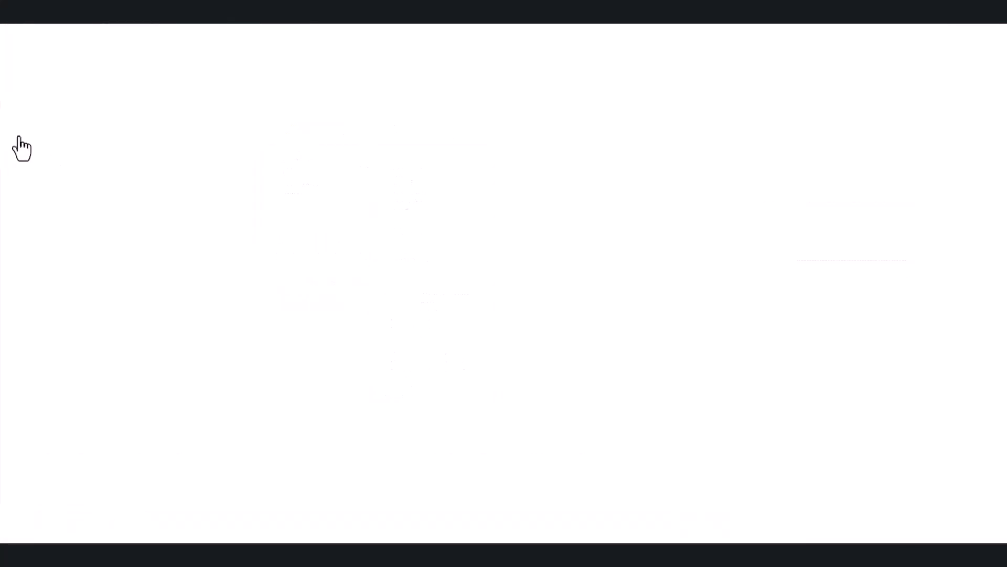
left_click(7, 137)
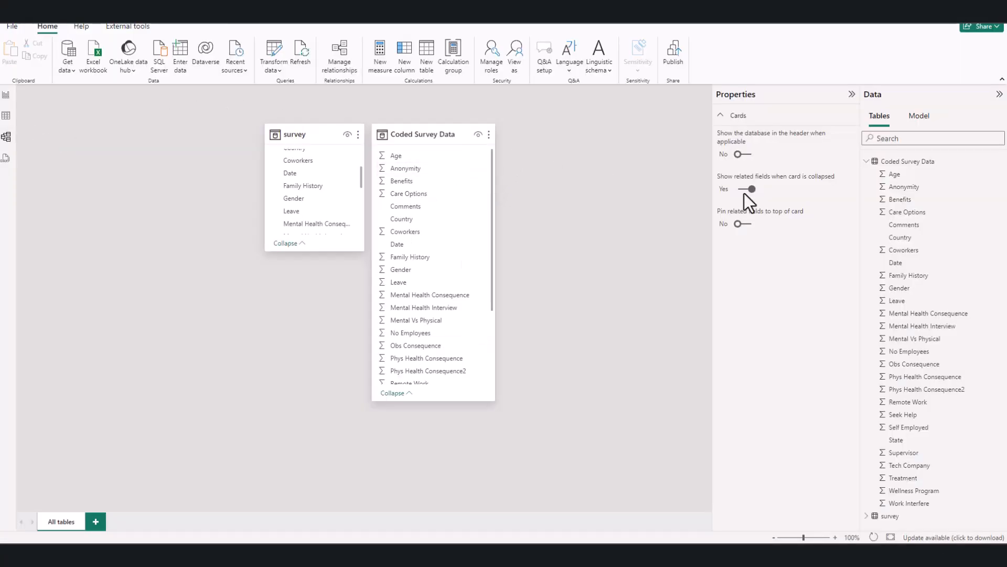
left_click(867, 162)
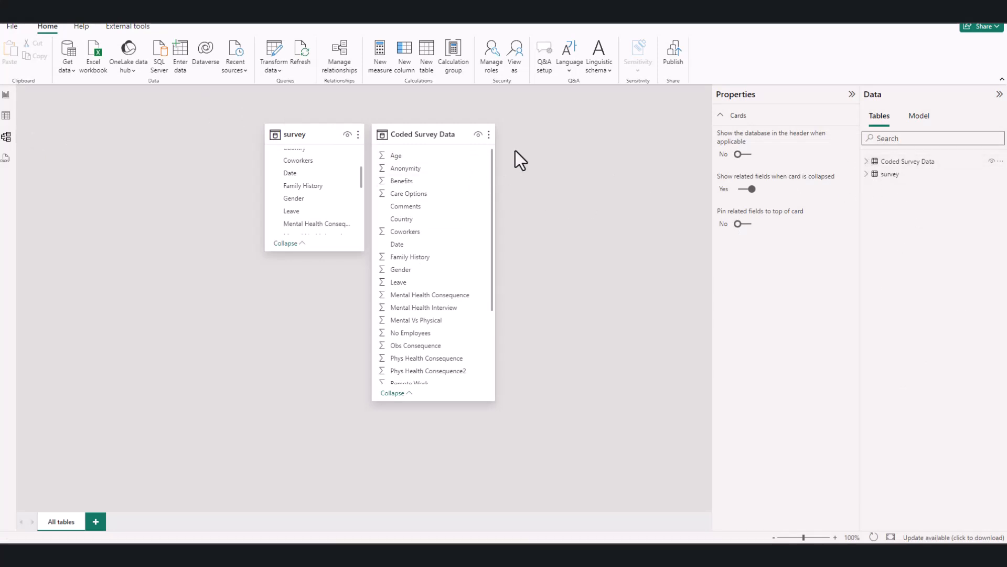
left_click_drag(420, 134, 625, 119)
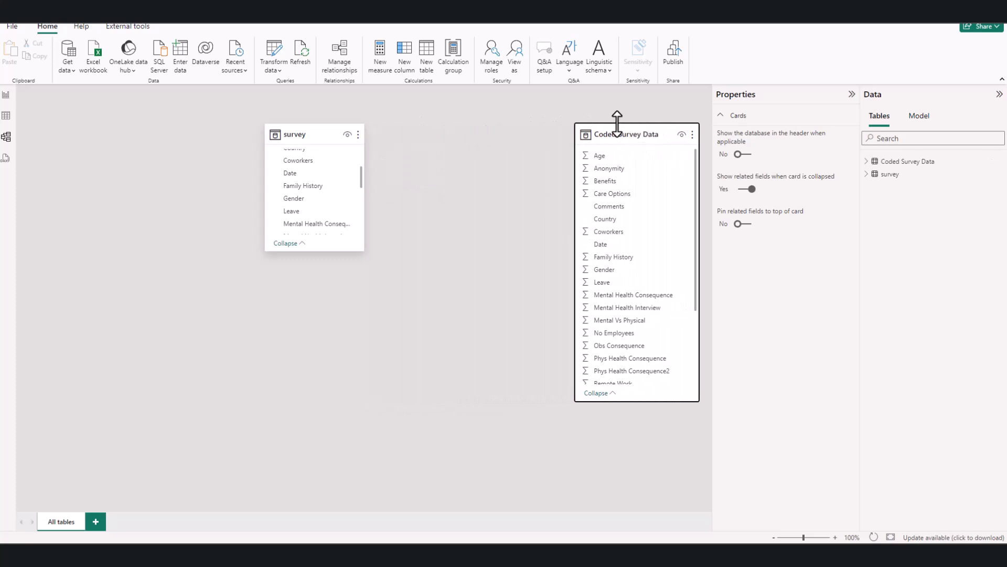
left_click_drag(295, 129, 459, 130)
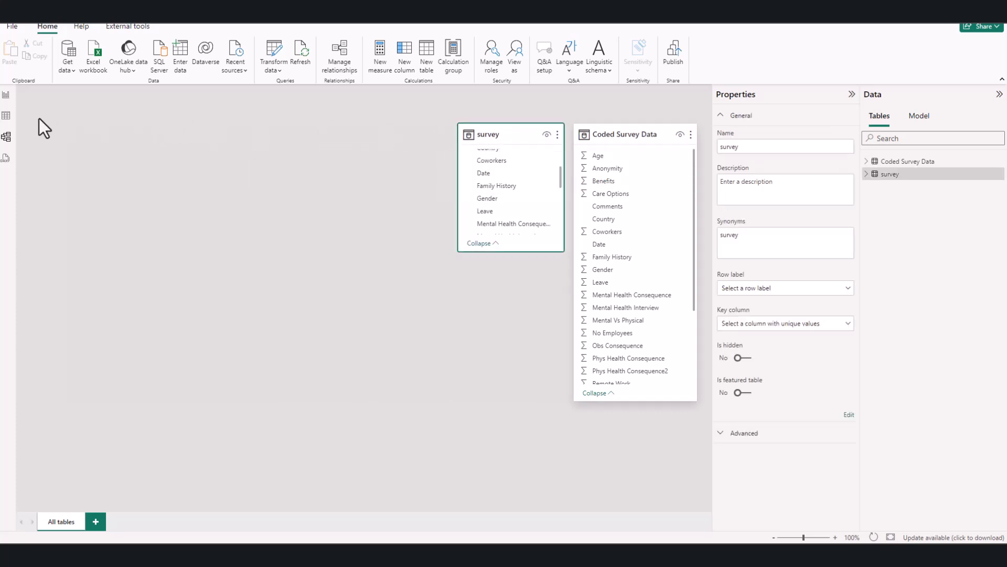
Review the empty report page and the survey table's rows in Table view, and return to Model view
left_click(7, 115)
left_click(6, 96)
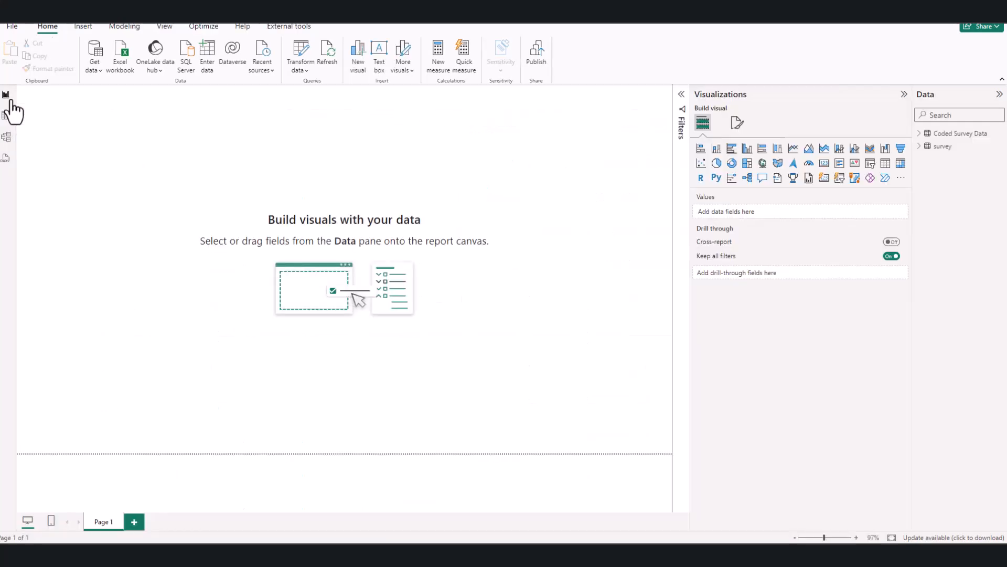
left_click_drag(96, 139, 524, 375)
left_click(7, 116)
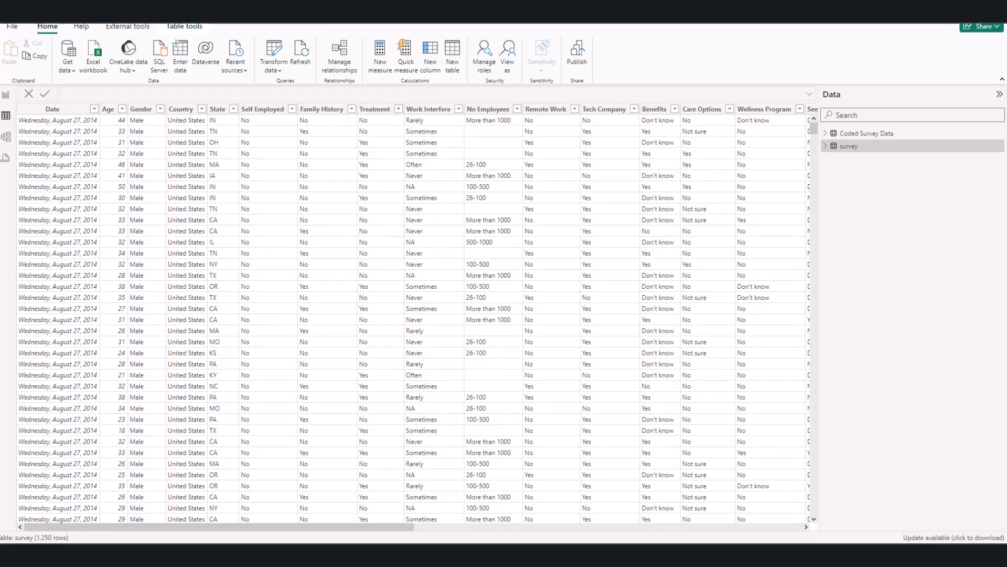
left_click(7, 137)
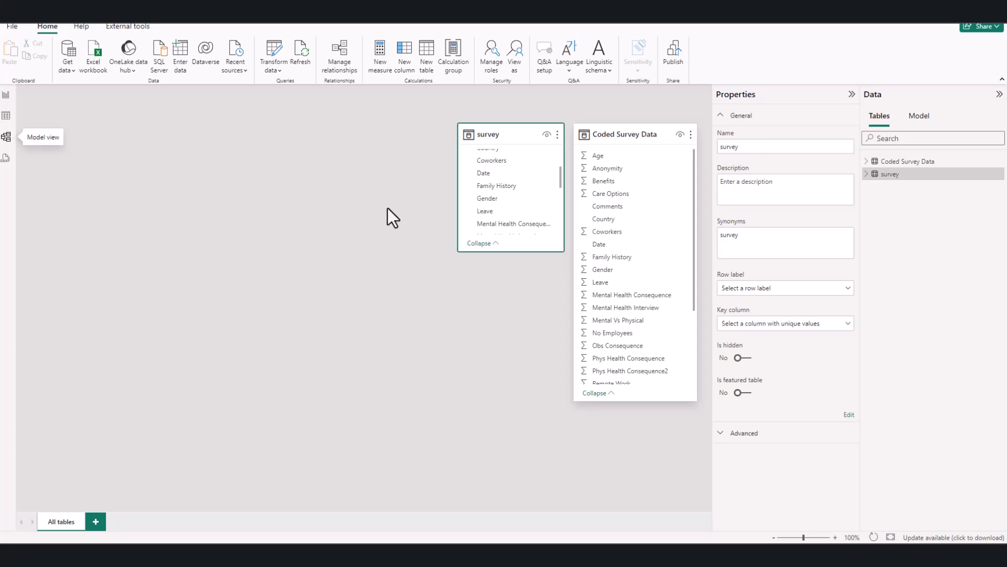
Lengthen the survey card to about the height of Coded Survey Data, move it away from that card and show its fields from Age
mouse_move(513, 140)
left_mouse_down()
mouse_move(416, 149)
mouse_move(513, 140)
left_mouse_up()
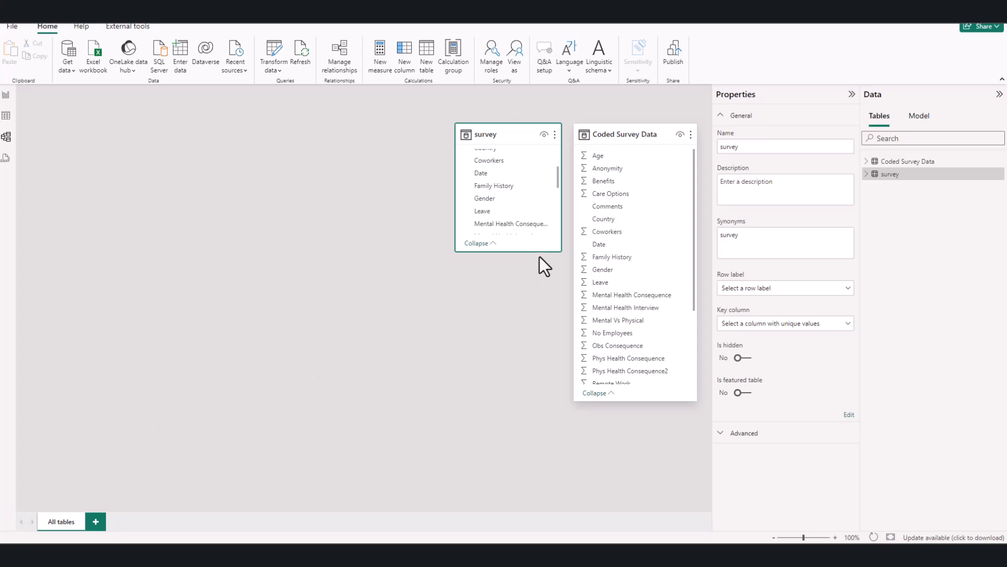
left_click_drag(495, 251, 525, 189)
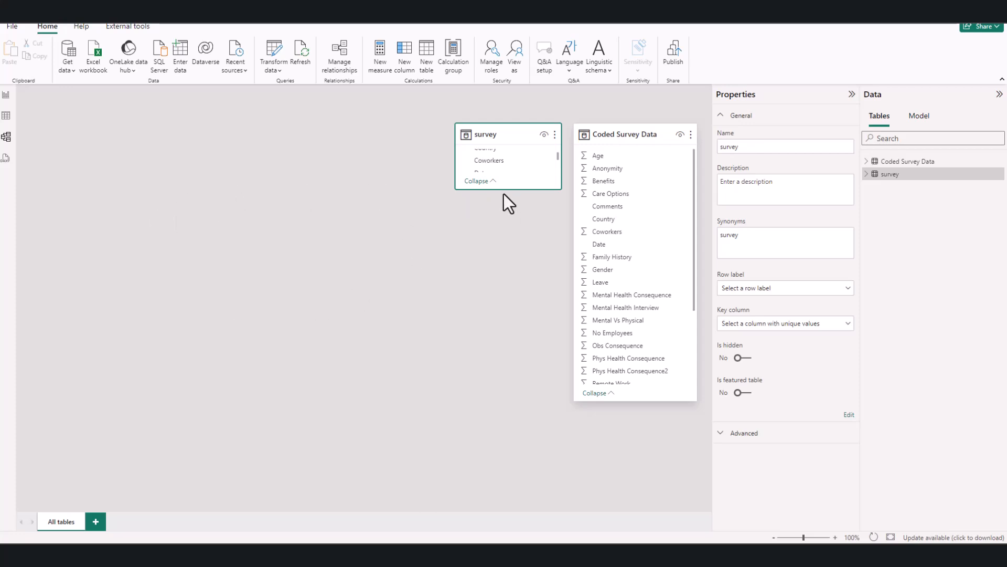
left_click_drag(501, 190, 464, 405)
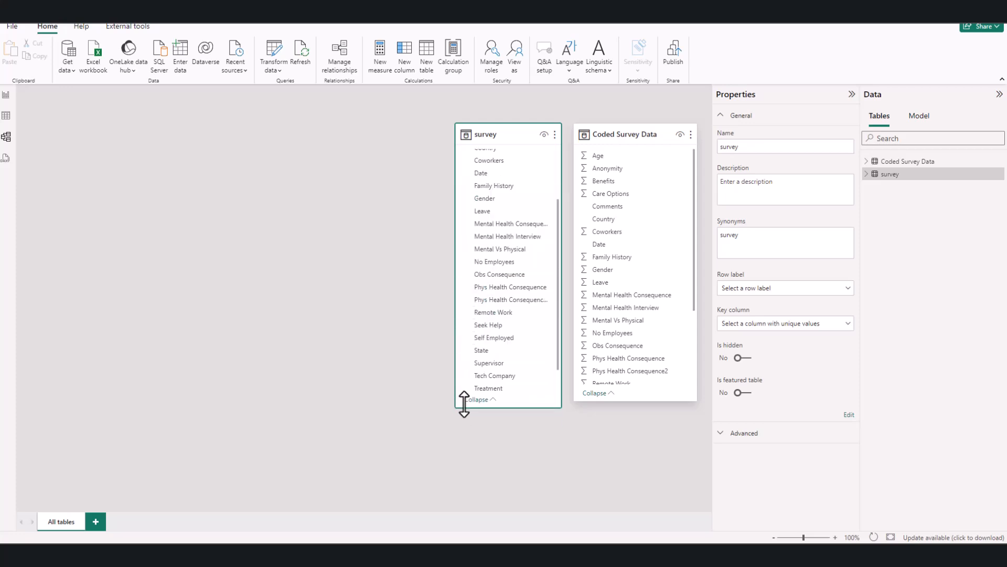
left_click_drag(474, 136, 354, 135)
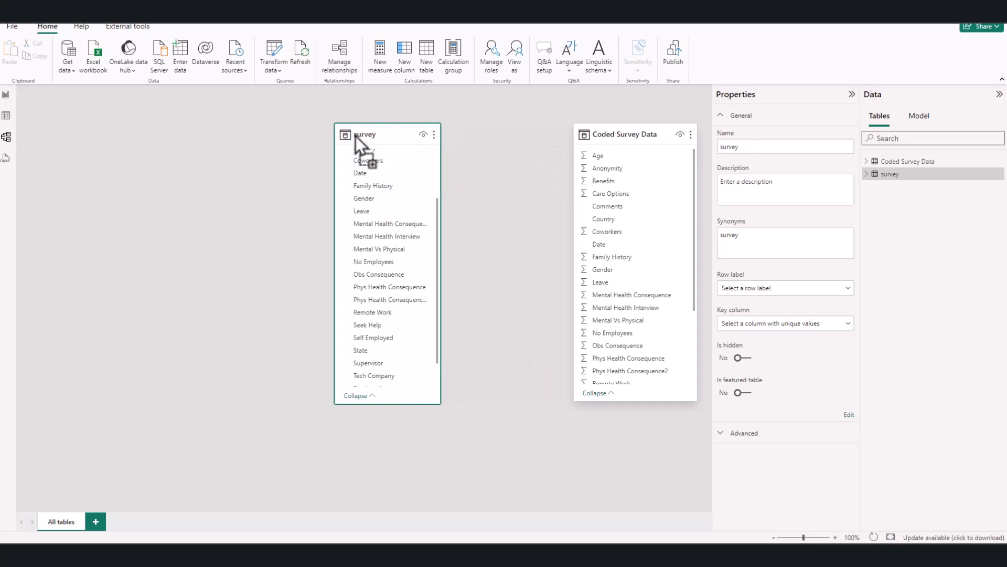
scroll(380, 222, "up", 2)
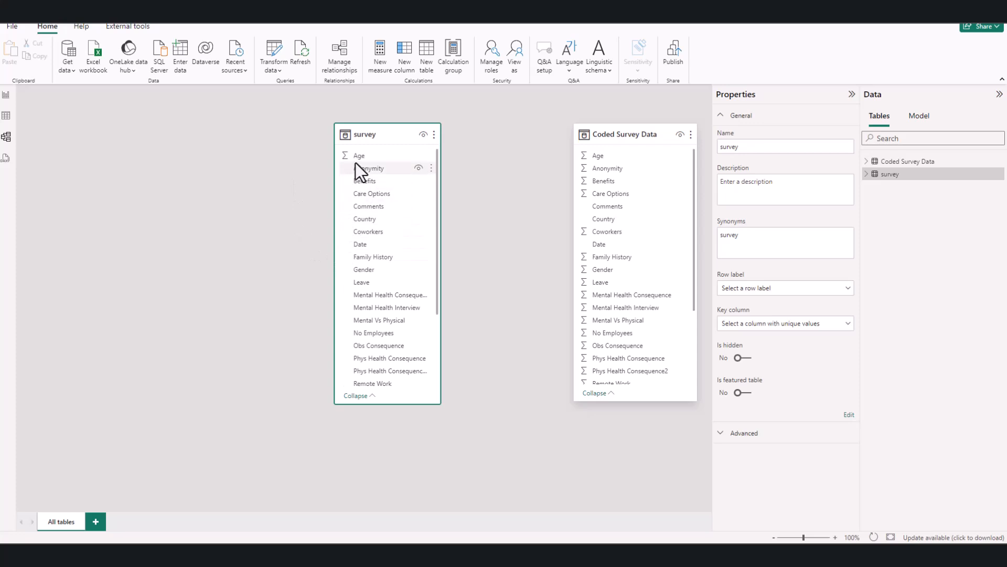
Move the survey card toward the canvas's left edge and place the Coded Survey Data card close beside it
left_click_drag(383, 135, 134, 101)
left_click(228, 117)
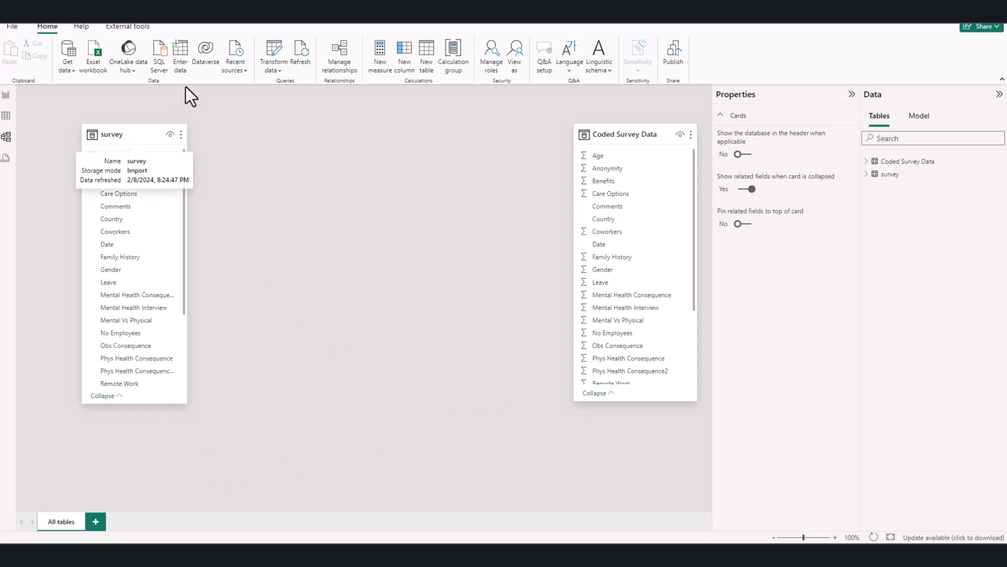
left_click_drag(138, 141, 174, 140)
left_click_drag(609, 131, 274, 133)
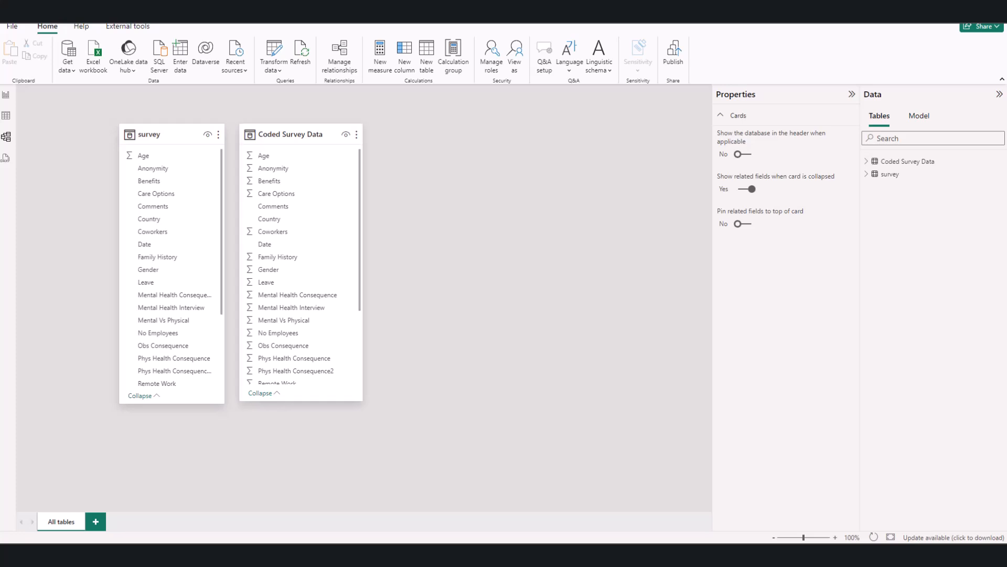
Separate the Coded Survey Data card well from survey, and widen the survey card so its longer field names fit
left_click_drag(310, 141, 547, 158)
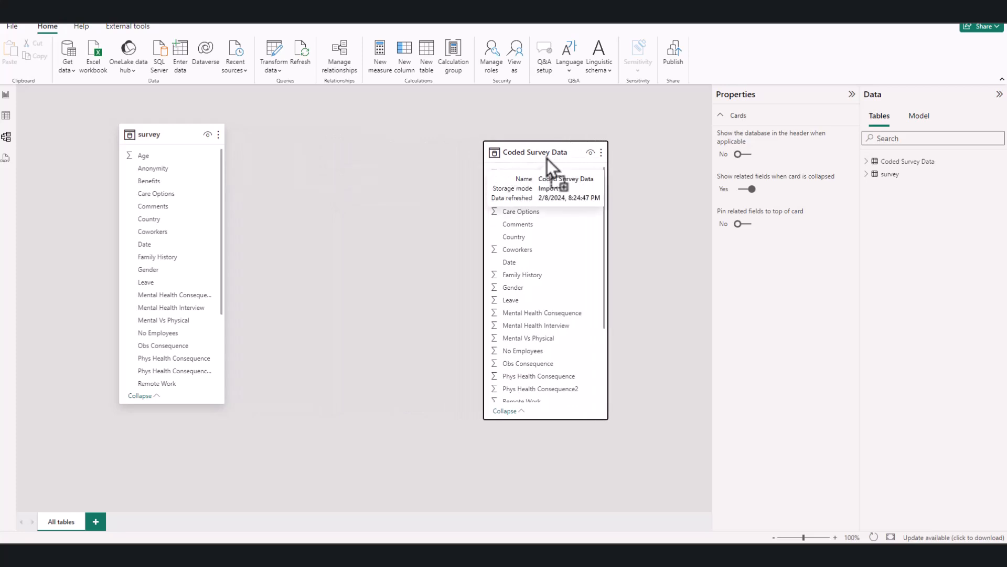
left_click_drag(177, 135, 201, 140)
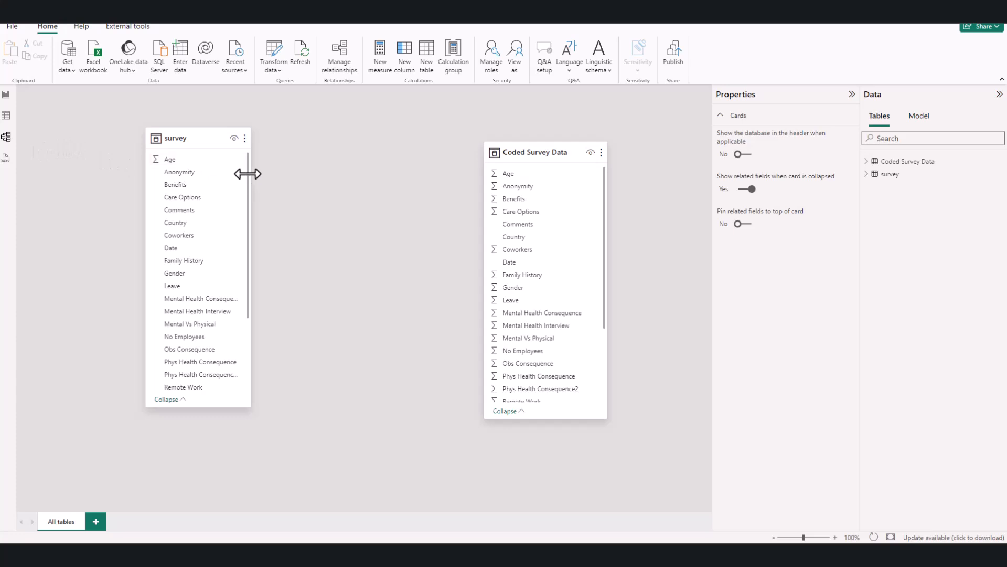
left_click_drag(251, 173, 292, 178)
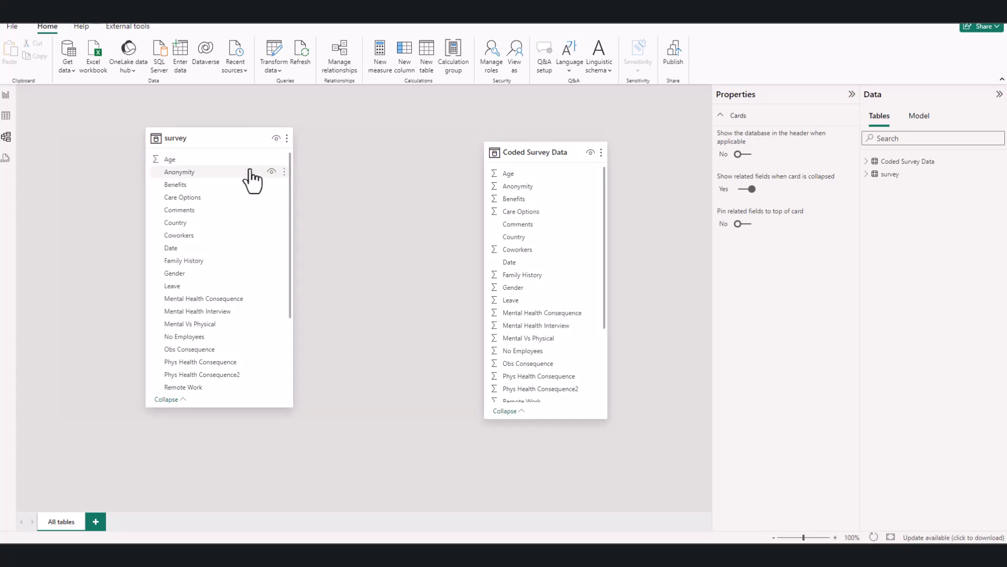
left_click_drag(209, 137, 211, 133)
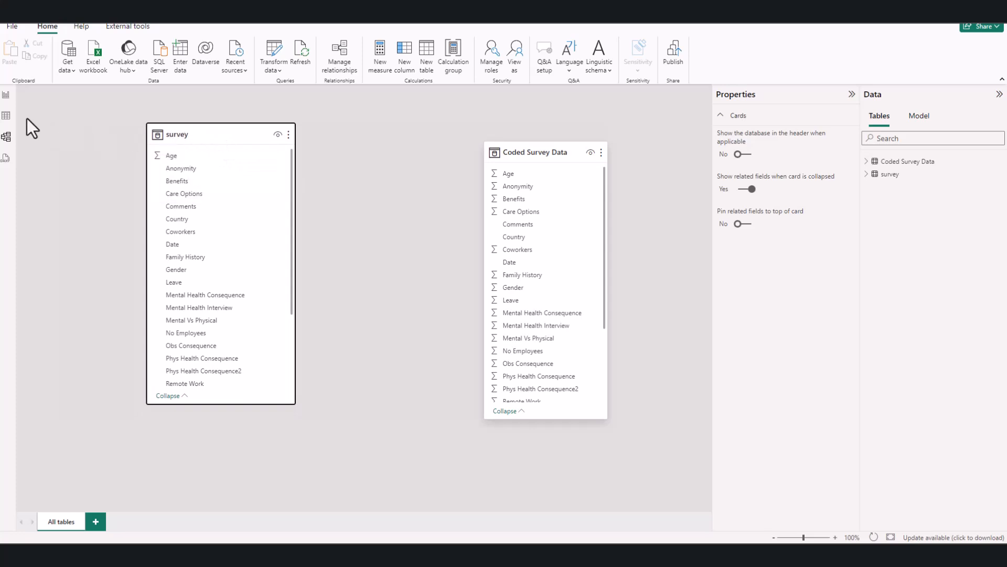
Look through the Report, Table and Model views once more, ending in Report view
left_click(10, 108)
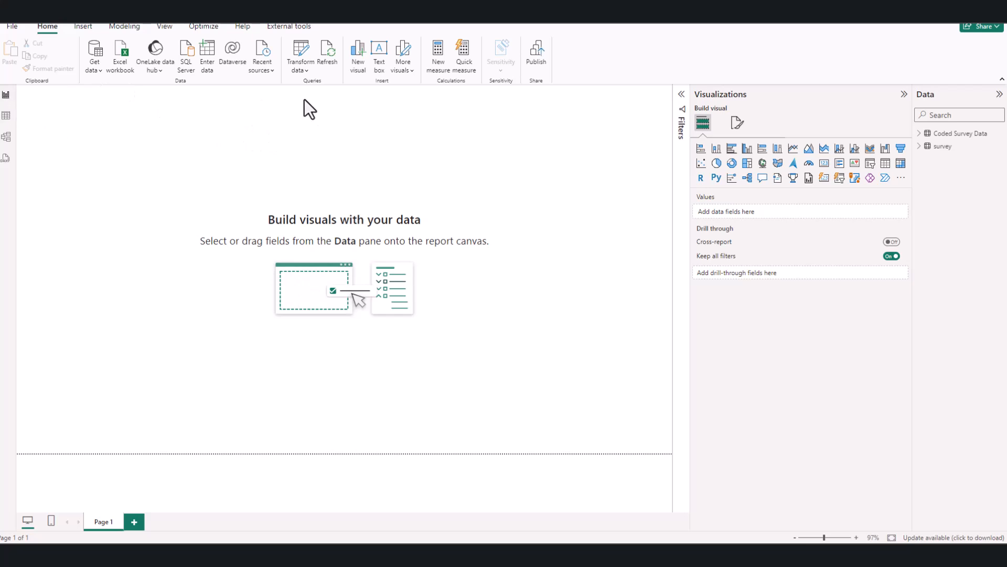
left_click(7, 117)
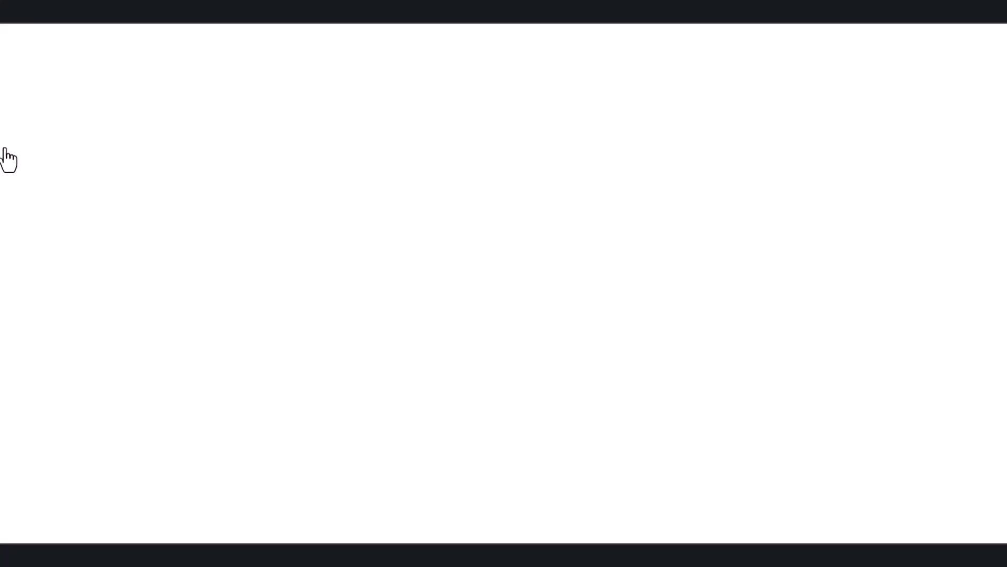
left_click(6, 137)
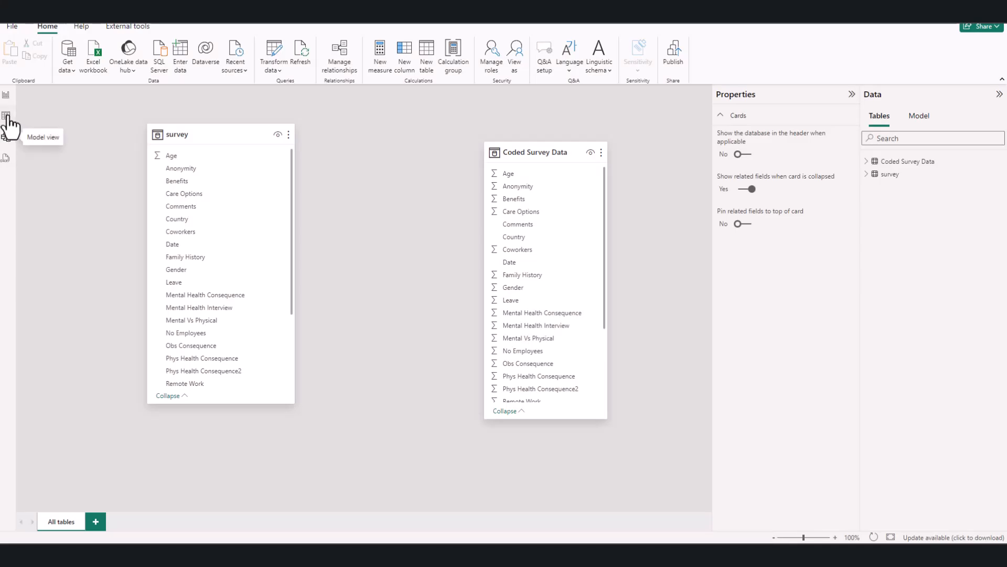
left_click(7, 117)
left_click(6, 96)
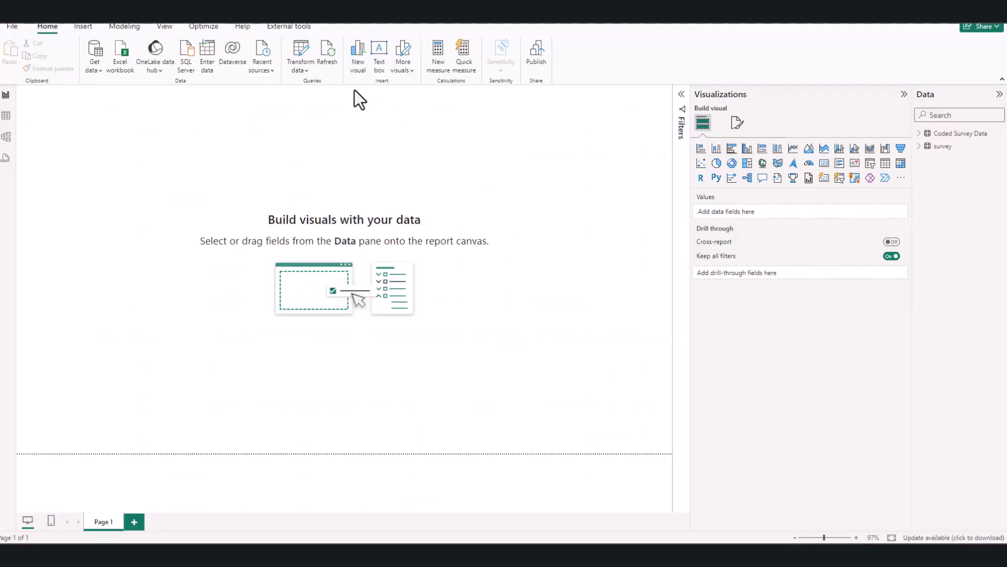
Open the imported survey queries in the Power Query Editor using Transform data
left_click(304, 71)
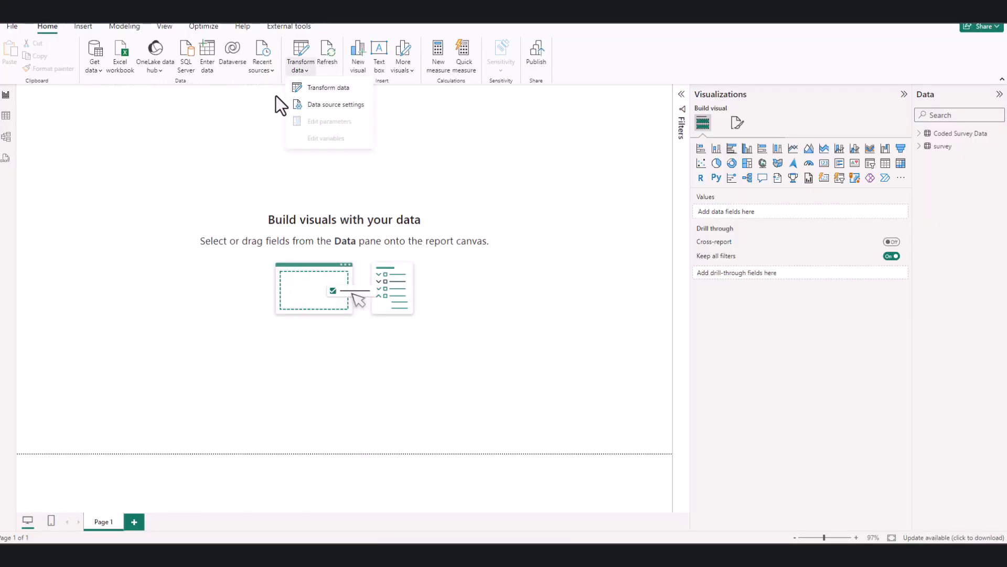
left_click(237, 118)
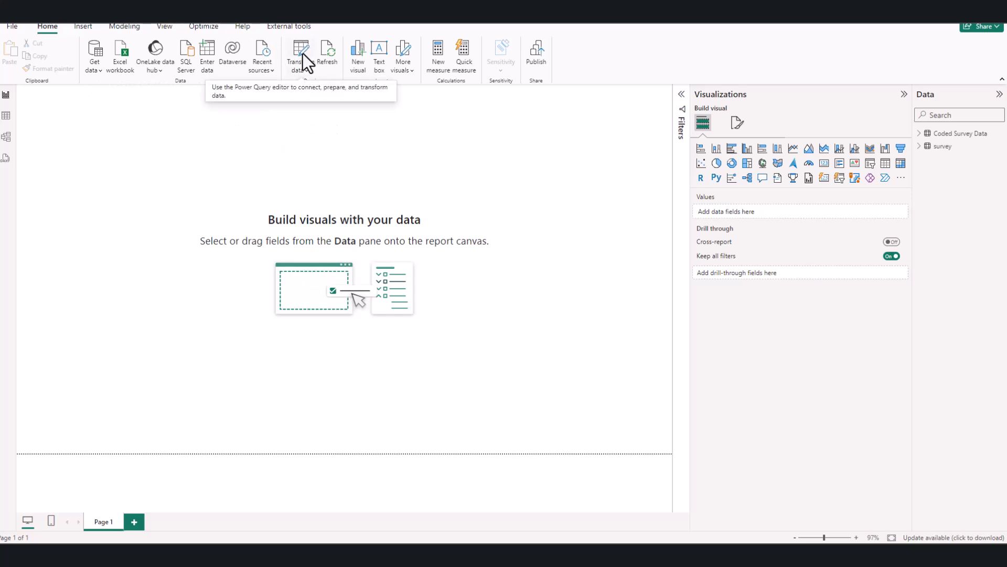
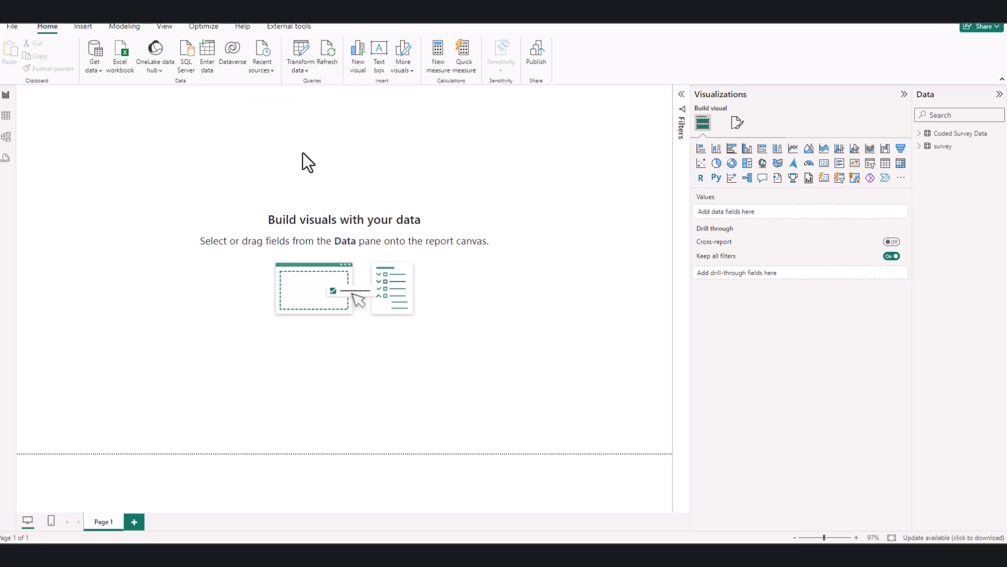
left_click(305, 70)
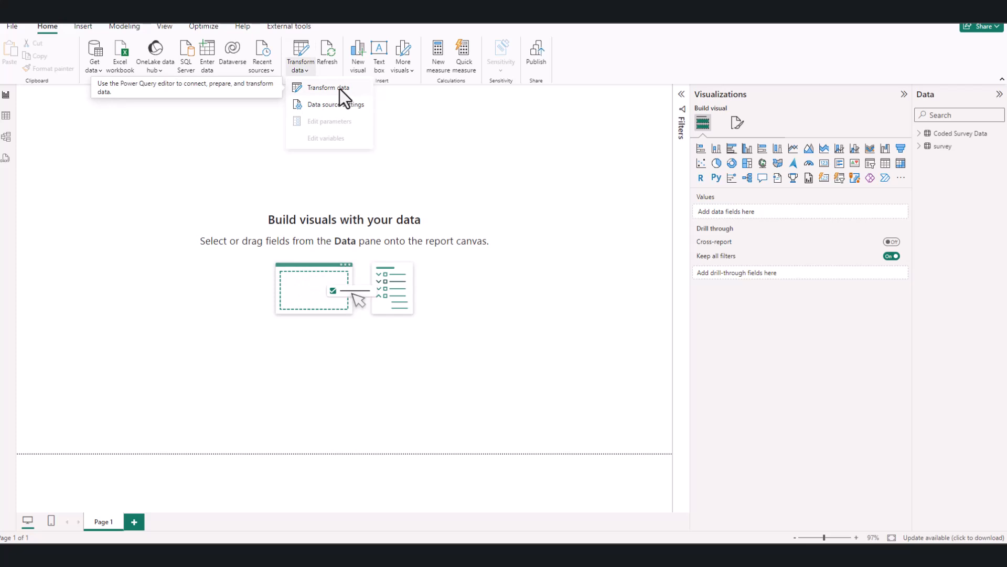
left_click(339, 89)
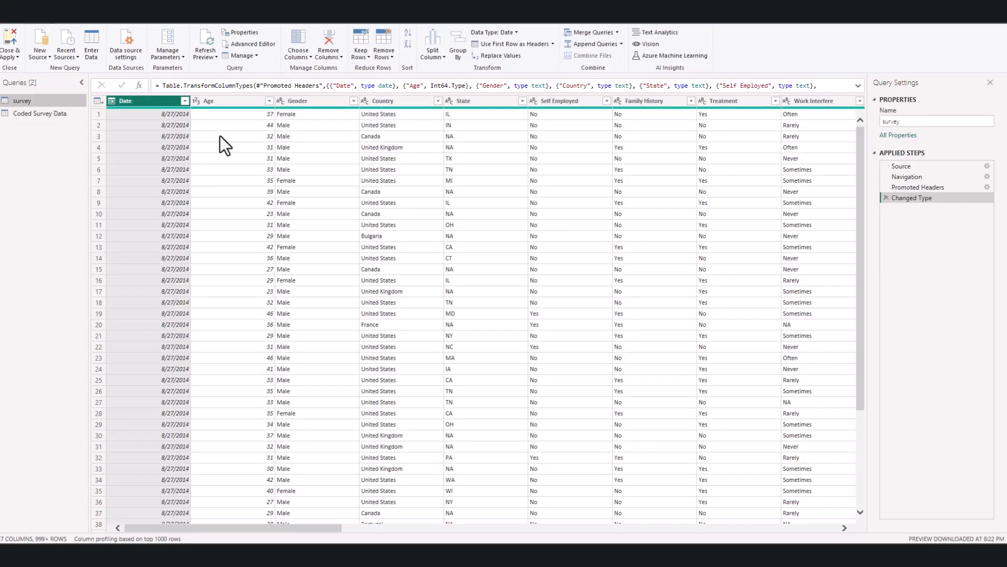
Examine the Date, Age and Gender columns of the survey query, comparing their values and data types
left_click(236, 106)
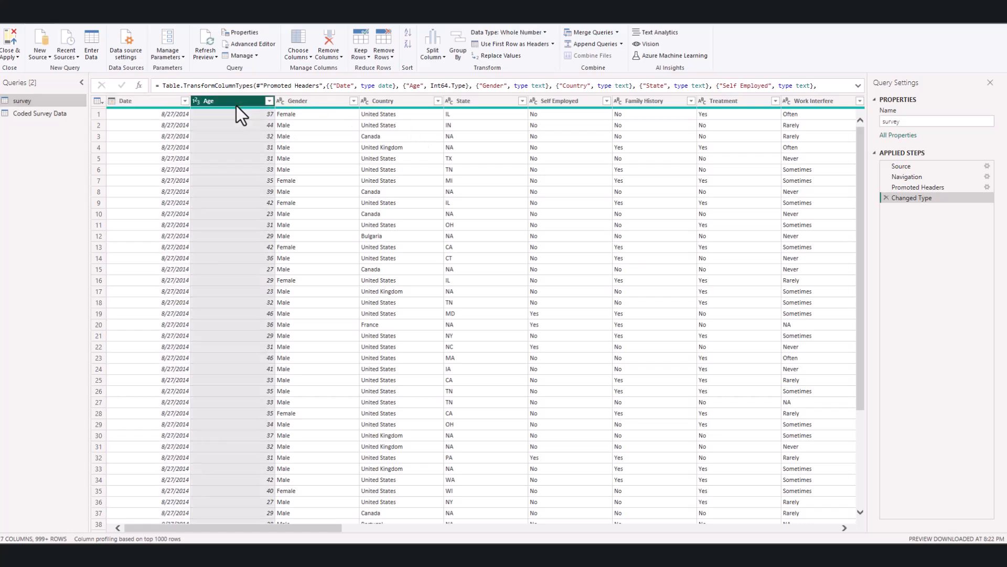
left_click(159, 102)
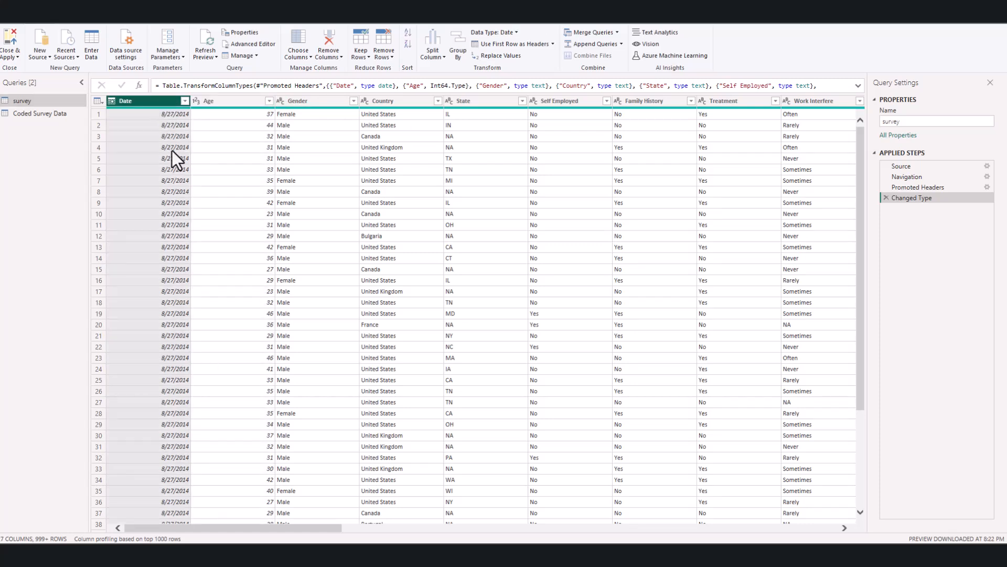
left_click(260, 101)
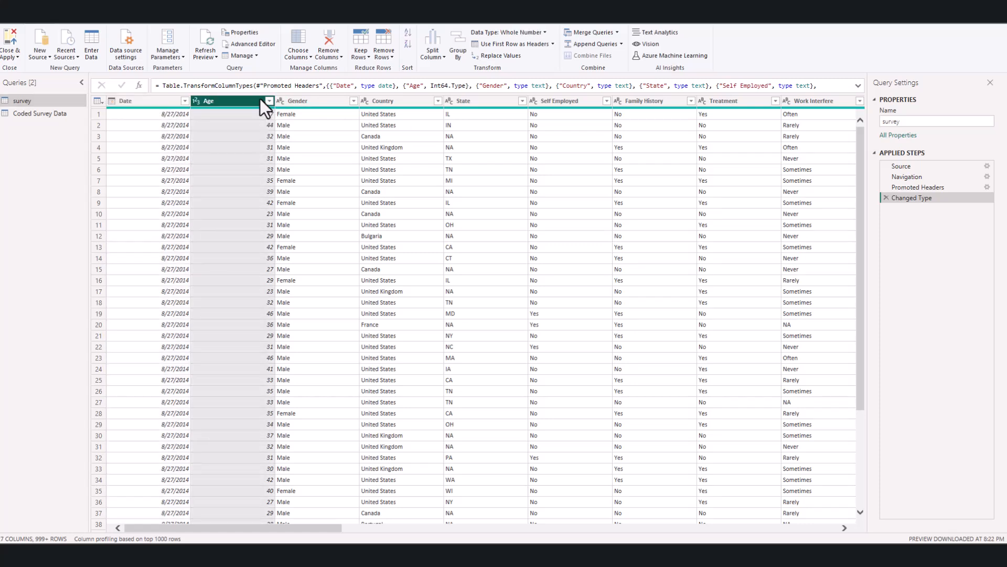
left_click(310, 102)
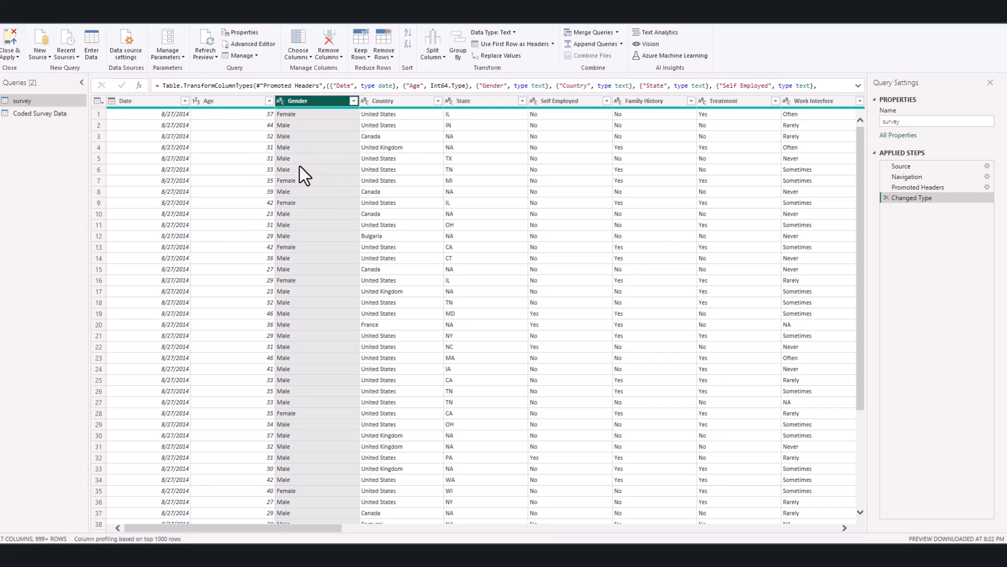
left_click(313, 169)
left_click(304, 99)
left_click(236, 100)
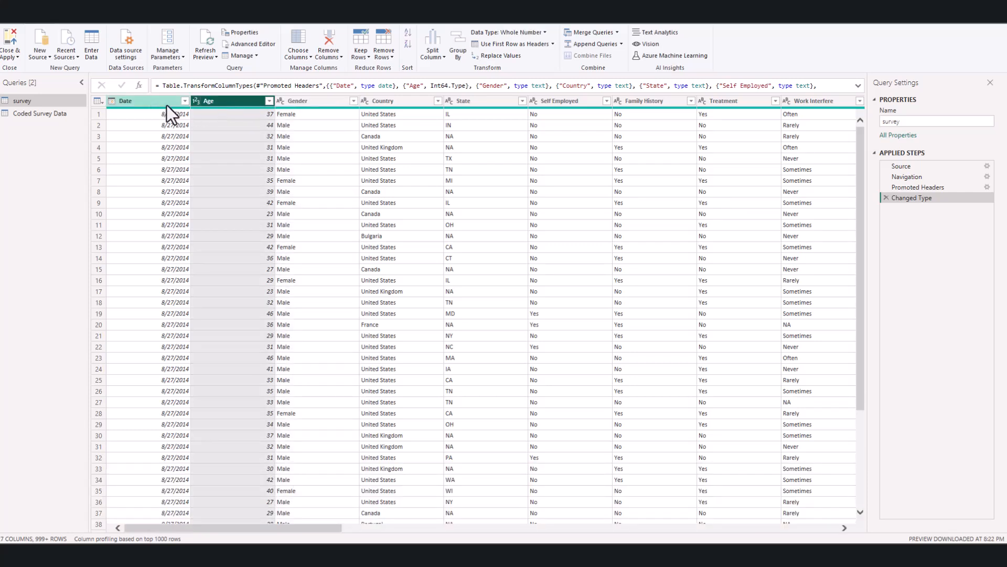
left_click(154, 102)
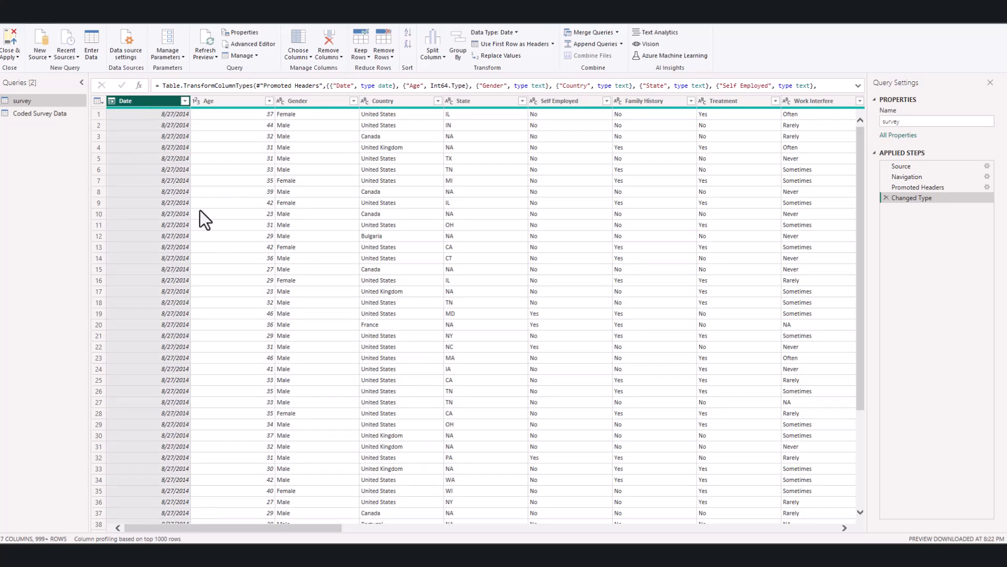
Examine the full list of distinct values in the survey query's Age column, loading all entries and leaving it unfiltered
left_click(208, 101)
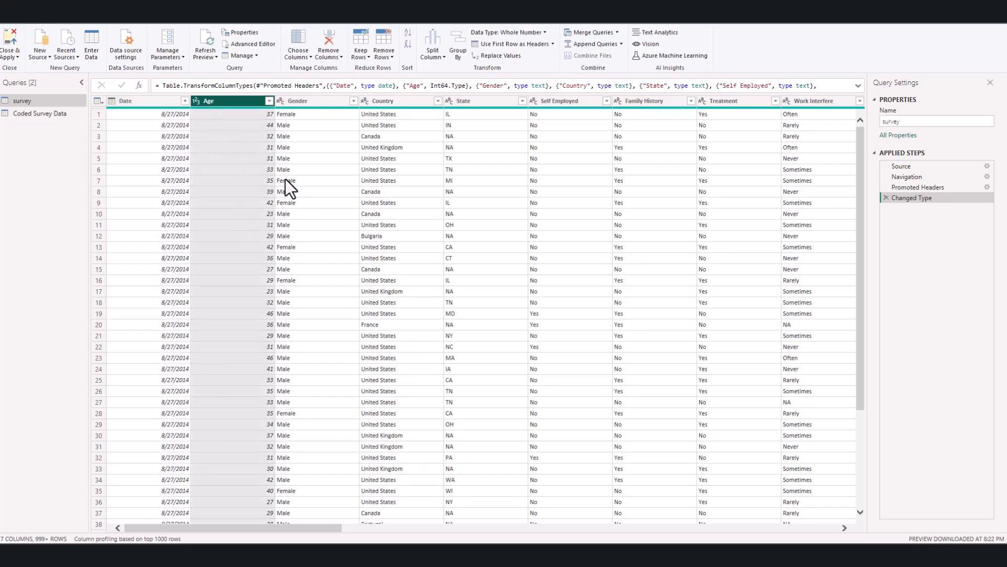
left_click(269, 101)
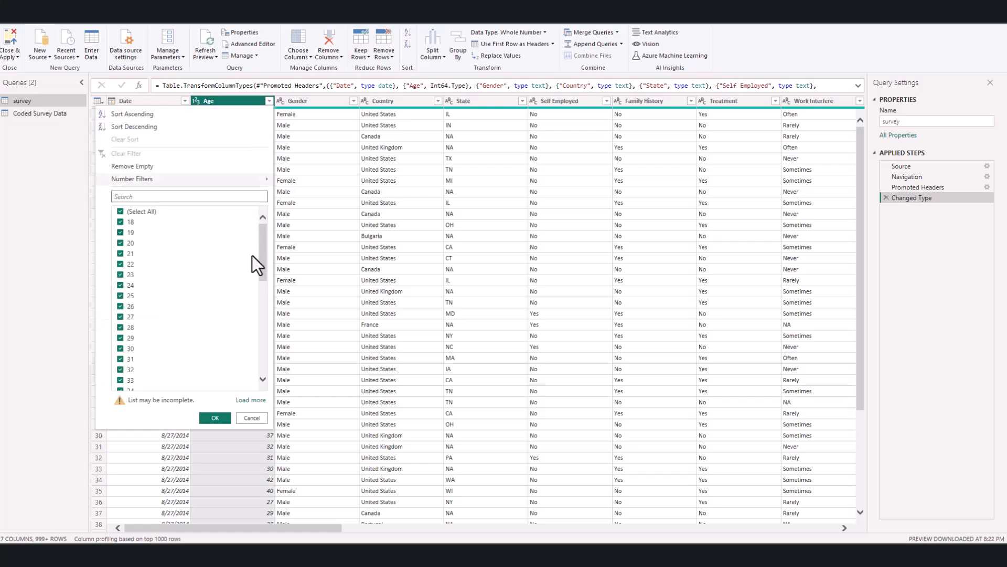
left_click_drag(263, 254, 264, 377)
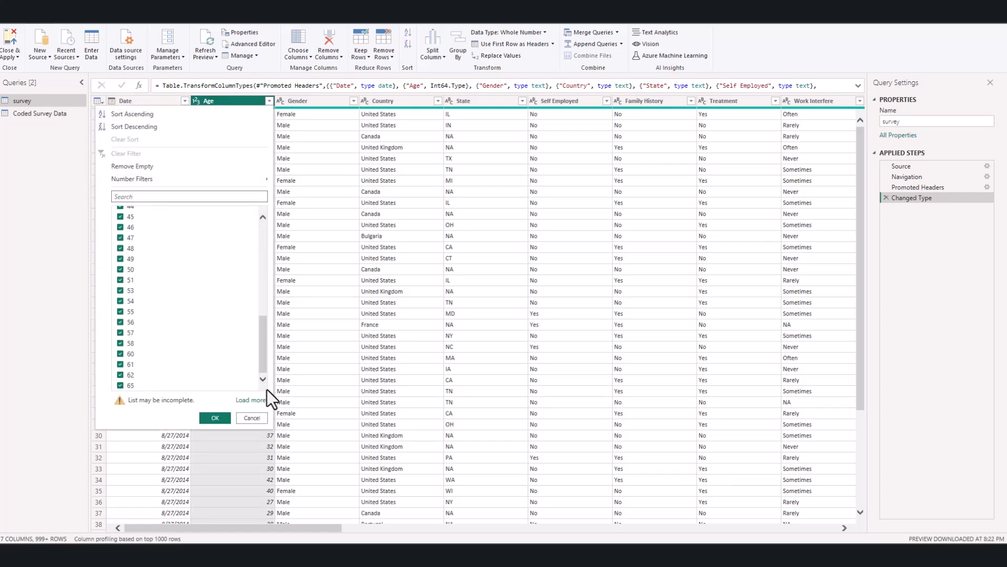
left_click(257, 401)
mouse_move(261, 244)
left_mouse_down()
mouse_move(253, 357)
mouse_move(261, 242)
left_mouse_up()
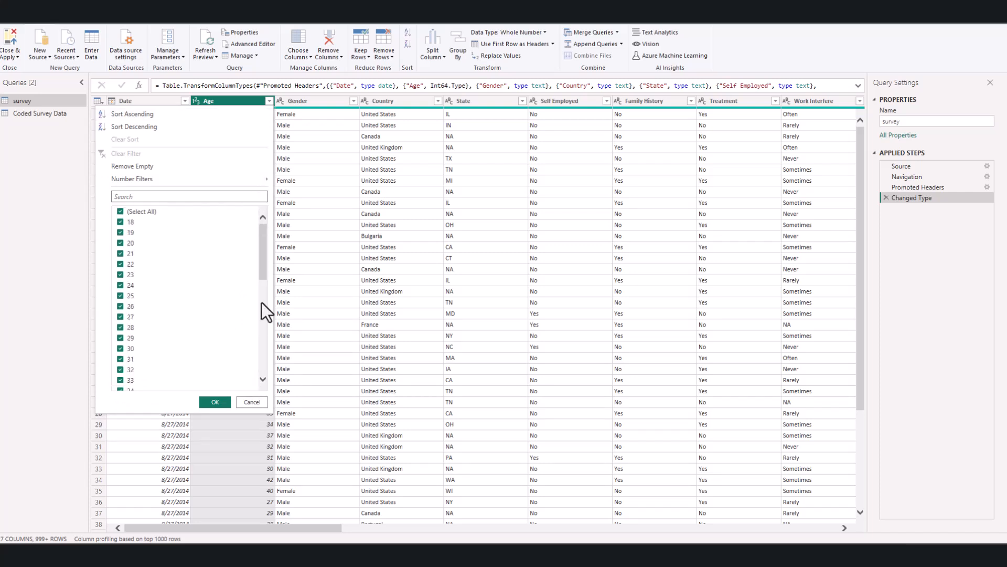
left_click(252, 402)
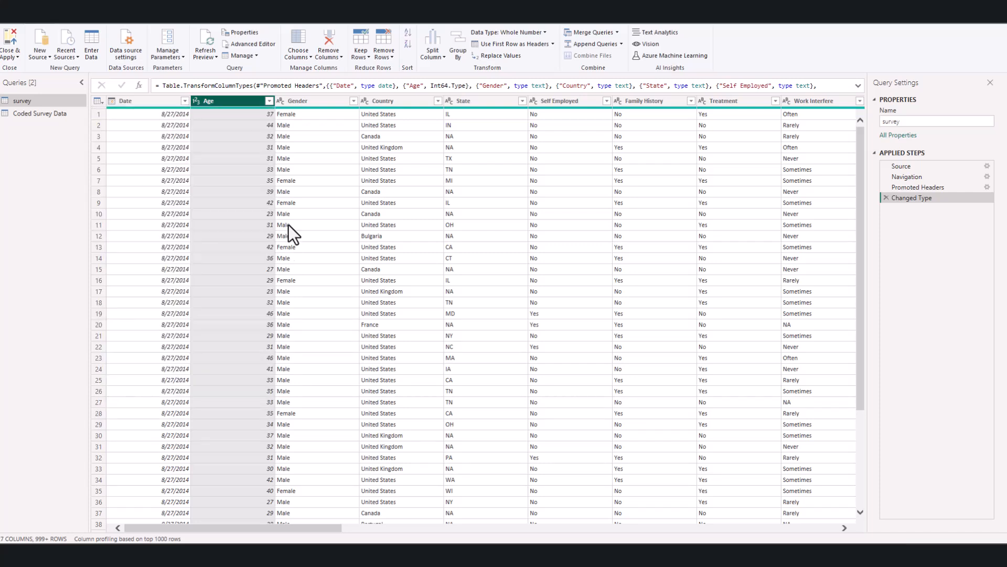
Examine the full list of distinct dates in the Date column, loading all entries without applying a filter
left_click(169, 102)
left_click(187, 102)
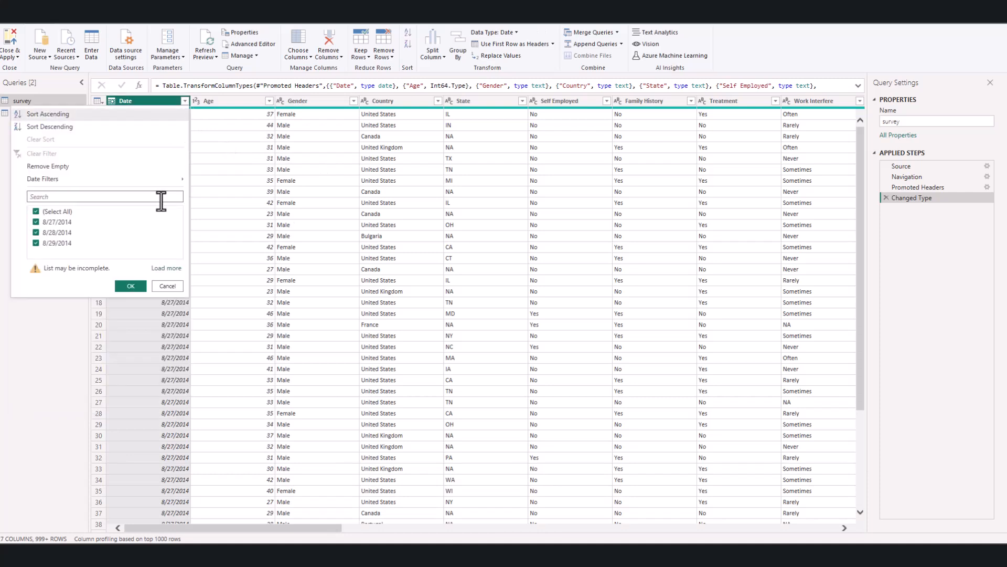
left_click(161, 268)
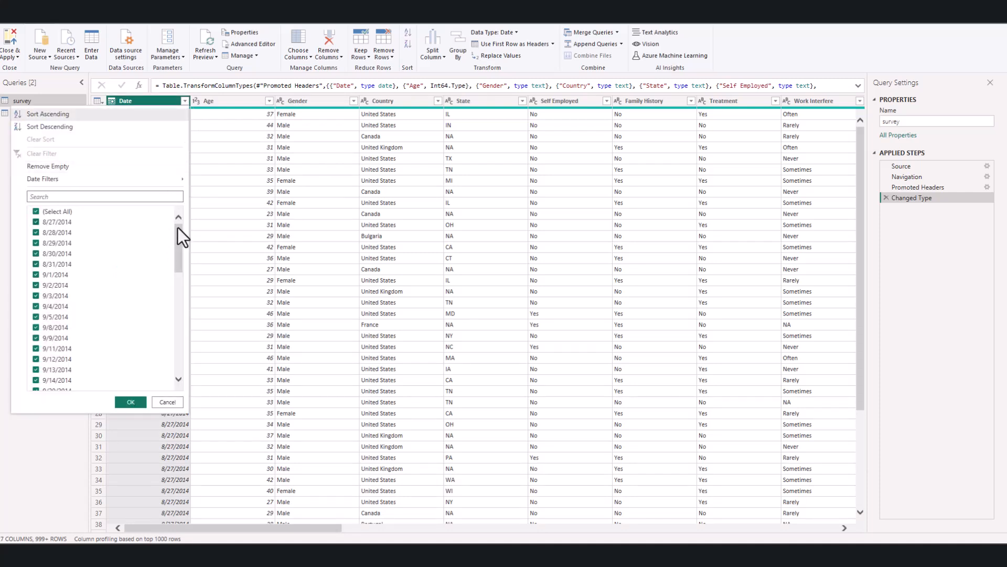
left_click_drag(178, 231, 189, 190)
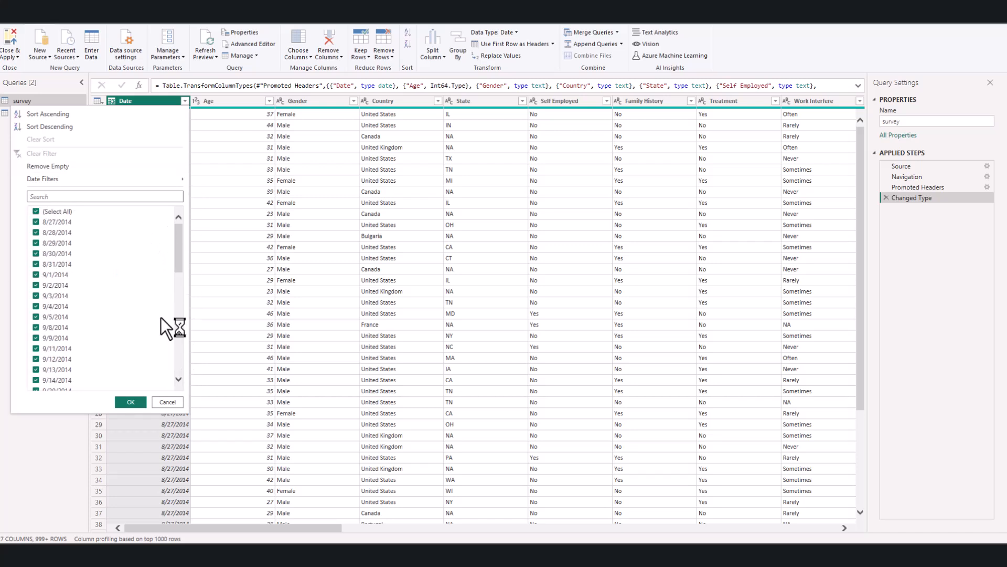
left_click(165, 402)
left_click(213, 192)
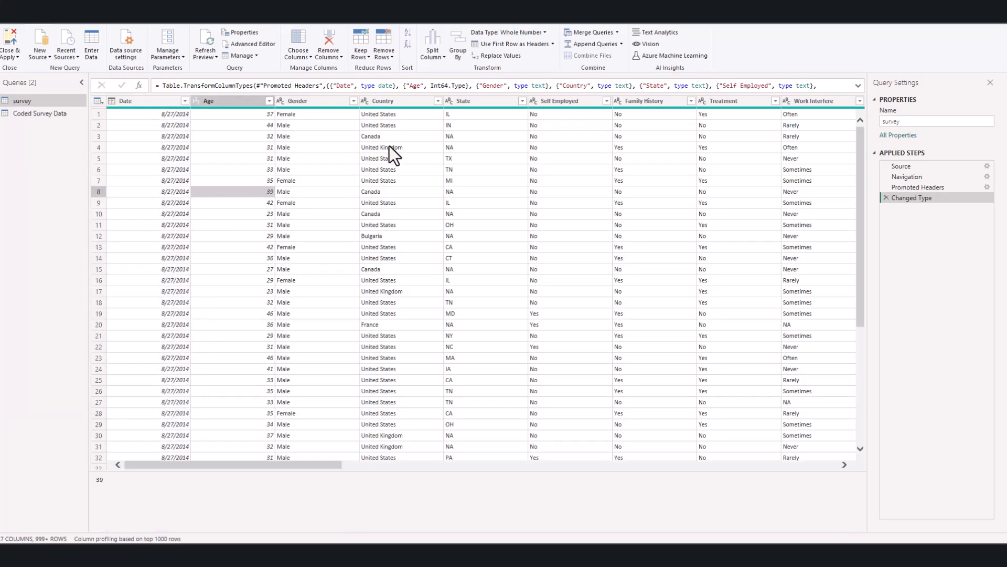
Examine the complete list of countries in the Country column without filtering it, and compare the column with State
left_click(470, 102)
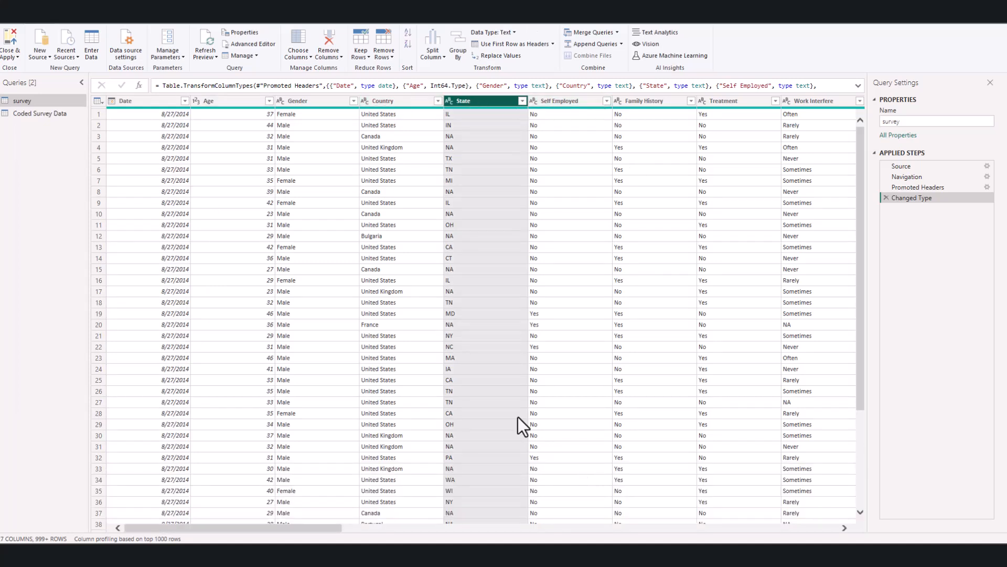
left_click(437, 101)
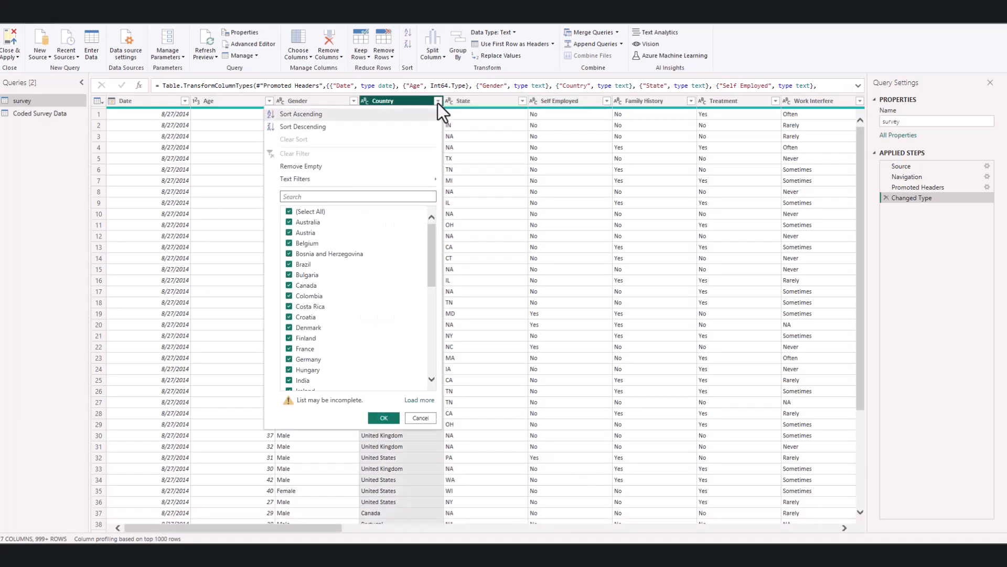
scroll(408, 278, "down", 3)
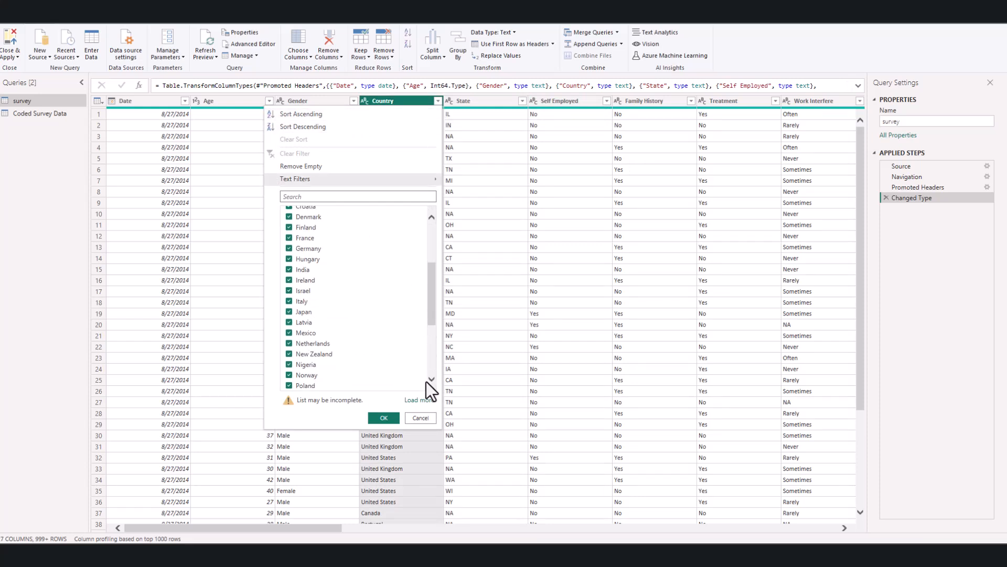
left_click(424, 405)
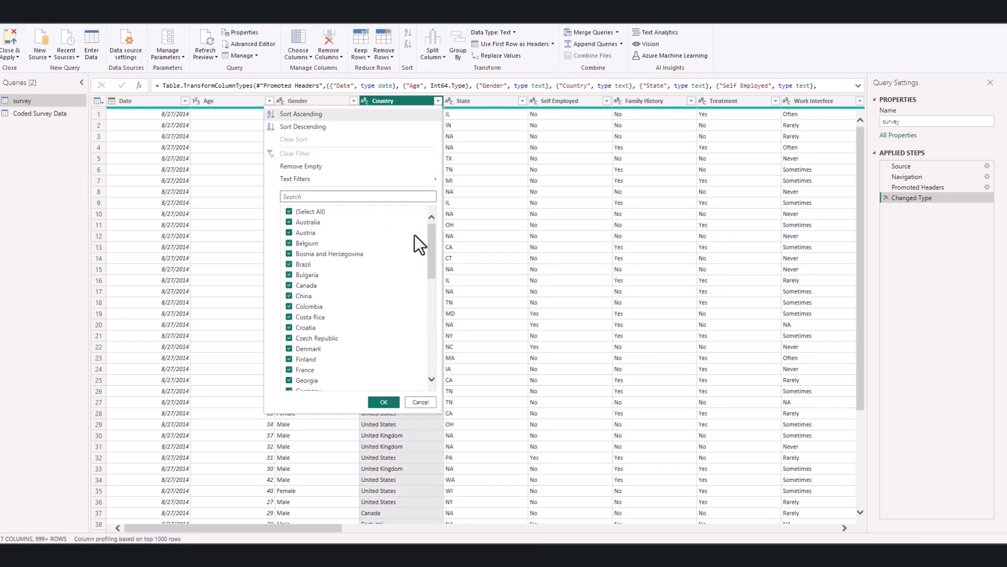
left_click_drag(427, 242, 413, 392)
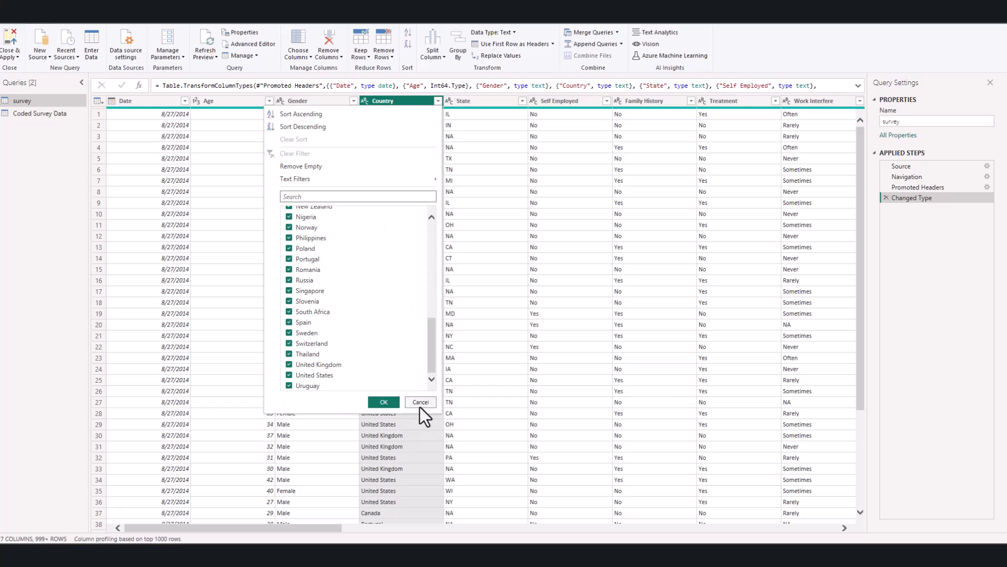
left_click(420, 404)
left_click(461, 358)
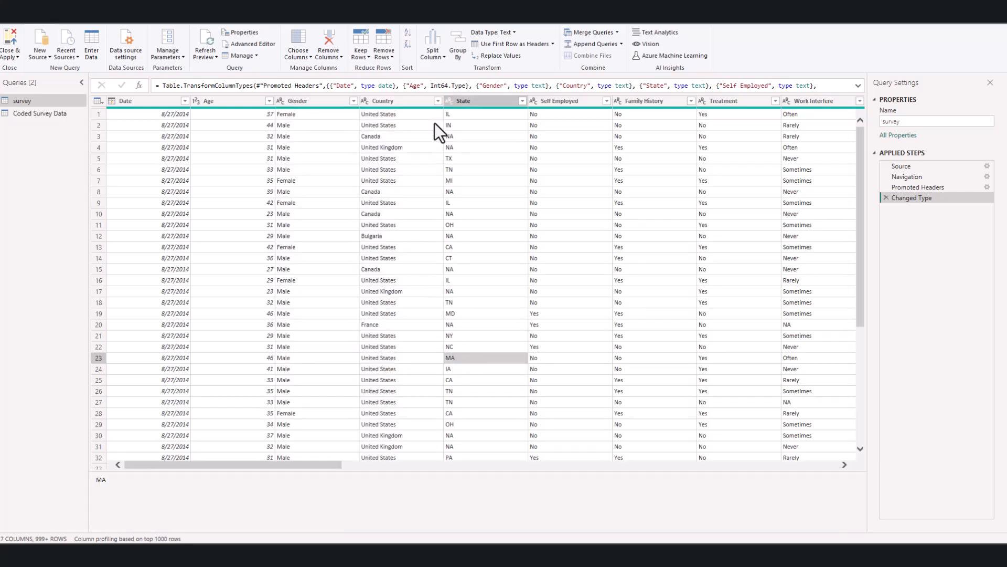
left_click(380, 100)
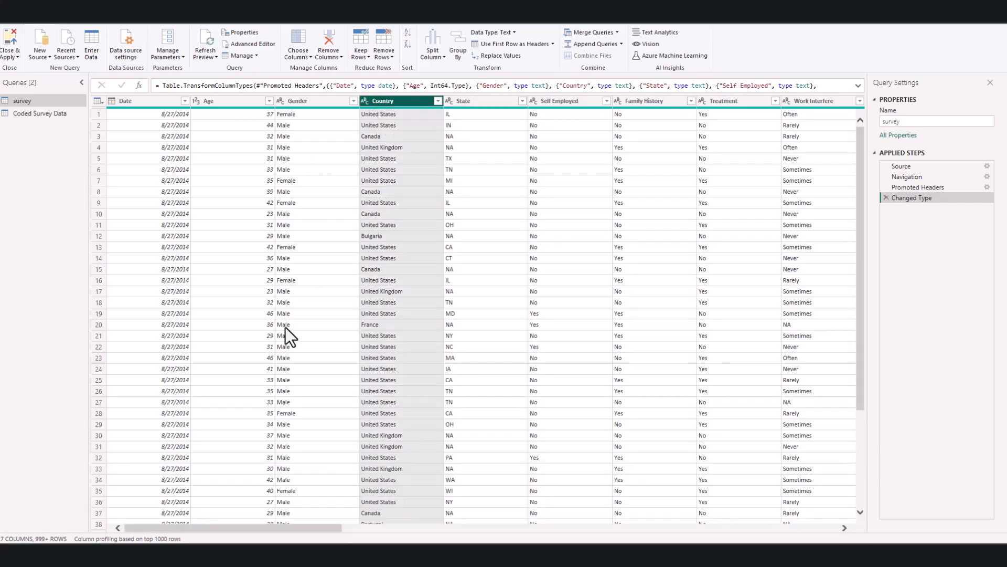
Remove the Comments column from the survey query
left_click_drag(261, 535, 782, 535)
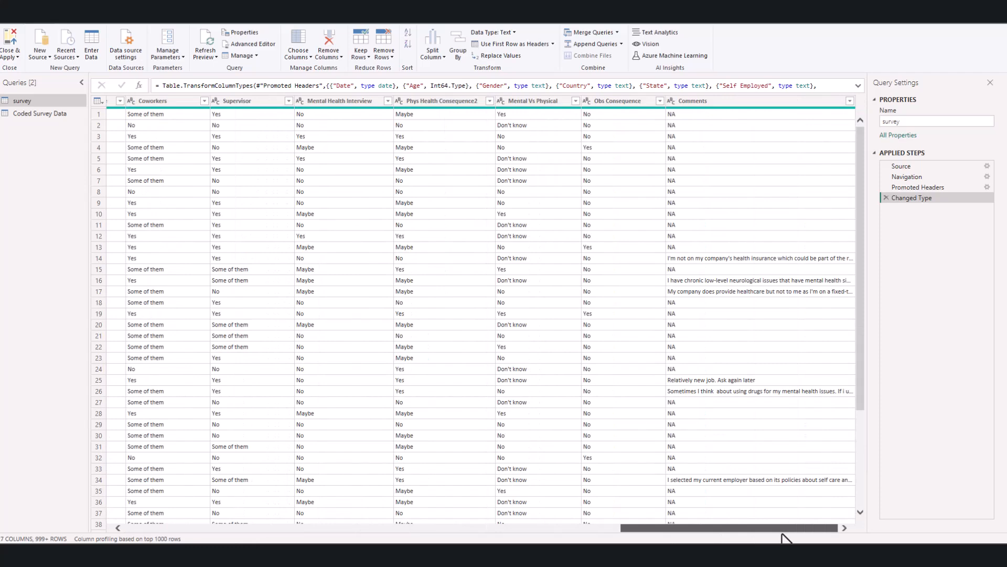
left_click_drag(782, 534, 210, 418)
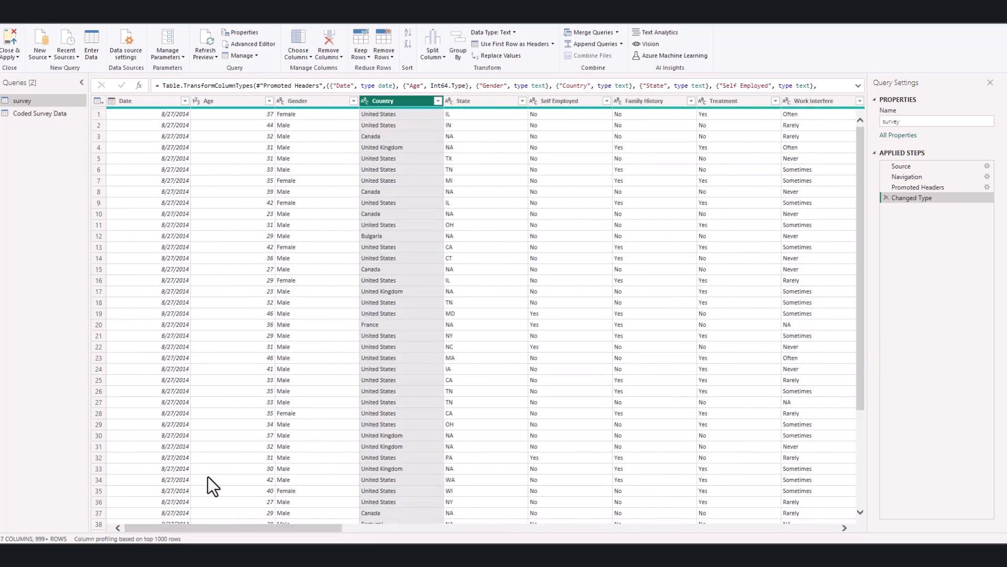
left_click_drag(218, 533, 275, 373)
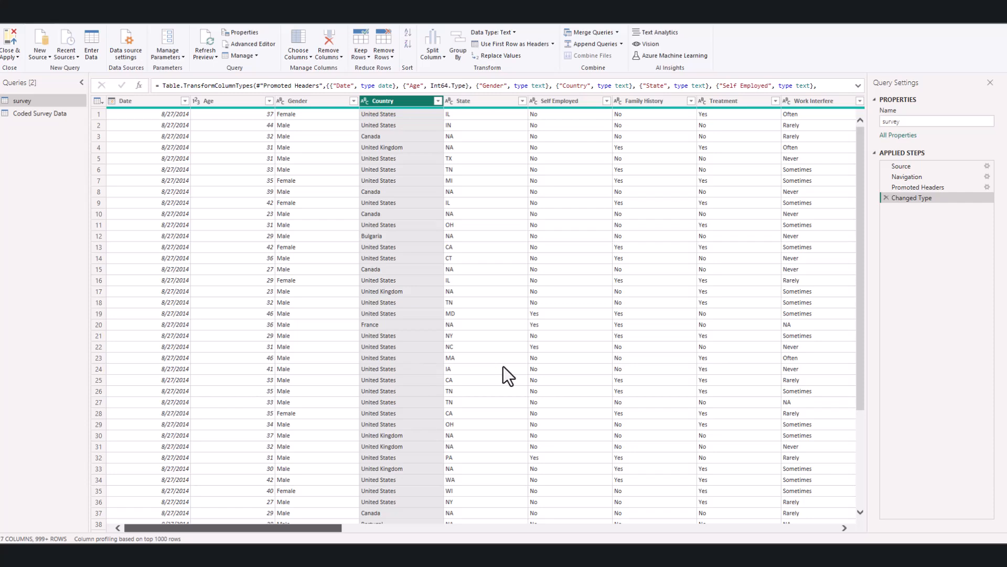
left_click_drag(196, 524, 882, 467)
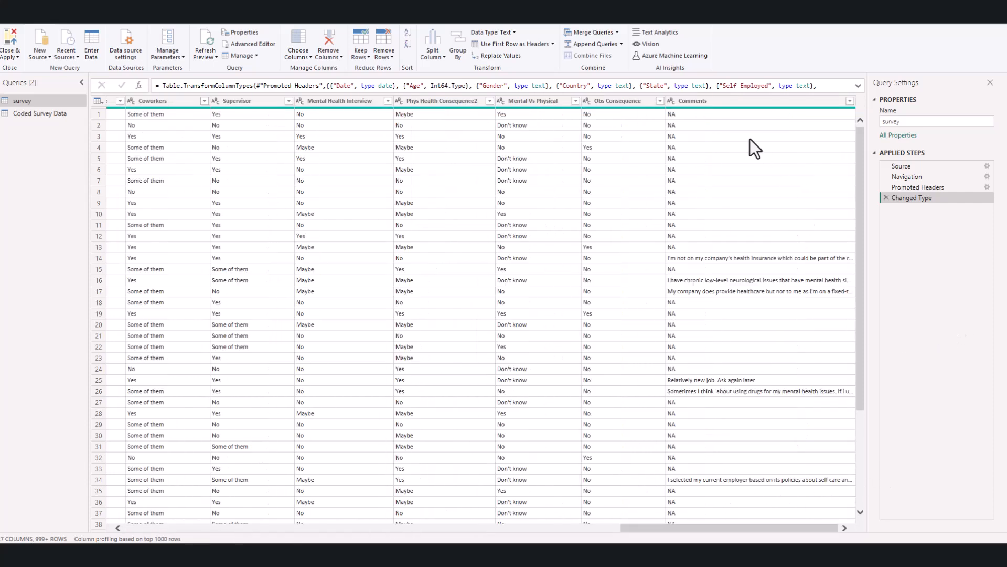
left_click(712, 103)
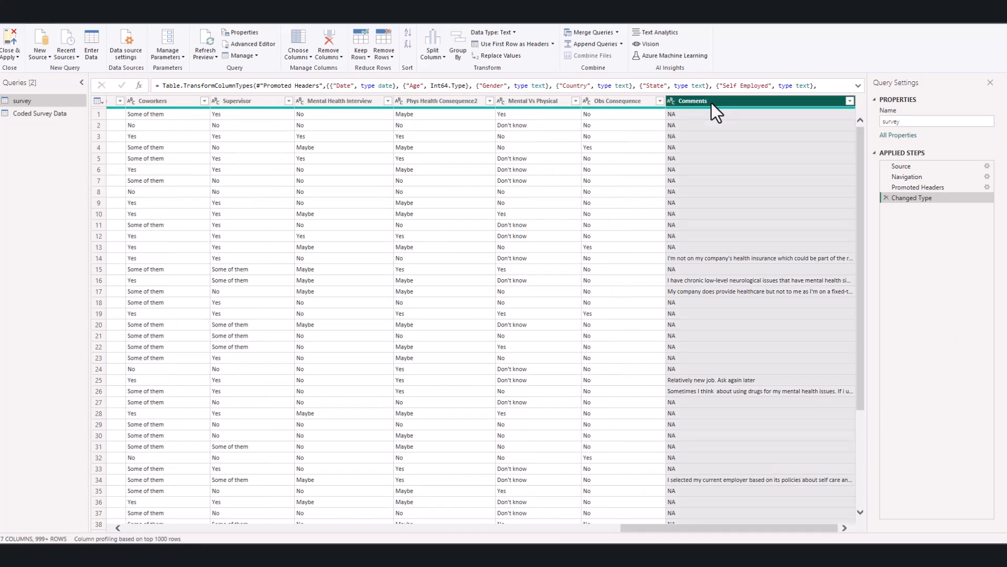
left_click(631, 147)
left_click(698, 101)
right_click(698, 101)
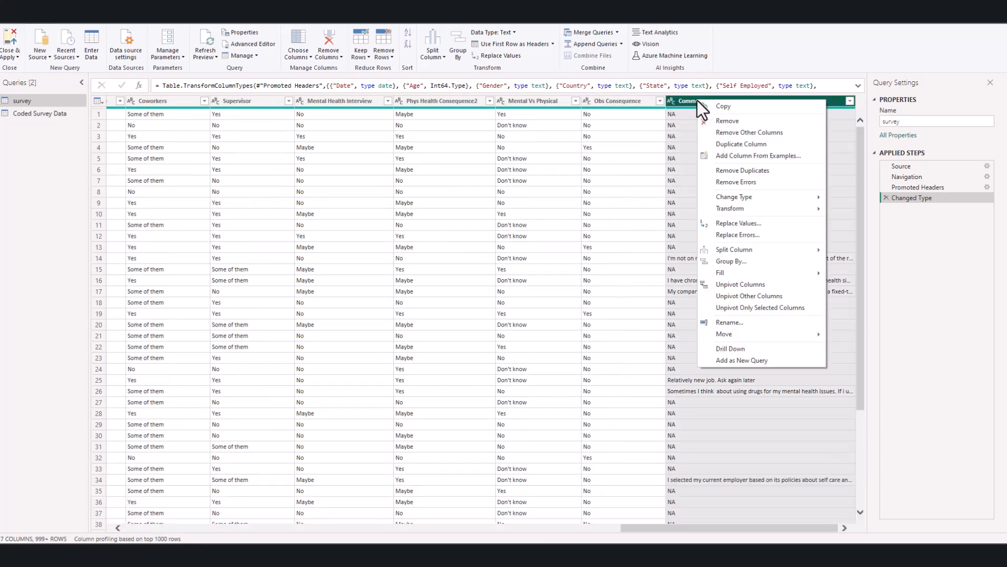
left_click(728, 120)
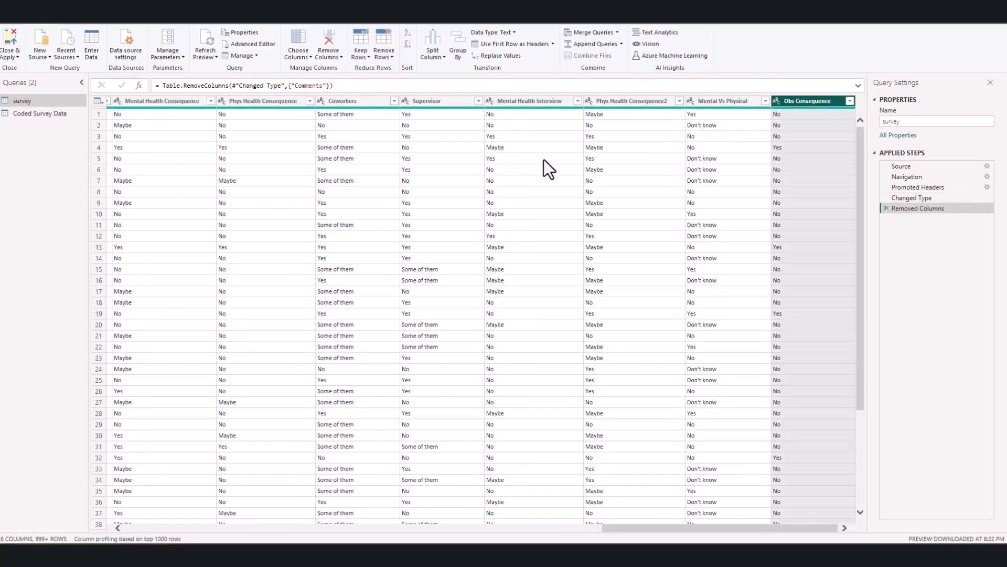
Widen the Query Settings pane to give the query name and Applied Steps more room
left_click(281, 218)
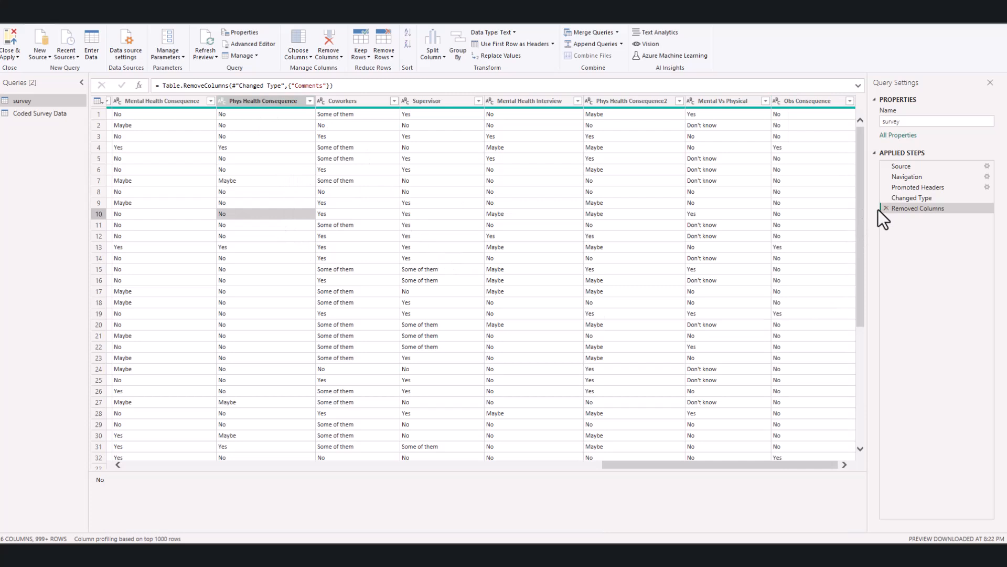
left_click_drag(867, 182, 730, 186)
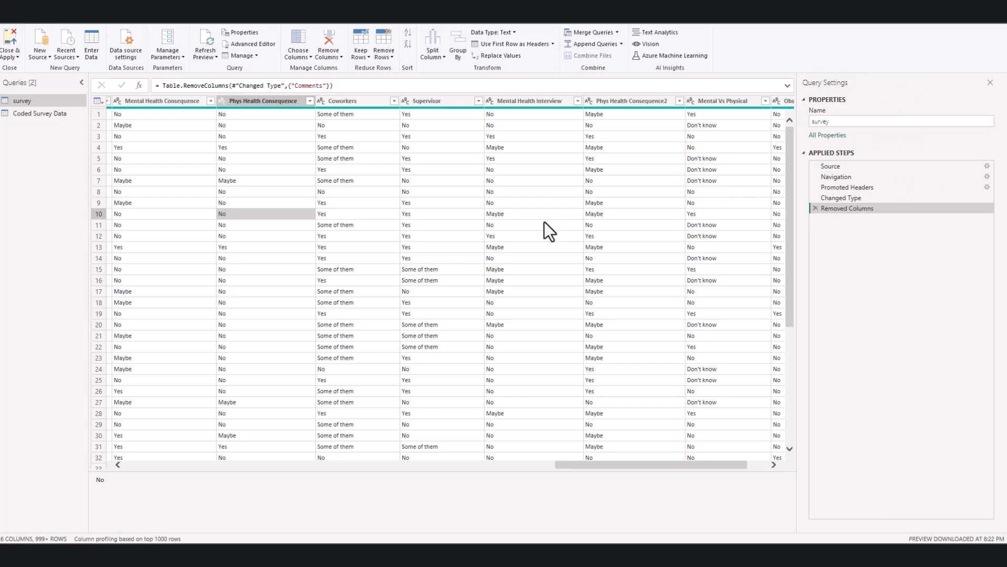
left_click(398, 180)
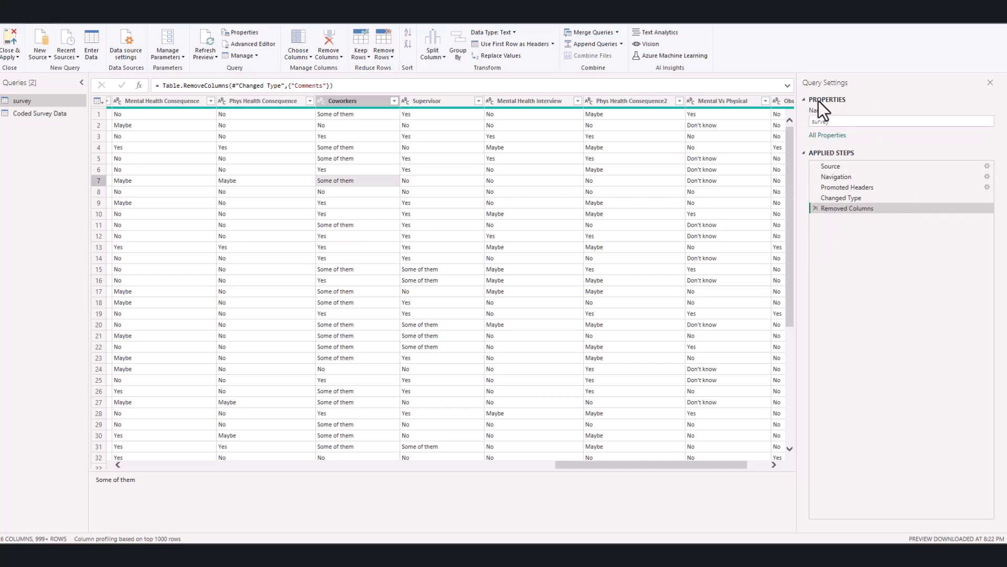
Rename the survey query as Mental Health Tech Survey Data and widen the Queries pane to fit the full name
left_click(835, 122)
left_click_drag(836, 122, 801, 124)
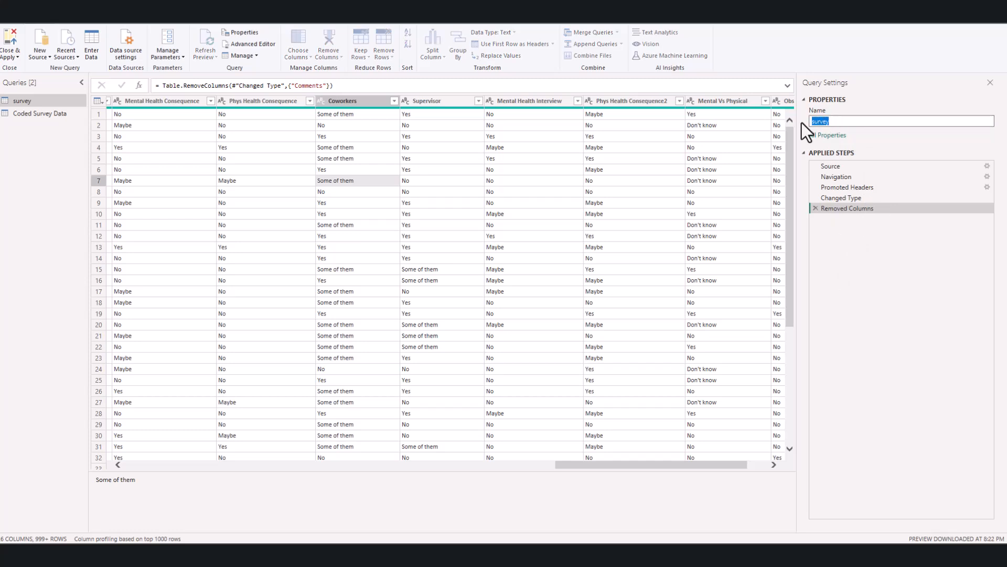
left_click(852, 123)
left_click_drag(839, 122, 801, 122)
left_click_drag(846, 121, 753, 117)
left_click(42, 100)
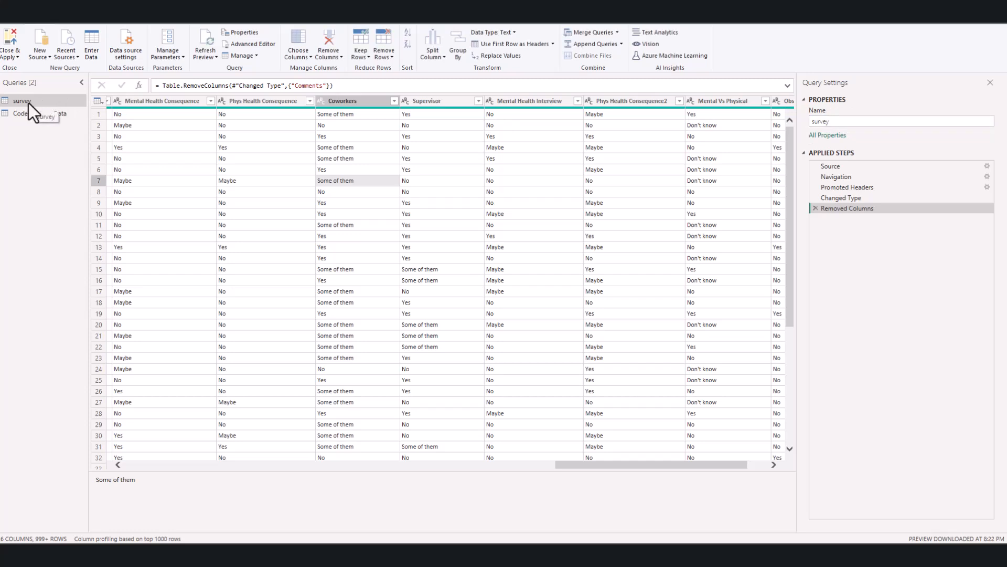
left_click_drag(845, 121, 780, 126)
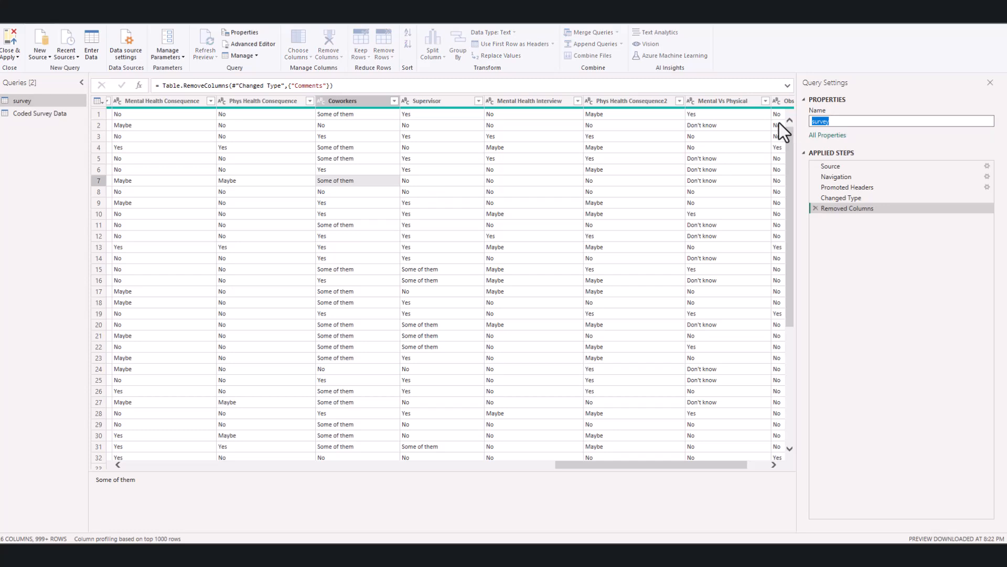
type("Mental Health")
type("Tech Survey Data")
key("Return")
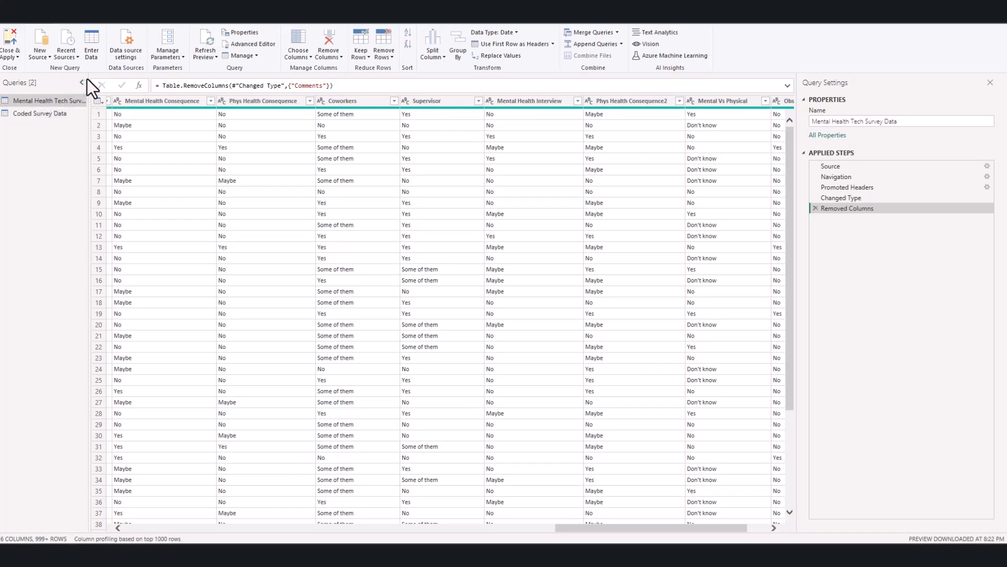
left_click_drag(87, 78, 111, 79)
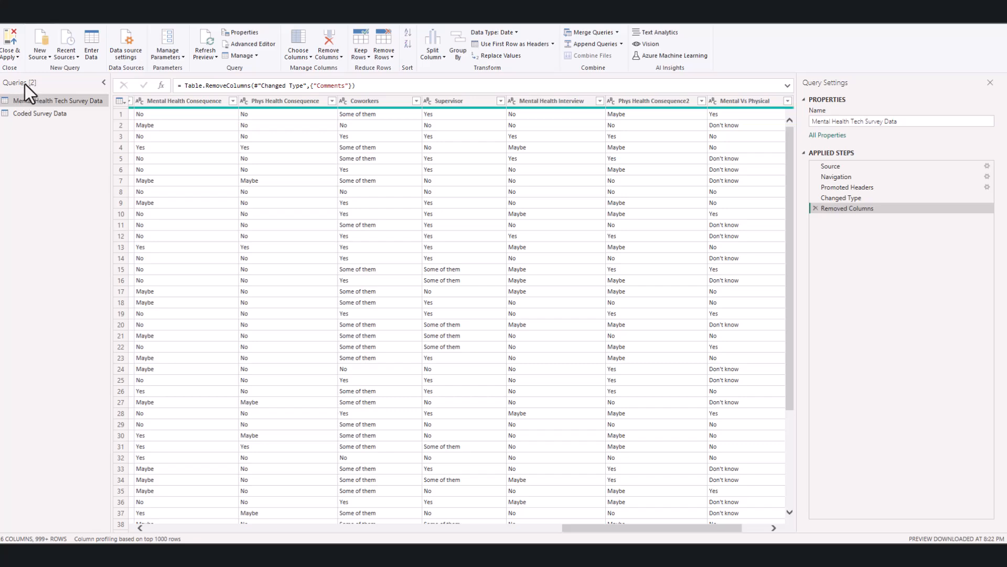
Compare the Coded Survey Data query with the Mental Health Tech Survey Data query, ending on the latter
left_click(43, 113)
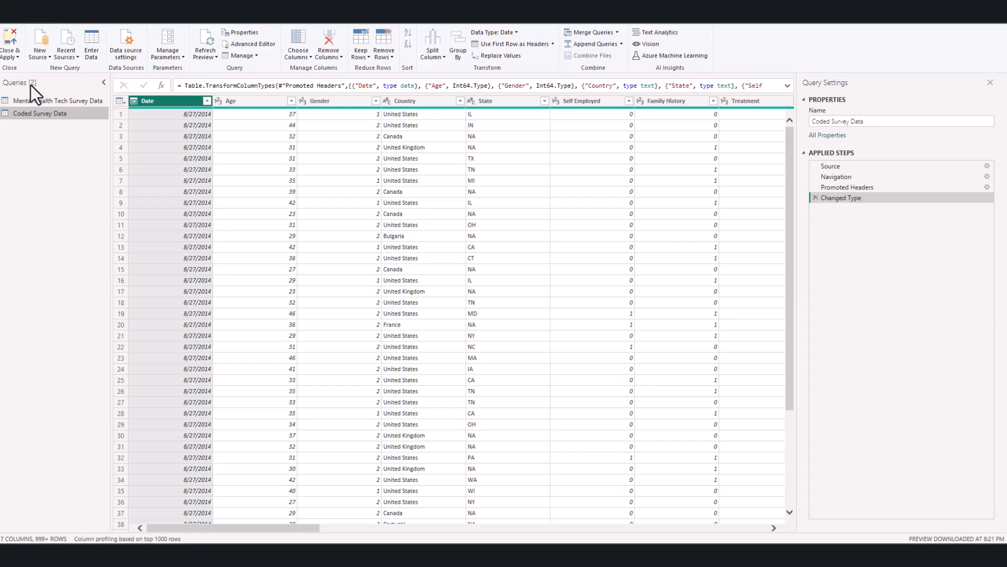
left_click(52, 102)
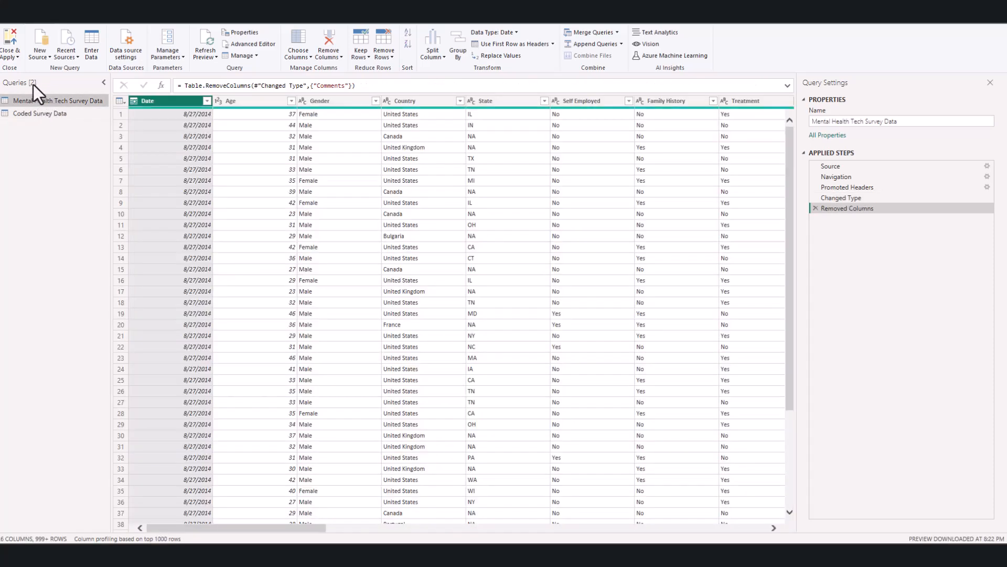
left_click(55, 115)
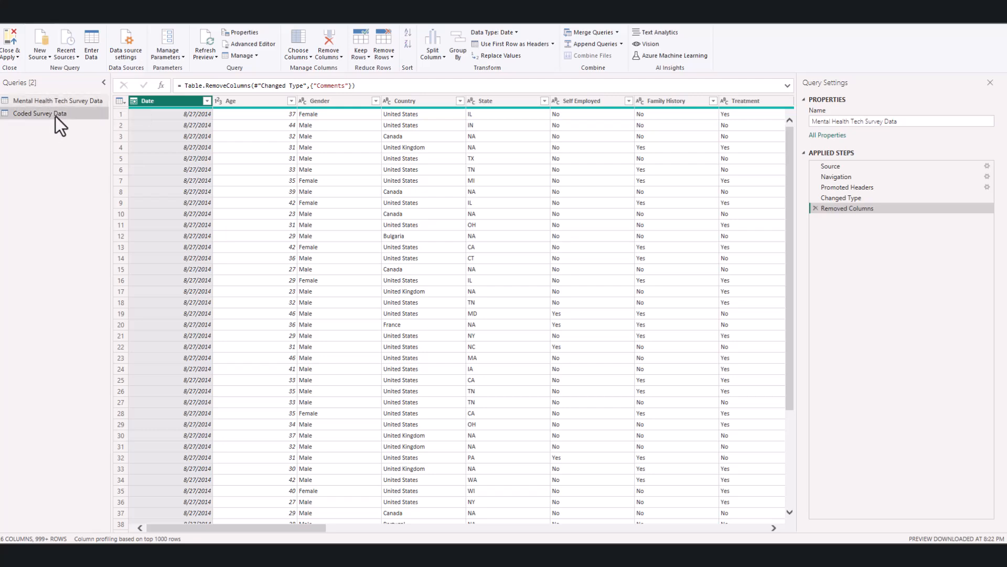
left_click(55, 101)
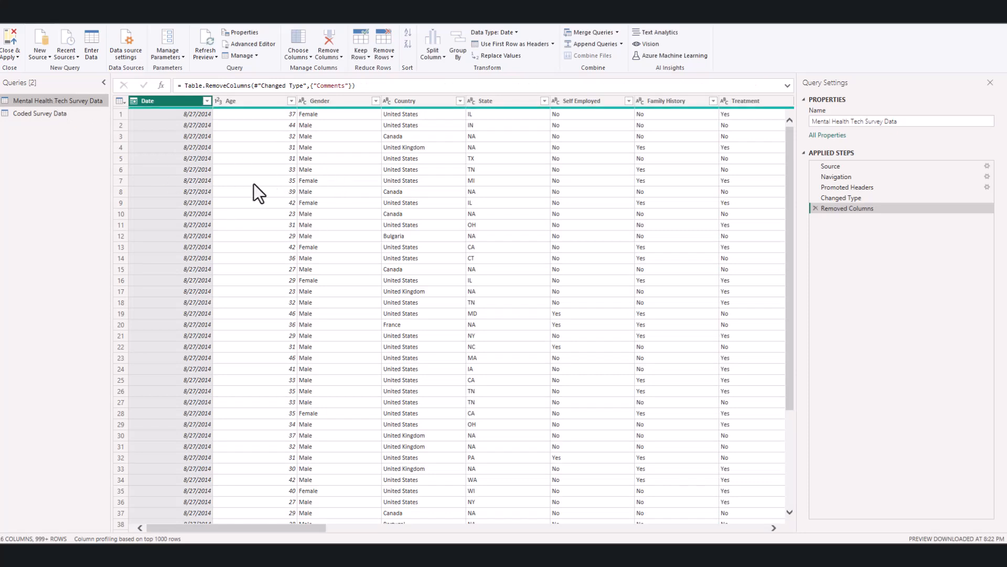
Compare the Coded Survey Data query with Mental Health Tech Survey Data, and review the latter's load and refresh options in Query Properties
left_click(62, 112)
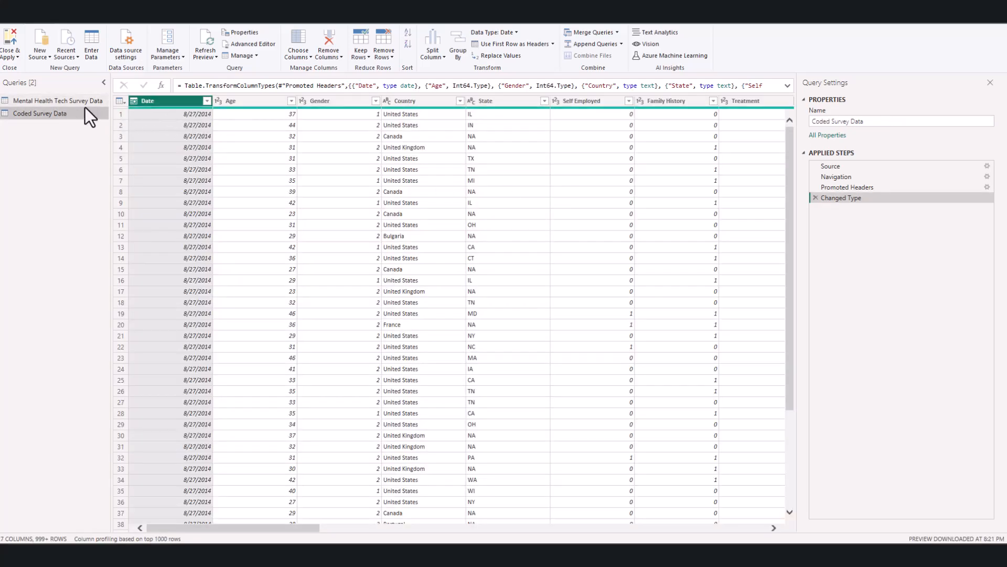
left_click(85, 105)
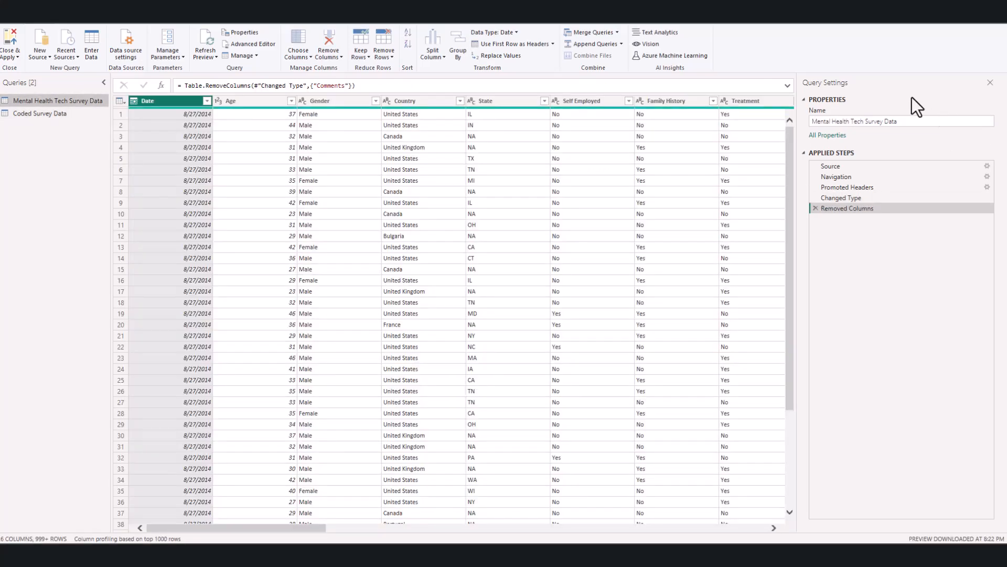
left_click(912, 98)
left_click(836, 99)
left_click(821, 138)
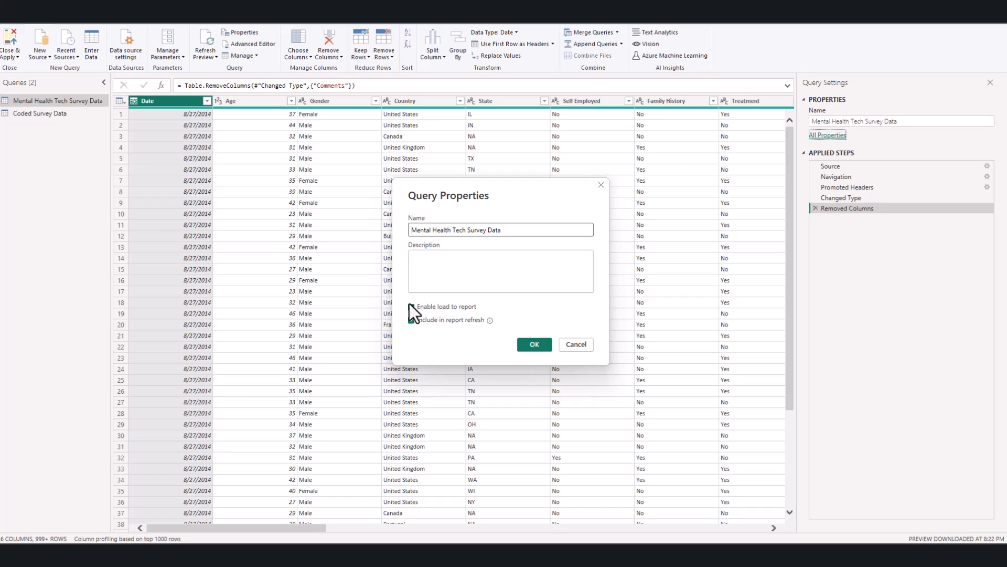
left_click(412, 320)
left_click(531, 346)
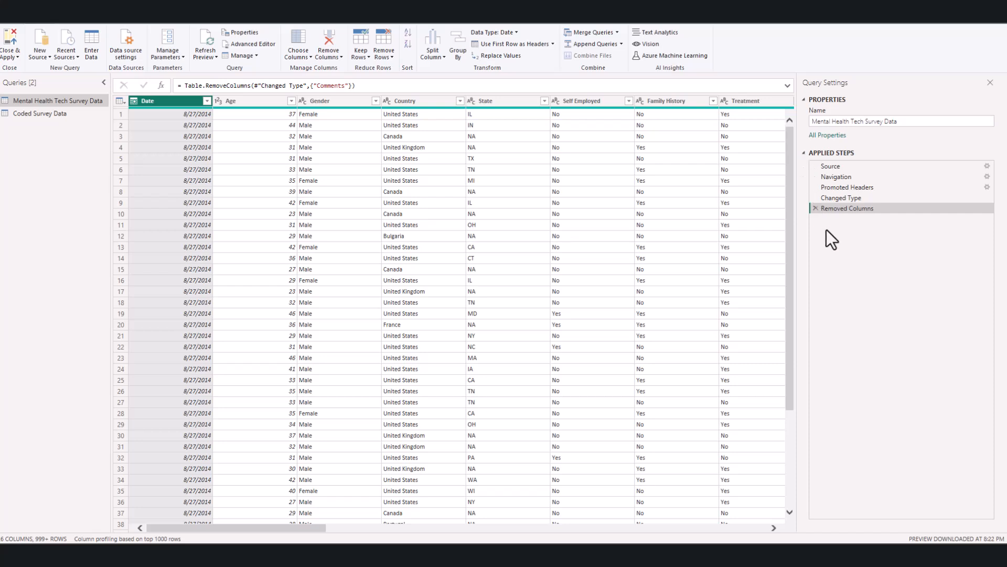
Examine the Source and Navigation applied steps of the Mental Health Tech Survey Data query, including the generic column headers under Navigation
left_click(830, 165)
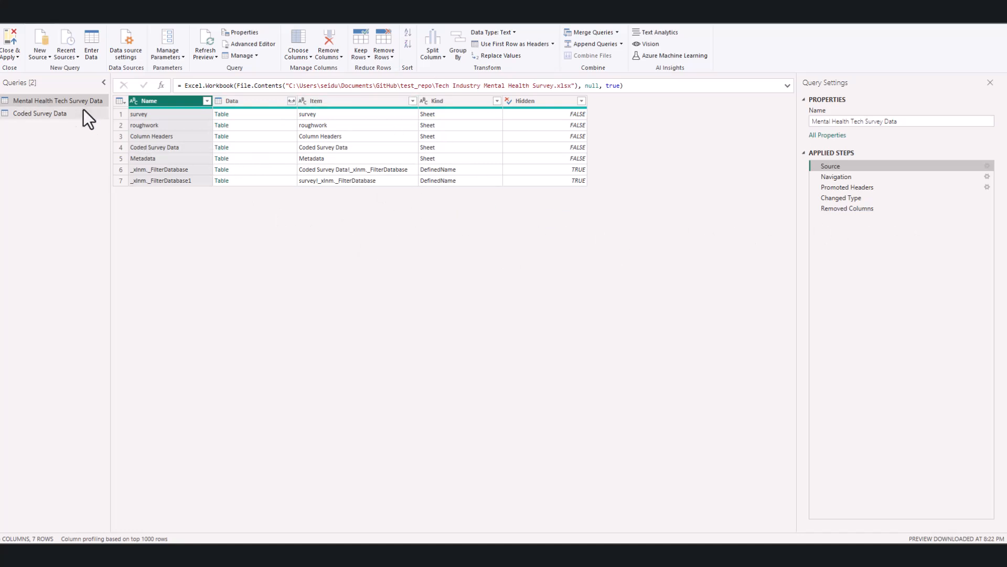
left_click(865, 210)
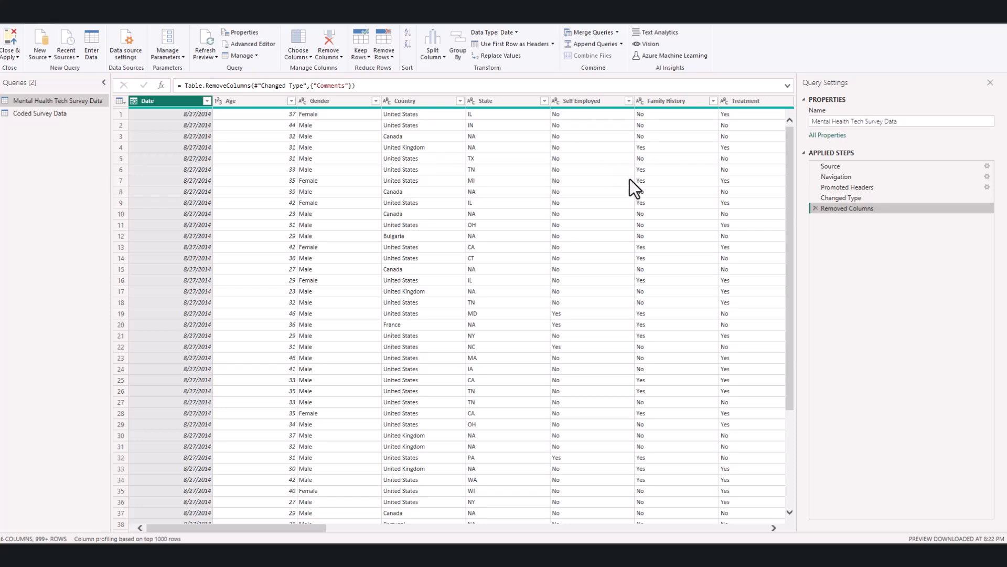
left_click(833, 168)
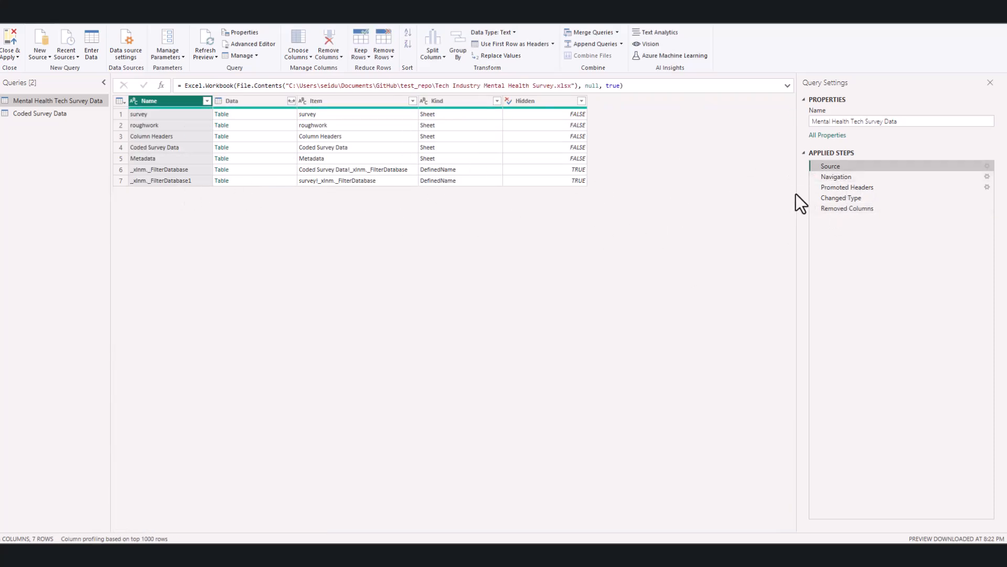
left_click(827, 177)
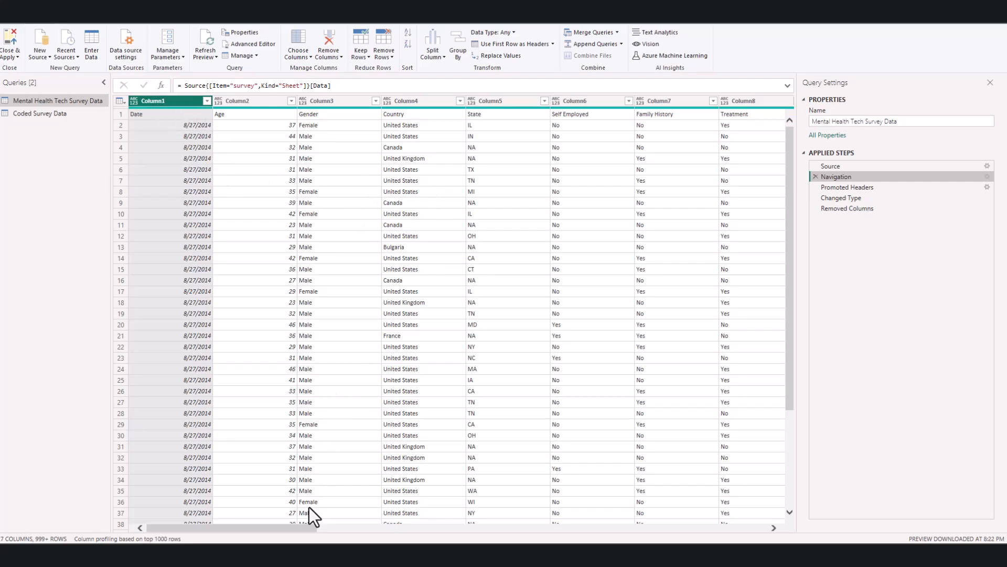
left_click_drag(281, 529, 146, 420)
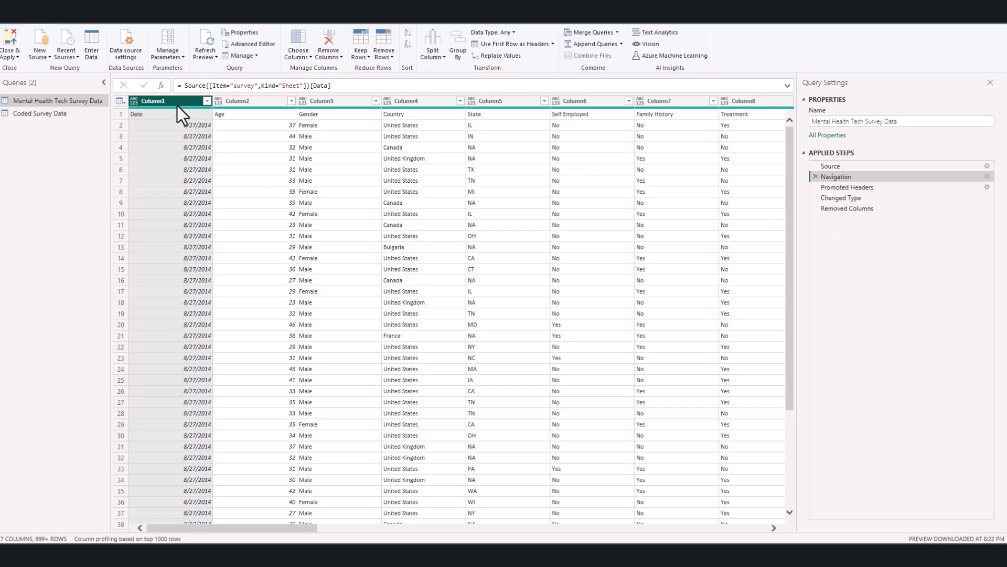
left_click(191, 114)
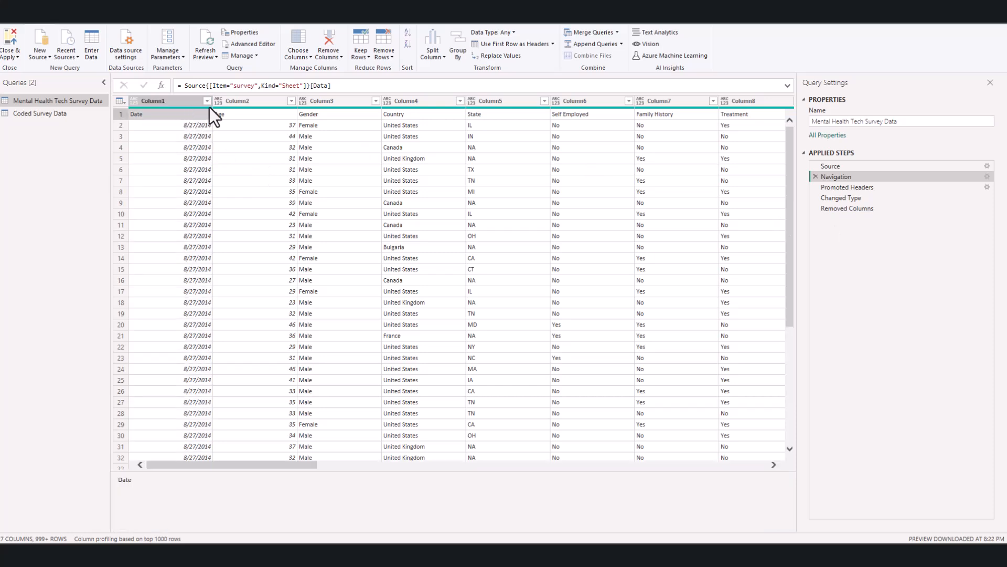
left_click(253, 100)
left_click(336, 102)
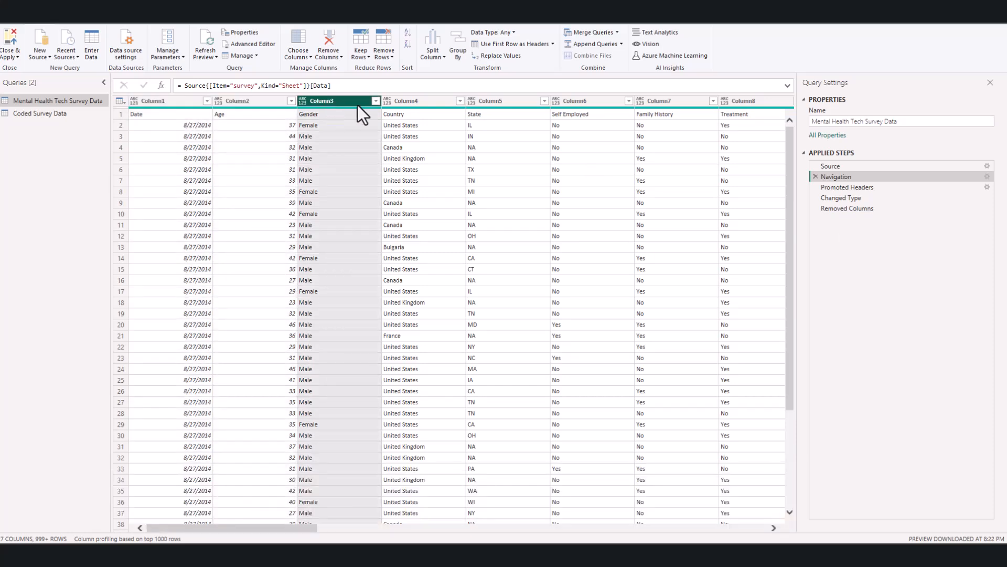
left_click_drag(265, 524, 80, 350)
Examine the table at the Promoted Headers step, checking the column names and data types from Date through the remaining columns
left_click(856, 188)
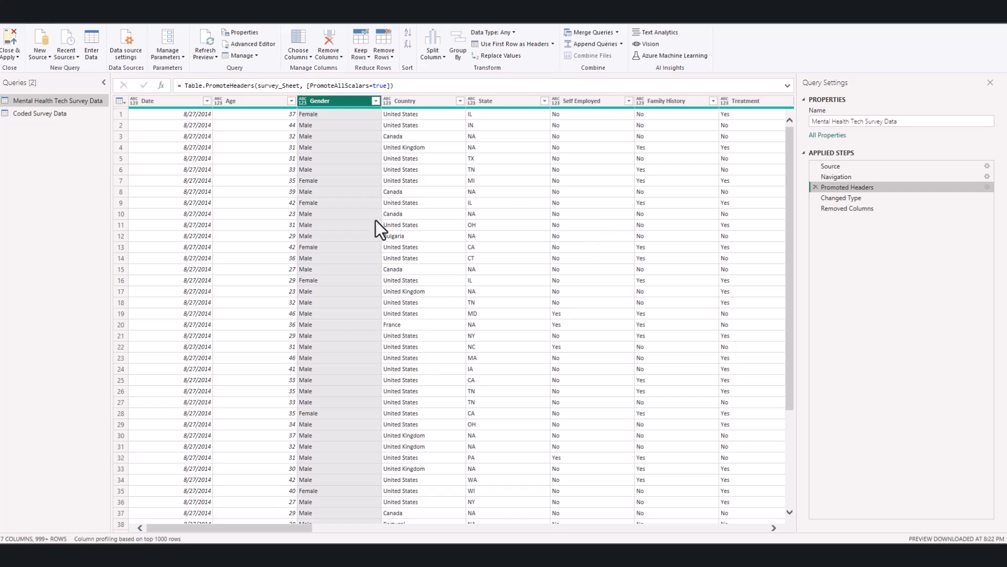
left_click(159, 102)
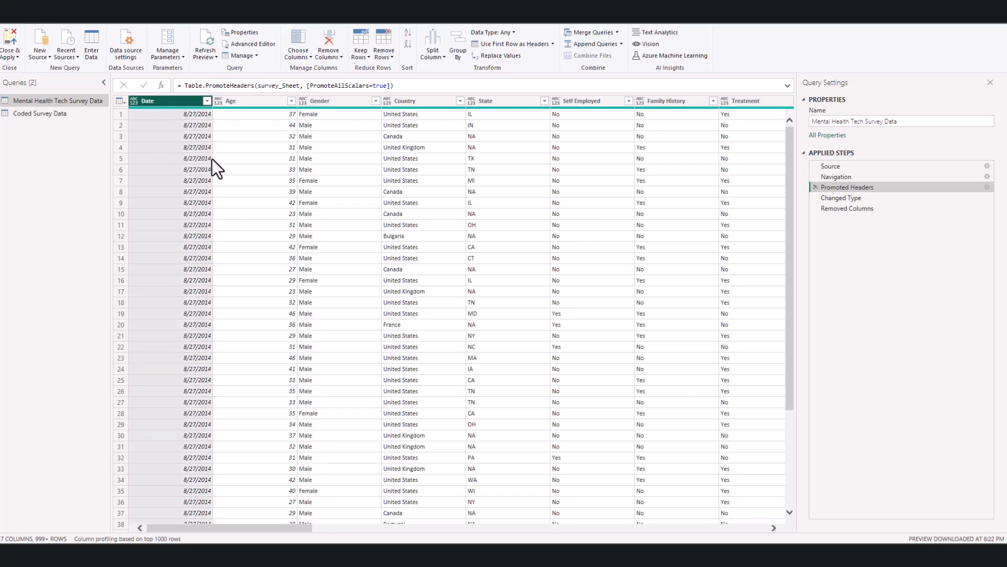
left_click(134, 101)
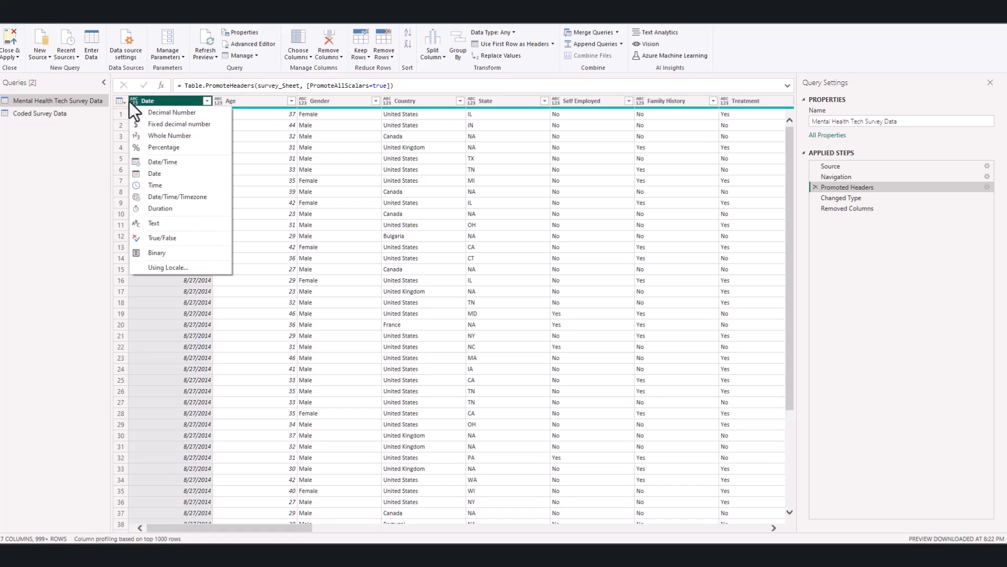
left_click(90, 154)
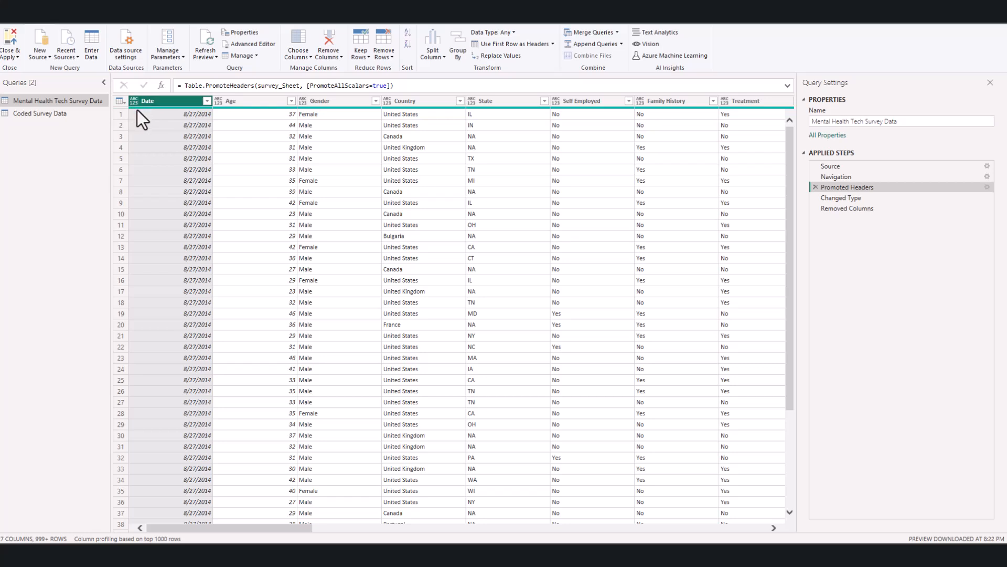
left_click(240, 102)
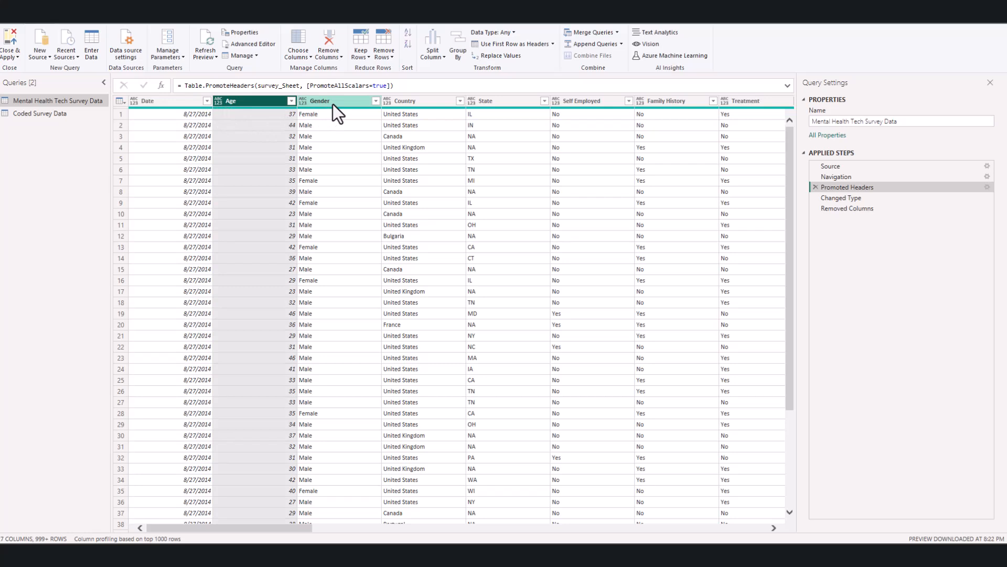
left_click(312, 102)
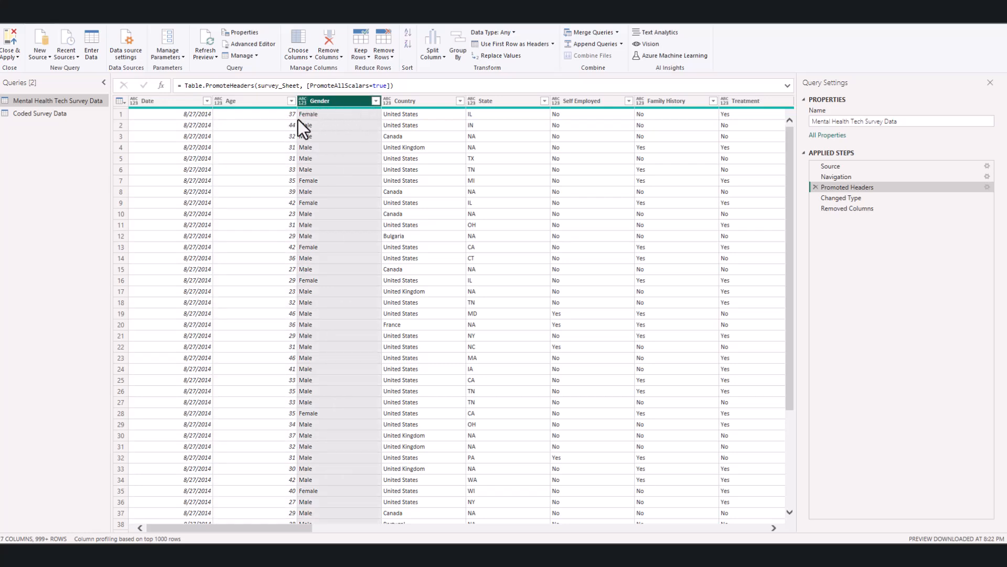
left_click(399, 101)
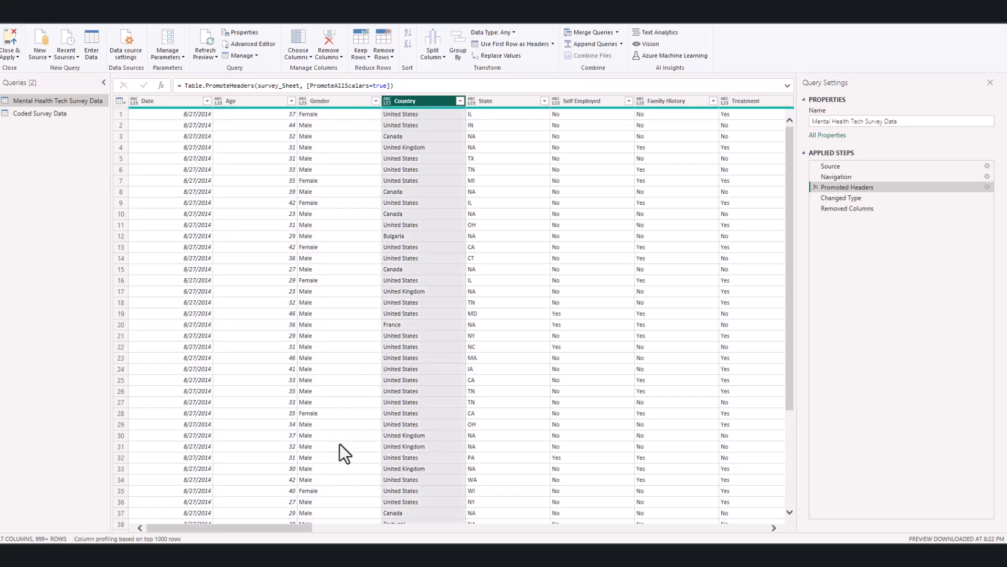
left_click_drag(276, 530, 398, 534)
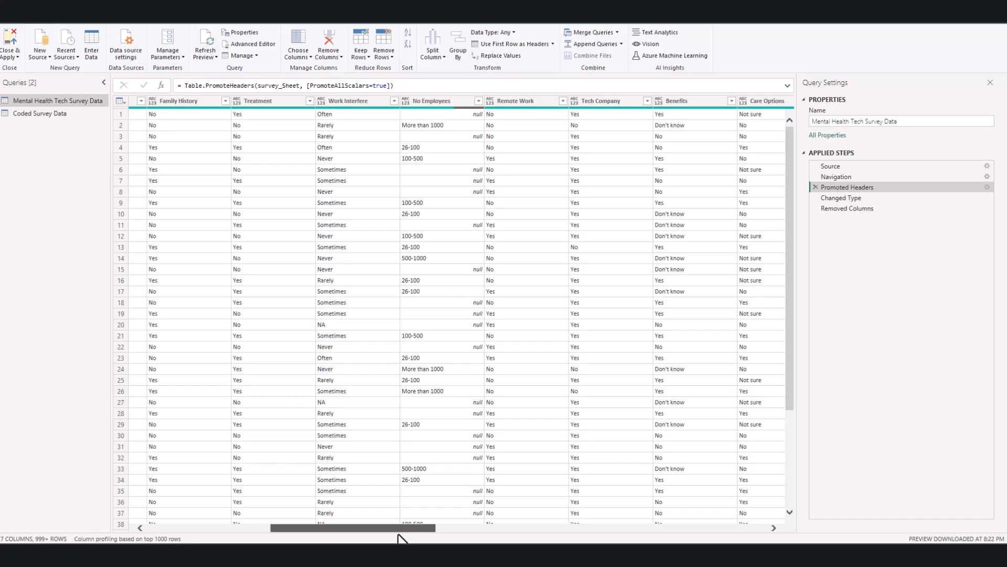
left_click_drag(399, 535, 934, 479)
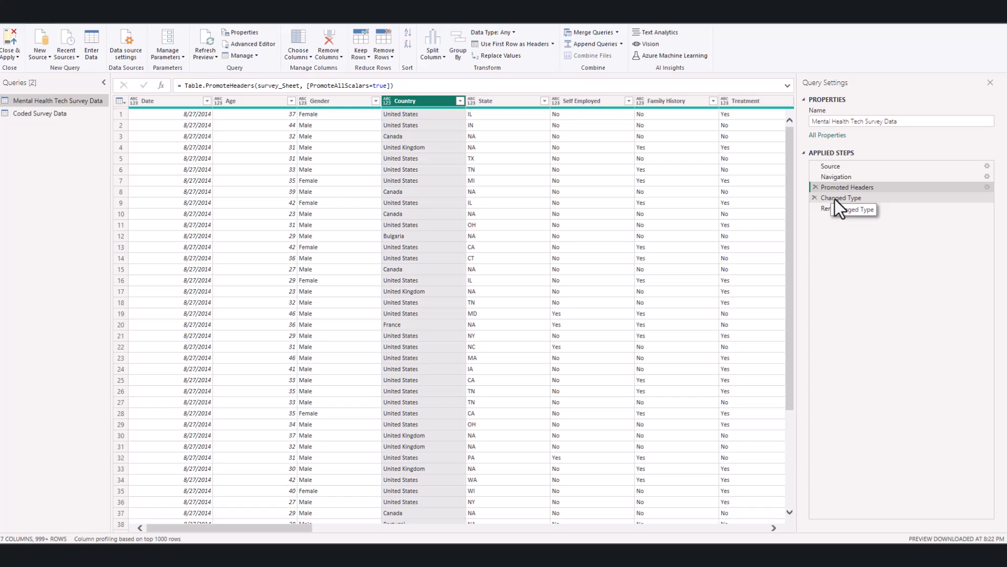
Examine the data types assigned at the Changed Type step for Date, Age, Gender, Country, State and the remaining columns
left_click(835, 200)
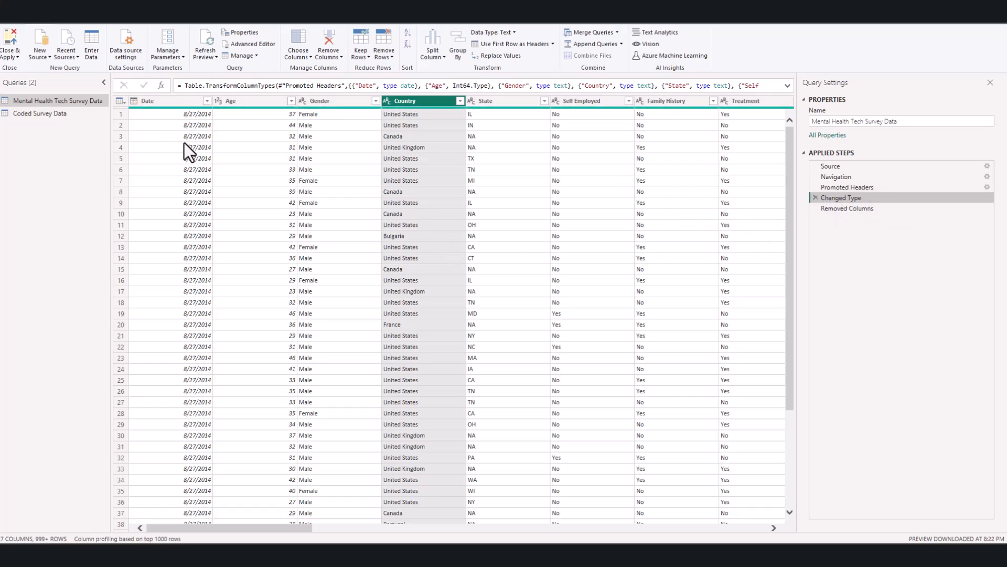
left_click(162, 102)
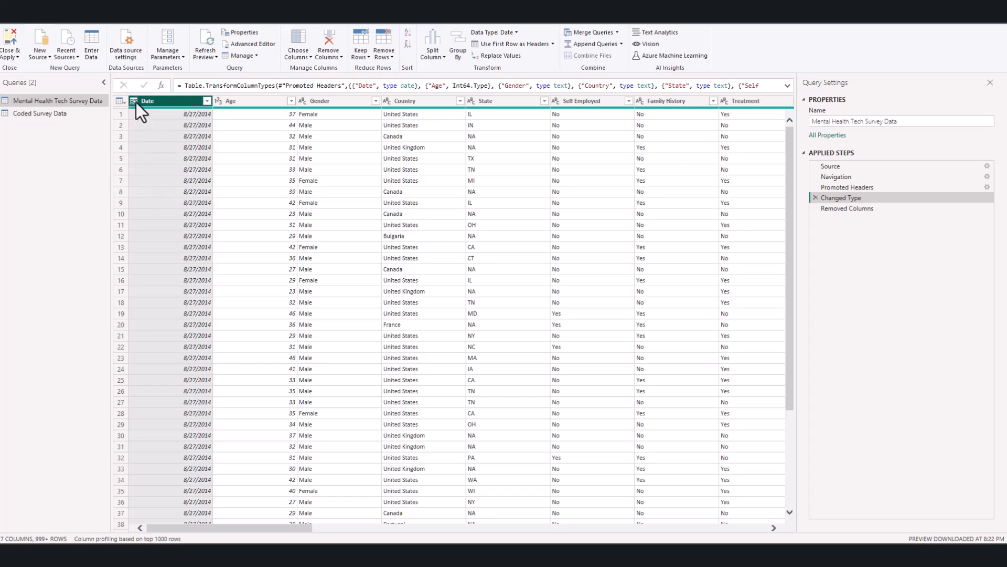
left_click(269, 100)
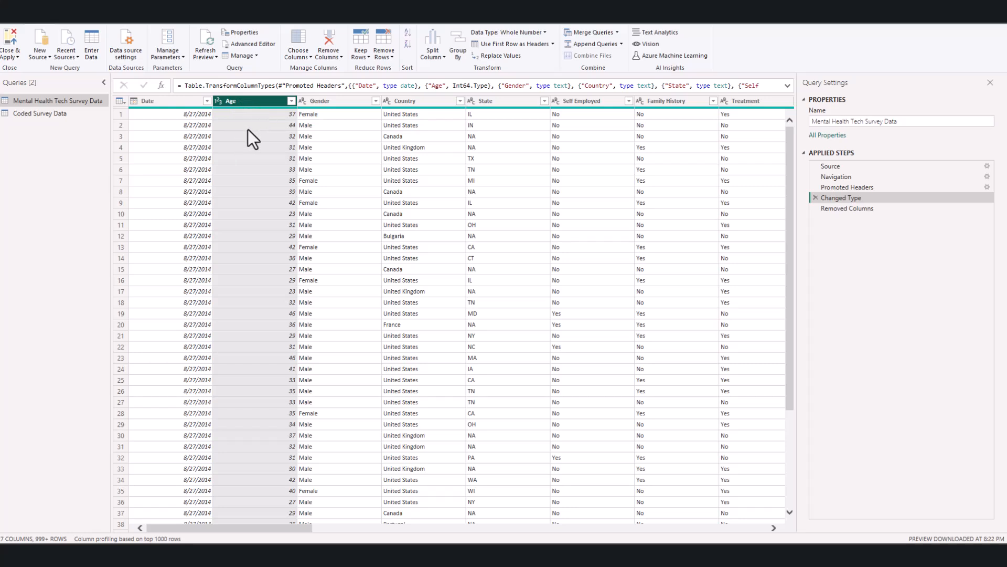
left_click(324, 102)
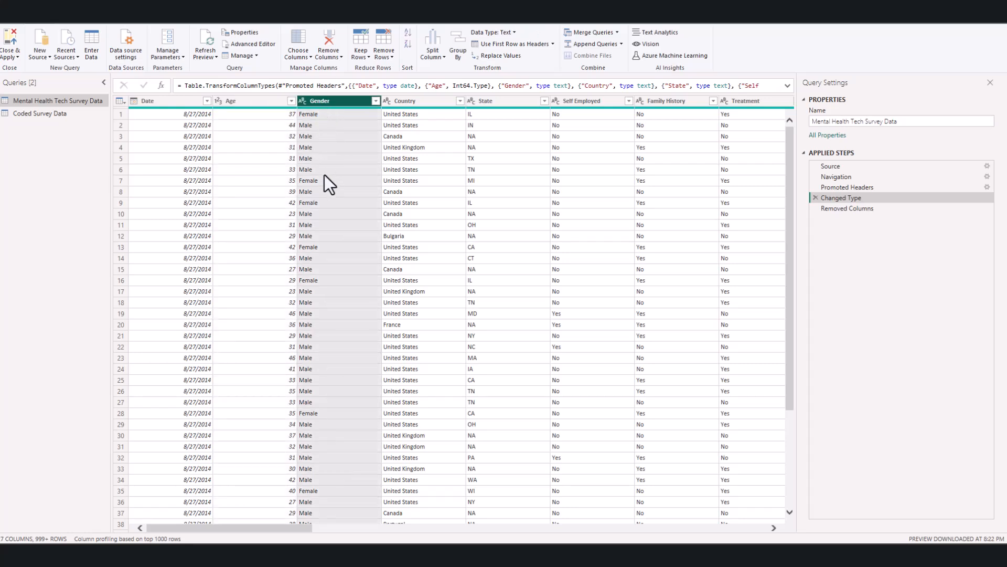
left_click(415, 101)
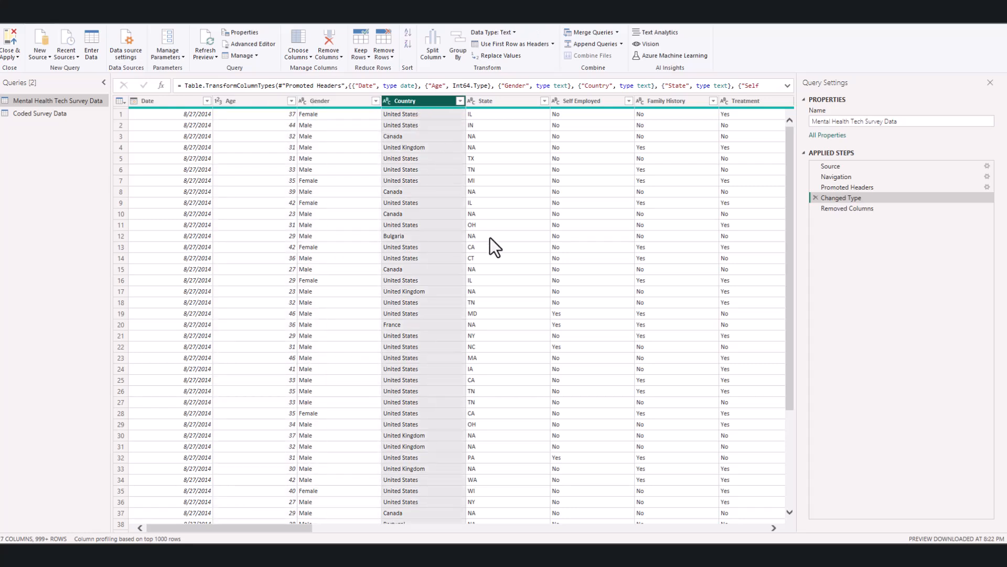
left_click(512, 102)
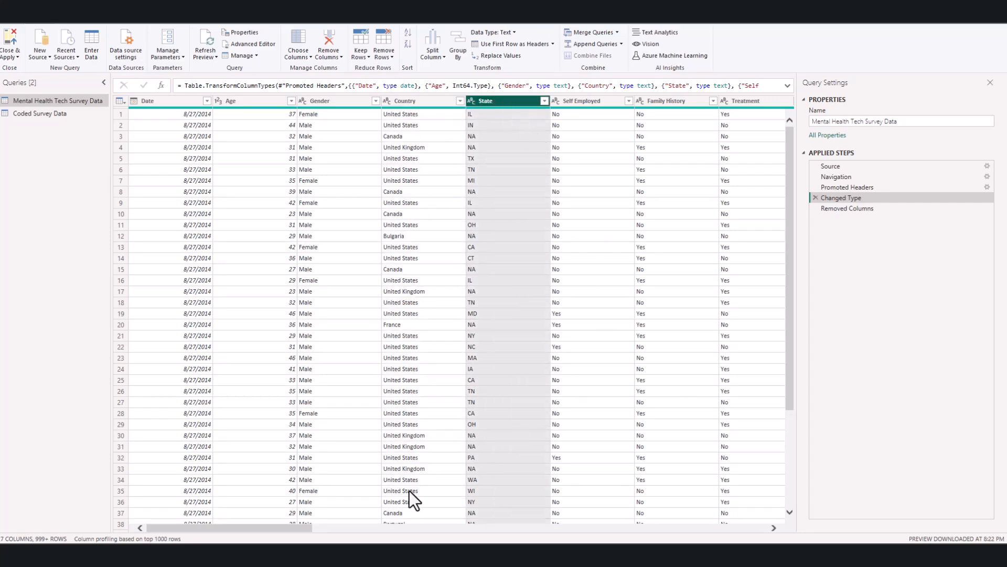
left_click_drag(292, 528, 385, 539)
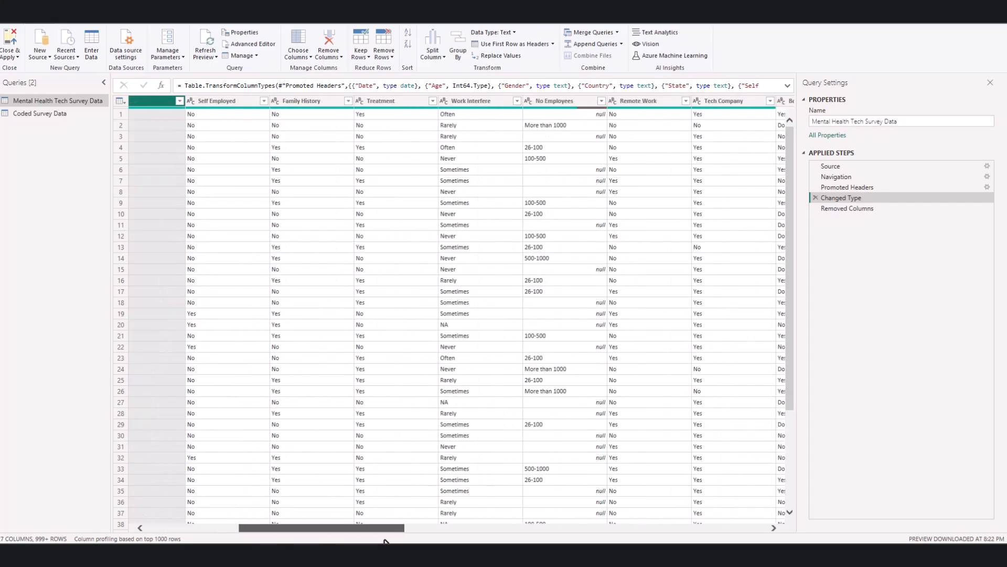
left_click_drag(385, 540, 661, 541)
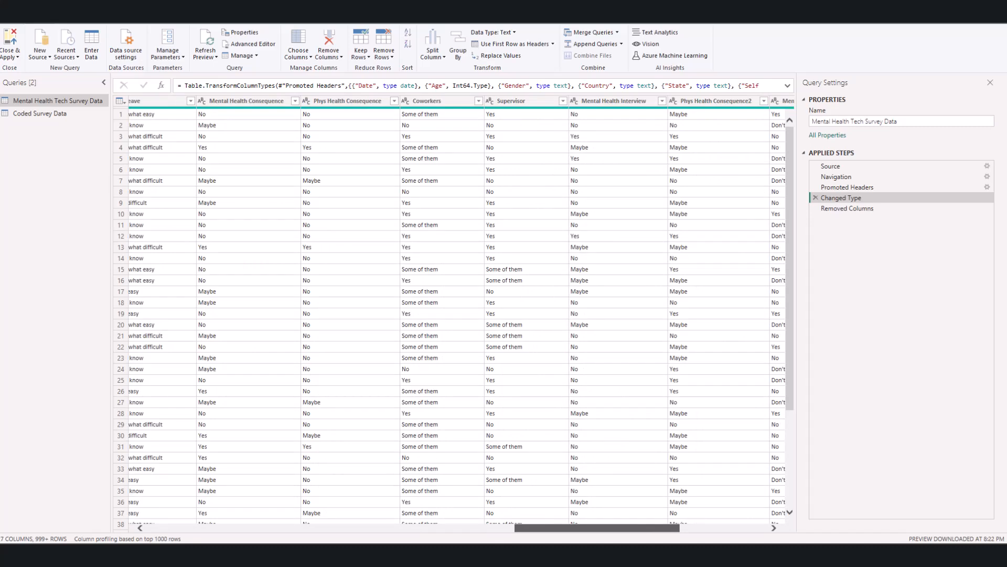
mouse_move(597, 527)
left_mouse_down()
mouse_move(684, 527)
mouse_move(265, 475)
left_mouse_up()
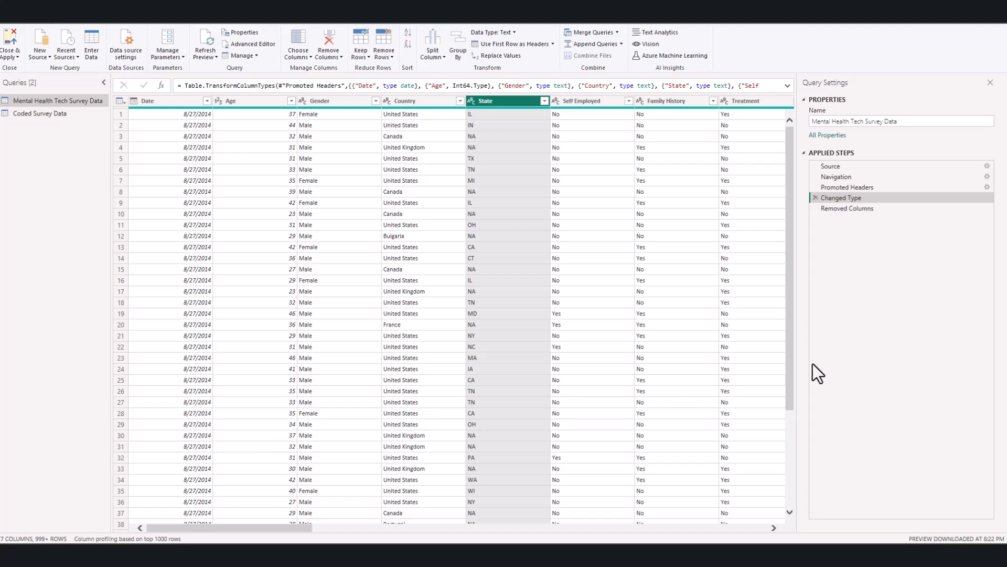
Delete the Removed Columns step from the Mental Health Tech Survey Data query and select the Comments column
left_click(842, 207)
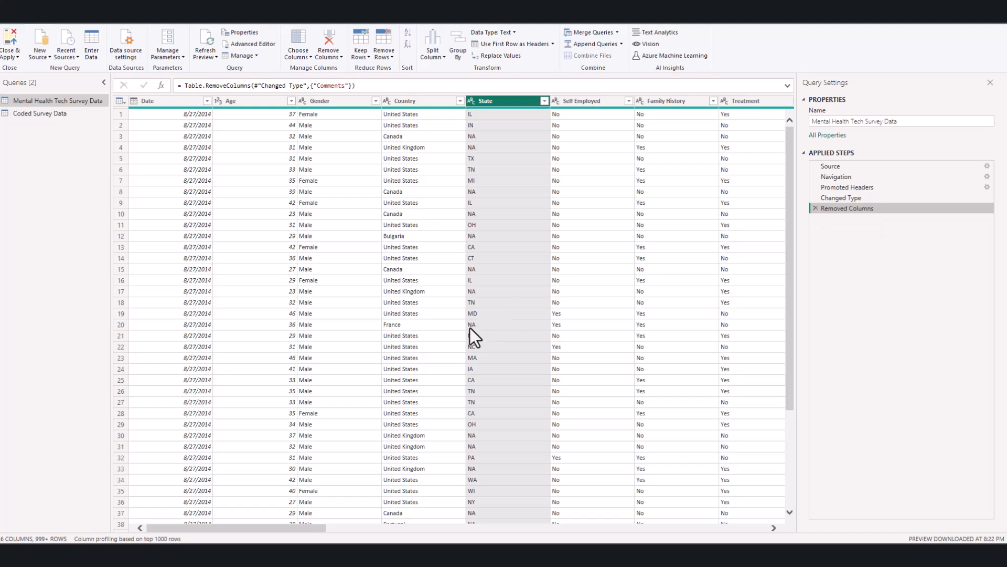
left_click_drag(216, 527, 131, 524)
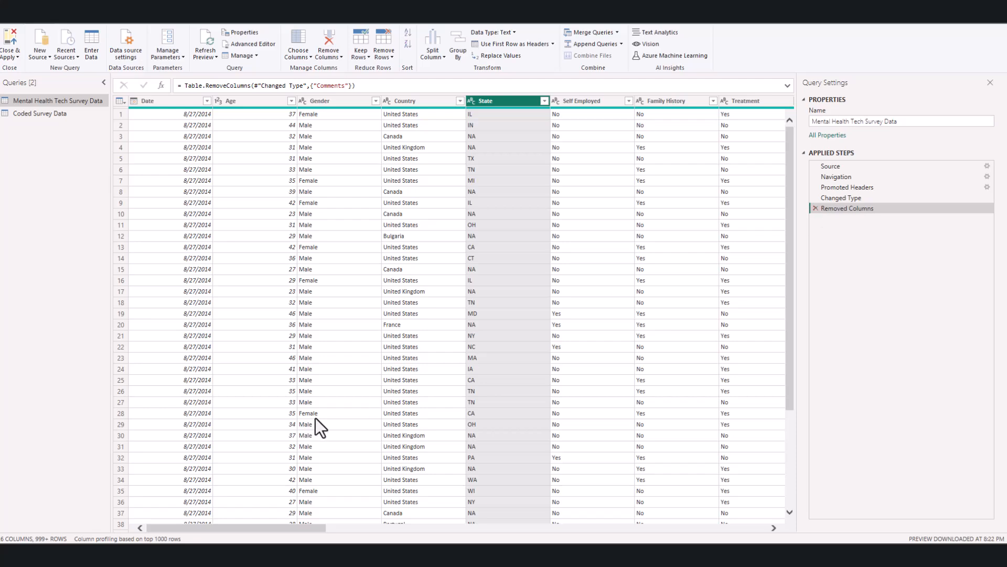
left_click_drag(280, 529, 832, 542)
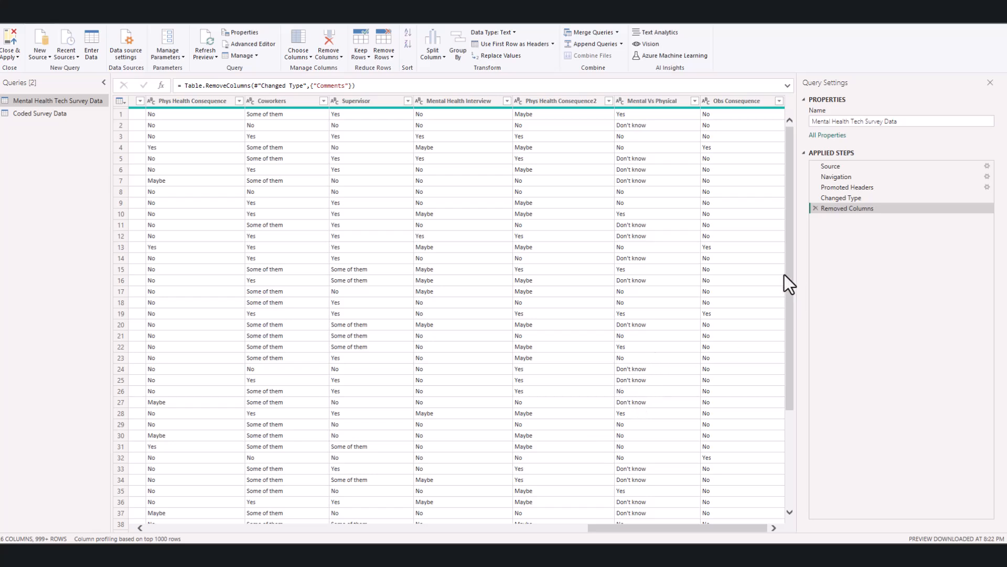
left_click(816, 209)
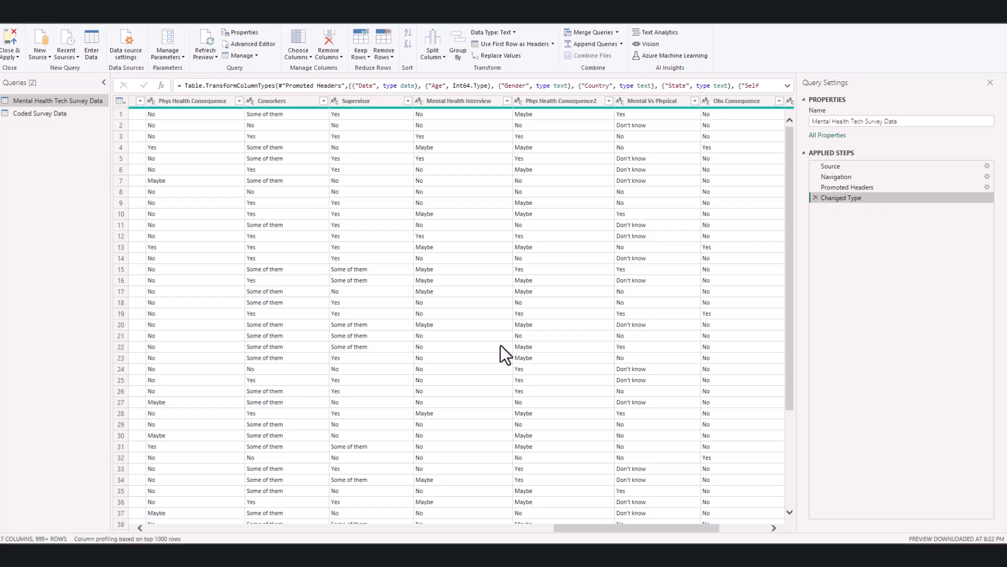
left_click_drag(585, 528, 633, 530)
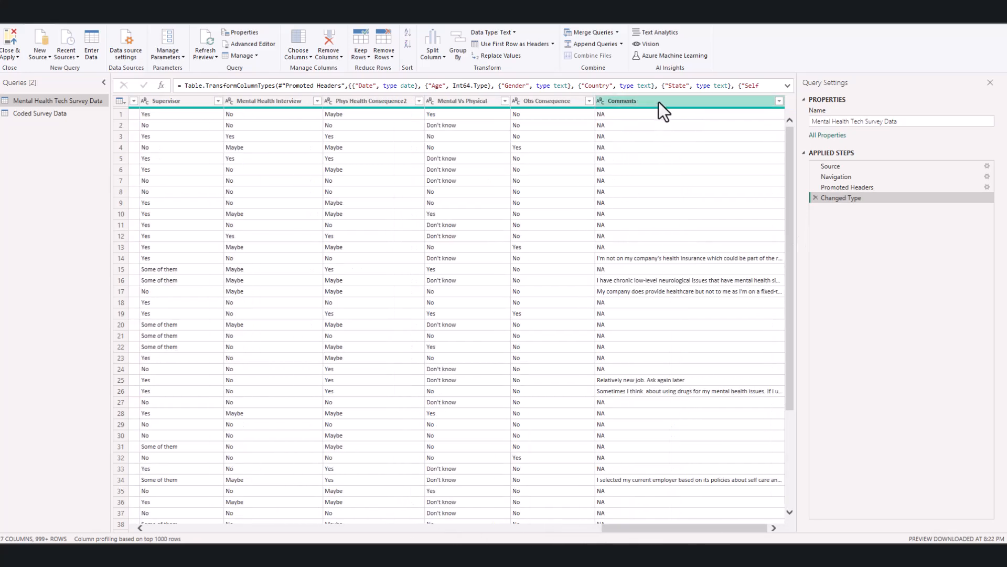
left_click(659, 102)
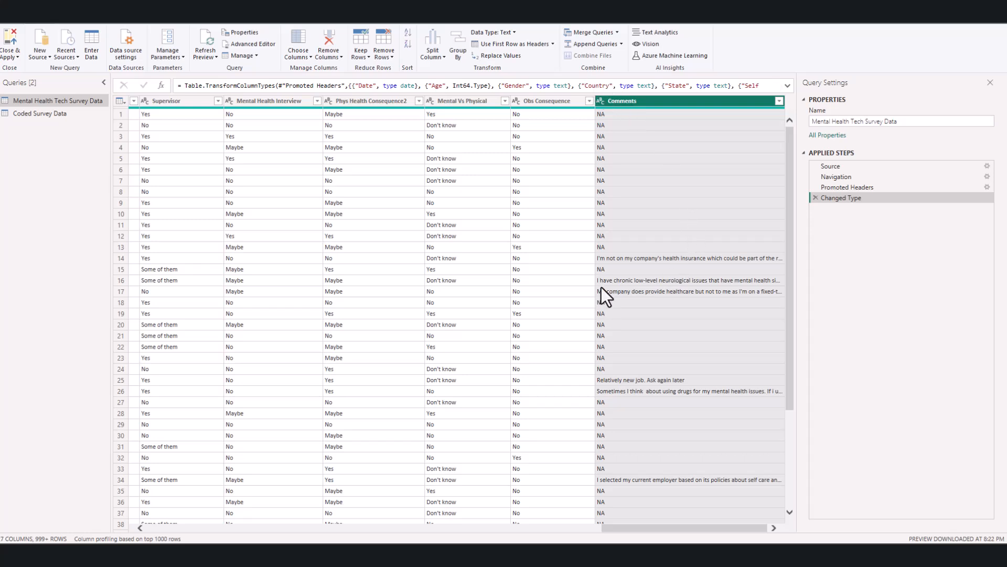
Try removing every column except Comments from the Mental Health Tech Survey Data query, and delete the resulting applied step
left_click(310, 58)
left_click(341, 58)
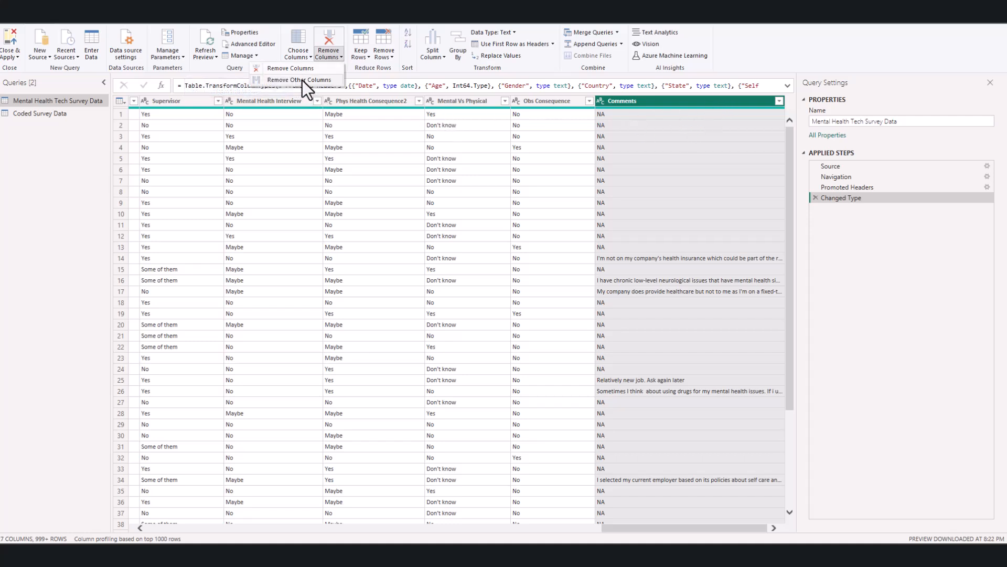
left_click(658, 157)
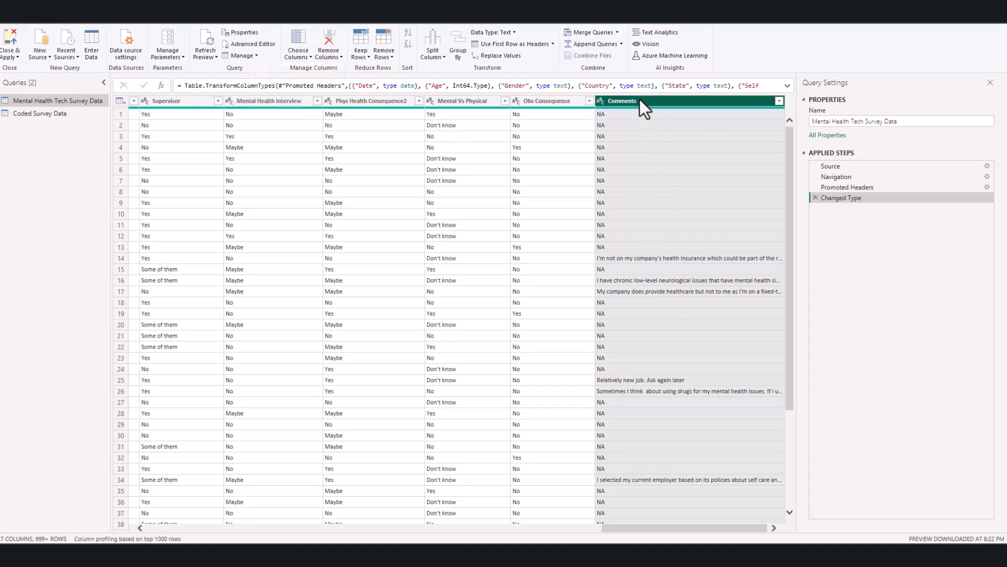
left_click(340, 59)
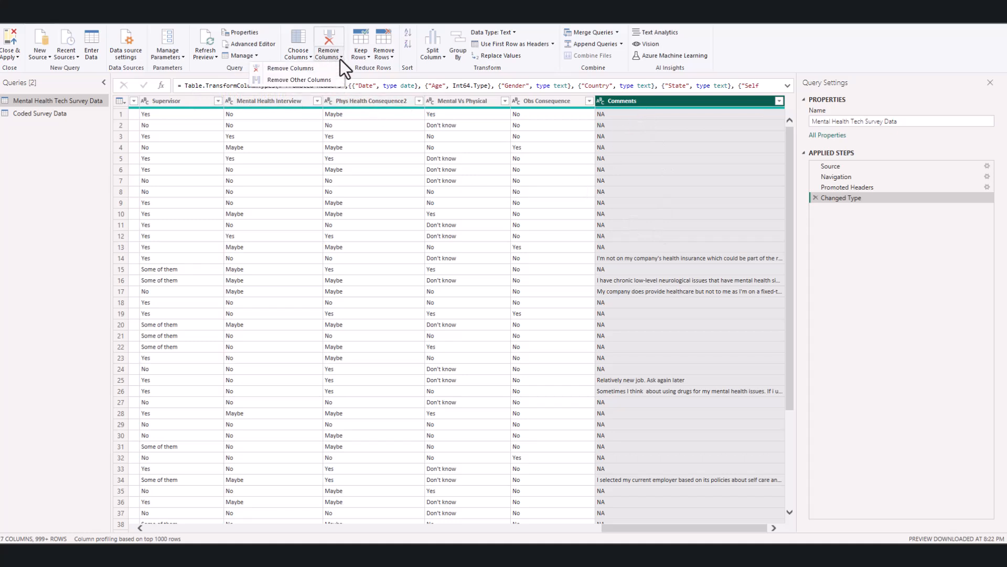
left_click(307, 83)
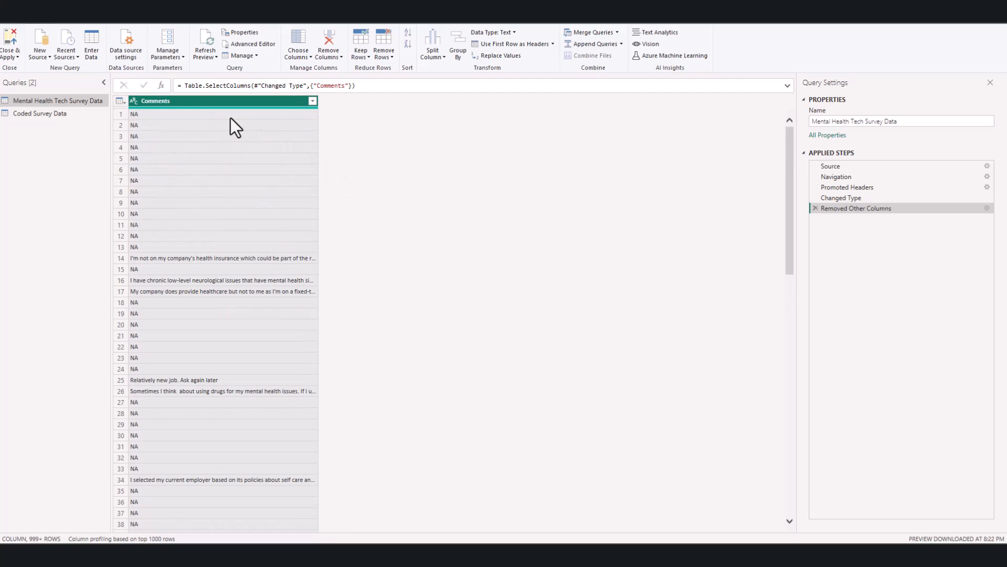
left_click(815, 209)
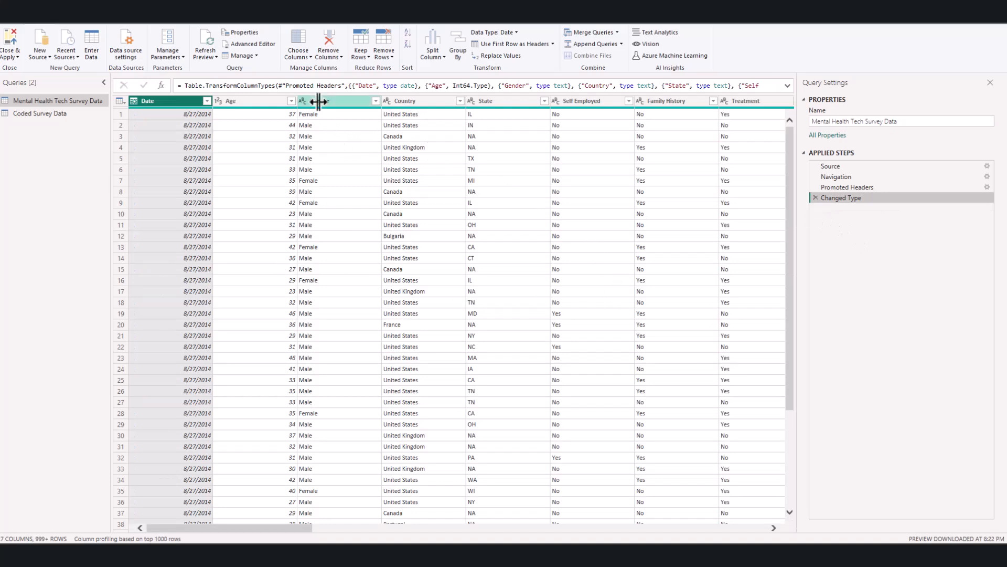
Start choosing which columns to keep in the Mental Health Tech Survey Data query, with all columns deselected
left_click(308, 57)
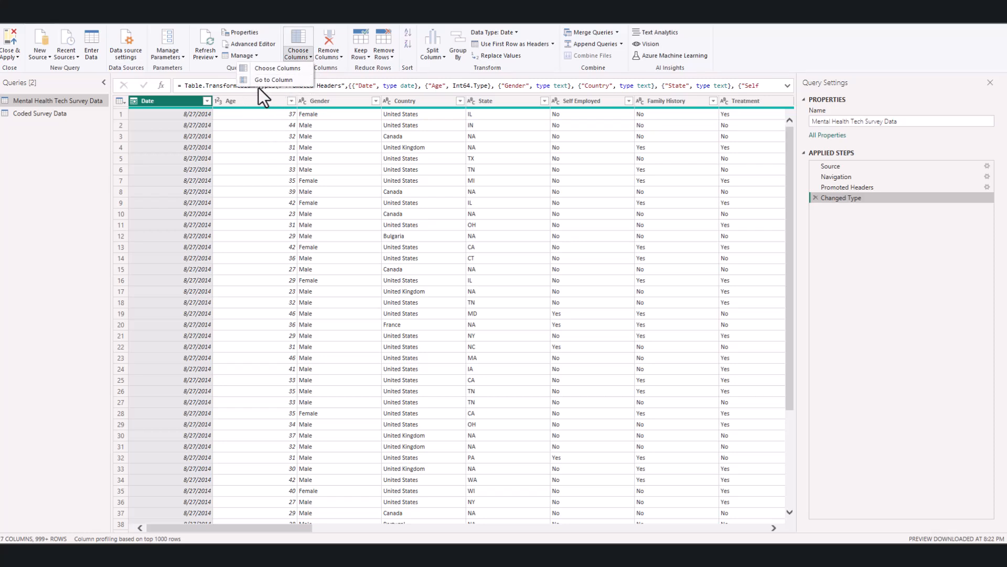
left_click(277, 68)
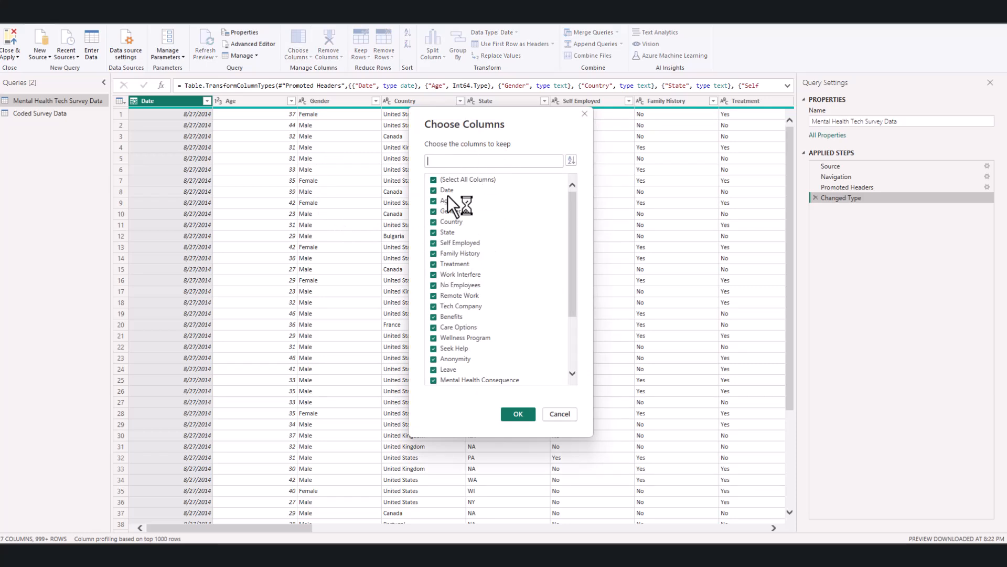
left_click(439, 181)
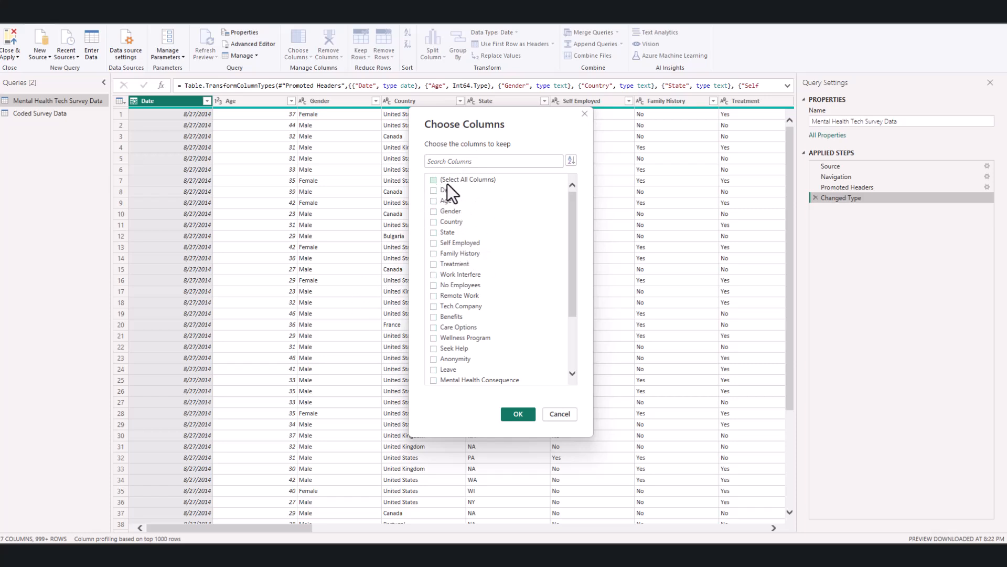
left_click(447, 184)
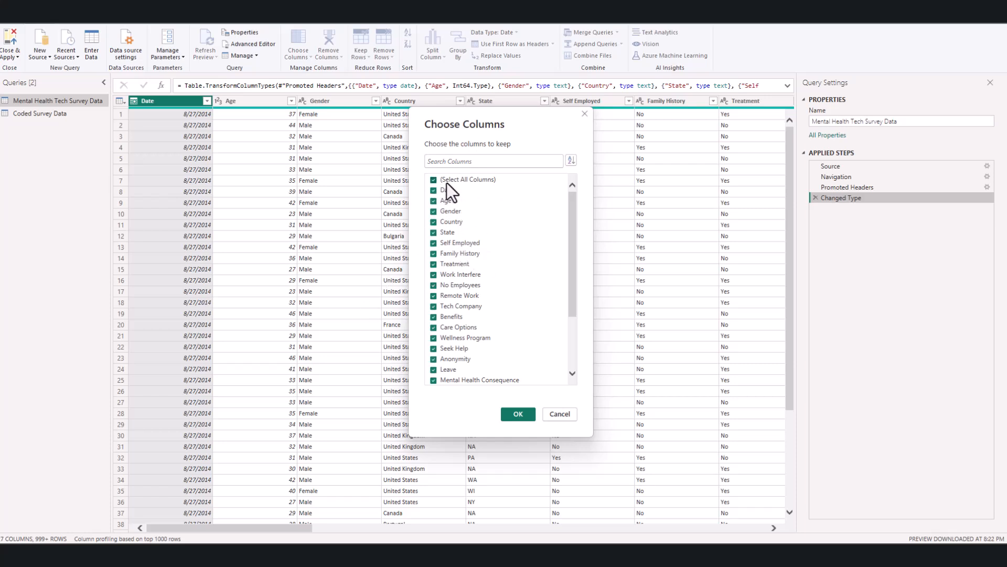
left_click(446, 183)
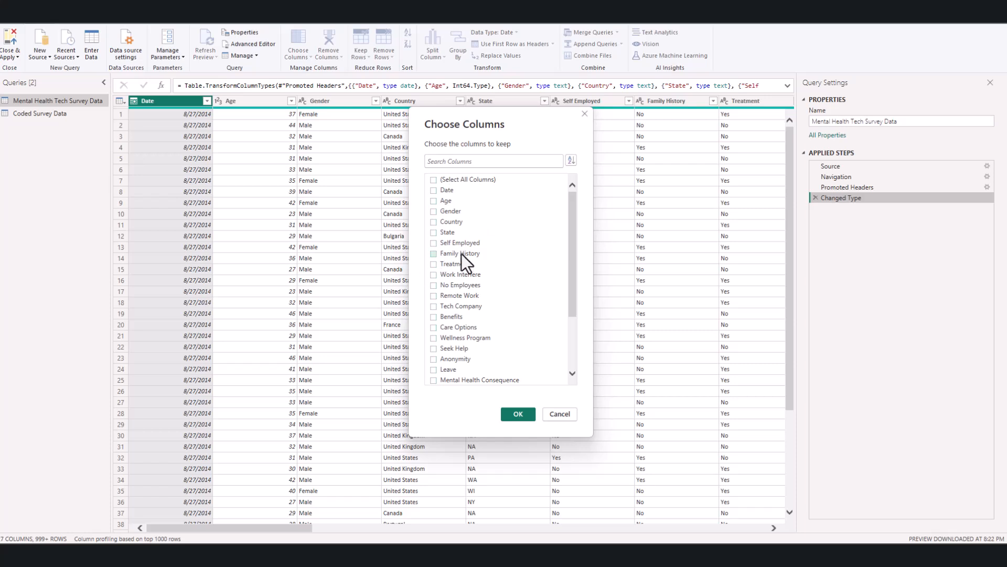
Keep only Date, Age, Gender, Country, State, Family History, Treatment, Mental Health Consequence and Mental Health Interview in the Mental Health Tech Survey Data query
left_click(434, 190)
scroll(461, 276, "down", 3)
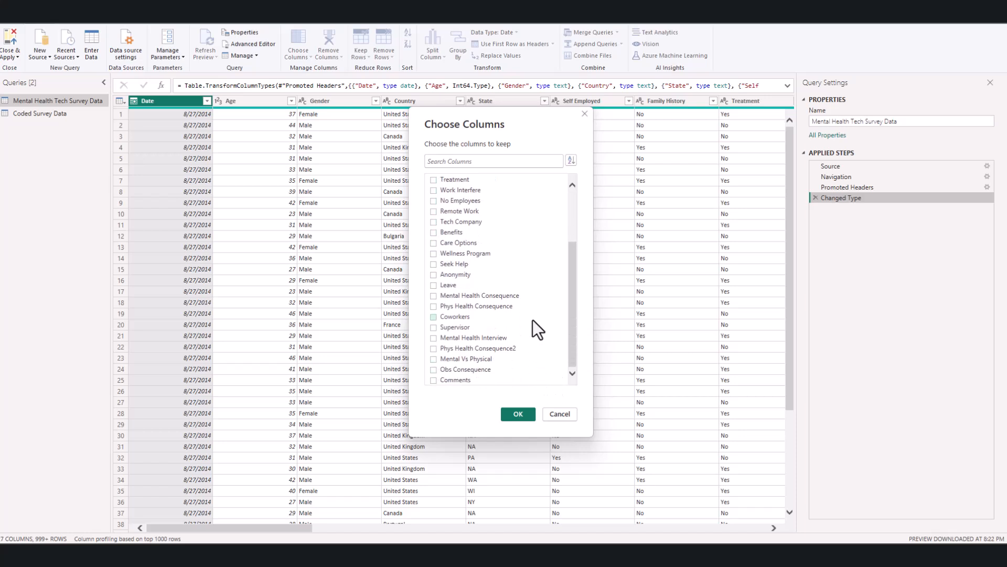
left_click_drag(575, 260, 561, 357)
left_click(471, 296)
scroll(480, 309, "up", 1)
scroll(481, 308, "up", 1)
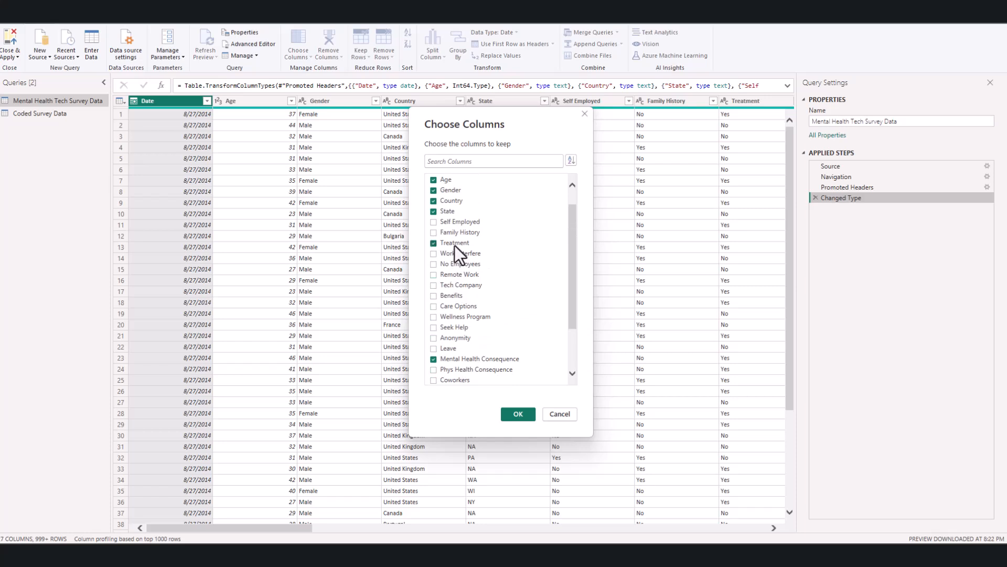
left_click(471, 230)
scroll(499, 275, "down", 2)
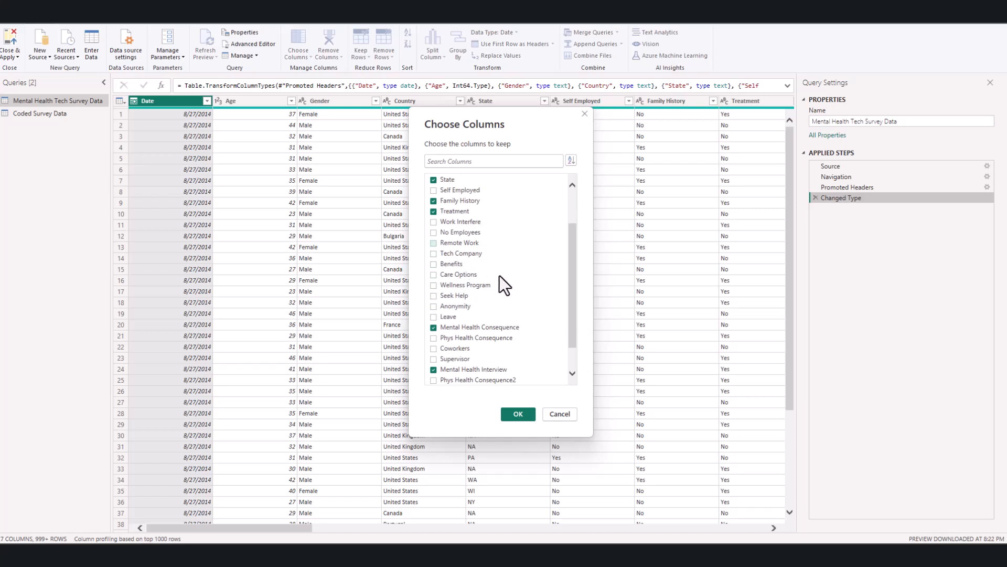
left_click(517, 414)
Examine the rows and the kept columns, from Date to Mental Health Interview, in the Mental Health Tech Survey Data query
scroll(521, 373, "down", 2)
scroll(519, 399, "down", 8)
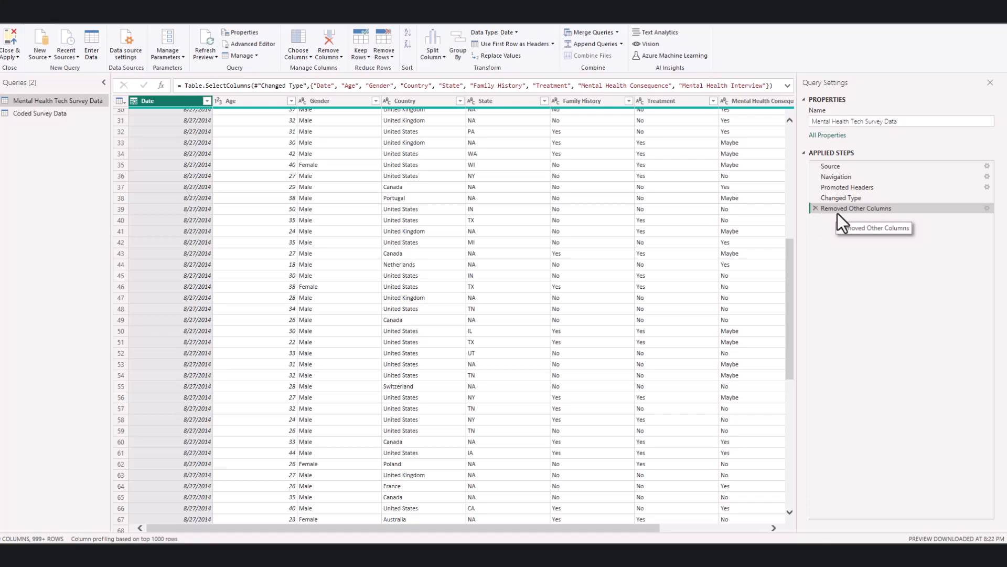
left_click_drag(460, 529, 636, 538)
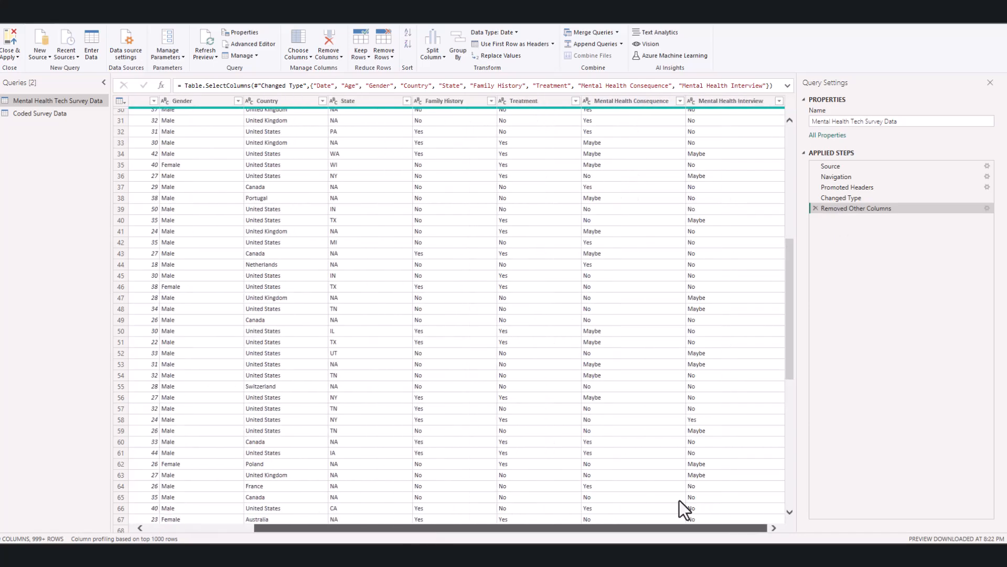
mouse_move(472, 529)
left_mouse_down()
mouse_move(635, 517)
mouse_move(285, 435)
mouse_move(144, 379)
left_mouse_up()
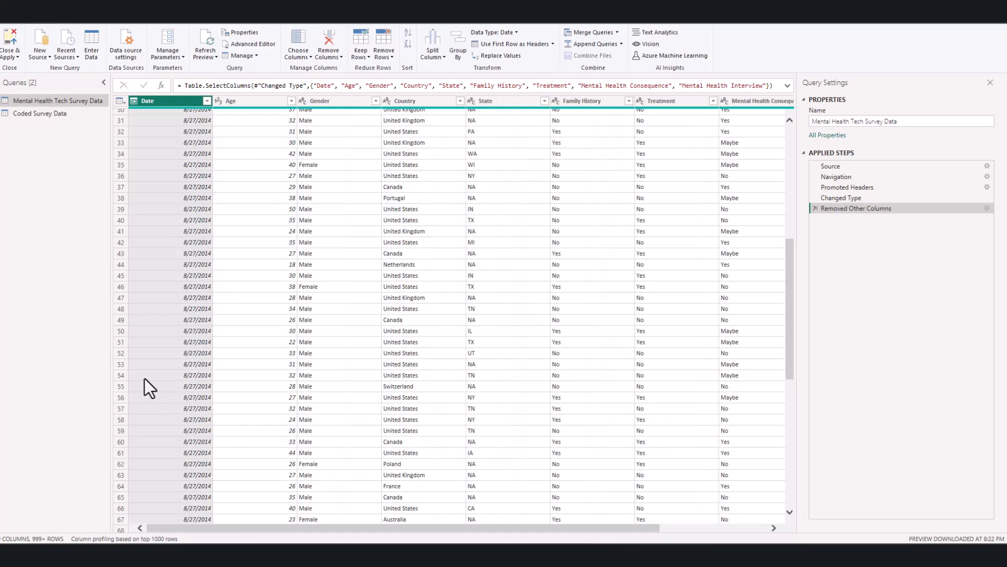
mouse_move(412, 528)
left_mouse_down()
mouse_move(560, 528)
mouse_move(202, 434)
mouse_move(162, 239)
left_mouse_up()
left_click(317, 180)
left_click(202, 141)
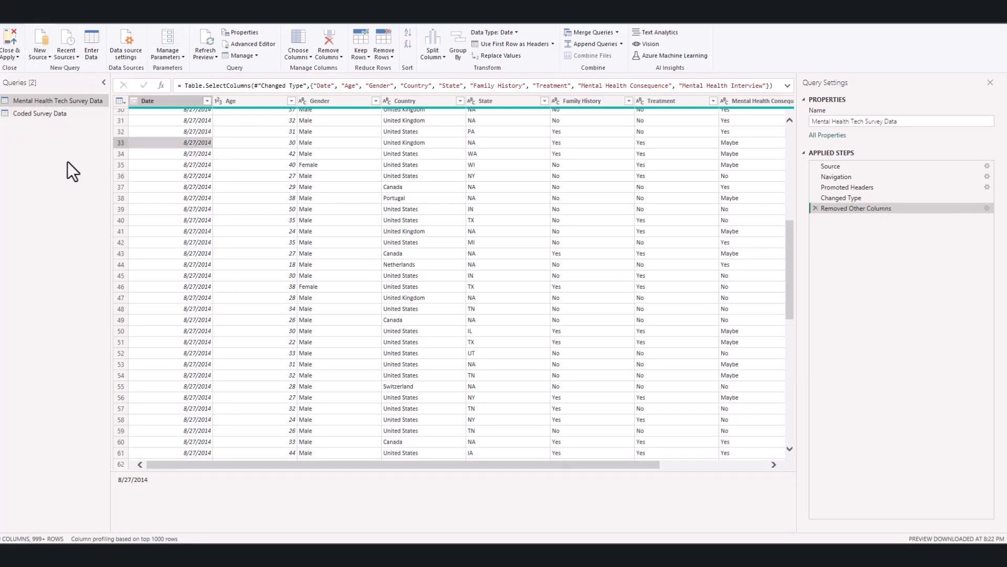
In Coded Survey Data, keep only Date, Age, Gender, Country, State, Family History, Treatment, Tech Company, Mental Health Consequence, Mental Health Interview and Mental Vs Physical
left_click(65, 113)
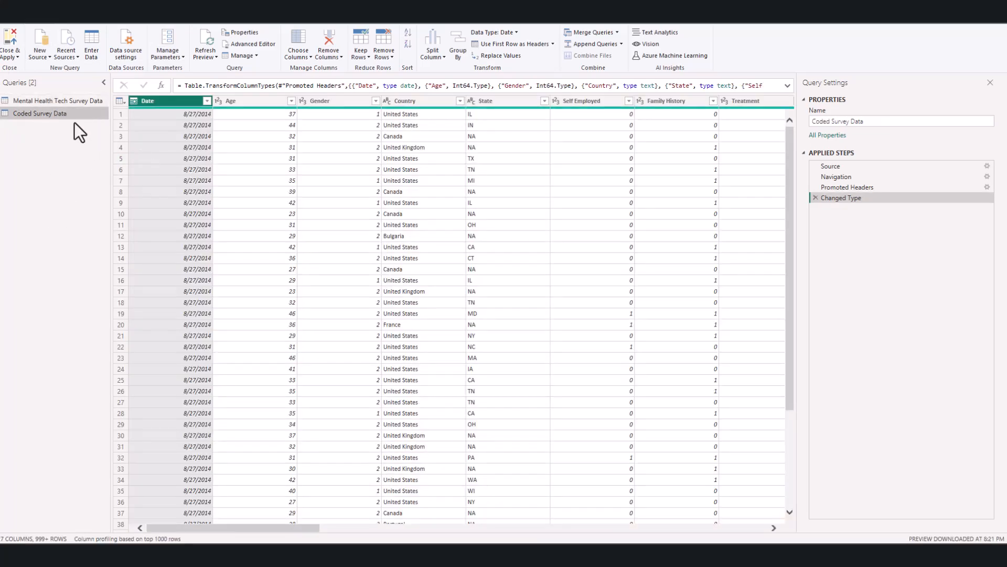
left_click(308, 54)
left_click(288, 68)
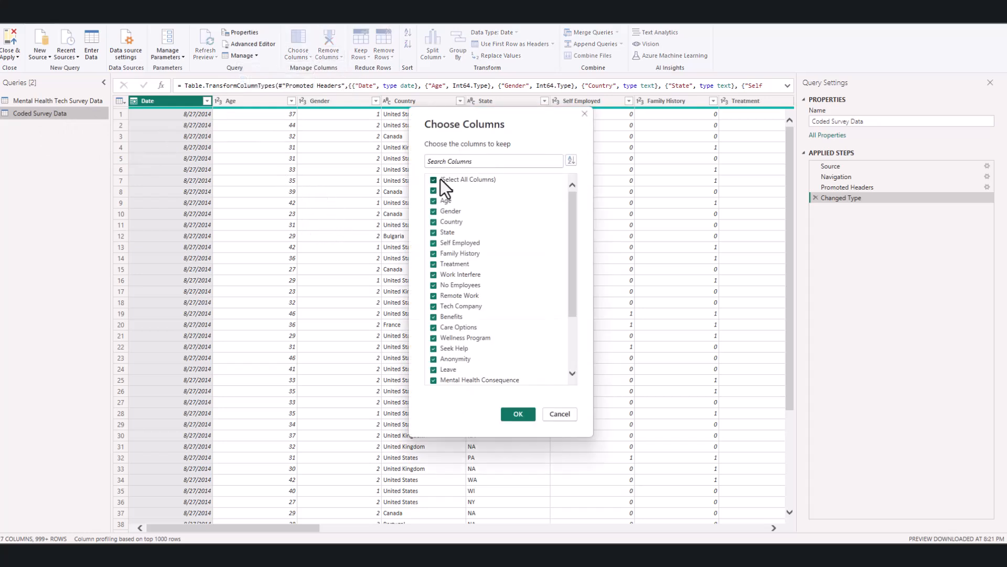
left_click(434, 180)
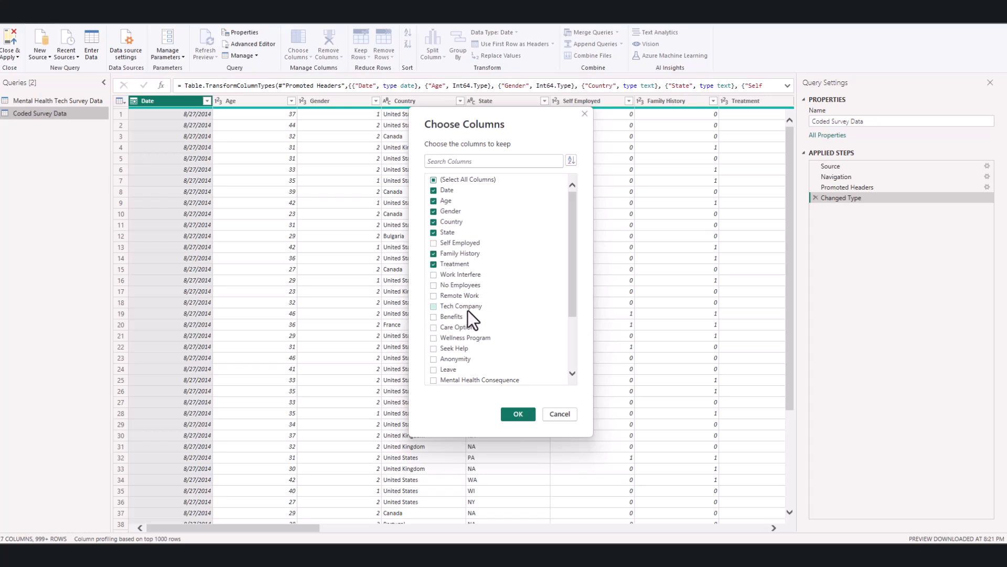
scroll(468, 309, "down", 3)
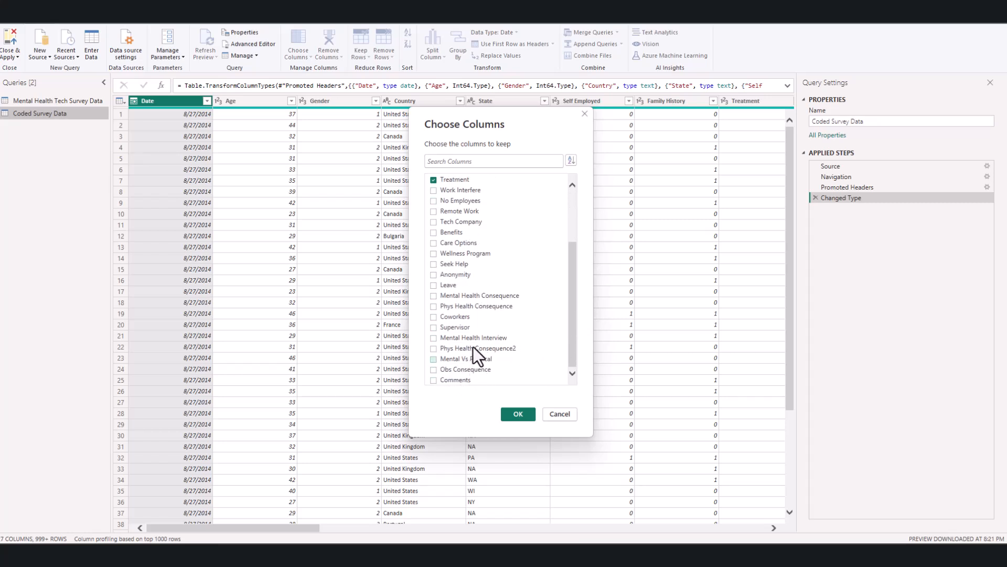
left_click(486, 337)
left_click(469, 296)
left_click(476, 221)
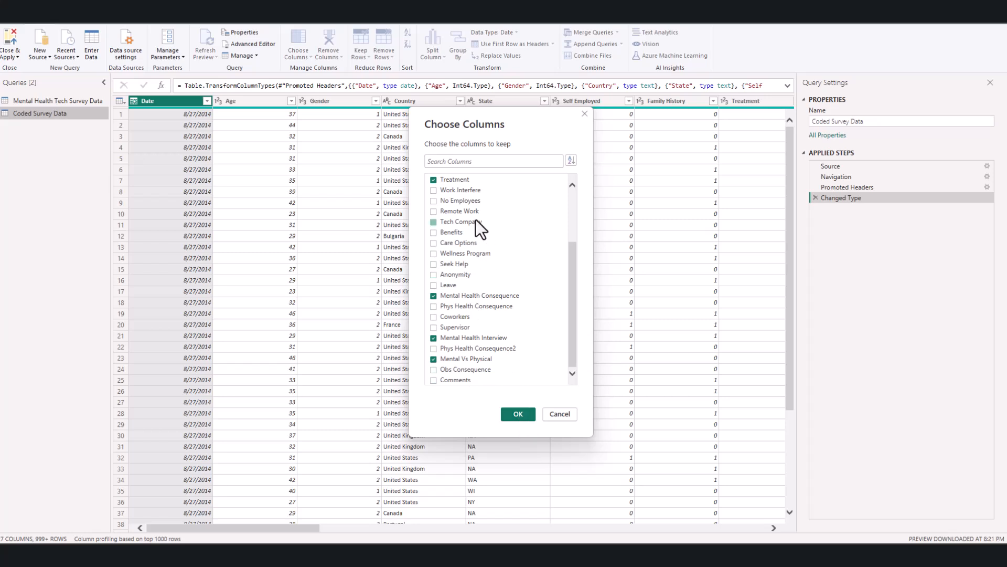
left_click(512, 414)
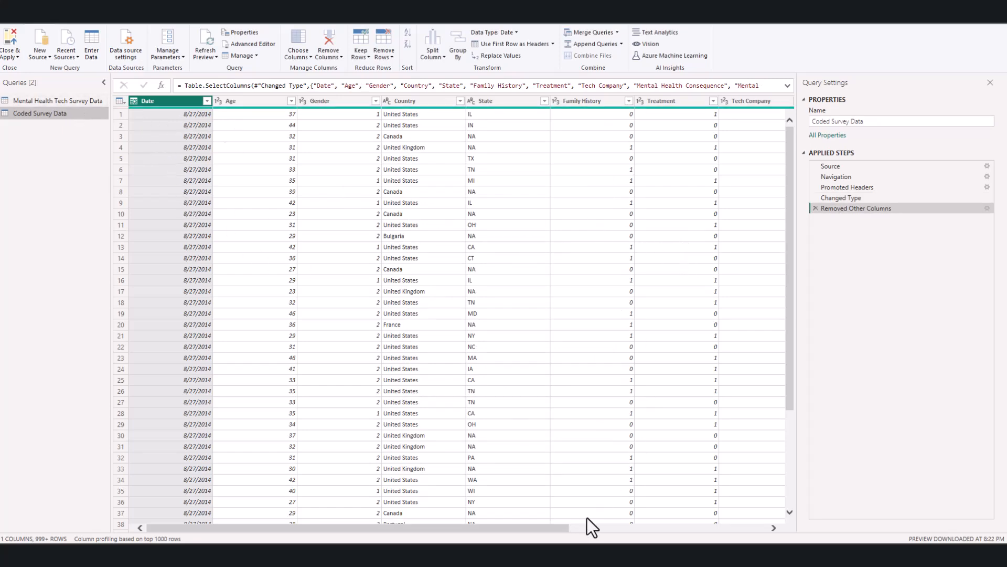
mouse_move(528, 533)
left_mouse_down()
mouse_move(826, 524)
mouse_move(128, 464)
mouse_move(775, 449)
left_mouse_up()
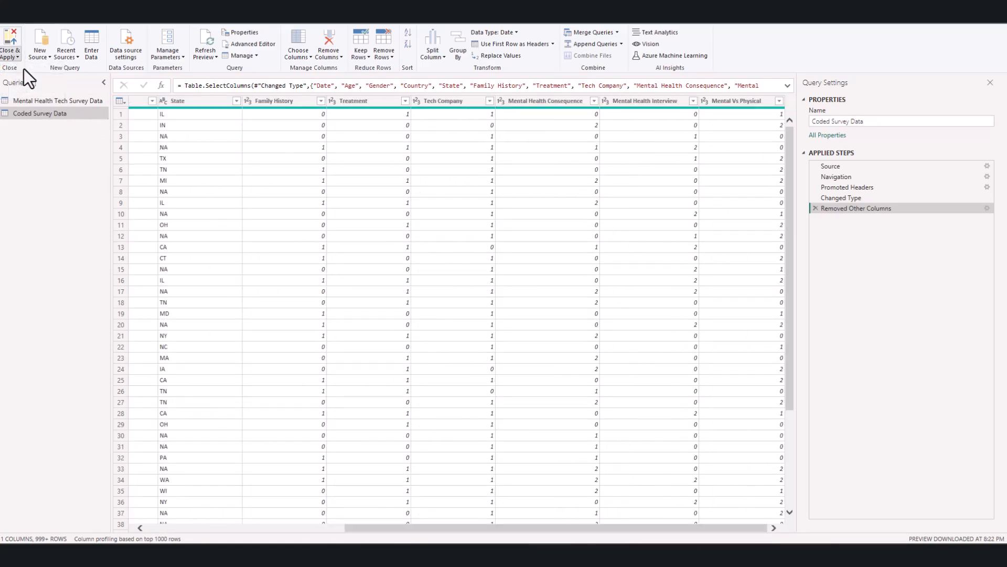
Close Power Query with the changes applied and show the Mental Health Tech Survey Data table in table view
left_click(23, 69)
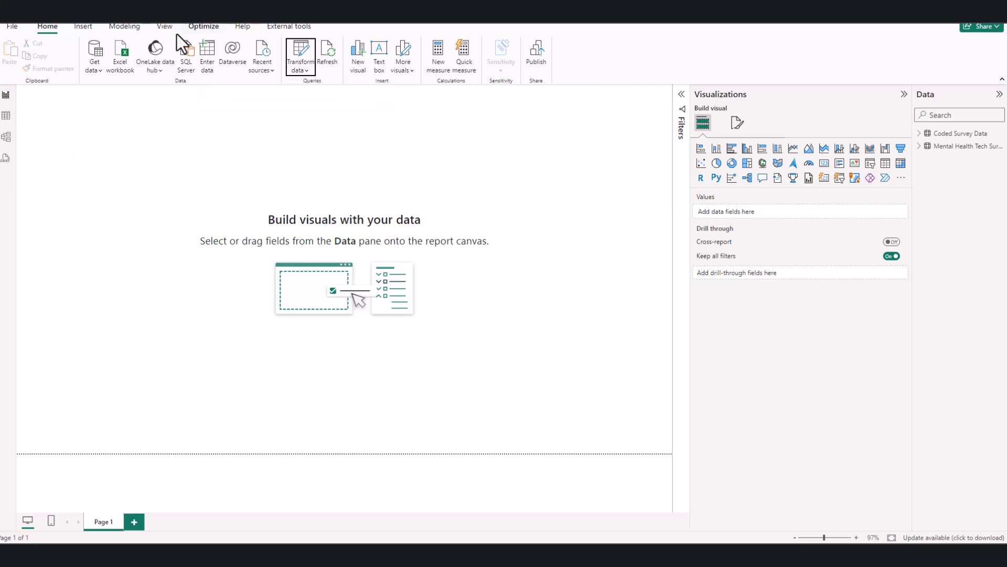
left_click(8, 120)
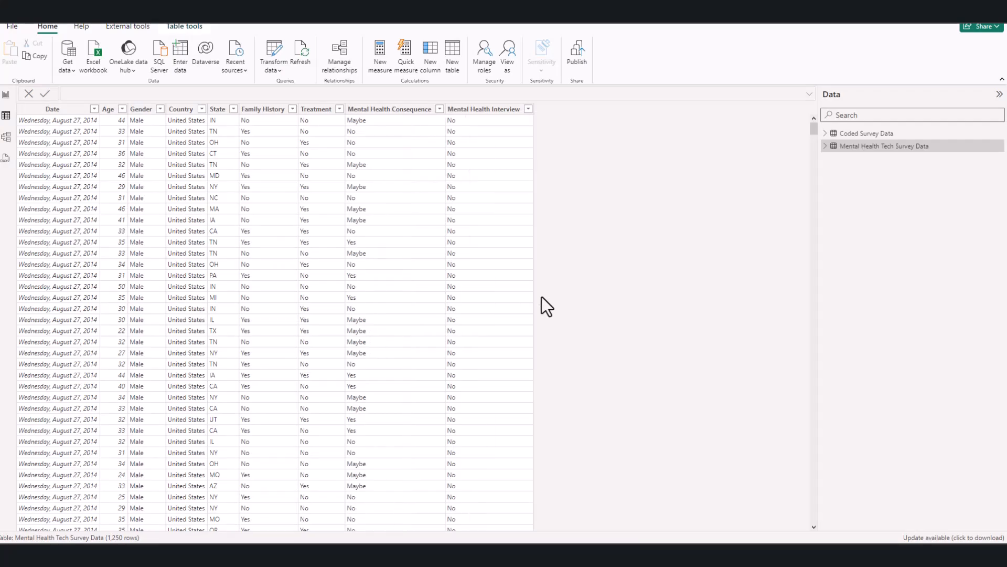
scroll(330, 257, "up", 1)
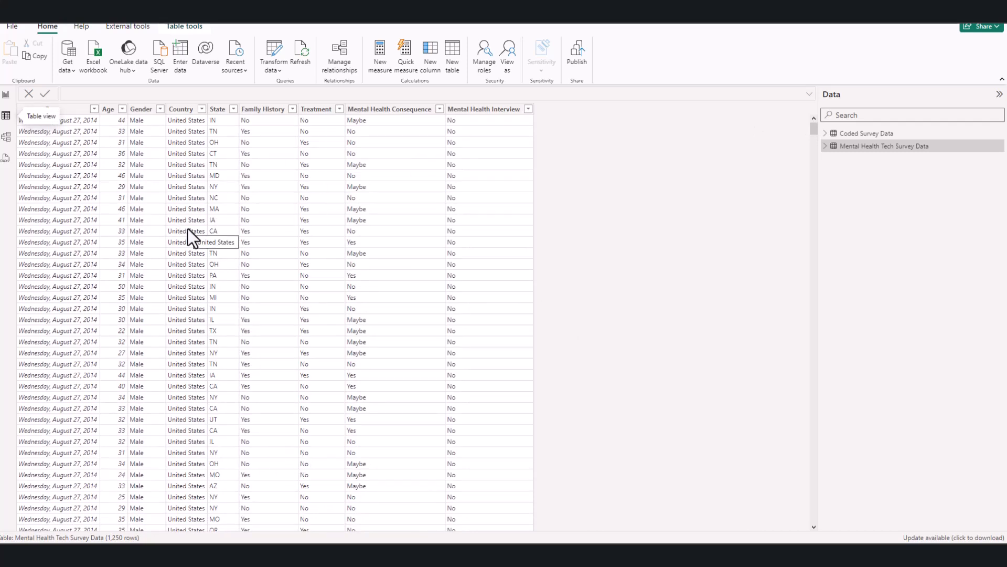
Examine the coded values in the rows of the Coded Survey Data table in table view
left_click(858, 134)
scroll(375, 196, "down", 10)
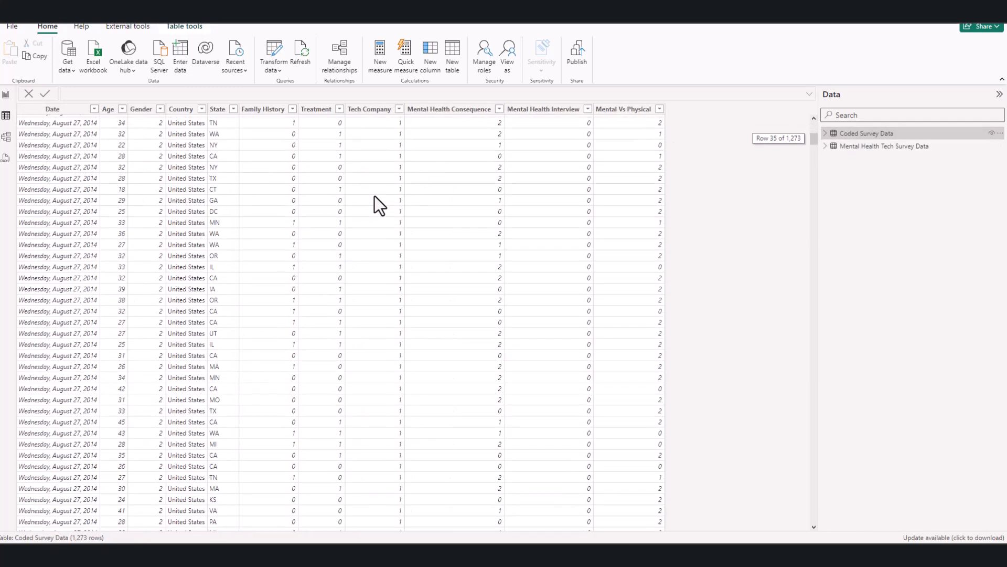
scroll(374, 196, "up", 10)
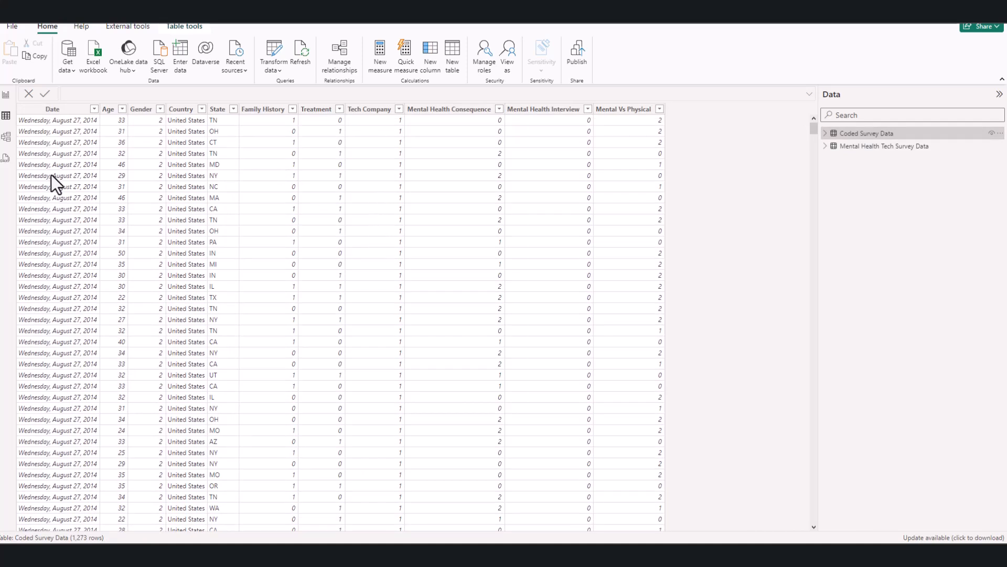
Widen the Date column of the Coded Survey Data table beyond the length of its full dates
left_click(65, 111)
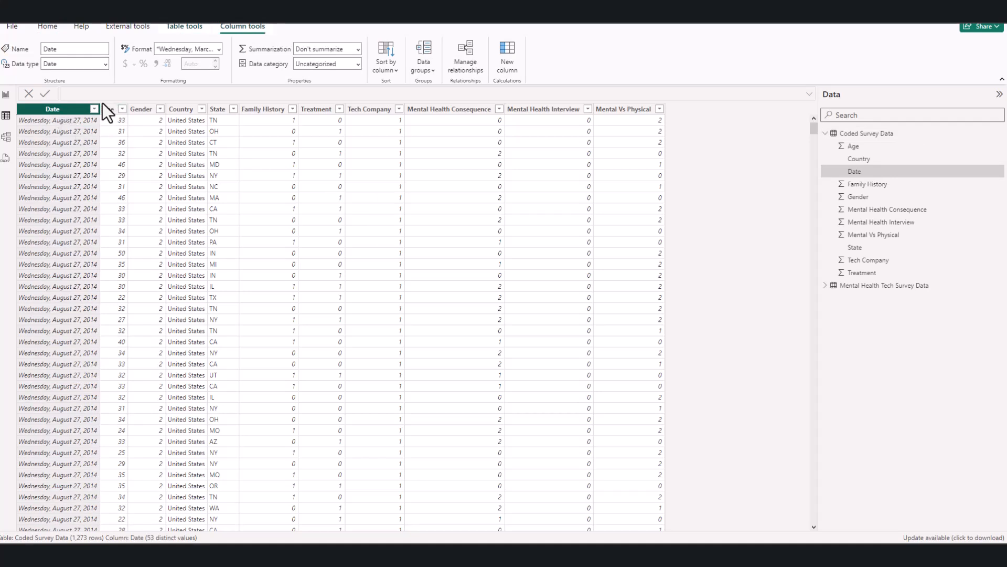
left_click_drag(100, 109, 150, 109)
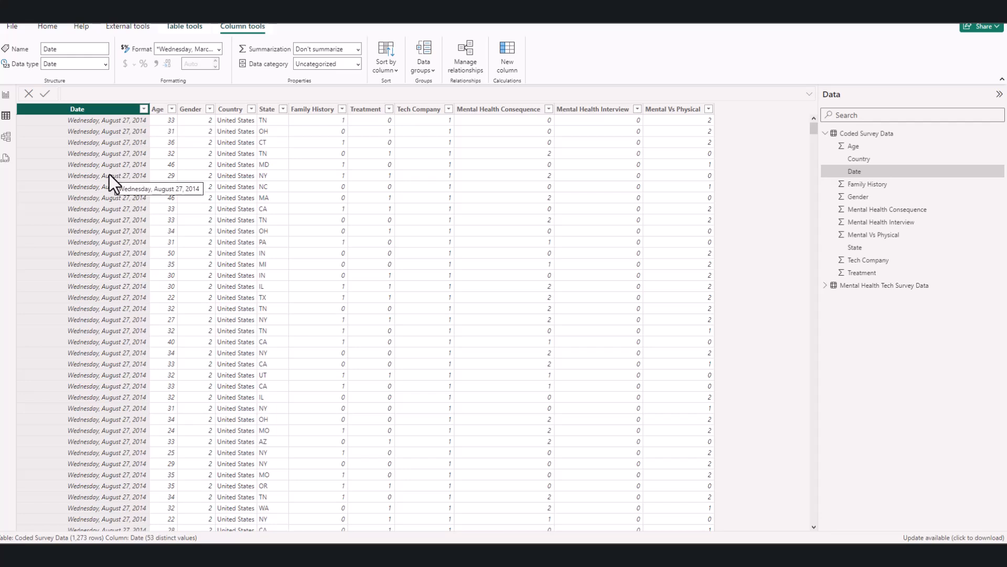
left_click_drag(149, 109, 89, 103)
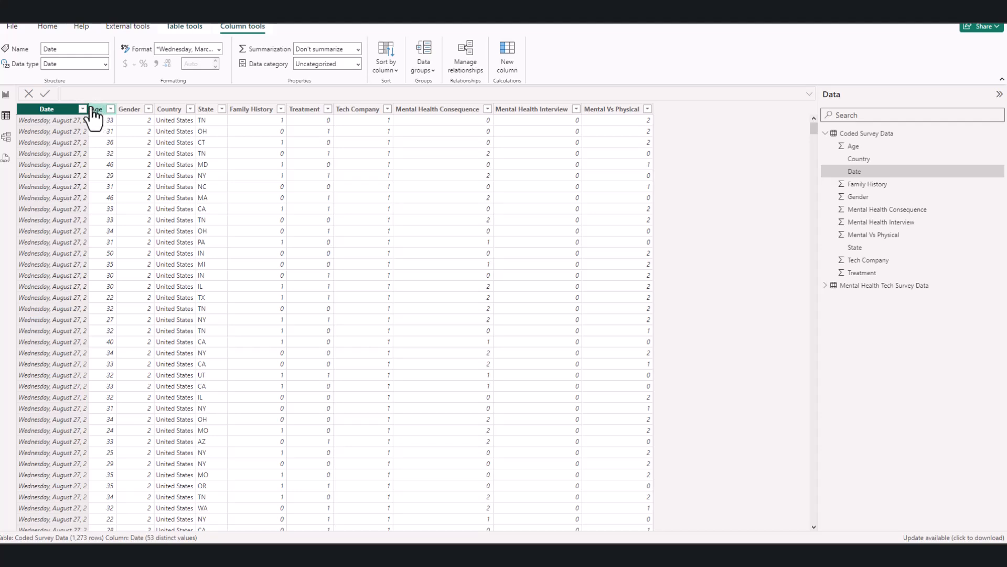
left_click_drag(88, 108, 151, 121)
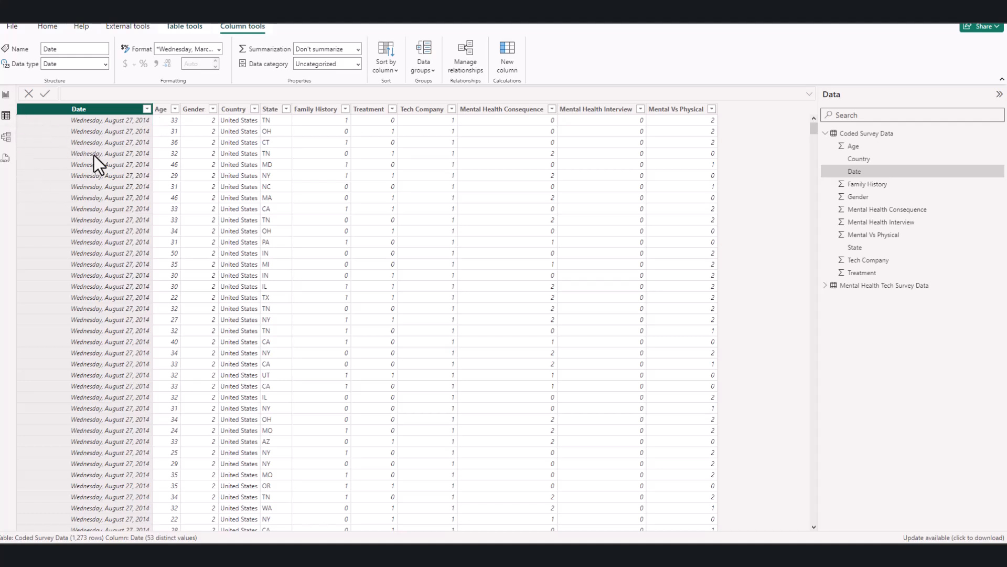
Return to the report view and select the Coded Survey Data table
left_click(5, 95)
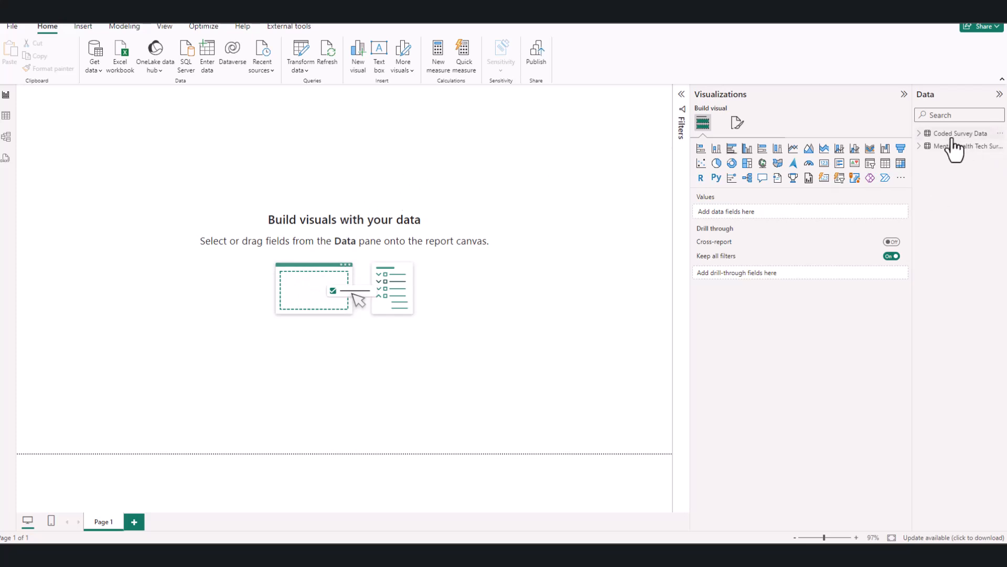
left_click(928, 136)
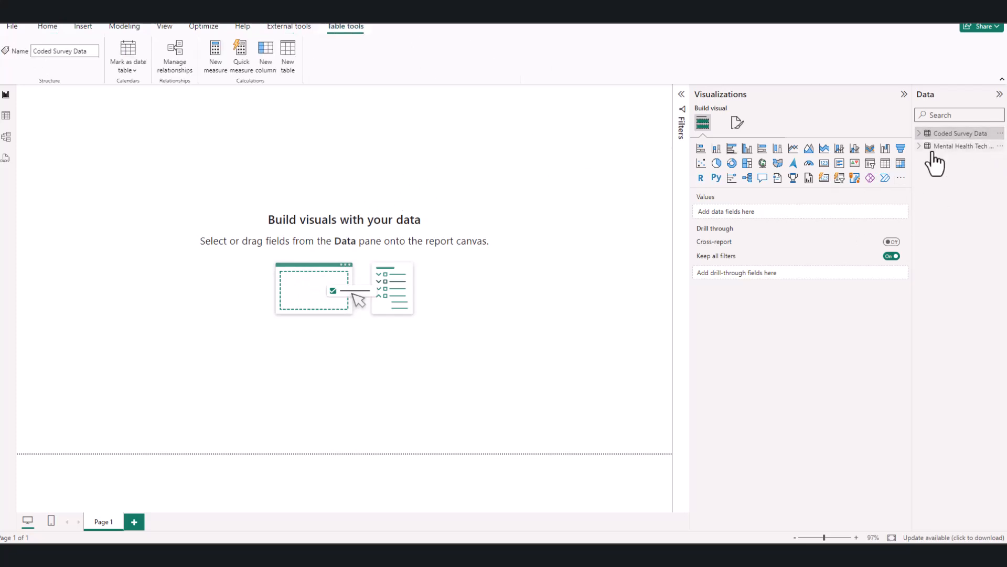
left_click(933, 147)
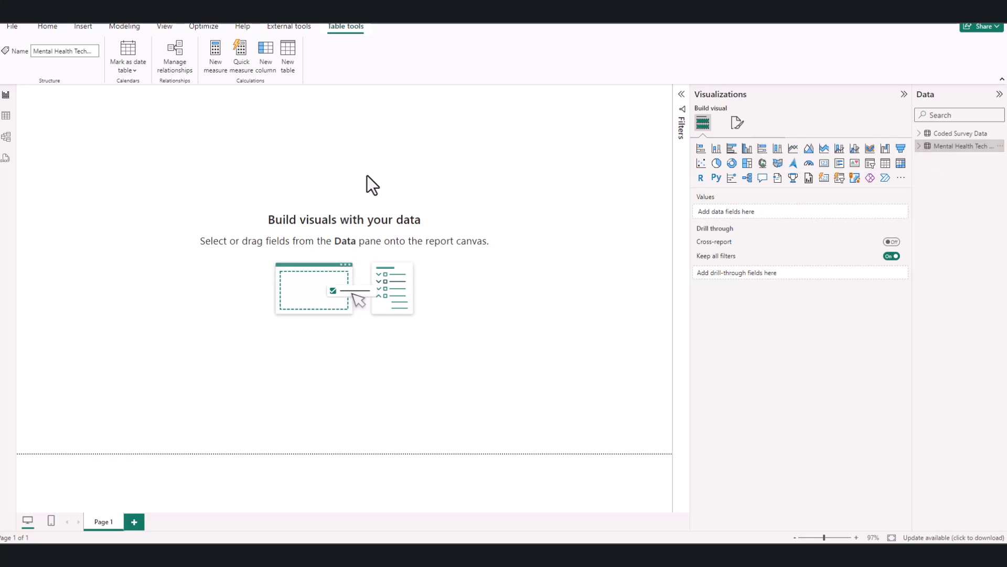
left_click(391, 175)
left_click(952, 133)
left_click(263, 188)
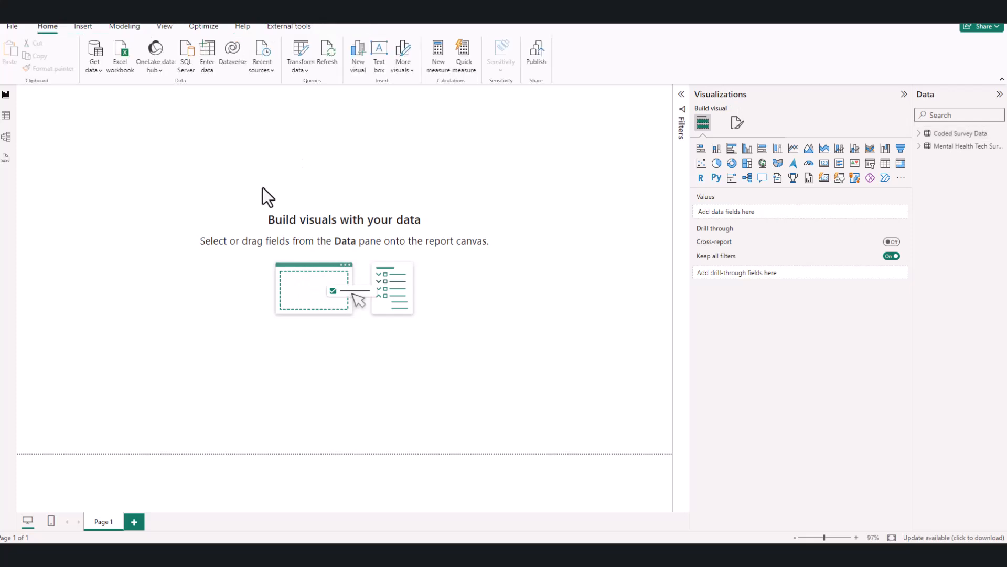
Add an empty matrix visual enlarged across most of Page 1, and expand the Coded Survey Data table to list its fields
left_click_drag(158, 169, 554, 365)
left_click(900, 163)
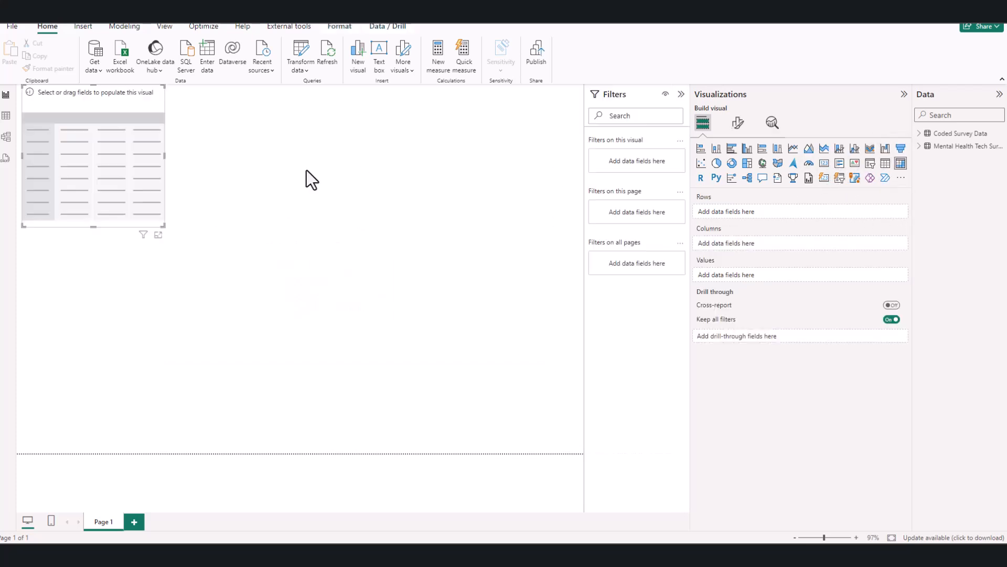
left_click(146, 207)
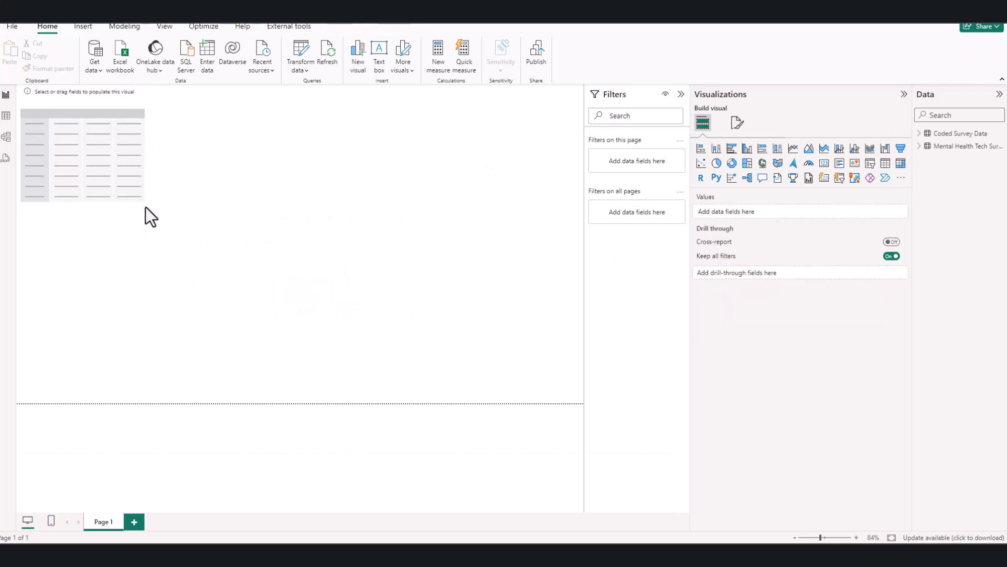
left_click(141, 204)
left_click_drag(144, 206, 509, 351)
left_click_drag(284, 154, 327, 183)
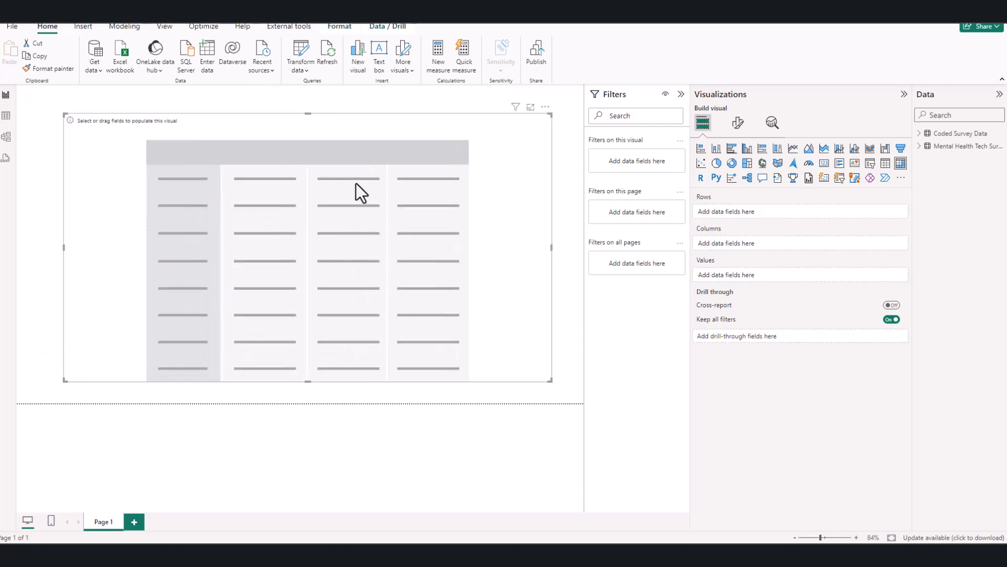
left_click(920, 134)
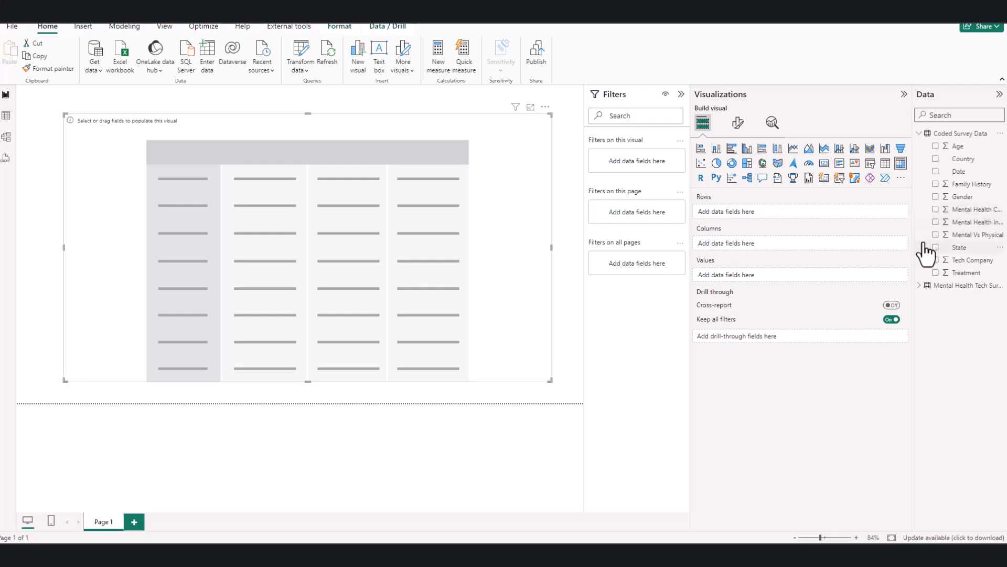
Try the Tech Company field of Coded Survey Data as the matrix's values and remove it again
left_click(936, 260)
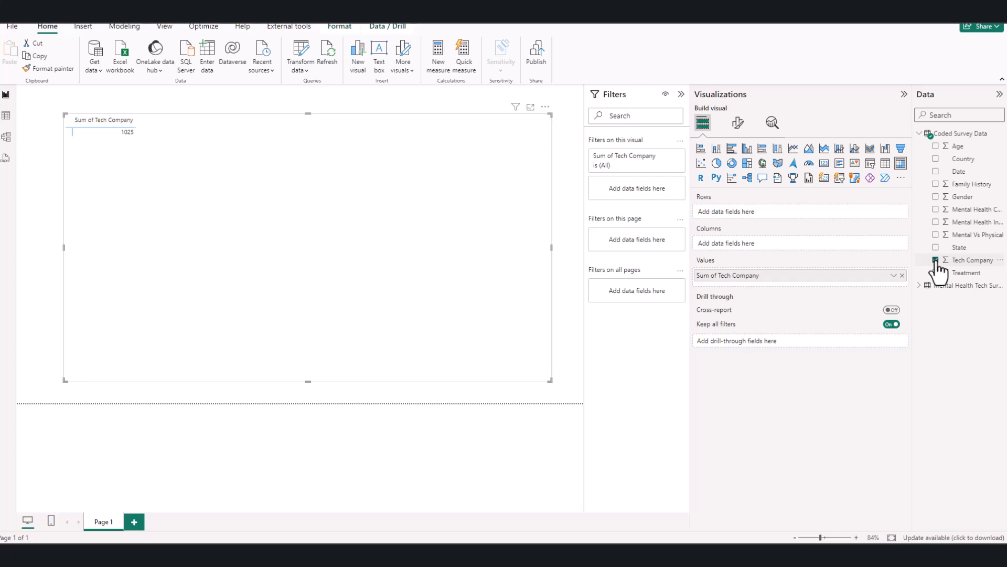
left_click(936, 260)
left_click(936, 260)
left_click(936, 259)
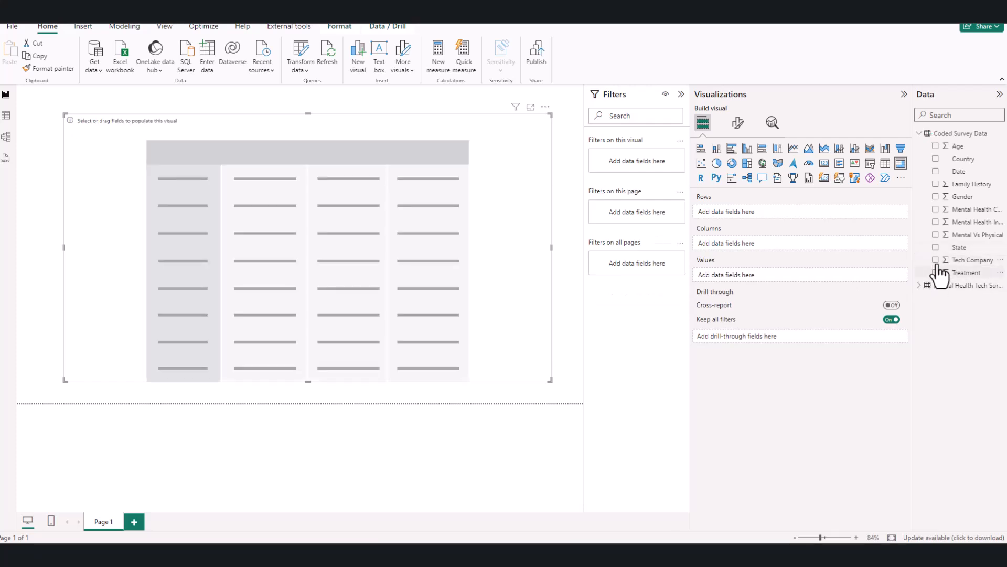
Add the State field as the matrix's rows and stretch the matrix down to the lower edge of the page
left_click(936, 247)
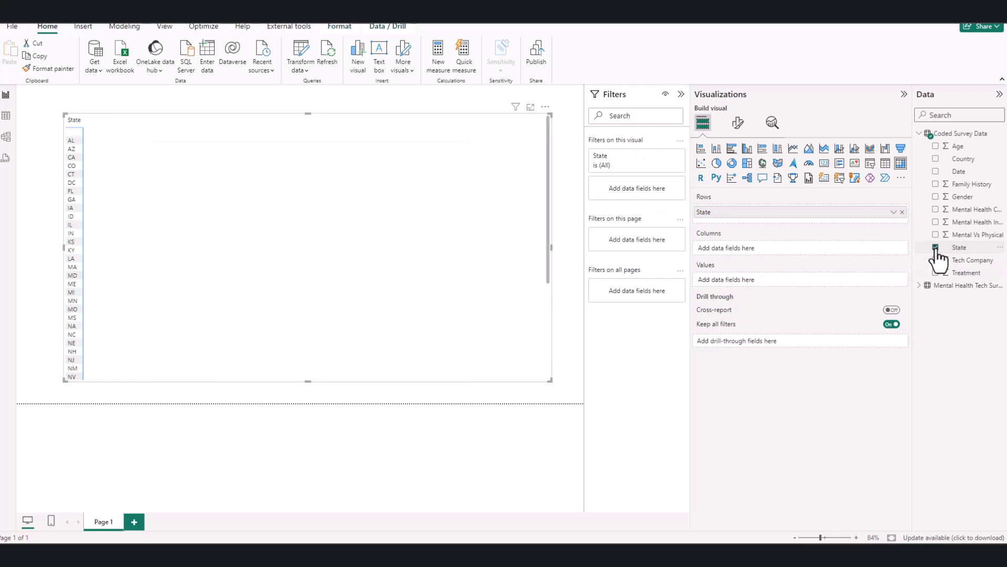
scroll(387, 277, "down", 5)
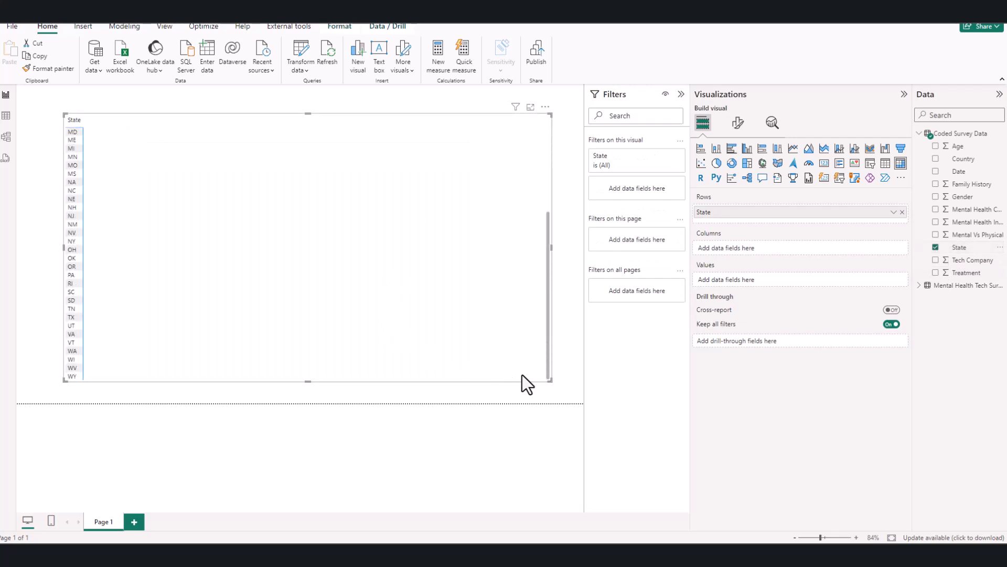
left_click_drag(546, 381, 552, 457)
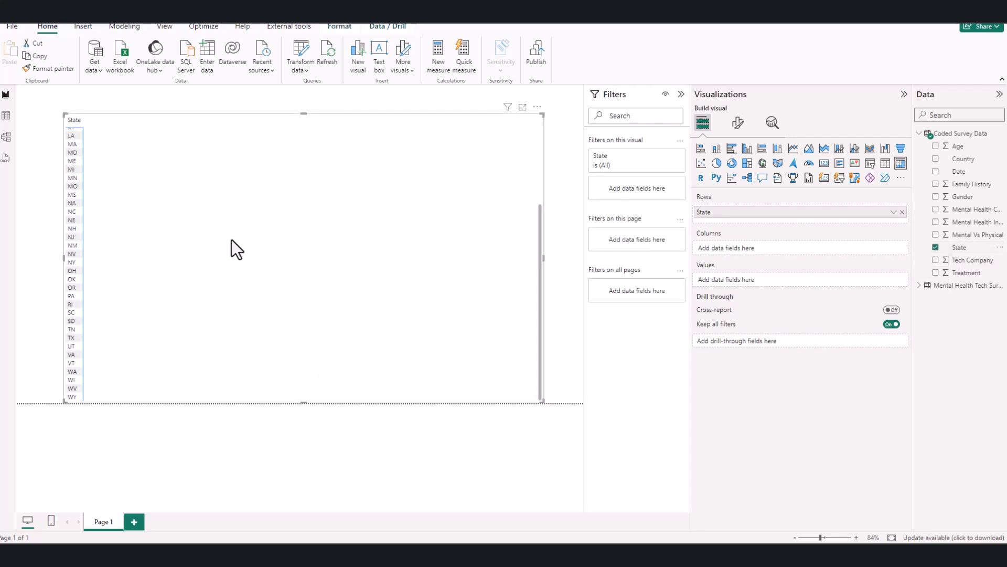
scroll(158, 195, "up", 5)
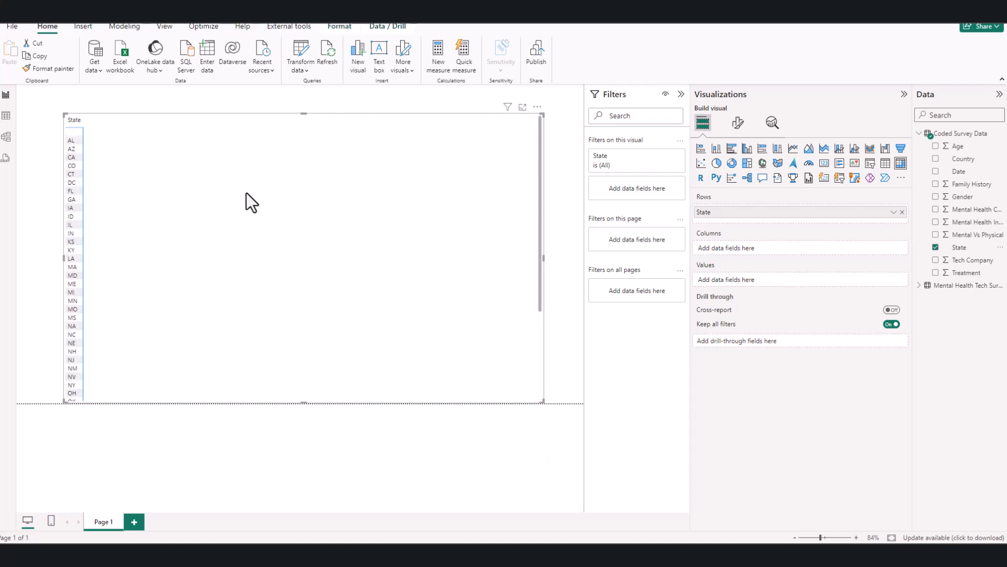
scroll(337, 257, "down", 2)
scroll(314, 294, "up", 2)
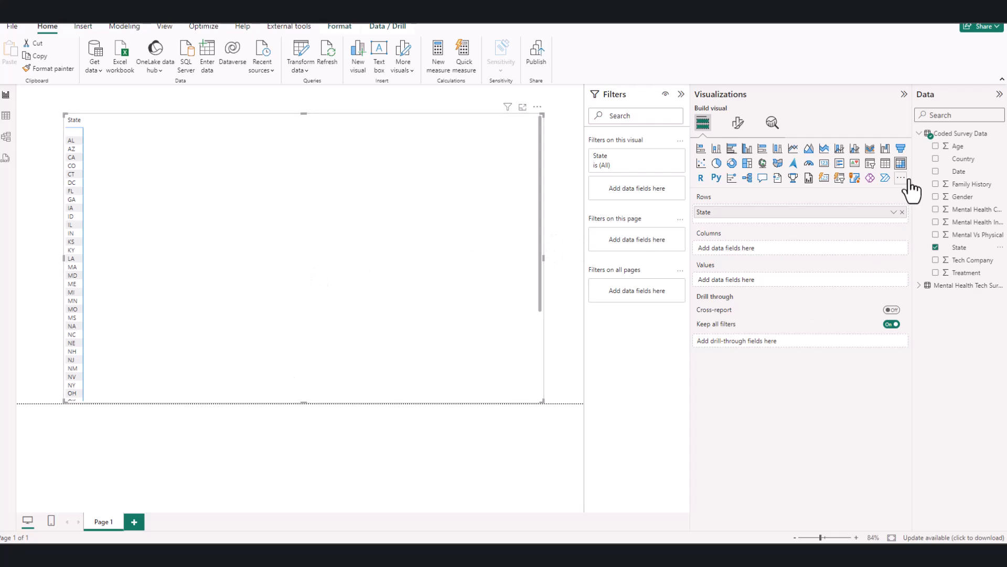
Widen the field list enough for full field names and add Gender to the matrix as summed values
left_click_drag(912, 171, 717, 192)
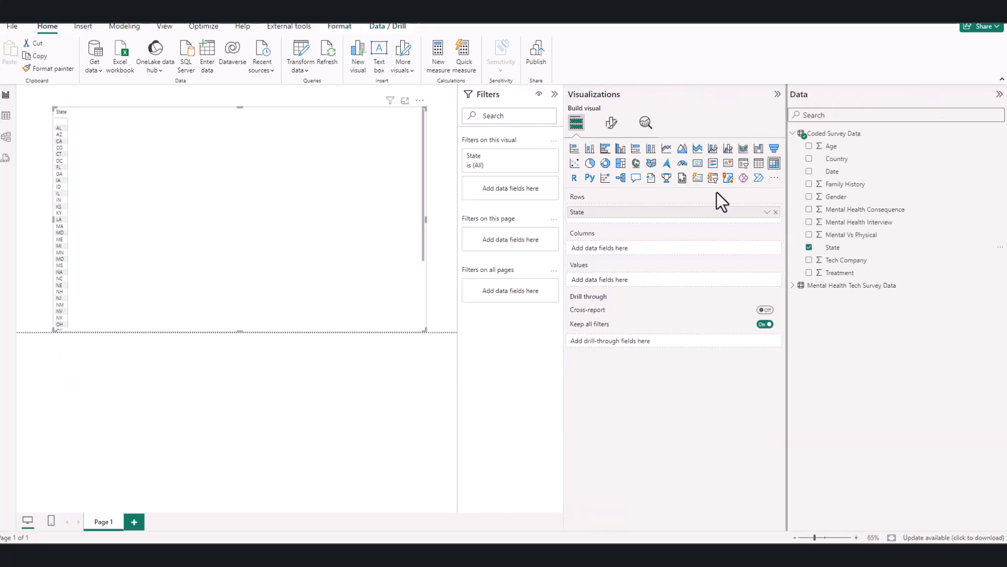
scroll(241, 174, "down", 8)
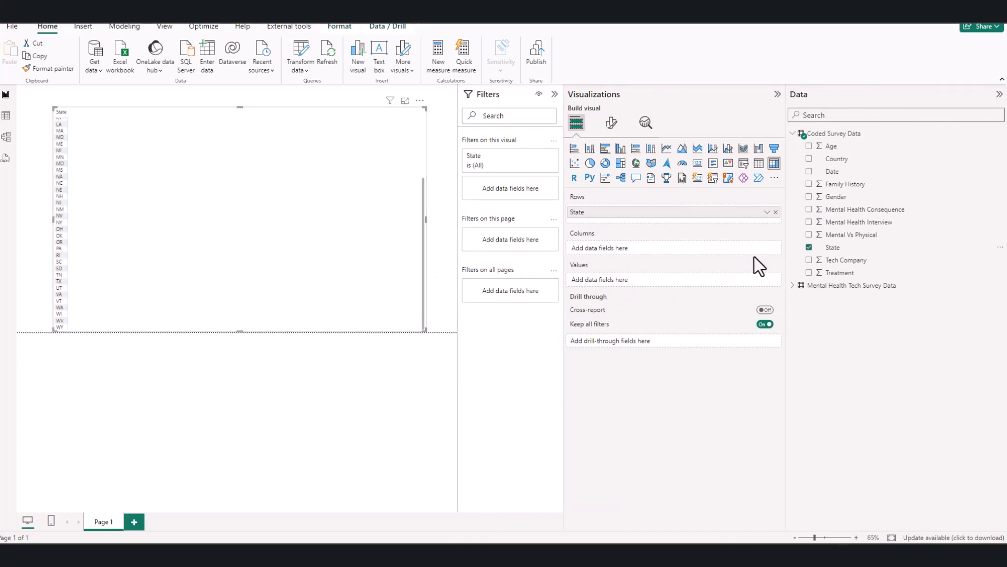
left_click(809, 196)
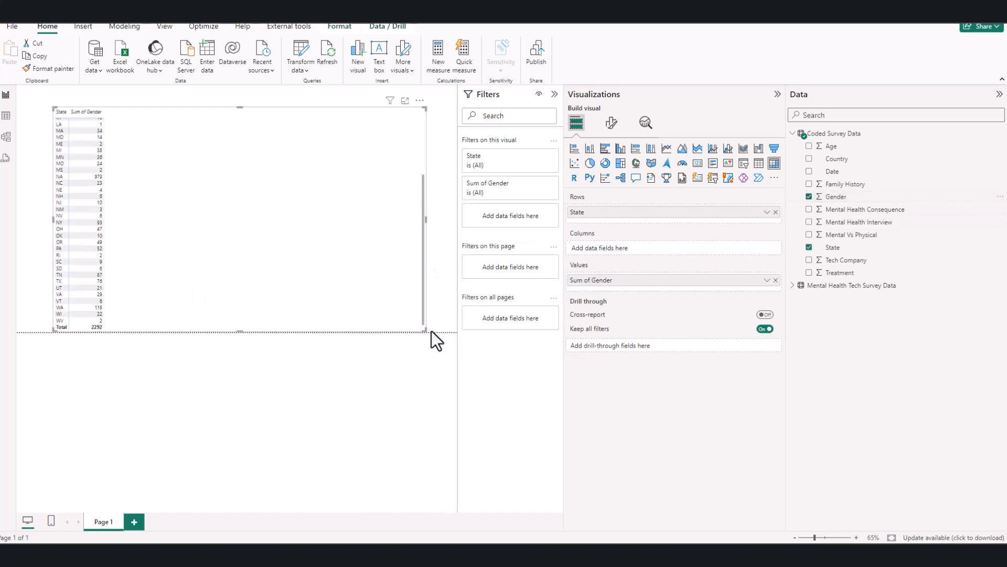
scroll(384, 206, "up", 8)
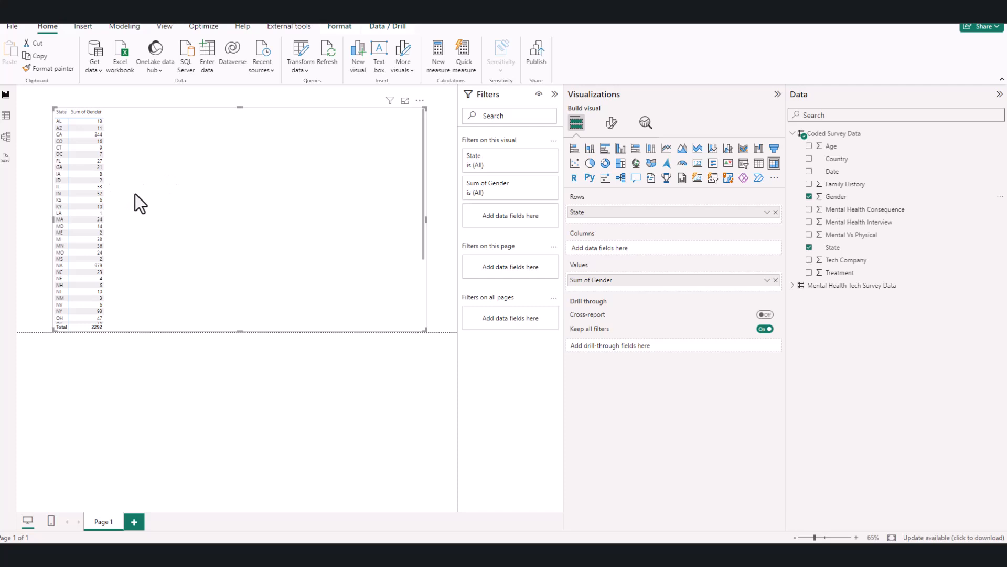
Add Country to the matrix columns and place it above State in the matrix rows
left_click(811, 160)
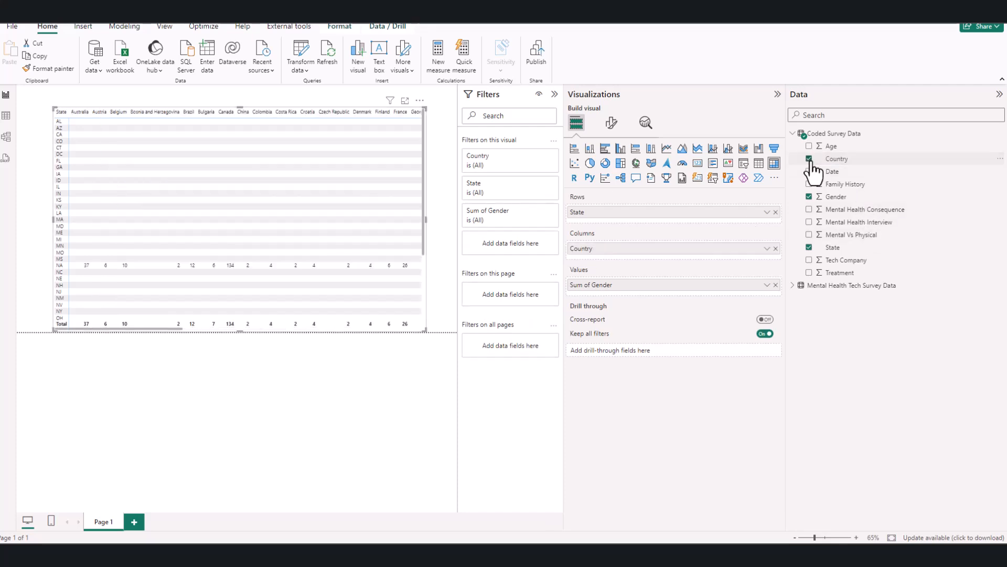
left_click(810, 159)
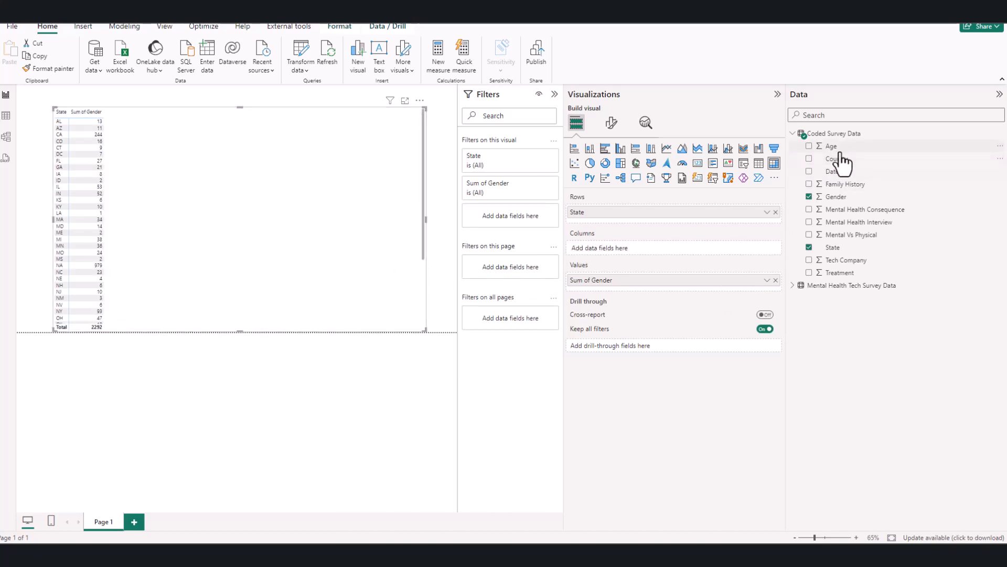
left_click(809, 159)
left_click_drag(834, 159, 616, 209)
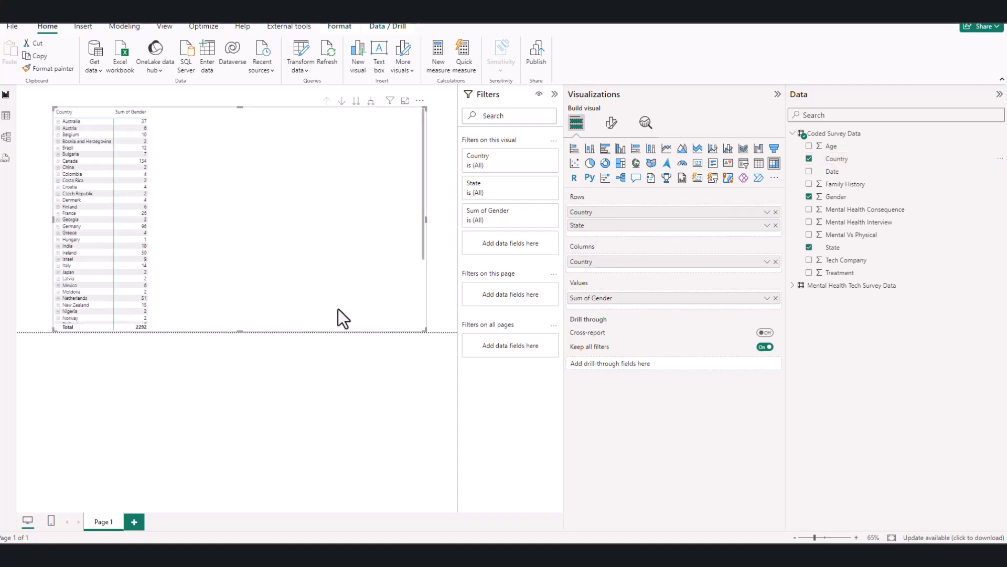
Remove State from the matrix rows, leaving Country as the only row field
scroll(322, 241, "down", 5)
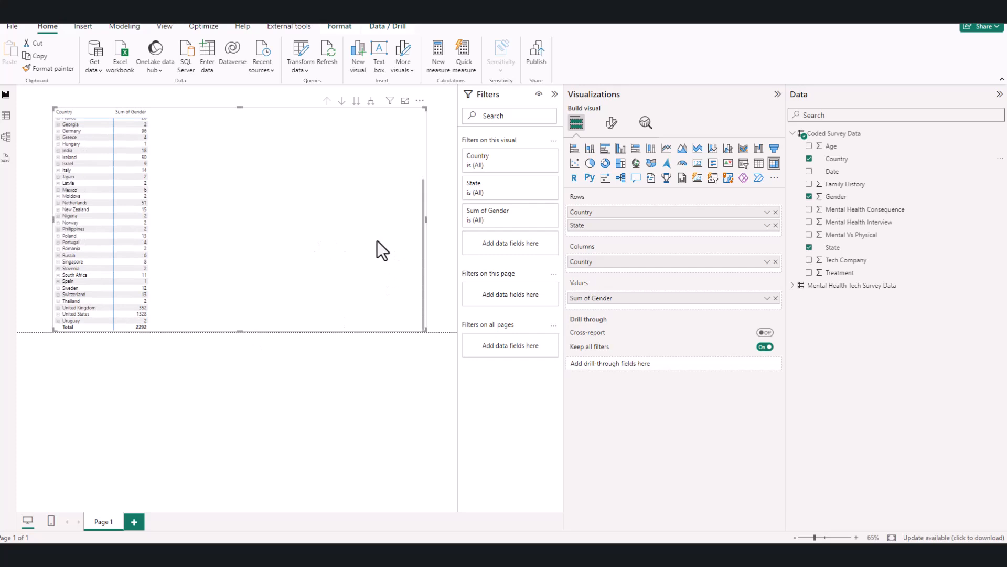
left_click(776, 226)
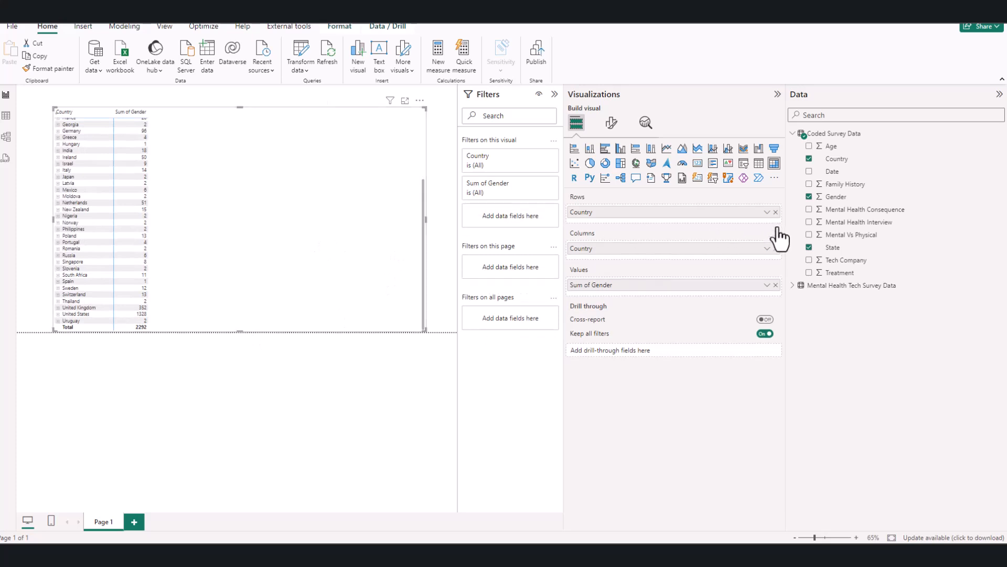
scroll(204, 239, "up", 5)
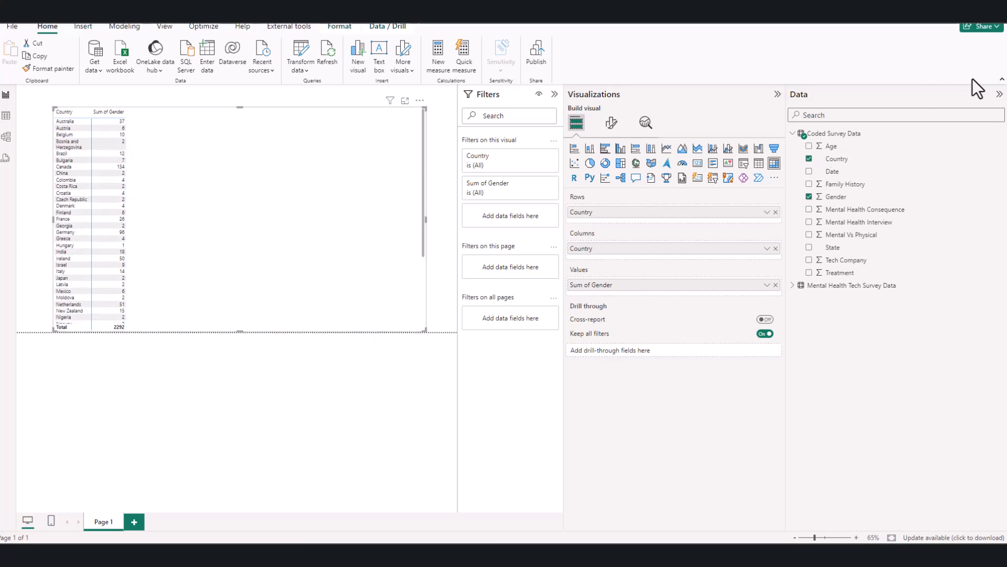
Collapse the Data and Filters panes and zoom the report page to 181%
left_click(997, 96)
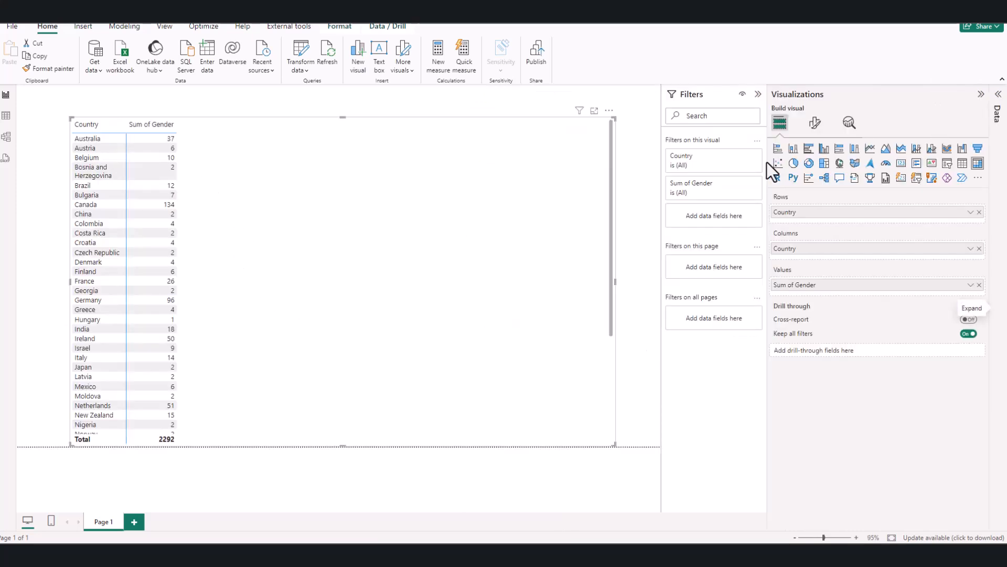
left_click(749, 95)
scroll(591, 266, "down", 3)
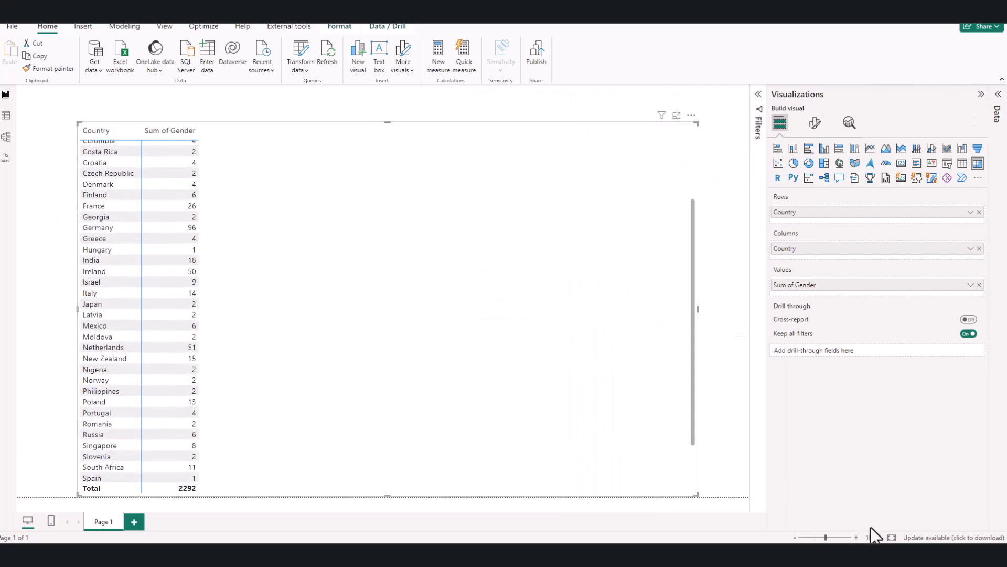
left_click(839, 538)
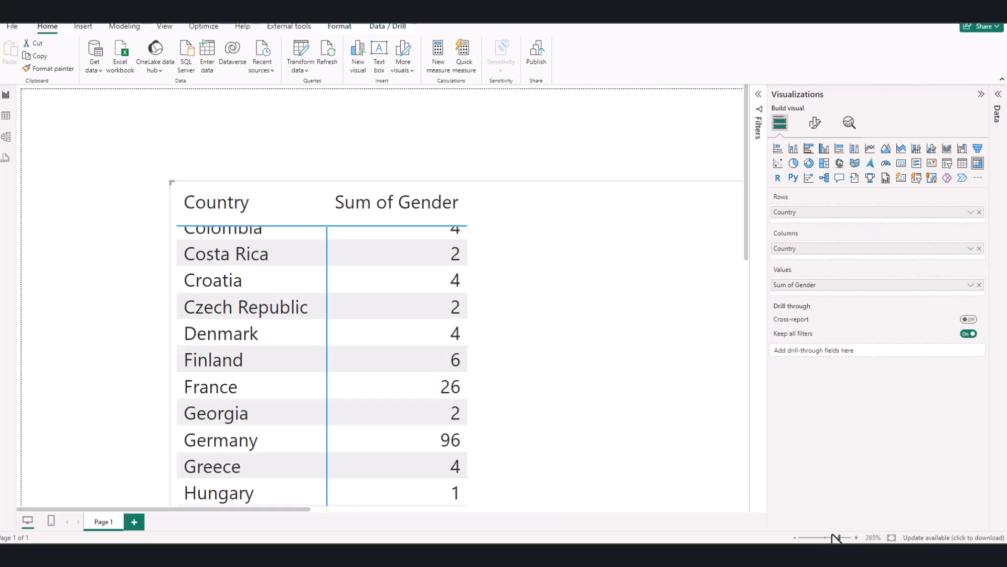
left_click_drag(836, 537, 832, 537)
Sort the country matrix by Sum of Gender in descending order
scroll(377, 278, "down", 3)
scroll(389, 269, "up", 5)
scroll(292, 196, "up", 2)
scroll(294, 273, "down", 10)
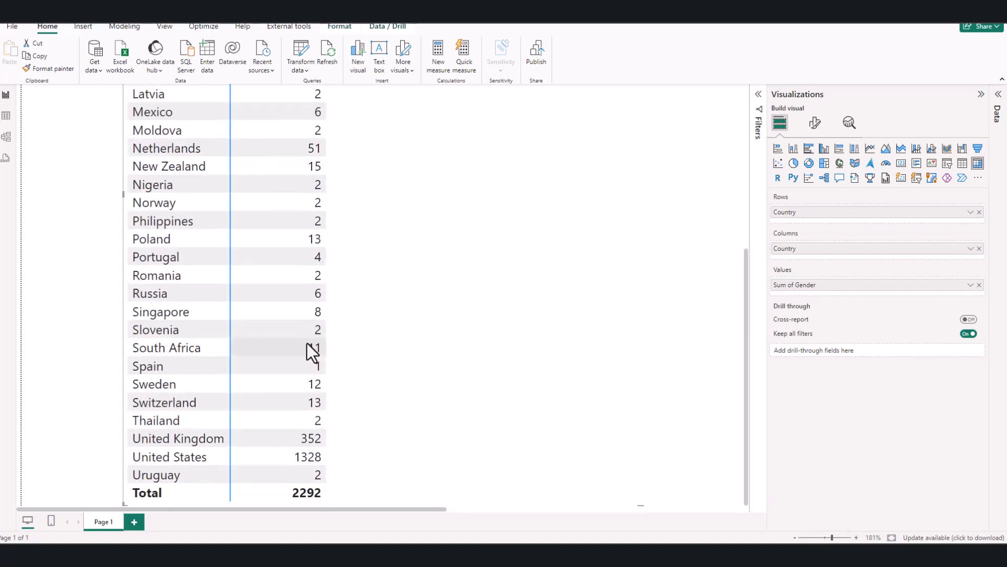
scroll(293, 311, "up", 10)
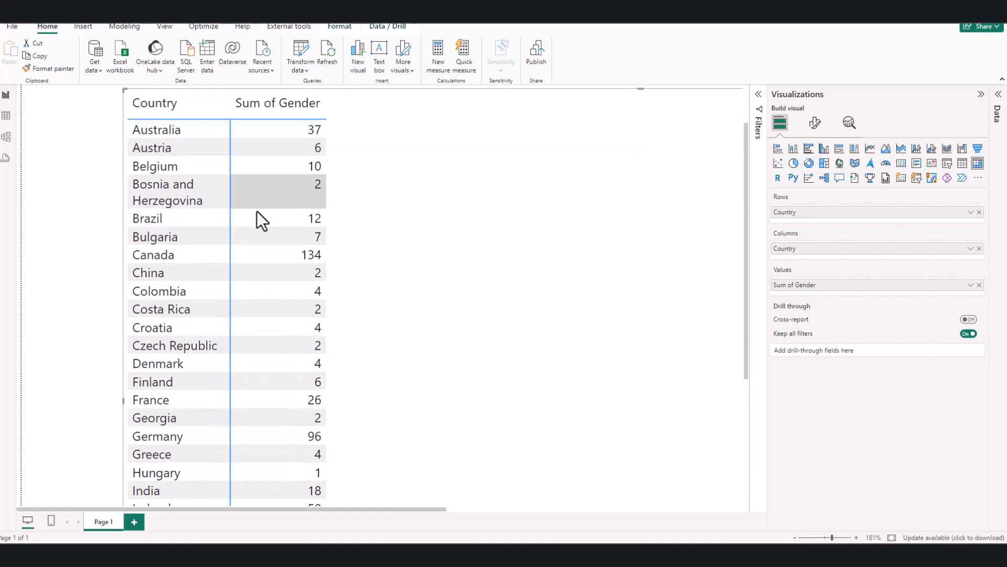
left_click(268, 108)
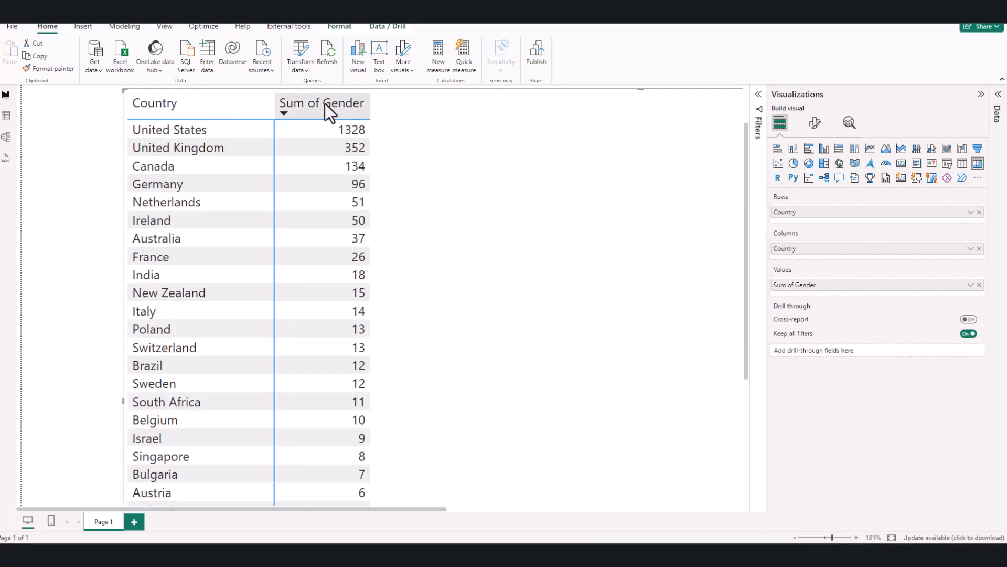
left_click(325, 103)
scroll(322, 188, "up", 2)
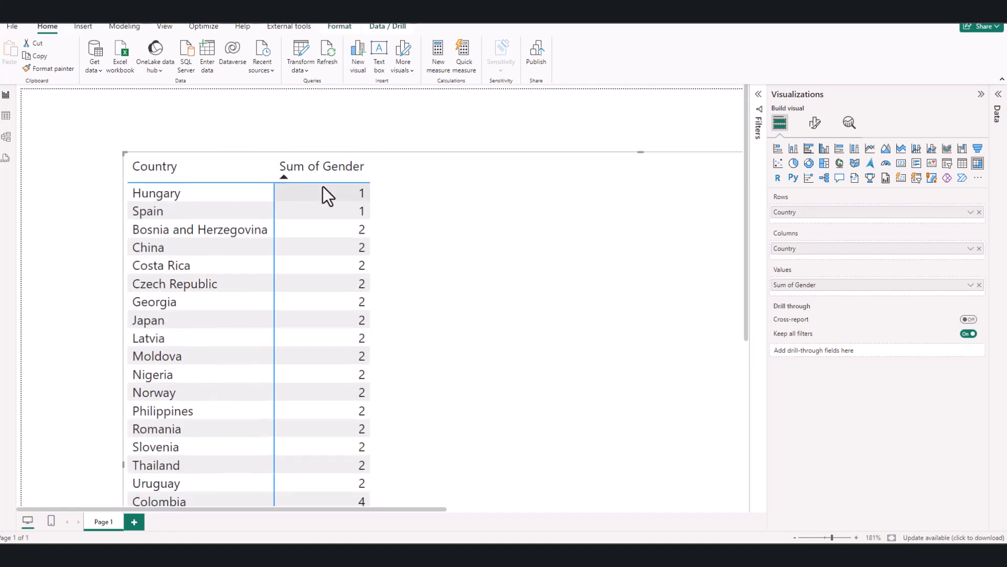
scroll(325, 209, "down", 5)
left_click(282, 172)
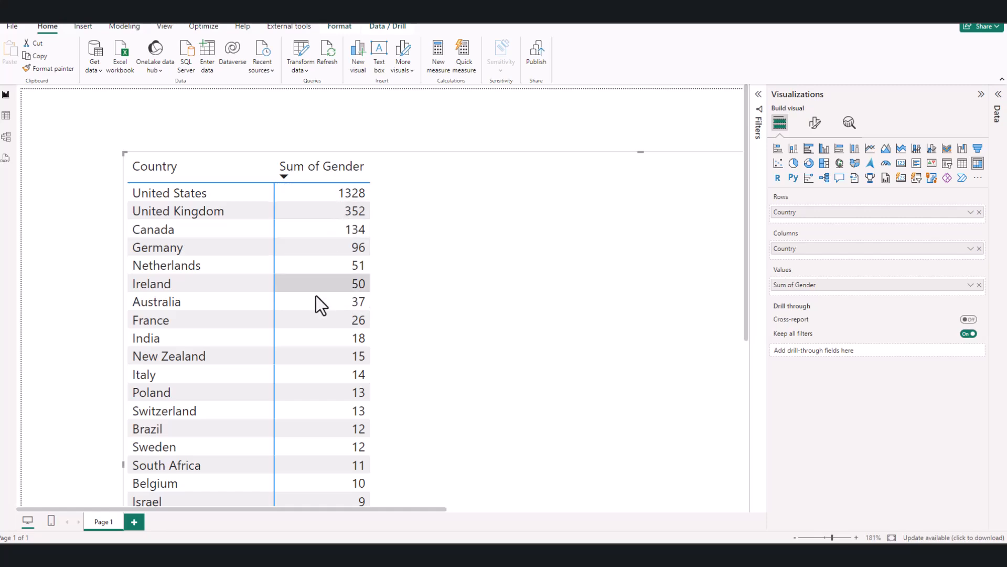
Examine the ranked Sum of Gender values by country, from the highest down to the total row
scroll(357, 336, "down", 5)
scroll(336, 304, "down", 10)
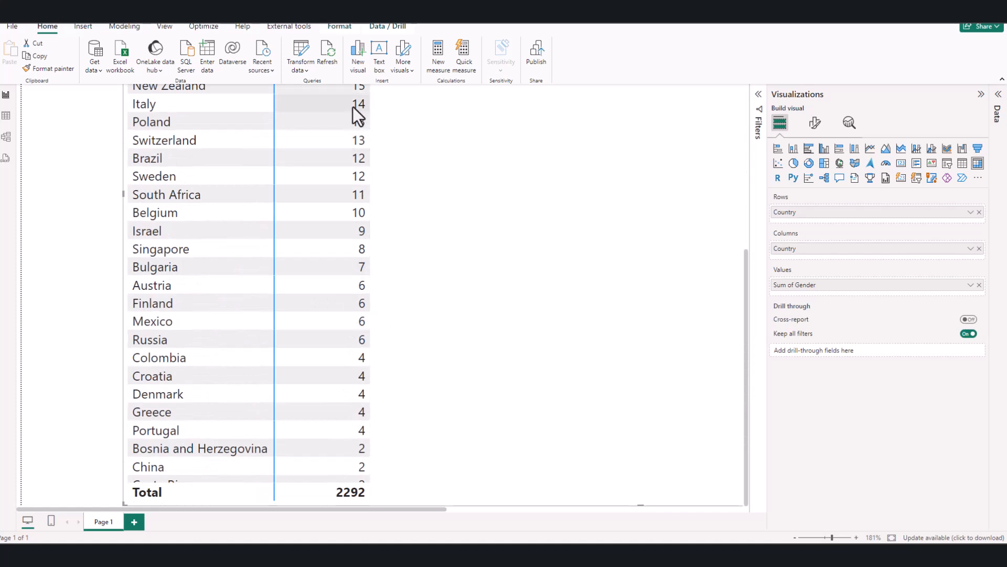
scroll(372, 315, "up", 8)
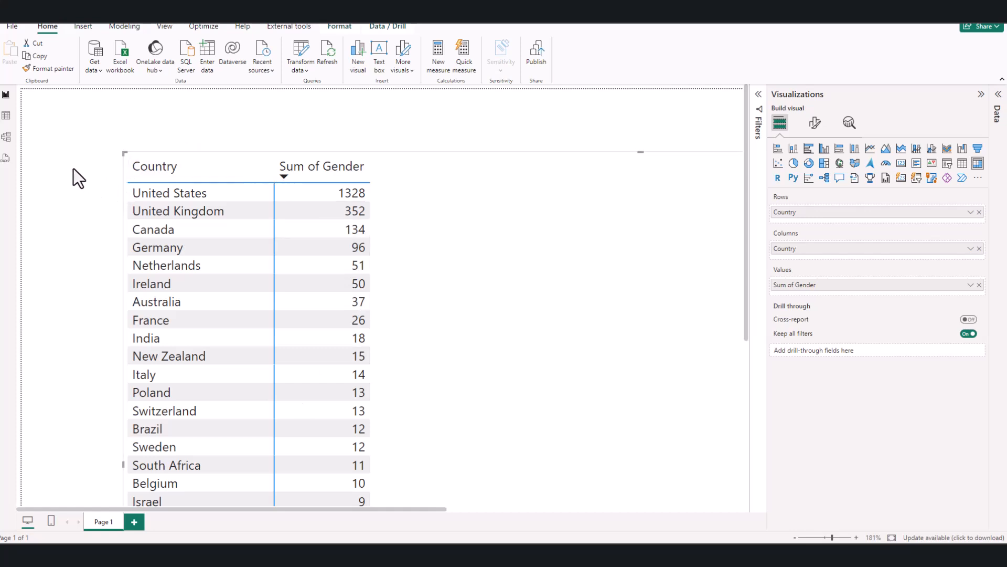
left_click_drag(69, 156, 514, 349)
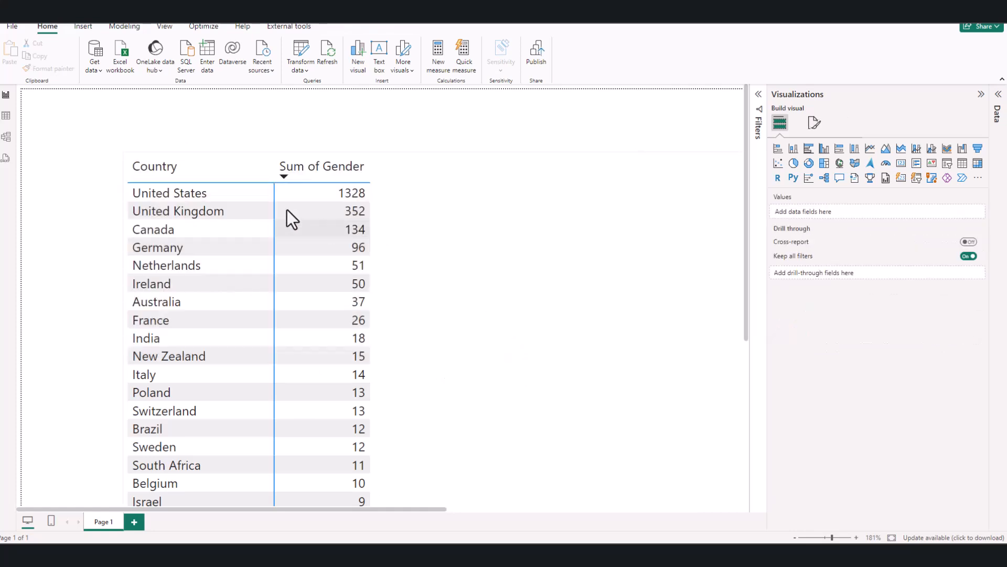
left_click_drag(121, 137, 404, 332)
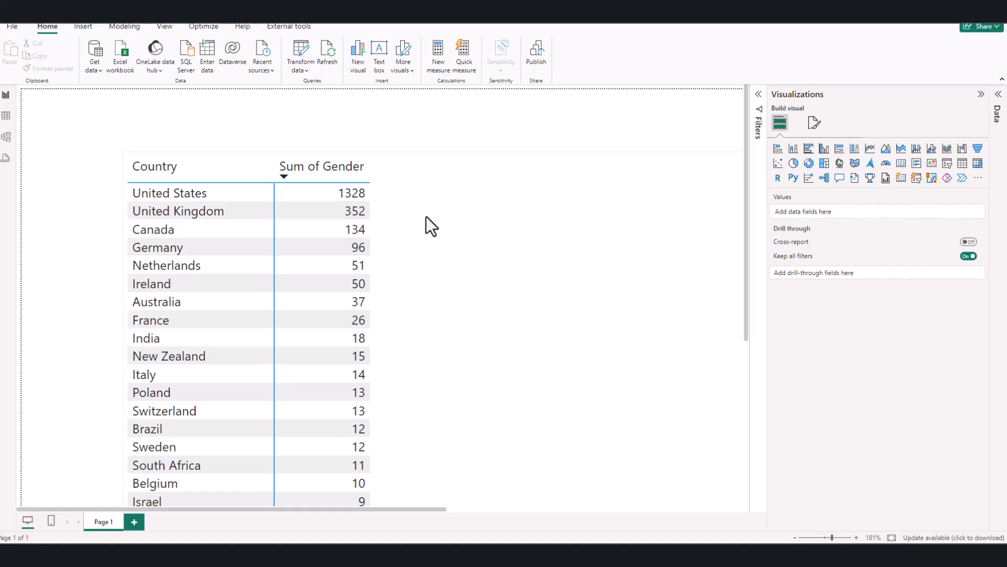
Select Canada's Sum of Gender cell, reopen the Data pane and add Family History to the matrix values
left_click(322, 235)
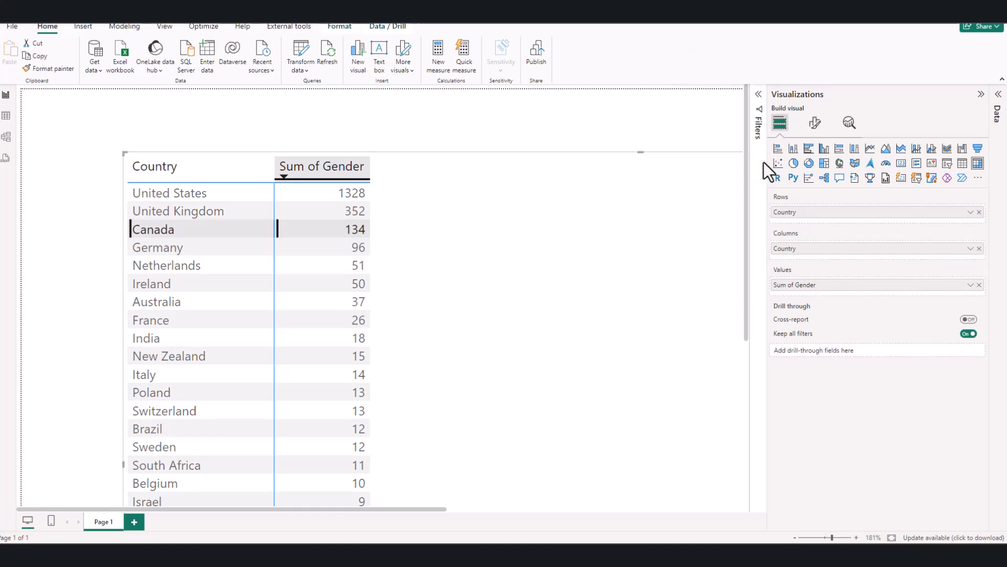
left_click(999, 98)
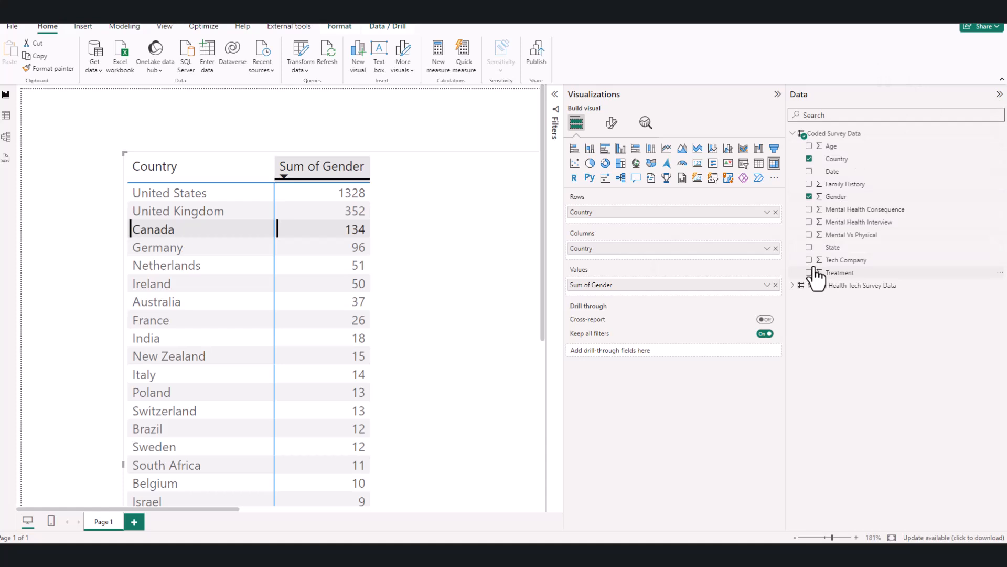
left_click(809, 185)
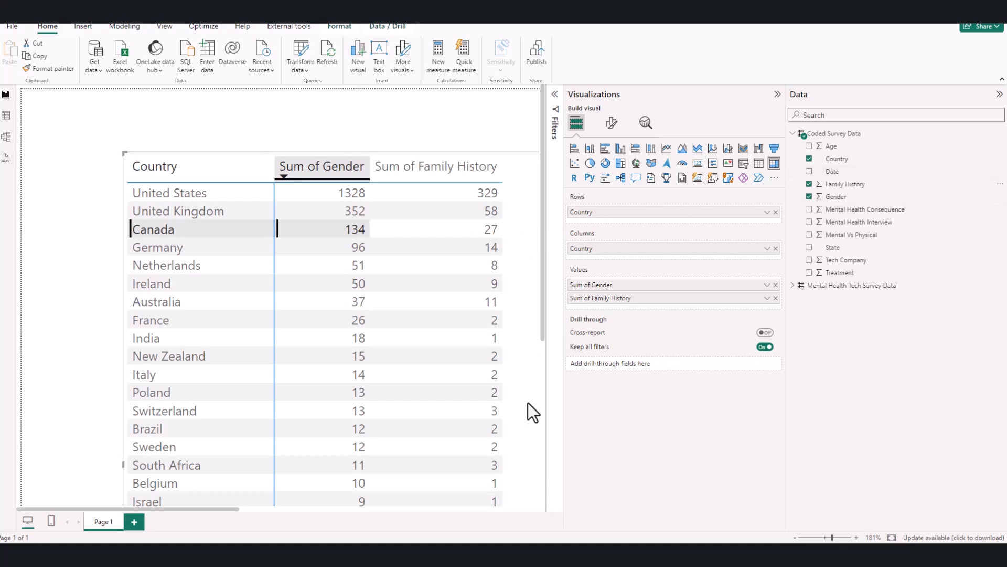
Compare the Sum of Gender and Sum of Family History values across the countries in the matrix
scroll(440, 264, "down", 5)
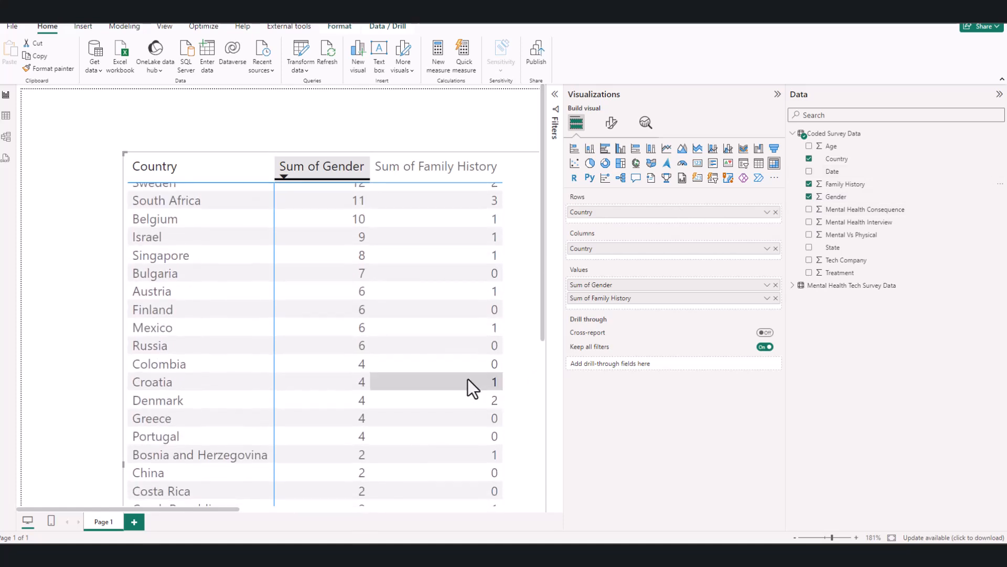
scroll(468, 379, "up", 5)
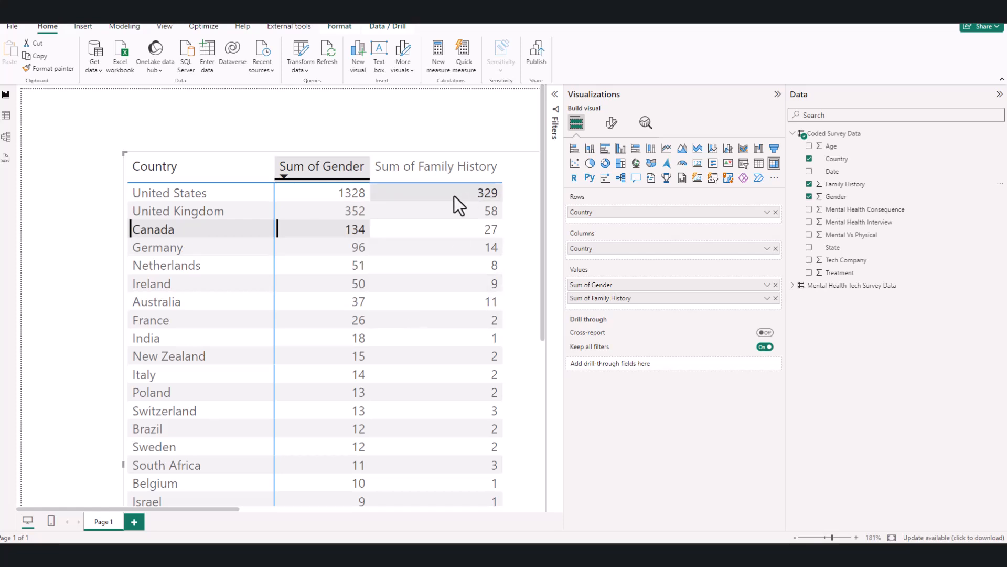
scroll(310, 296, "down", 2)
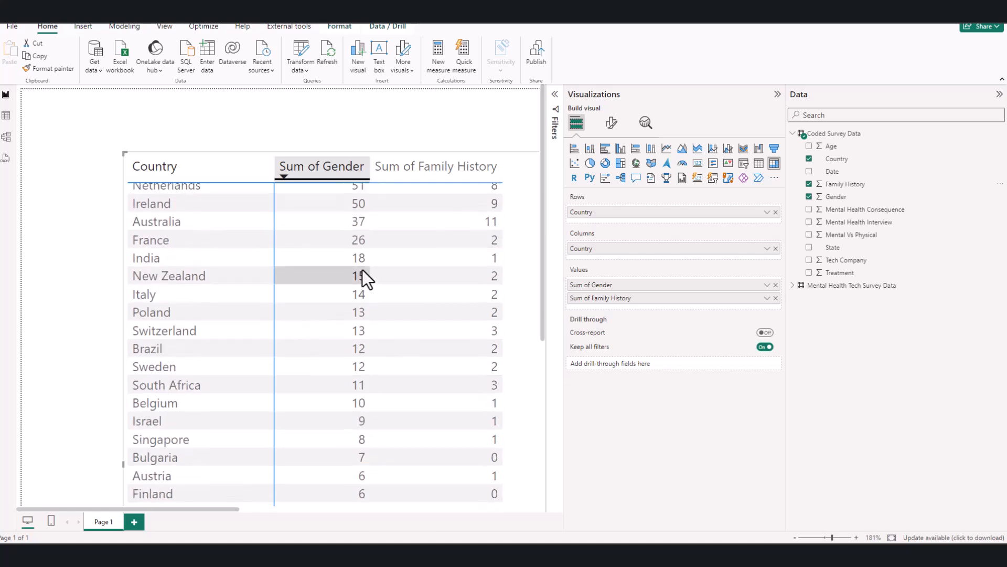
scroll(363, 270, "up", 2)
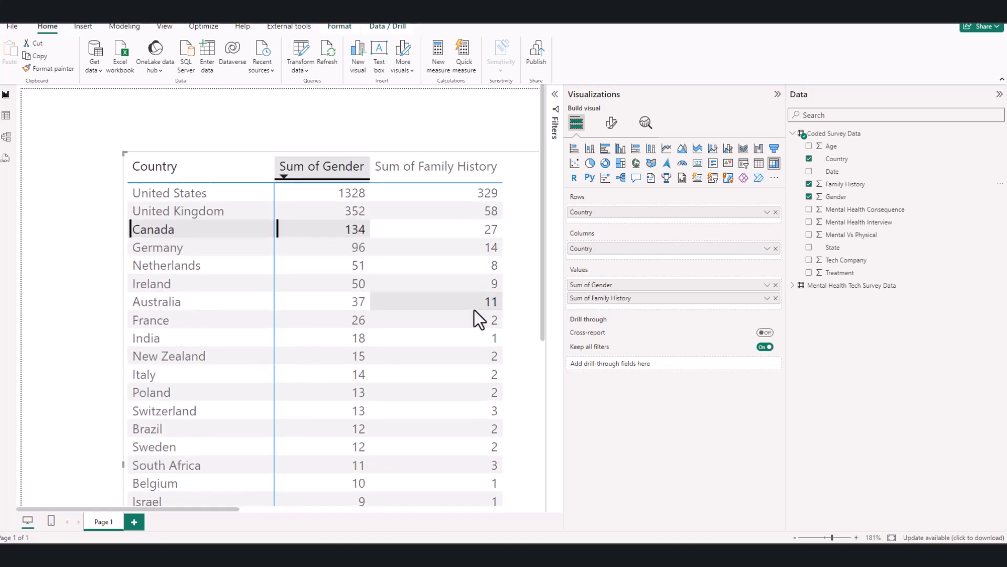
scroll(476, 300, "down", 5)
scroll(478, 302, "up", 5)
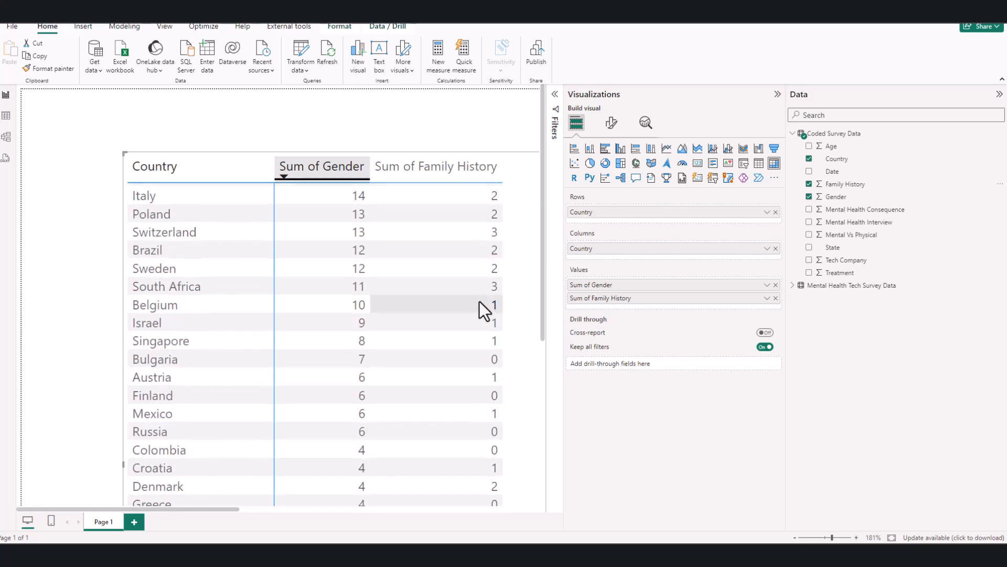
scroll(475, 288, "down", 5)
scroll(471, 275, "up", 5)
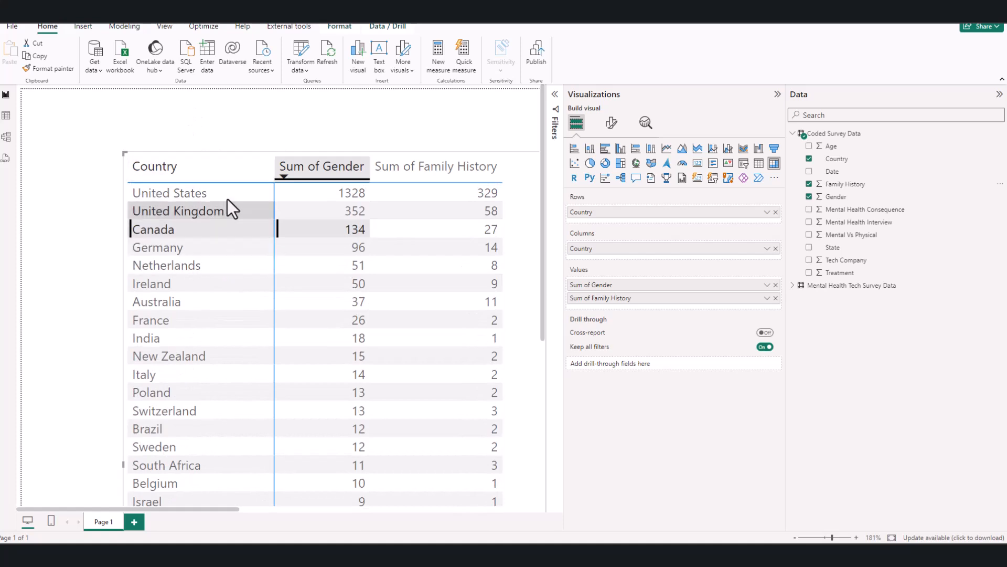
Sort the matrix by Country, replace Country with Date in the rows and review the listed dates
left_click(229, 166)
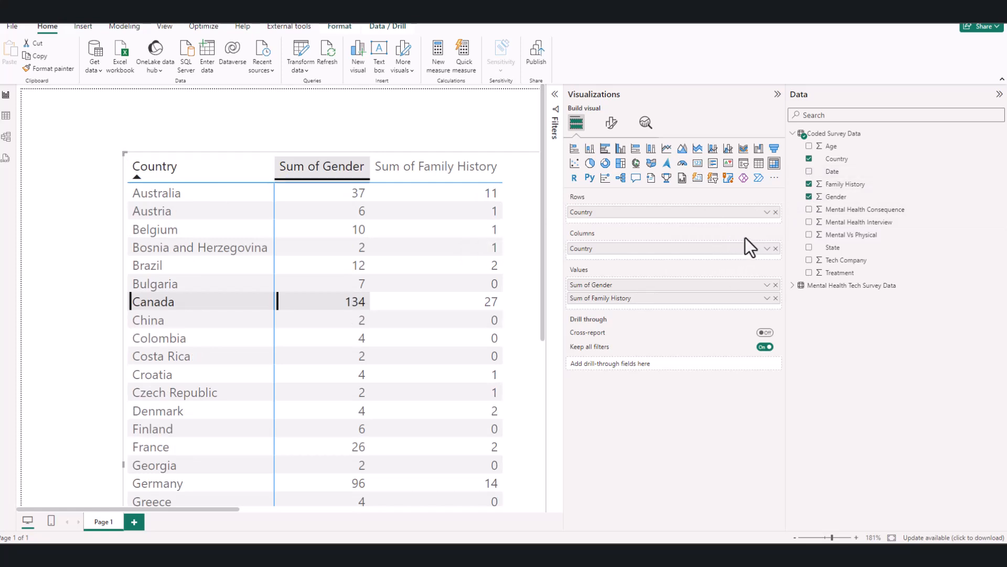
left_click(776, 212)
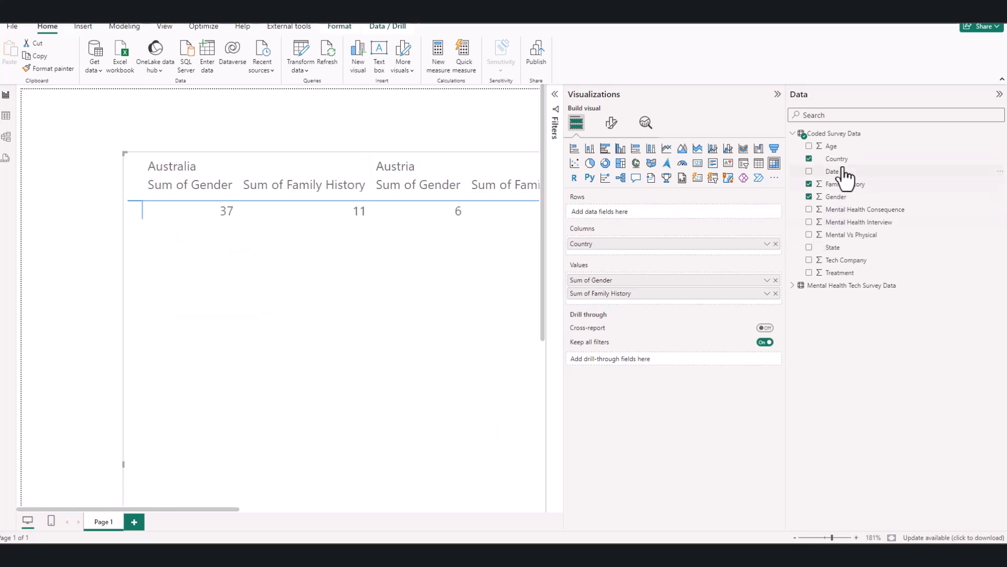
left_click_drag(833, 172, 631, 215)
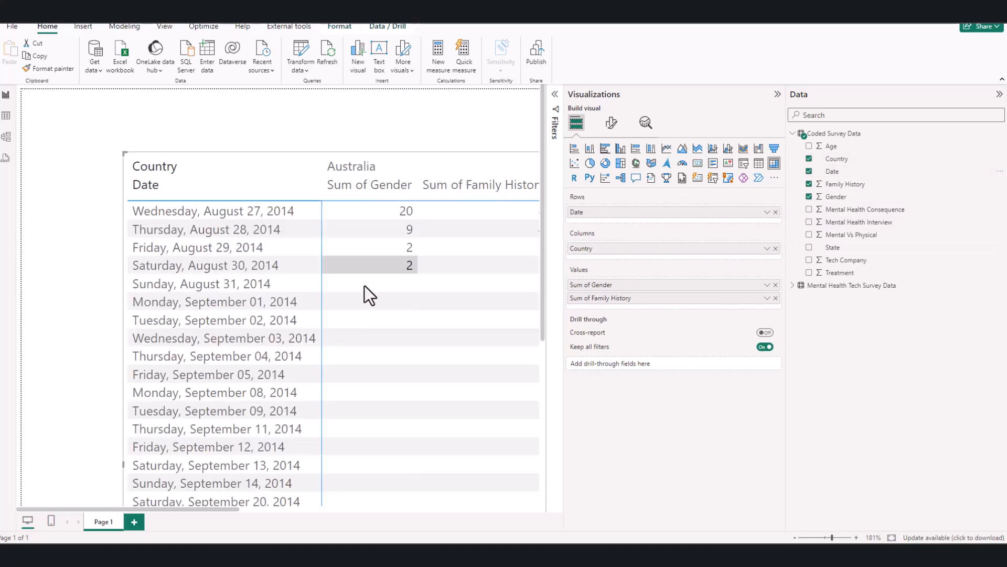
scroll(226, 314, "down", 10)
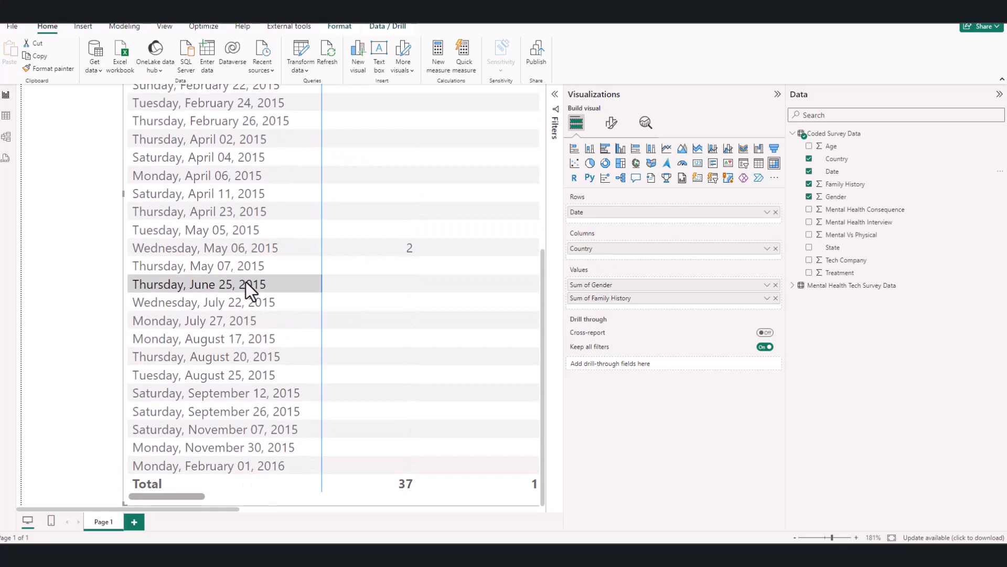
scroll(245, 281, "up", 10)
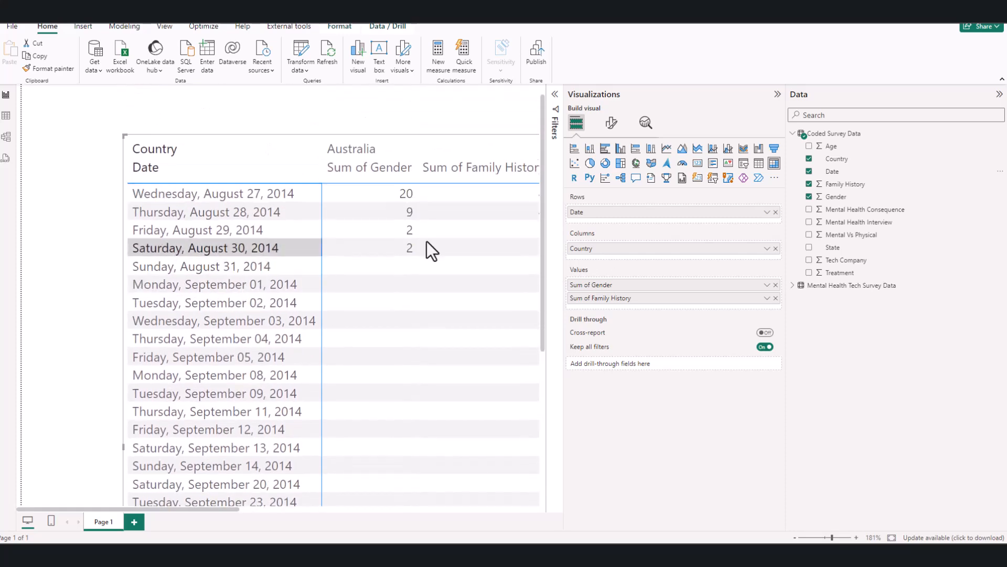
Check the options of the Date row field and collapse the Visualizations pane to widen the matrix view
left_click(765, 213)
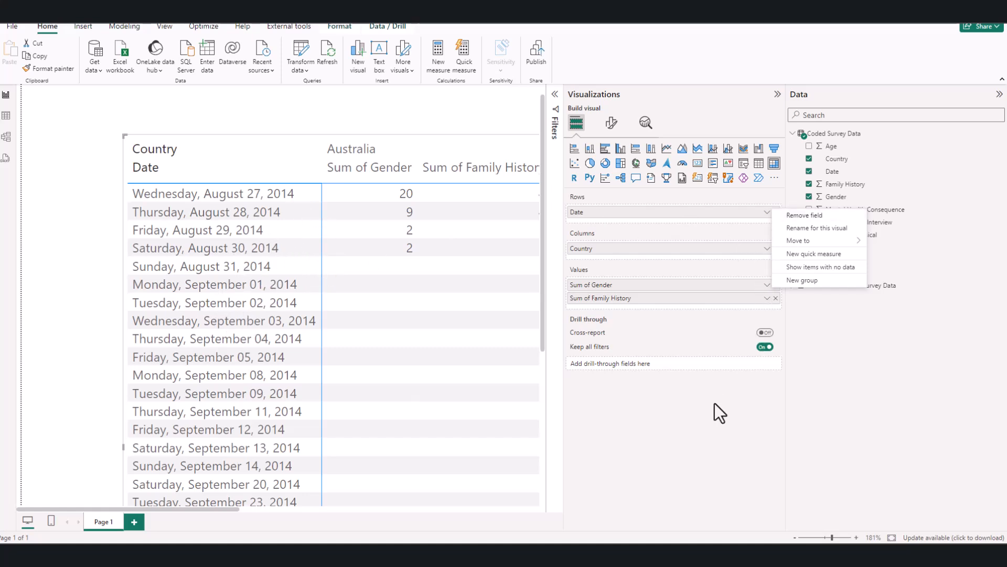
left_click(694, 419)
scroll(379, 235, "down", 2)
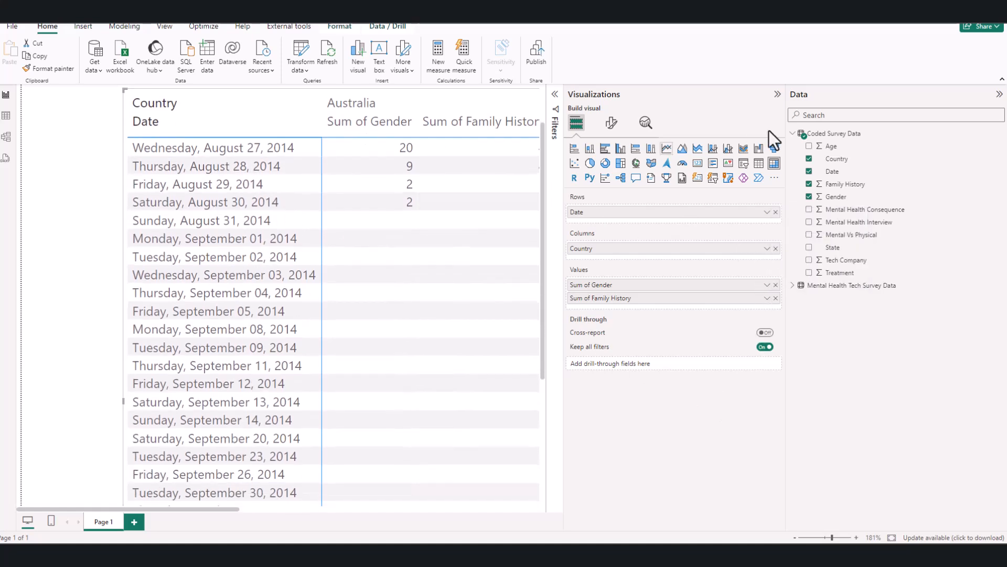
left_click(778, 95)
scroll(326, 243, "up", 3)
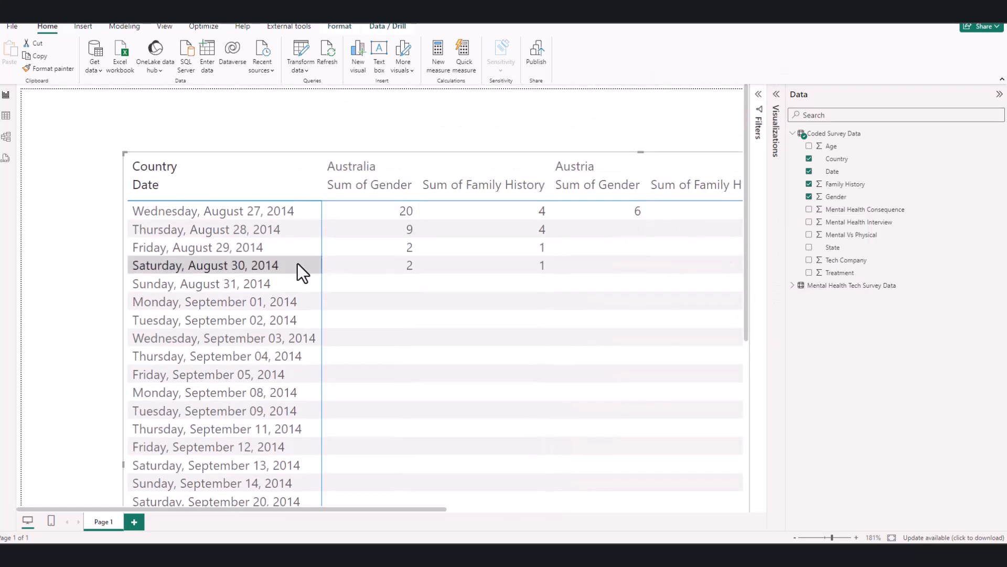
Review the dates listed in the matrix rows and remove the Date field from the matrix
scroll(257, 315, "down", 5)
scroll(290, 342, "up", 5)
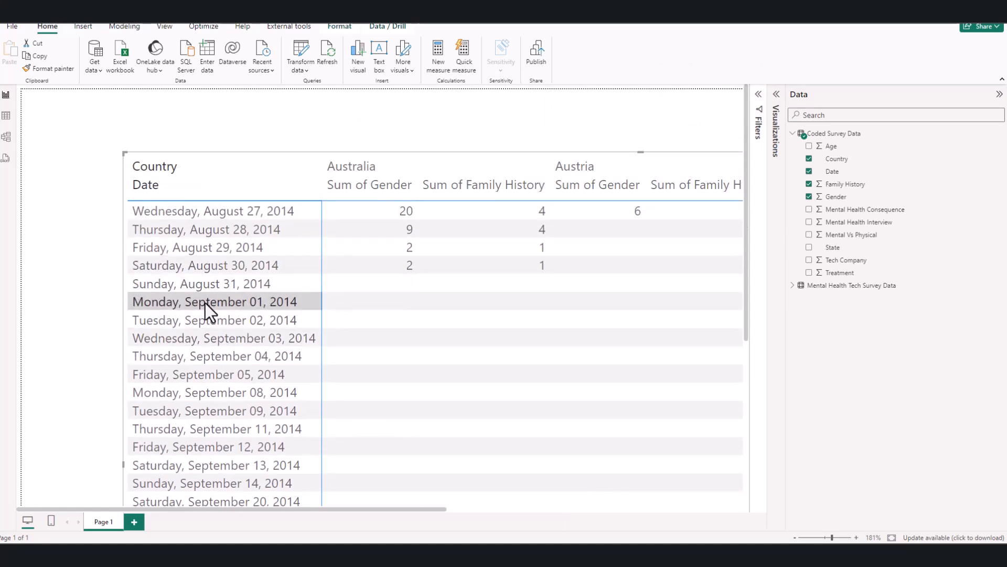
left_click(809, 172)
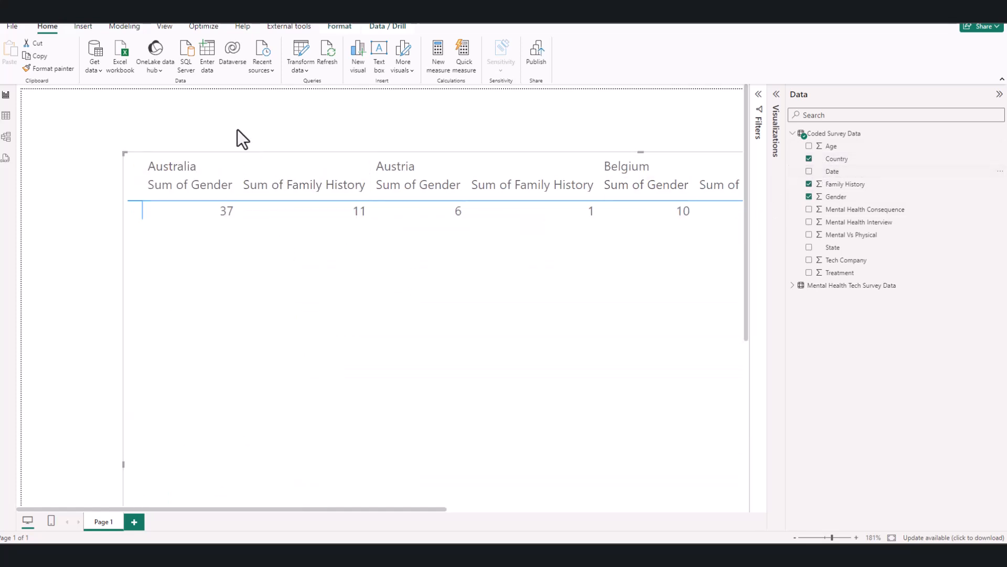
Open the Power Query Editor and add a Year column extracted from Date in the Mental Health Tech Survey Data query
left_click(306, 71)
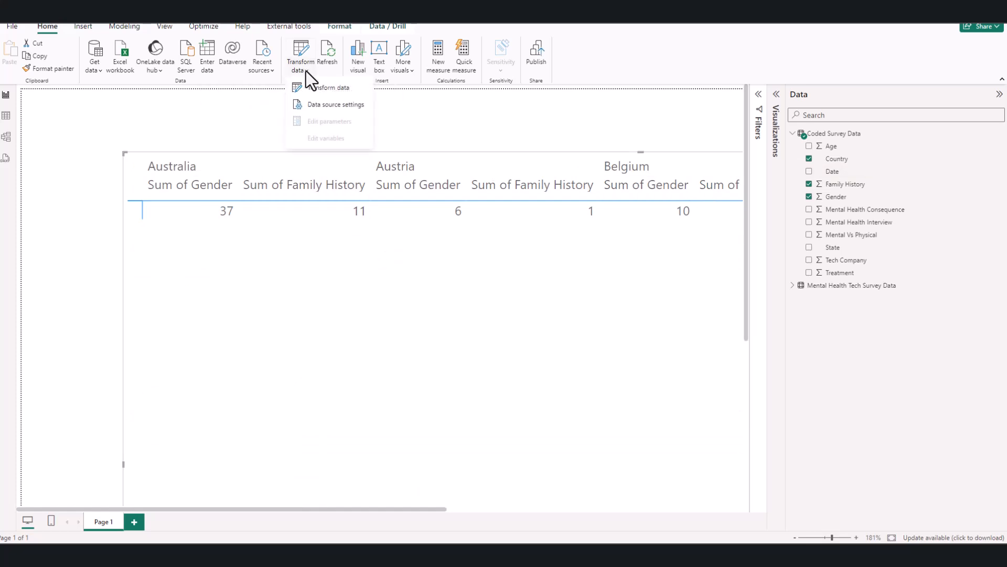
left_click(328, 87)
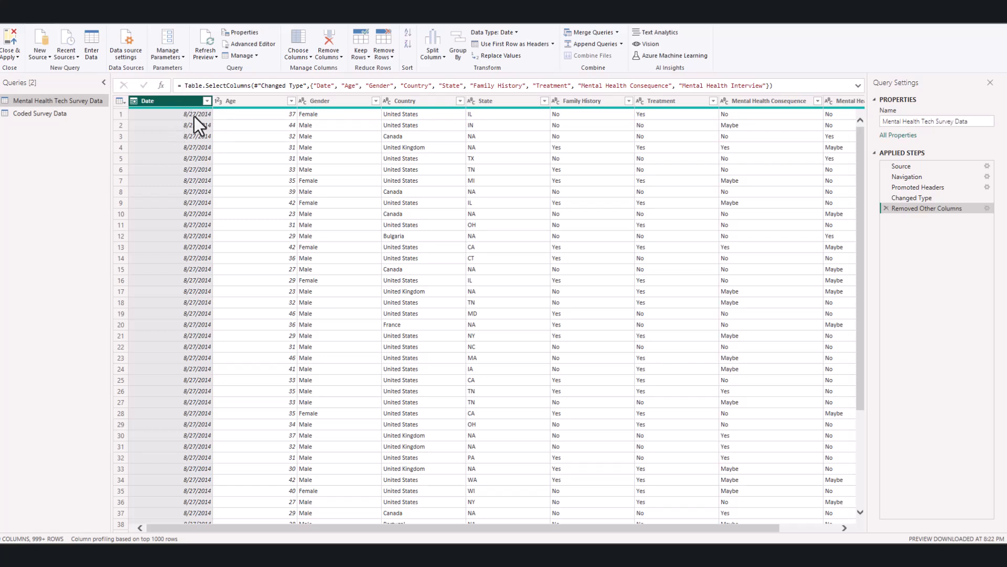
left_click(231, 134)
left_click(187, 103)
left_click(130, 20)
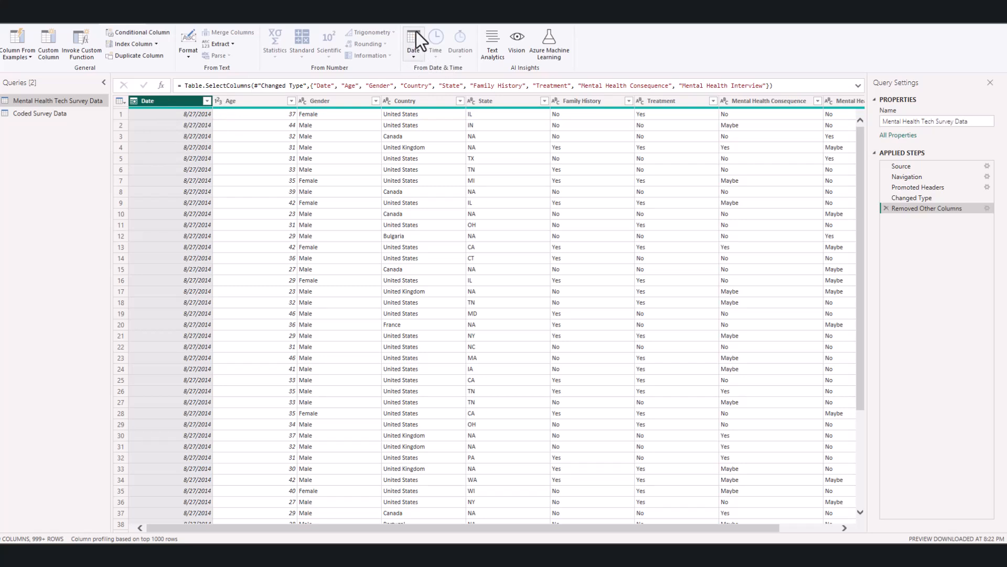
left_click(413, 55)
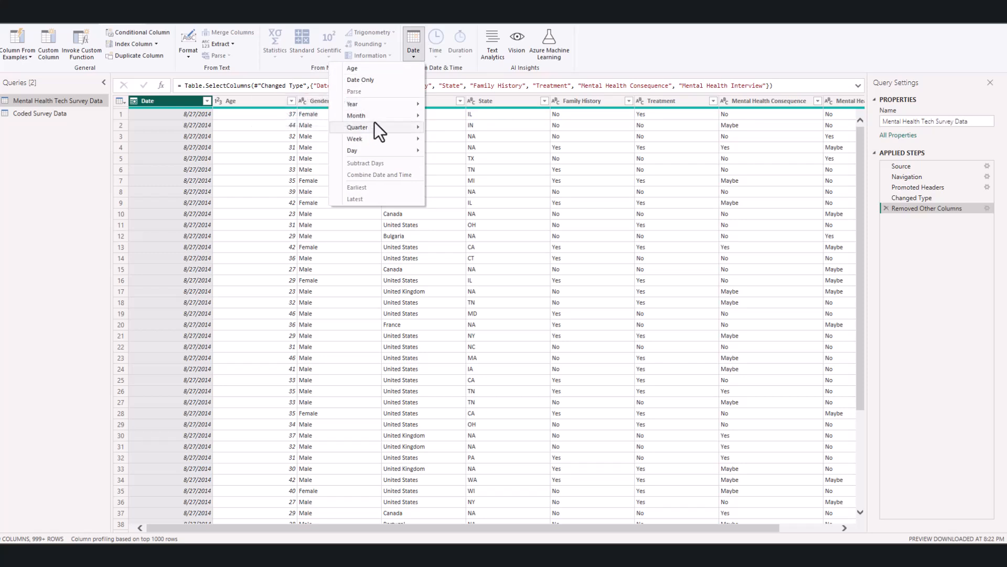
mouse_move(382, 106)
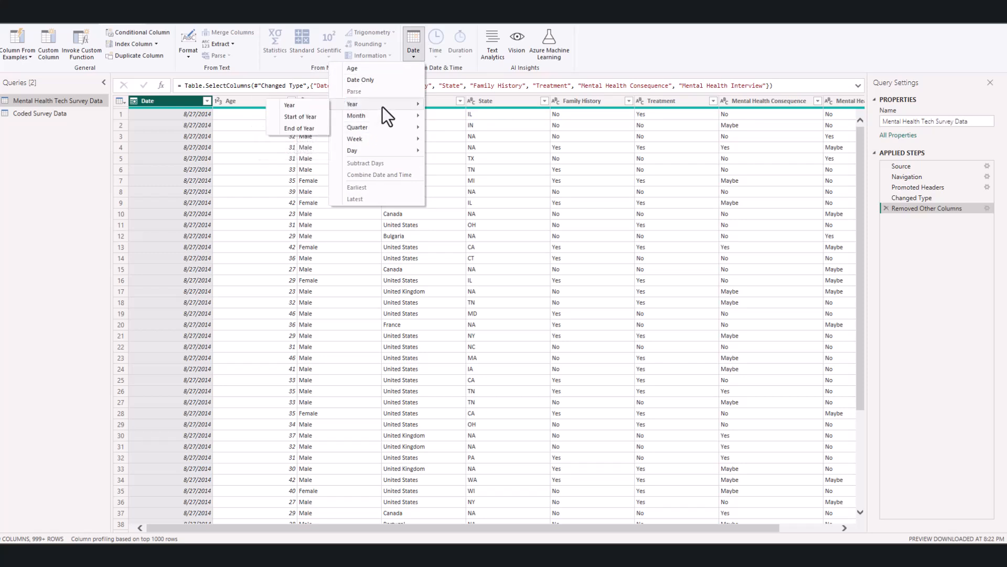
left_click(308, 106)
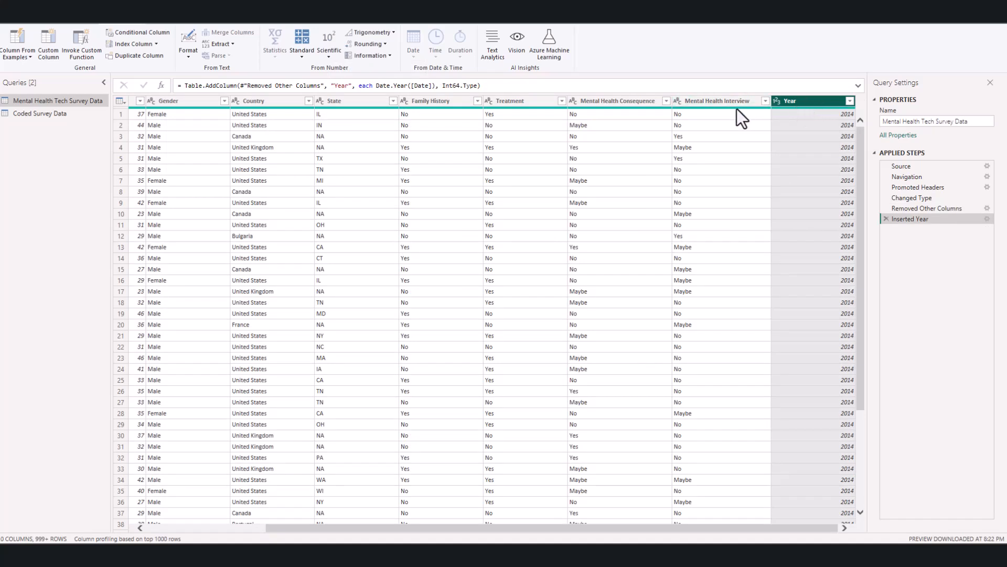
Move the new Year column to the beginning of the Mental Health Tech Survey Data table
mouse_move(737, 109)
right_click(822, 99)
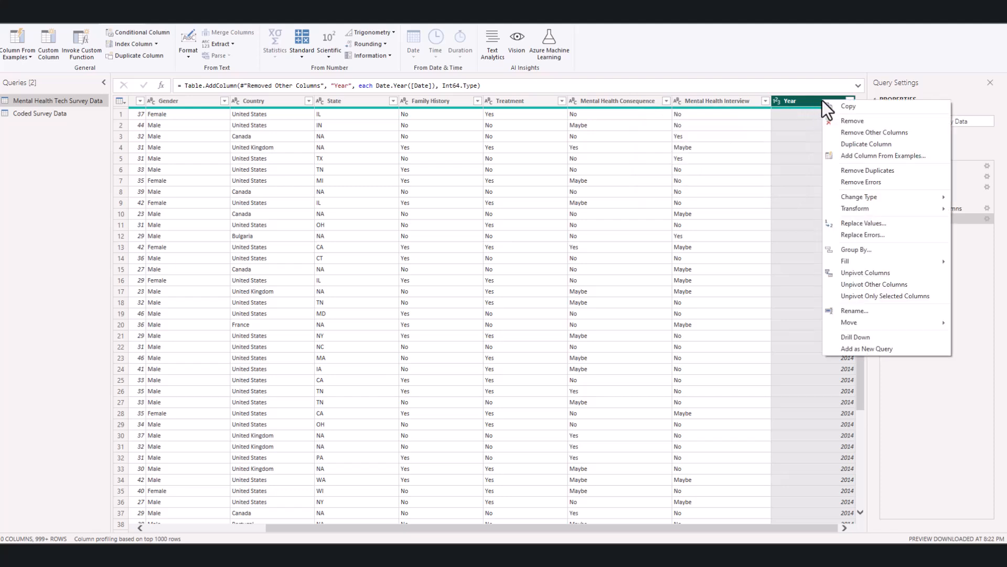
left_click(804, 100)
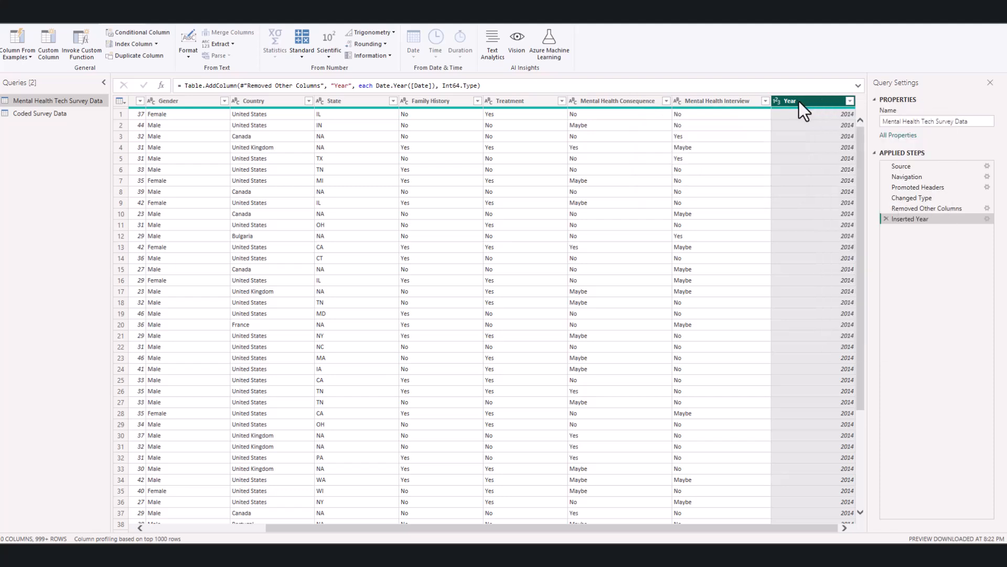
right_click(798, 101)
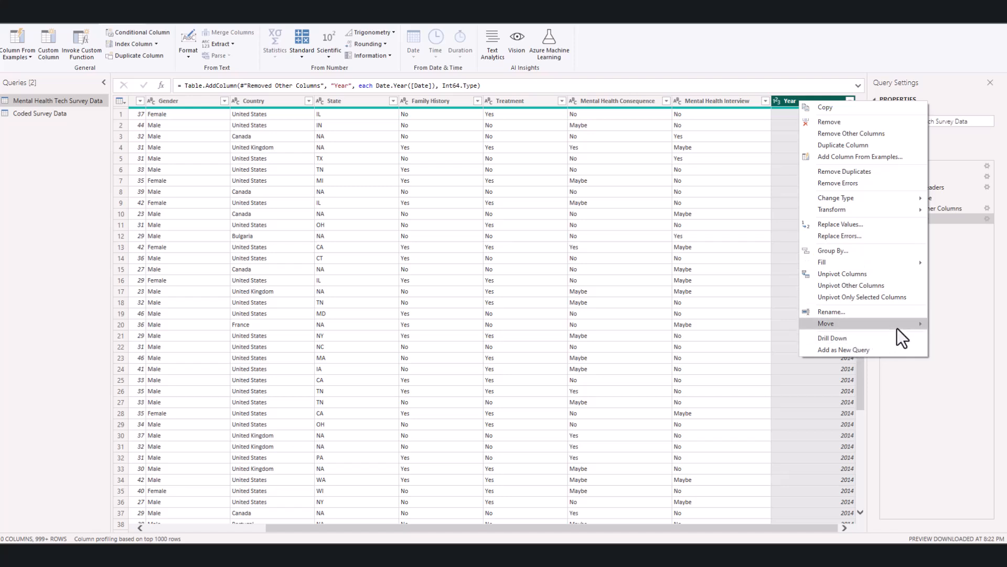
mouse_move(905, 326)
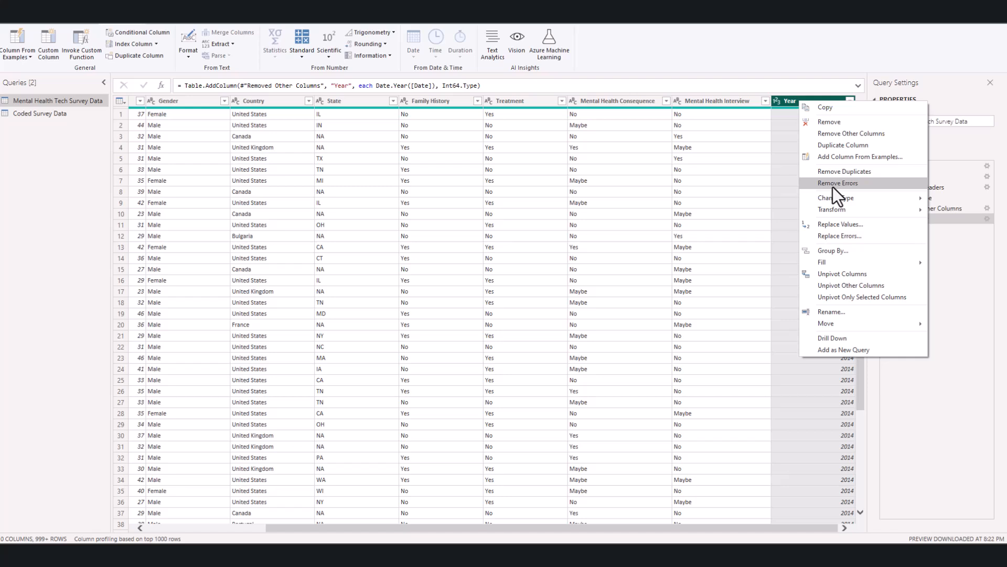
mouse_move(824, 210)
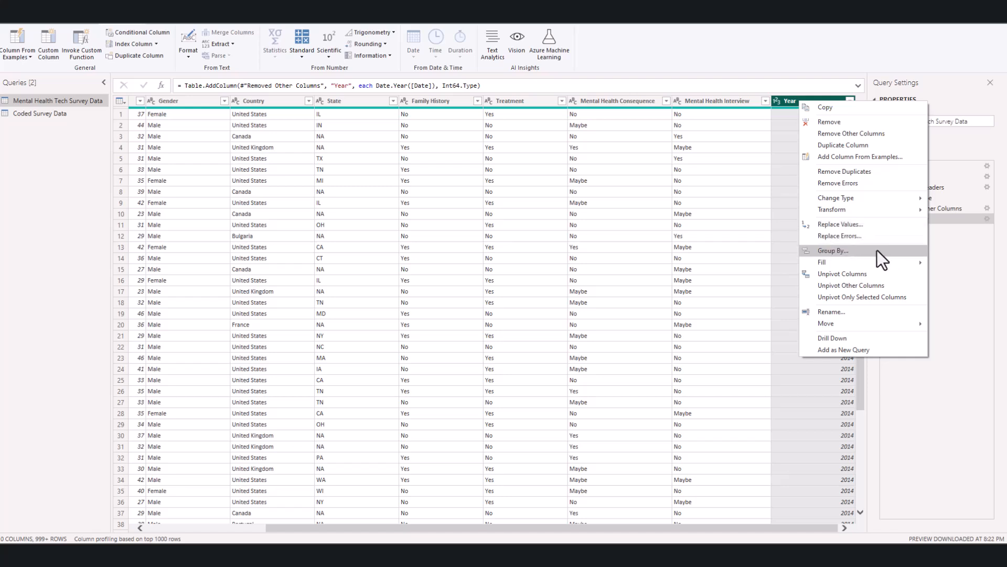
mouse_move(825, 266)
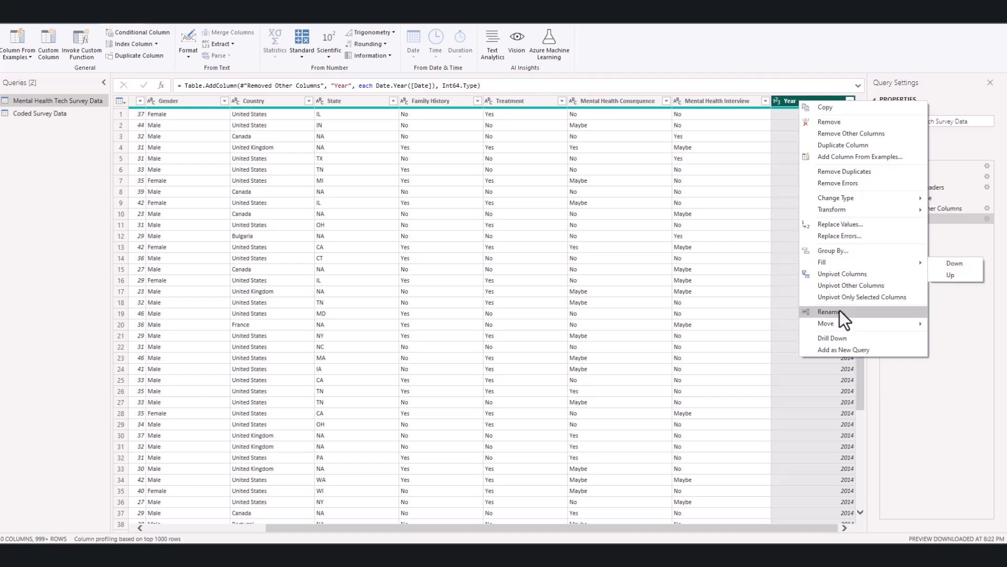
mouse_move(835, 324)
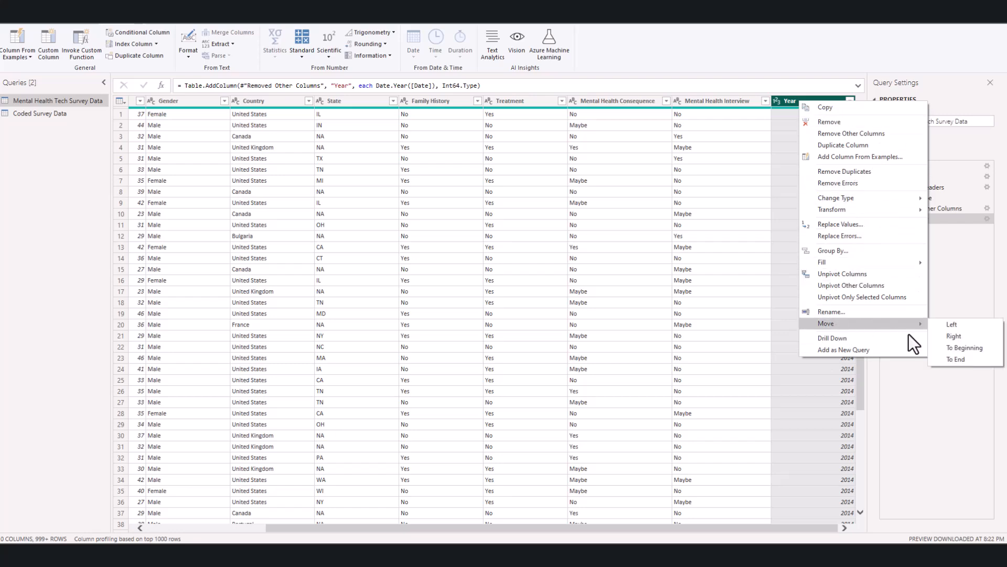
left_click(953, 346)
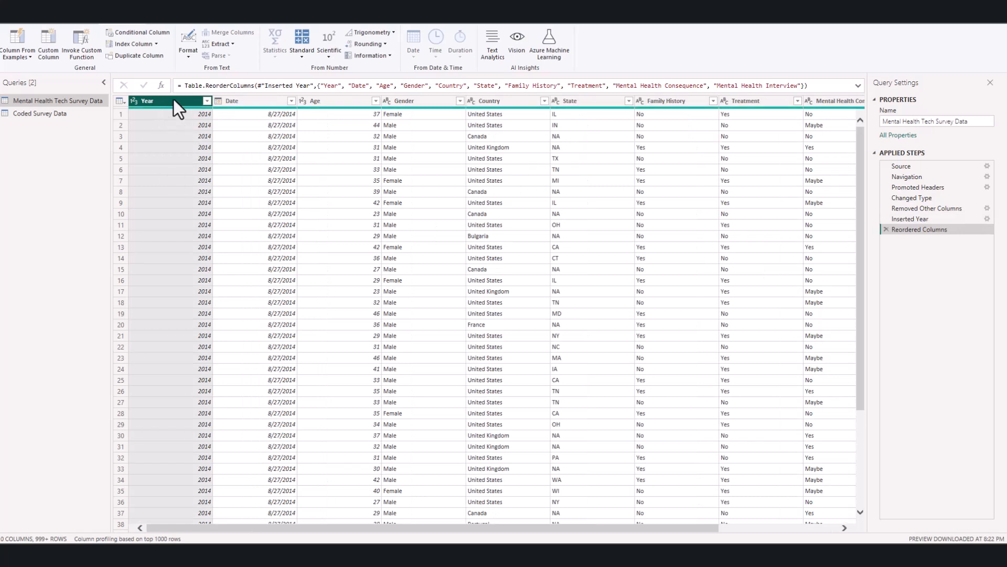
Add a Quarter of Year column derived from the Date column
left_click(196, 104)
left_click(252, 102)
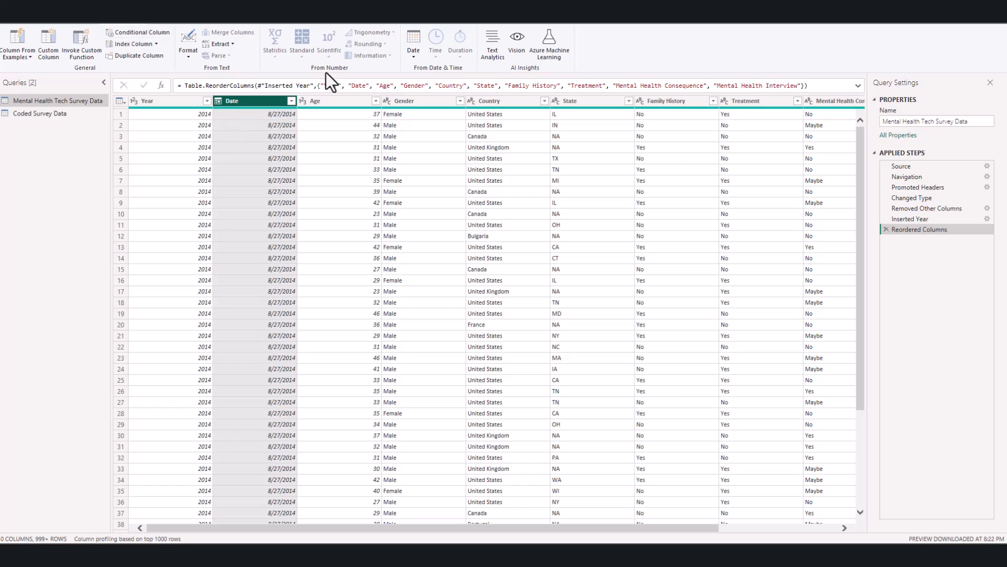
left_click(412, 58)
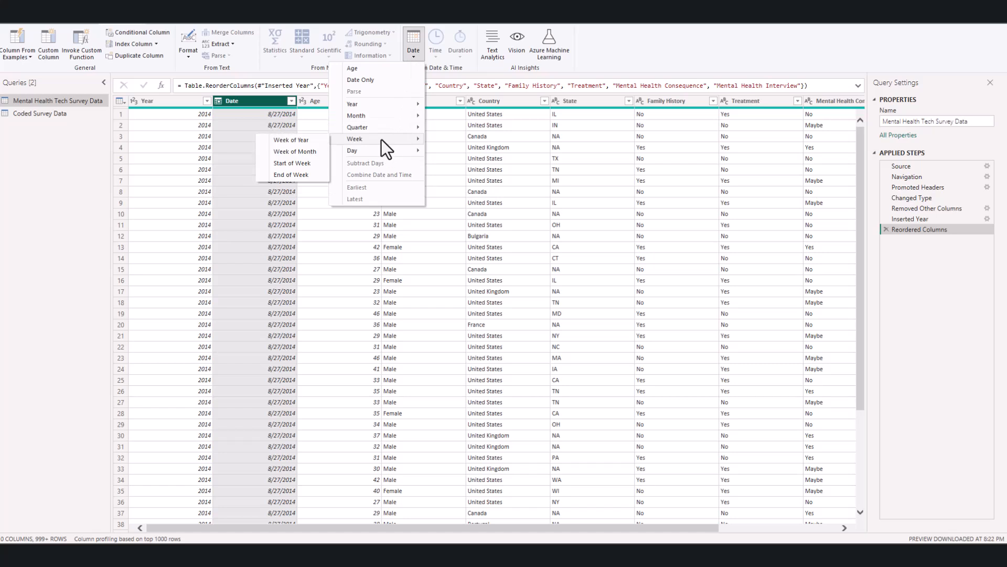
mouse_move(383, 128)
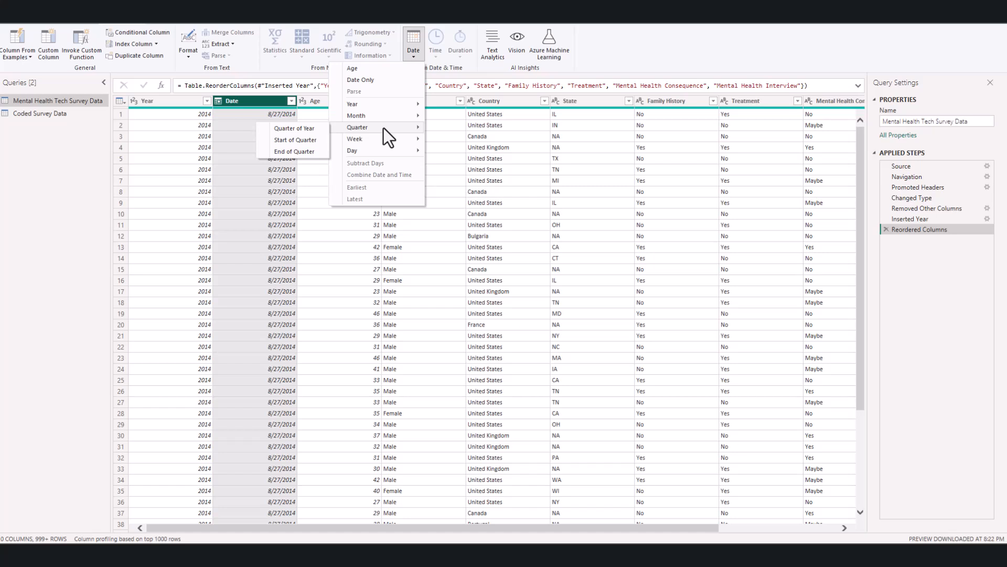
mouse_move(384, 126)
left_click(303, 128)
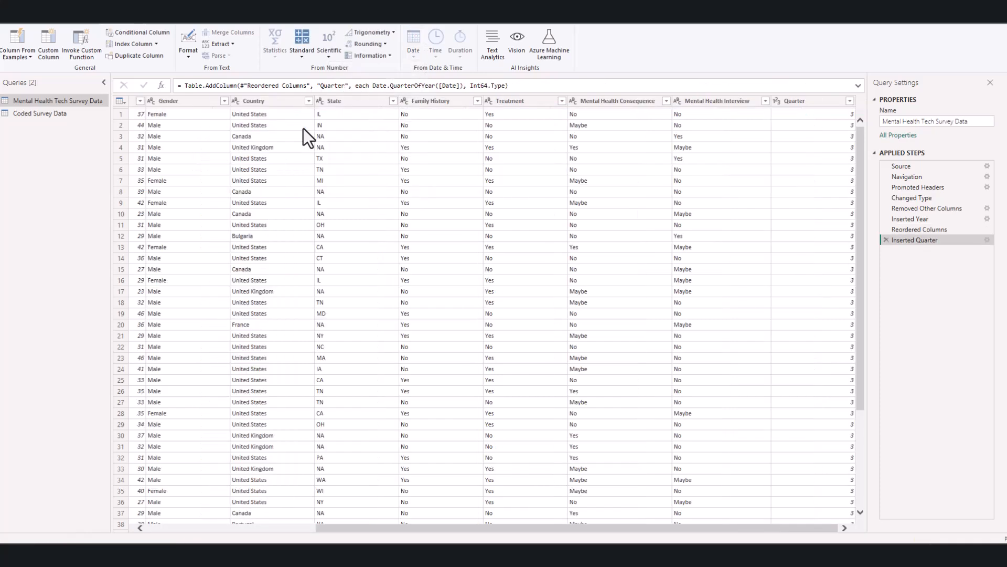
Move the Quarter column to the beginning of the table, ahead of Year
right_click(813, 102)
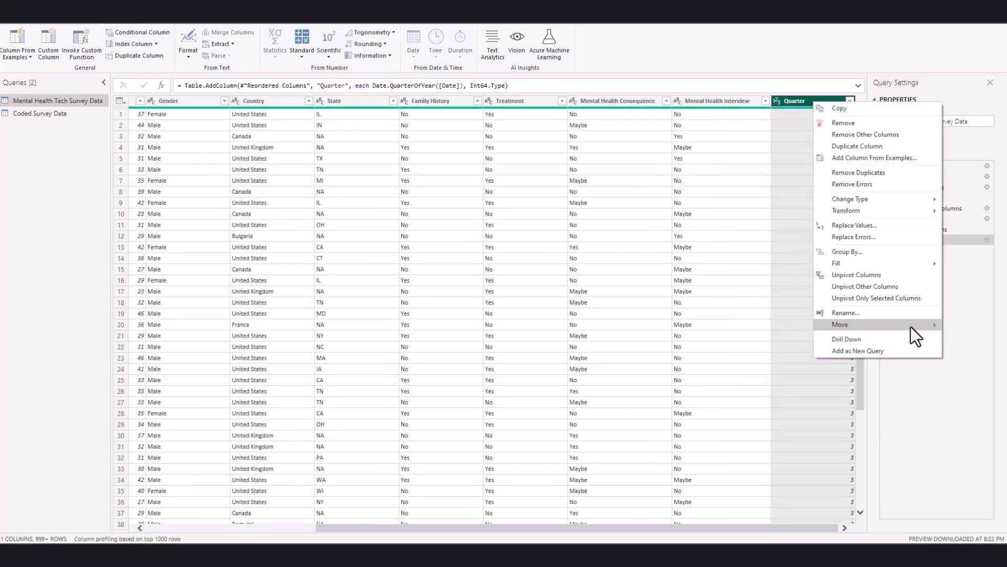
mouse_move(923, 327)
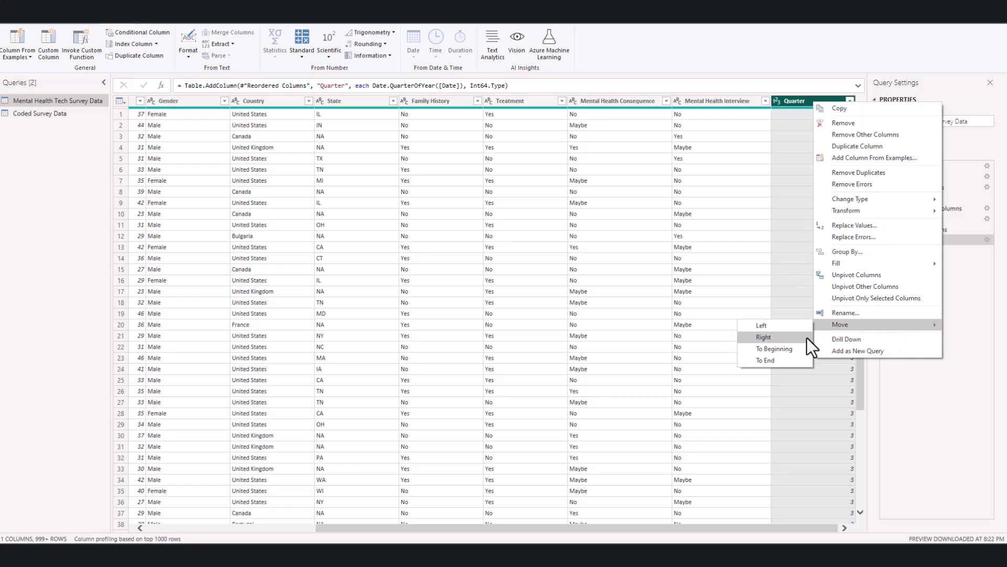
left_click(769, 349)
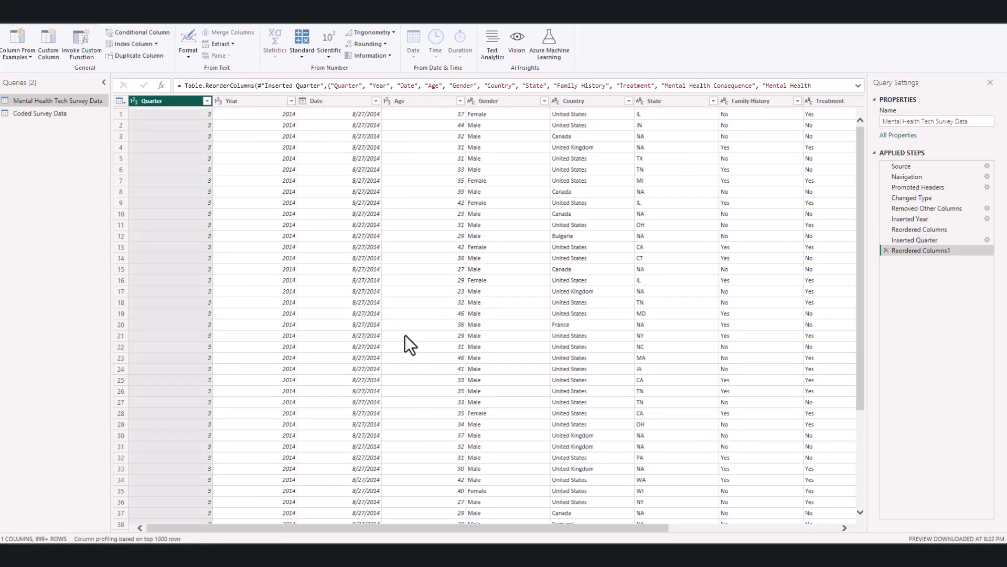
left_click(256, 169)
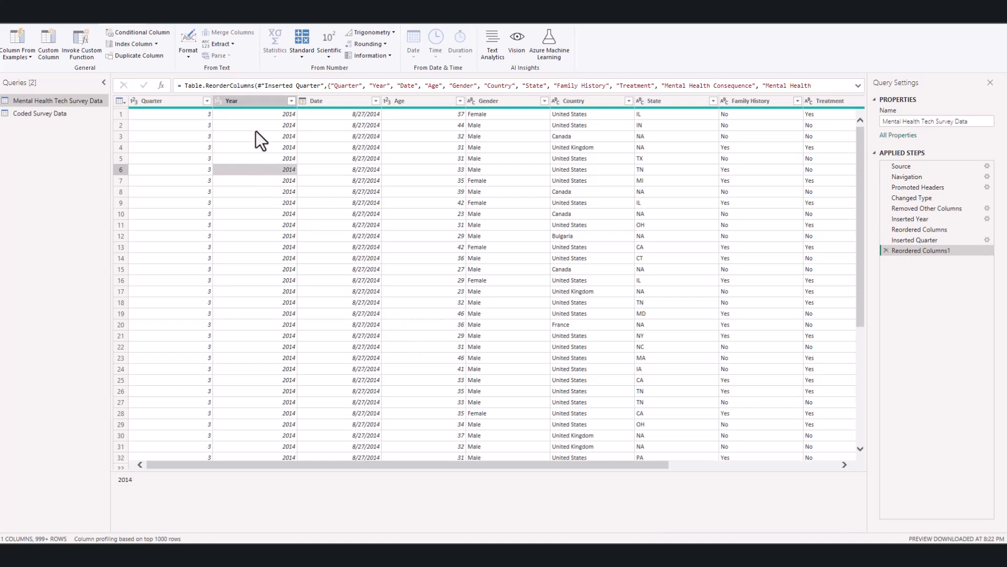
left_click(267, 247)
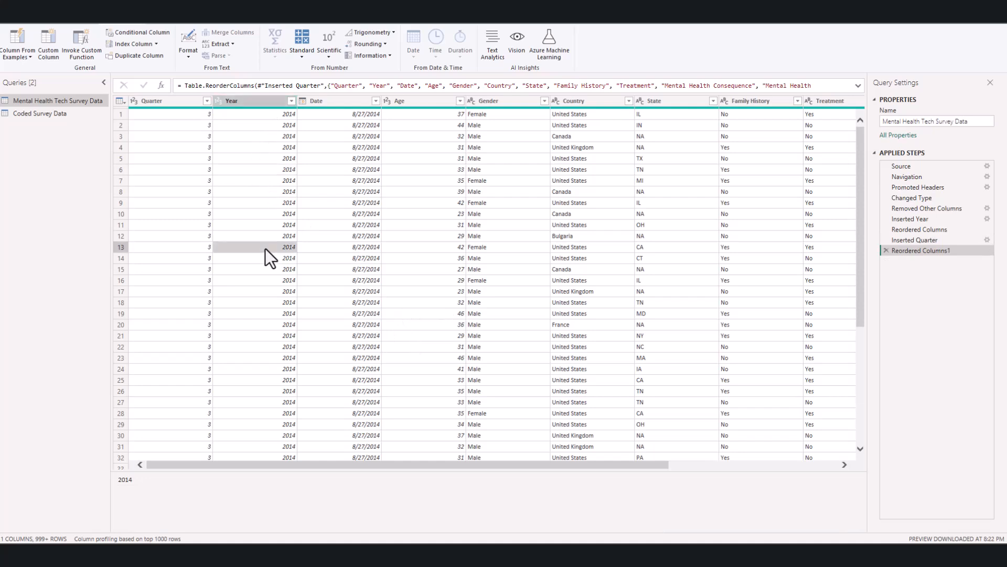
Close the Power Query Editor and apply the query changes to the report
left_click(46, 21)
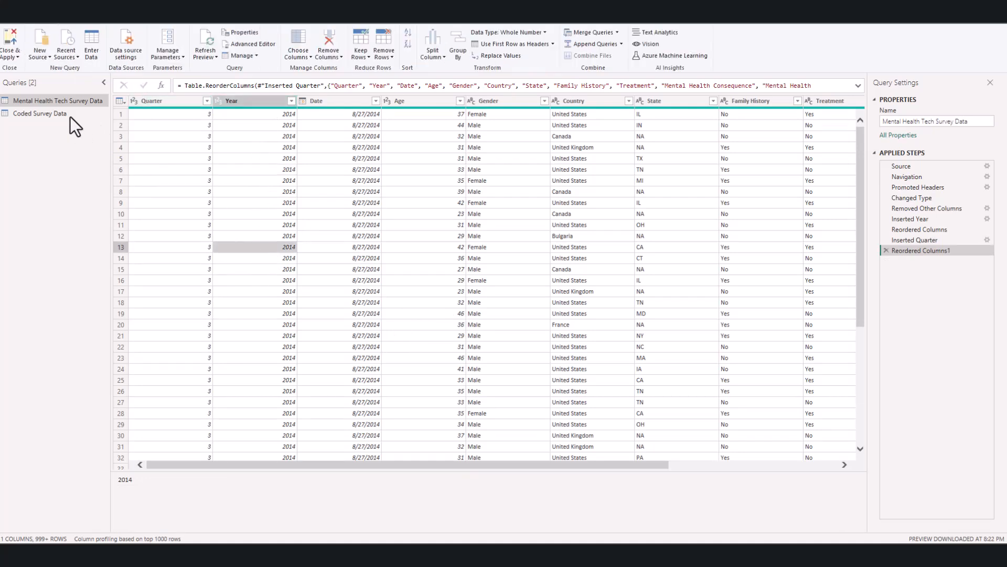
left_click(17, 57)
left_click(39, 69)
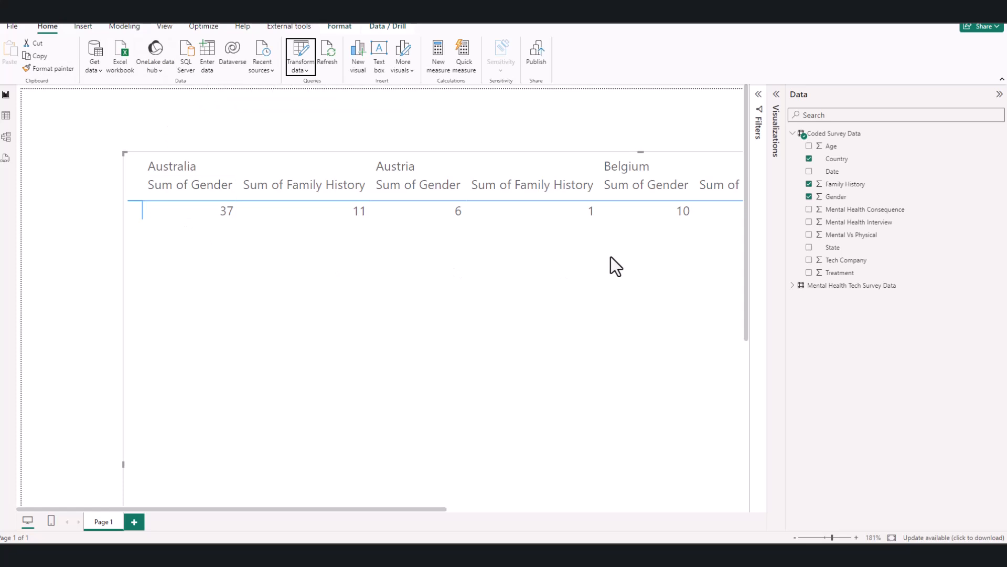
Check the field lists of Coded Survey Data and Mental Health Tech Survey Data for the new date columns
left_click(792, 133)
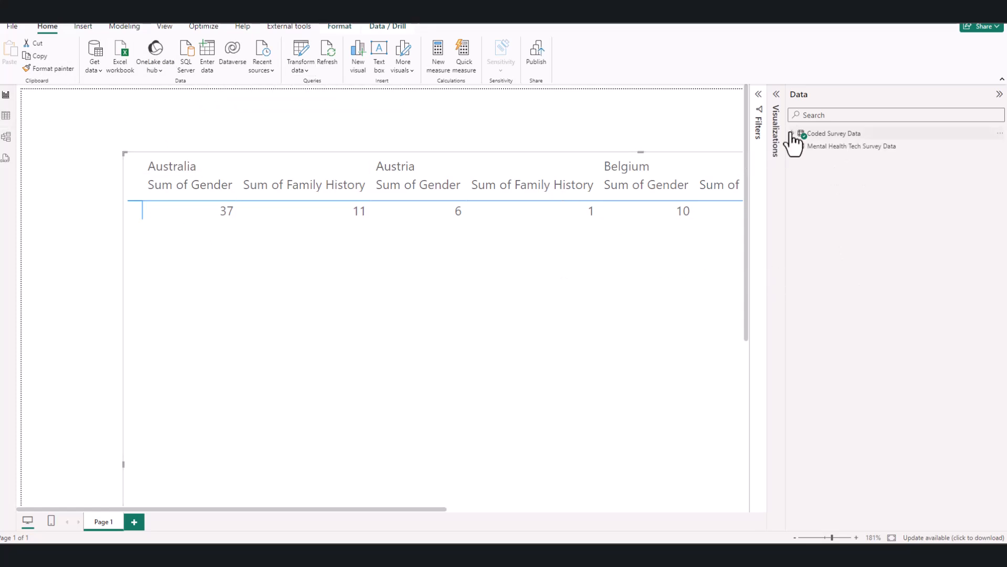
left_click(792, 134)
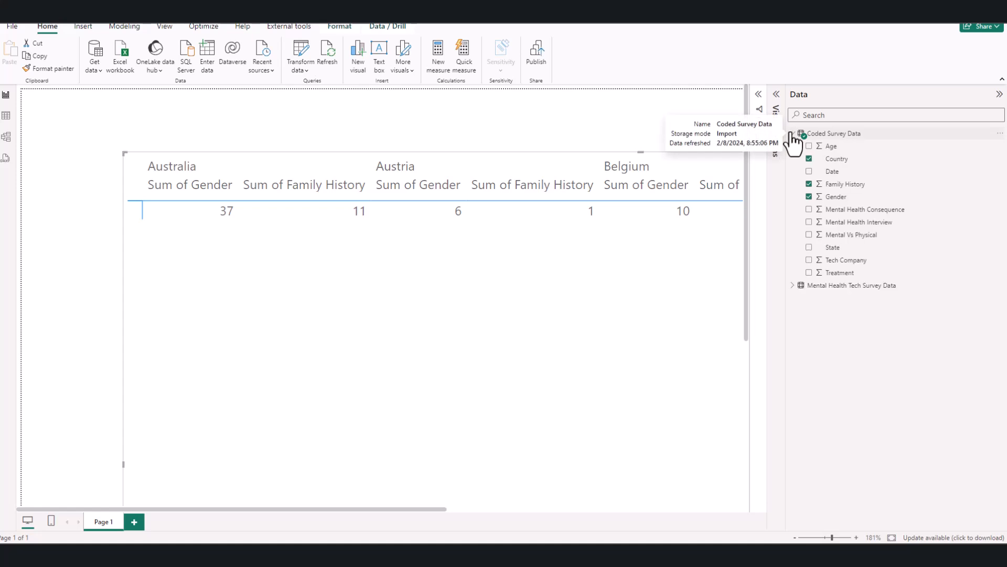
left_click(792, 286)
left_click(791, 286)
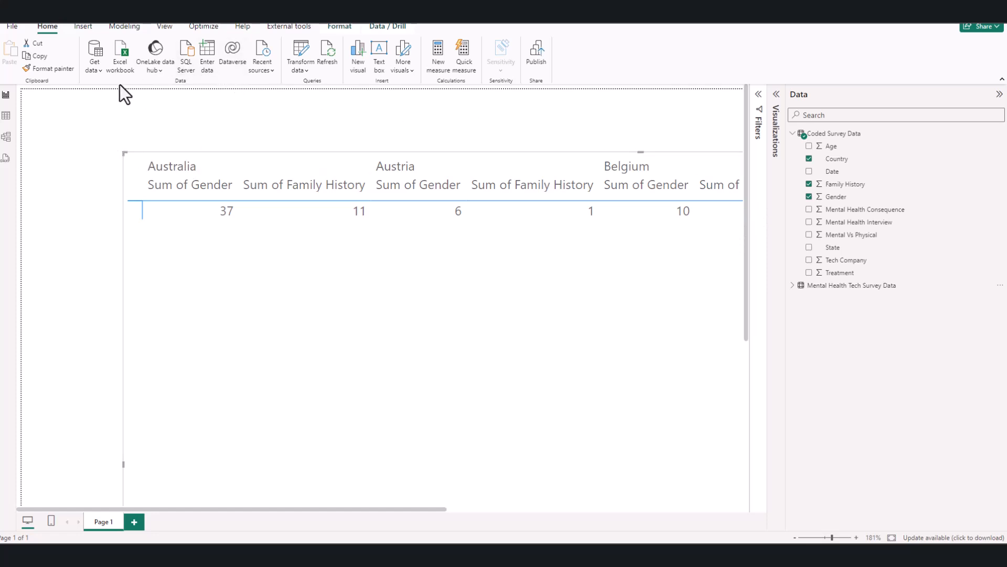
Reopen the Power Query Editor, widen the query settings and examine which columns the Removed Other Columns step keeps, leaving without changes
left_click(309, 68)
left_click(320, 83)
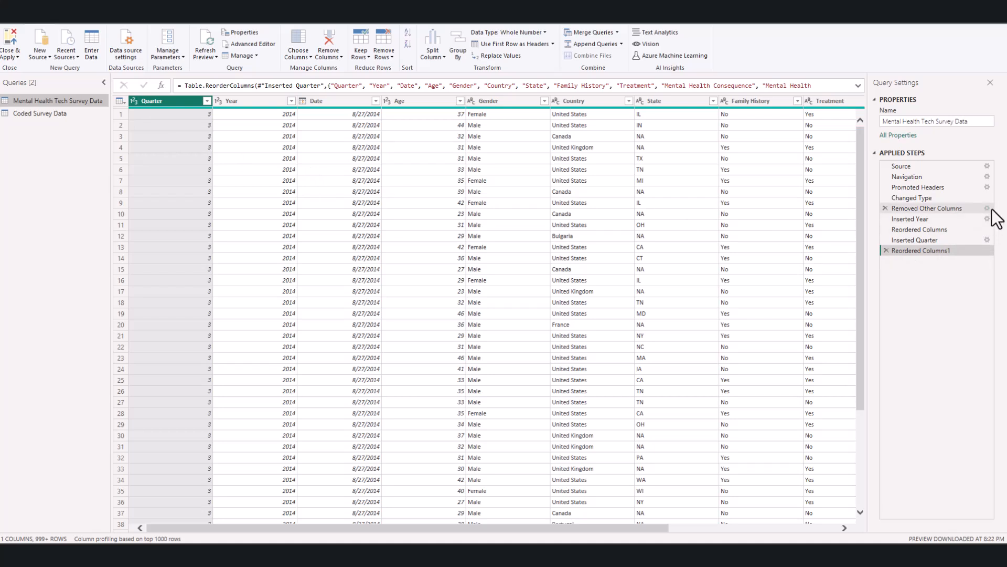
left_click_drag(867, 179, 697, 201)
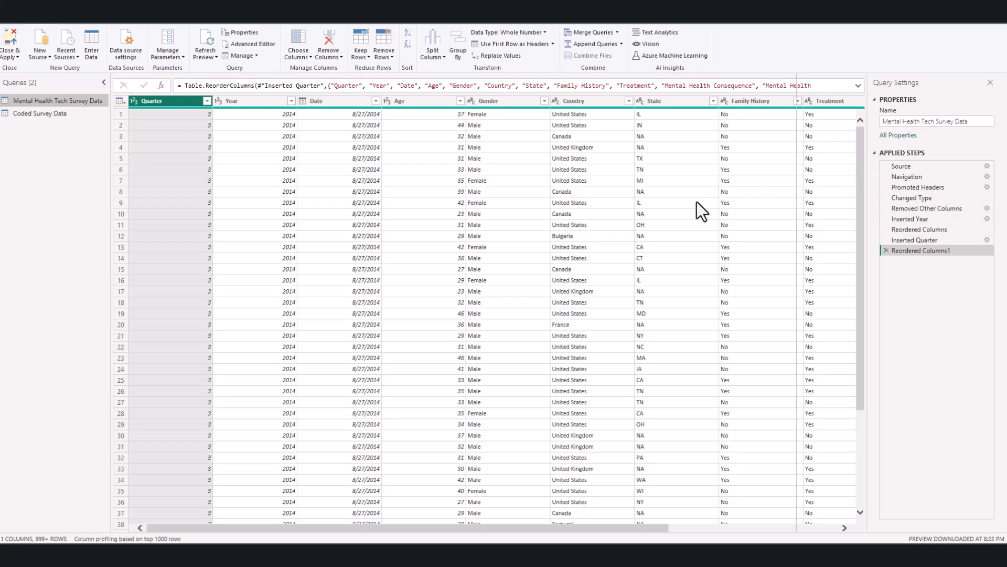
left_click(986, 208)
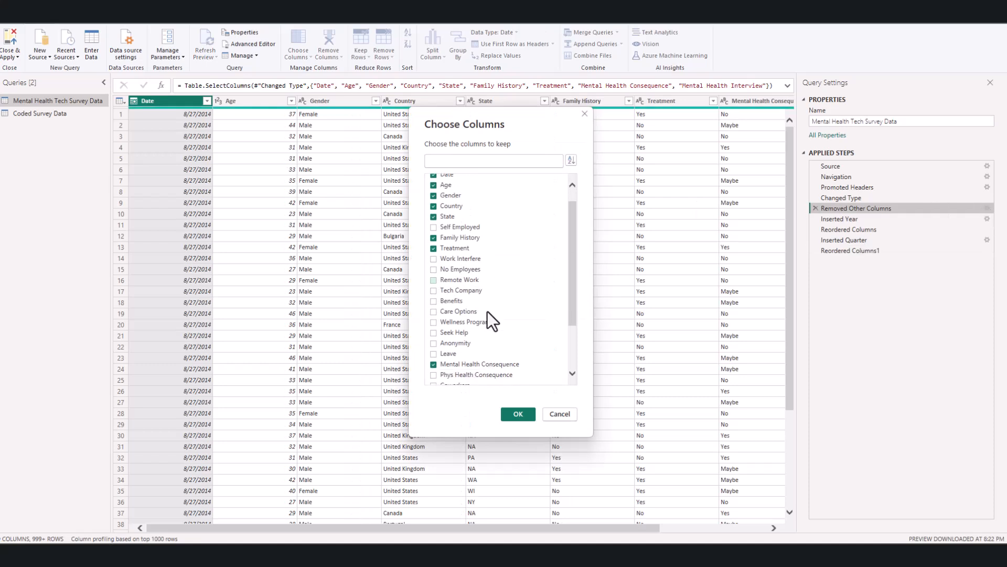
scroll(486, 307, "down", 3)
scroll(505, 314, "up", 3)
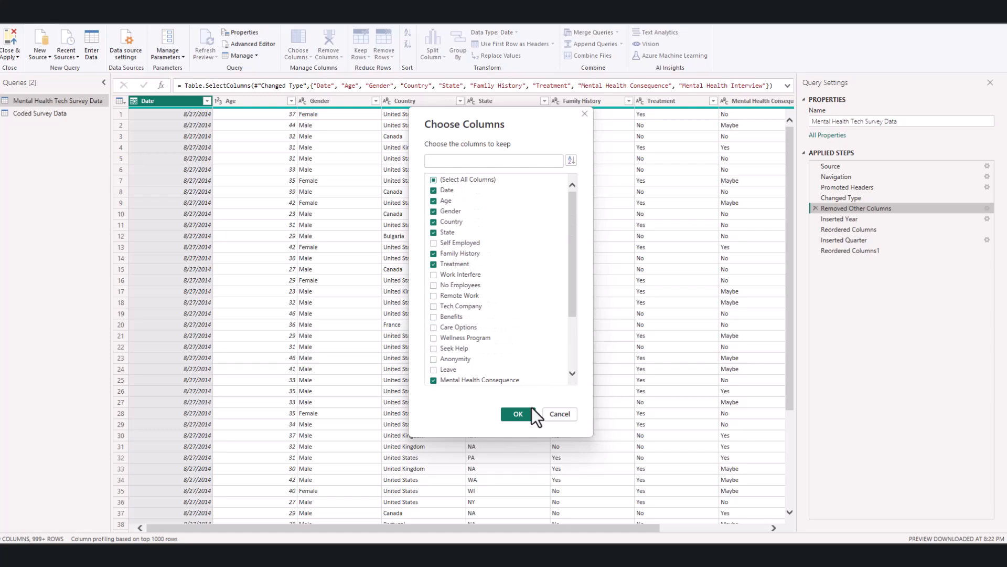
left_click(560, 414)
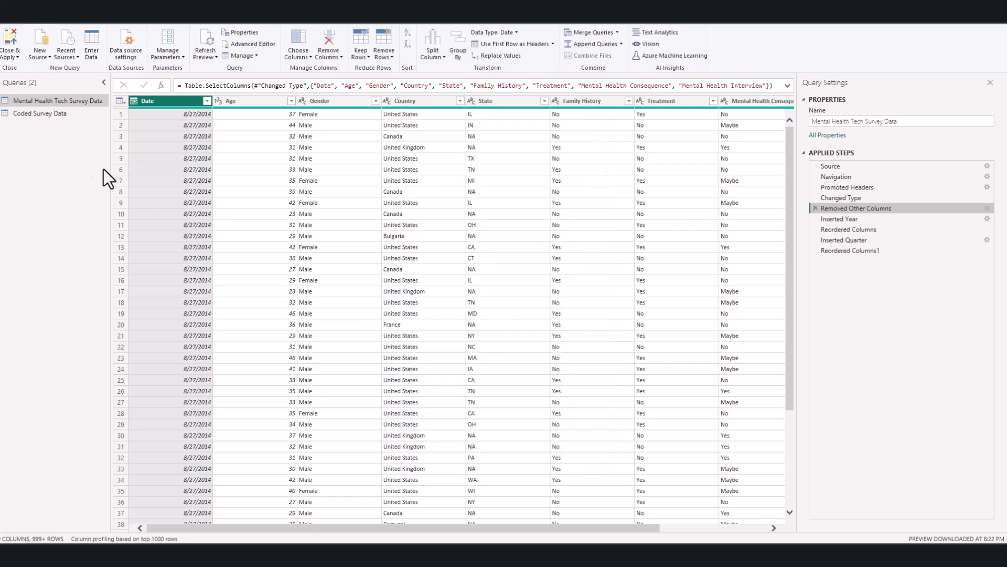
Examine which columns the Removed Other Columns step keeps in Coded Survey Data and compare them with the Mental Health Tech Survey Data table
left_click(54, 112)
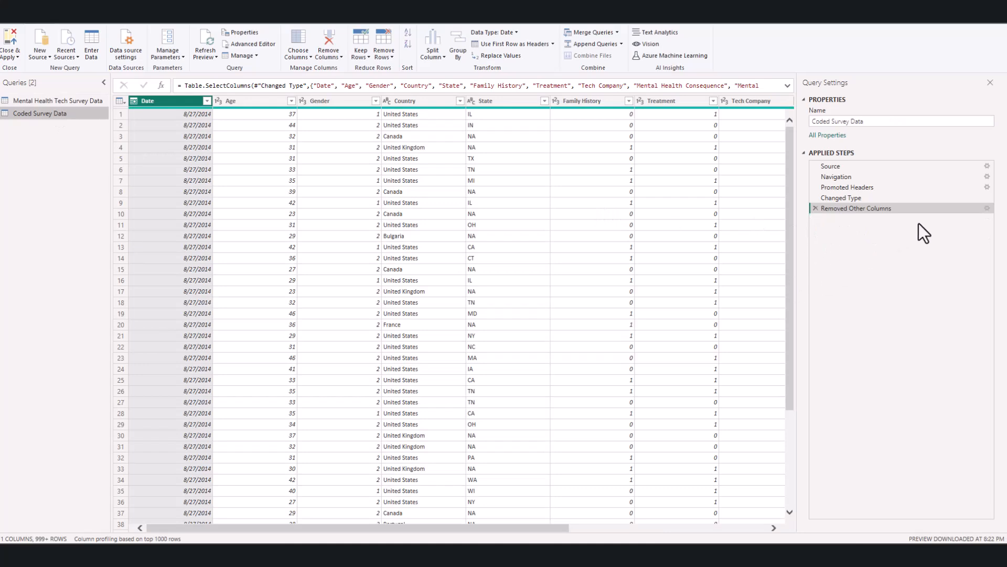
left_click(987, 209)
scroll(508, 292, "down", 3)
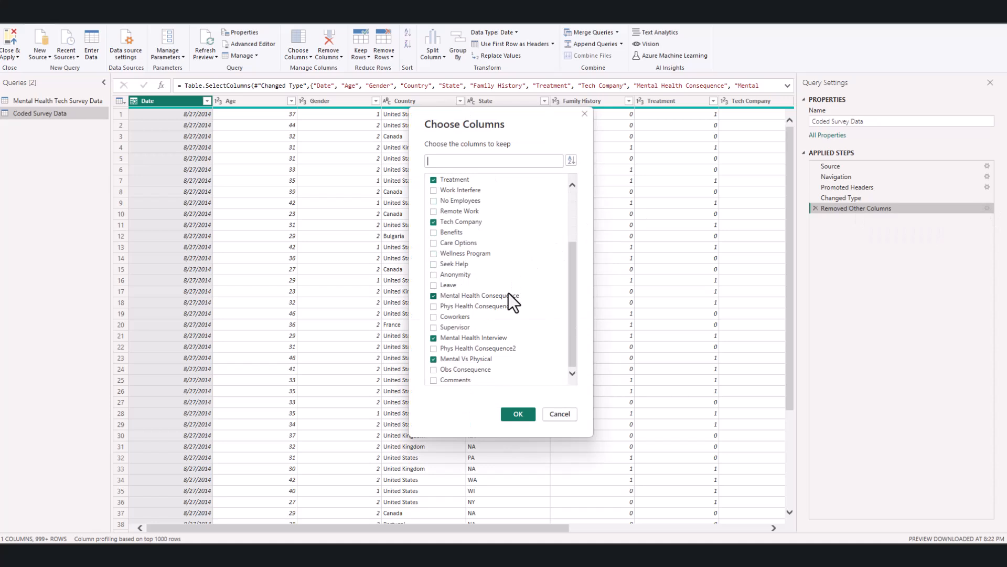
scroll(509, 294, "up", 3)
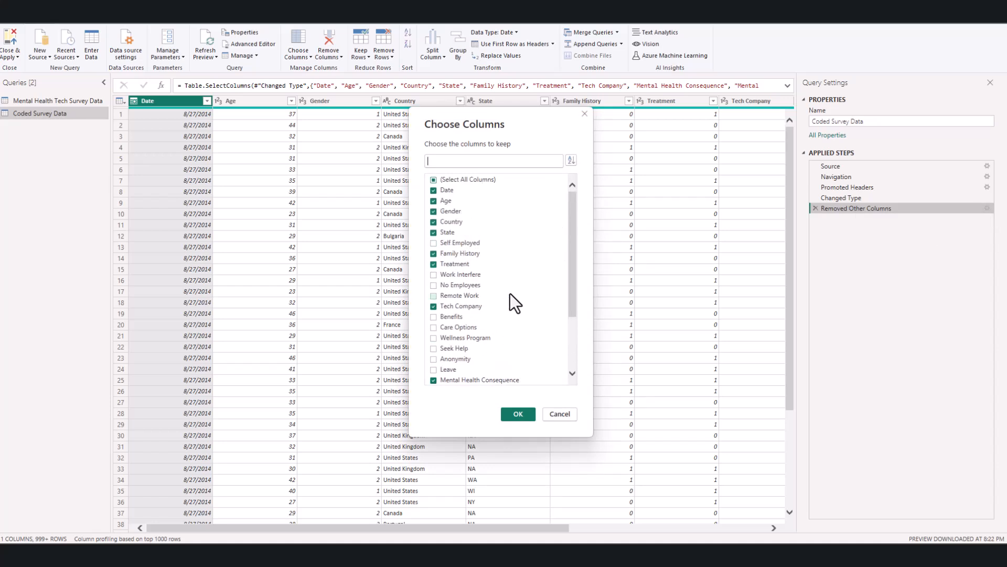
scroll(511, 293, "down", 3)
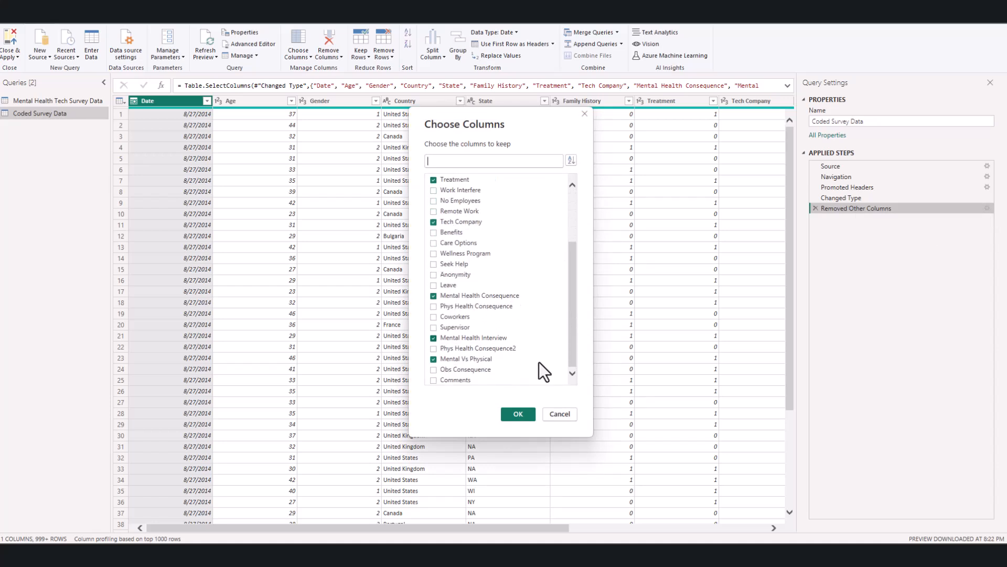
left_click(559, 415)
left_click(79, 100)
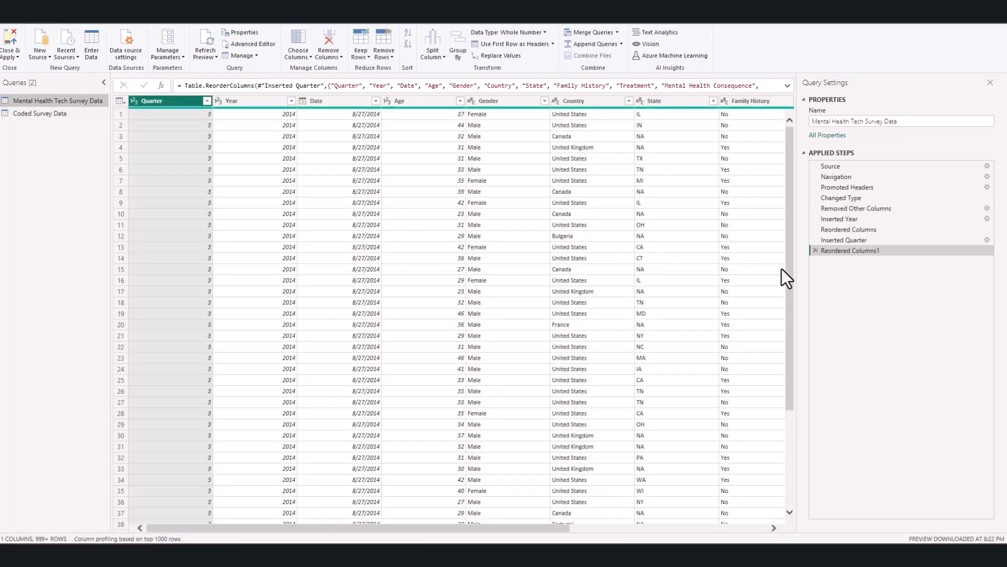
mouse_move(447, 528)
left_mouse_down()
mouse_move(696, 533)
mouse_move(373, 483)
mouse_move(632, 420)
mouse_move(524, 404)
mouse_move(706, 419)
left_mouse_up()
Add a Year column to the Coded Survey Data query, extracted from its Date column
left_click(89, 116)
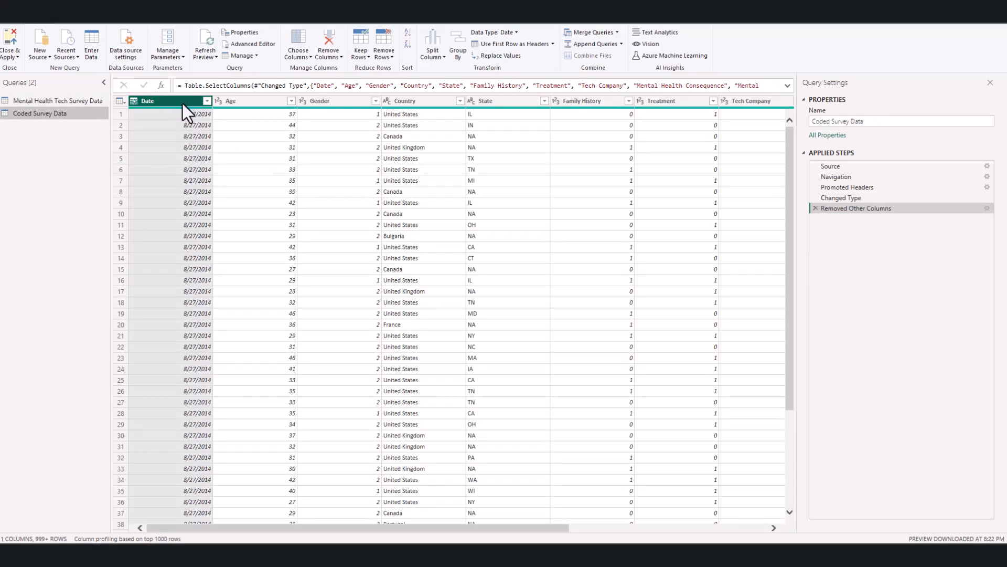
left_click(127, 20)
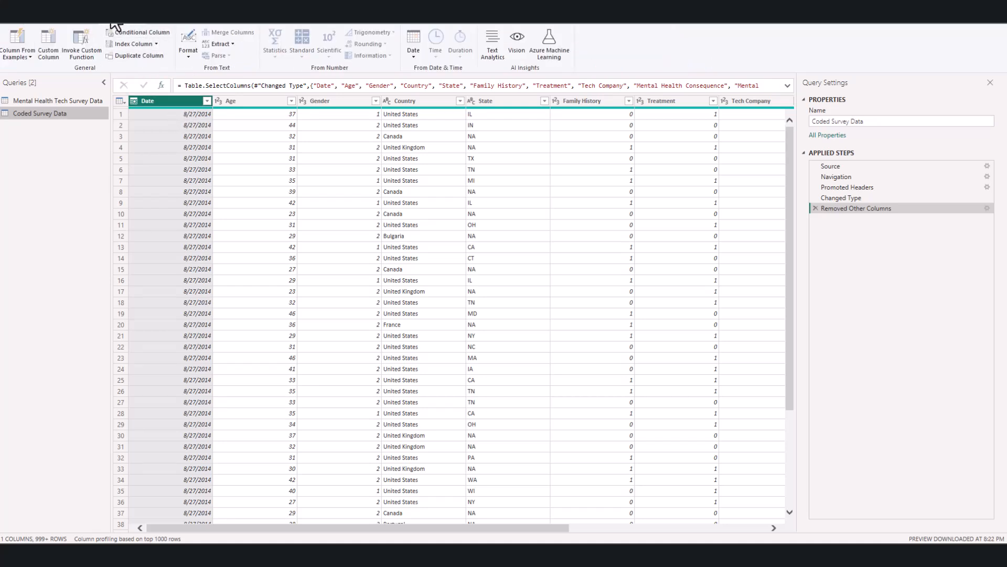
left_click(414, 57)
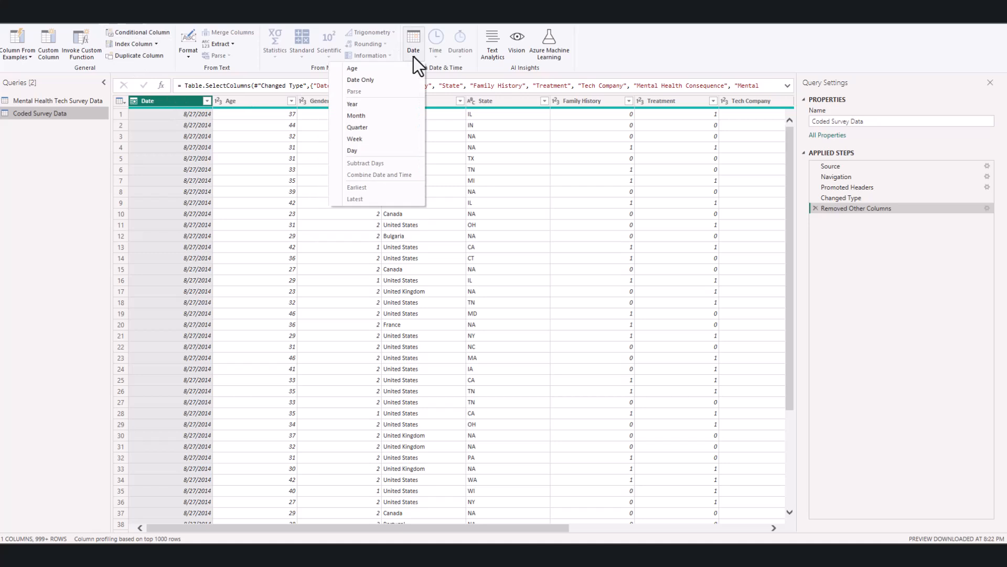
mouse_move(370, 106)
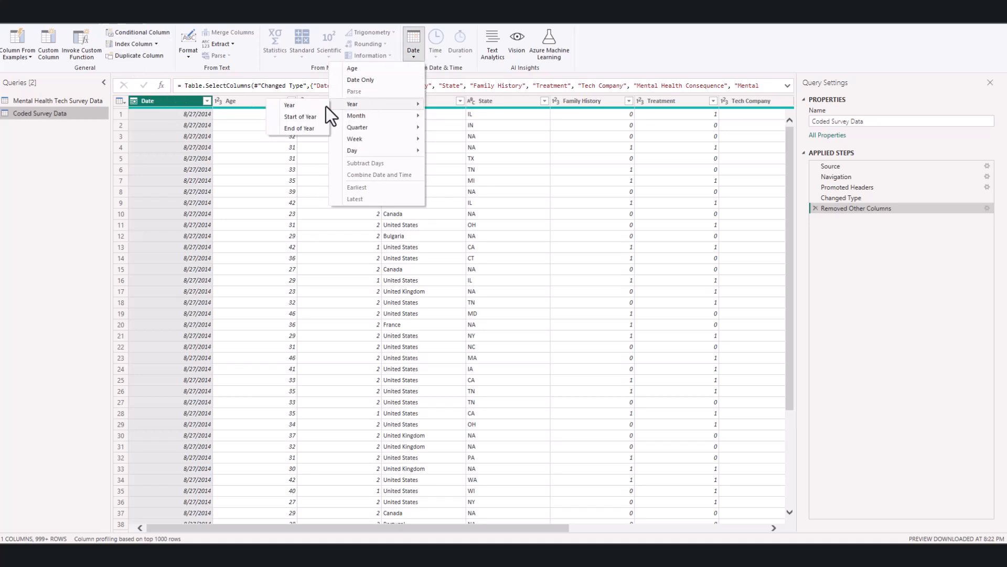
left_click(289, 106)
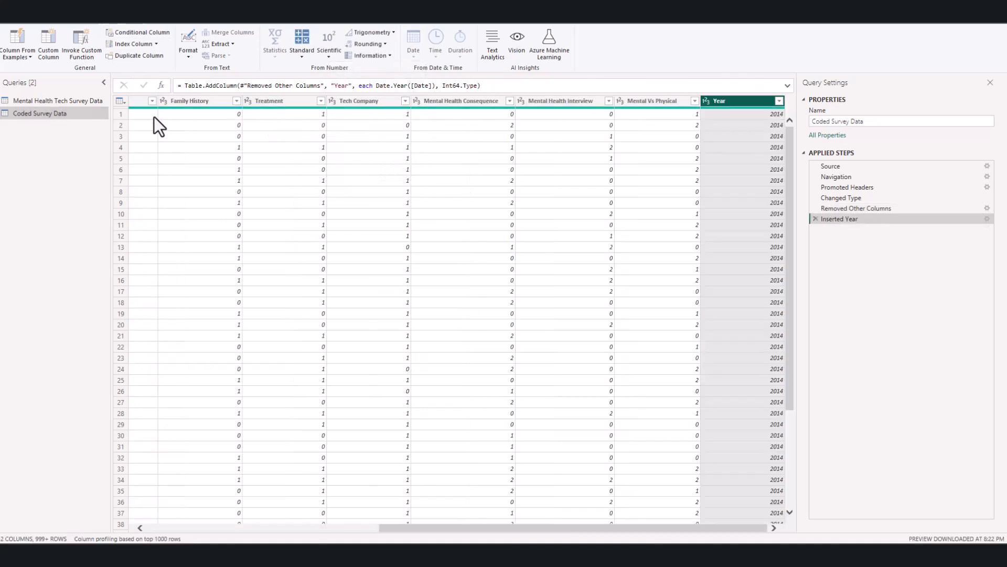
Add a Quarter of Year column to Coded Survey Data based on the Date column
left_click_drag(532, 528, 275, 532)
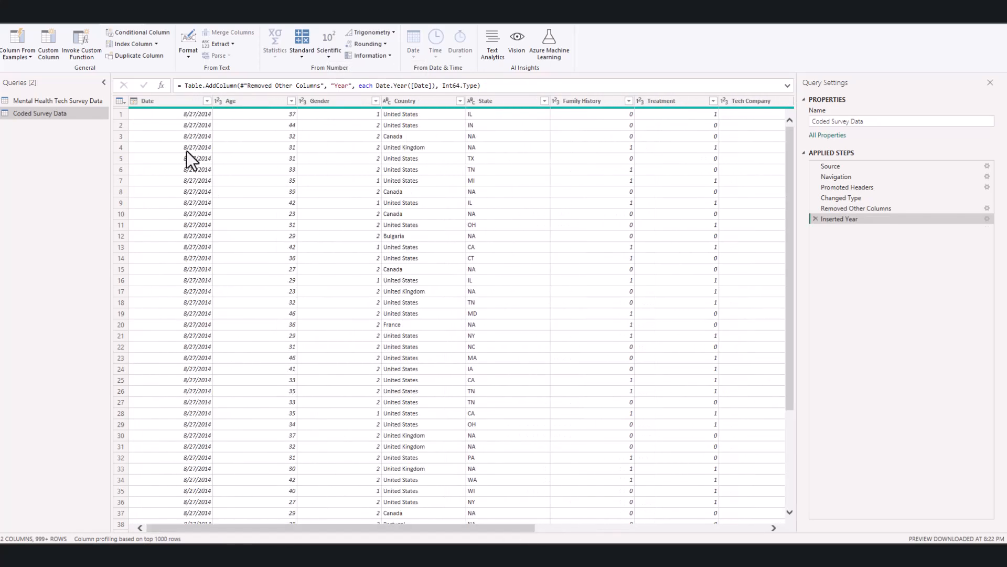
left_click(181, 101)
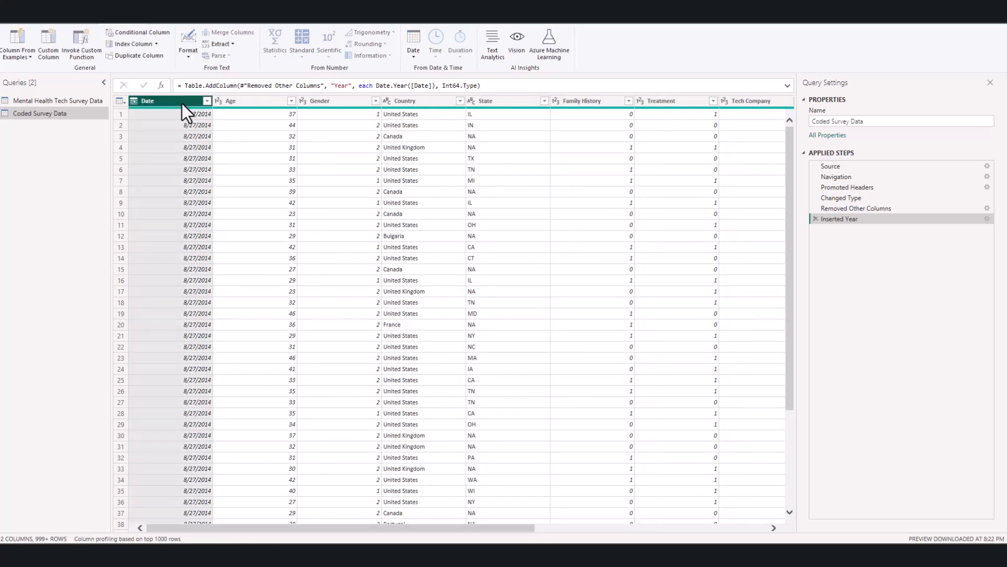
left_click(416, 56)
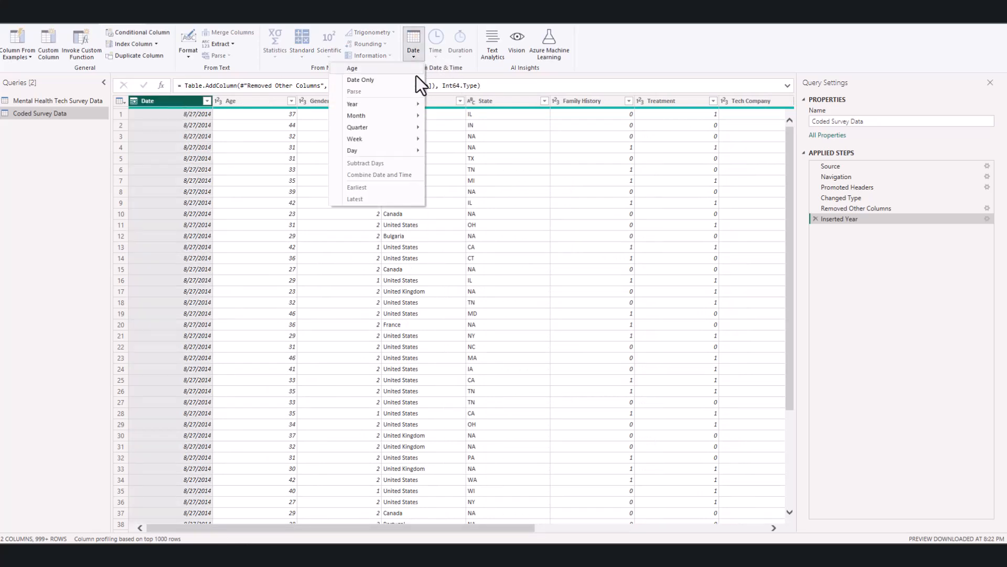
mouse_move(406, 132)
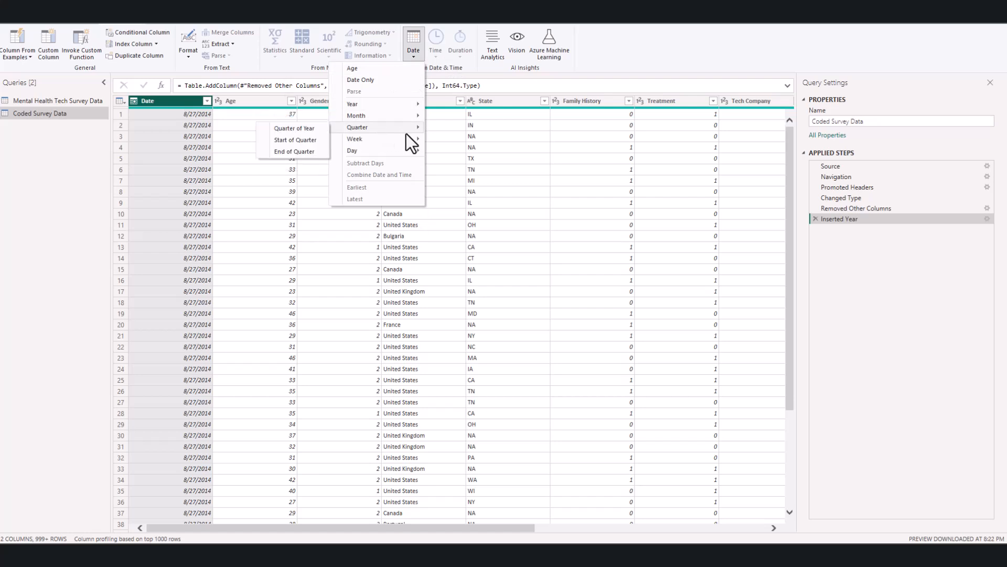
left_click(301, 128)
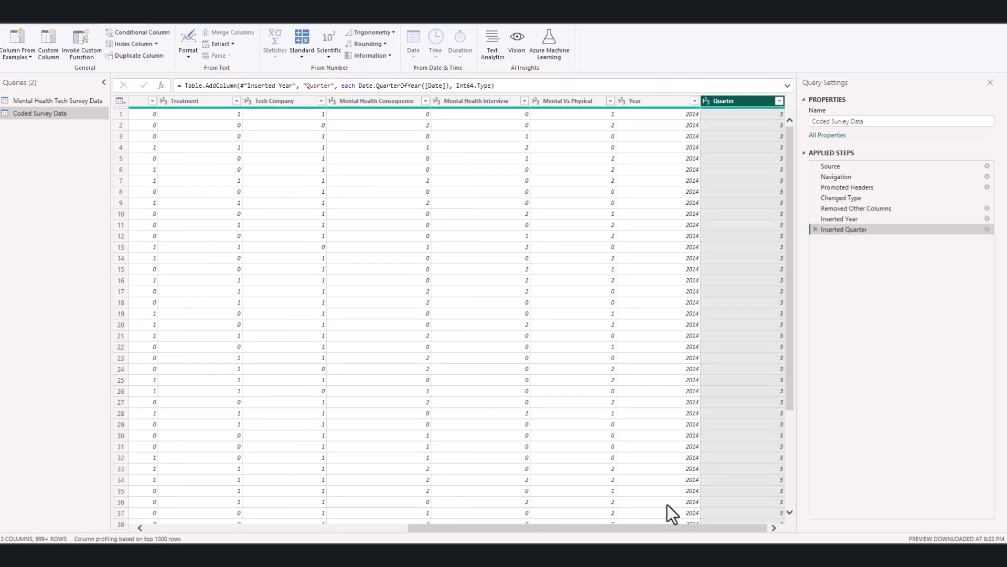
Move the Year and Quarter columns together to the beginning of the Coded Survey Data table
left_click(647, 102, "ctrl")
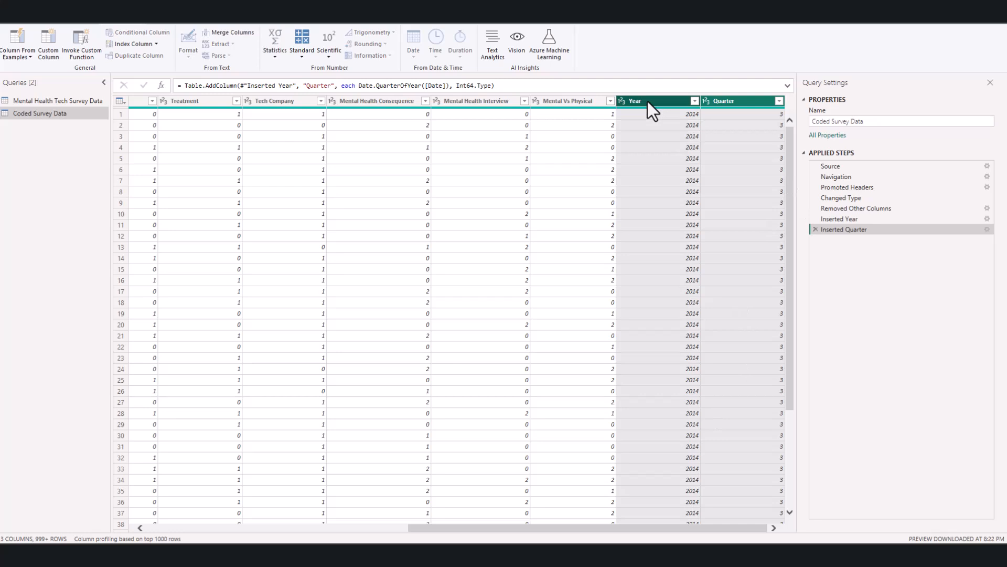
right_click(648, 102)
mouse_move(694, 325)
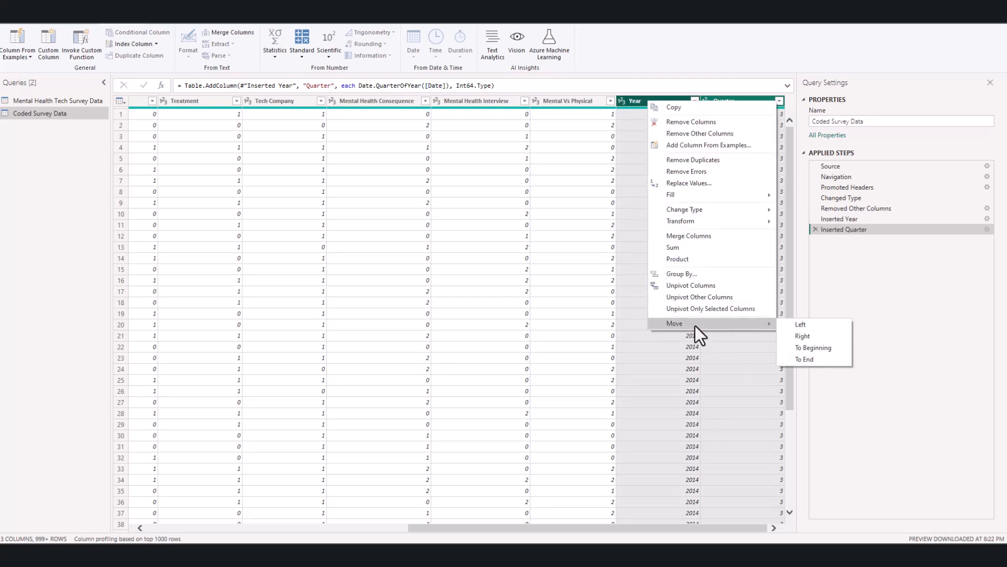
left_click(808, 347)
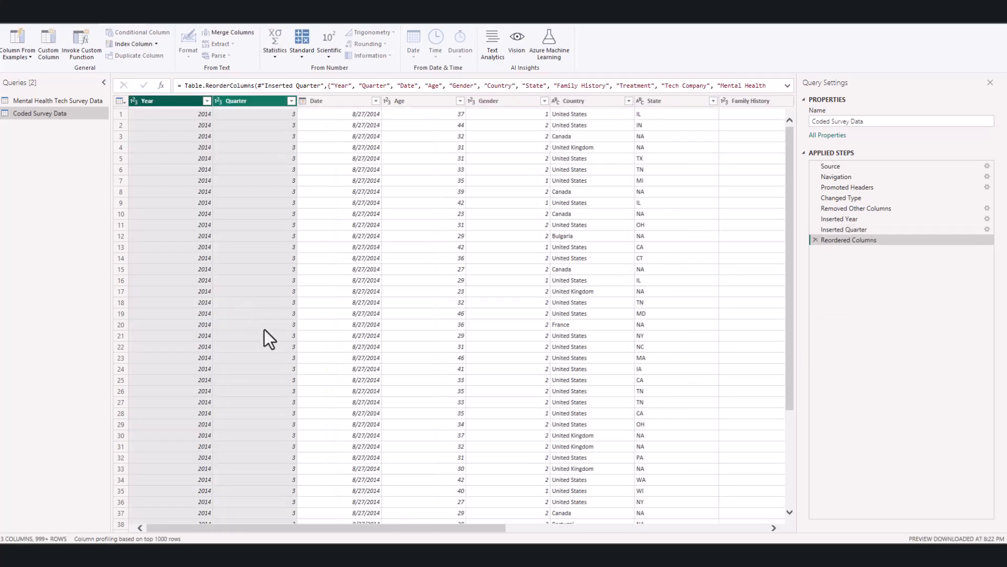
left_click(317, 180)
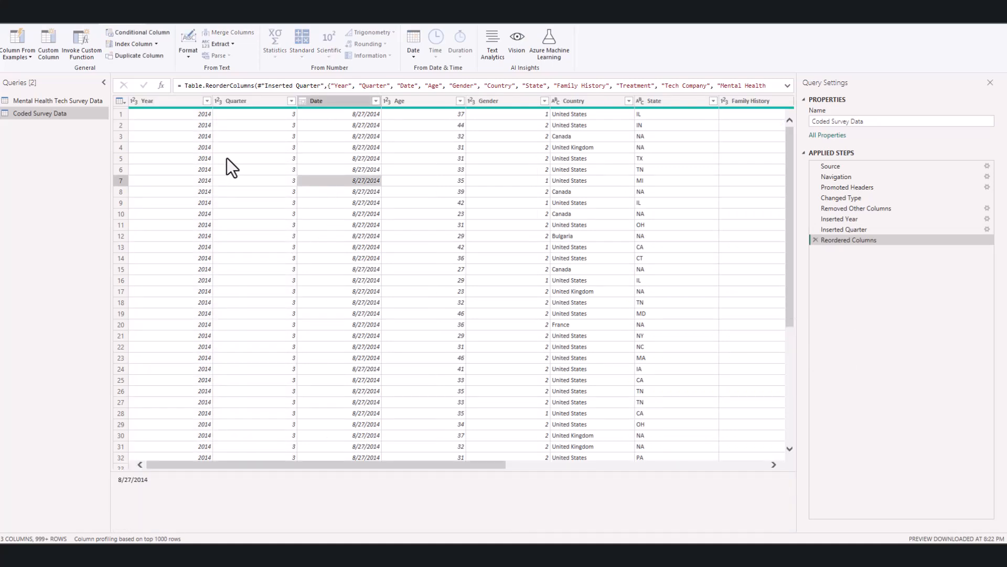
Close the Power Query Editor and apply the Coded Survey Data changes to the report
left_click(41, 22)
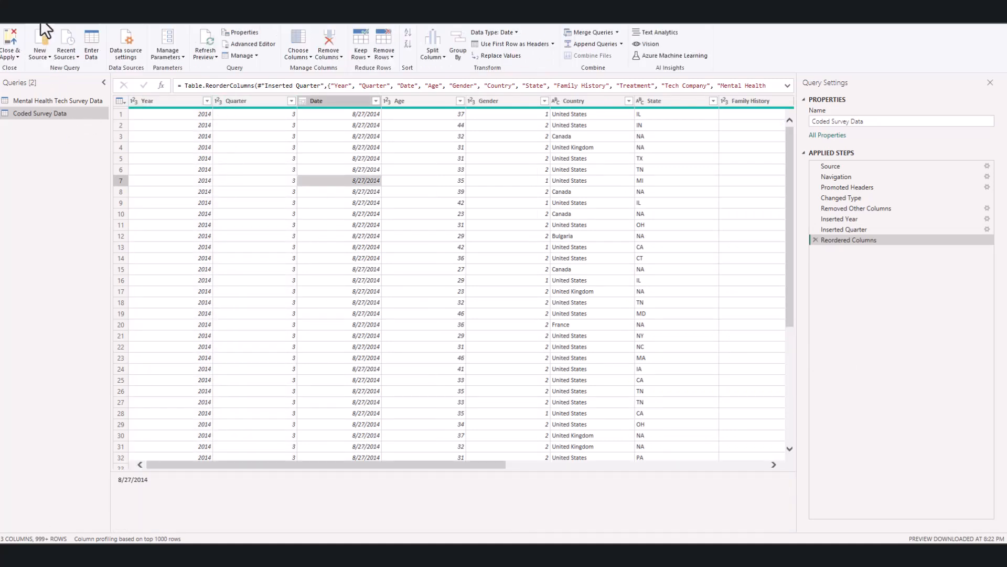
left_click(29, 65)
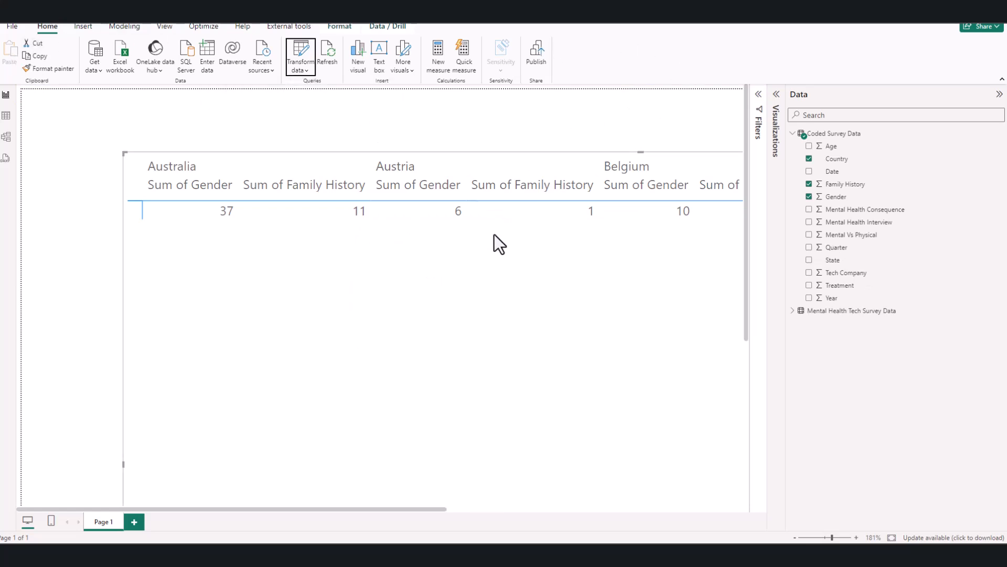
left_click(339, 229)
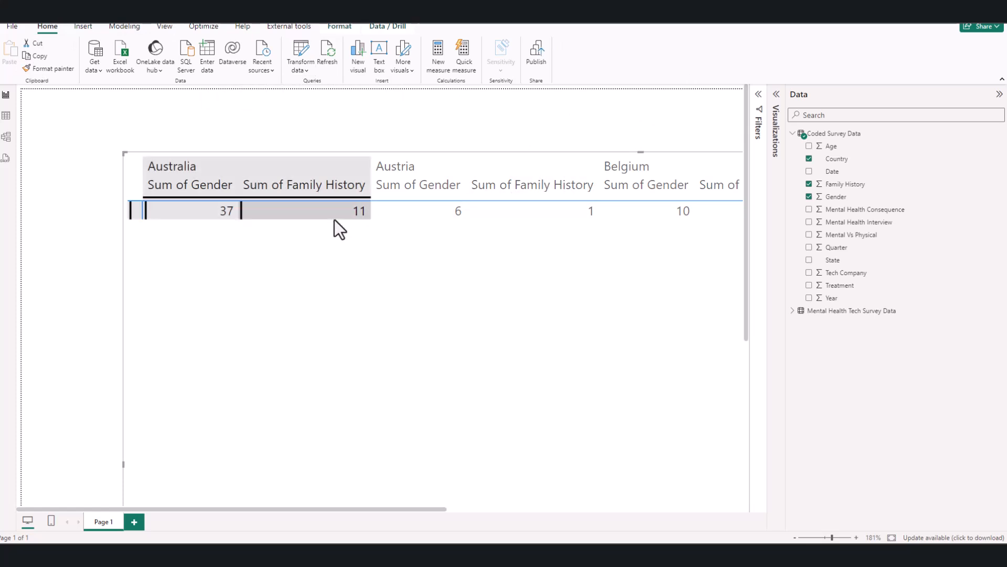
left_click(528, 238)
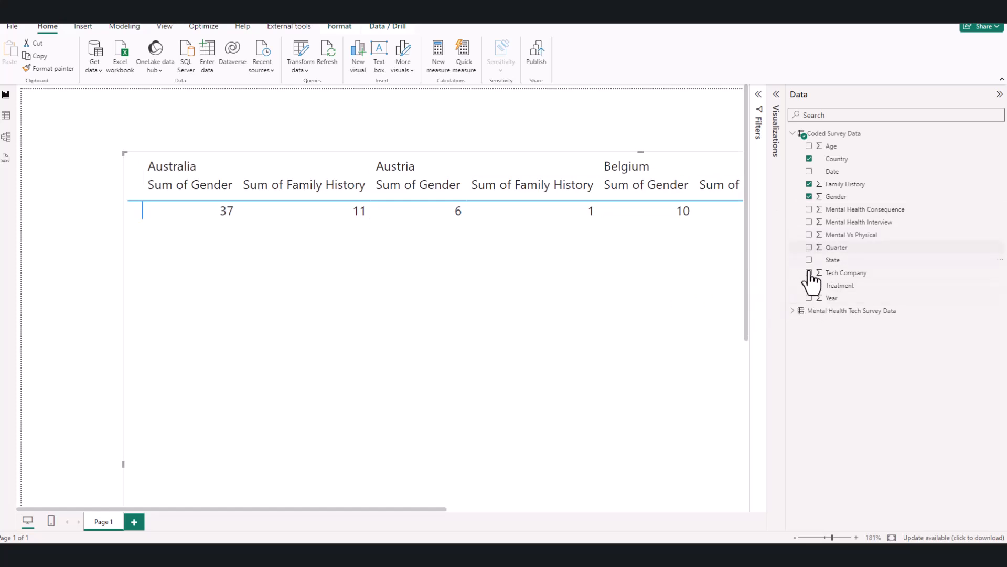
left_click(810, 298)
left_click(809, 298)
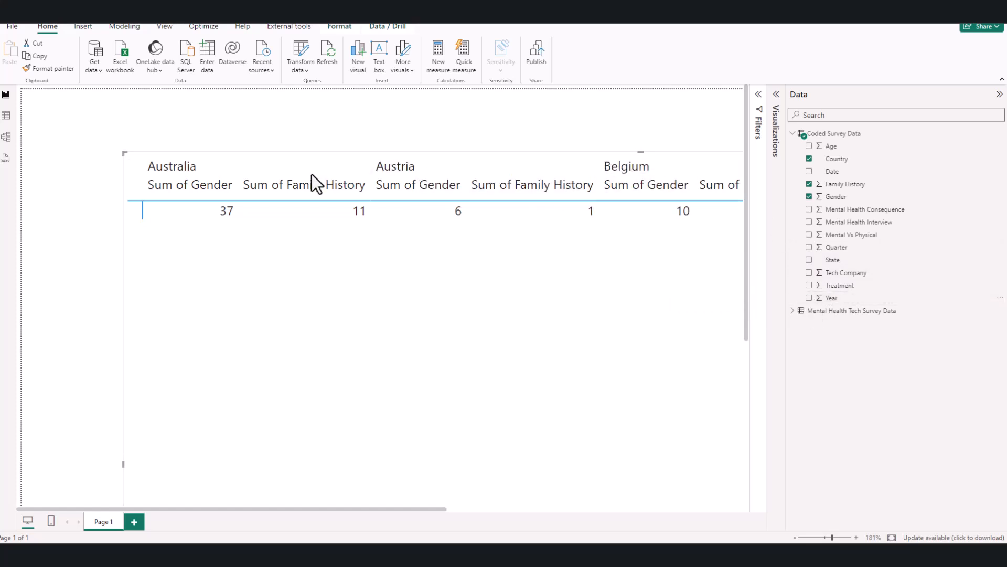
left_click(273, 163)
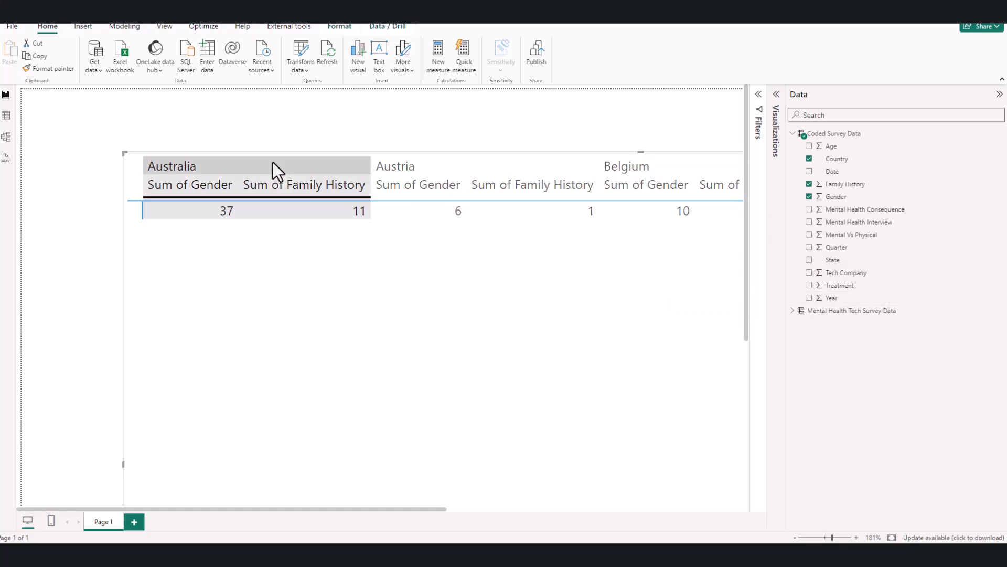
left_click(390, 234)
Shrink the matrix visual in height and width and reposition it so that it fits in the upper part of the report page
scroll(423, 349, "down", 5)
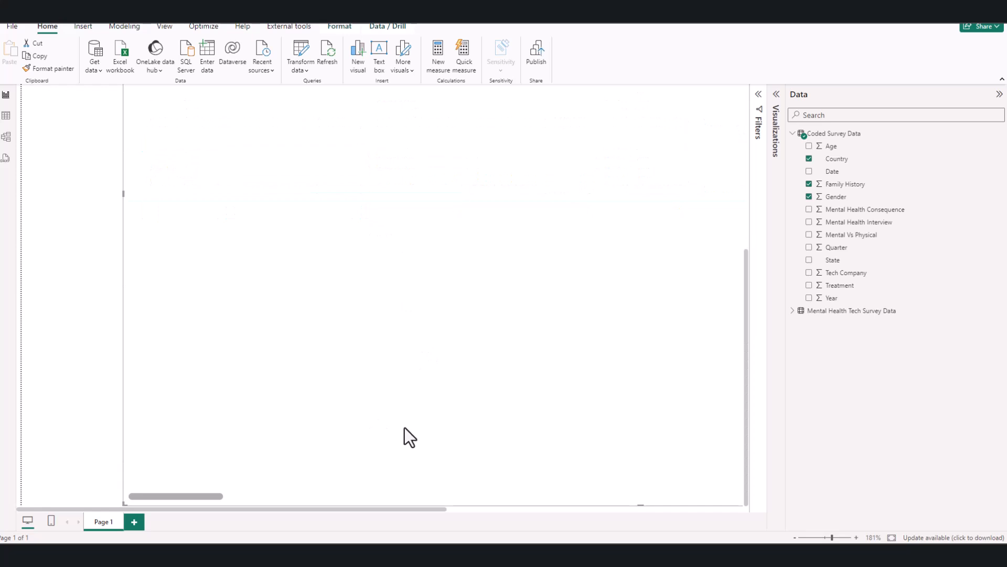
left_click_drag(639, 505, 582, 150)
scroll(472, 258, "up", 5)
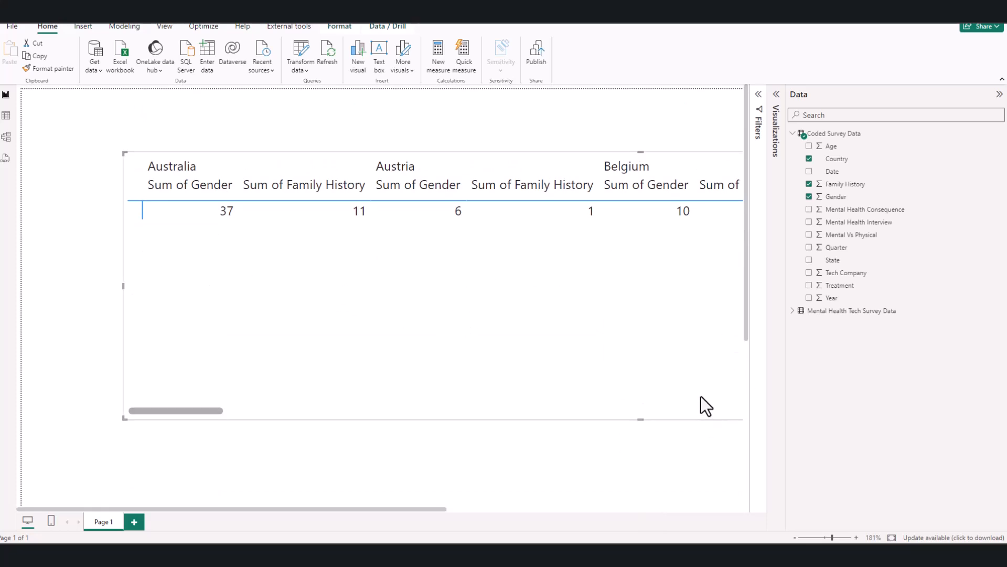
left_click_drag(699, 404, 560, 382)
left_click_drag(130, 277, 266, 333)
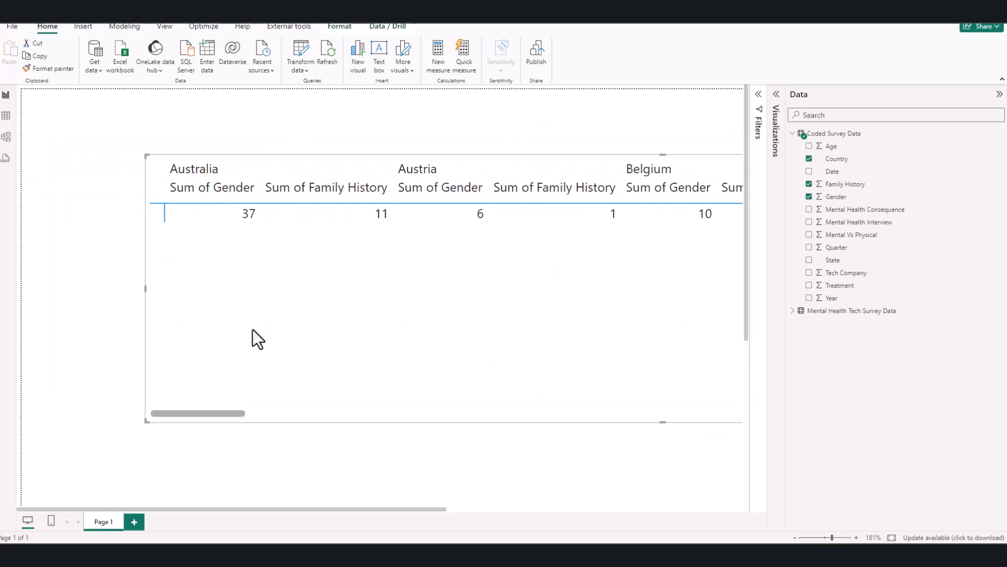
left_click_drag(142, 419, 360, 400)
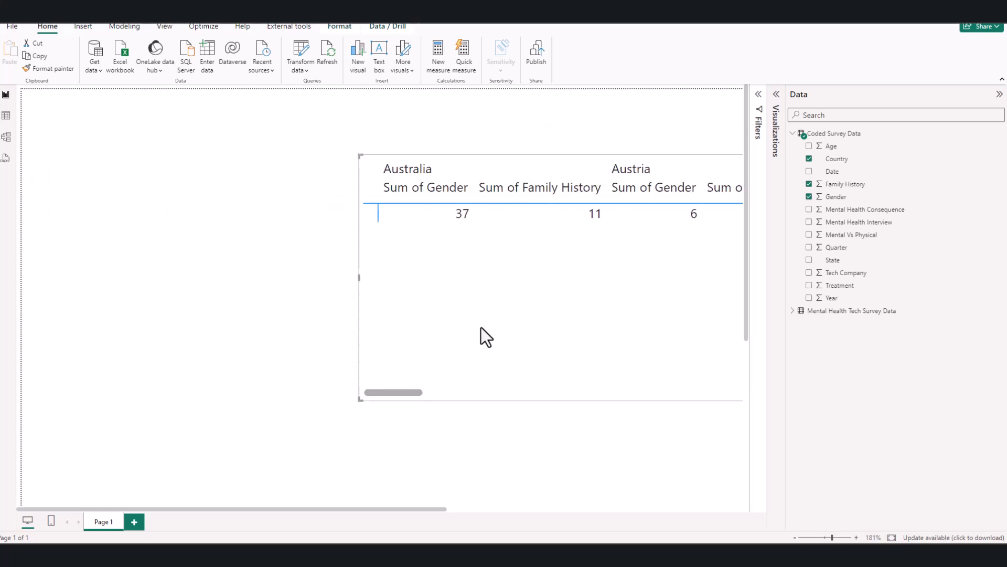
left_click_drag(486, 328, 46, 294)
left_click_drag(217, 288, 389, 326)
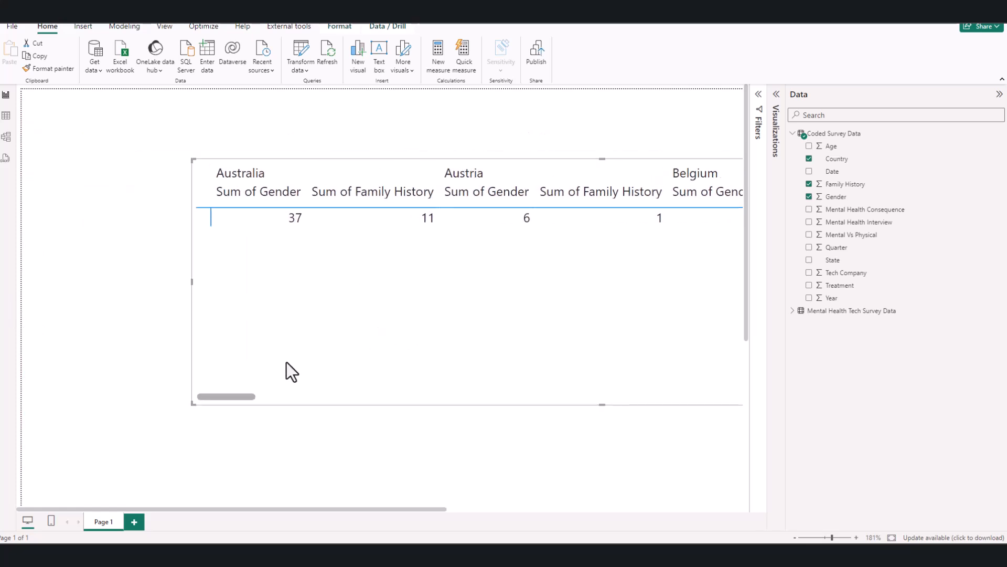
left_click_drag(194, 404, 695, 364)
left_click_drag(731, 312, 361, 324)
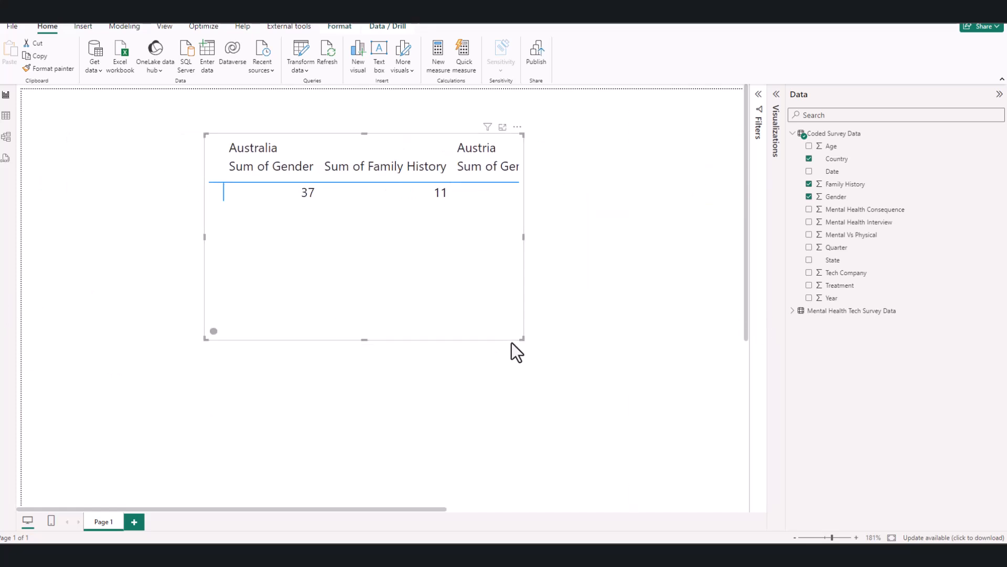
left_click_drag(521, 338, 641, 323)
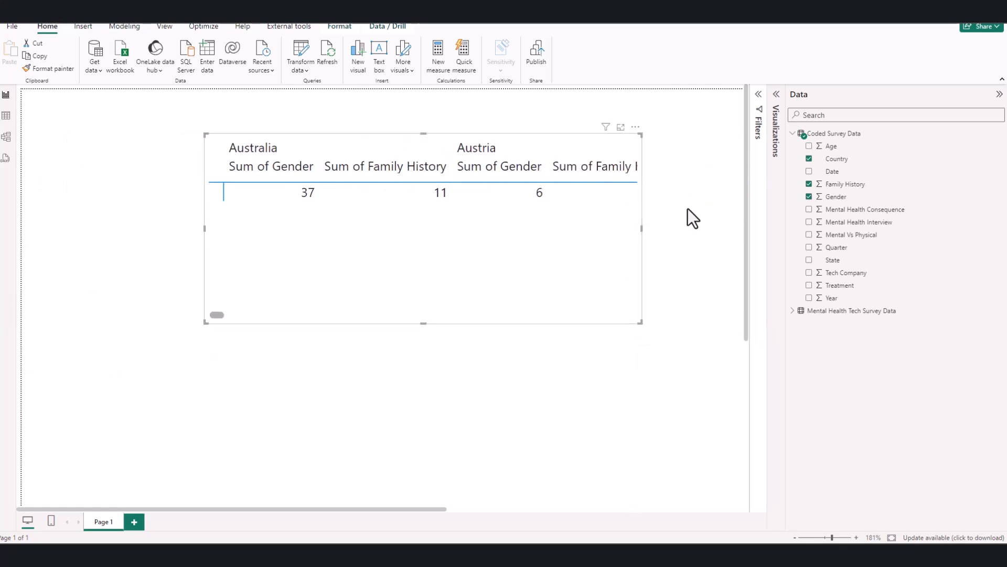
Show the matrix's build options at a narrower width and move the matrix toward the page's left edge
left_click(774, 122)
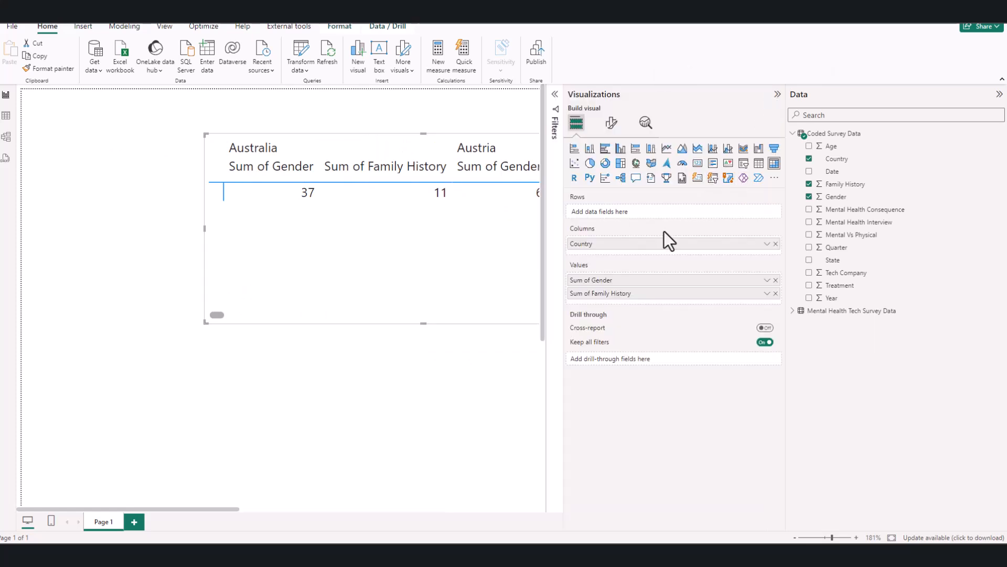
left_click_drag(502, 266, 271, 287)
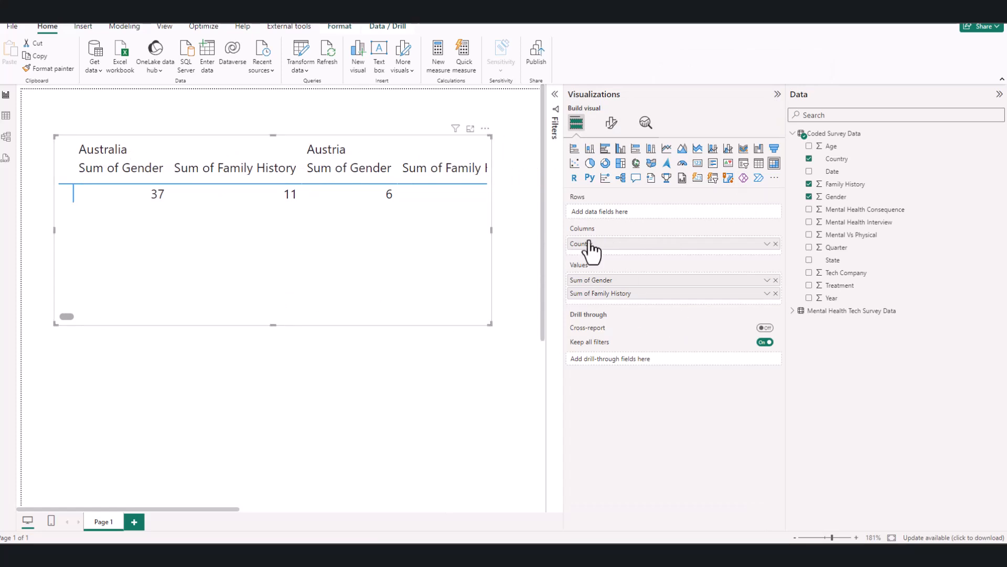
left_click_drag(557, 205, 677, 210)
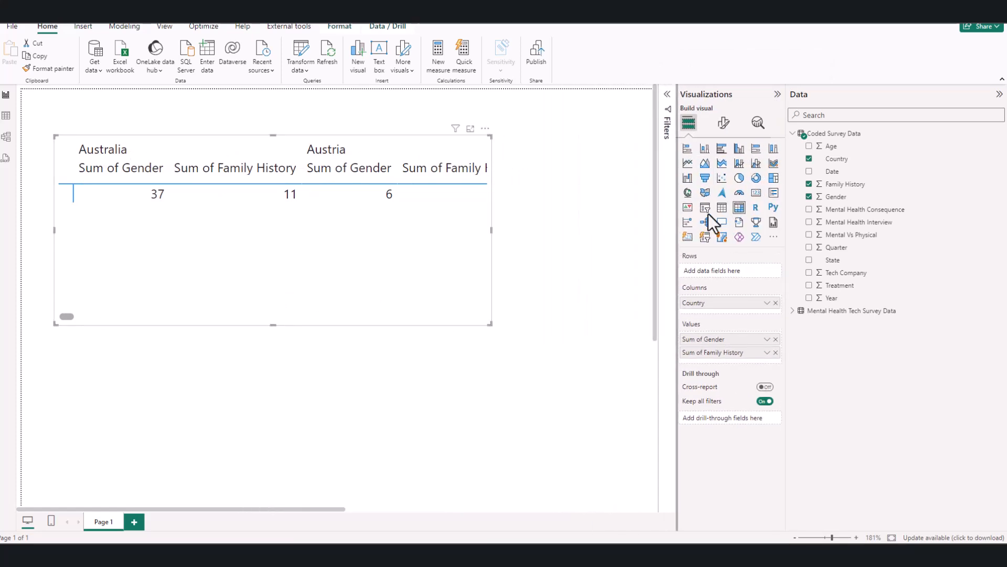
Remove Country and Sum of Gender from the matrix and use Year from Coded Survey Data as its rows
left_click_drag(786, 194, 872, 194)
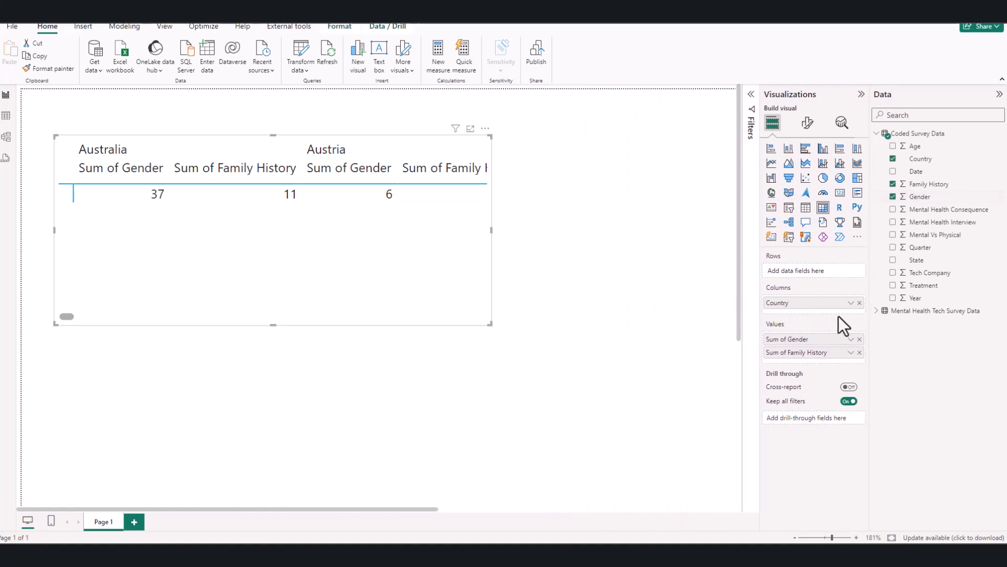
left_click(859, 303)
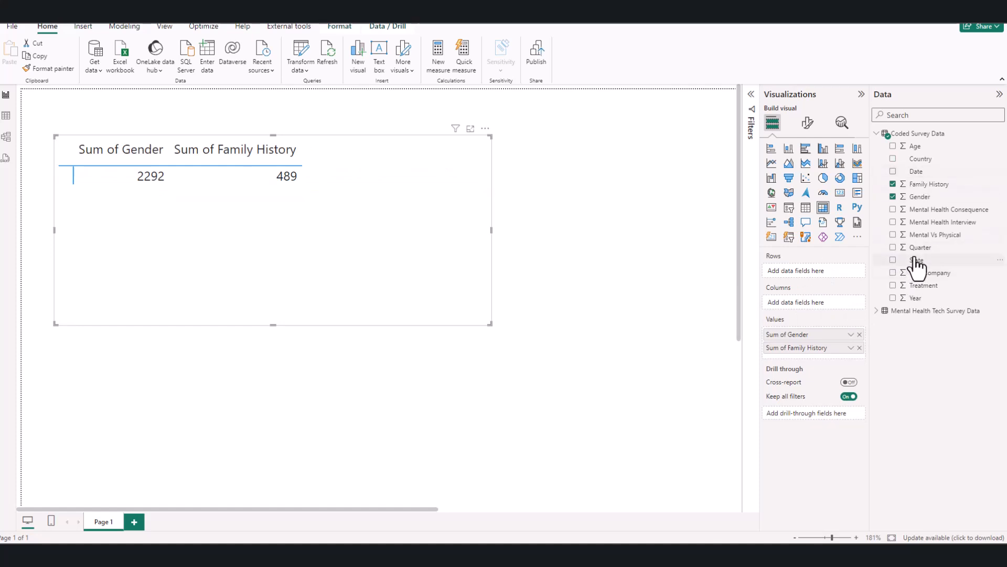
left_click_drag(919, 299, 800, 276)
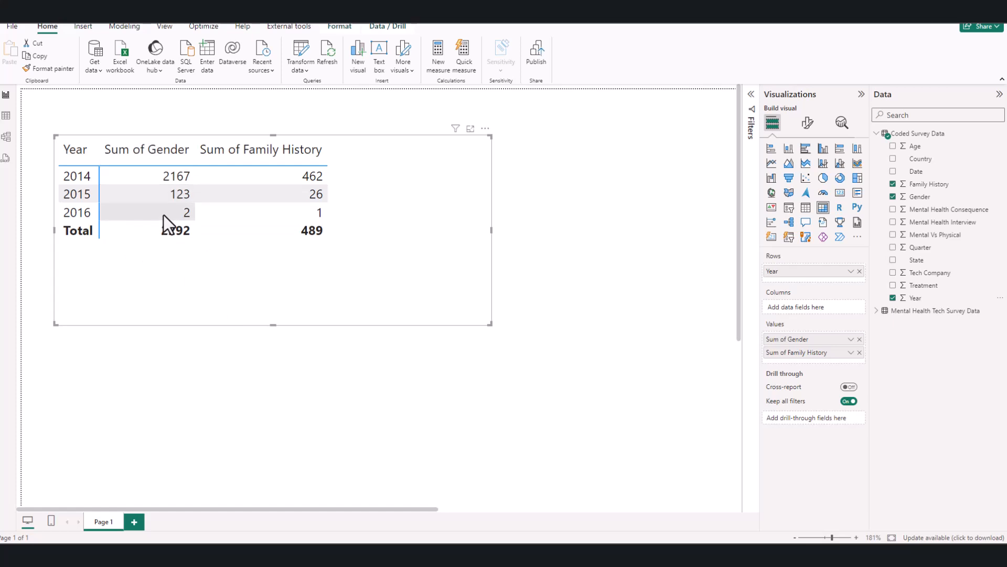
left_click(860, 339)
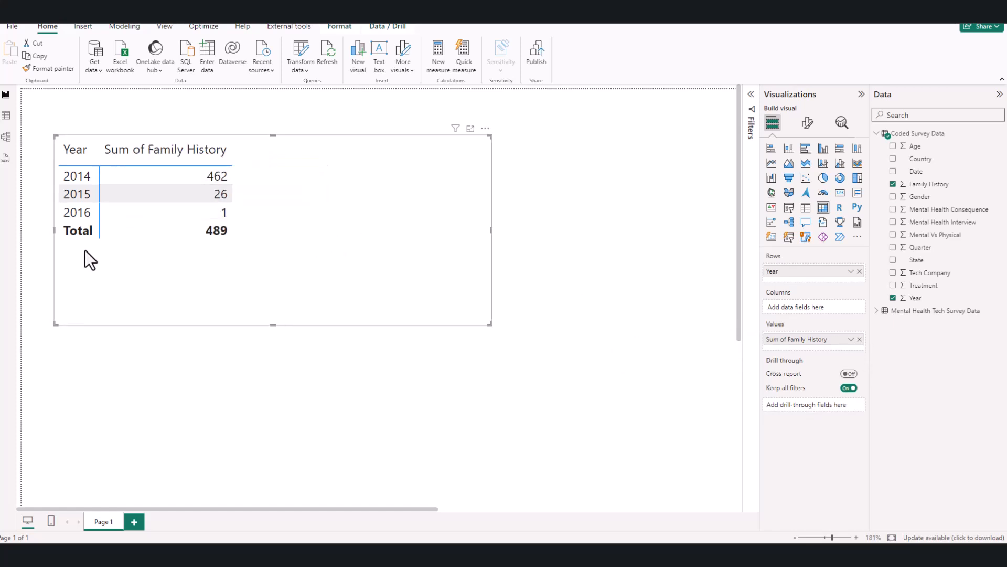
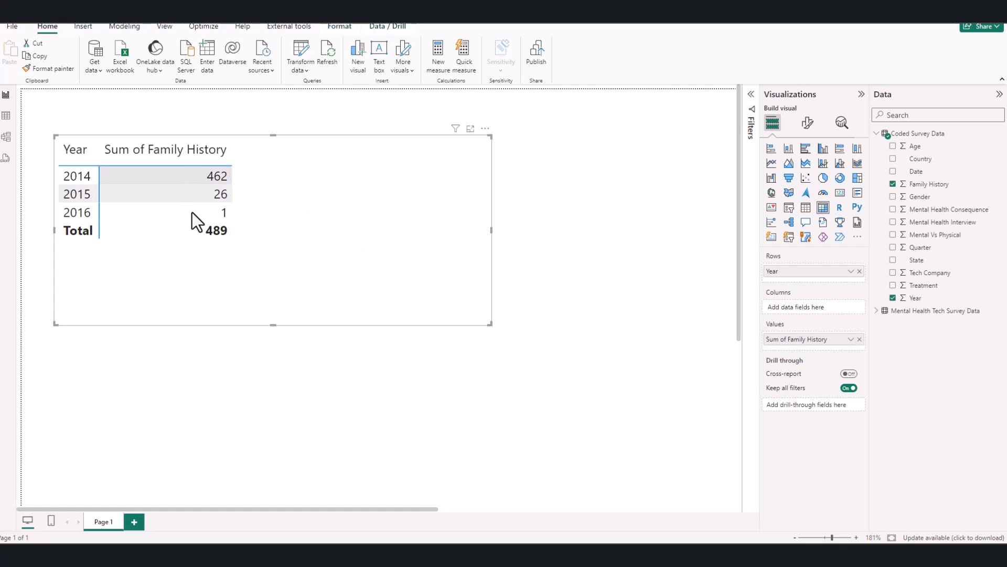
Shrink the matrix visual to fit closely around its Year and Sum of Family History content and shift it slightly inward on the page
left_click(544, 233)
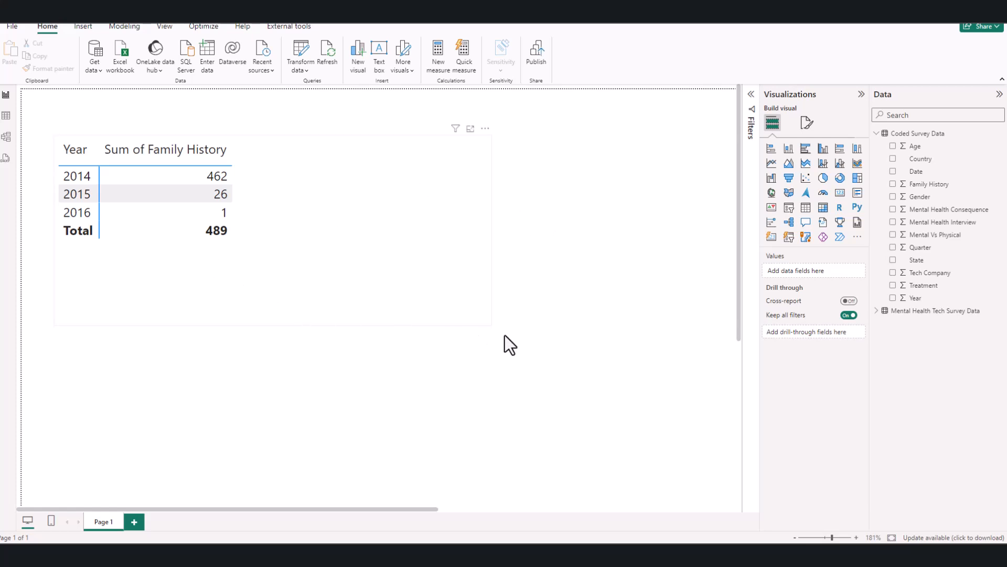
left_click(487, 321)
left_click_drag(487, 322, 316, 233)
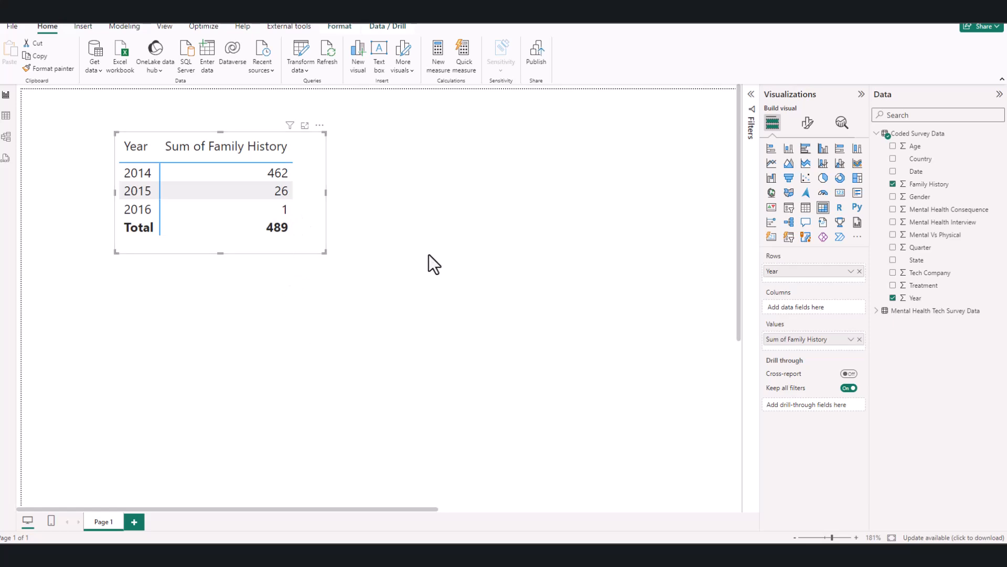
left_click(591, 220)
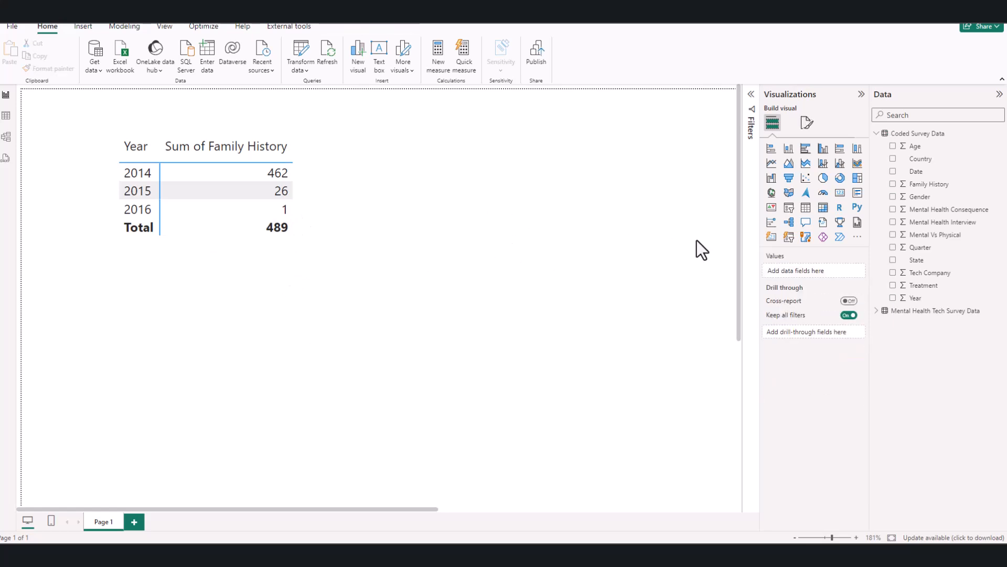
Add a slicer for the Quarter field of Coded Survey Data, place it beside the matrix and make it slightly taller
left_click(789, 207)
left_click_drag(257, 402, 531, 213)
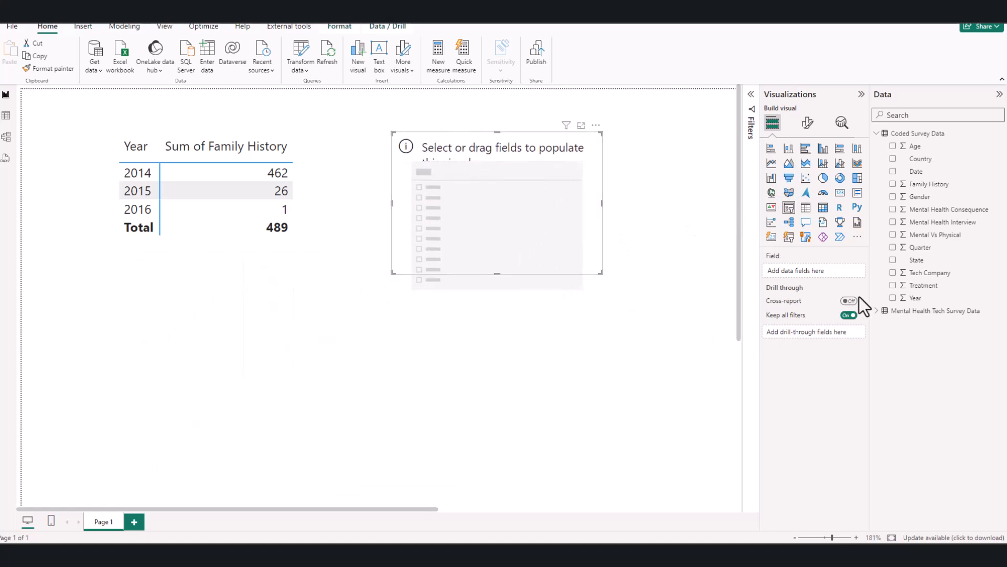
left_click(893, 247)
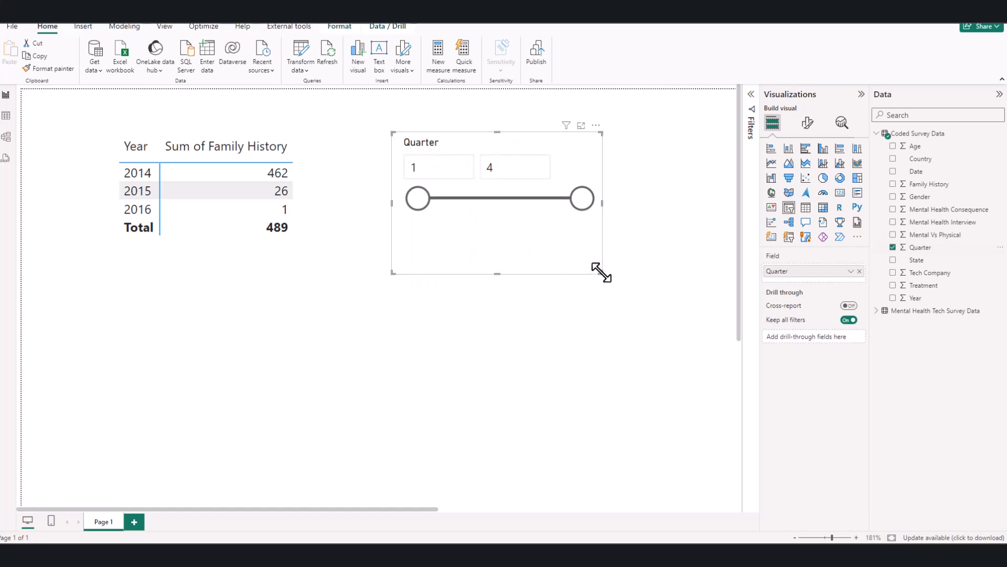
left_click_drag(602, 277, 599, 294)
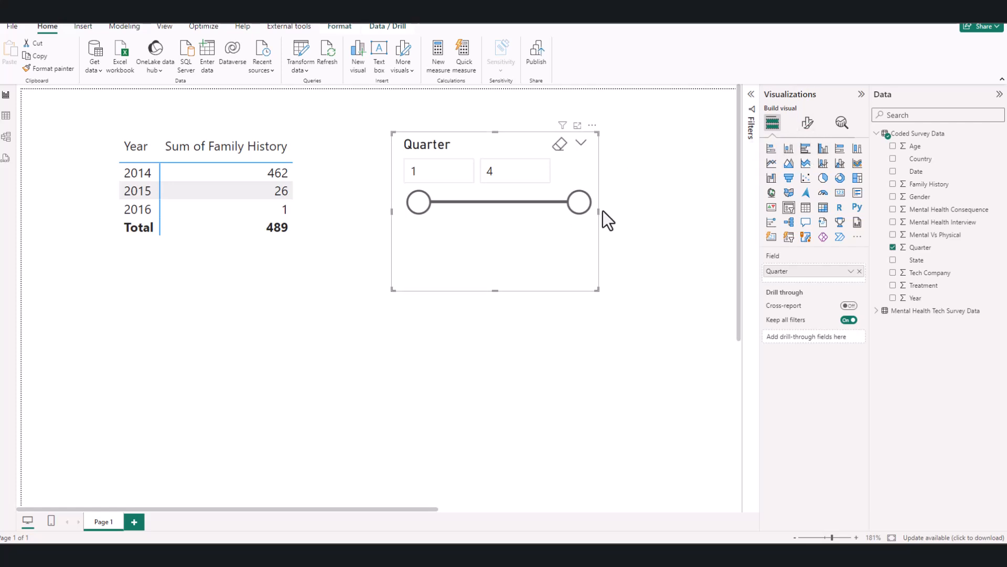
Set the Quarter slicer's style to Tile
left_click(808, 128)
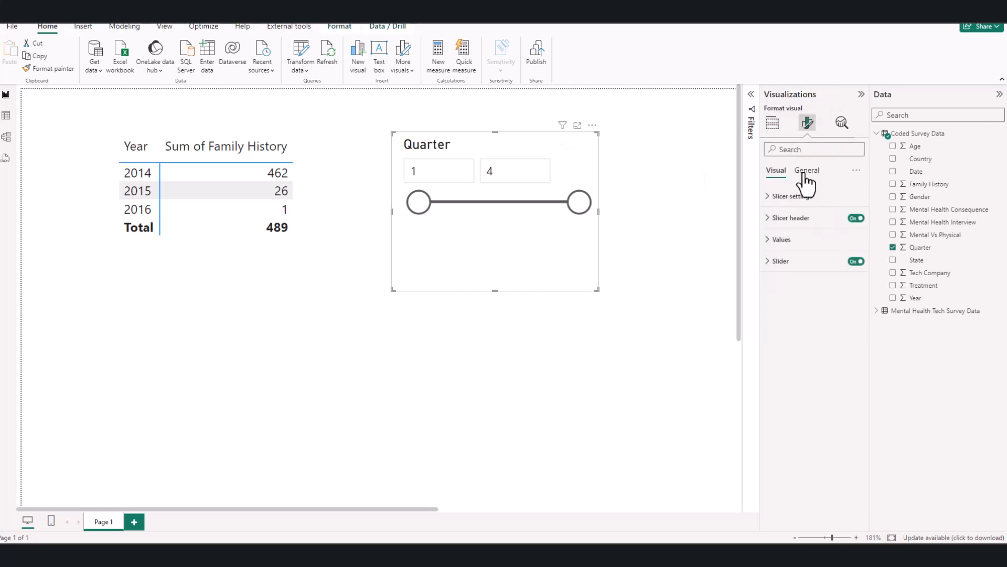
left_click(785, 195)
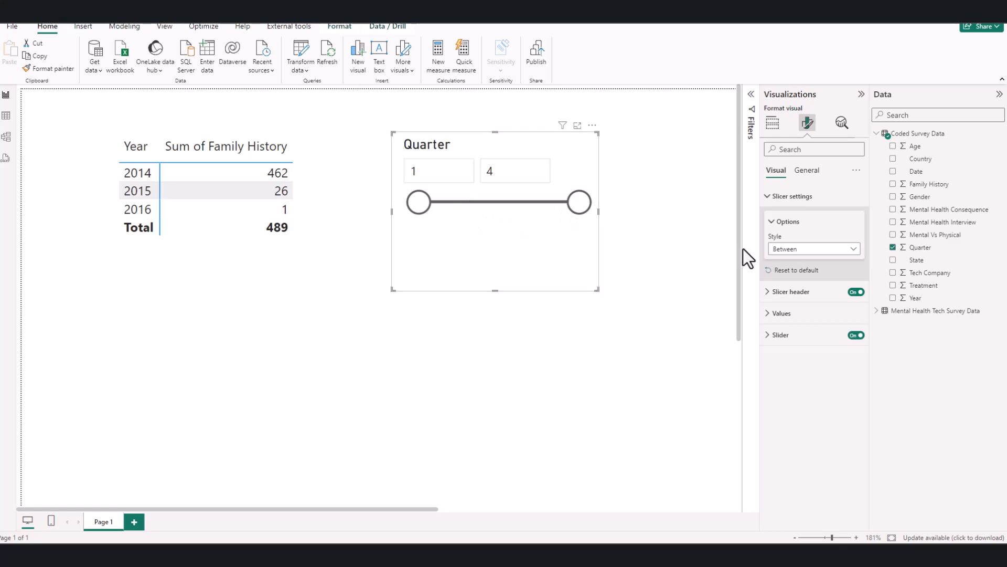
left_click(802, 251)
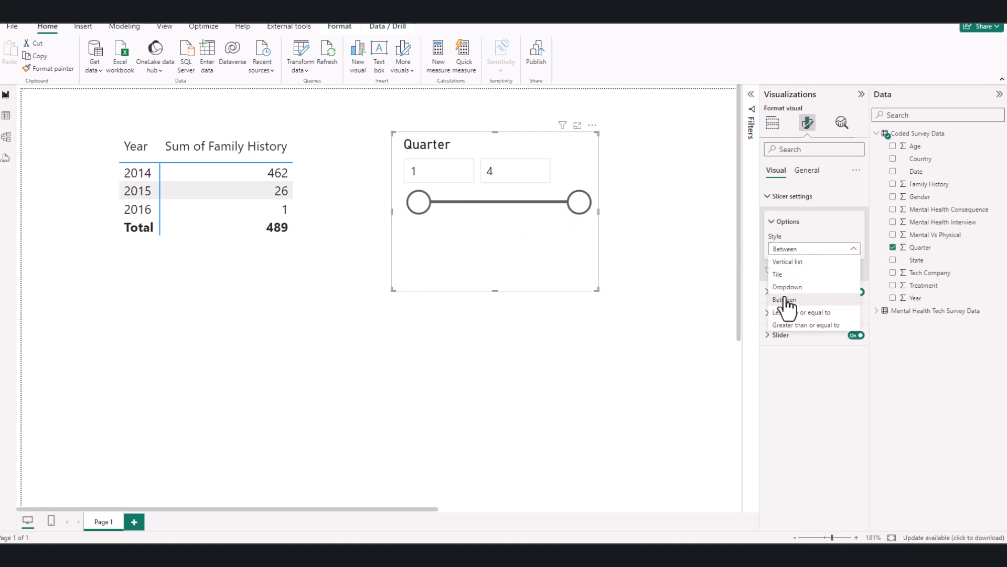
left_click(778, 274)
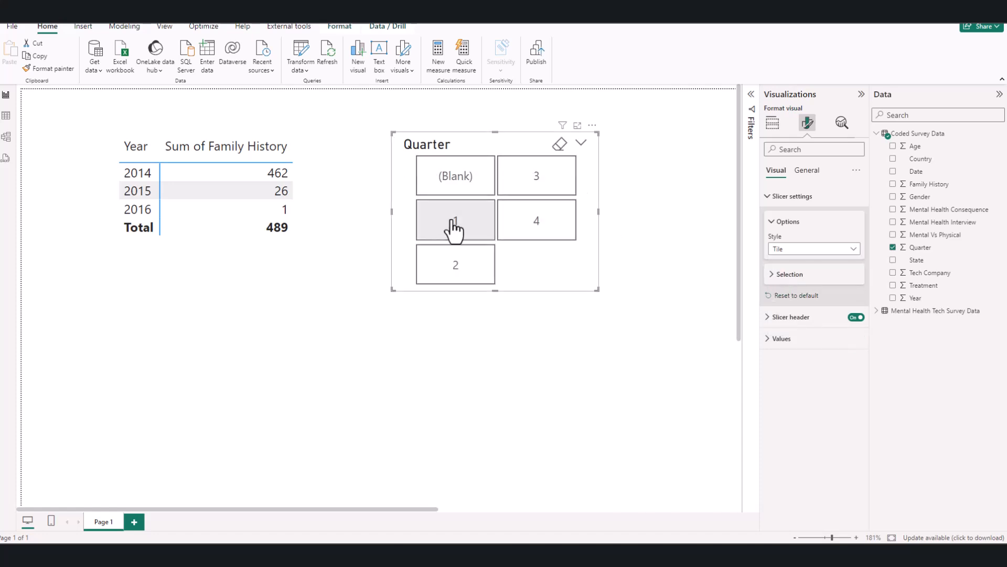
Filter the matrix by each of quarters 1 to 4 in turn with the slicer tiles and compare the yearly family history sums
left_click(454, 227)
left_click(529, 184)
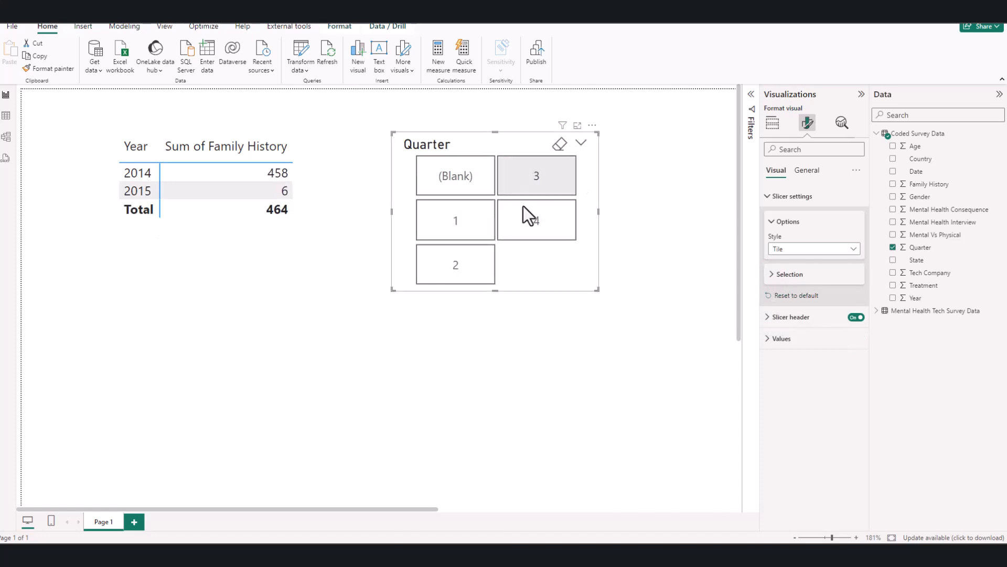
left_click(455, 262)
left_click(541, 229)
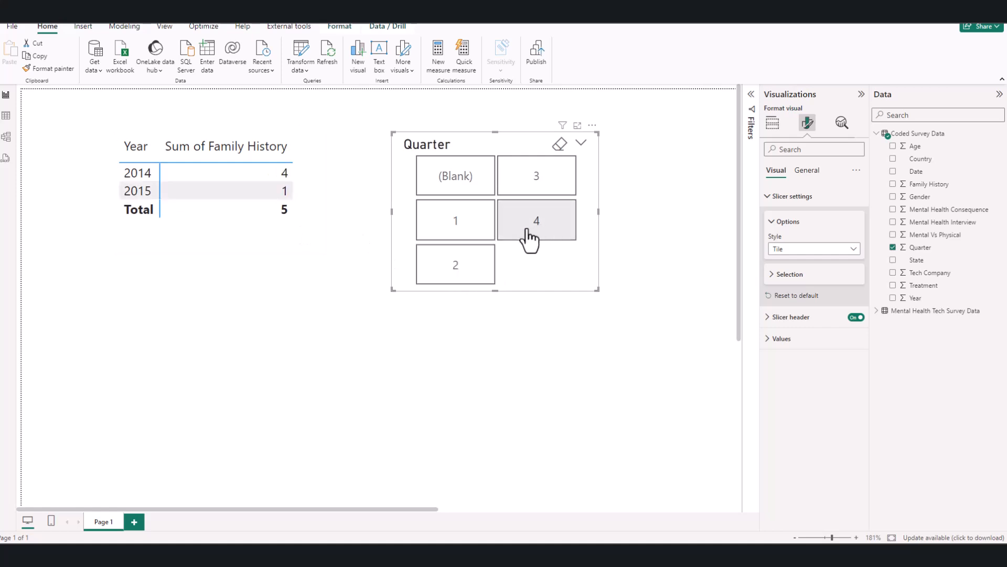
left_click(455, 217)
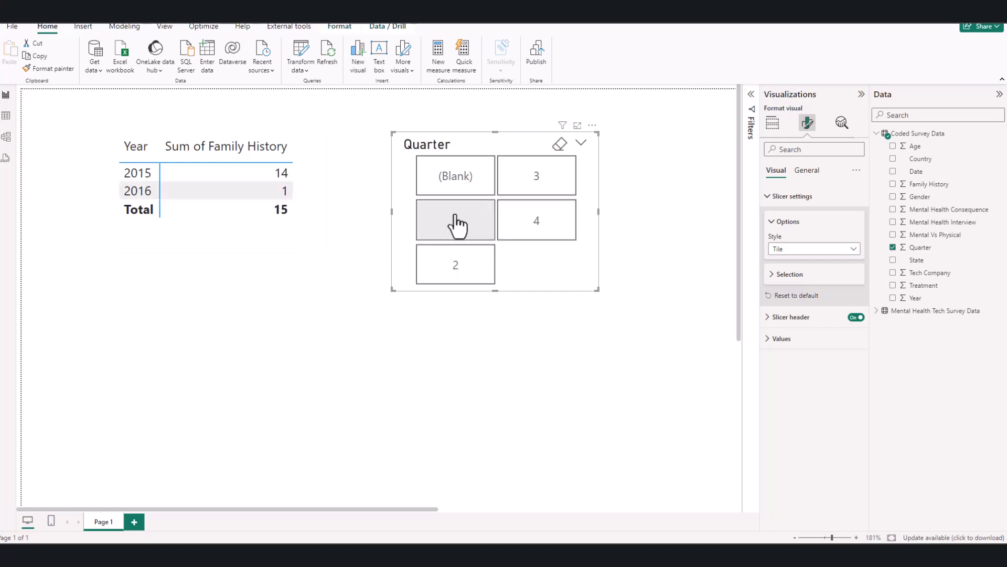
left_click(536, 188)
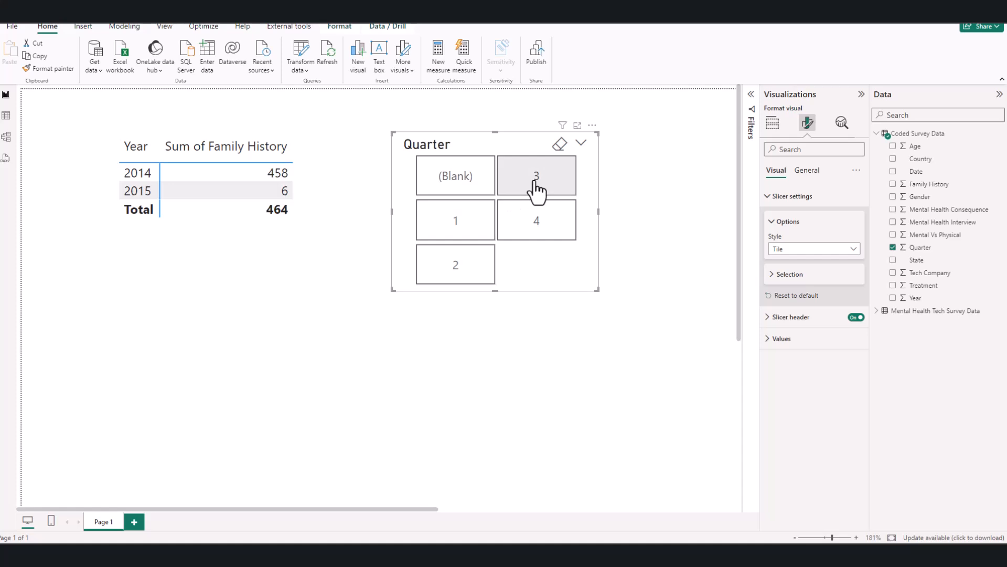
left_click(461, 271)
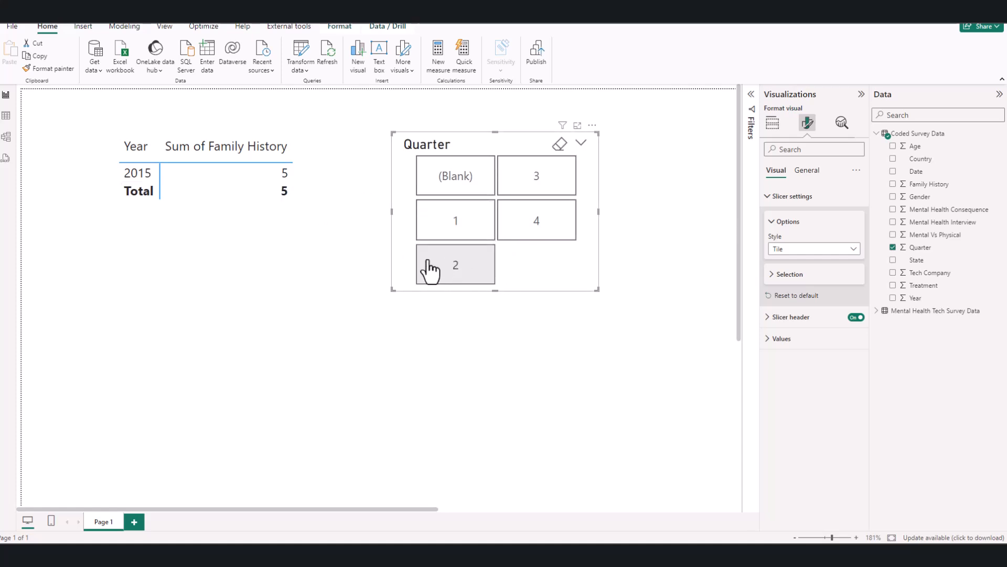
left_click(534, 229)
left_click(538, 186)
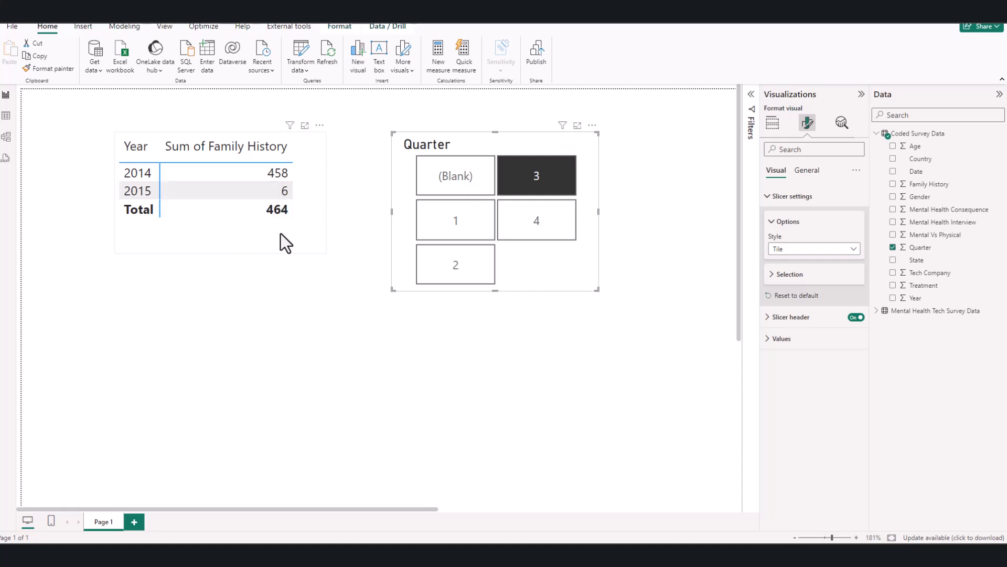
left_click(461, 223)
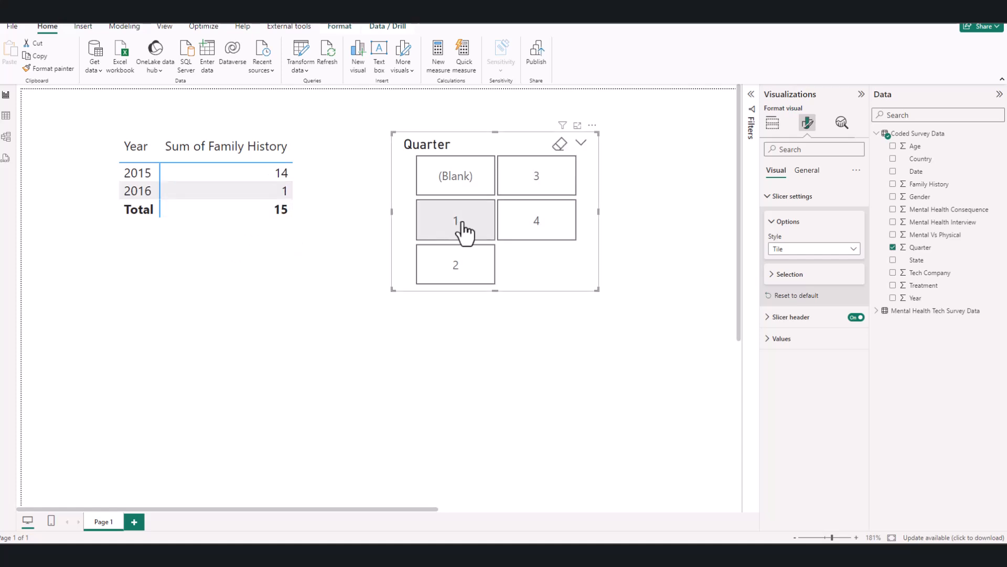
left_click(488, 267)
left_click(536, 235)
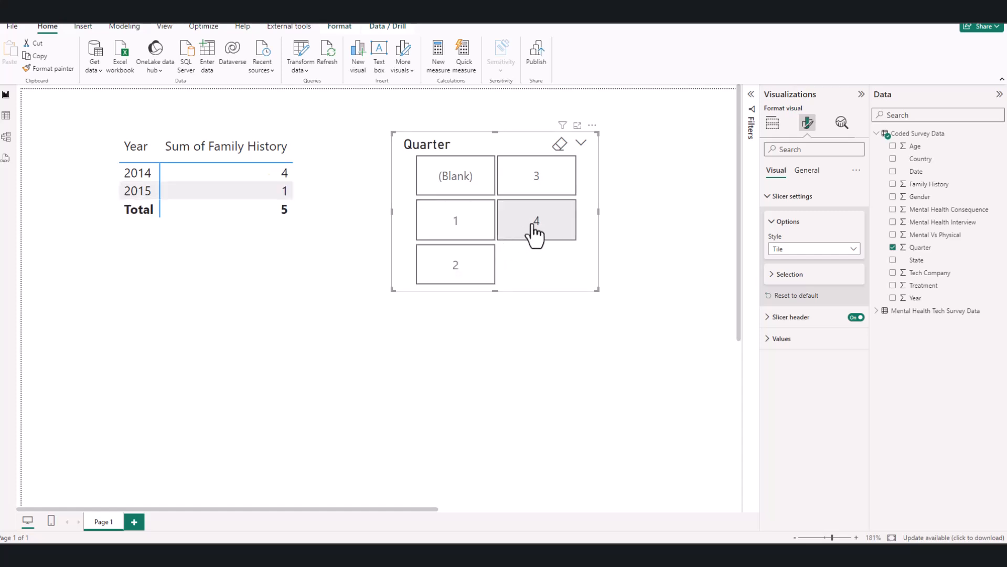
Set the Quarter slicer's style to Dropdown and expand its list of quarters
left_click(793, 250)
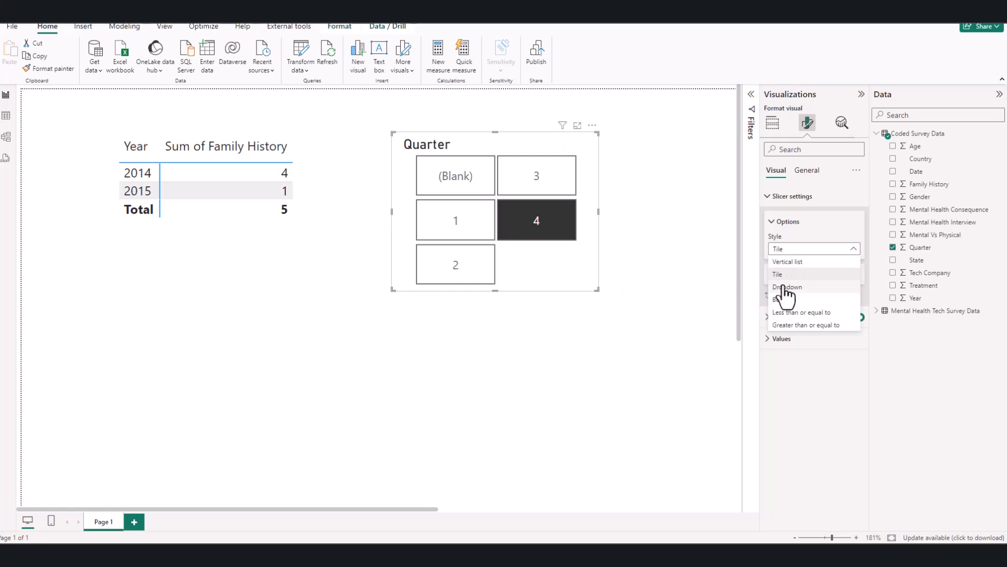
left_click(787, 287)
left_click(581, 175)
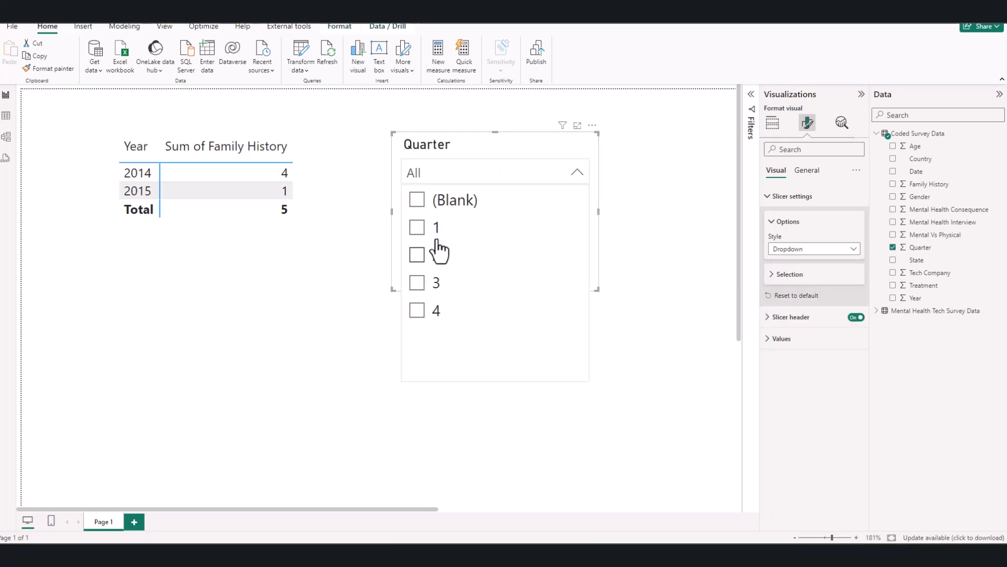
Check how the matrix responds to the (Blank), 1, 2 and 3 choices in the Quarter dropdown slicer
left_click(417, 230)
left_click(417, 229)
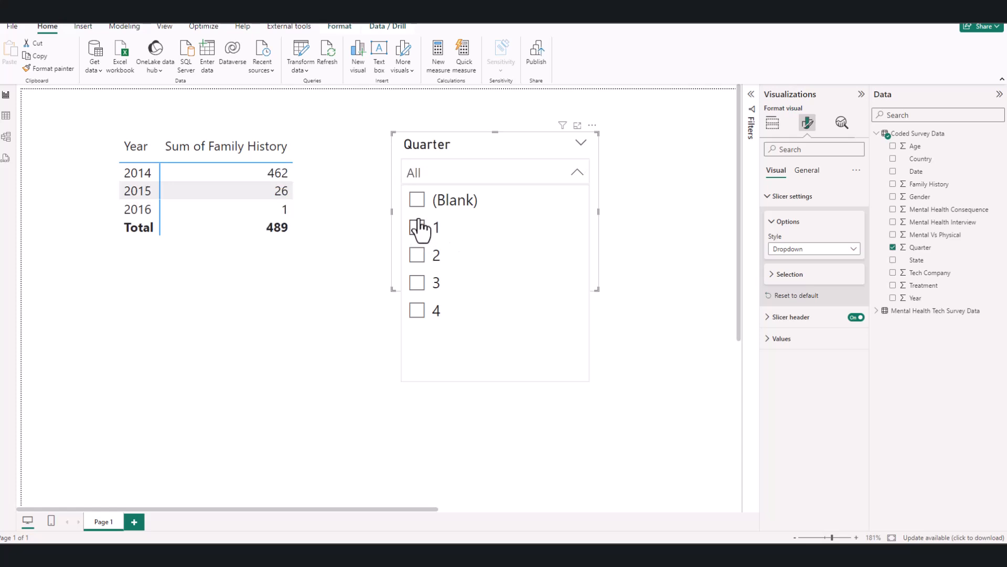
left_click(417, 202)
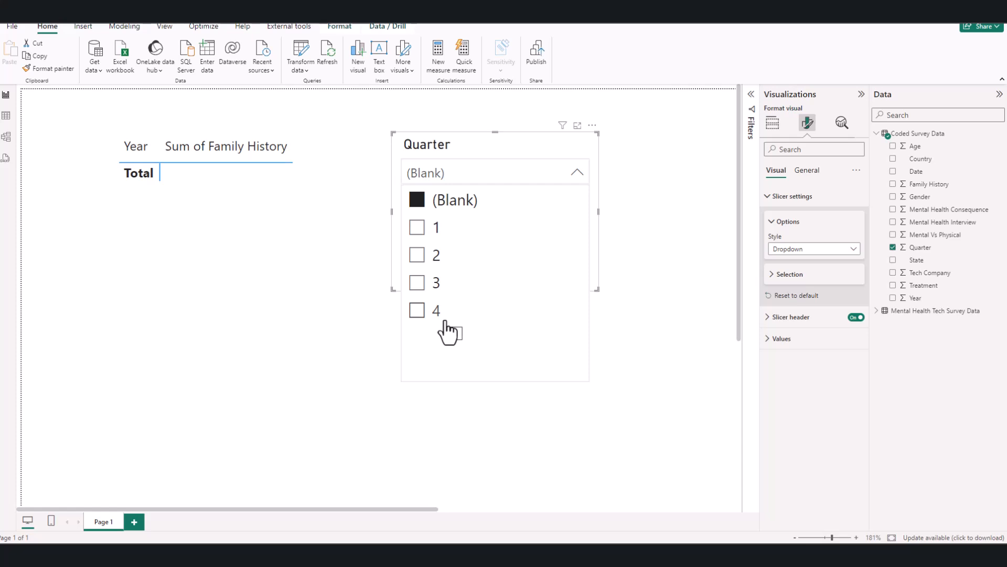
left_click(201, 178)
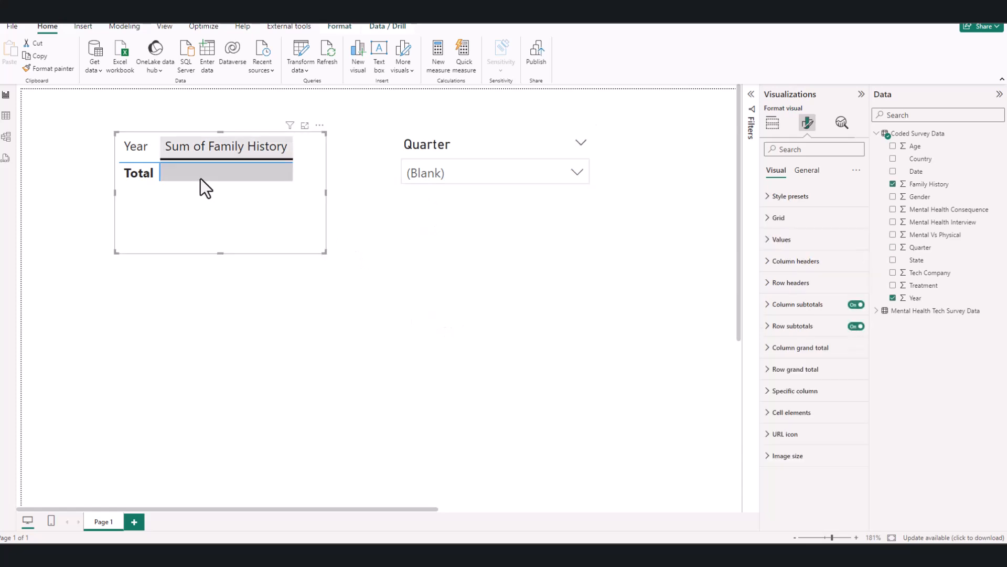
left_click(435, 179)
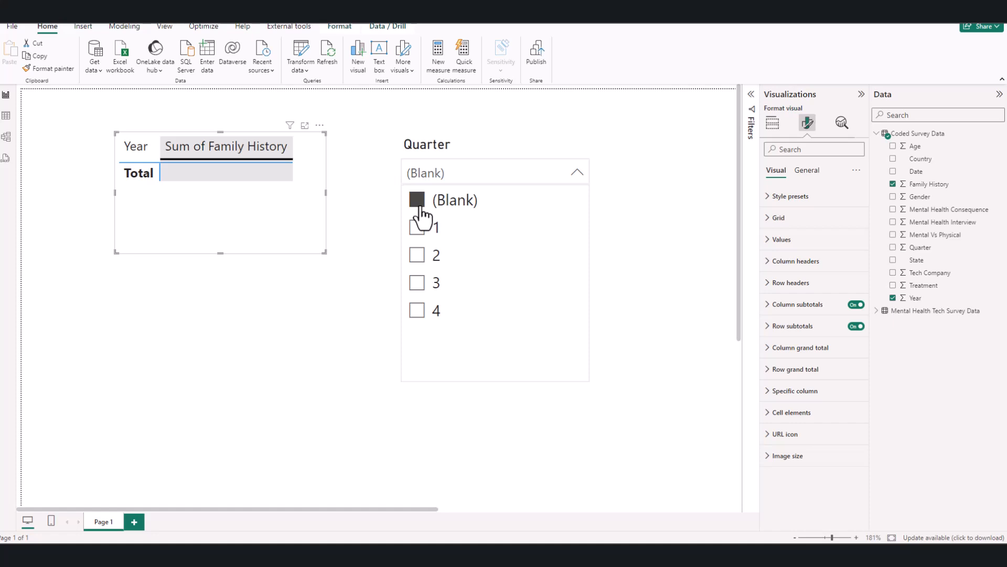
left_click(420, 230)
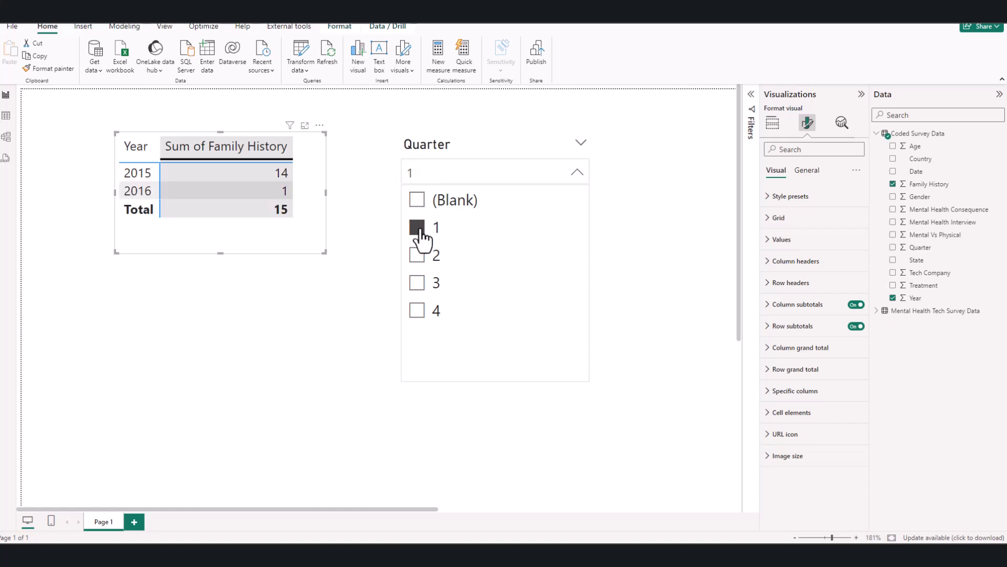
left_click(418, 257)
left_click(418, 283)
left_click(461, 199)
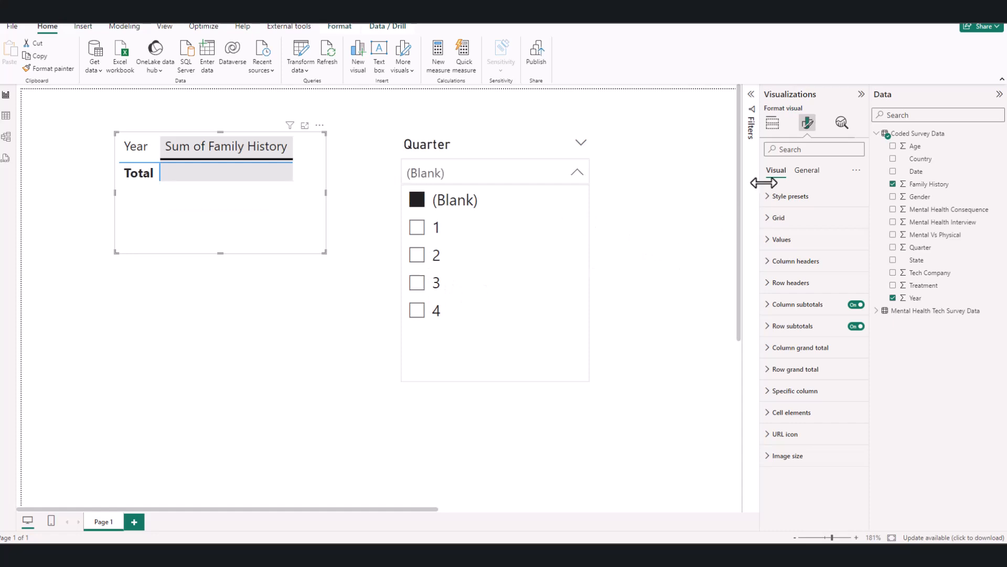
Filter the matrix to quarter 1 with the Quarter dropdown slicer
left_click(807, 170)
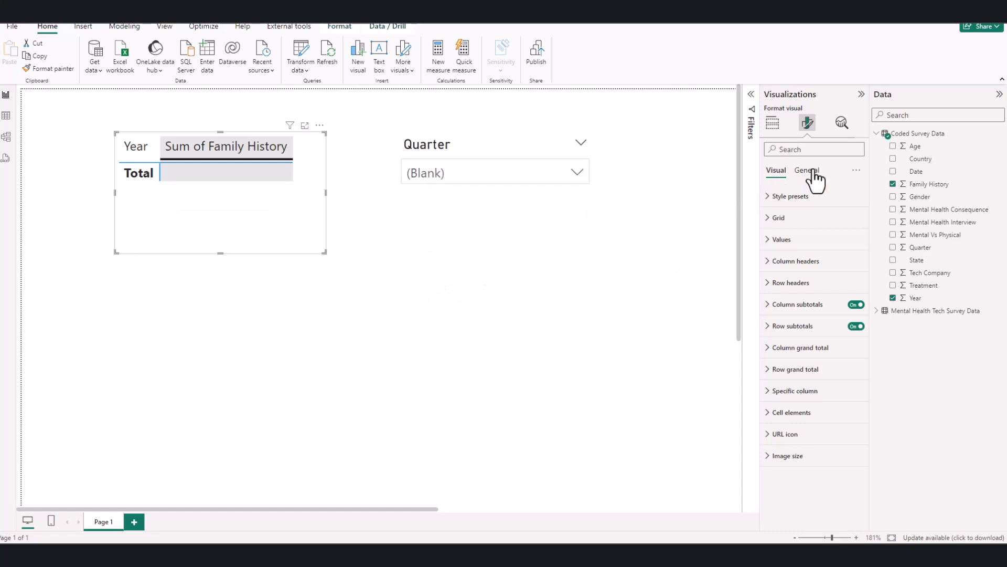
left_click(470, 175)
left_click(474, 231)
Select the Quarter slicer, review its style options and choose Dropdown again
left_click(515, 144)
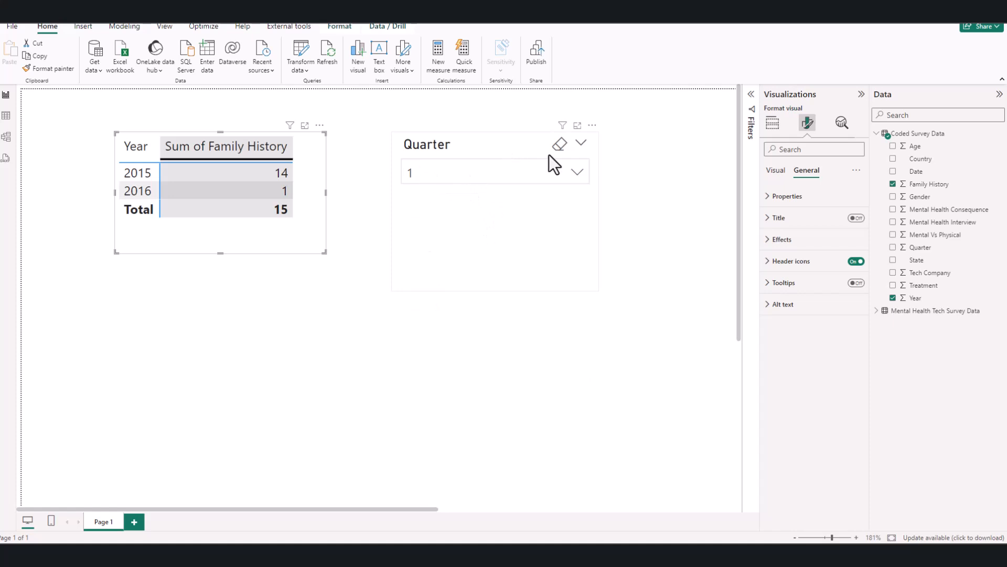
left_click(802, 250)
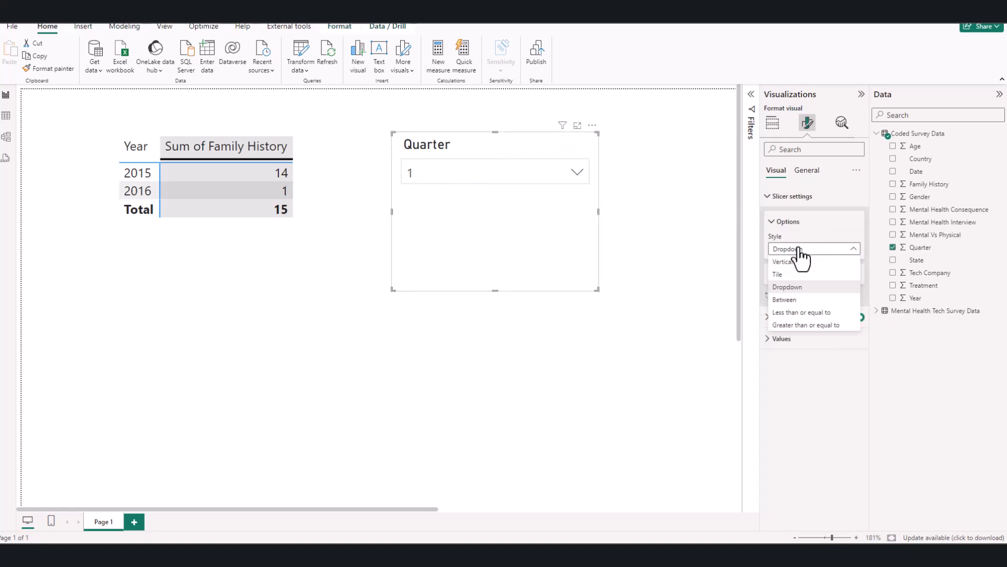
left_click(789, 289)
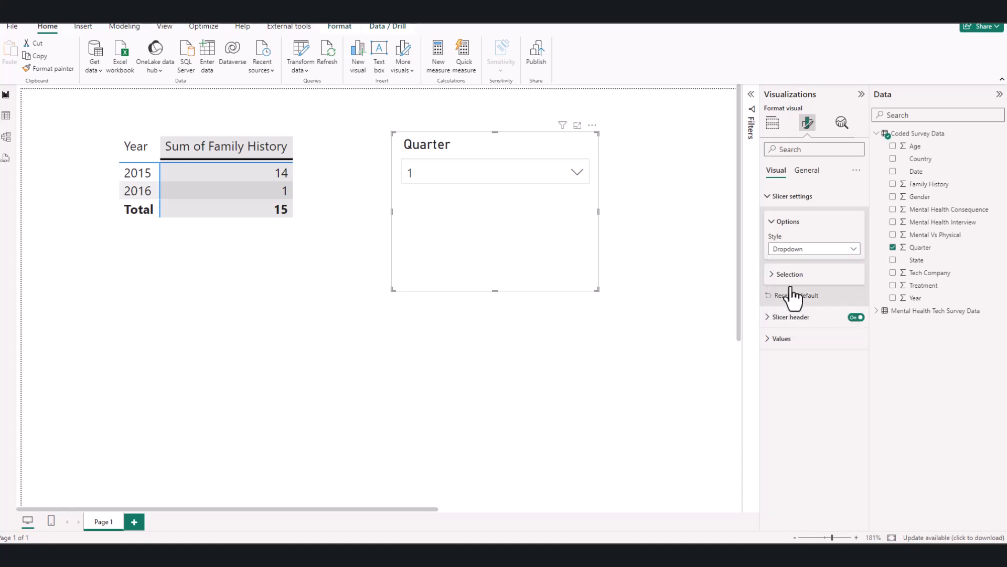
Try the Vertical list style on the Quarter slicer and make it taller so every quarter choice fits
left_click(802, 250)
left_click(789, 262)
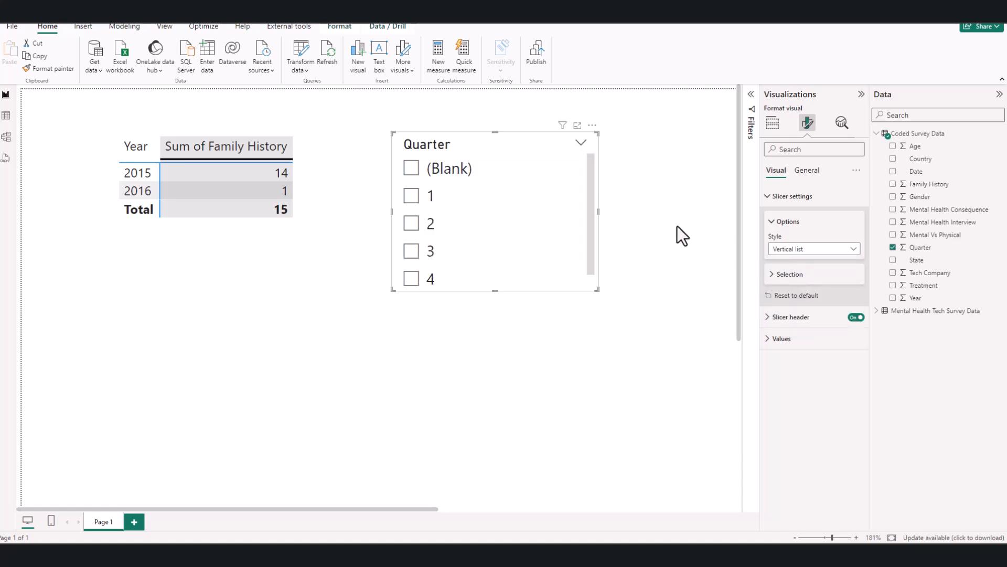
mouse_move(495, 290)
left_mouse_down()
mouse_move(493, 350)
mouse_move(491, 303)
left_mouse_up()
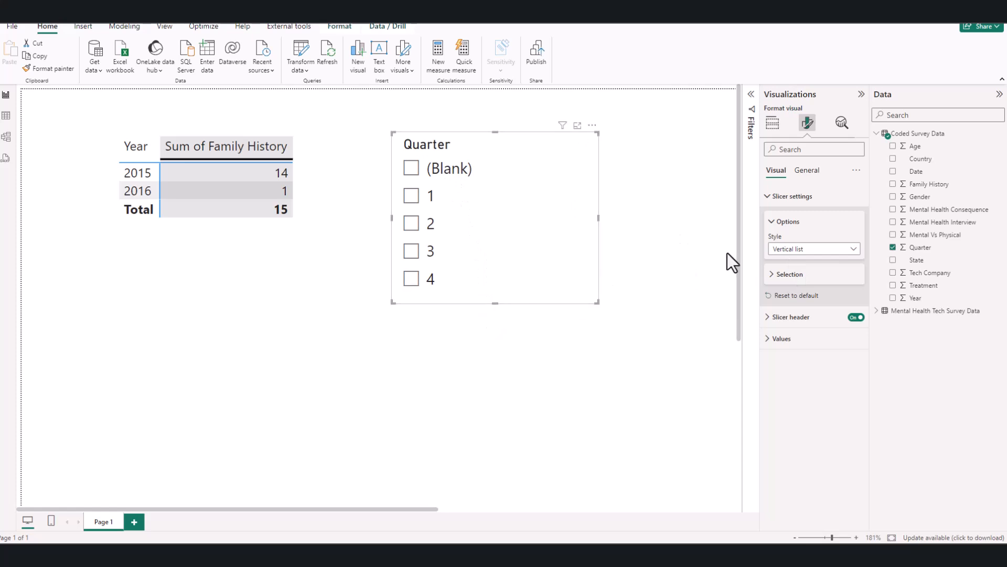
Set the Quarter slicer's style back to Dropdown and look through its list of quarters
left_click(779, 250)
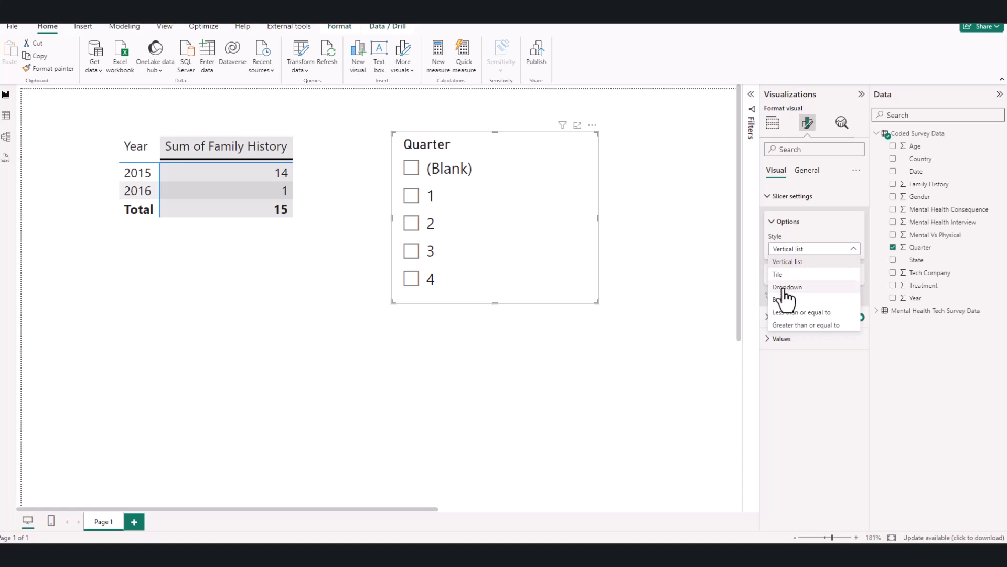
left_click(787, 287)
left_click(582, 175)
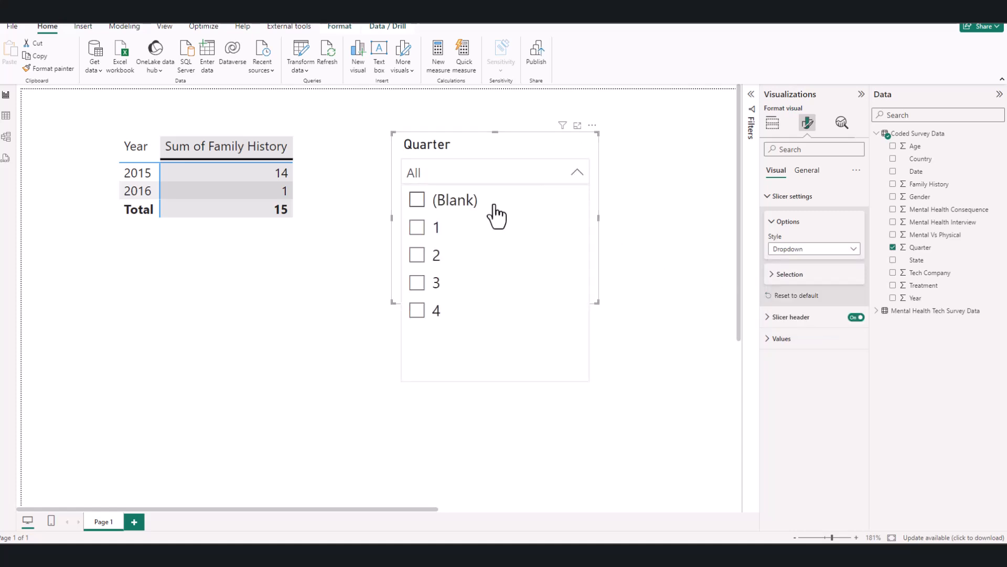
left_click(602, 286)
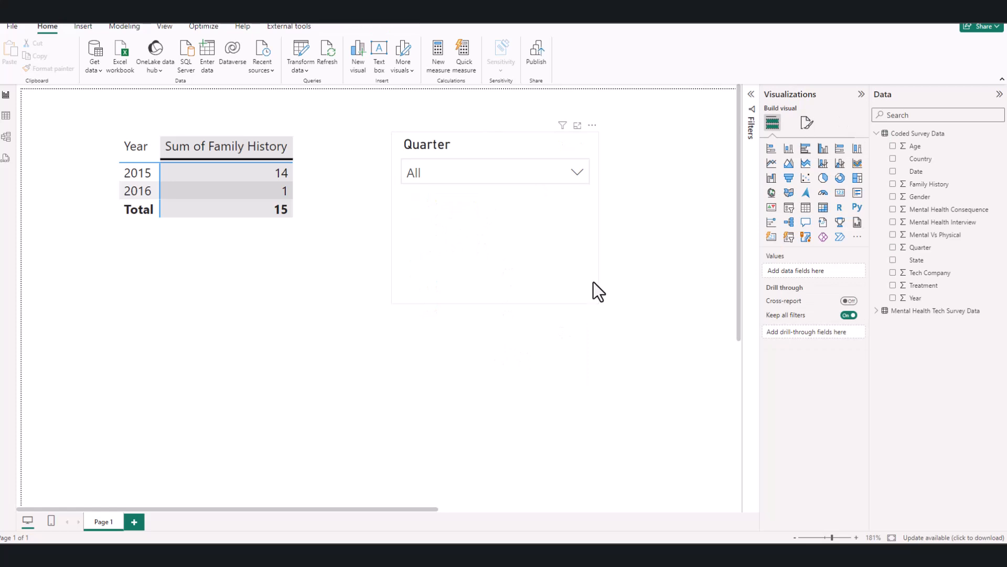
Reduce the Quarter slicer's height to fit its dropdown and move it next to the family history matrix
left_click(493, 297)
left_click(495, 306)
left_click(493, 294)
left_click_drag(494, 303, 496, 206)
left_click(562, 267)
left_click(559, 203)
left_click_drag(559, 203, 493, 209)
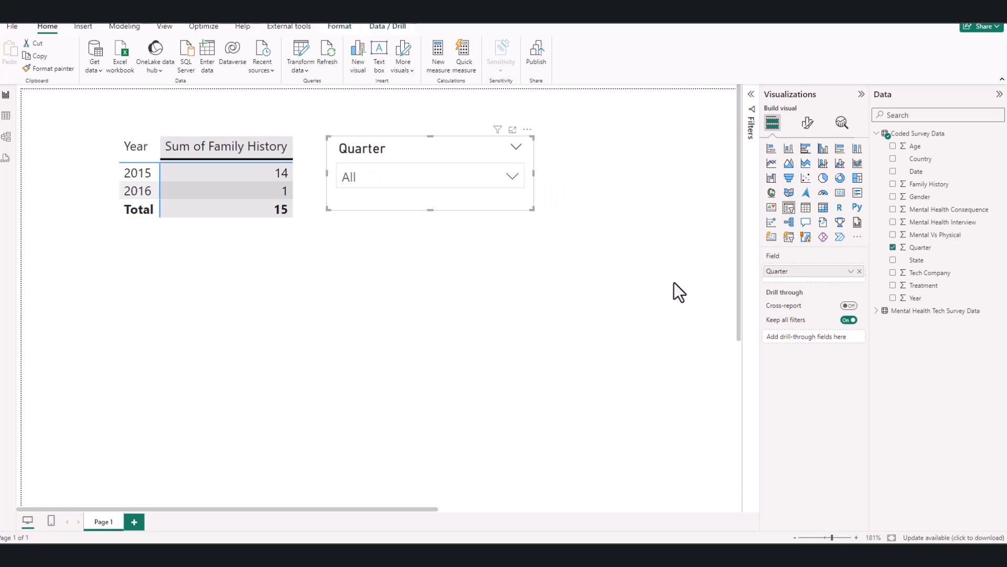
Shrink the matrix closer to its contents, then widen the Quarter slicer slightly and align it right beside the matrix
left_click(281, 243)
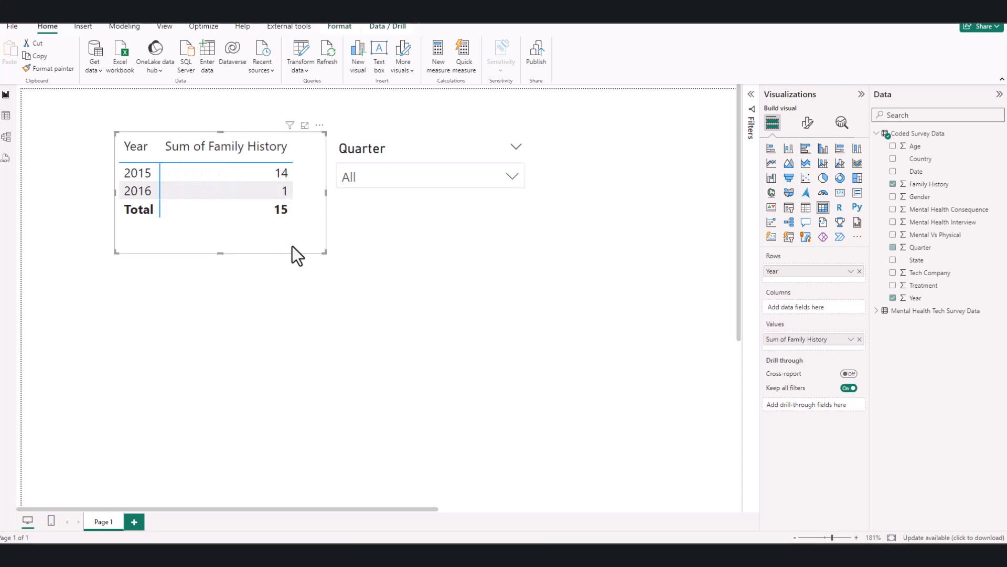
left_click_drag(322, 253, 312, 232)
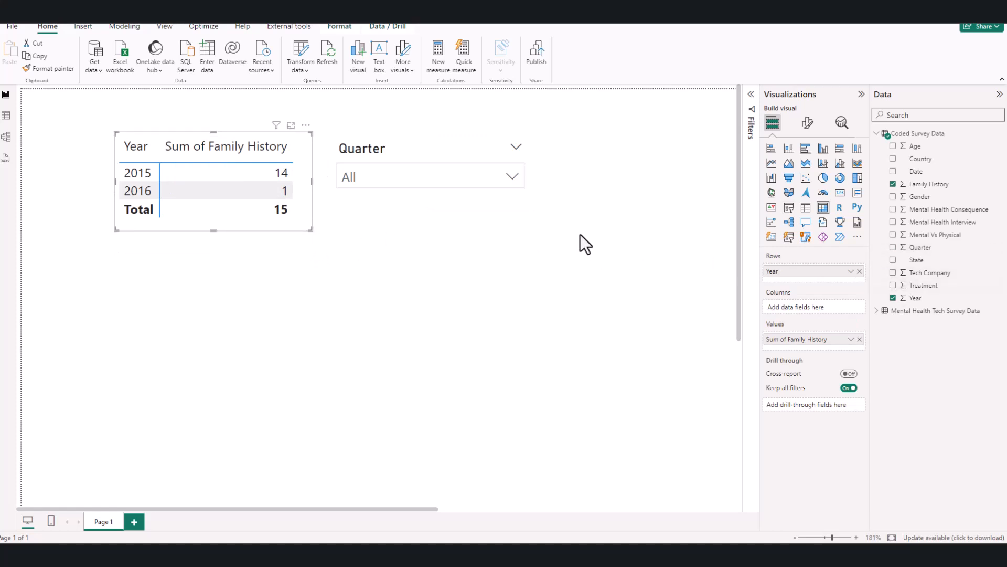
left_click(526, 201)
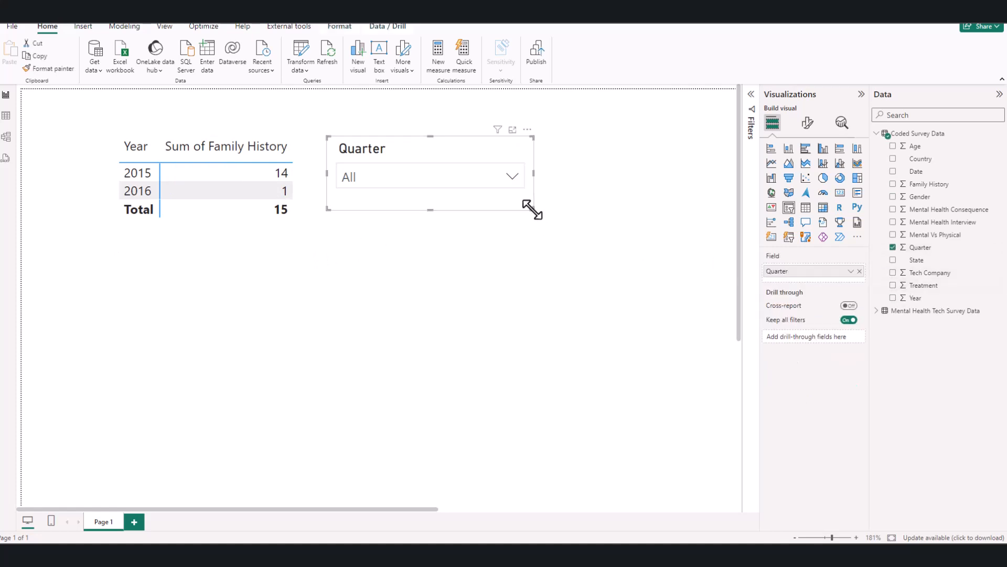
left_click_drag(533, 210, 551, 212)
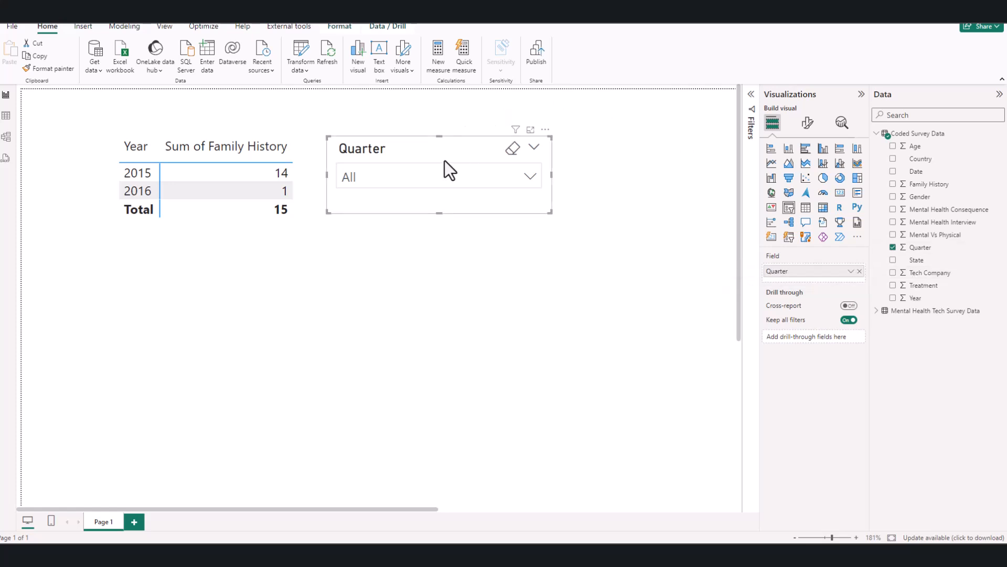
left_click_drag(443, 146, 426, 155)
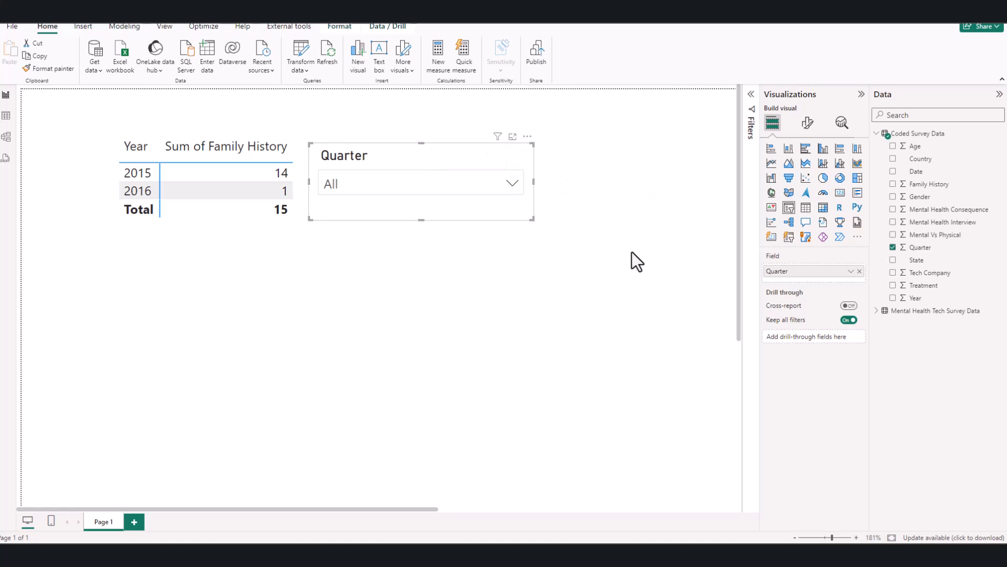
Add a second slicer below the Quarter slicer and assign the Gender field to it
left_click(559, 256)
left_click(789, 208)
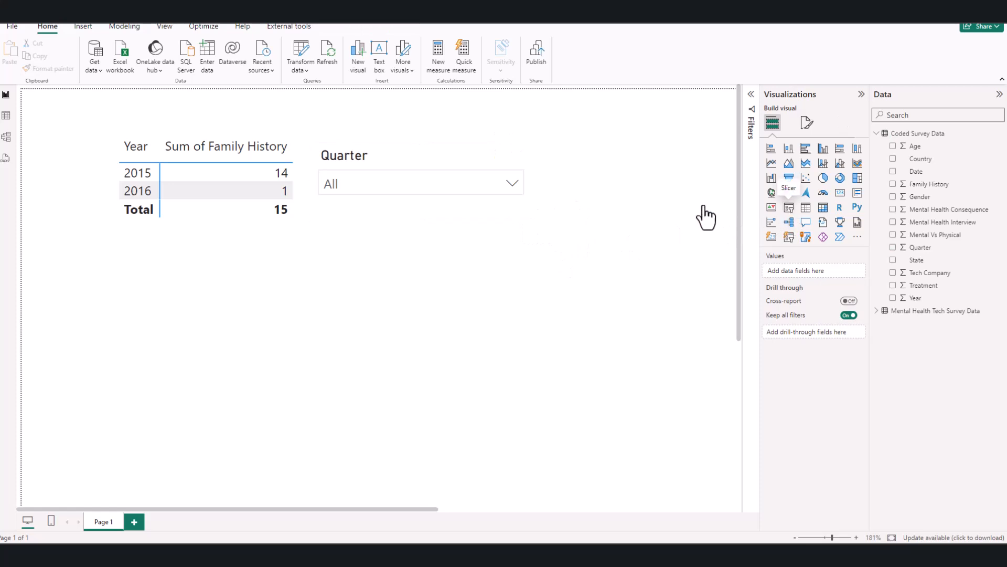
left_click_drag(266, 366, 319, 358)
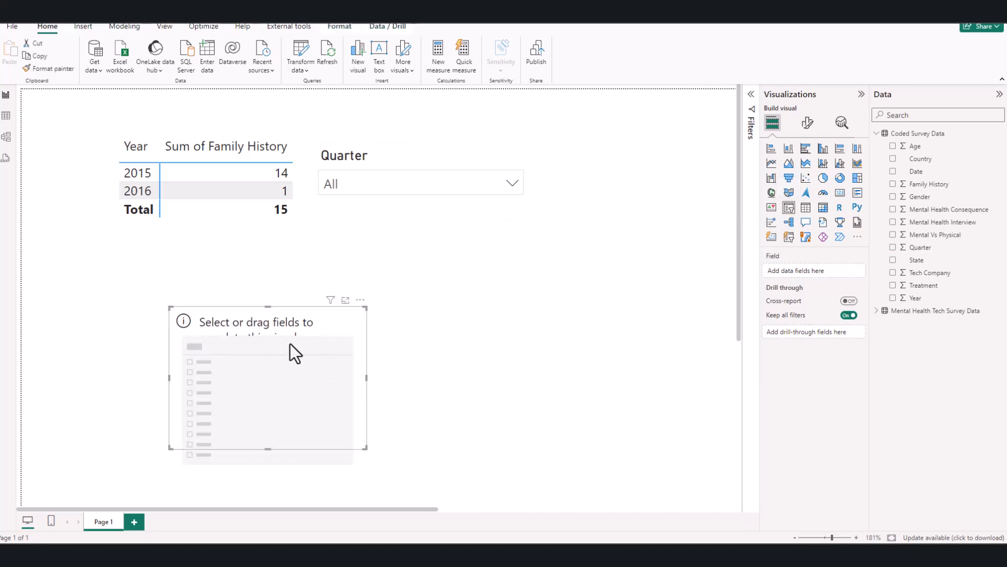
left_click_drag(313, 322, 495, 247)
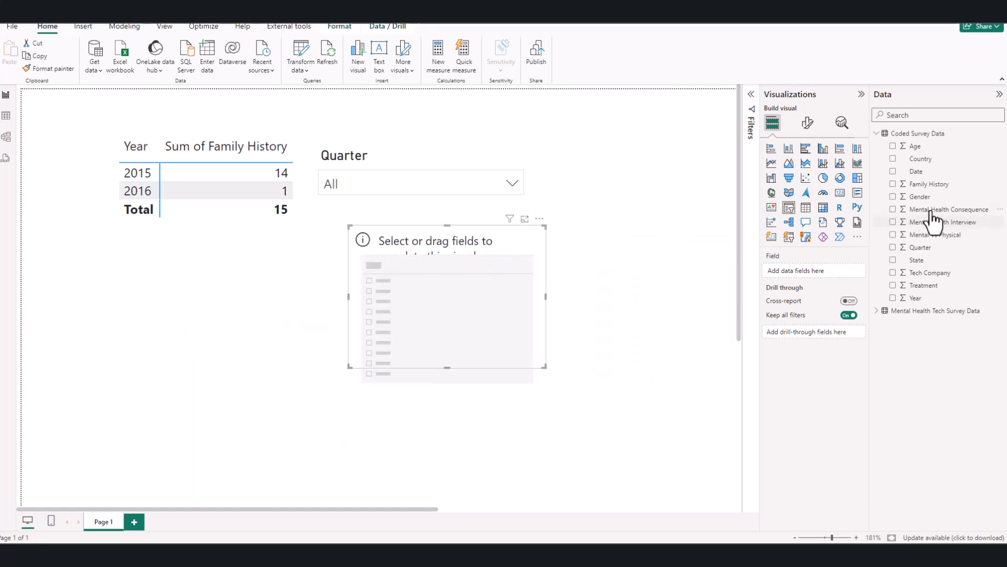
left_click(903, 198)
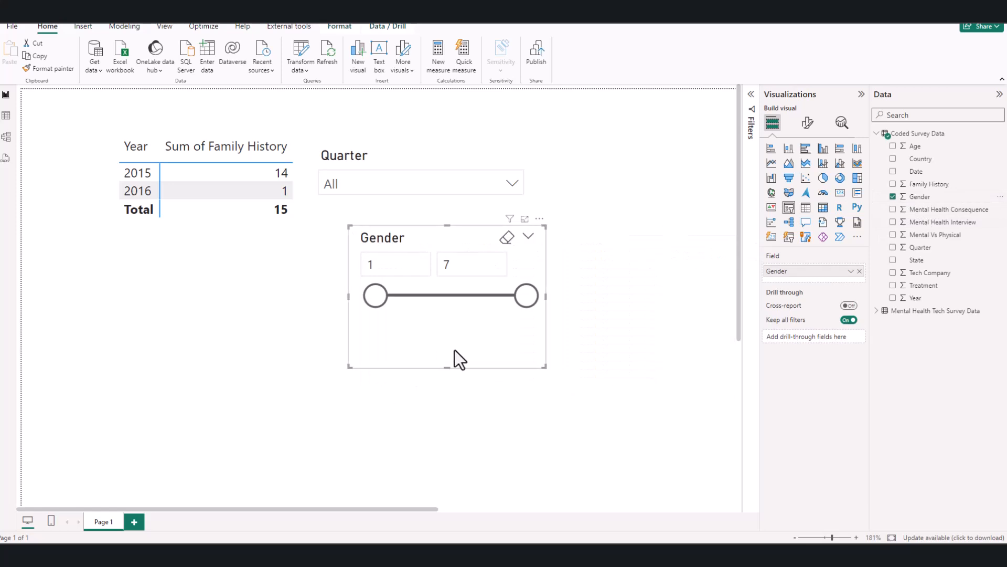
Set the Gender slicer's style to Dropdown and shrink it to a compact box
left_click(808, 124)
left_click(804, 173)
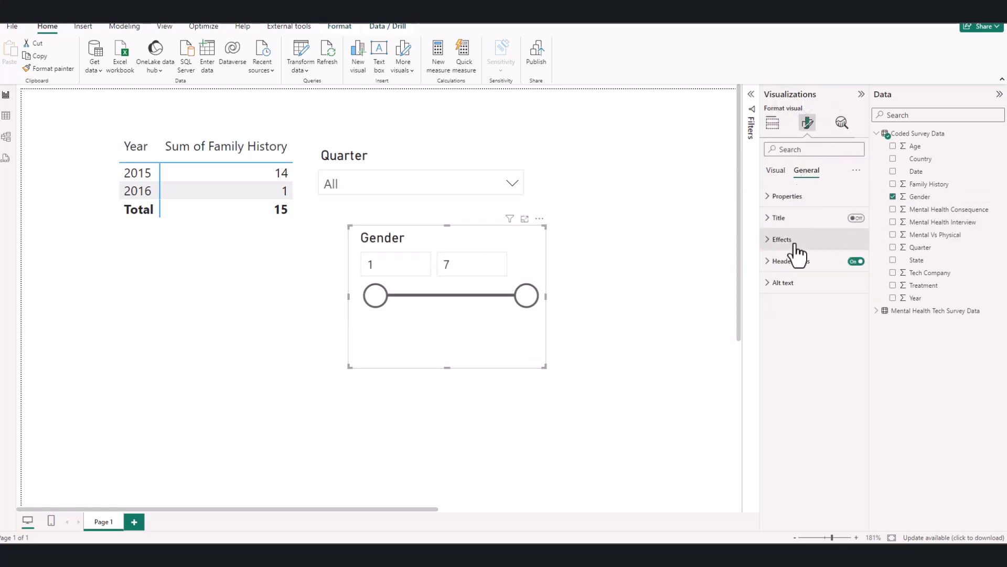
left_click(787, 198)
left_click(787, 199)
left_click(775, 171)
left_click(790, 196)
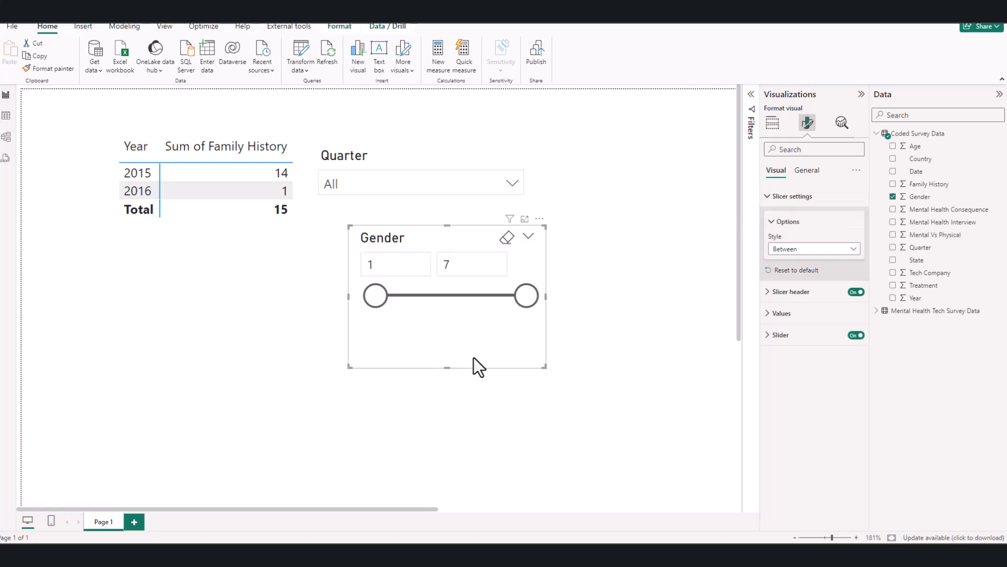
left_click(805, 174)
left_click(772, 170)
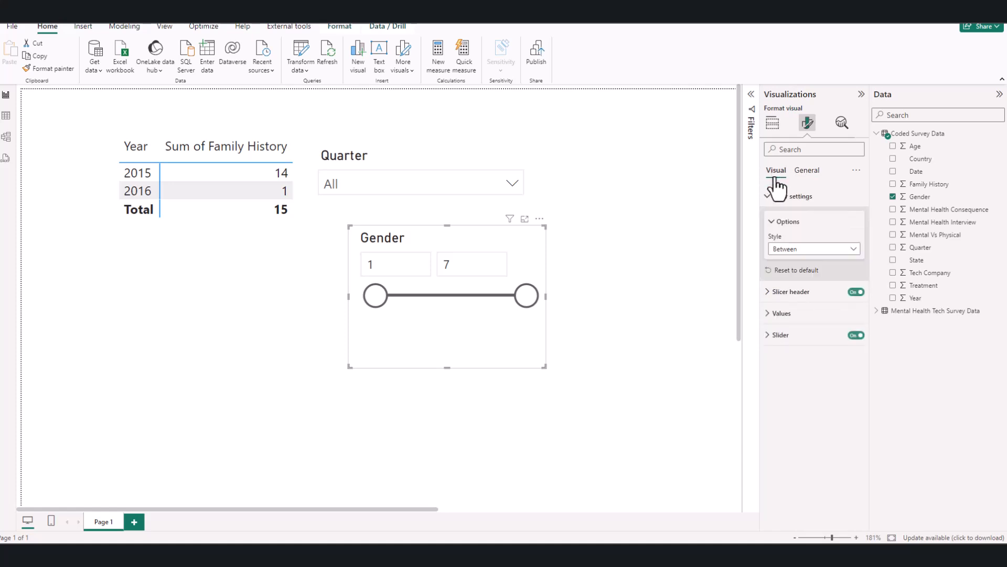
left_click(796, 250)
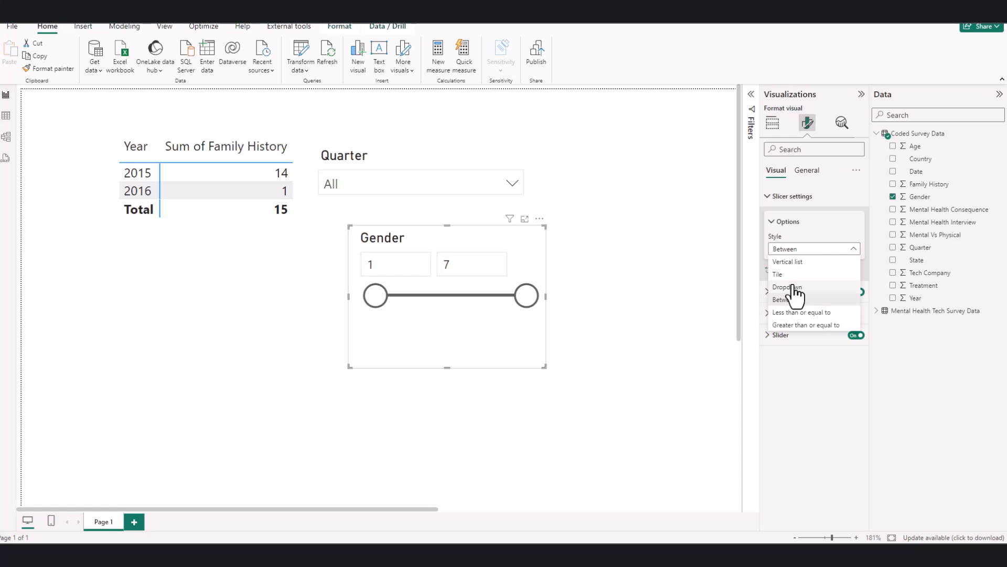
left_click(793, 287)
left_click_drag(543, 365, 468, 291)
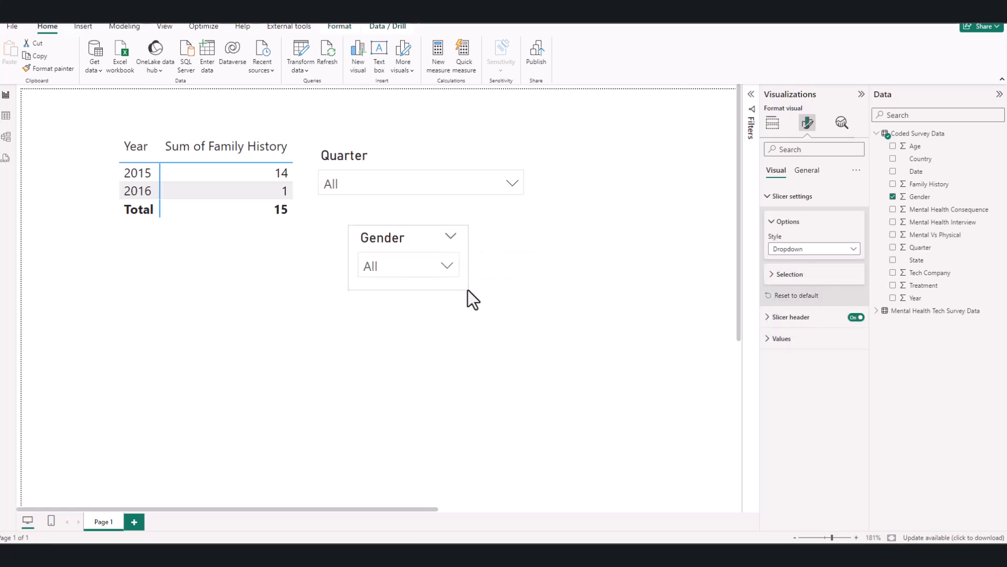
Check how the matrix responds to choices 1 and 2 in the Gender dropdown slicer
left_click(448, 265)
scroll(419, 414, "down", 1)
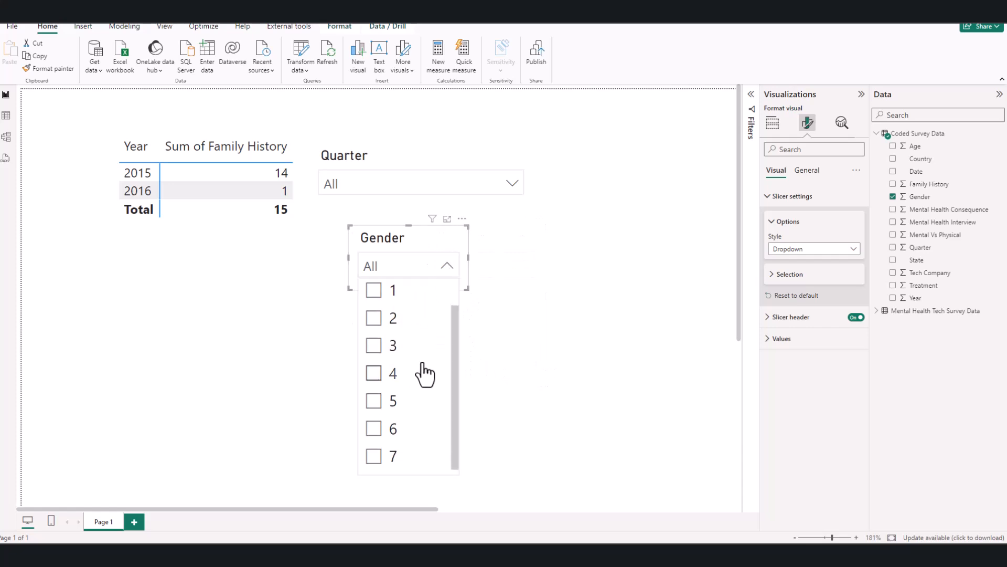
scroll(425, 370, "up", 1)
left_click(375, 336)
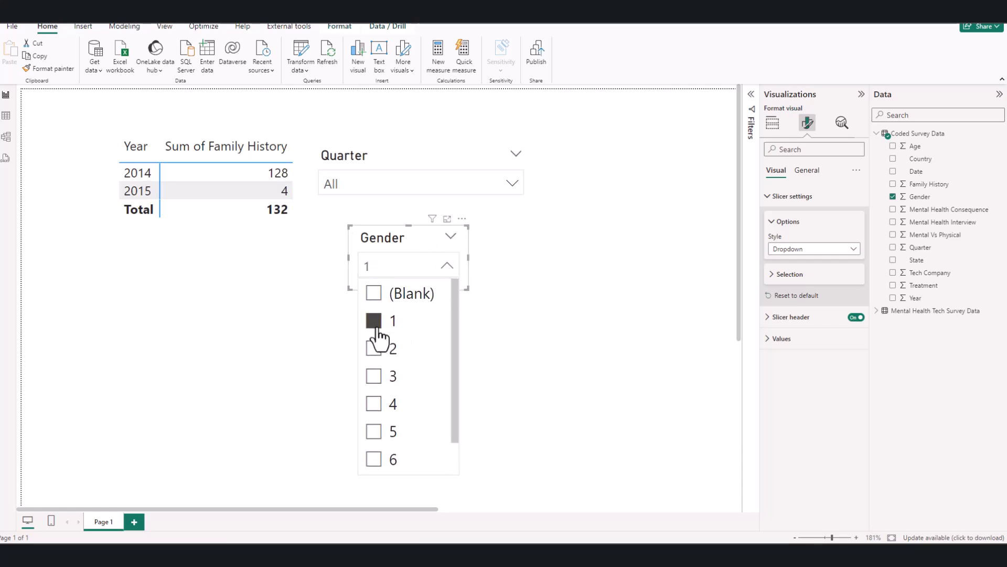
left_click(374, 349)
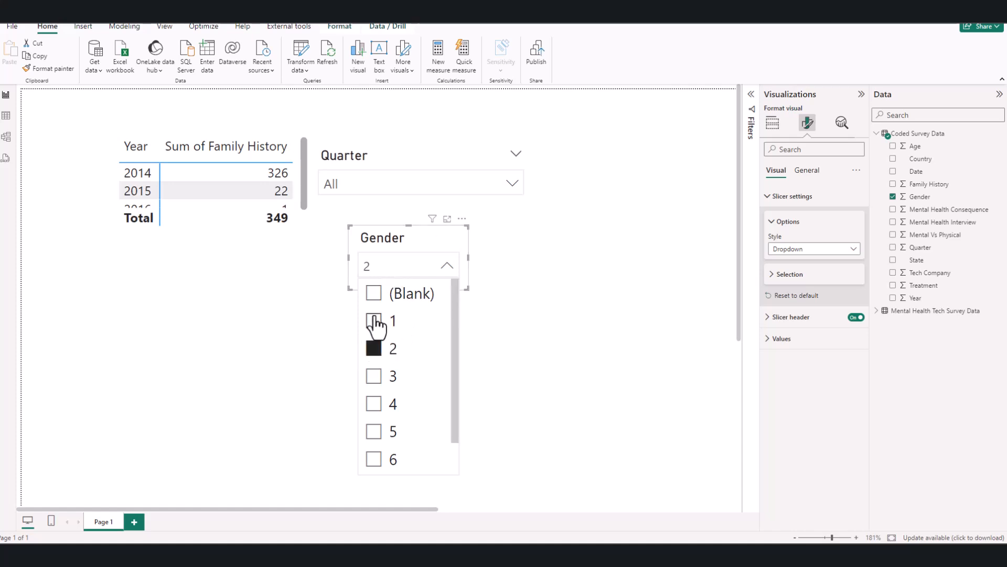
Move the Gender slicer beside the Quarter slicer and make the matrix taller so all its year rows fit
left_click_drag(396, 238, 597, 156)
scroll(306, 224, "down", 1)
left_click(305, 232)
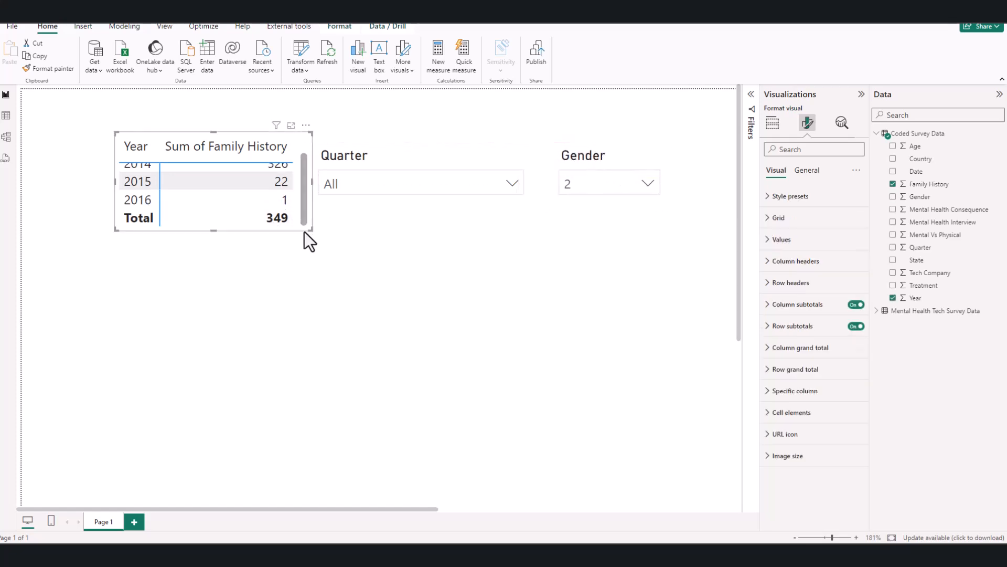
mouse_move(304, 232)
left_mouse_down()
mouse_move(310, 275)
mouse_move(317, 247)
mouse_move(308, 248)
left_mouse_up()
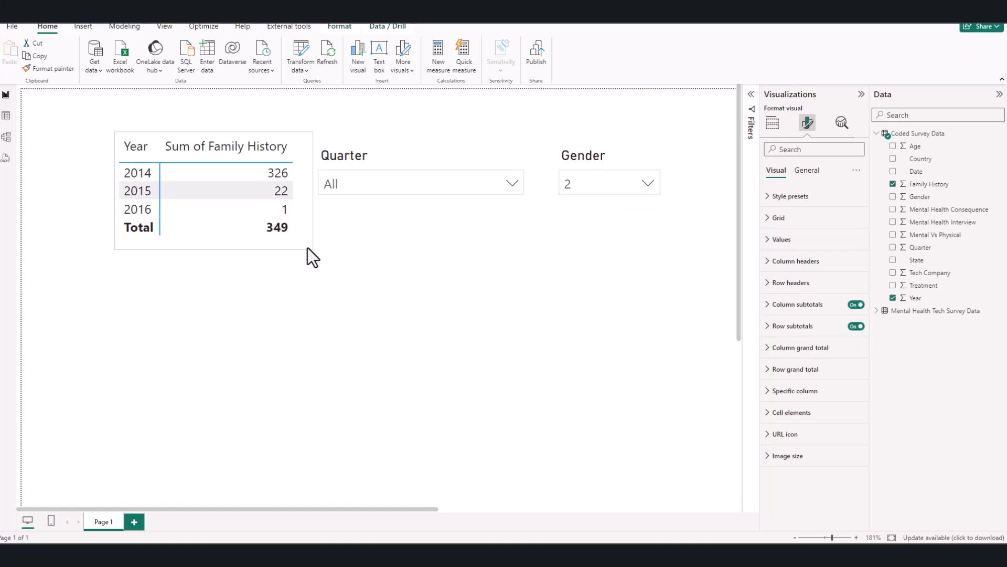
Compare the matrix for Gender choices 1, 3, 4, 5 and 6, ending with 7 selected in the slicer
left_click(640, 182)
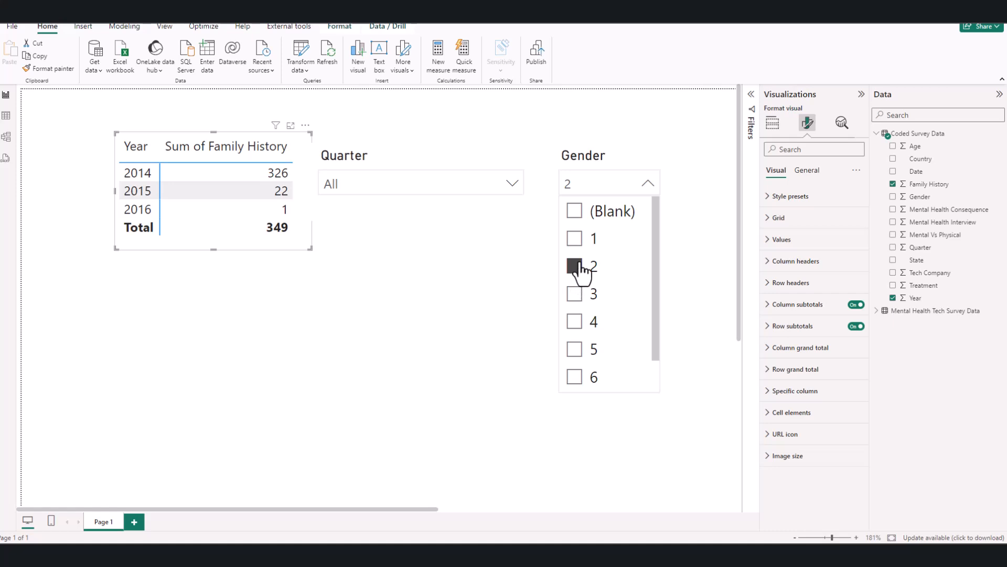
left_click(575, 239)
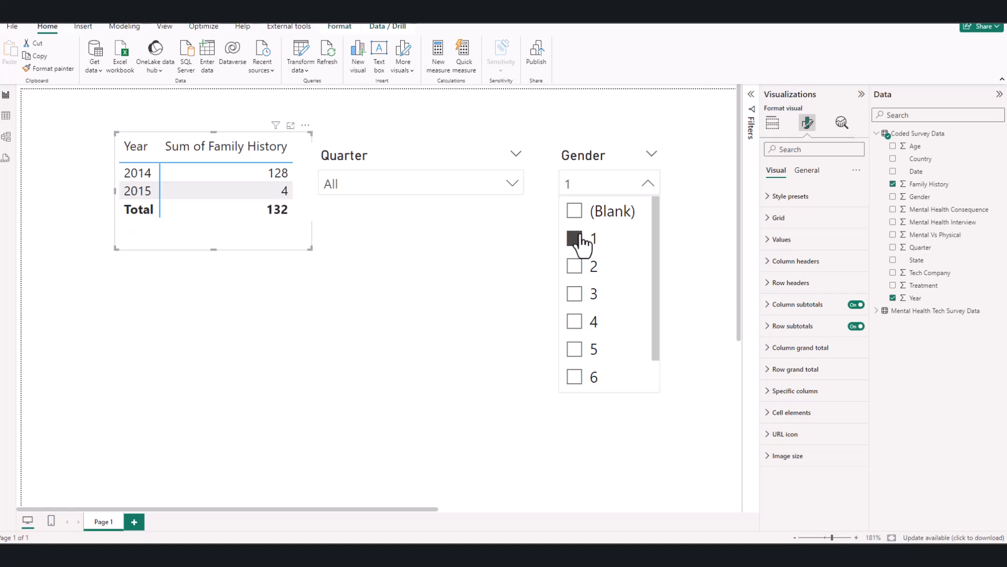
left_click(576, 294)
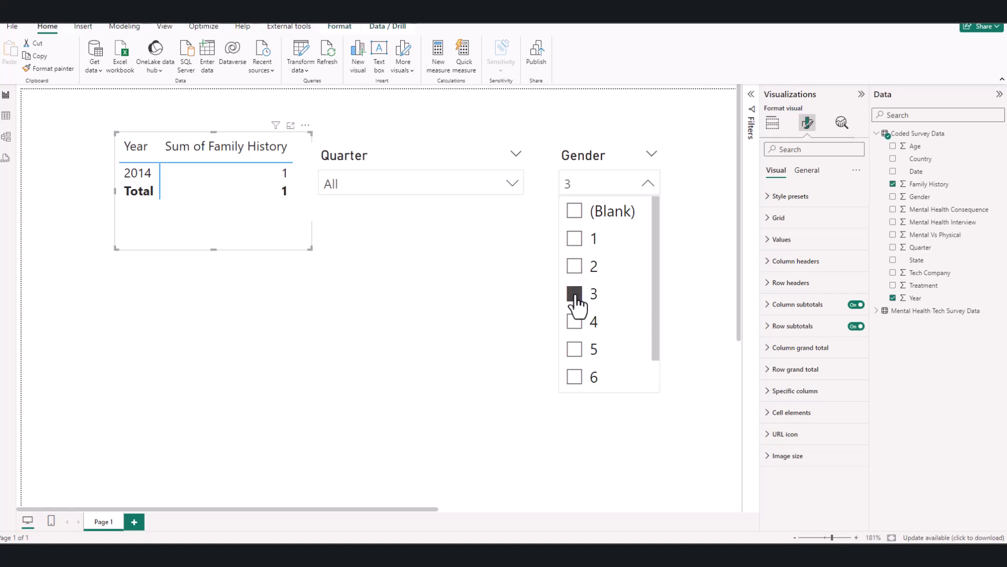
left_click(576, 323)
left_click(576, 350)
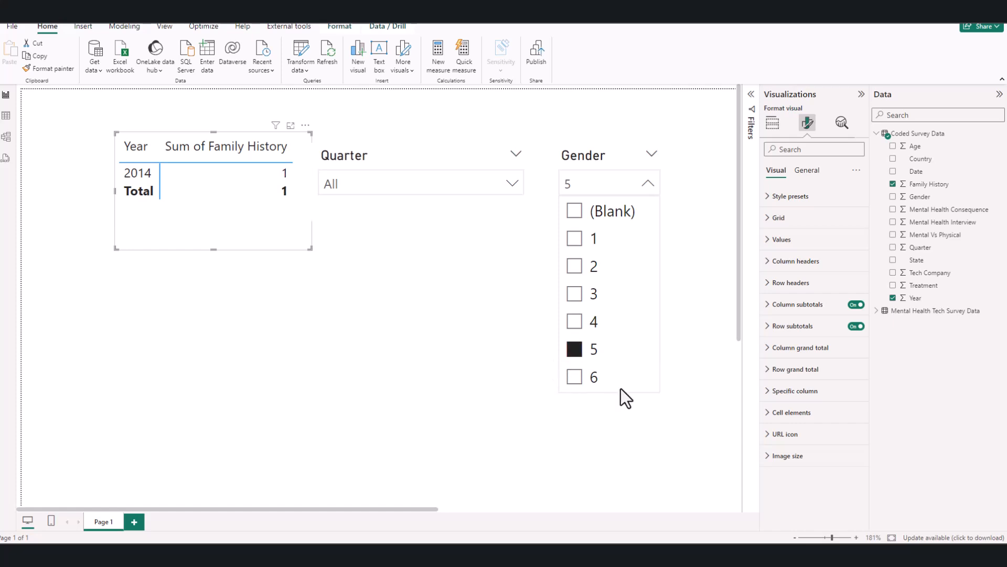
left_click(592, 184)
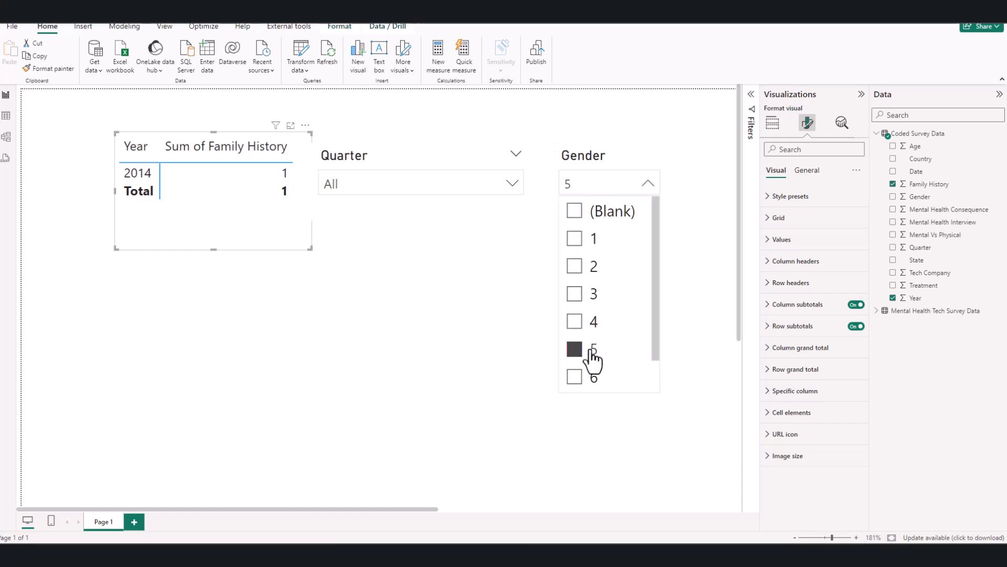
left_click(576, 376)
scroll(655, 326, "down", 1)
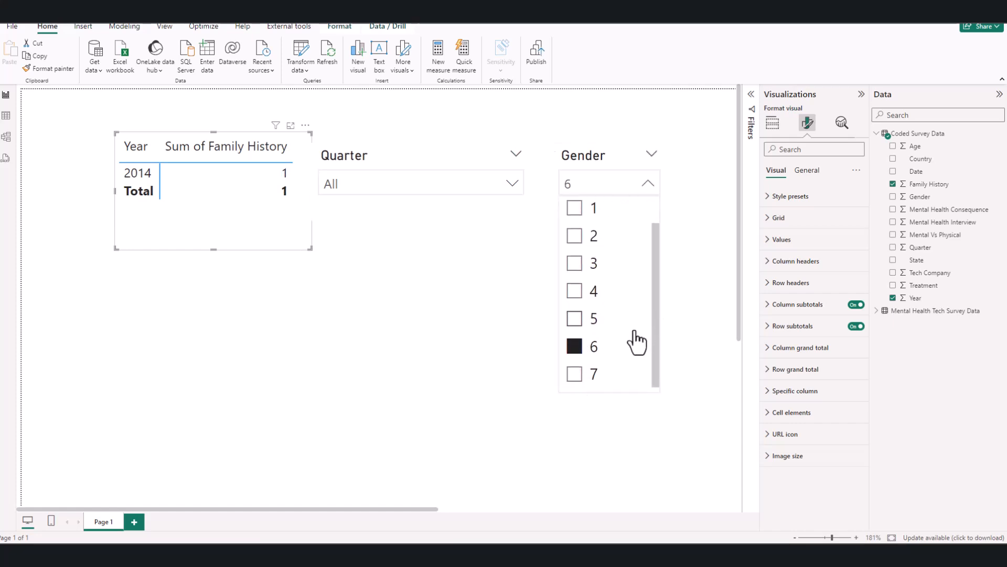
left_click(576, 374)
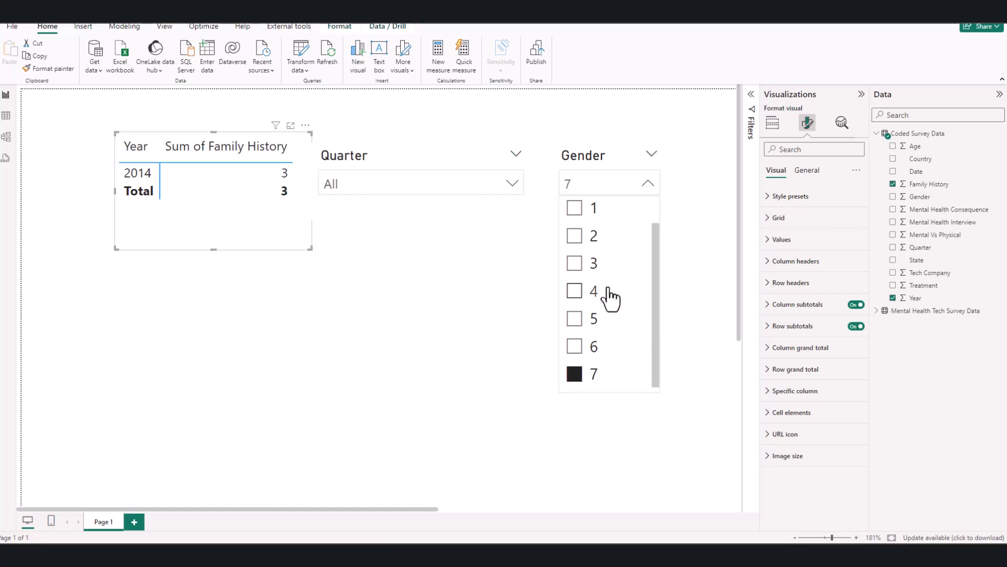
Close the Gender list, widen the Gender slicer, and adjust the Quarter slicer to be slightly wider and shorter
left_click(664, 192)
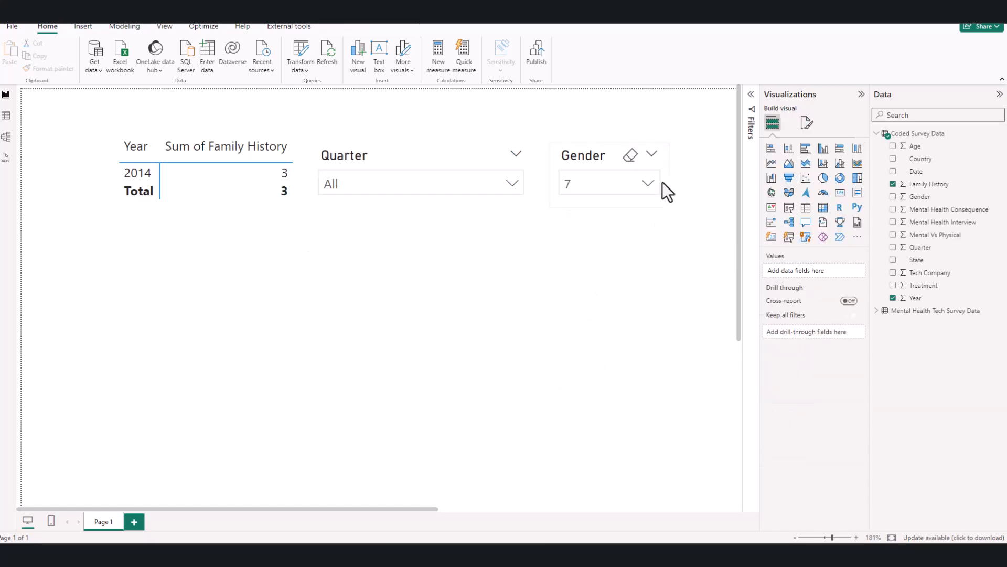
left_click(657, 201)
left_click_drag(669, 207, 707, 209)
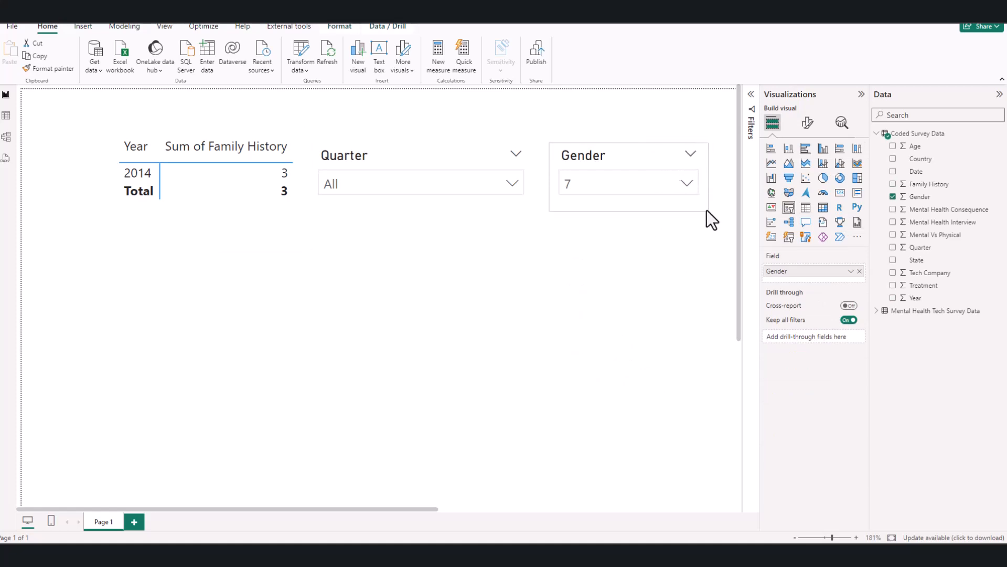
left_click(522, 205)
mouse_move(520, 206)
left_mouse_down()
mouse_move(530, 218)
mouse_move(534, 206)
left_mouse_up()
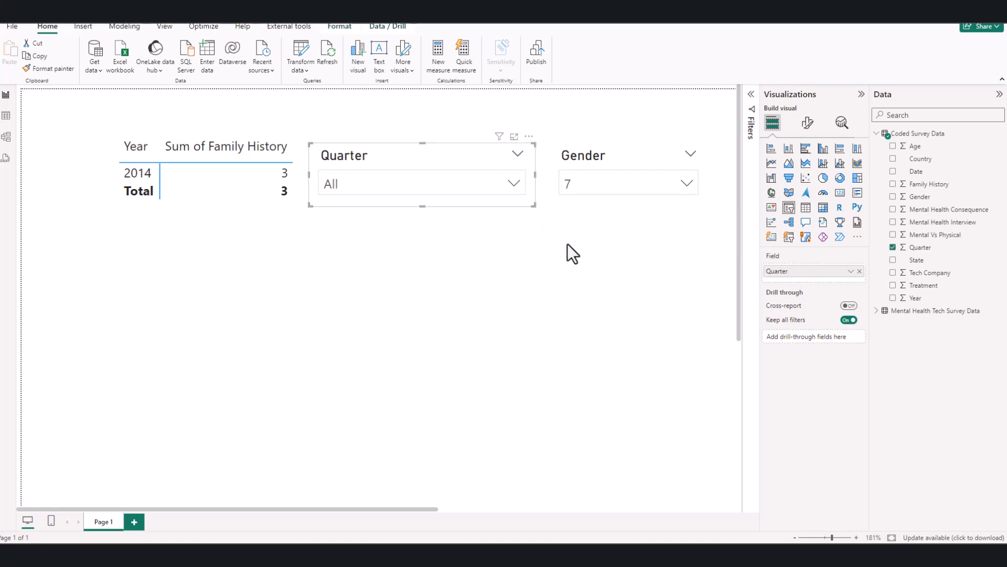
left_click(549, 229)
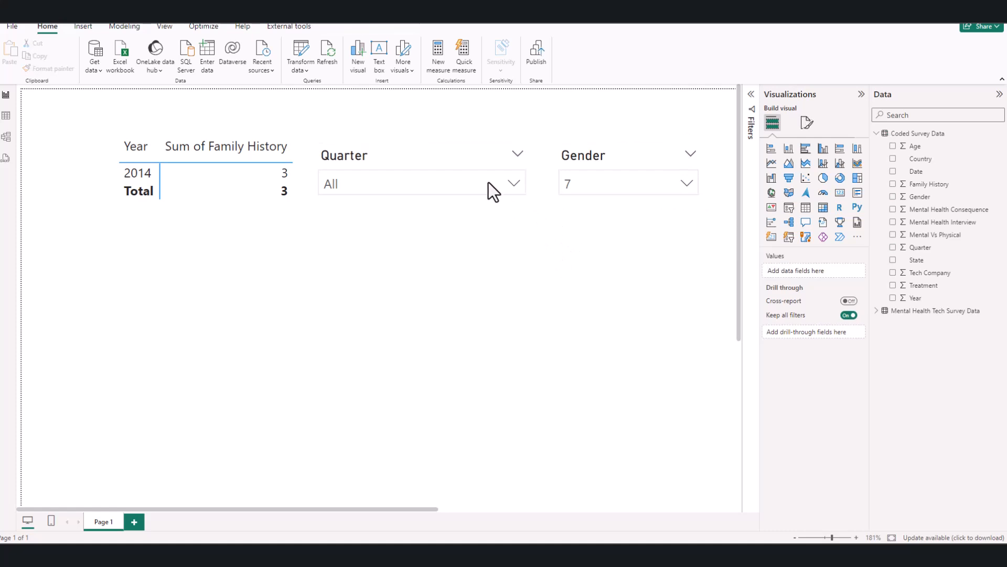
left_click(457, 151)
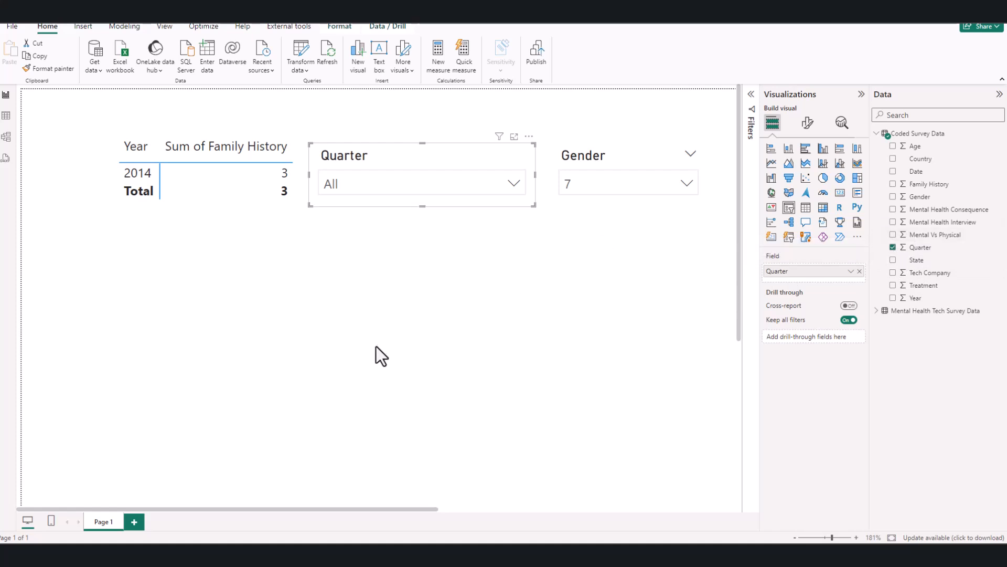
left_click(619, 206)
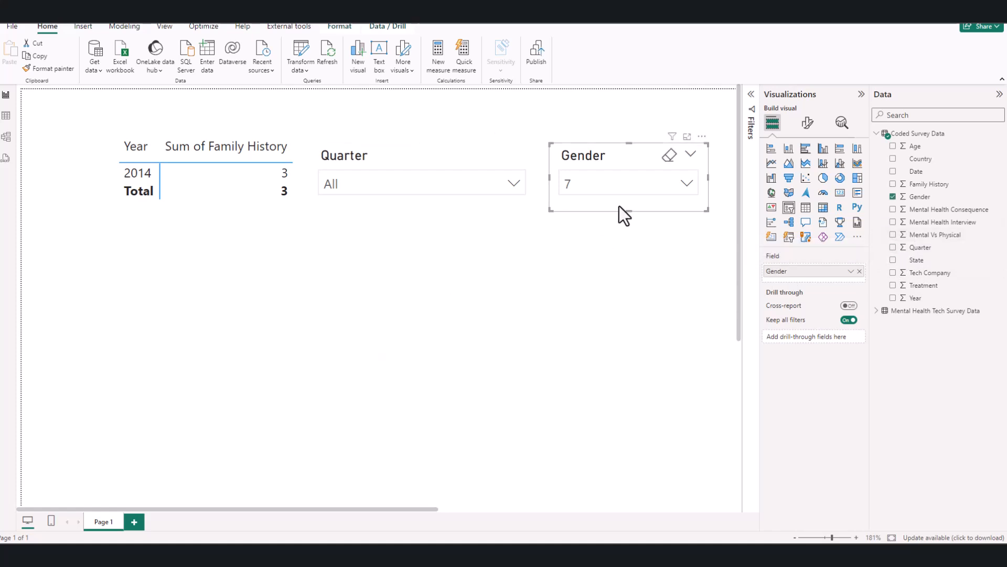
left_click(520, 207)
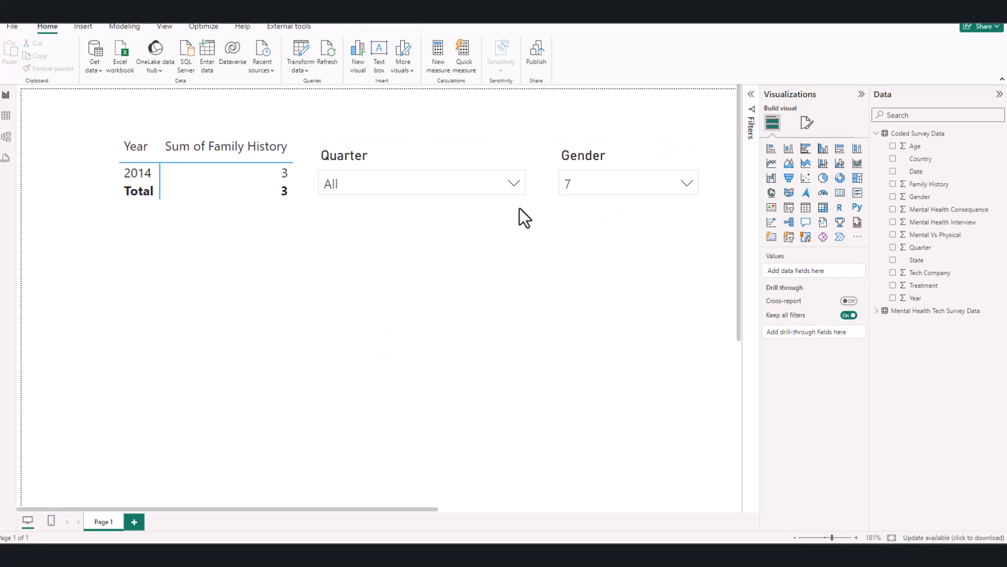
left_click(499, 202)
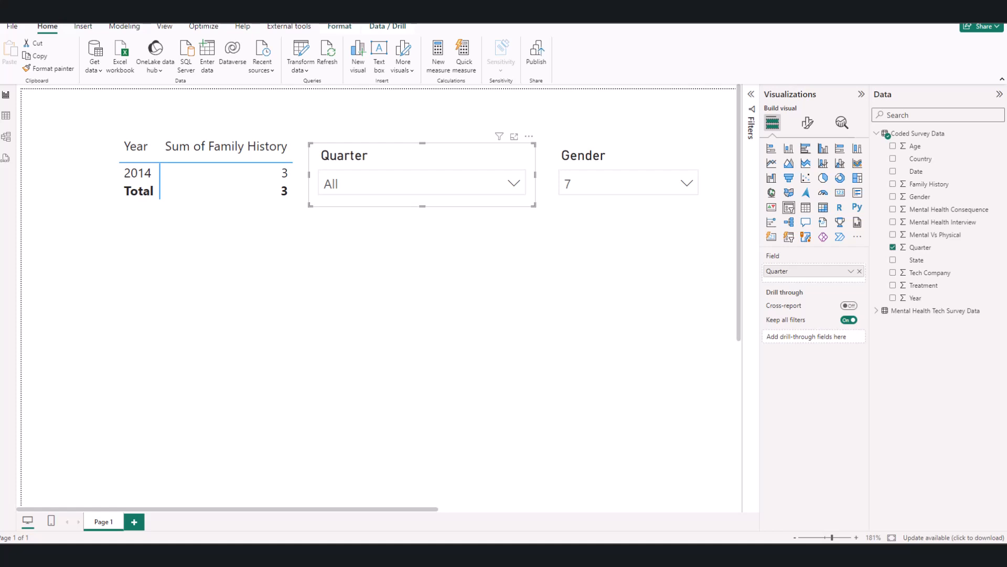
Move the matrix towards the page's upper-left corner, rename its value field to Family History, and shrink its frame slightly
left_click(215, 226)
left_click_drag(212, 249, 159, 199)
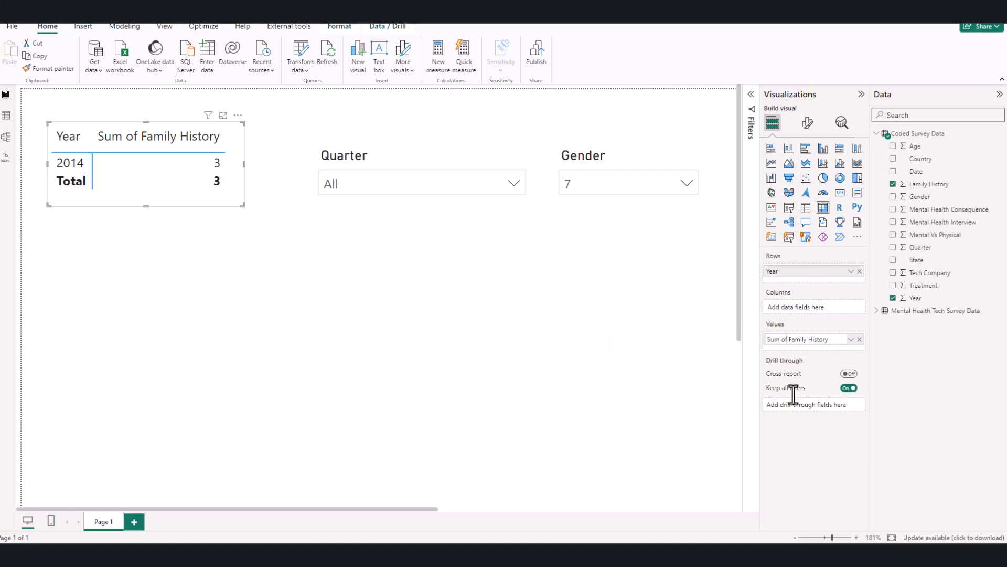
mouse_move(794, 394)
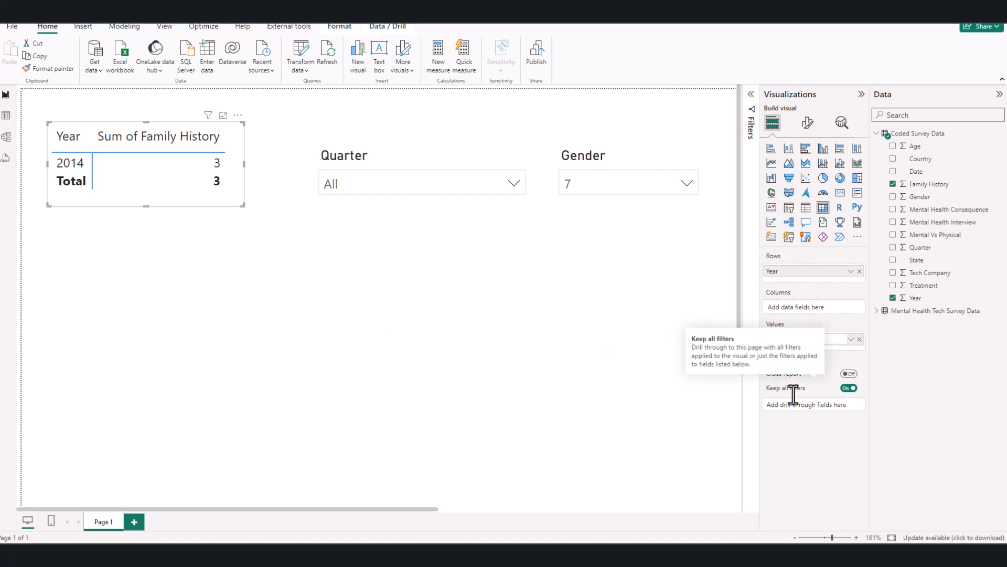
key("Return")
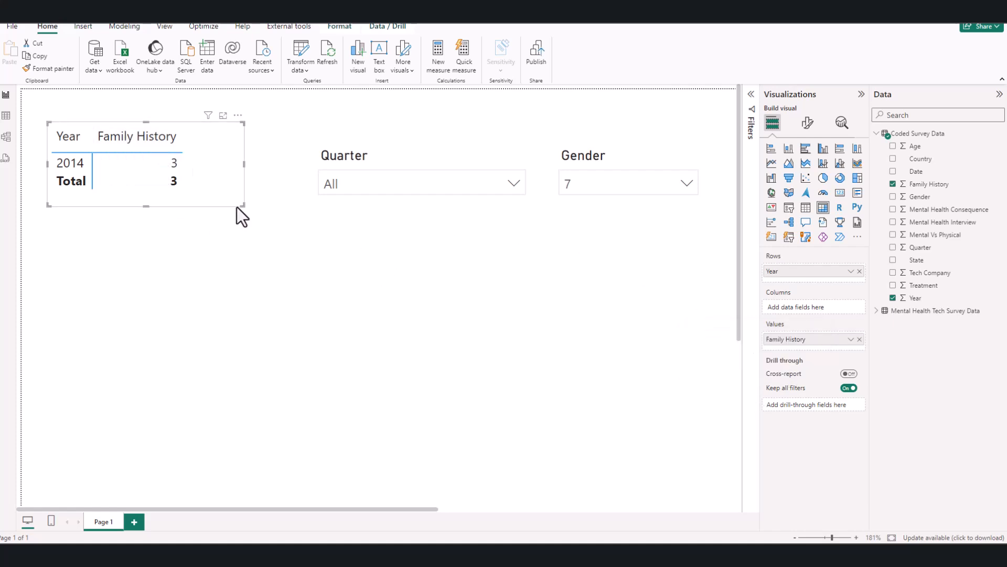
mouse_move(240, 205)
left_mouse_down()
mouse_move(256, 205)
mouse_move(229, 200)
left_mouse_up()
left_click(361, 159)
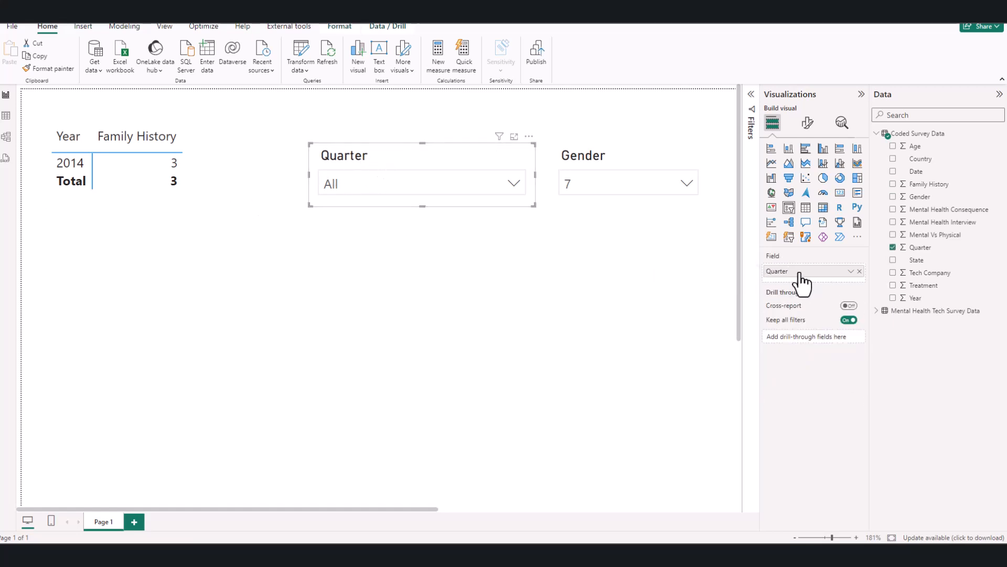
left_click(583, 154)
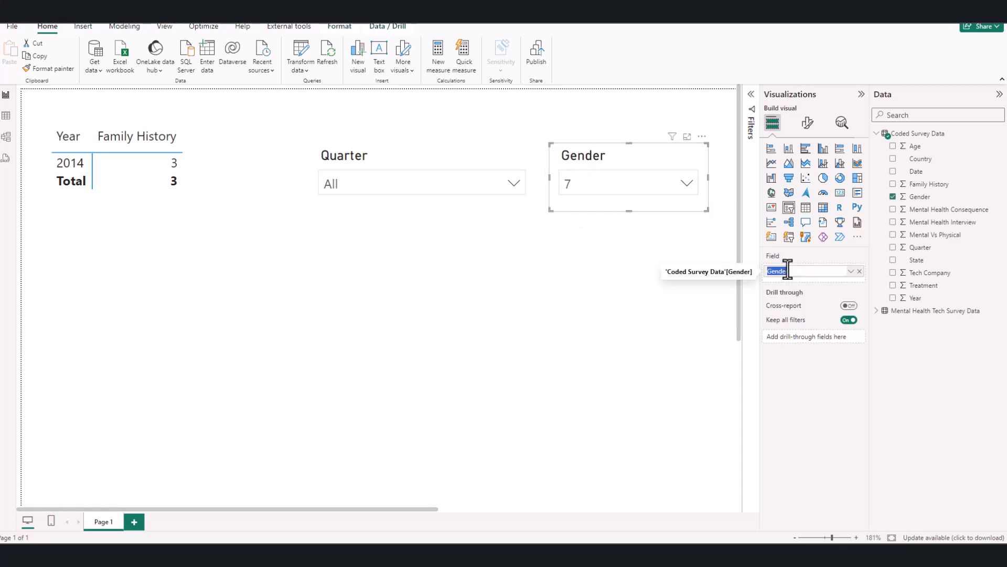
left_click(262, 285)
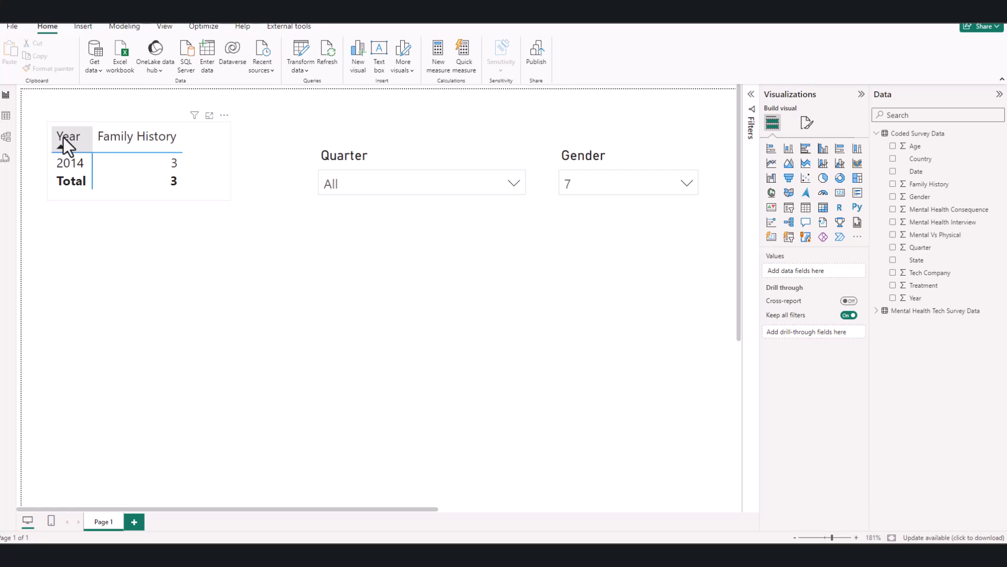
Sort the matrix by Year in descending order and rename its row field to Years
left_click(63, 136)
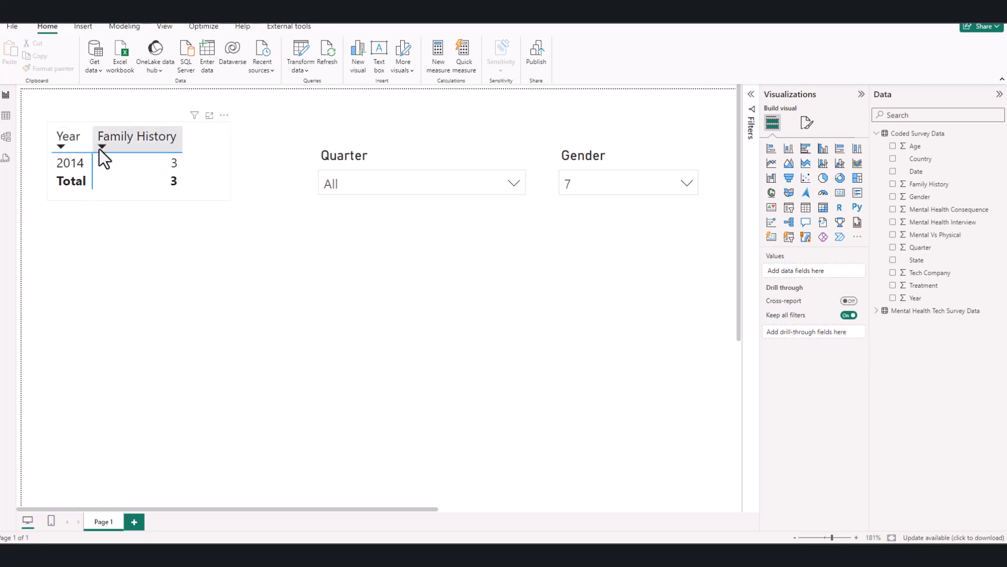
left_click(140, 198)
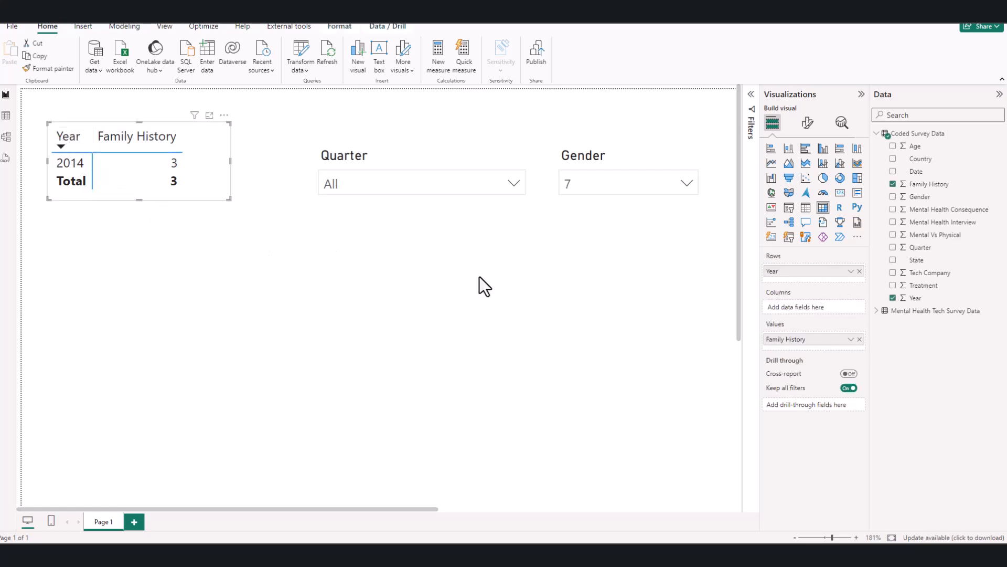
double_click(785, 272)
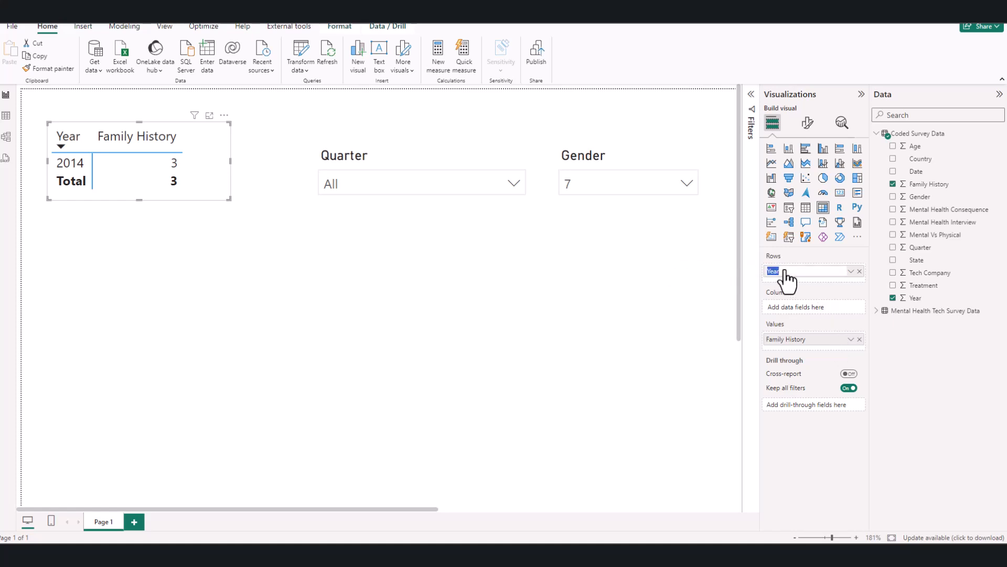
left_click(784, 271)
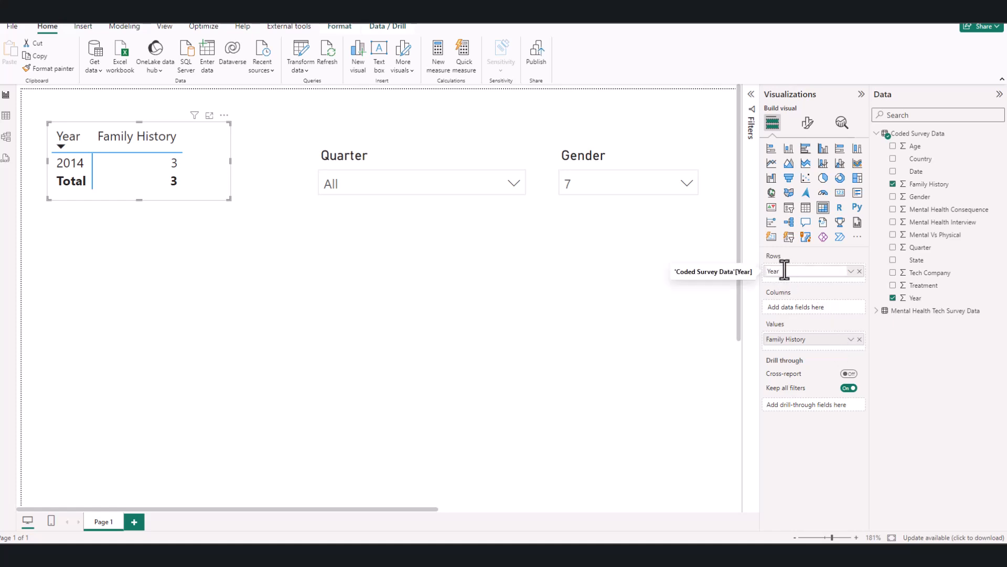
key("BackSpace")
key("BackSpace")
key("BackSpace")
type("Years")
key("Return")
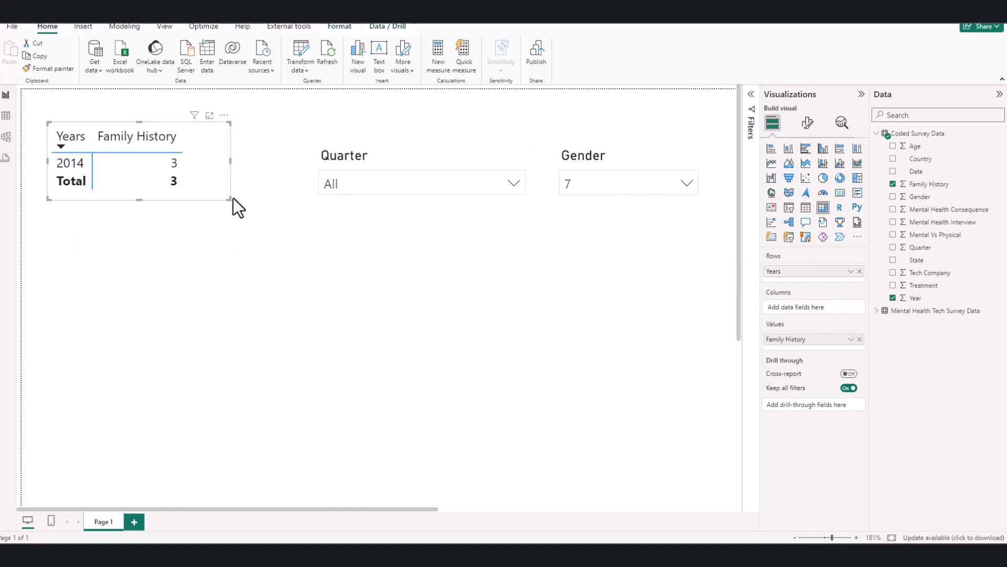
Narrow the matrix to fit its two columns and move the Quarter slicer directly beside it
left_click_drag(230, 199, 197, 200)
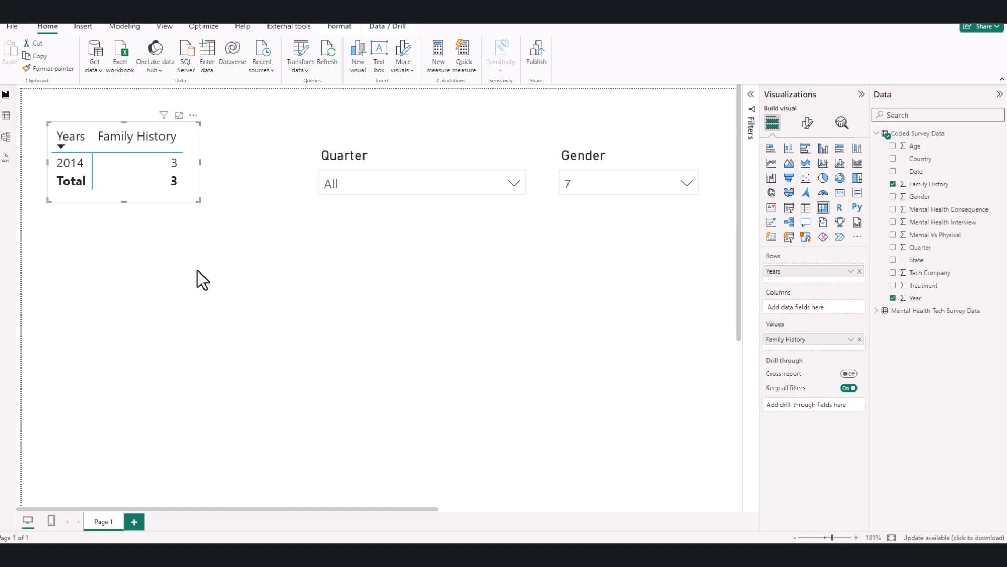
left_click(199, 286)
left_click(367, 153)
left_click_drag(366, 150, 253, 137)
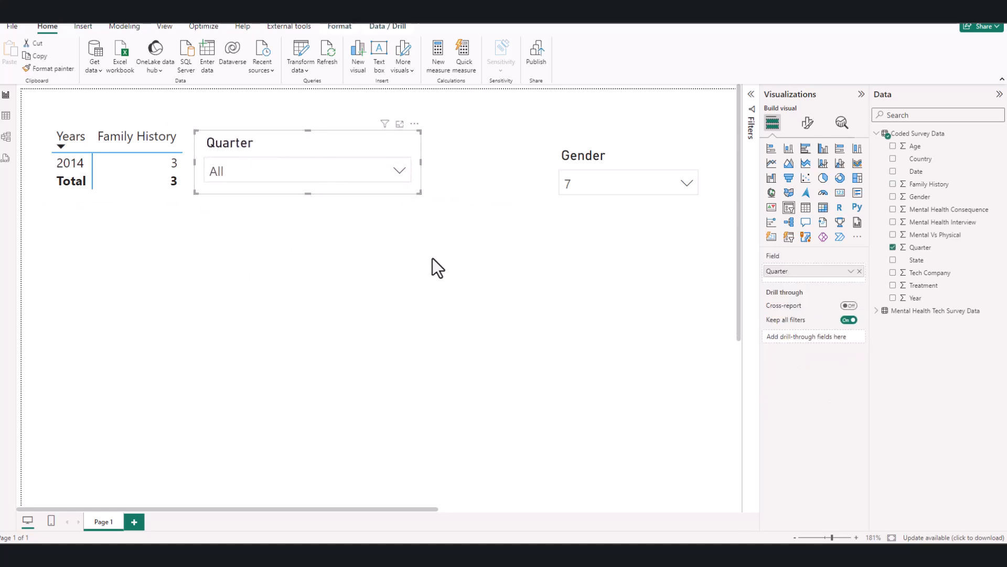
left_click(448, 289)
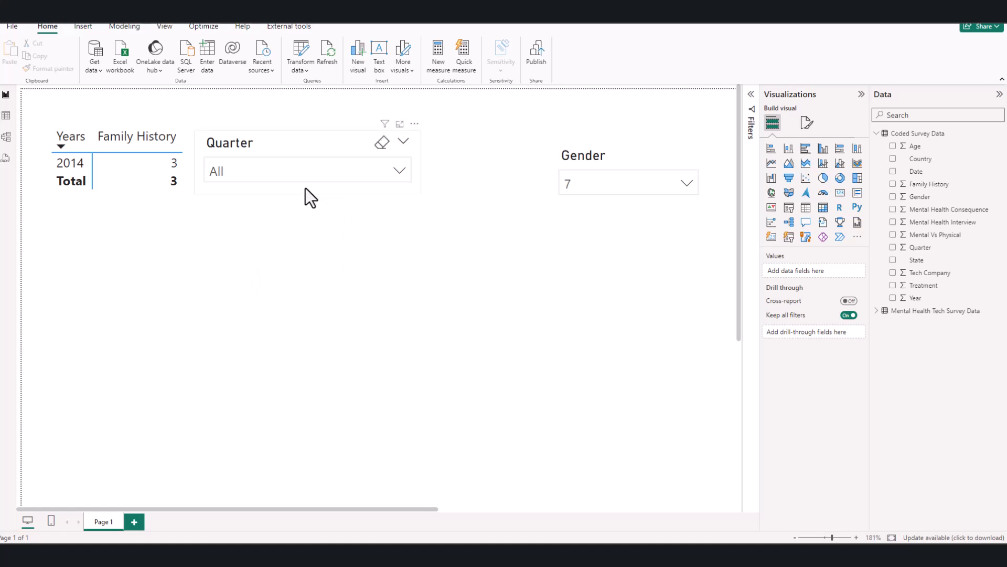
left_click(306, 188)
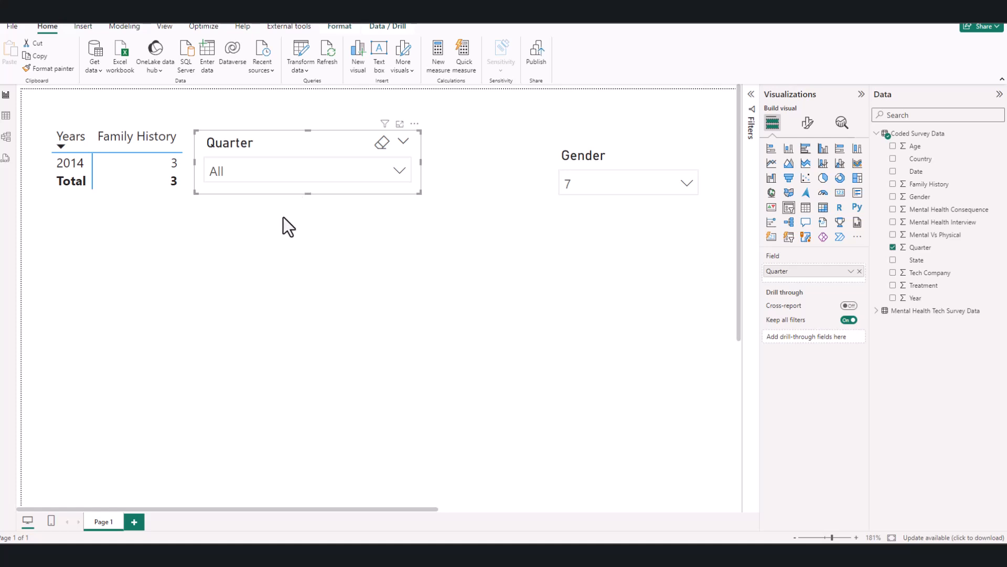
left_click(414, 393)
Switch to File Explorer and open Tech Industry Mental Health Survey.xlsx from the test_repo folder in Excel
mouse_move(200, 554)
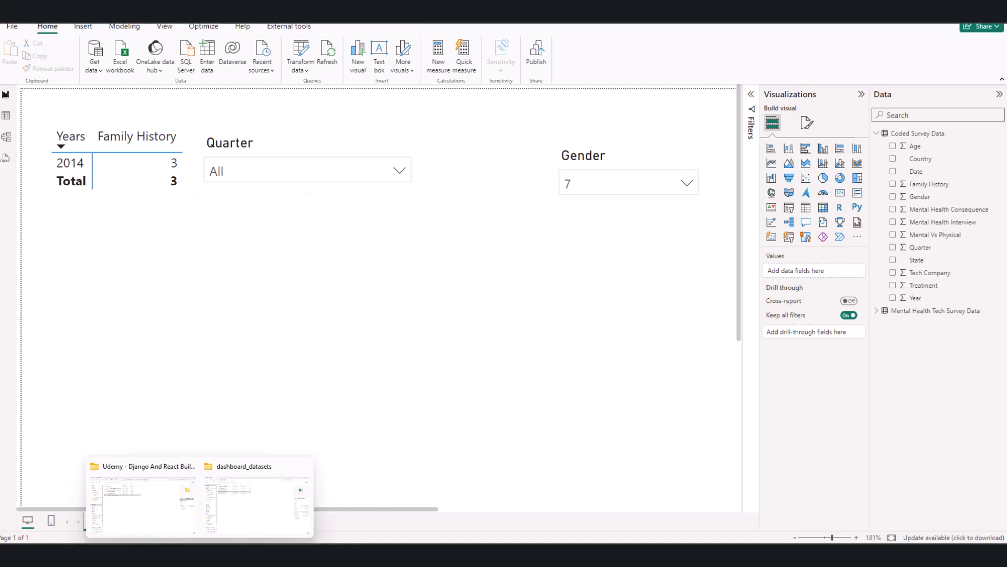
left_click(256, 495)
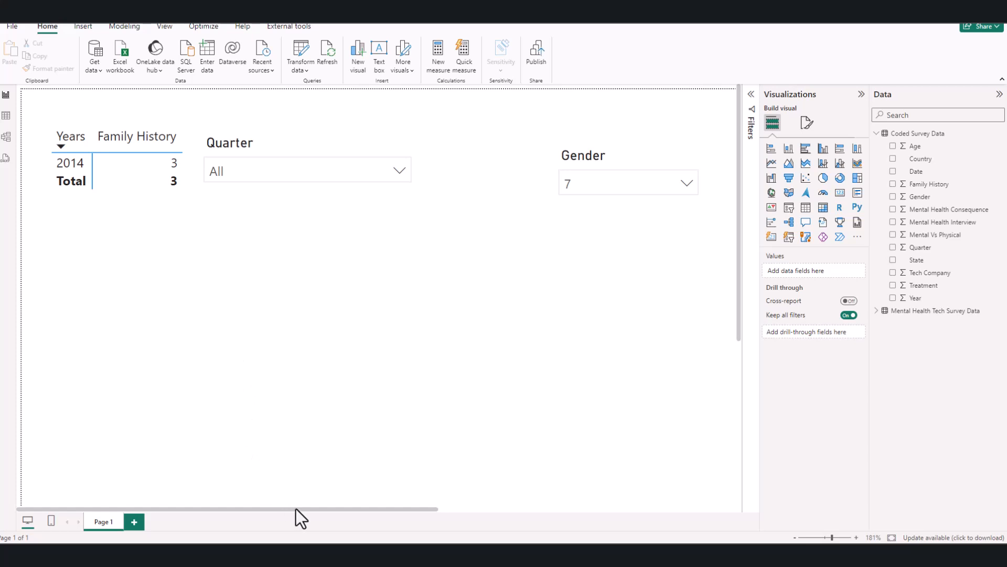
mouse_move(200, 555)
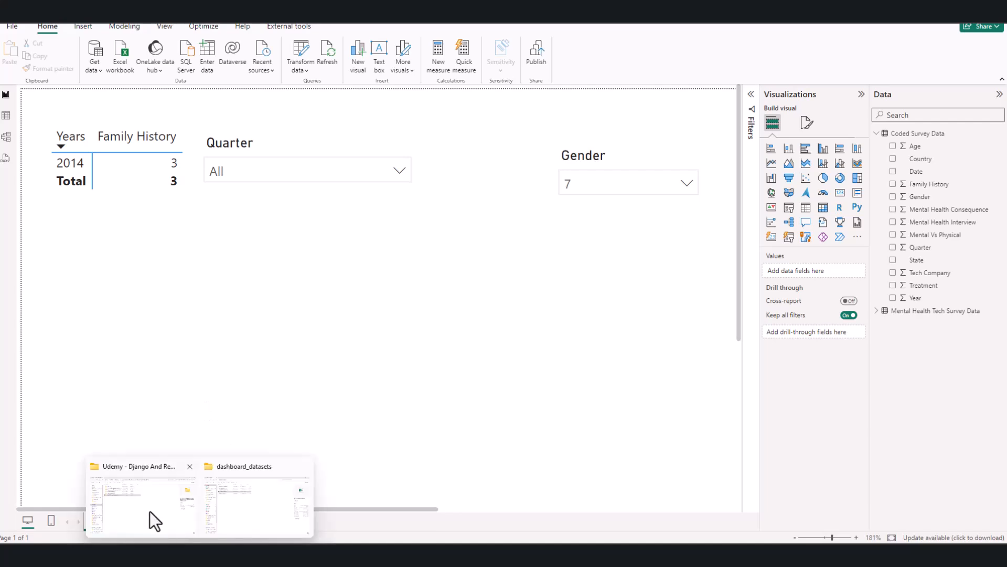
left_click(149, 511)
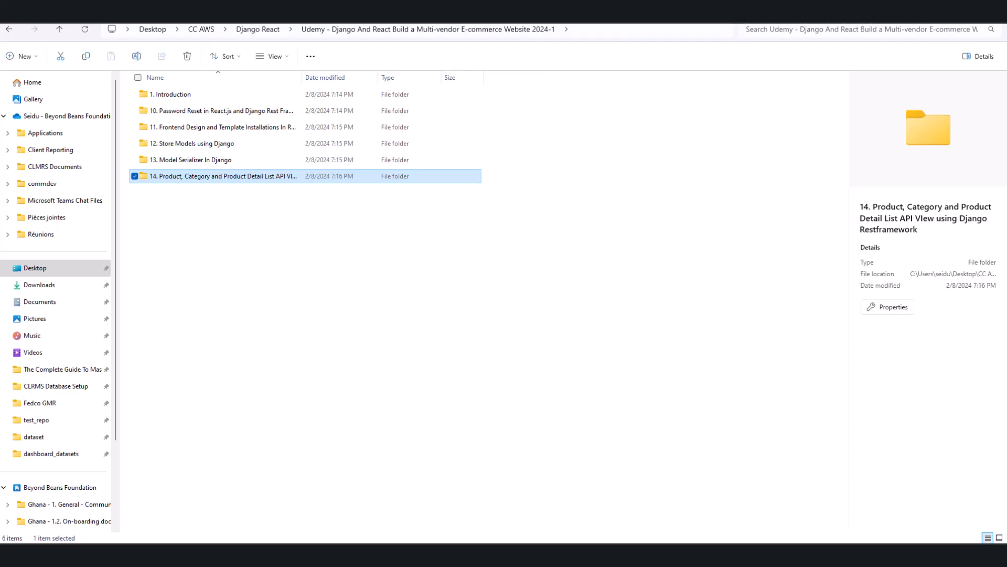
scroll(43, 258, "down", 2)
left_click(42, 265)
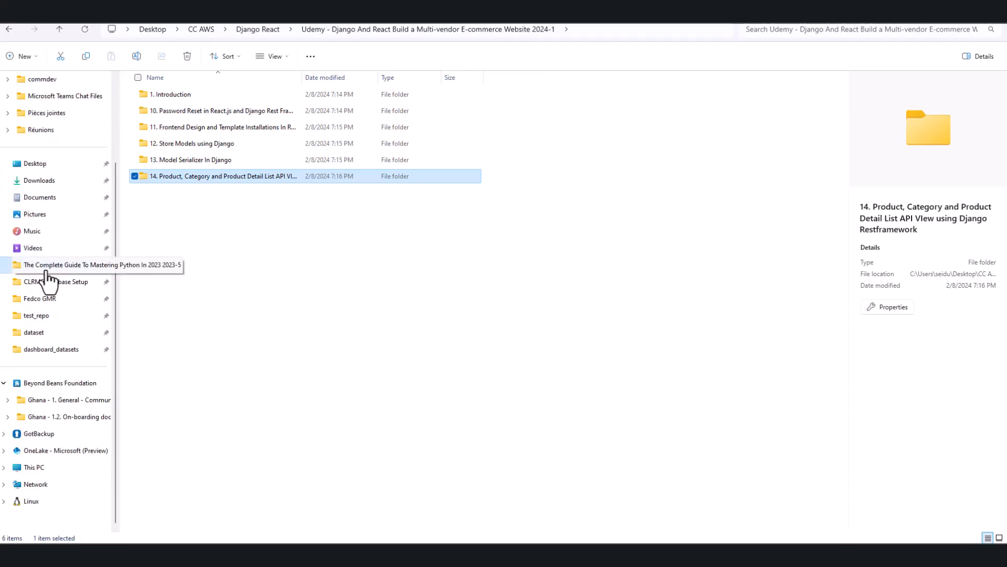
left_click(49, 282)
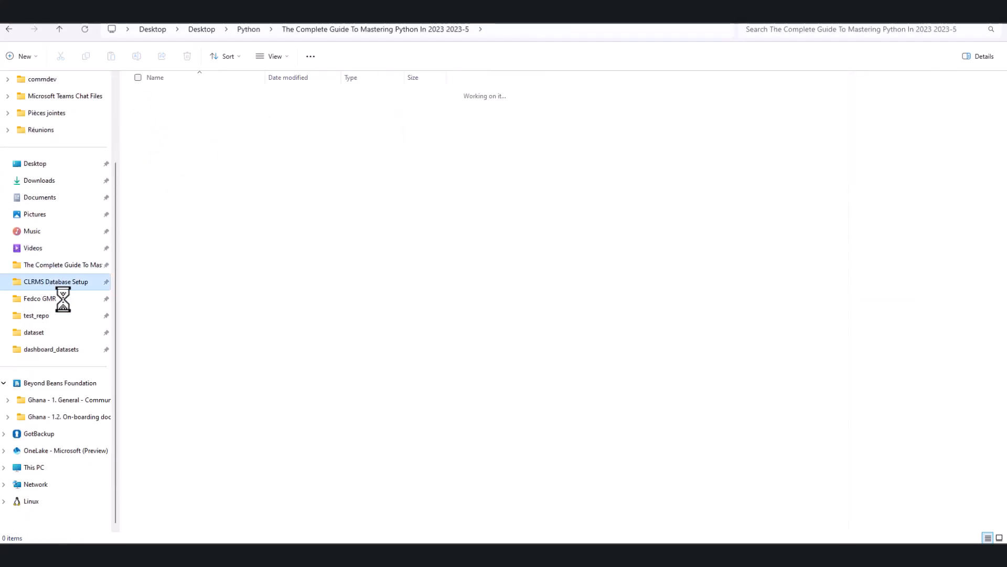
left_click(53, 316)
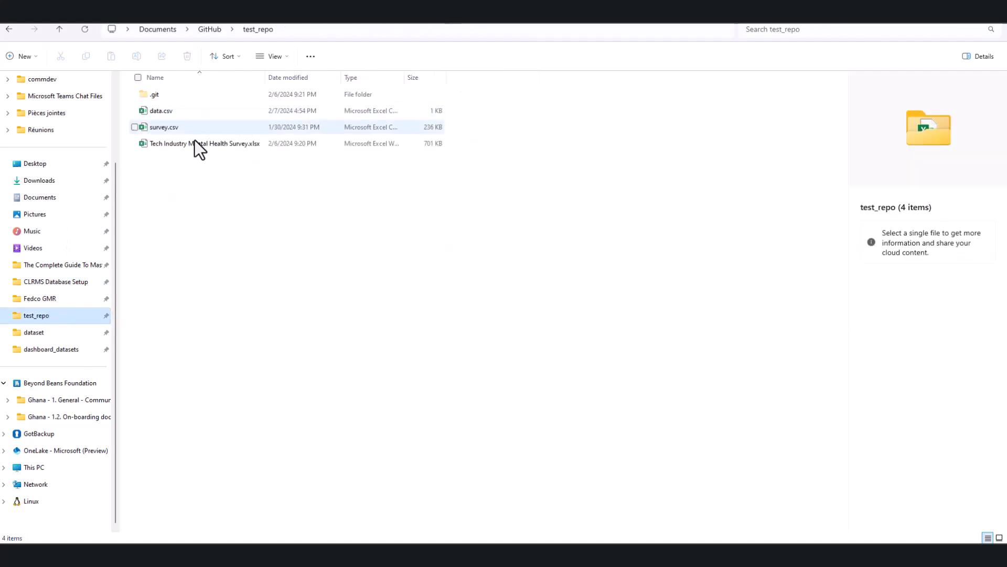
left_click(195, 145)
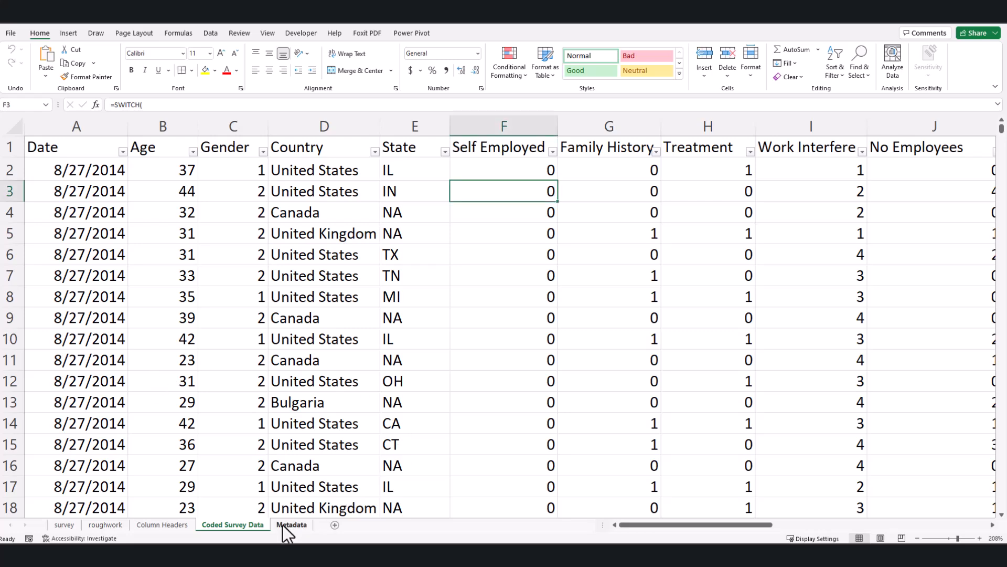
Look through the Column Headers, Coded Survey Data, survey and roughwork sheets for the meaning of the gender codes
left_click(185, 524)
left_click(239, 525)
scroll(394, 404, "down", 11)
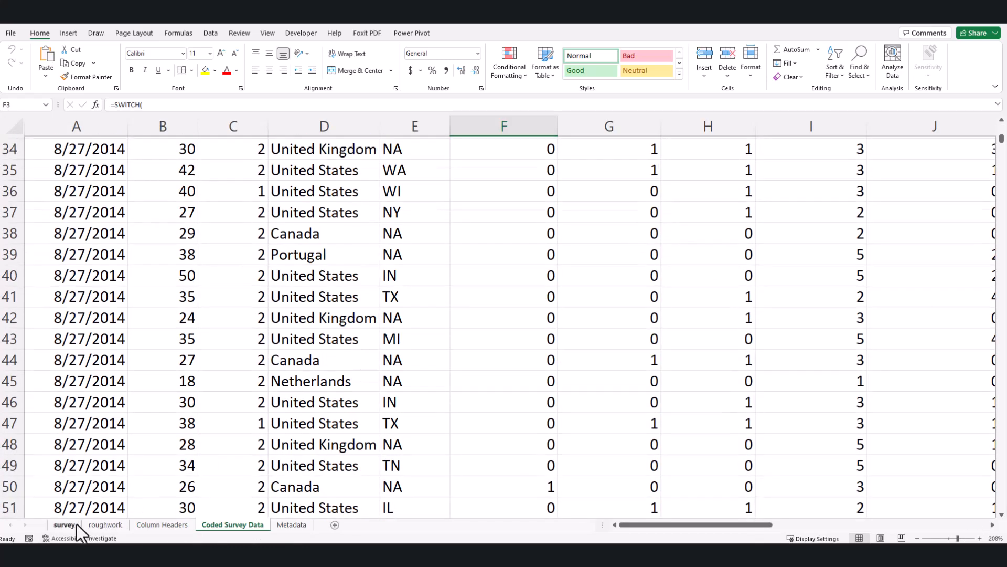
left_click(76, 524)
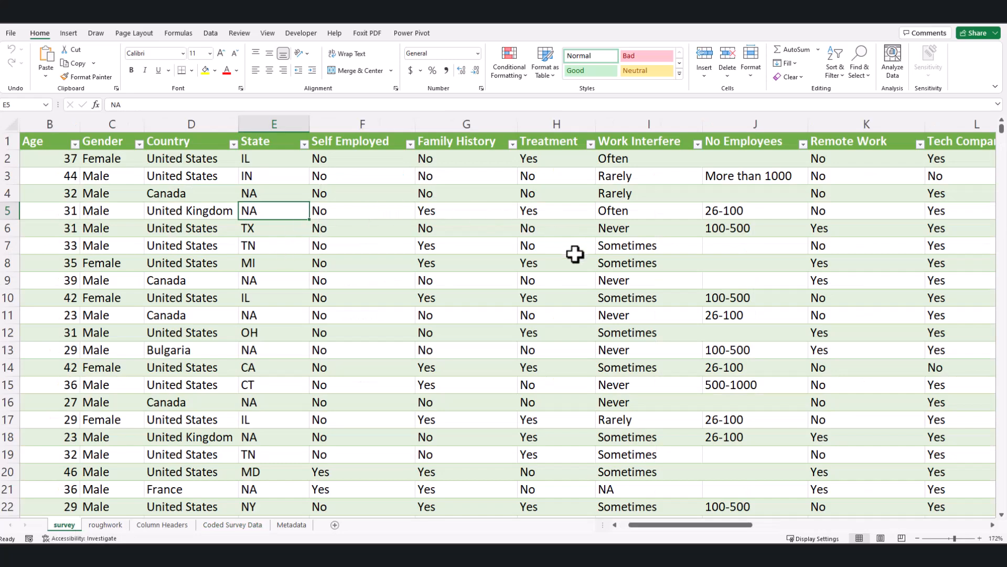
left_click_drag(670, 527, 629, 512)
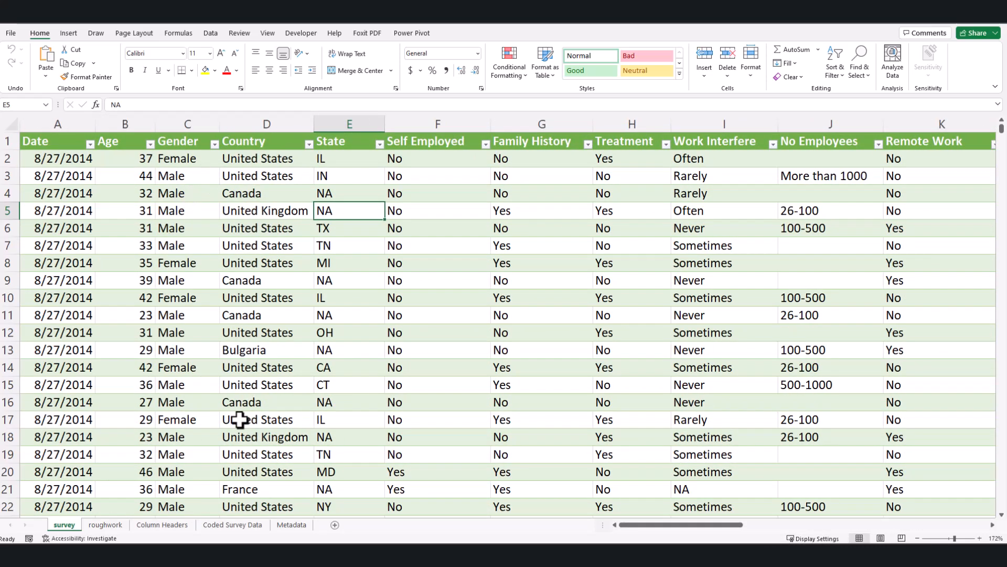
left_click(107, 525)
left_click(159, 526)
left_click(110, 526)
Copy the gender labels and their codes, Female 1 through Null 7, in cells A2:B8 of the roughwork sheet
left_click(85, 153)
left_click(86, 167)
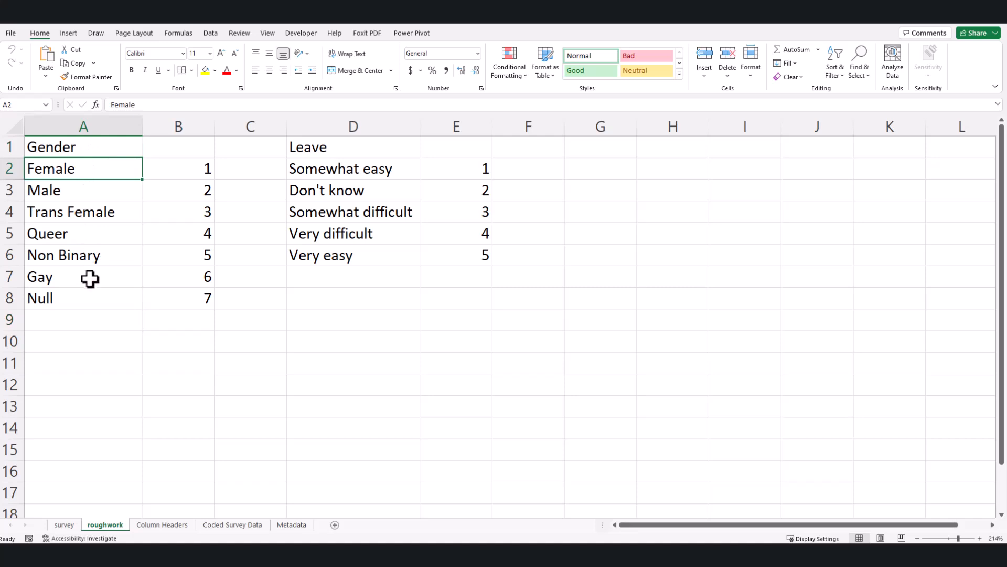
left_click(85, 146)
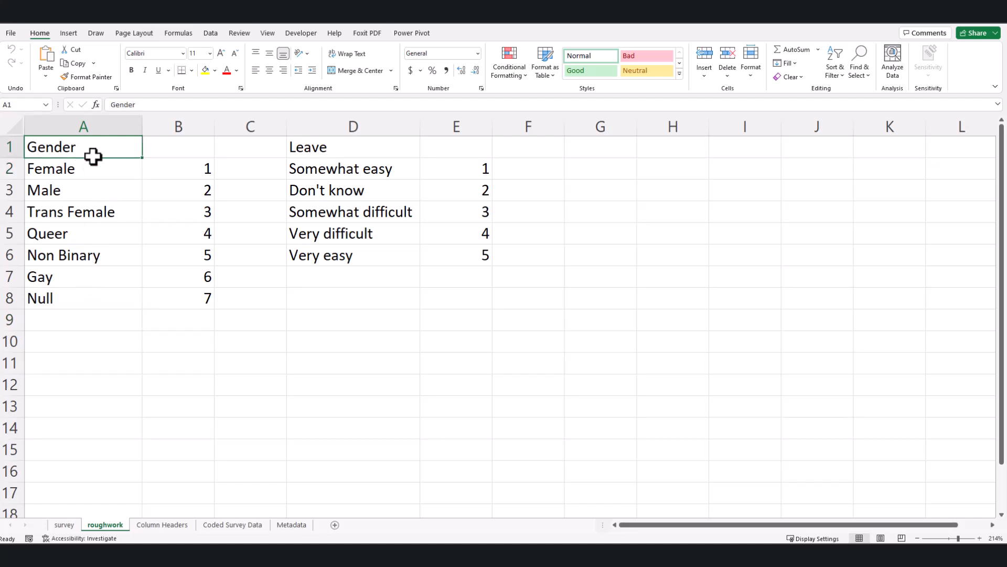
left_click(86, 166)
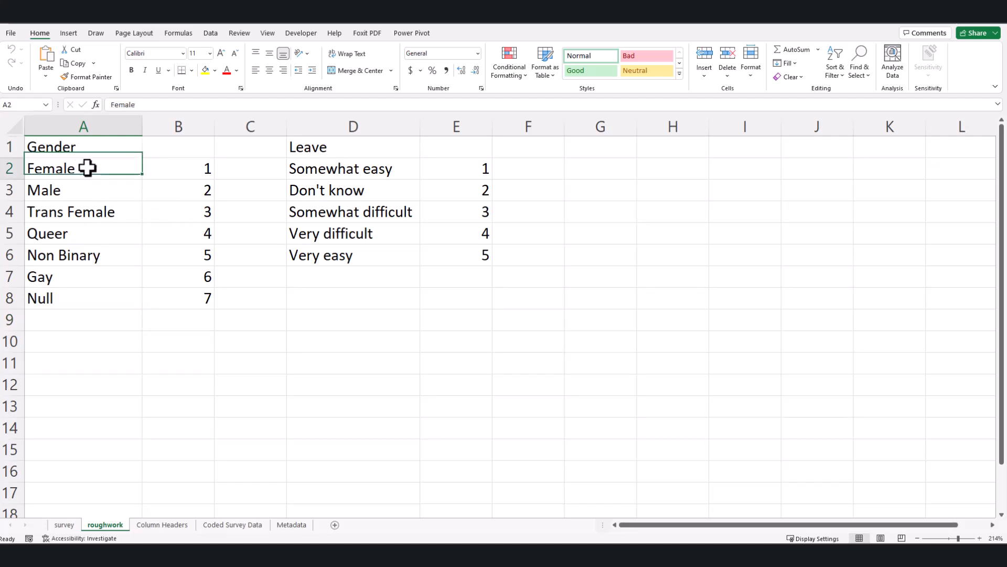
left_click(197, 299, "shift")
key("ctrl+c")
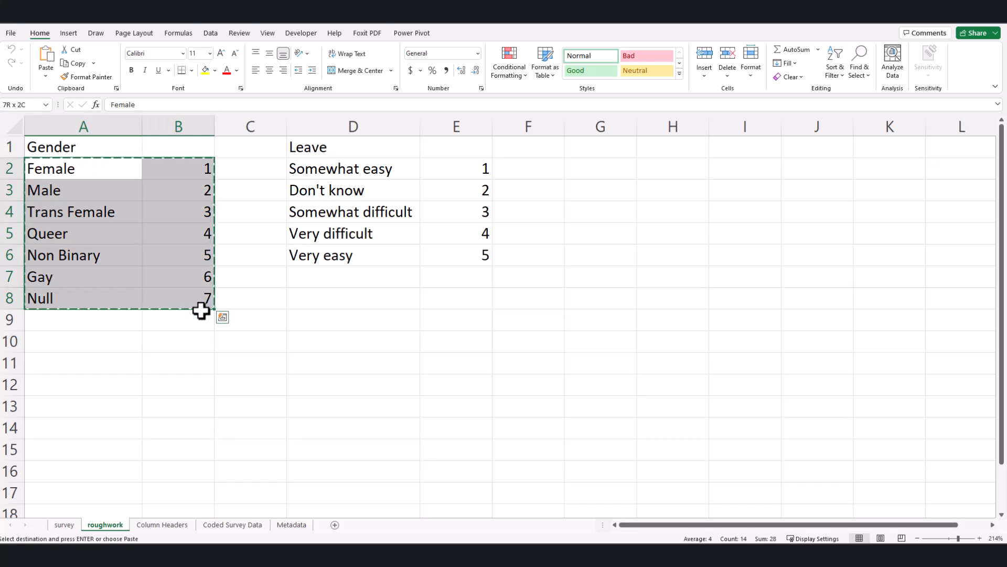
Add a new worksheet to the workbook and name it Dim
left_click(334, 525)
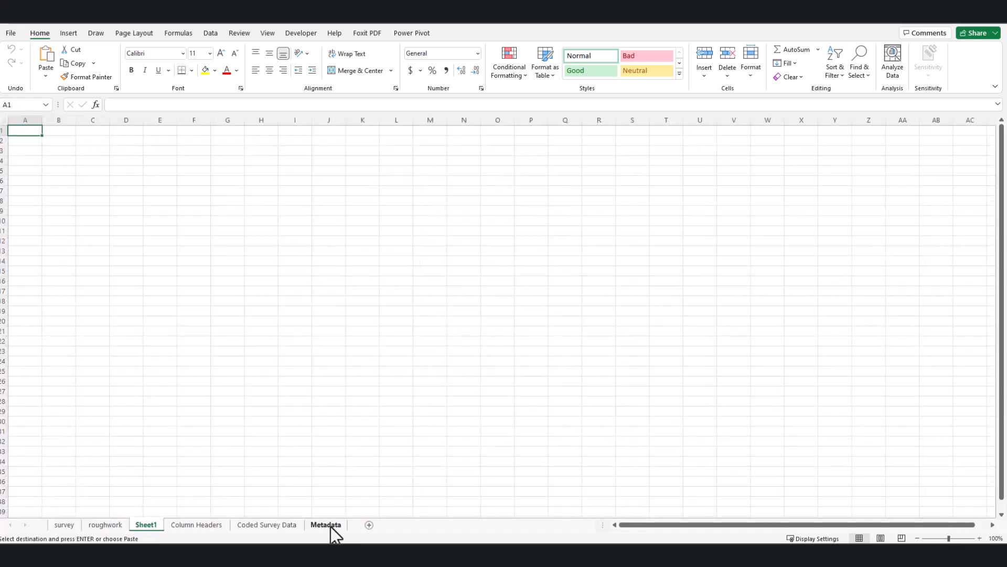
double_click(152, 525)
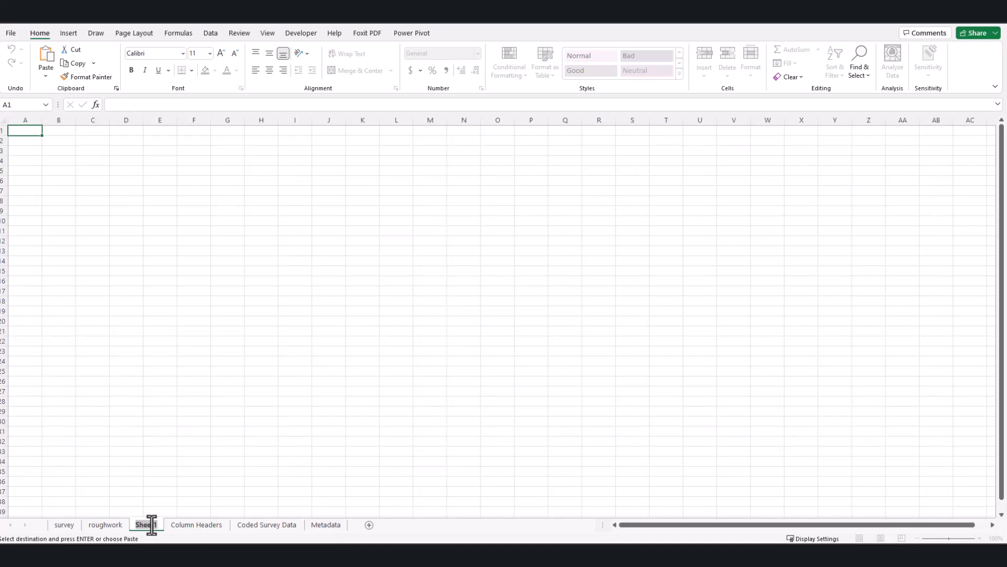
type("Di")
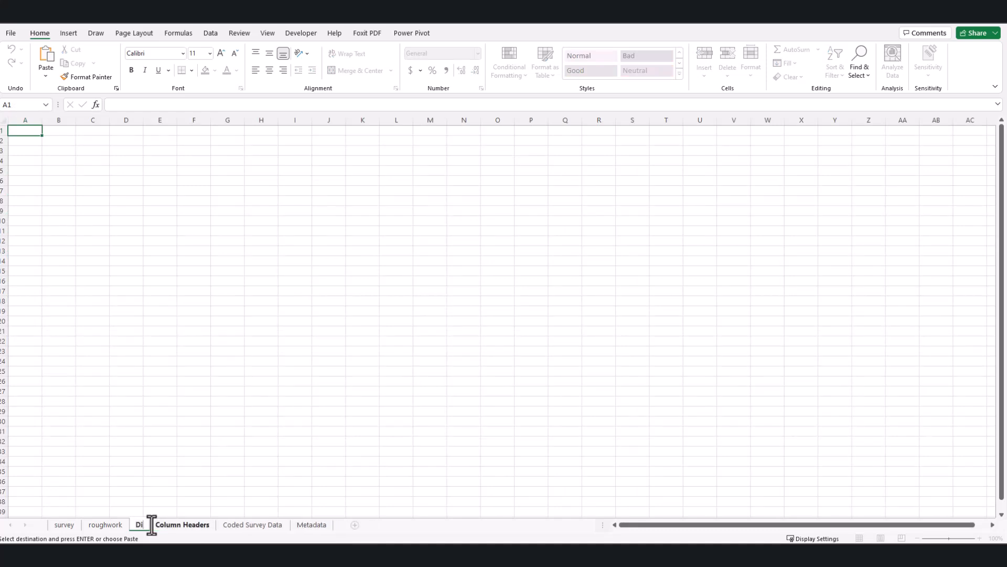
type("m")
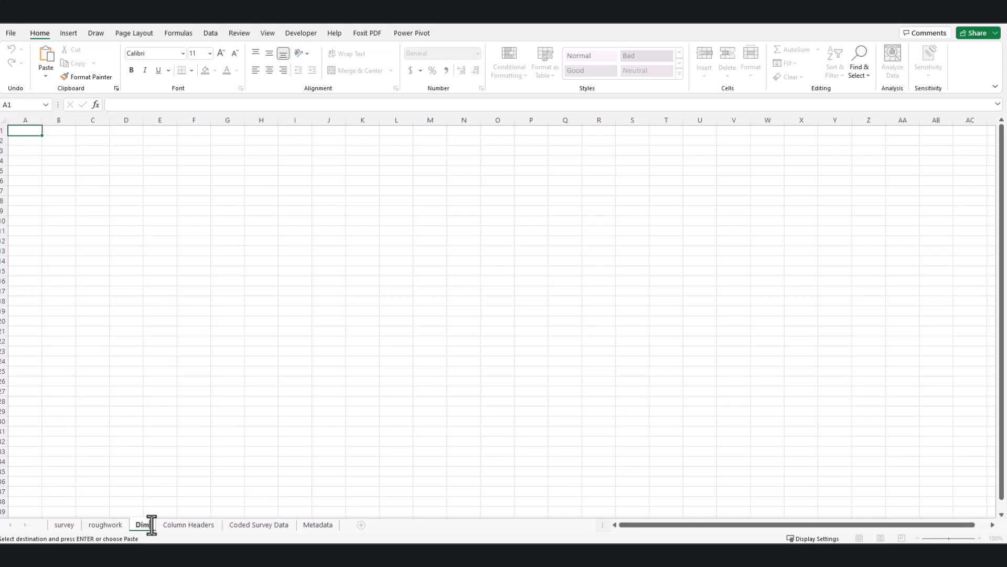
key("Return")
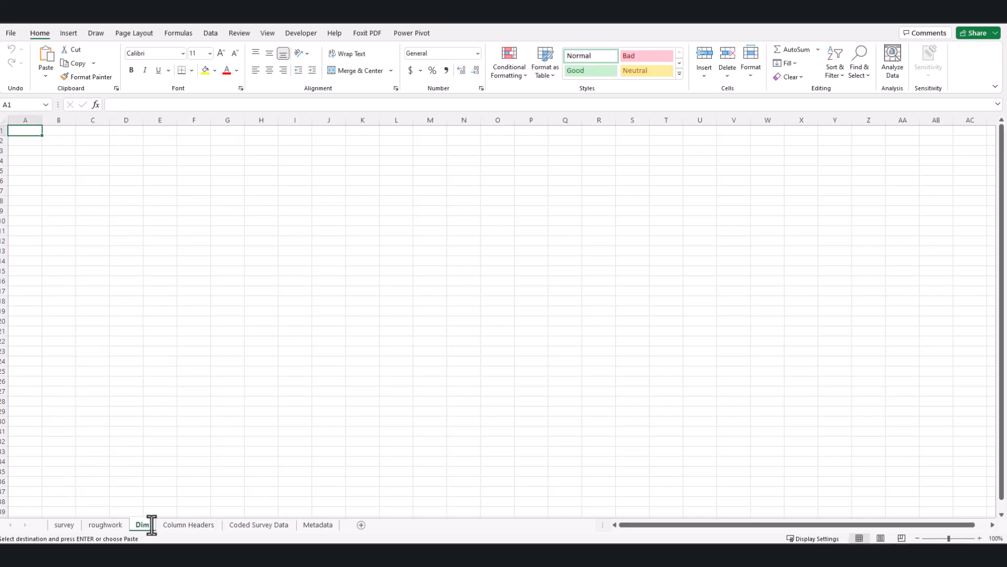
Paste the copied gender labels and codes as values at cell A2 of the Dim sheet and auto-fit column A
left_click(49, 194)
left_click(24, 140)
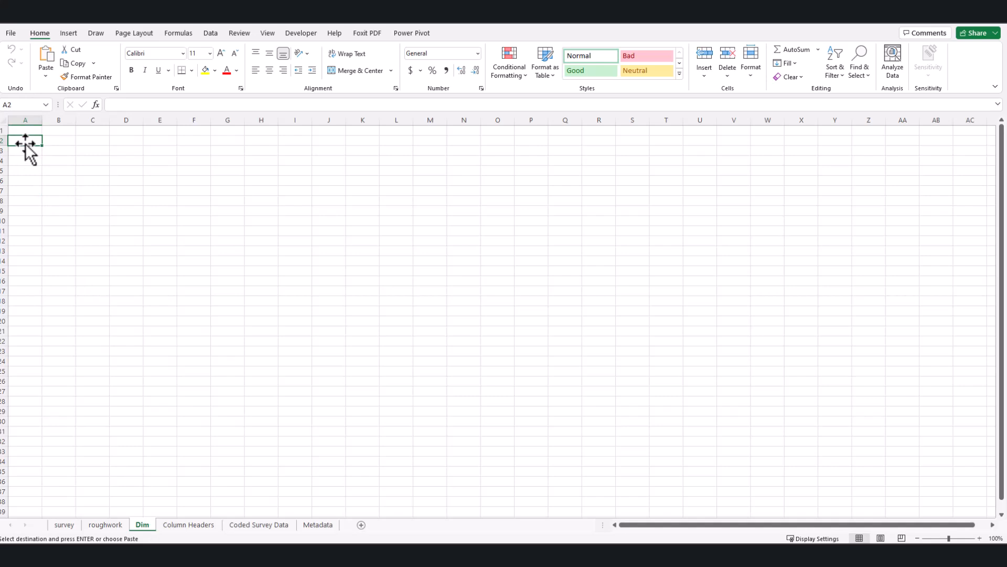
right_click(25, 140)
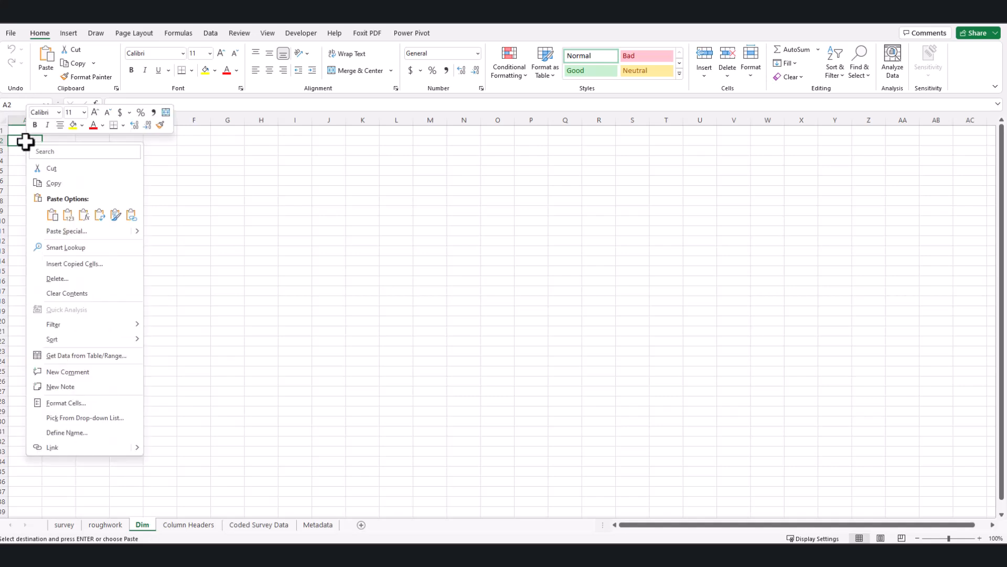
left_click(69, 214)
double_click(44, 122)
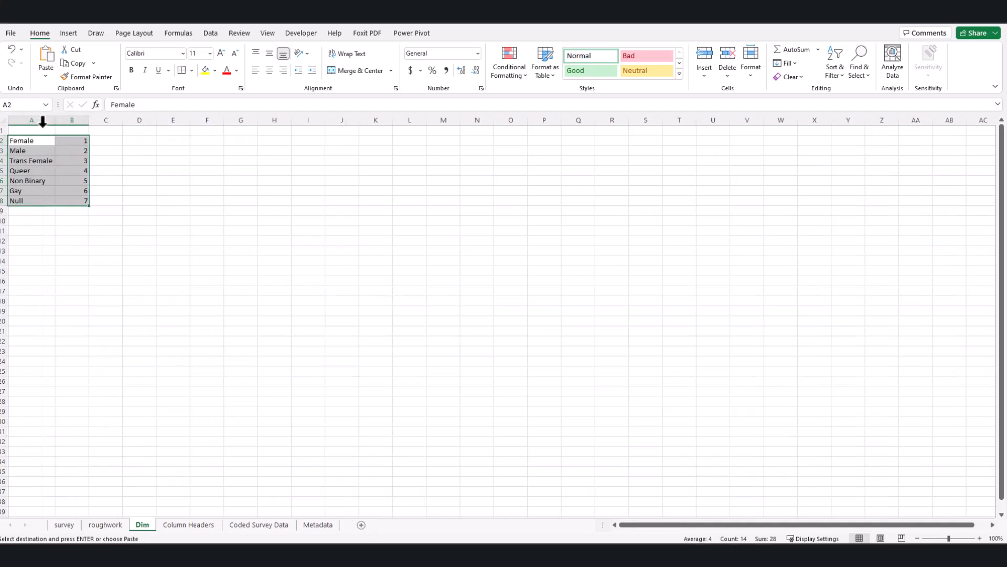
left_click(119, 160)
Enter the headers Gender in A1 and Gender ID in B1, and auto-fit column B
left_click(42, 130)
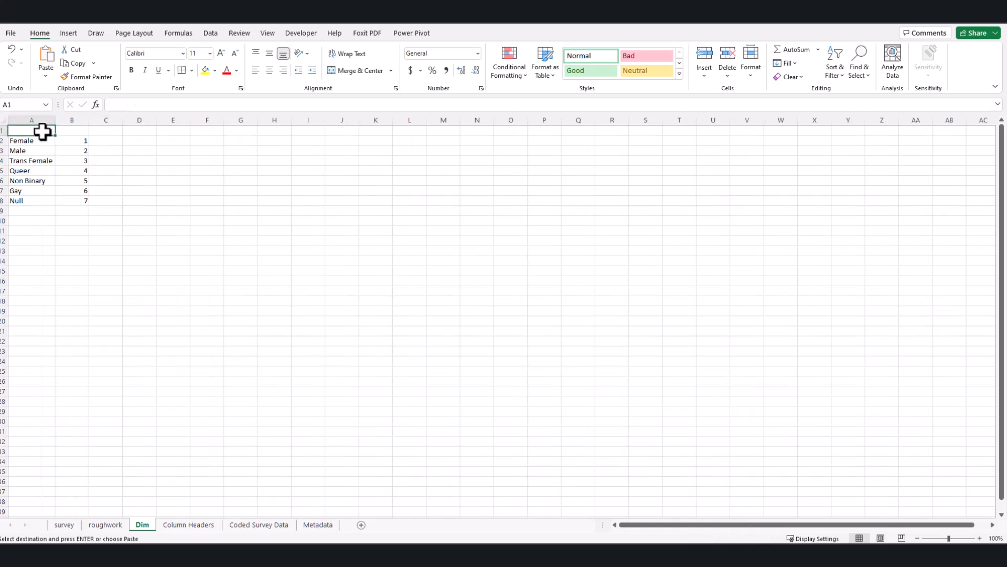
type("Gender")
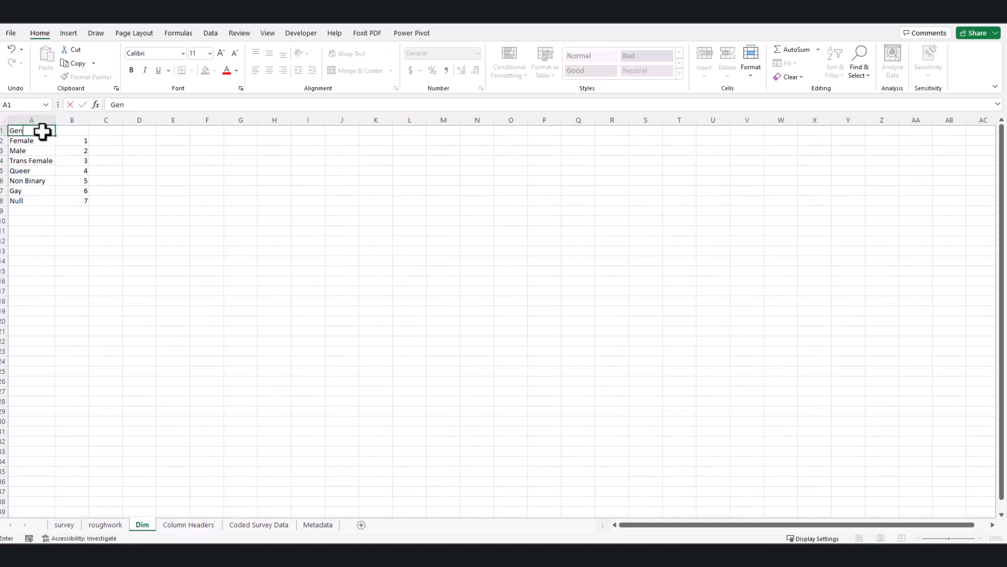
left_click(127, 208)
left_click(71, 131)
type("Gender ID")
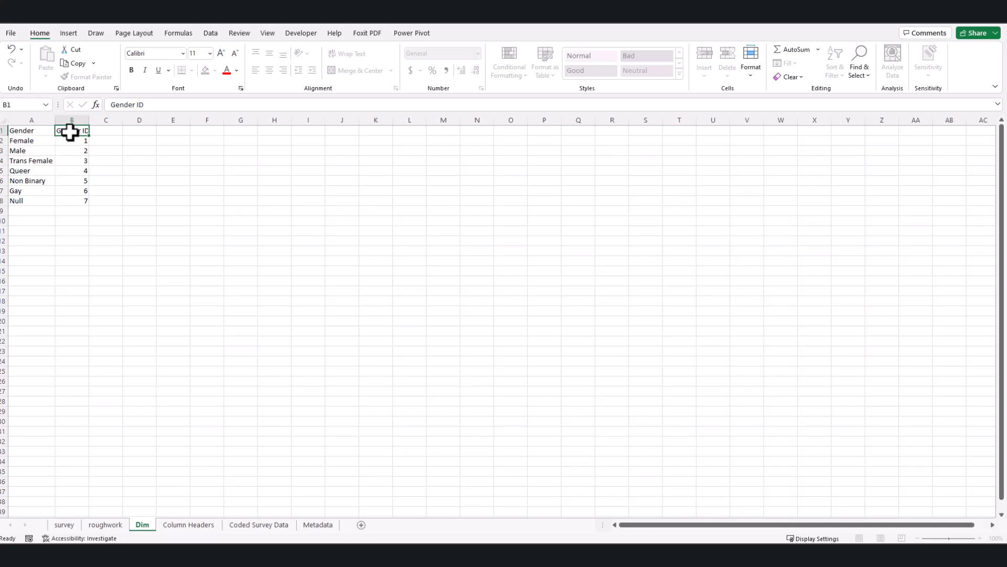
left_click(139, 161)
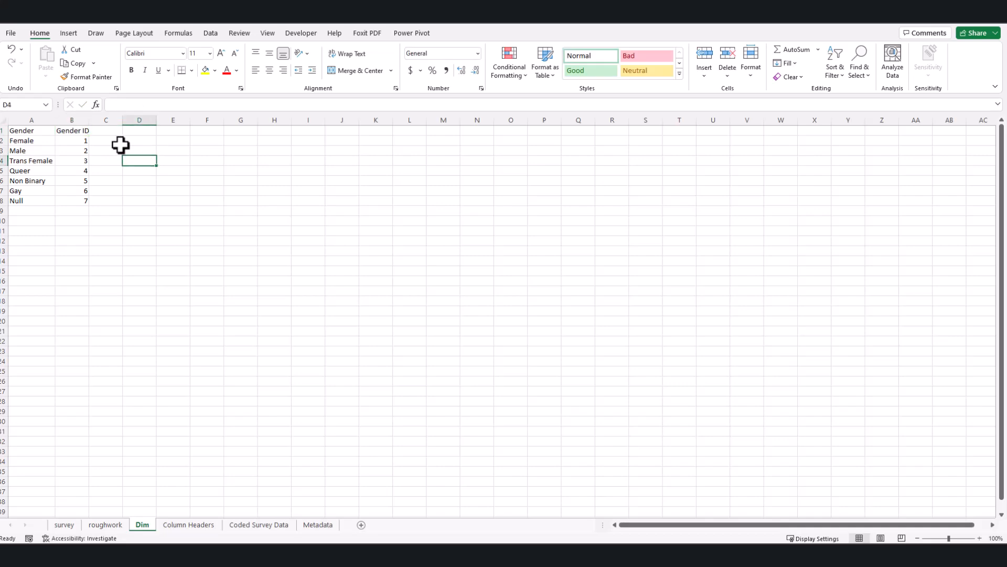
double_click(91, 123)
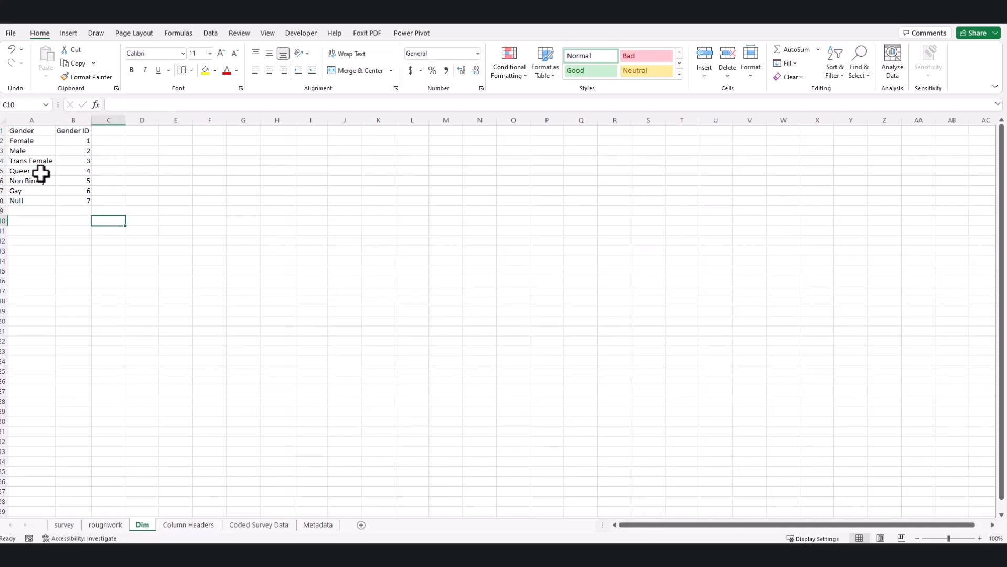
Convert the range A1:B8 on the Dim sheet into a table with headers
left_click(18, 132)
left_click(76, 201, "shift")
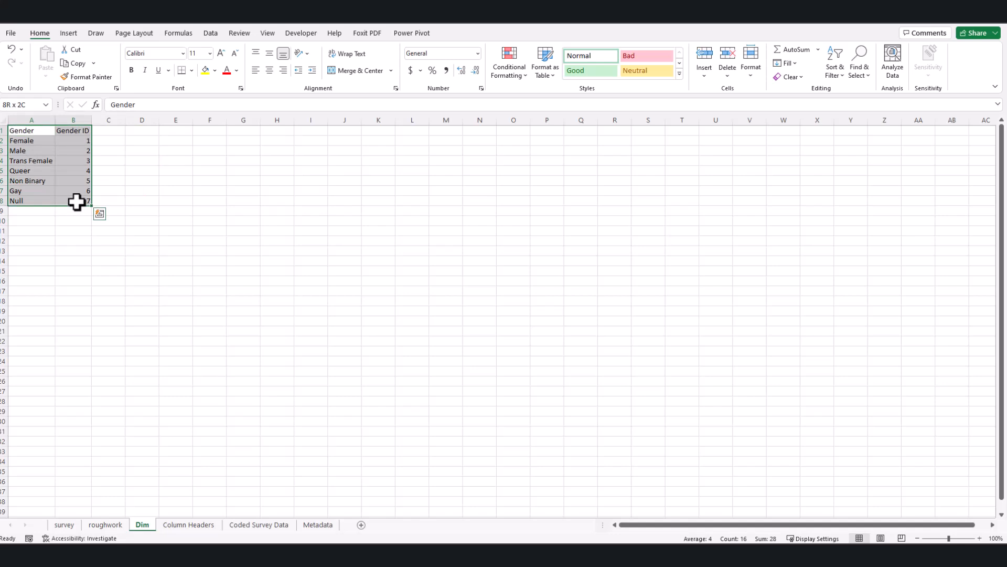
key("ctrl+t")
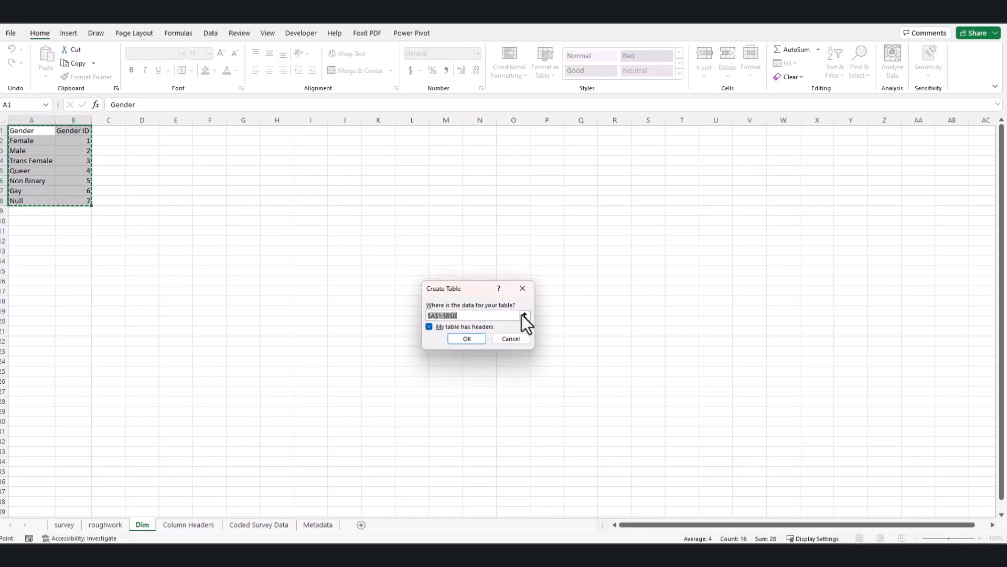
left_click_drag(459, 288, 285, 189)
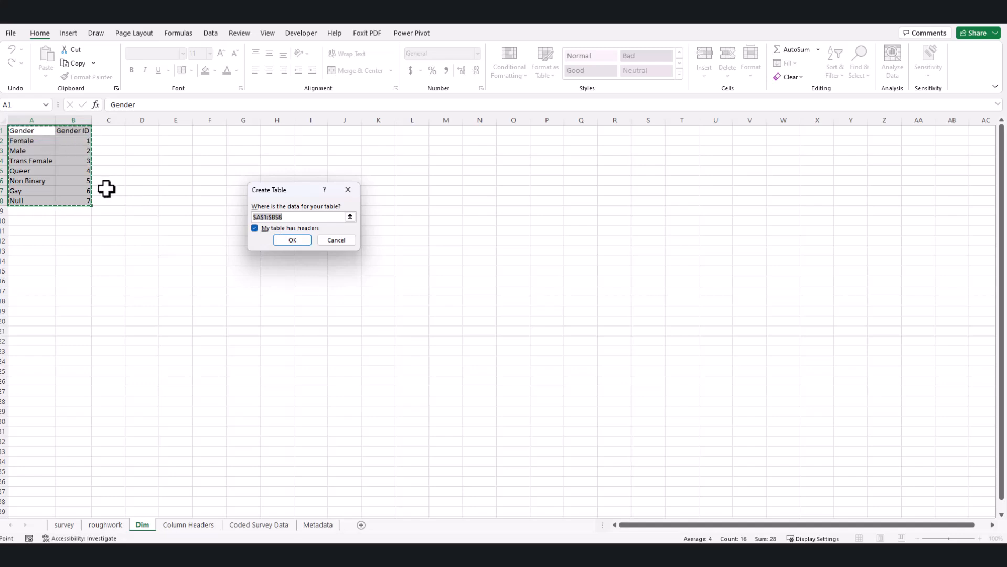
left_click(288, 241)
left_click(124, 239)
Try to name the new gender table "Dim Gender"
left_click(78, 180)
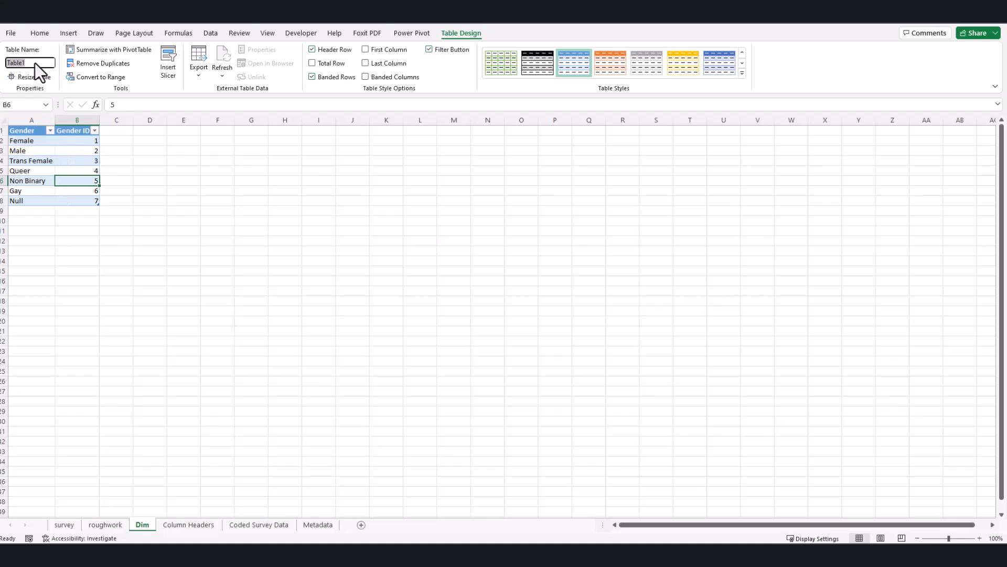
type("im Gender")
key("Return")
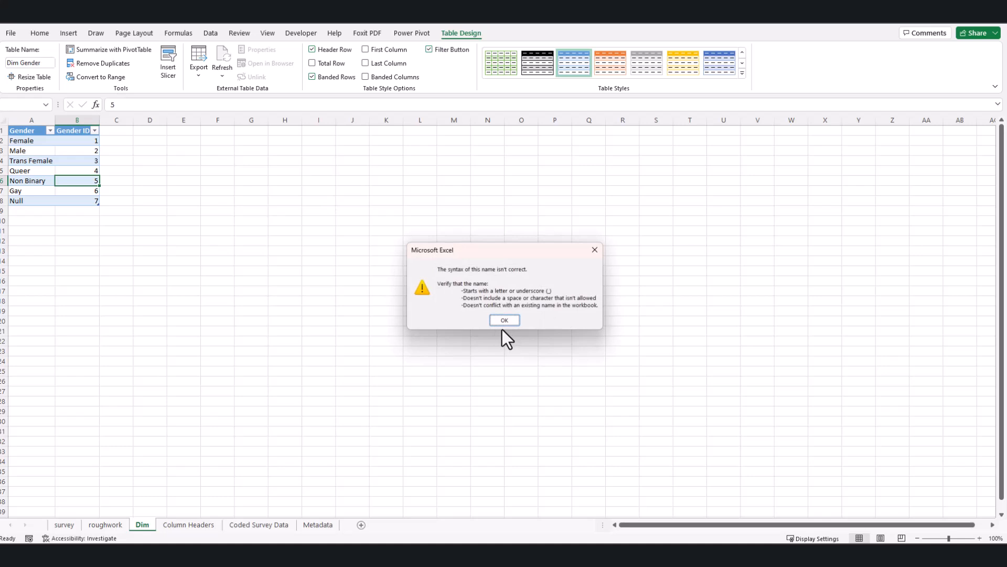
left_click(600, 250)
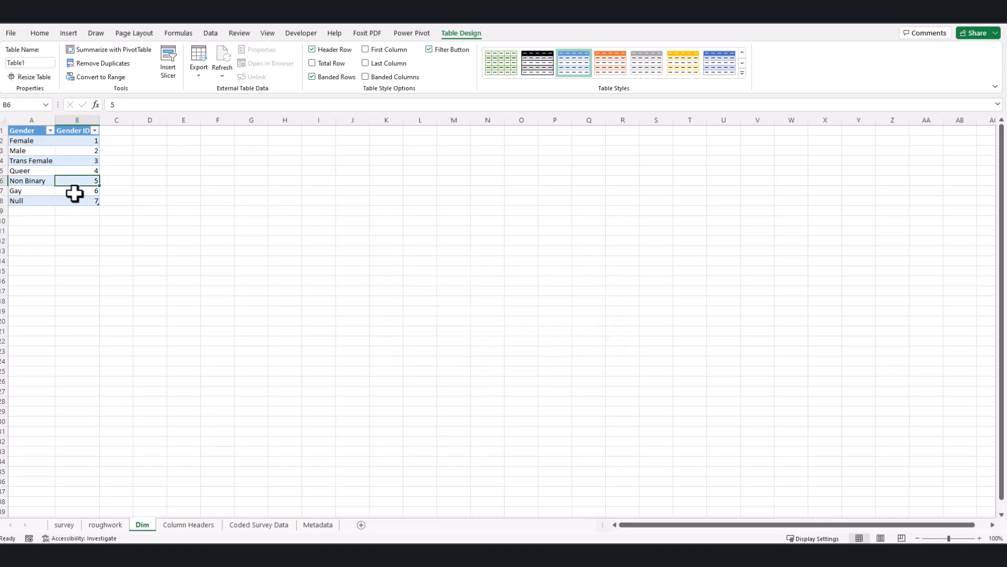
Set the gender table's name to DimGender
left_click(39, 61)
type("DimGender")
left_click(157, 210)
left_click(71, 160)
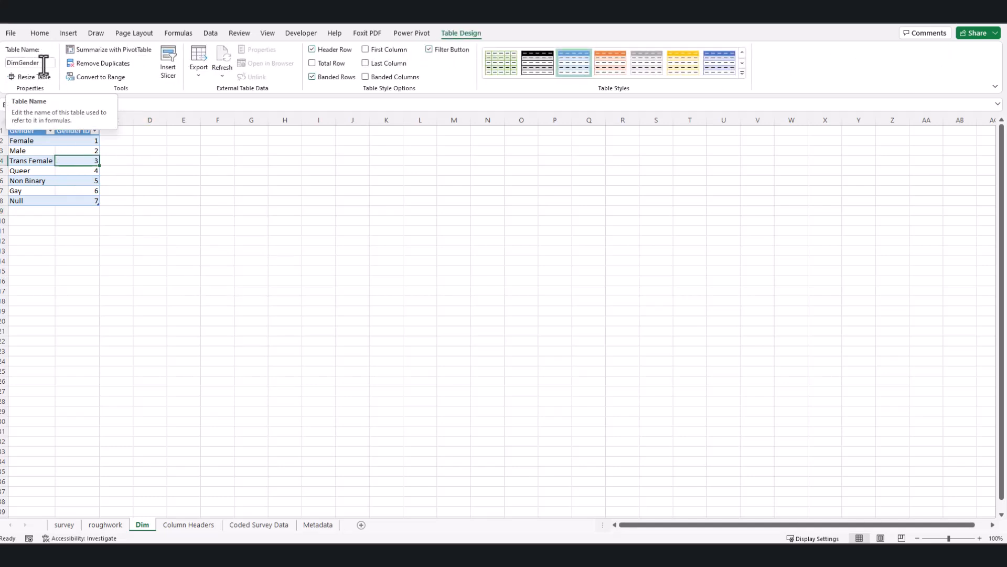
left_click(113, 190)
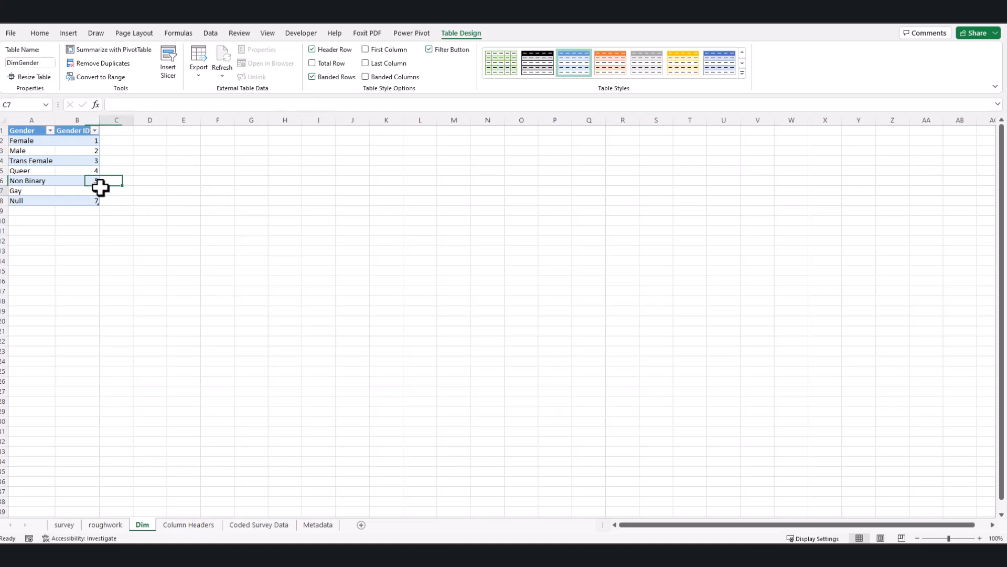
left_click(66, 178)
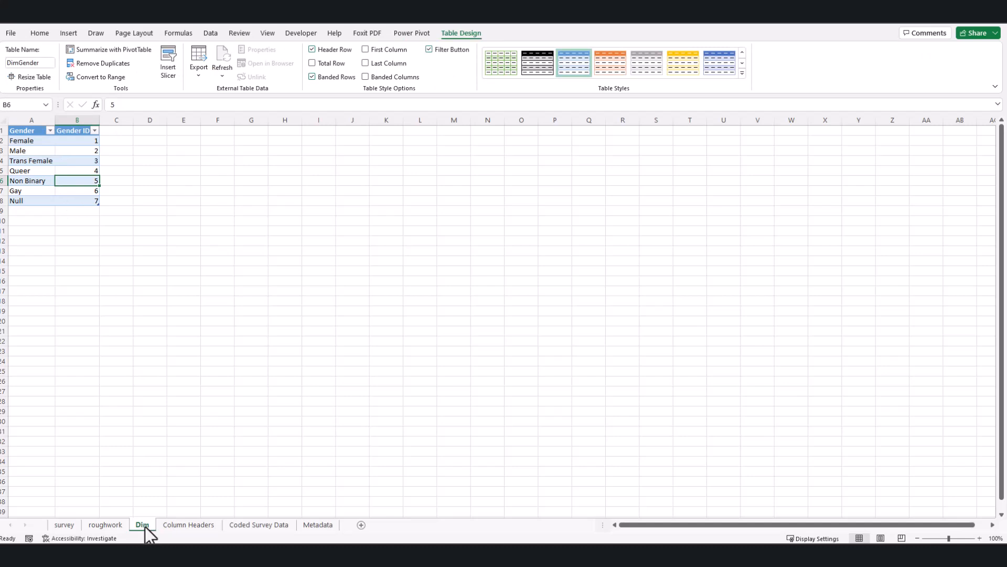
left_click(49, 160)
left_click_drag(102, 204, 11, 128)
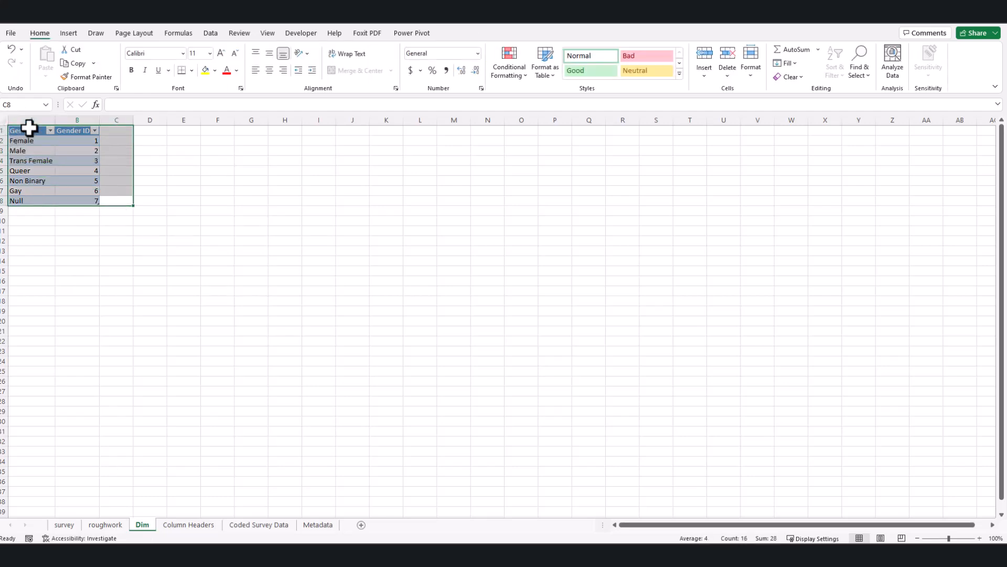
left_click(49, 159)
left_click(42, 63)
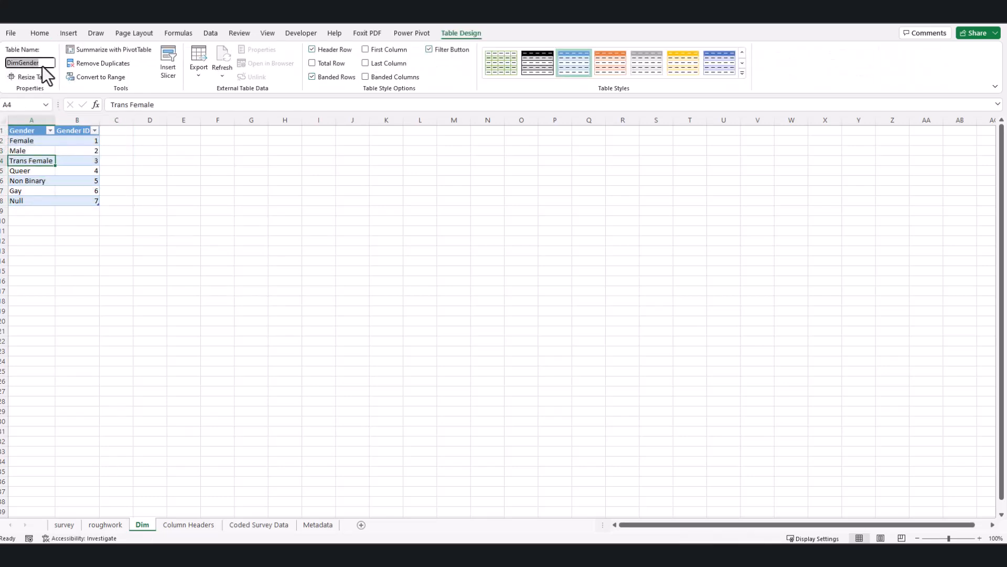
left_click(388, 200)
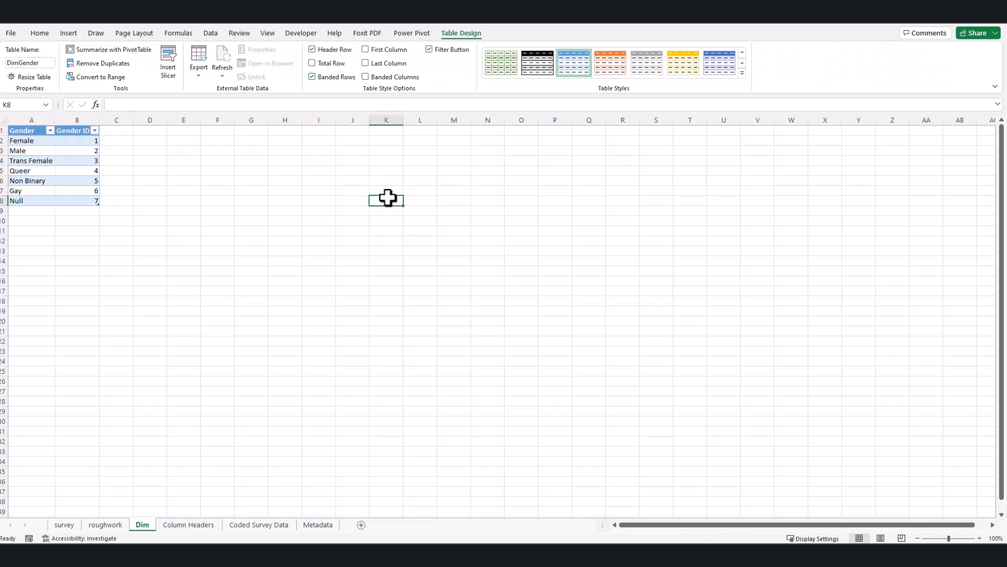
left_click(90, 182)
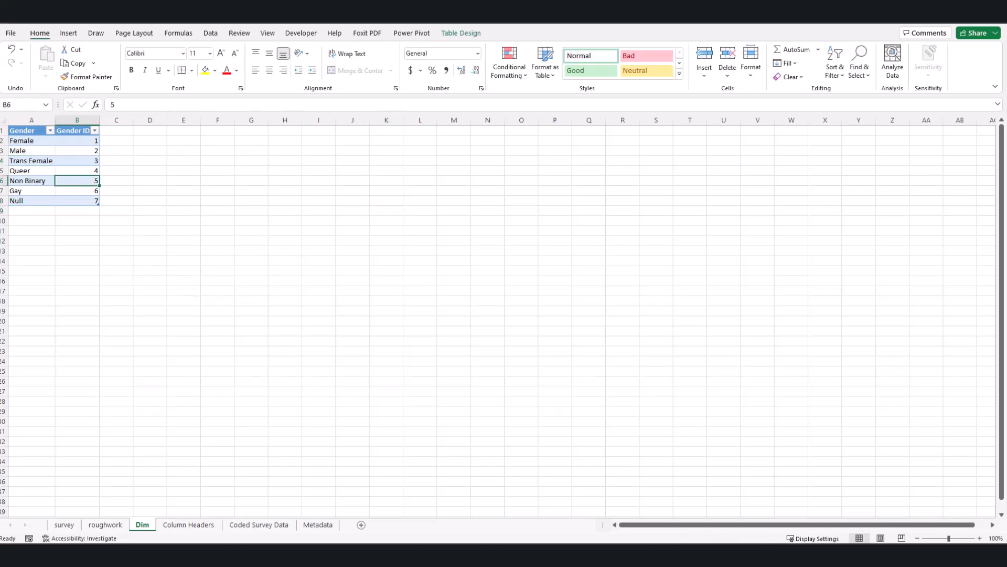
Look over the roughwork sheet and the survey sheet's rows and columns for other coded categories
mouse_move(174, 523)
left_click(99, 525)
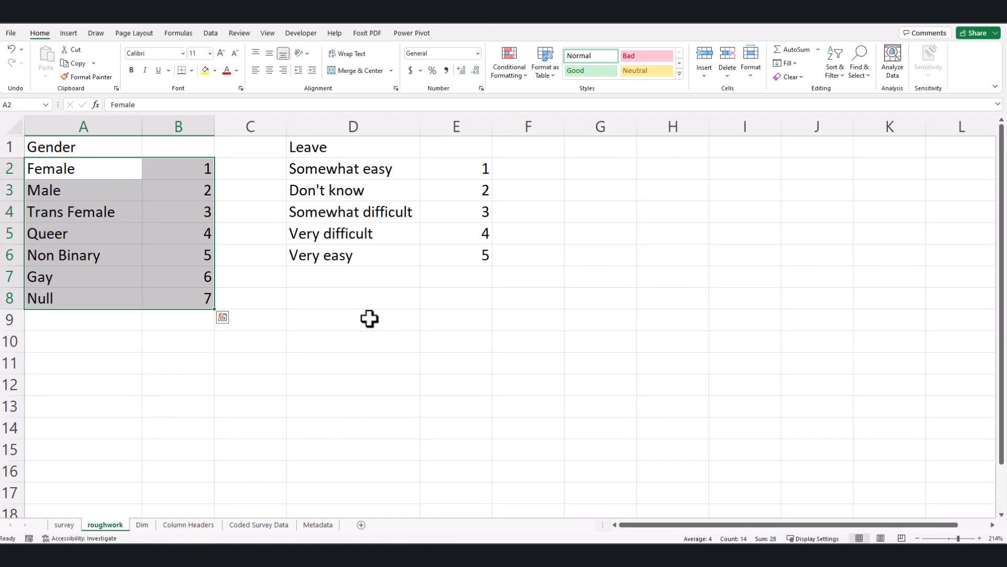
left_click(62, 525)
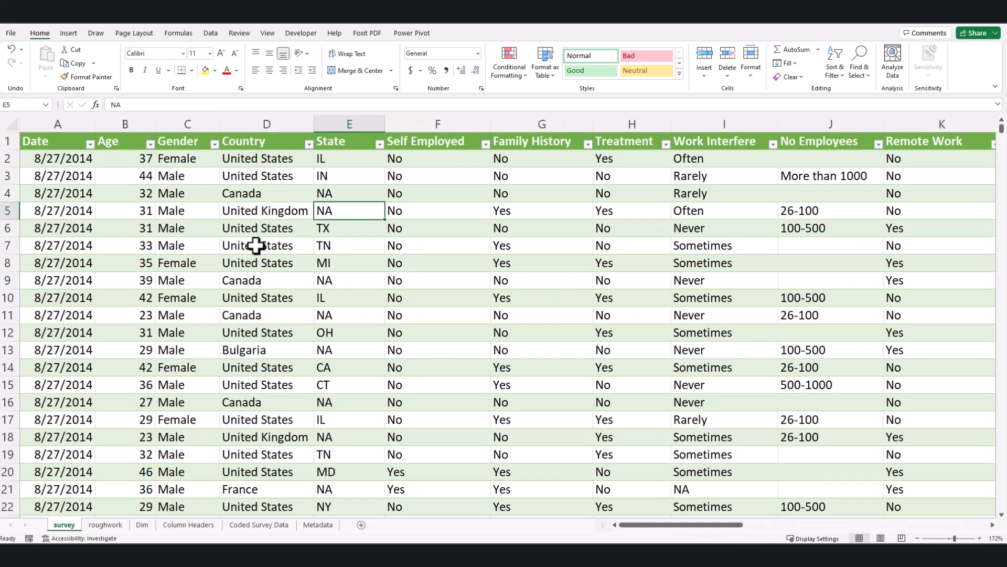
scroll(469, 322, "down", 5)
scroll(469, 322, "down", 1)
scroll(467, 310, "up", 6)
scroll(463, 295, "down", 1)
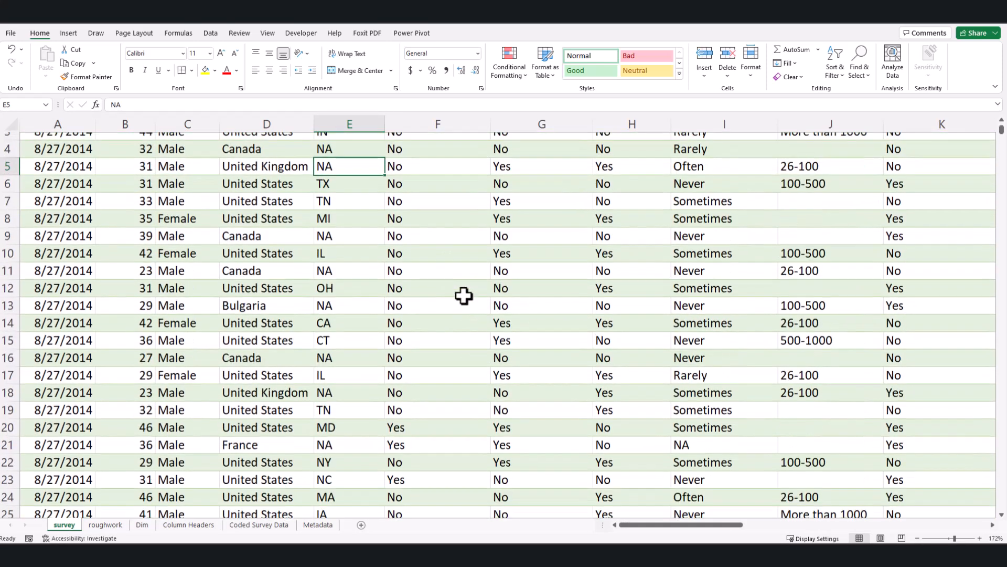
scroll(594, 292, "up", 1)
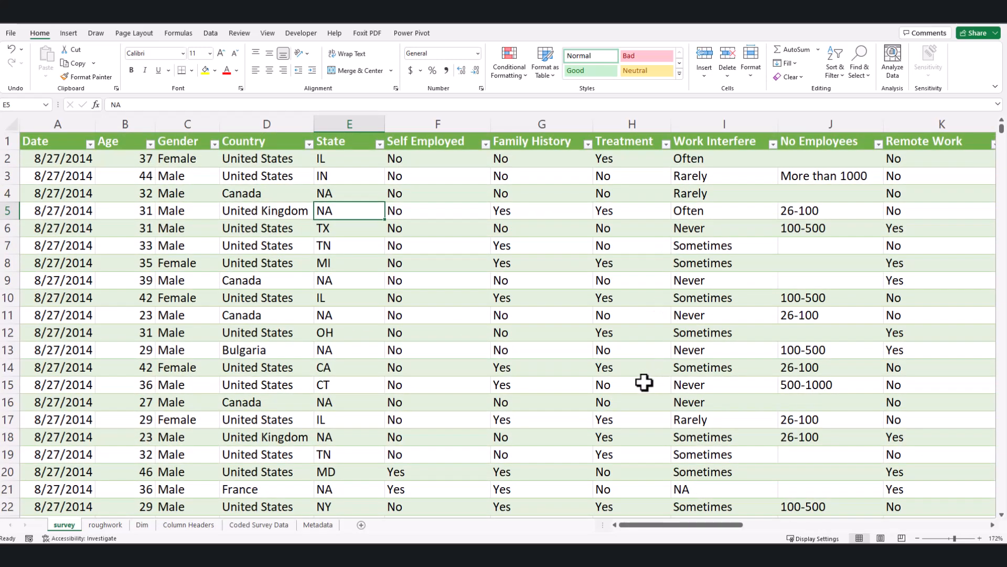
left_click_drag(682, 526, 643, 530)
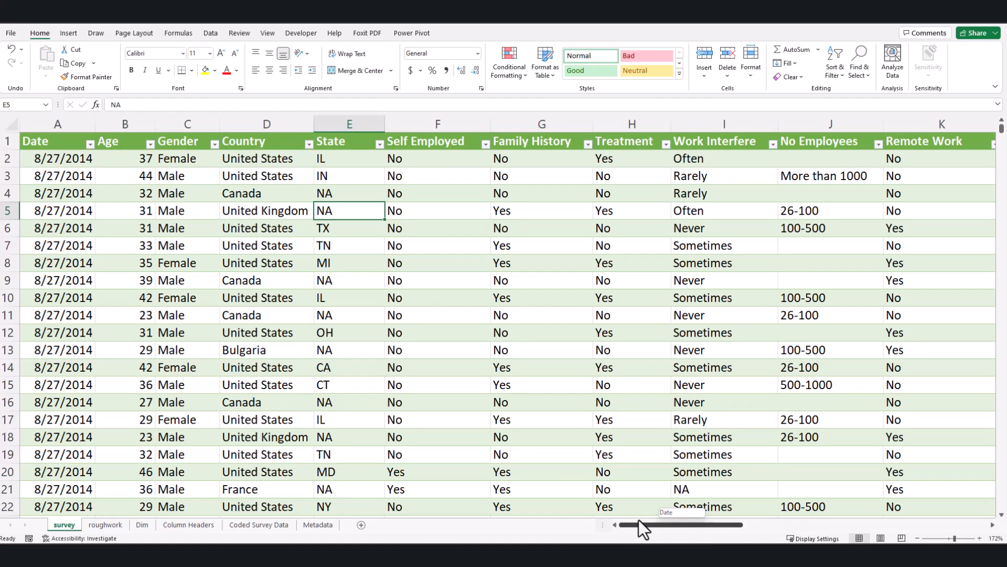
Check the distinct values in the survey sheet's Family History and Tech Company columns and look over the columns between them
left_click(581, 142)
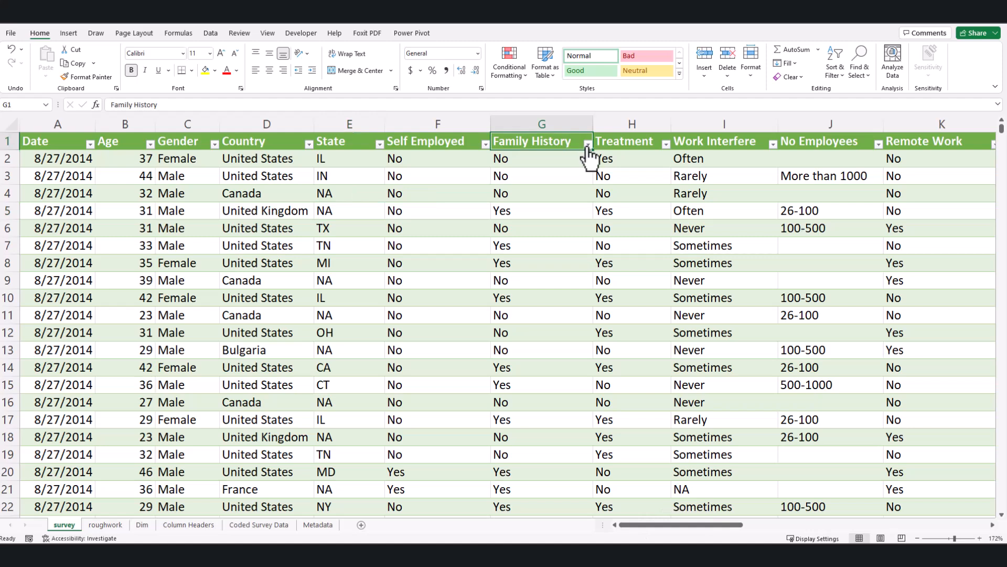
left_click(588, 144)
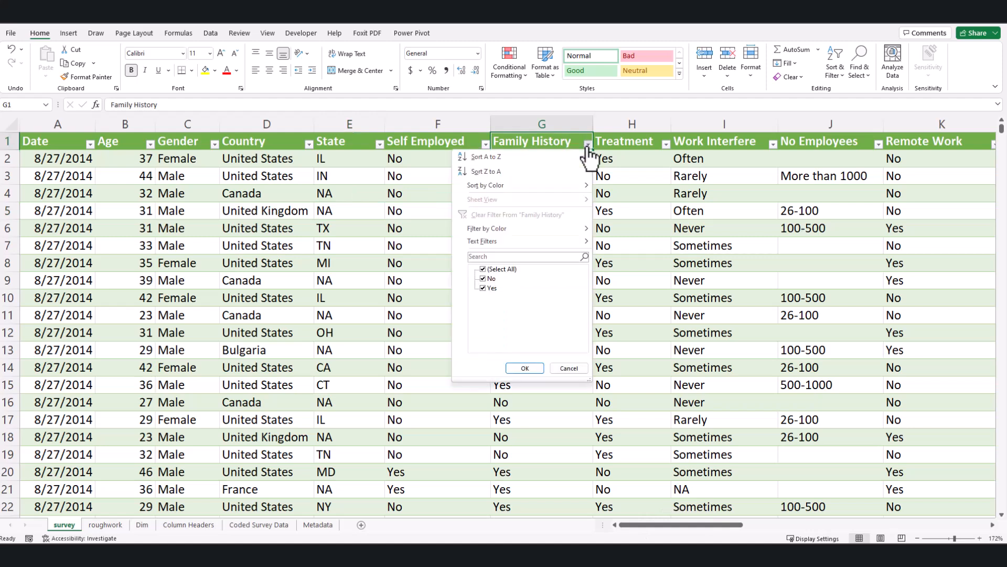
left_click(630, 259)
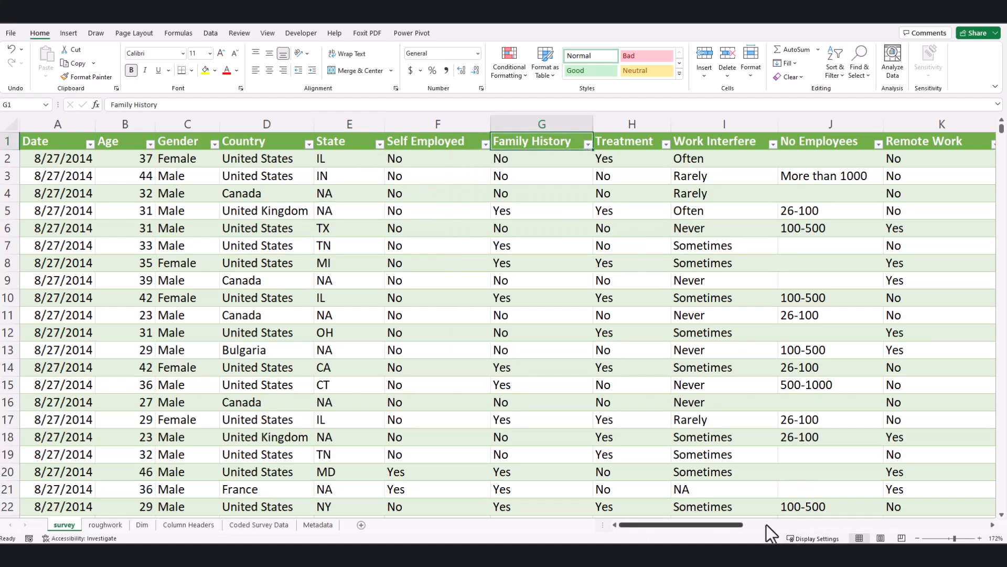
left_click_drag(698, 526, 735, 533)
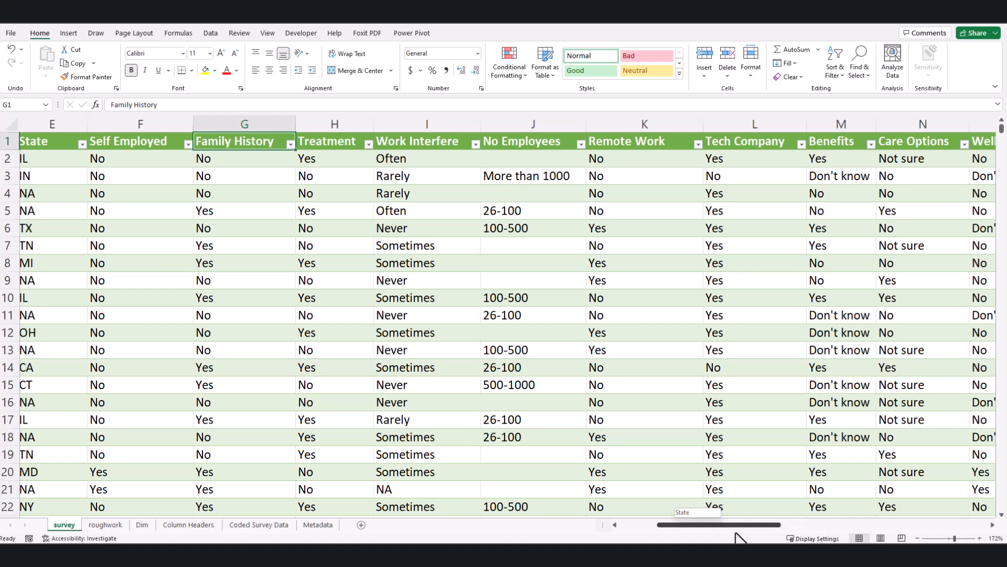
left_click_drag(736, 532, 745, 533)
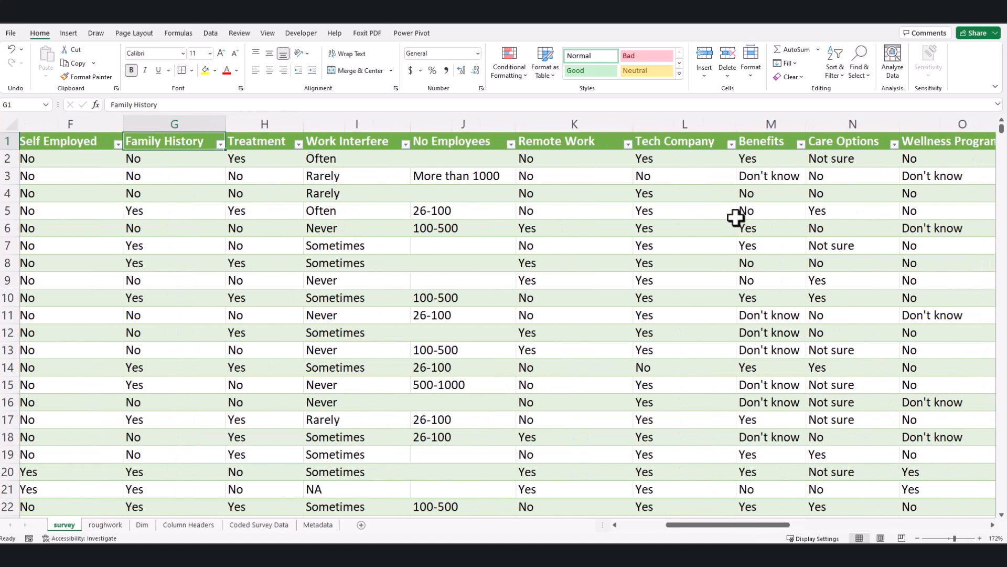
left_click(732, 144)
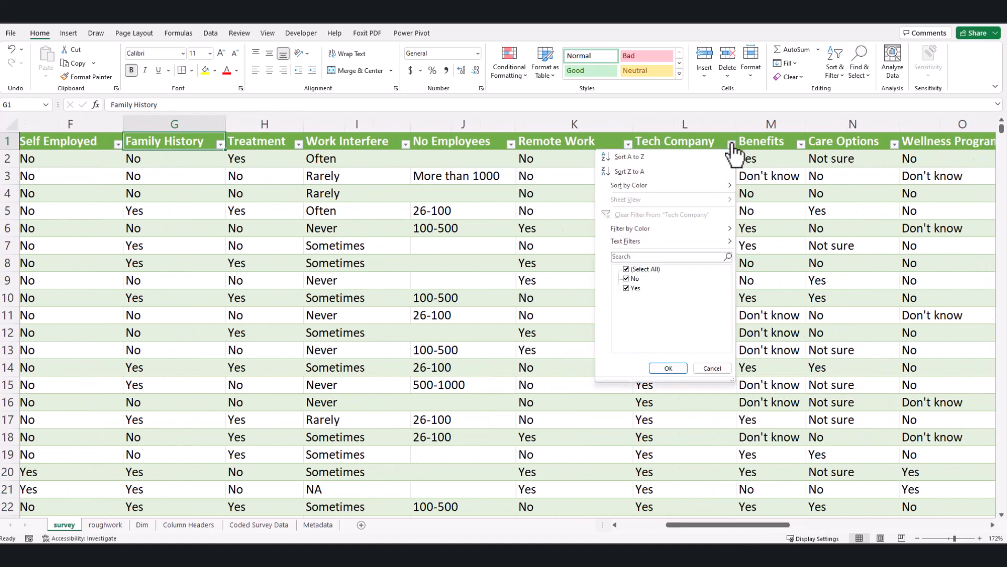
left_click(668, 367)
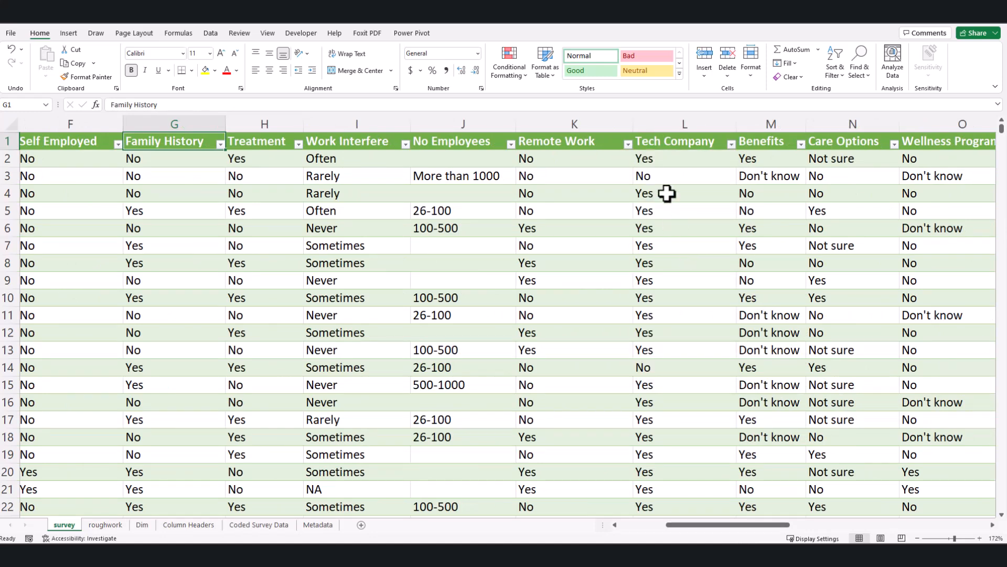
left_click(657, 141)
left_click(656, 176)
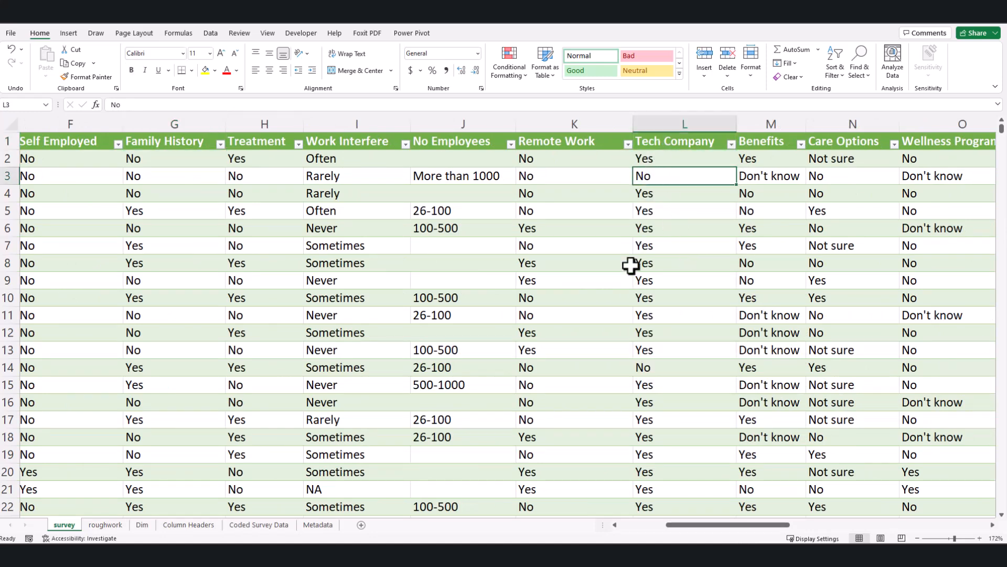
left_click(664, 158)
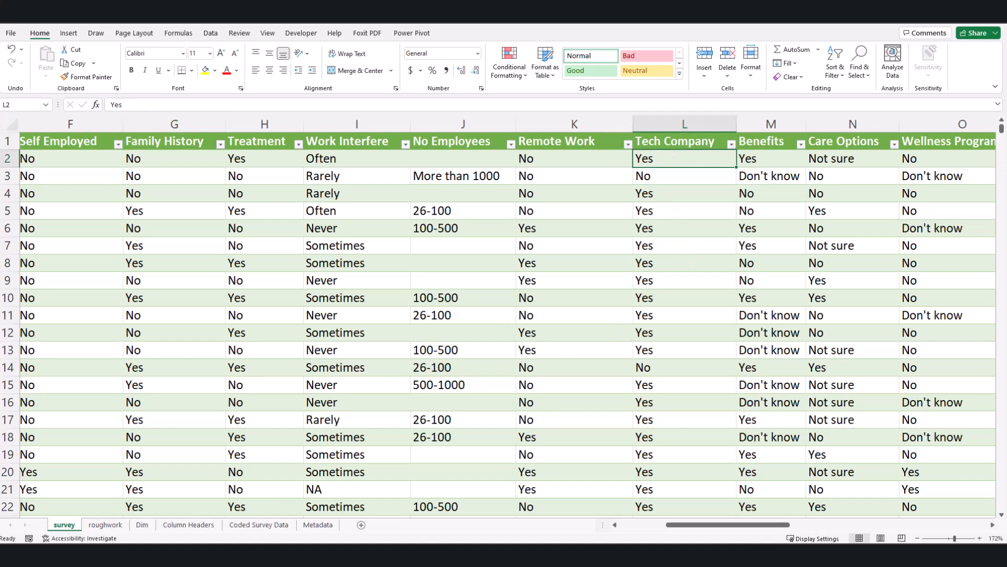
On the Dim sheet, enter Yes with 1 in A12:B12 and No with 0 in A13:B13
left_click(141, 524)
left_click(160, 322)
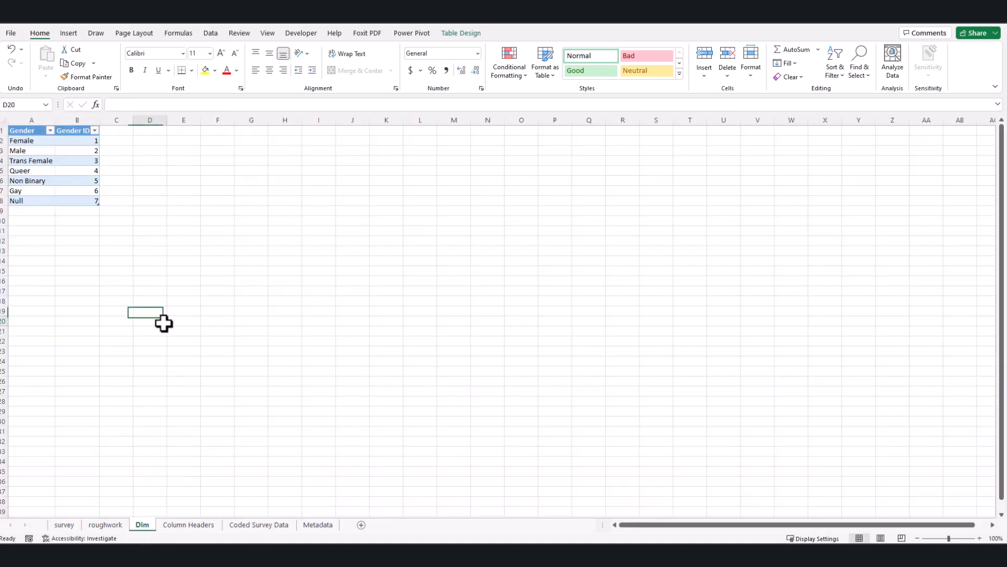
left_click(39, 242)
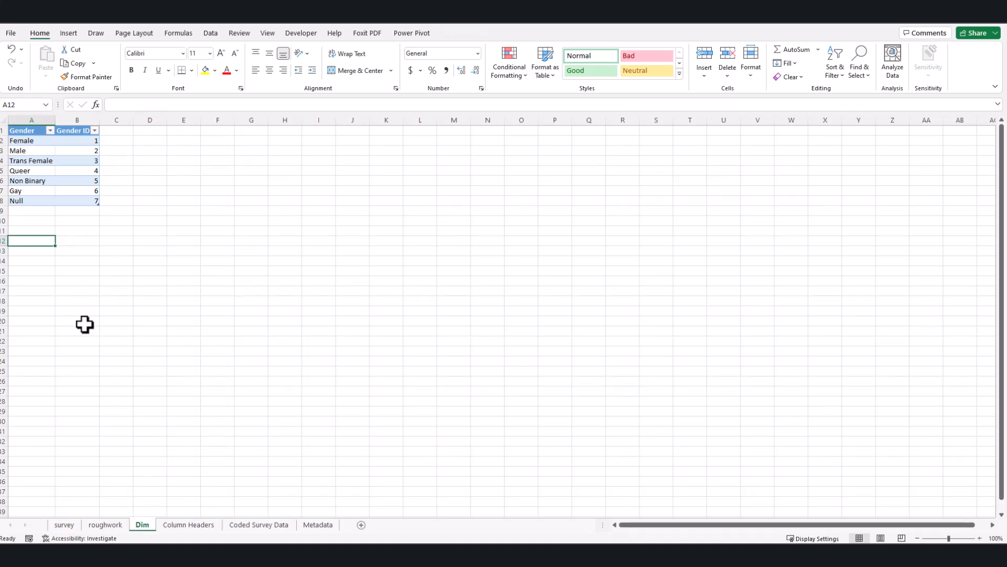
type("Yes")
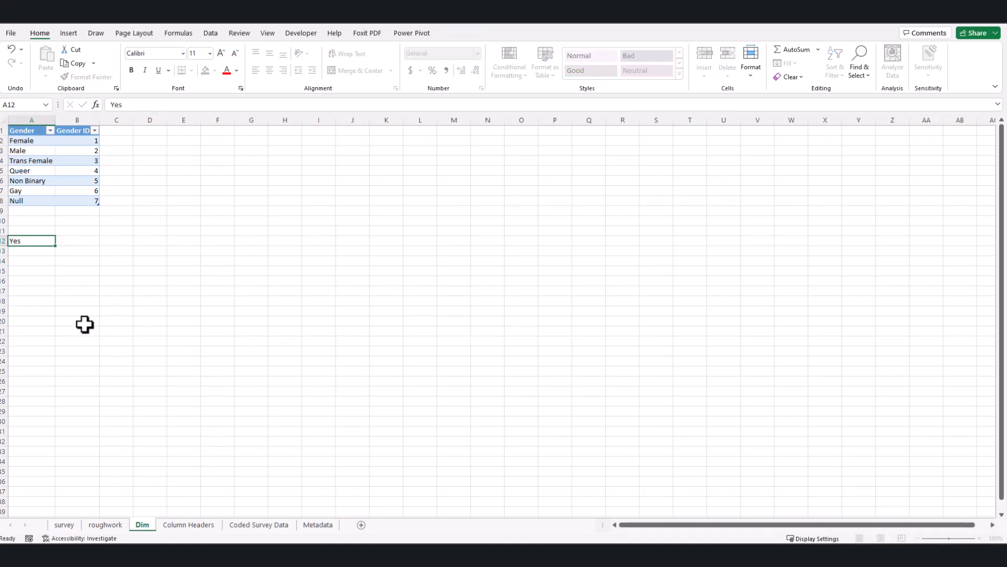
key("Tab")
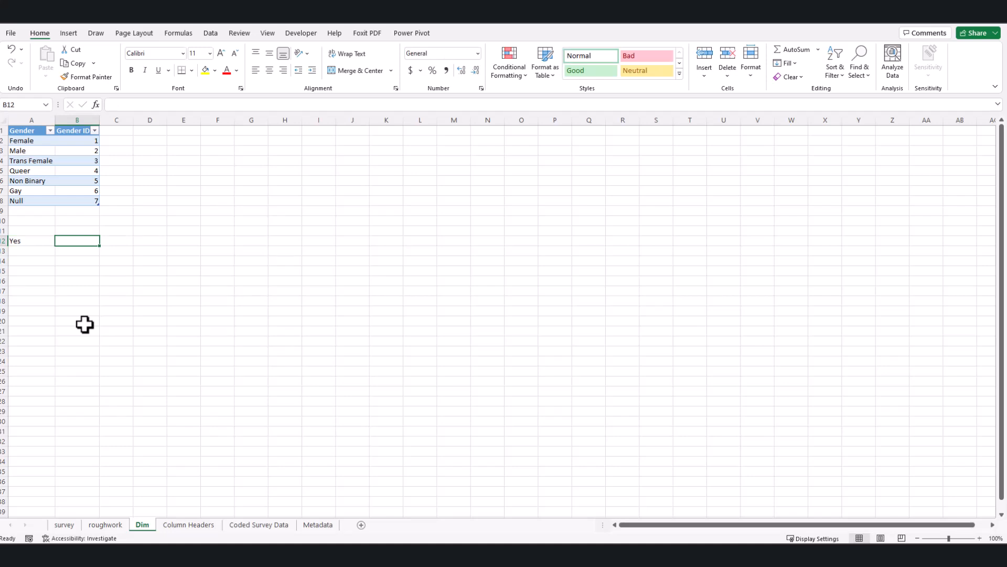
type("1")
left_click(37, 248)
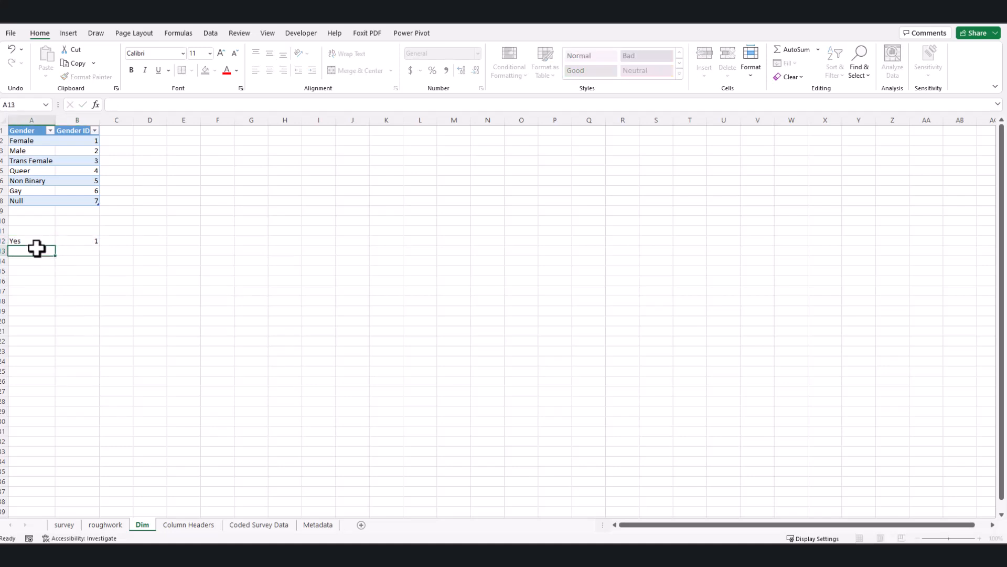
type("No")
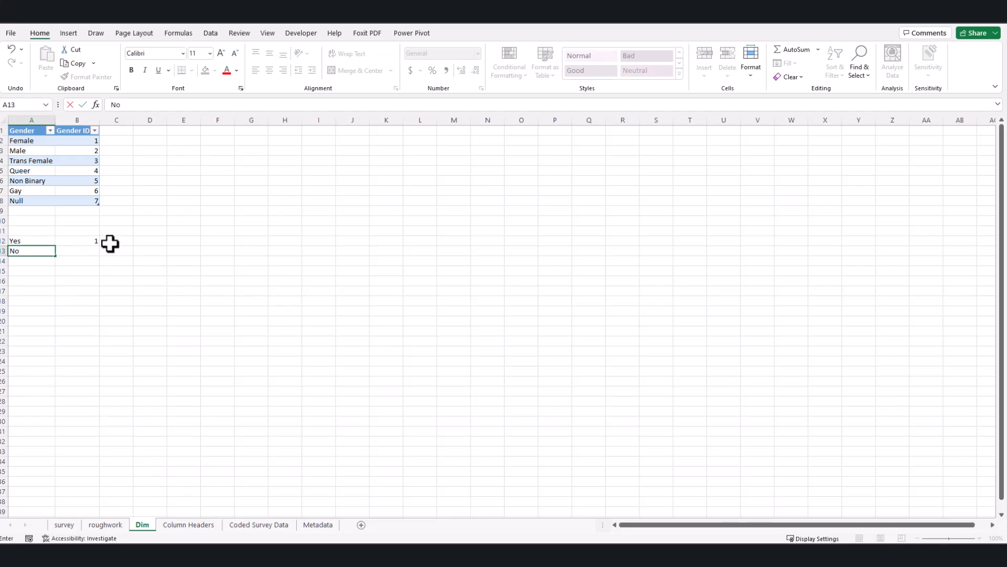
left_click(89, 248)
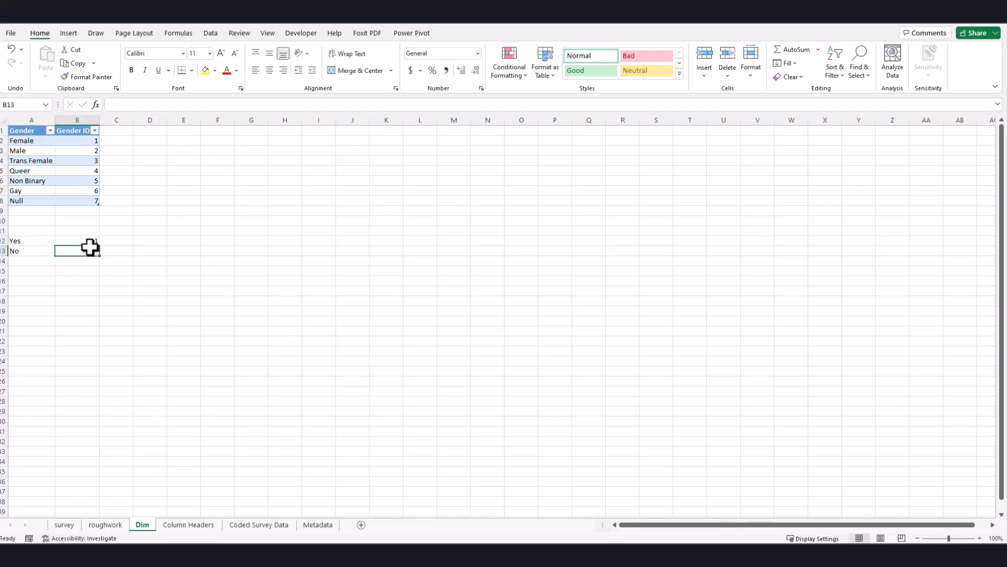
type("0")
left_click(79, 296)
Add the headers Tech Company in A11 and Value in B11 above the Yes/No codes
left_click(34, 241)
left_click(38, 228)
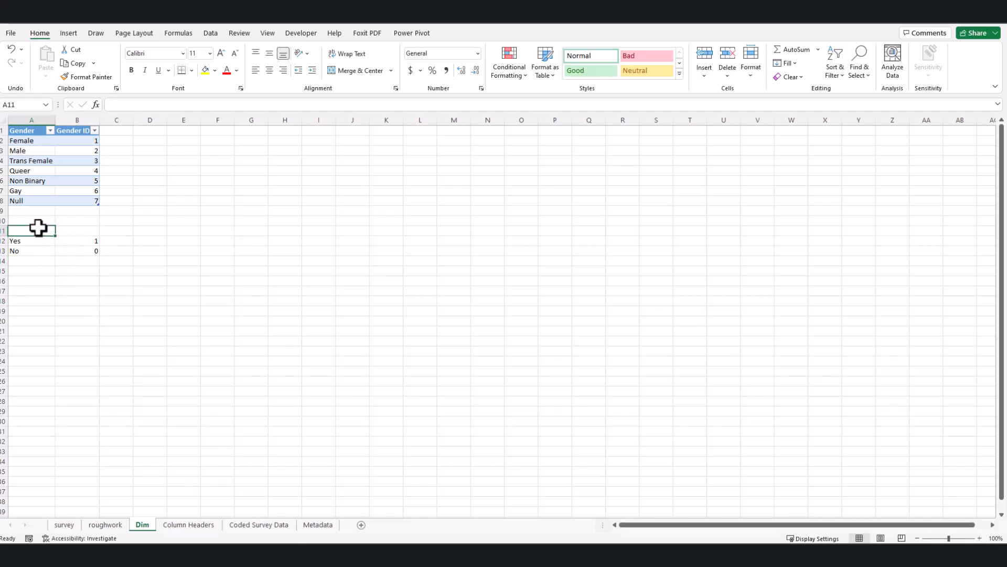
type("Tech")
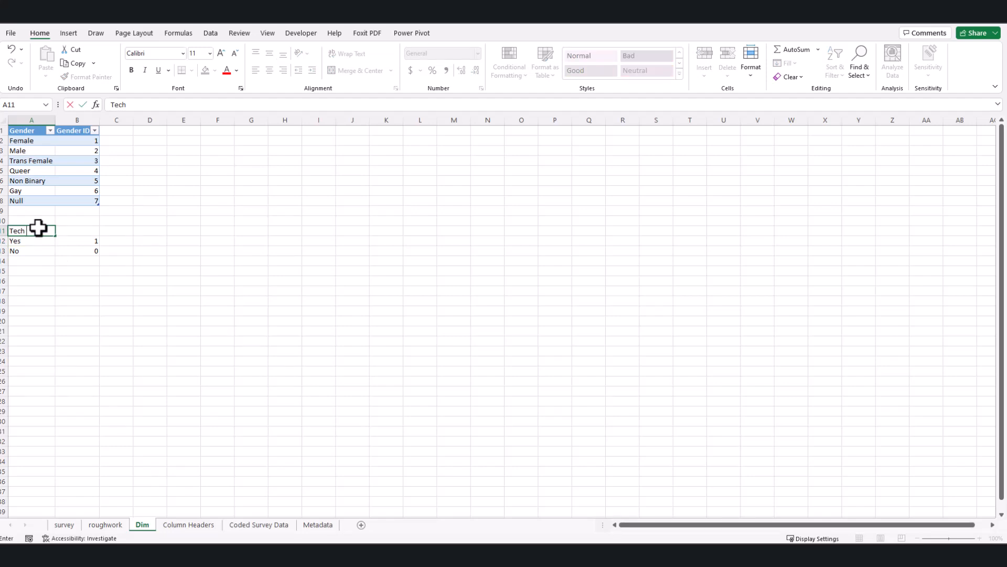
type("mpany")
left_click(79, 235)
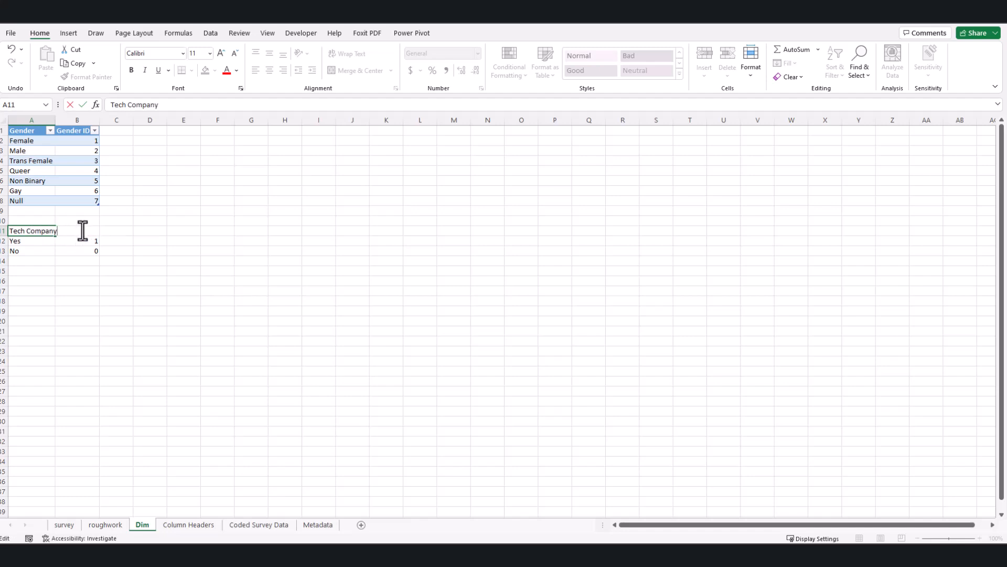
left_click(134, 251)
left_click(82, 231)
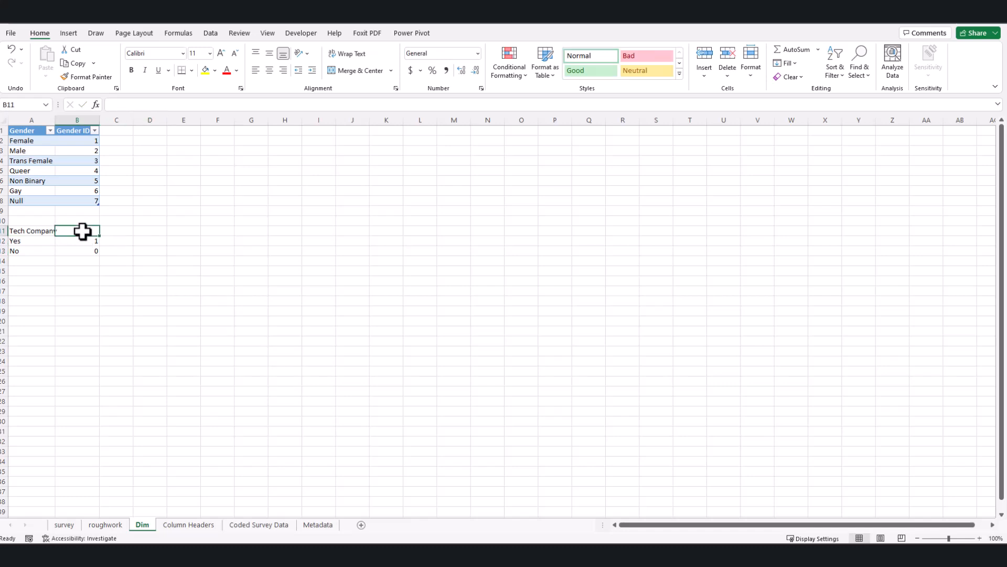
type("Value")
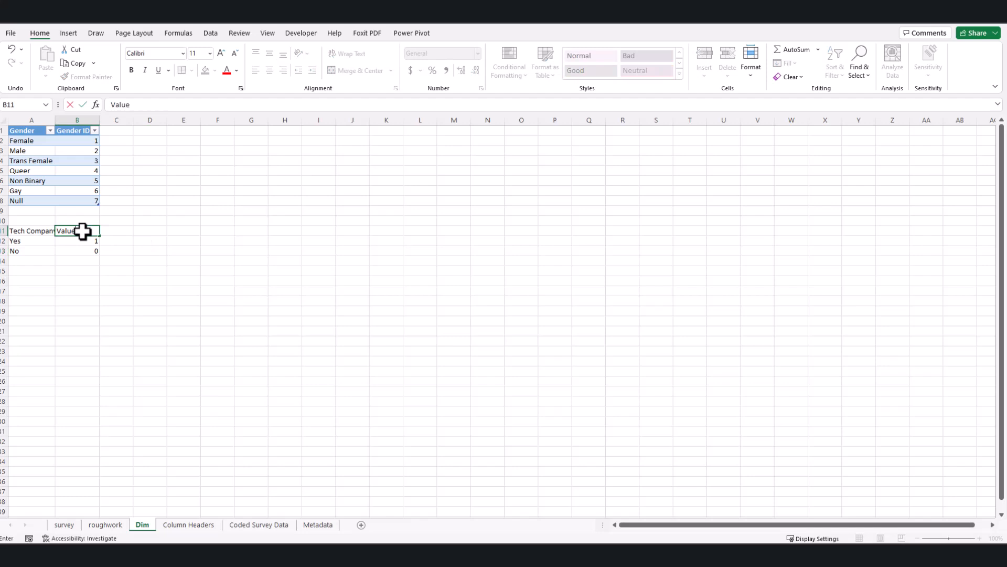
left_click(31, 263)
Convert the range A11:B13 into a table with headers and name it TechCompany
left_click(26, 229)
left_click_drag(56, 245, 80, 247)
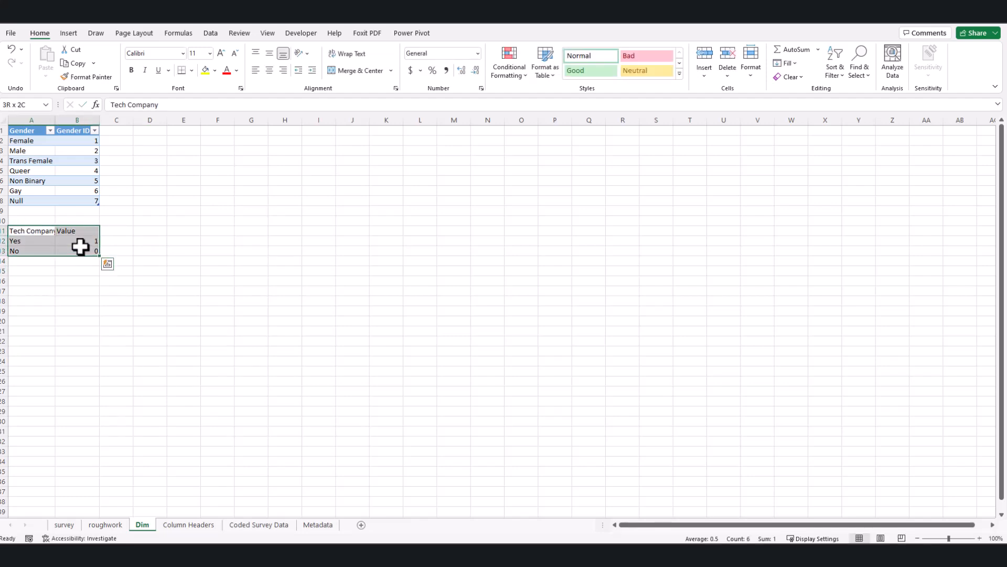
key("ctrl+t")
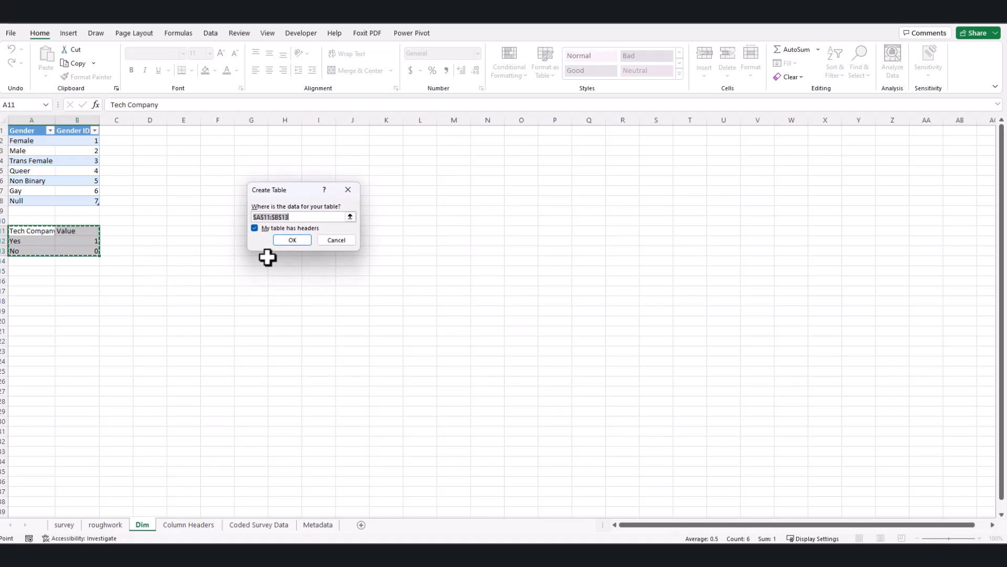
left_click(297, 242)
left_click(137, 278)
left_click(85, 243)
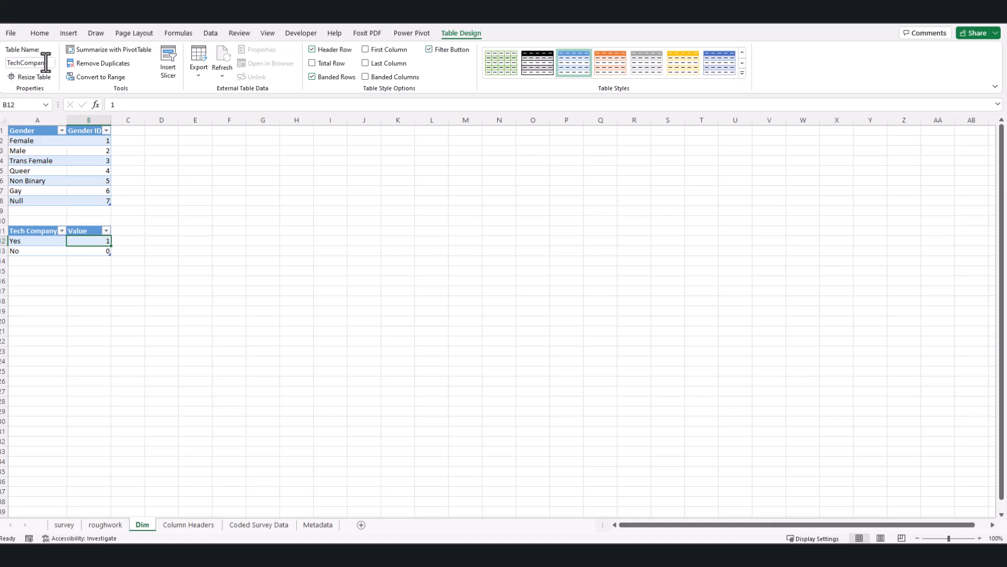
left_click(288, 283)
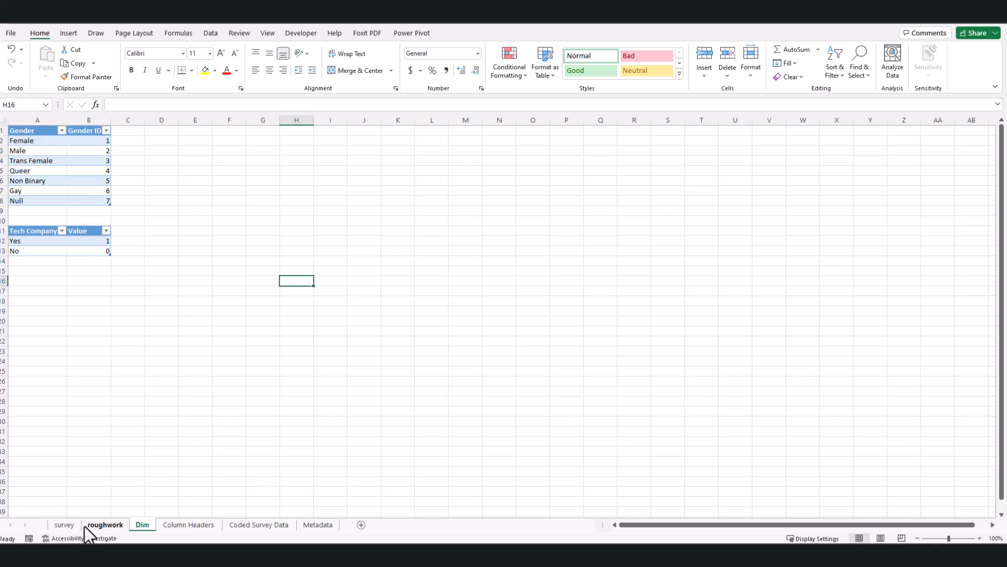
left_click(175, 291)
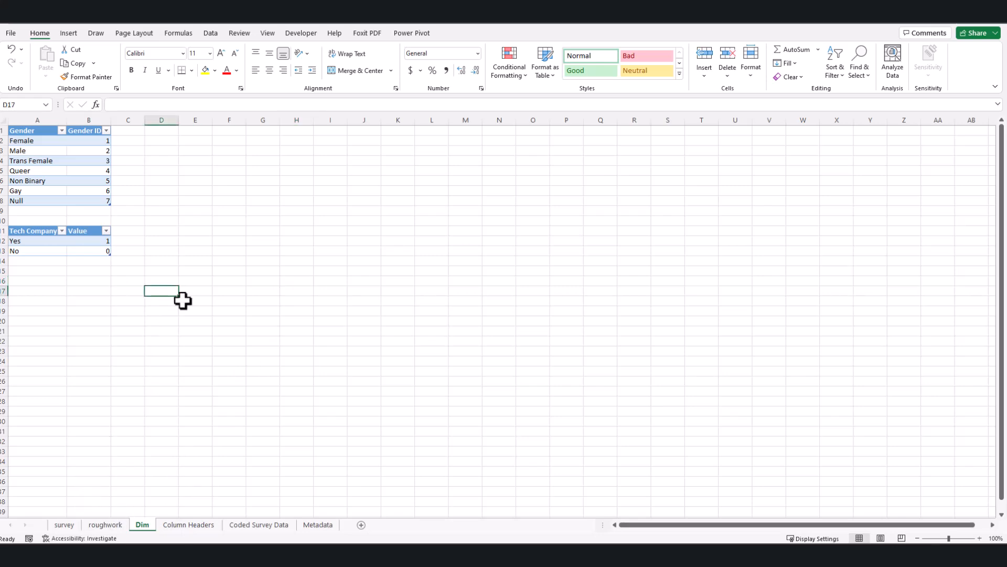
left_click(420, 340)
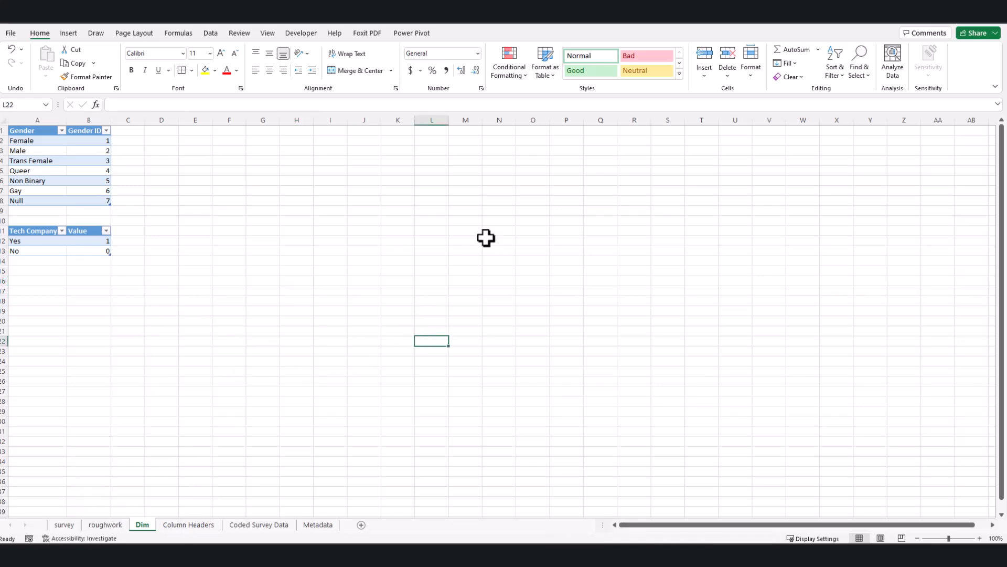
Switch to the untitled Power BI Desktop report and open its queries in the Power Query Editor
left_click(996, 25)
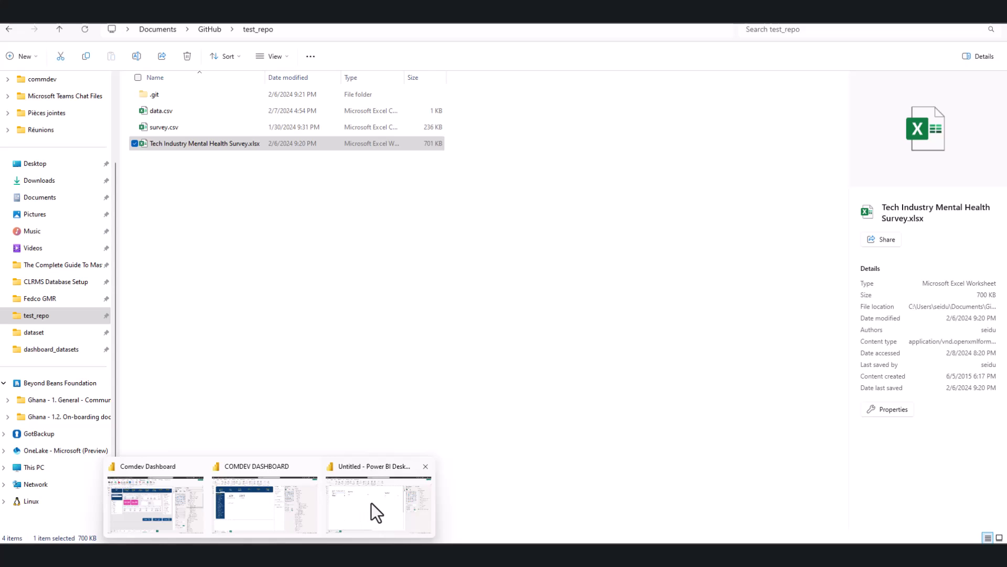
left_click(372, 503)
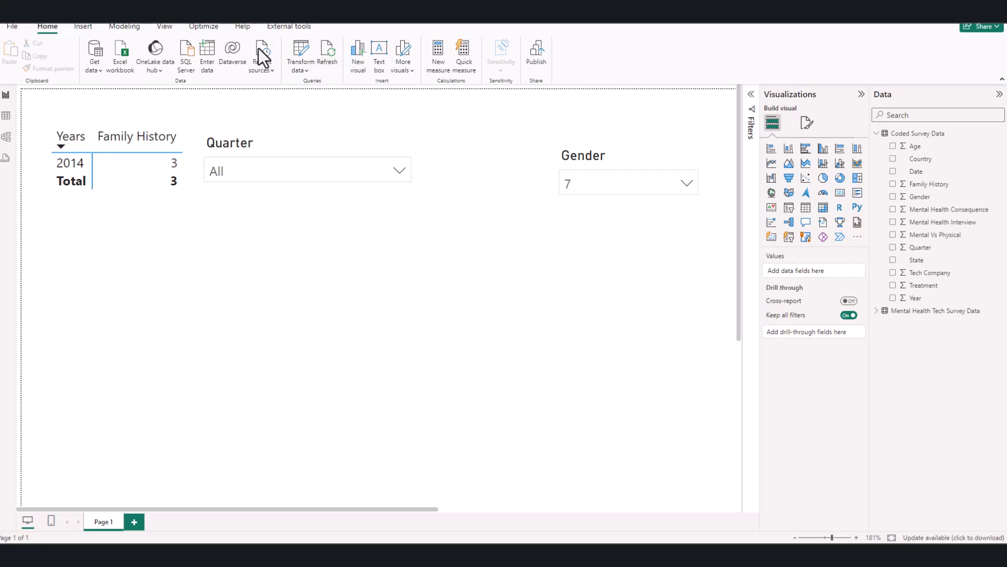
left_click(302, 72)
left_click(328, 88)
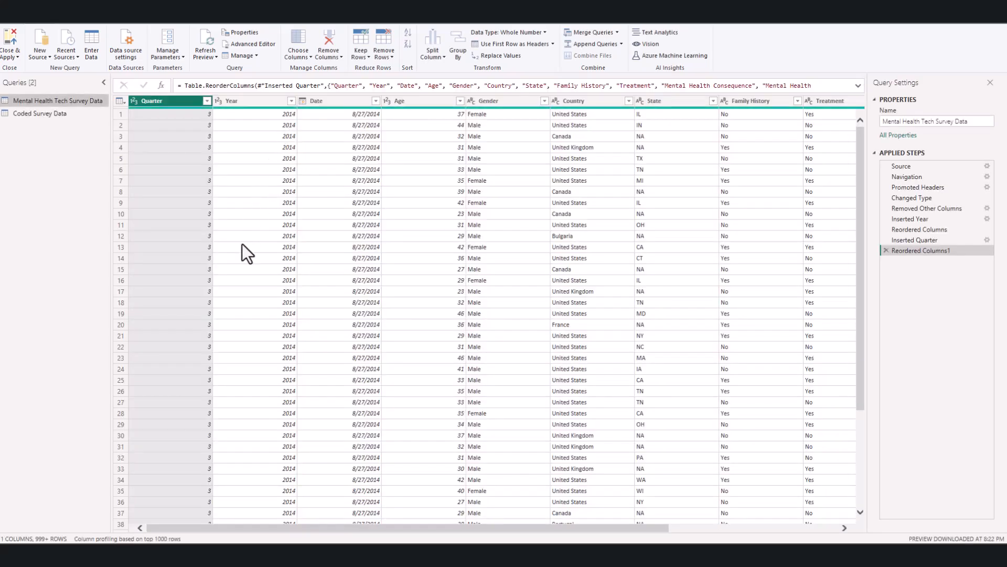
Refresh the previews of all queries, check both survey queries and widen the query list
left_click(56, 114)
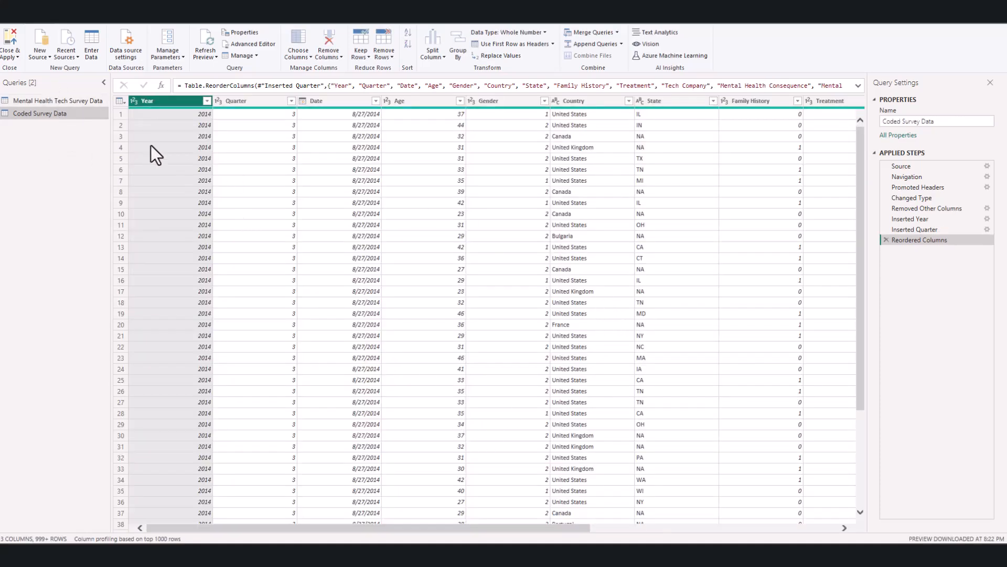
left_click(212, 56)
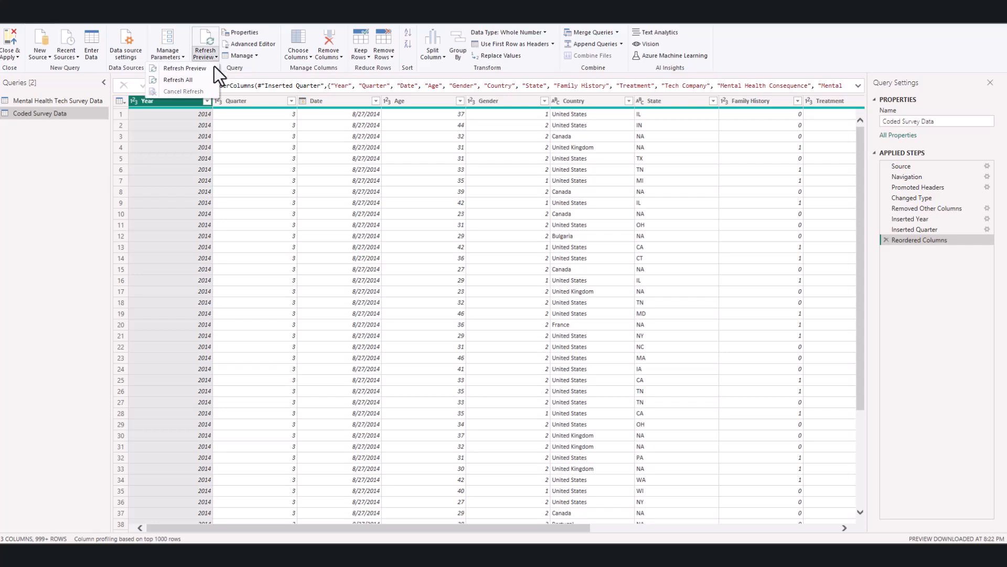
left_click(187, 81)
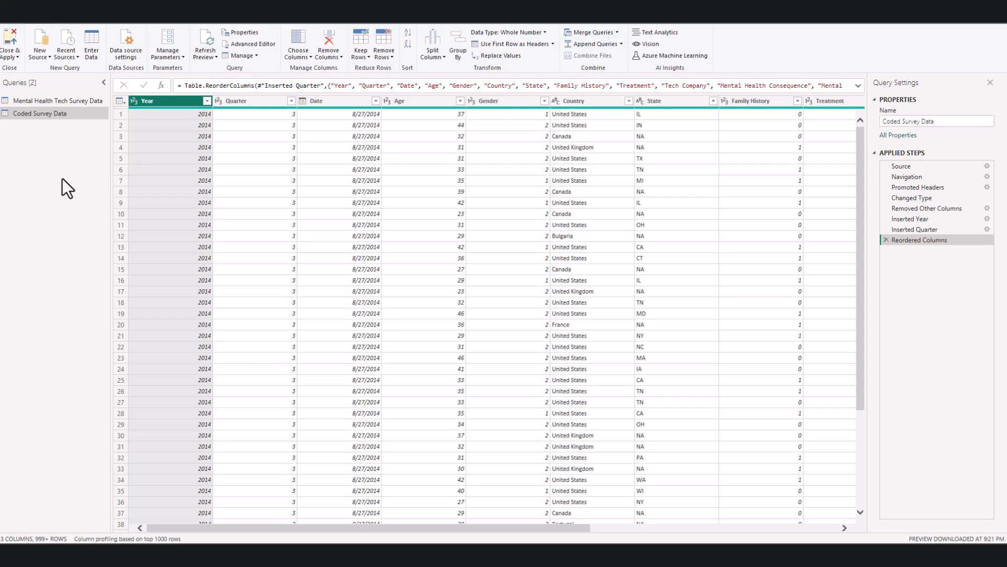
left_click(68, 102)
left_click(68, 118)
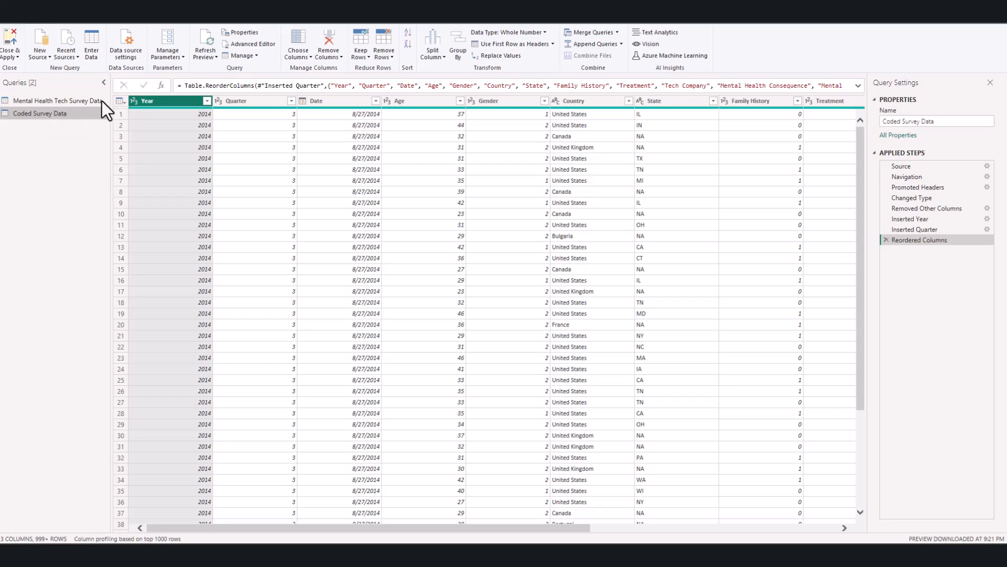
left_click_drag(111, 86, 140, 85)
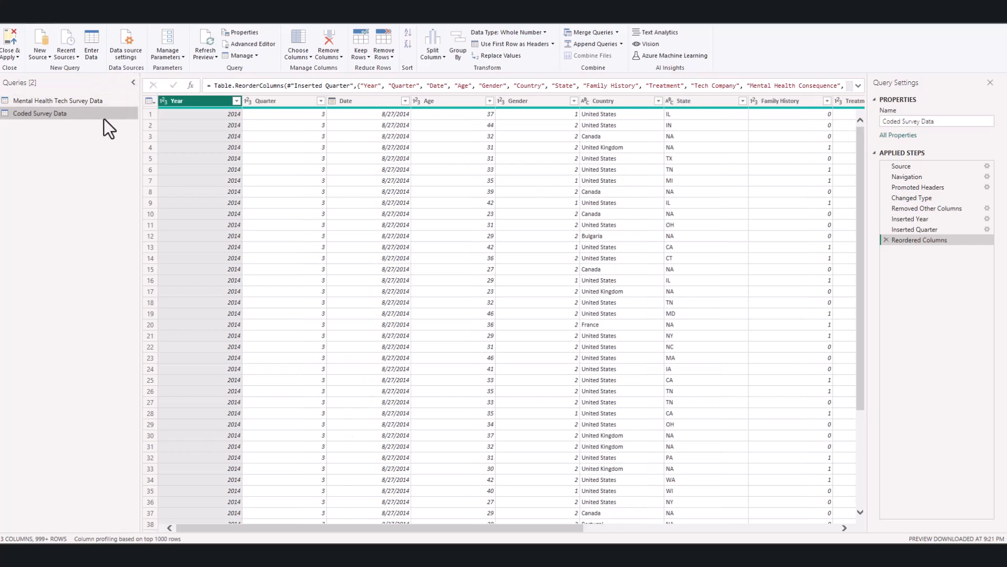
Review the Source step of the Coded Survey Data query and create a new query that references Coded Survey Data
right_click(59, 113)
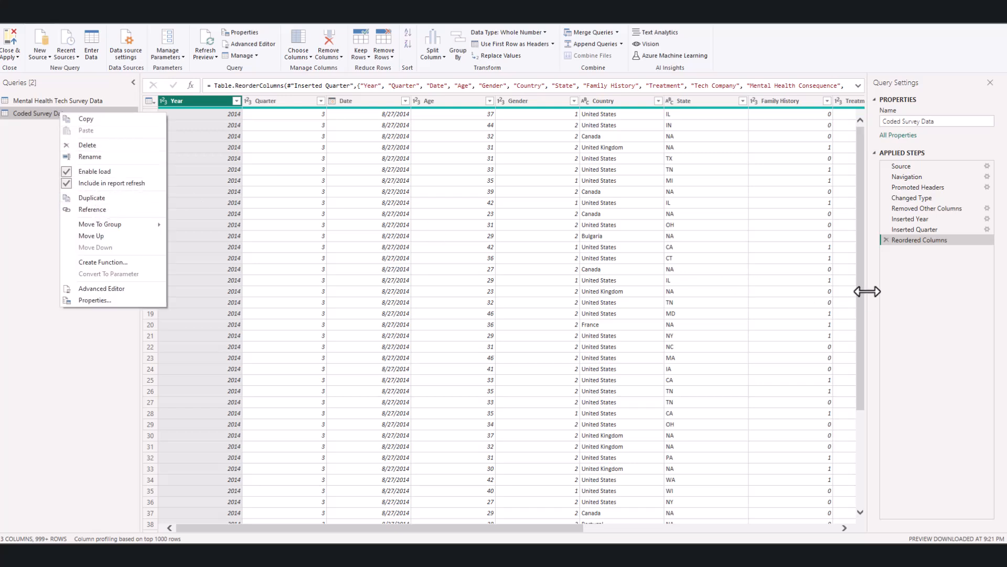
left_click(903, 168)
left_click(904, 168)
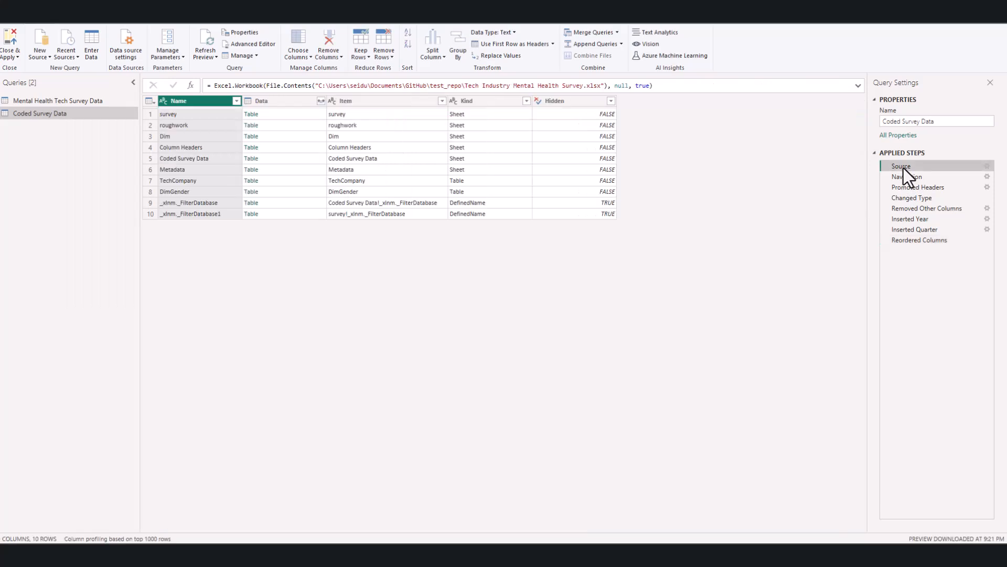
right_click(74, 115)
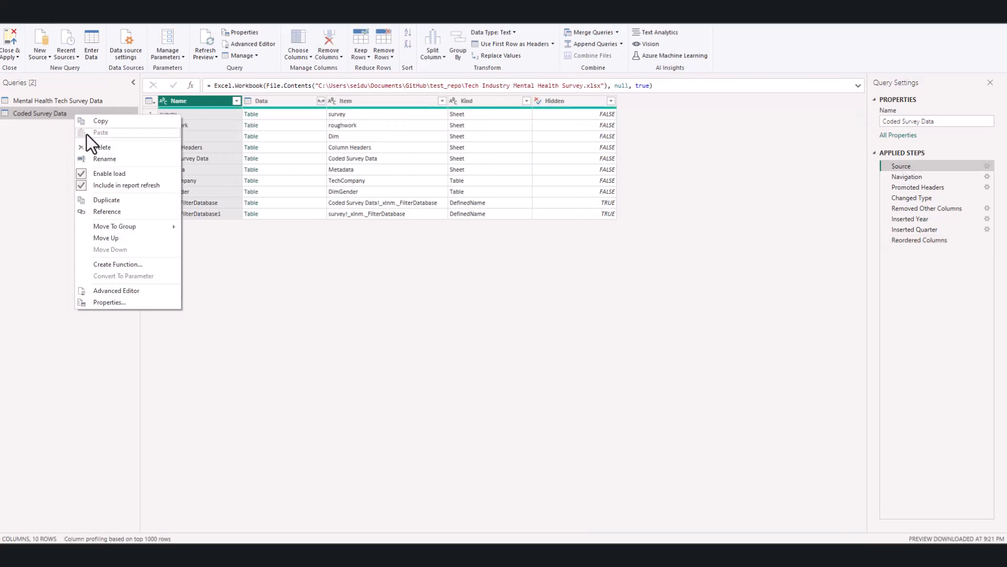
left_click(107, 213)
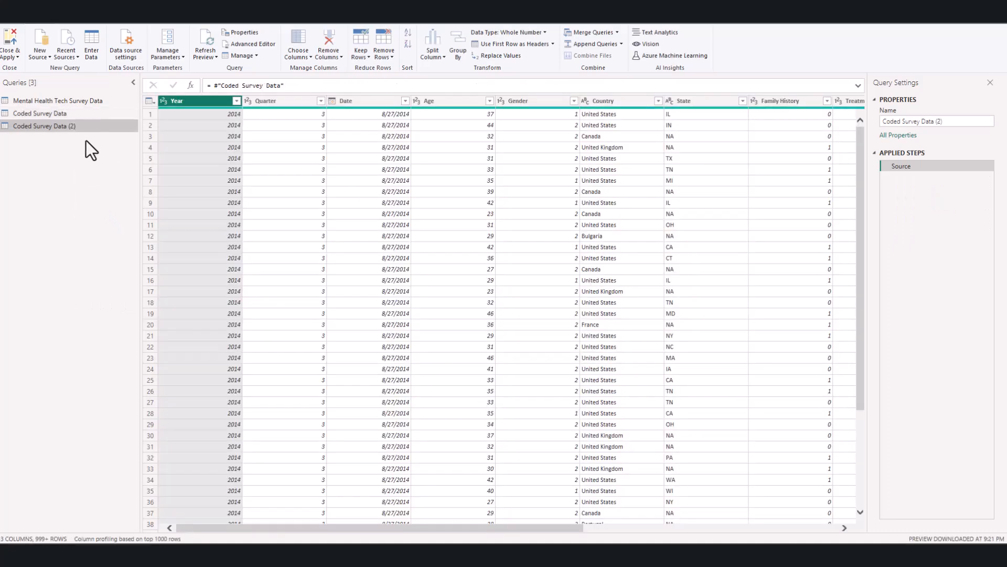
Rename the new query referencing Coded Survey Data as Coded Survey Data Source
left_click(74, 113)
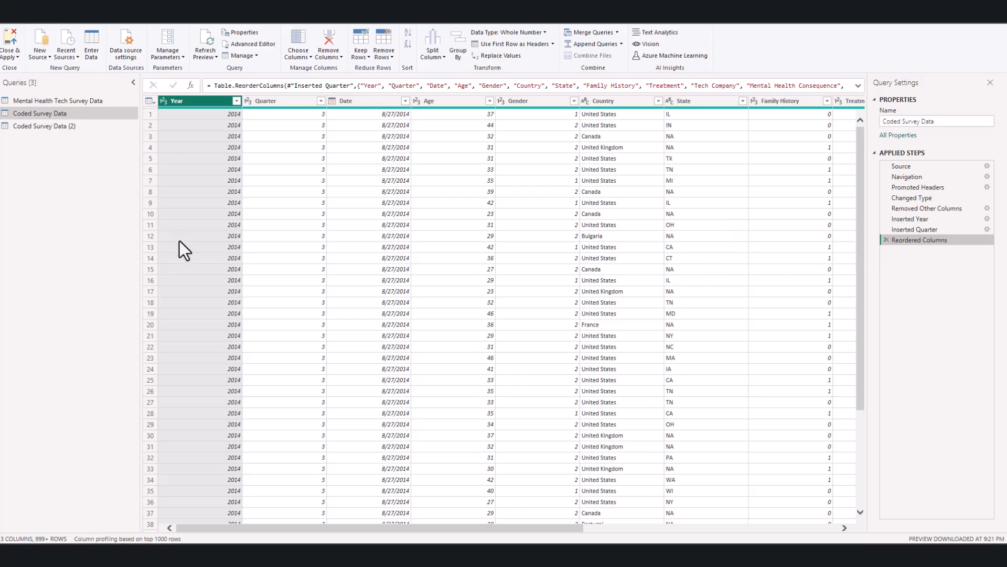
left_click(67, 127)
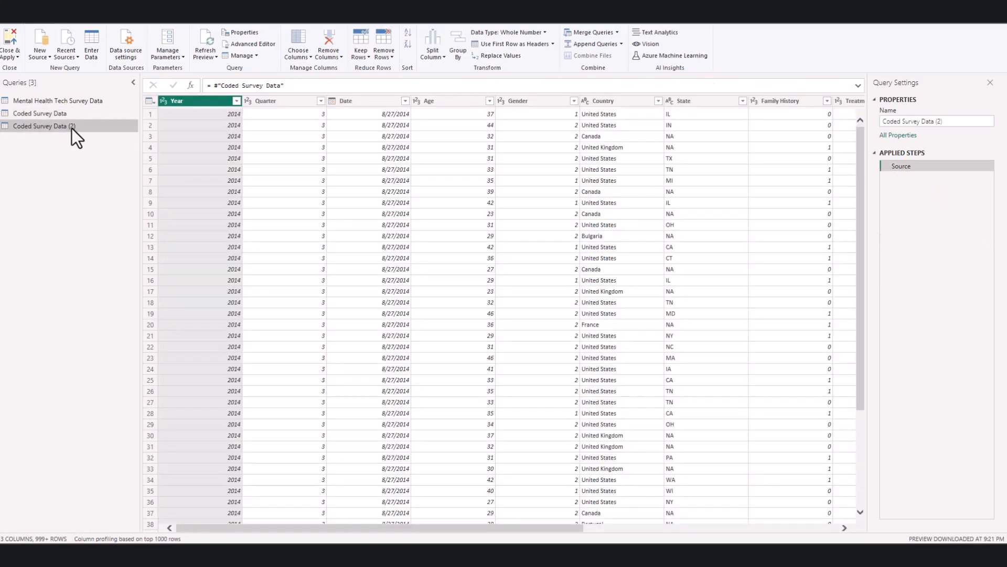
double_click(71, 128)
left_click(81, 128)
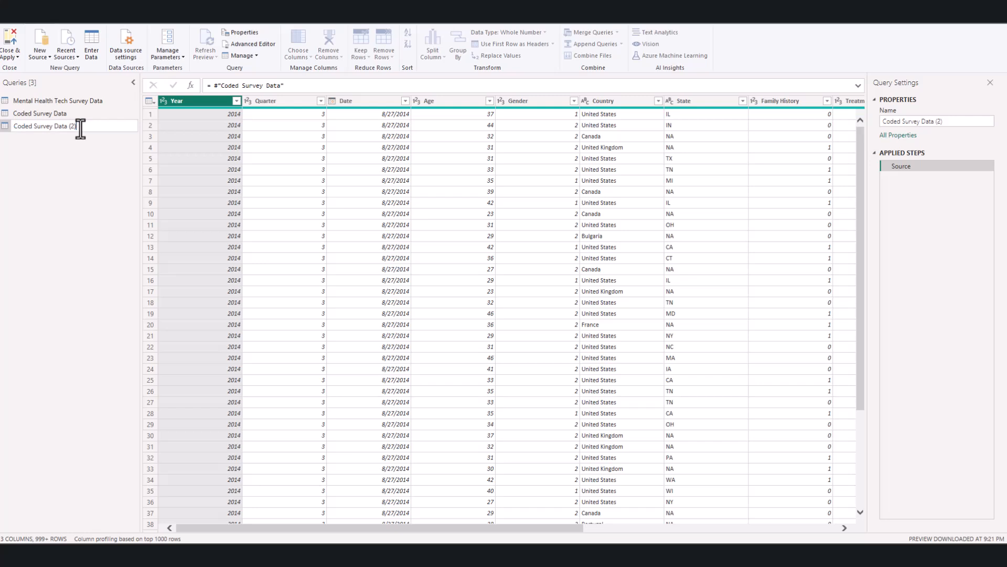
key("BackSpace")
key("BackSpace")
key("BackSpace")
key("BackSpace")
key("BackSpace")
key("BackSpace")
key("BackSpace")
key("BackSpace")
type("Data Source")
key("Return")
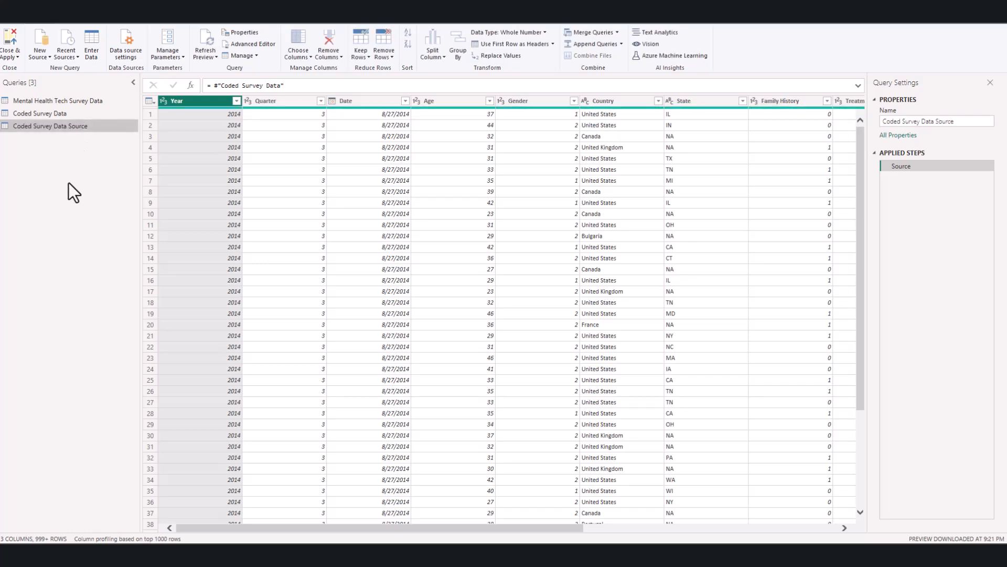
Compare the Source step and data of Coded Survey Data with the columns of the referencing query
right_click(81, 127)
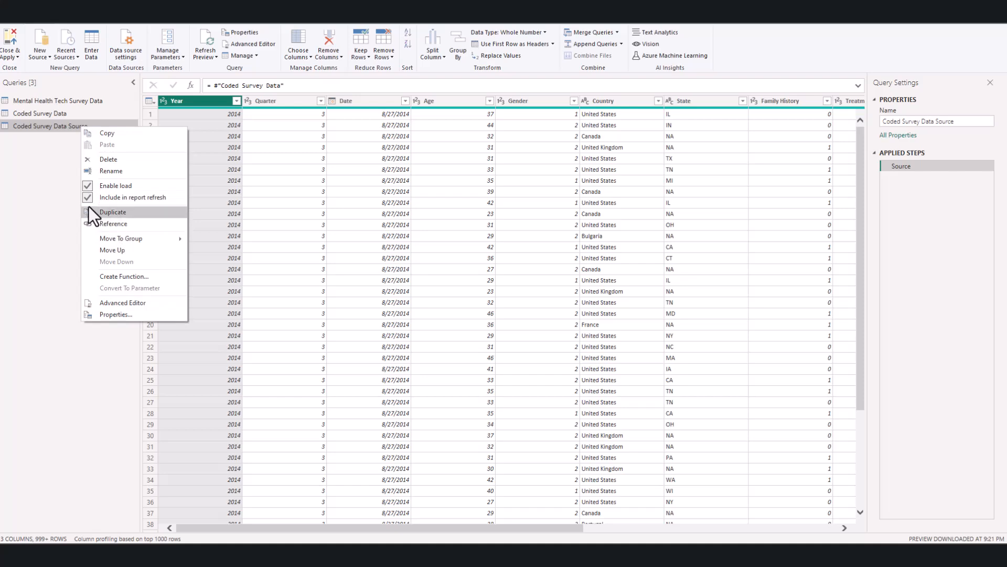
left_click(28, 188)
left_click(53, 115)
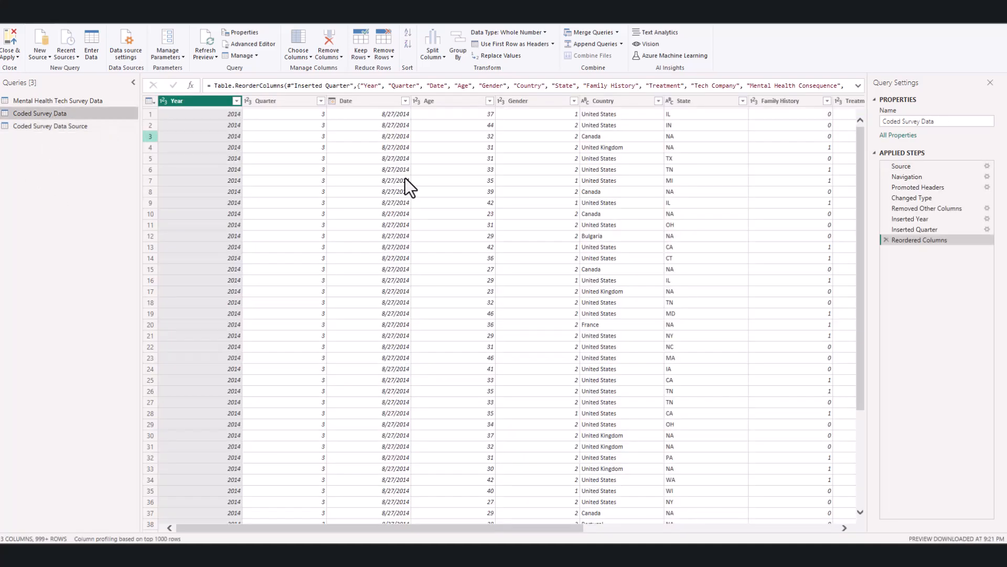
left_click(896, 168)
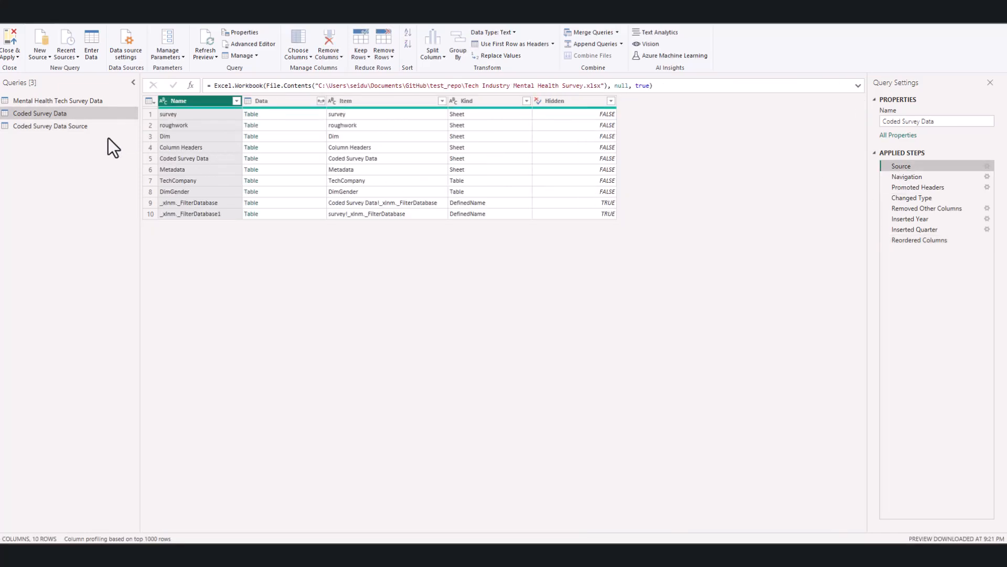
left_click(96, 124)
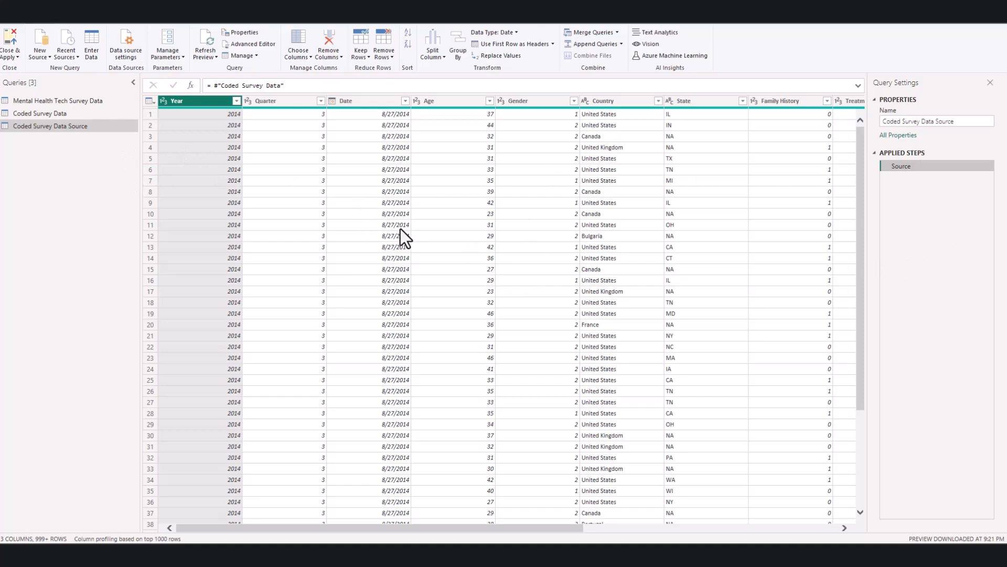
left_click(401, 226)
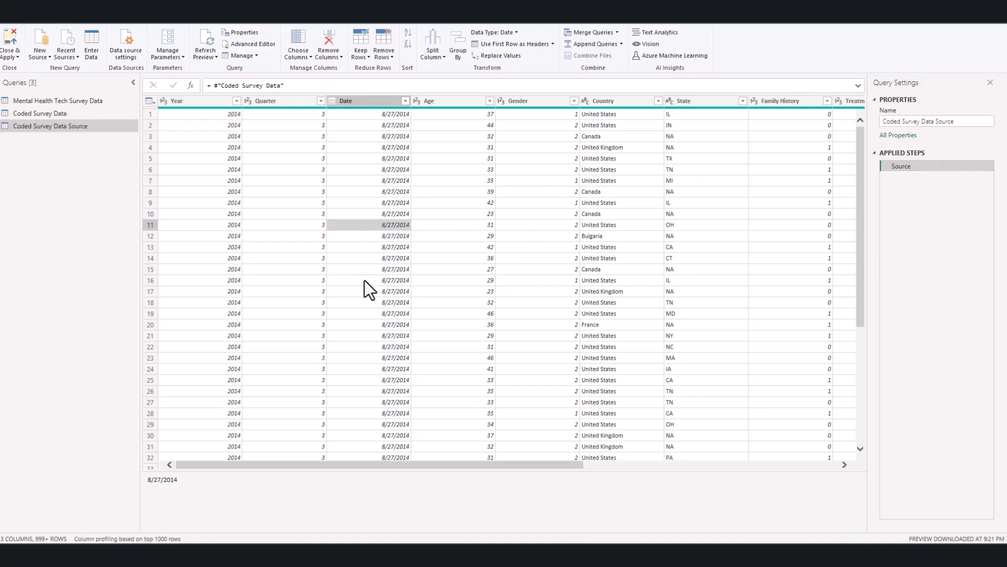
left_click(76, 116)
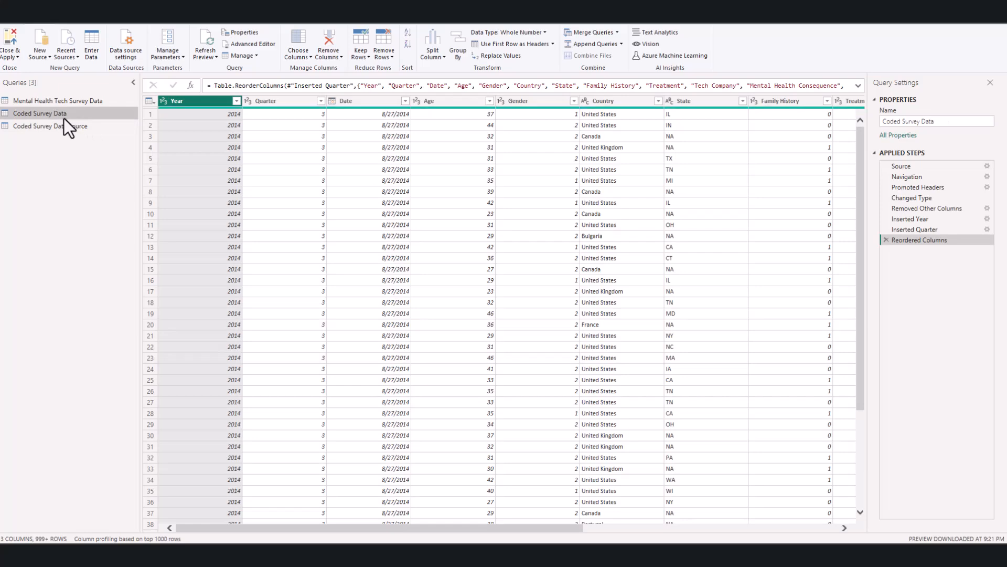
left_click(84, 127)
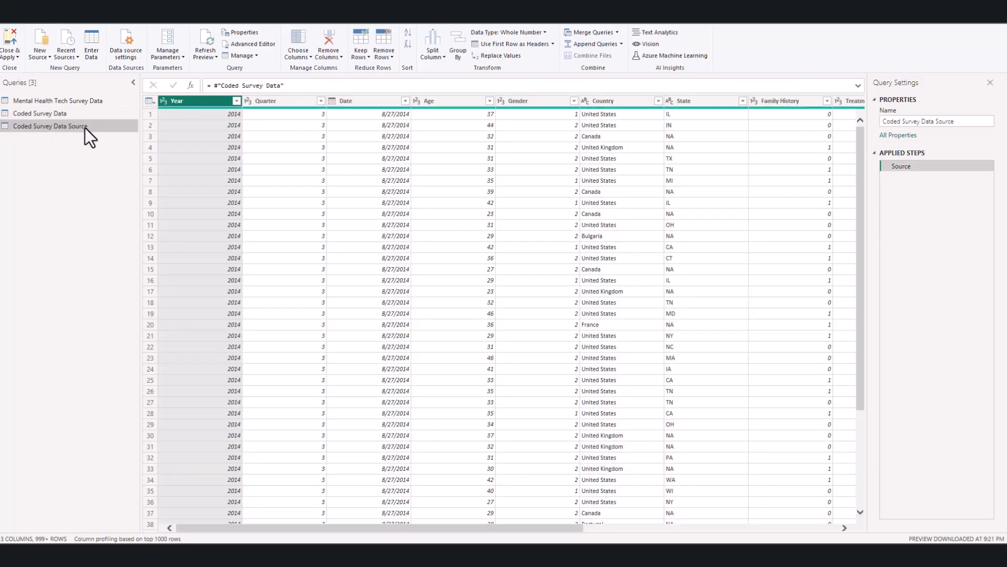
left_click_drag(349, 527, 769, 534)
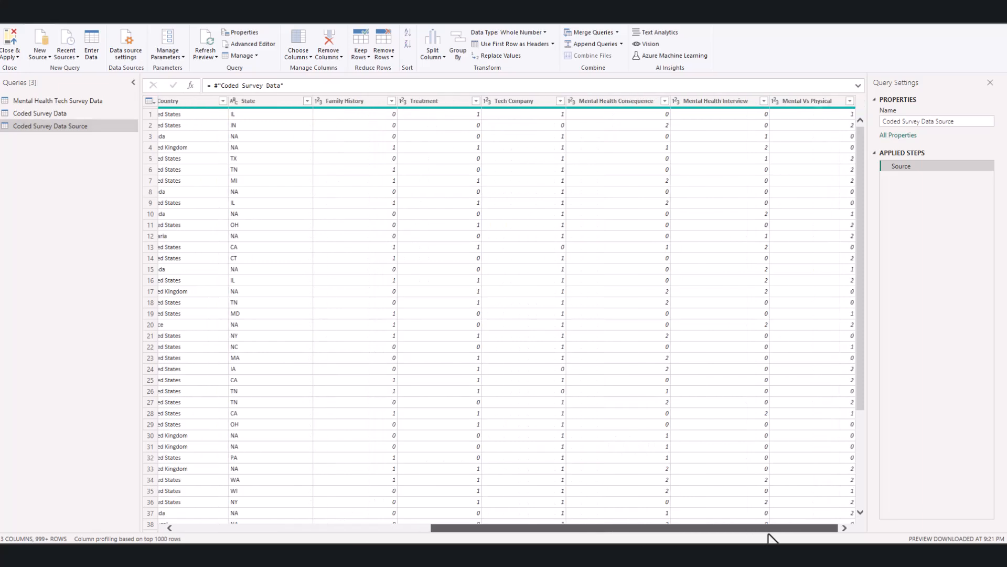
left_click_drag(674, 533, 125, 452)
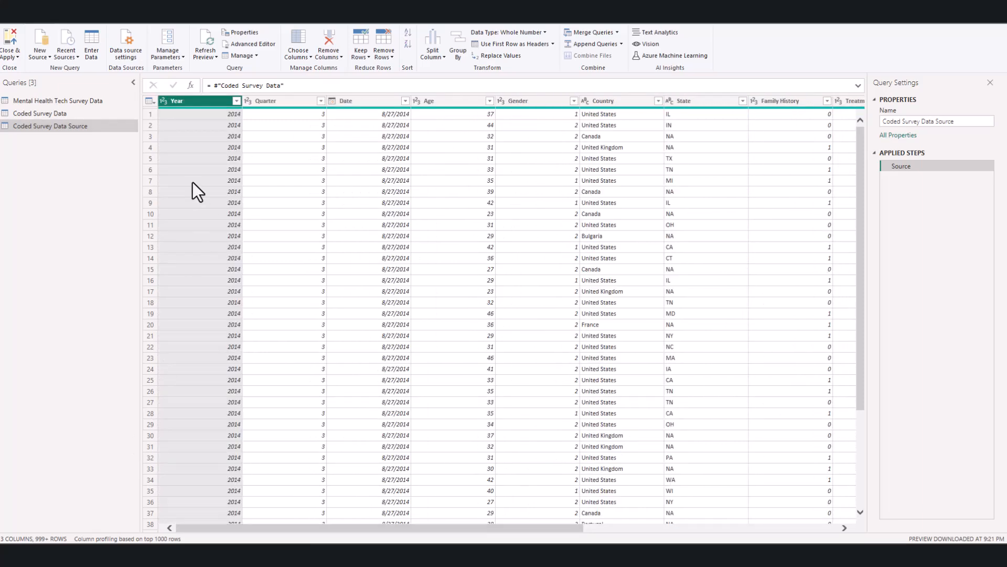
Rename the referencing query Coded Survey Data Source as Coded Survey Data Transformed
double_click(92, 129)
left_click(92, 128)
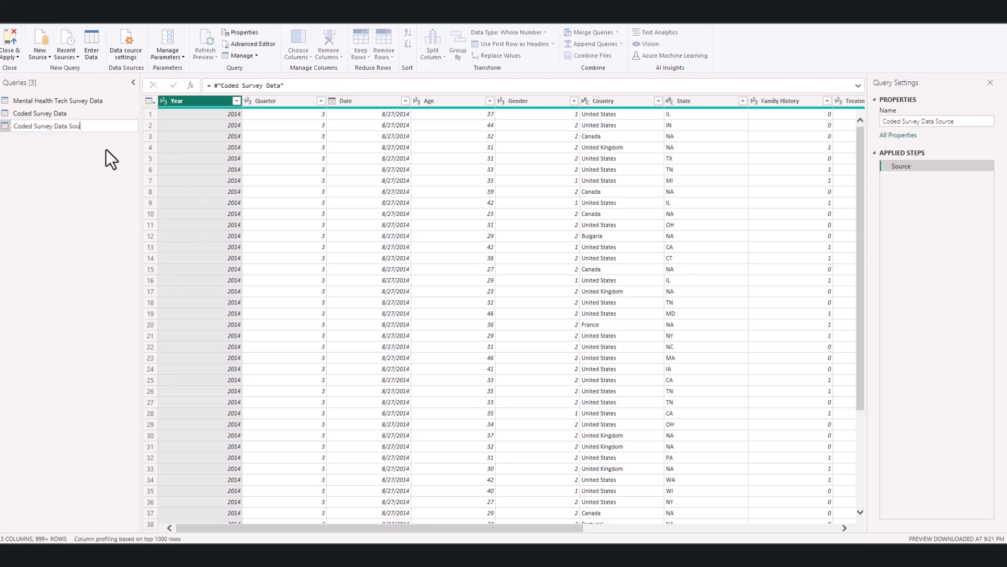
key("BackSpace")
key("BackSpace")
key("BackSpace")
key("BackSpace")
key("BackSpace")
type("a Transoformed")
key("Return")
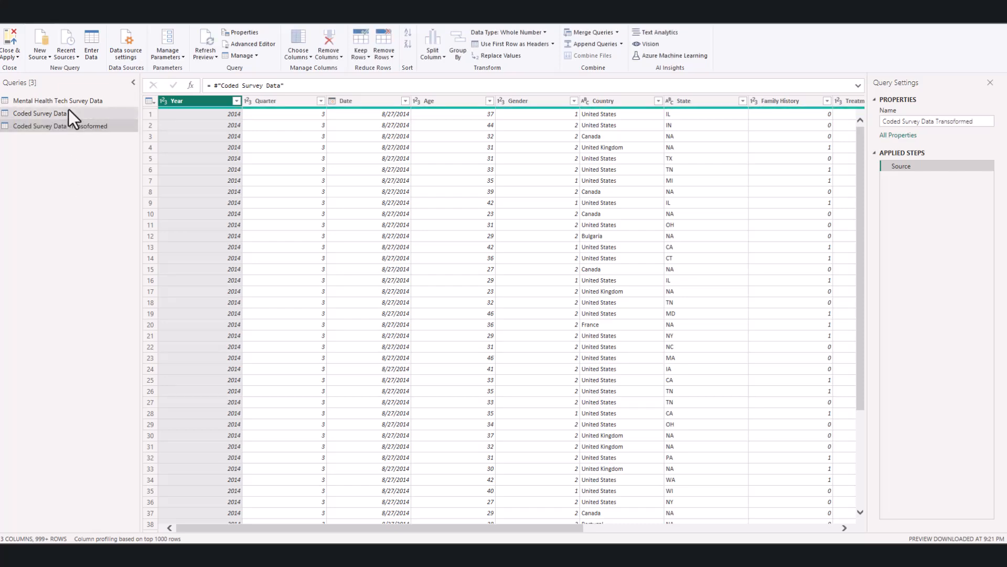
Delete the applied steps of Coded Survey Data from Reordered Columns back through Promoted Headers
left_click(68, 111)
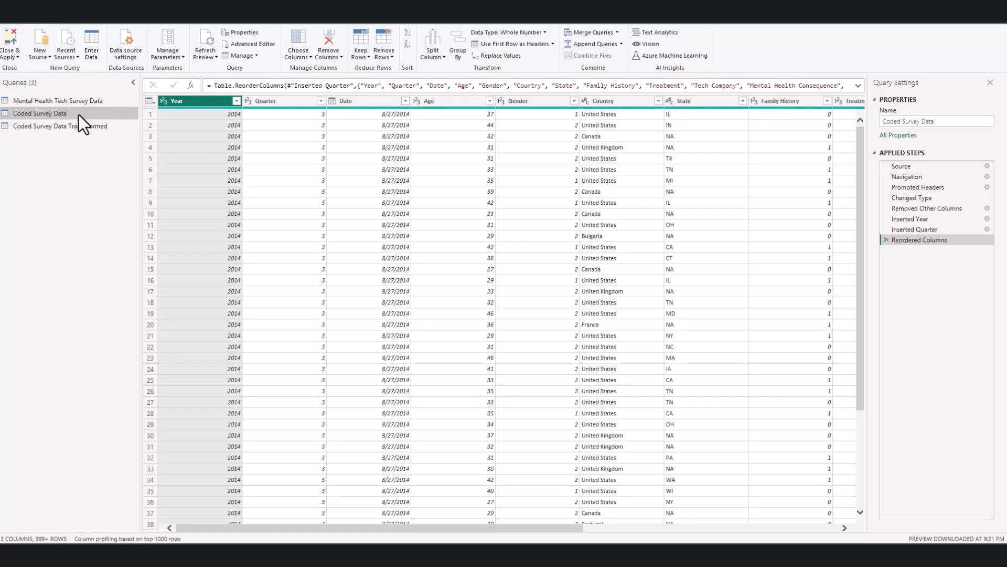
left_click(887, 241)
left_click(885, 227)
left_click(885, 218)
left_click(886, 207)
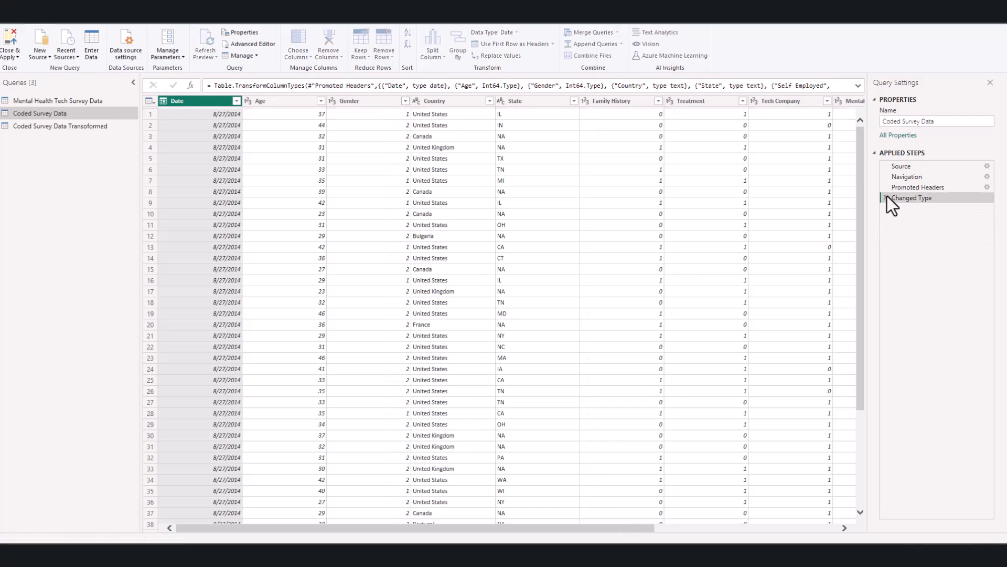
left_click(887, 198)
left_click(886, 188)
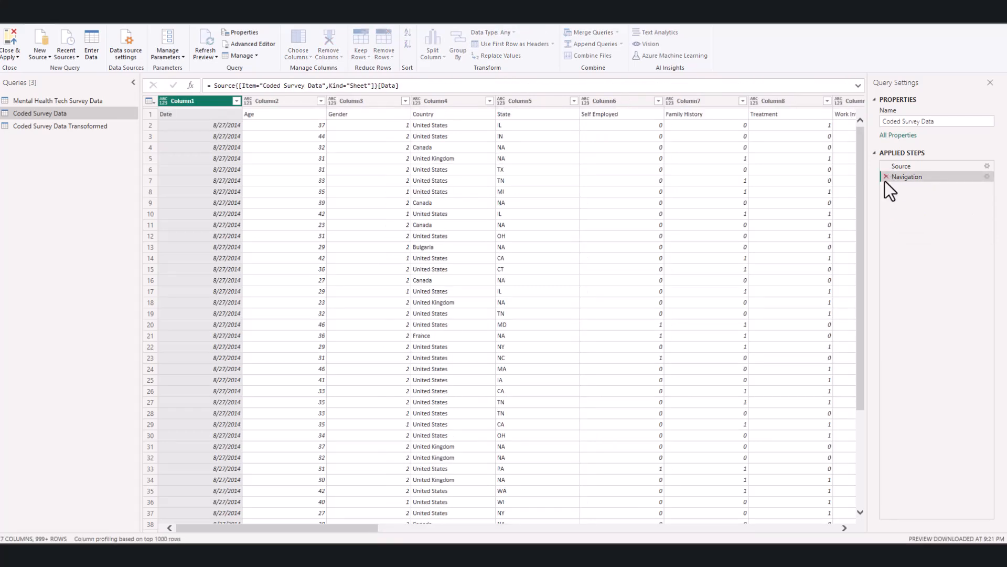
Delete the Navigation step from the Coded Survey Data query and rename the query Coded Survey Data - Main
left_click(886, 177)
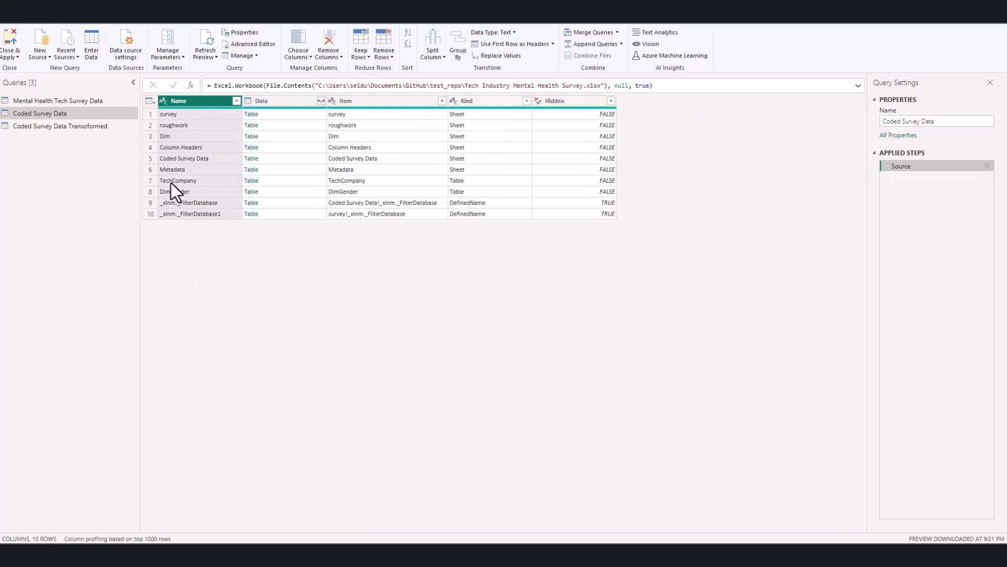
double_click(73, 112)
left_click(82, 113)
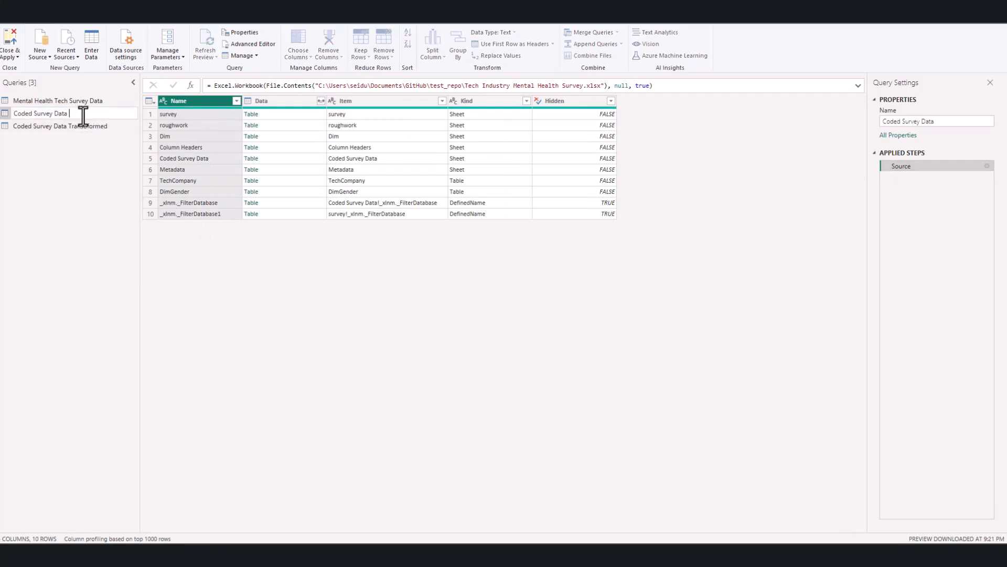
type("- Main")
key("Return")
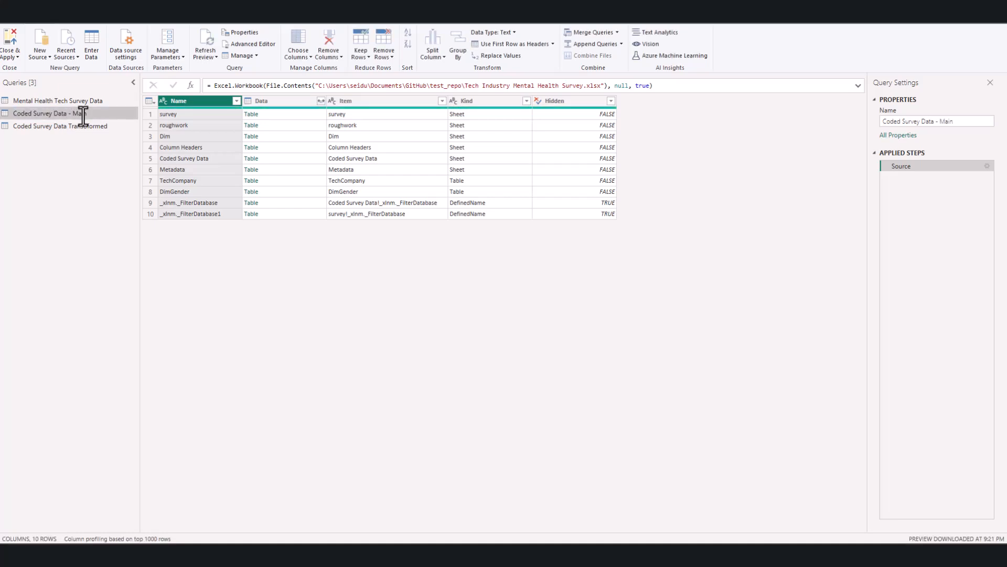
Create a reference of the Coded Survey Data - Main query and name it Dim Gender
right_click(85, 117)
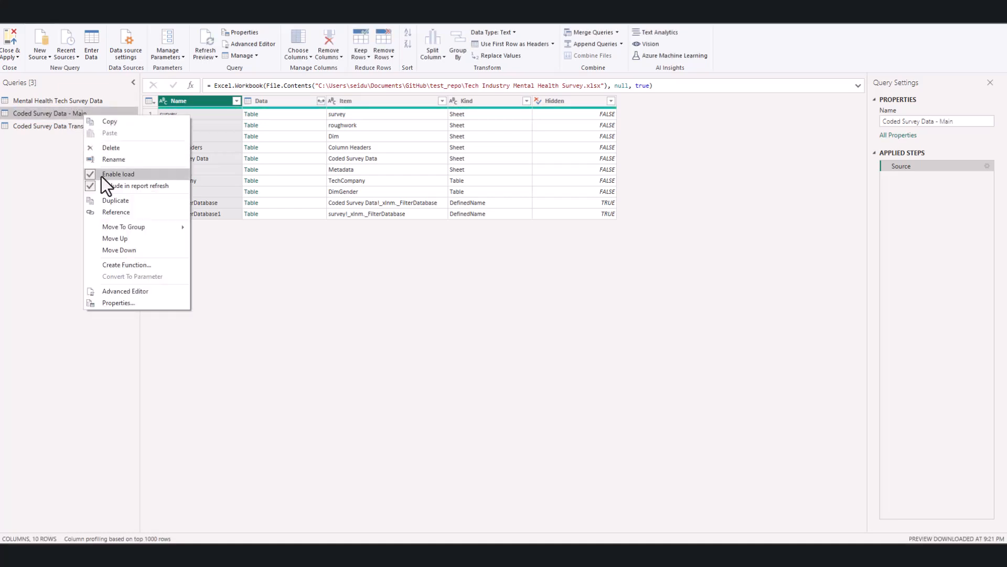
left_click(113, 213)
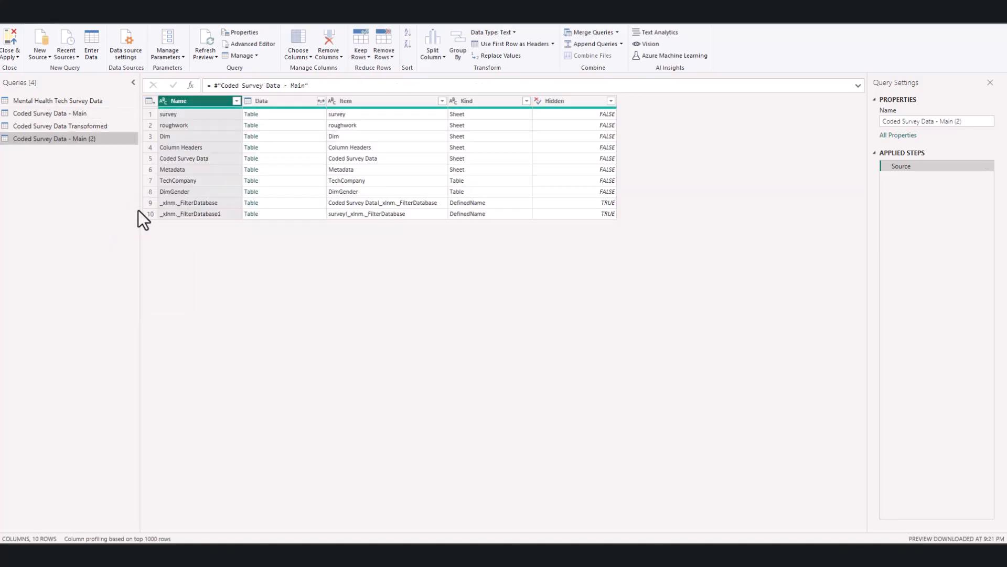
left_click(63, 116)
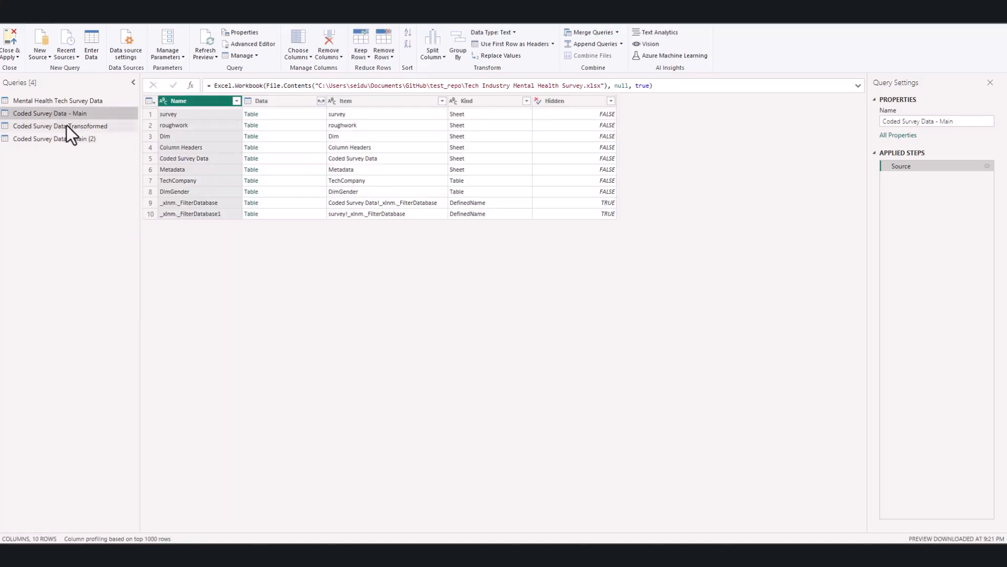
left_click(76, 139)
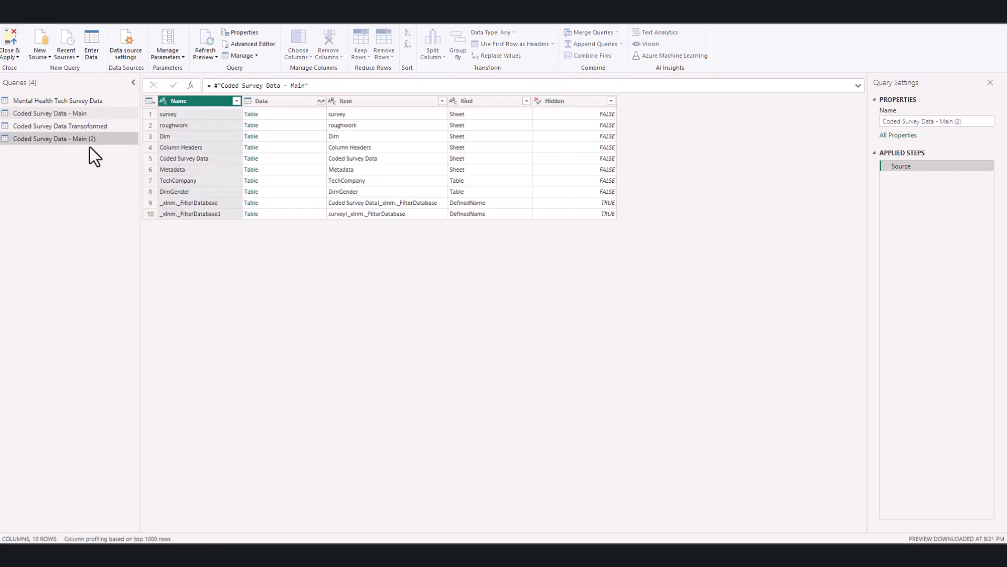
double_click(98, 139)
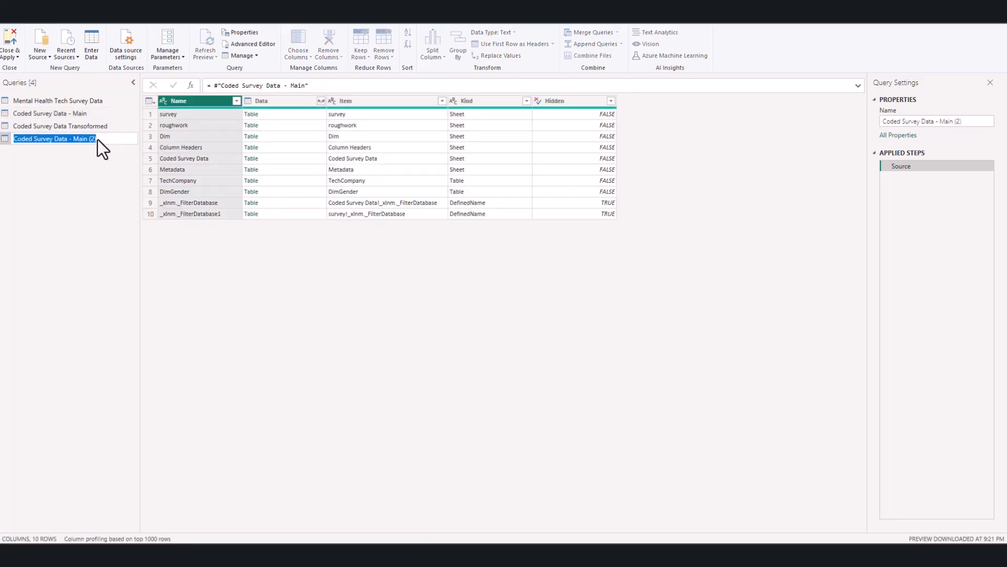
type("Dim Gender")
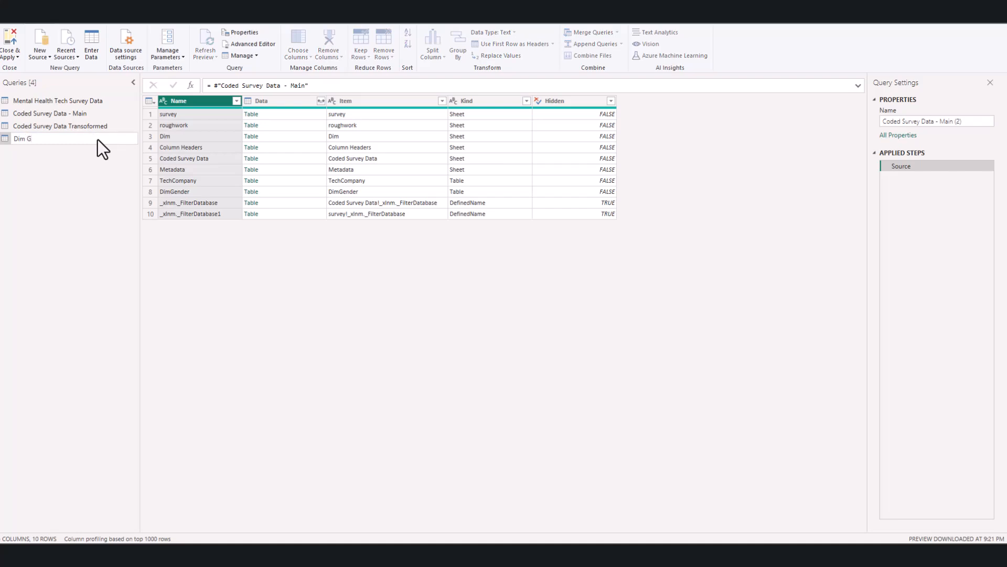
key("Return")
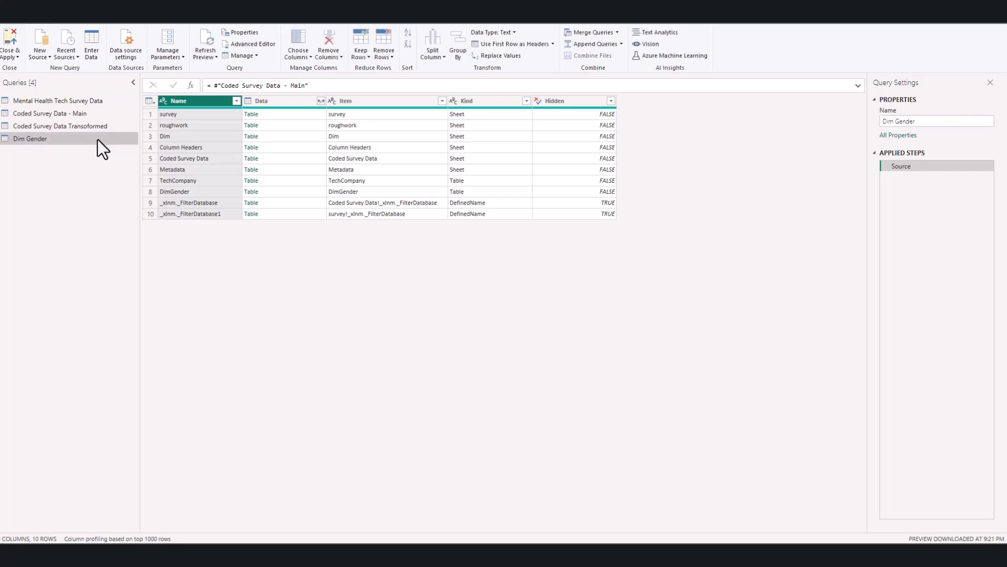
Create another reference of the Coded Survey Data - Main query and name it Dim Tech Company
right_click(74, 112)
left_click(109, 209)
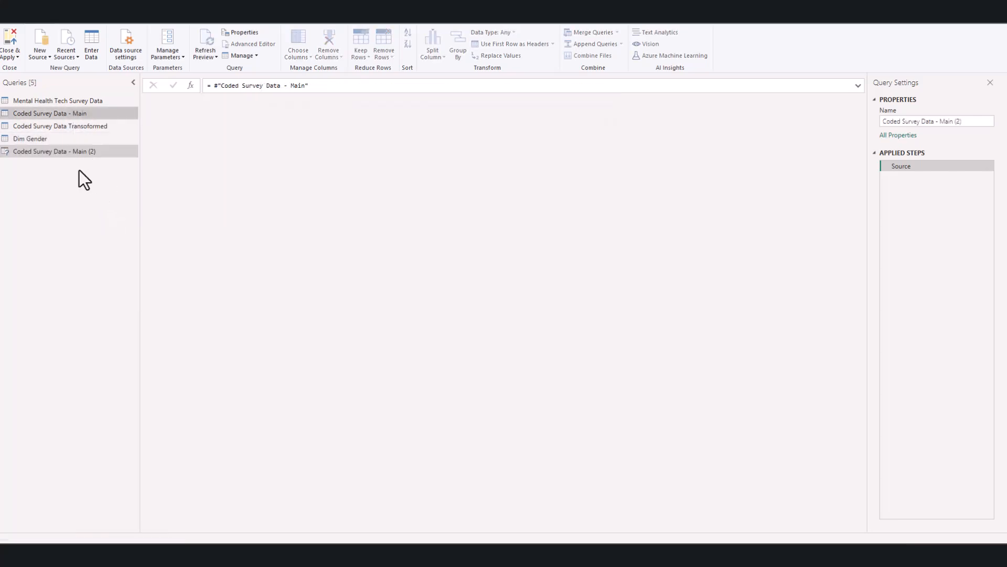
double_click(58, 152)
type("Dim")
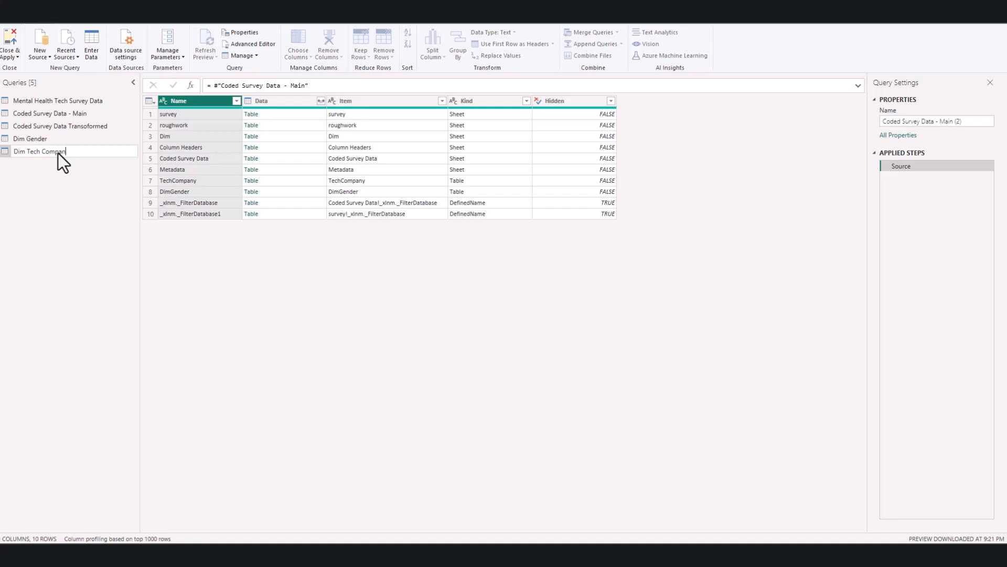
type("Tech Company")
key("Return")
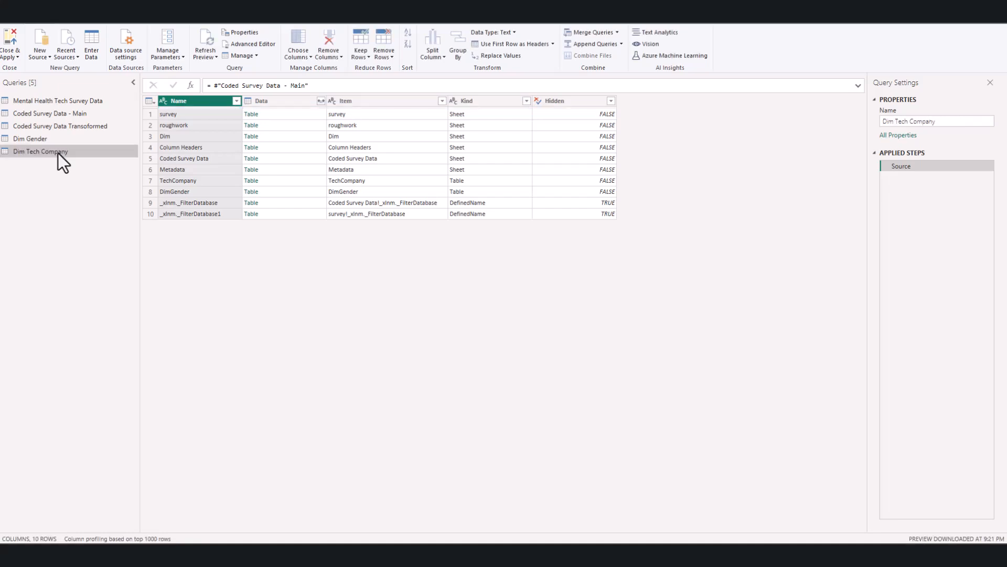
Load the Dim sheet's table into the Dim Gender query and inspect its rows
left_click(68, 141)
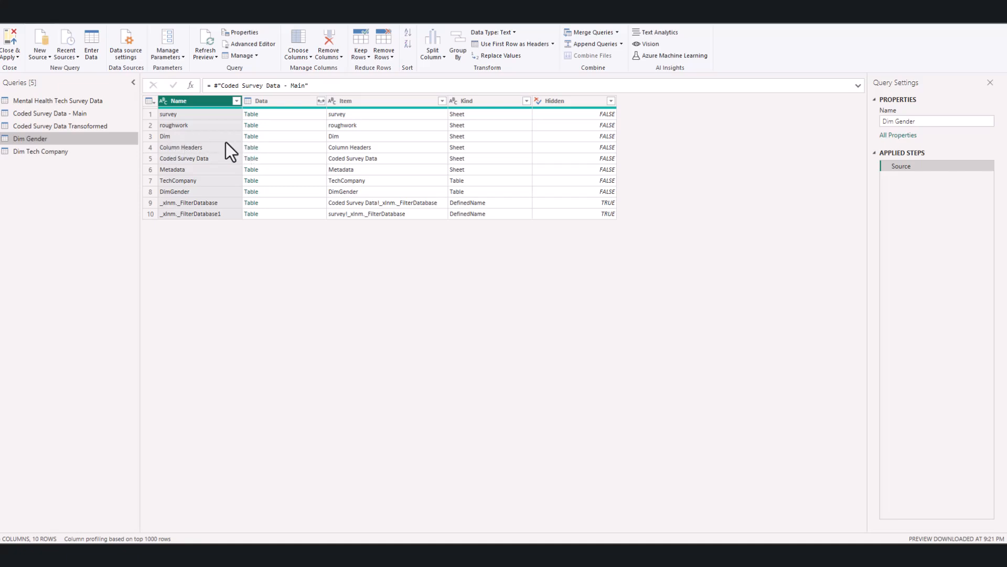
left_click(251, 137)
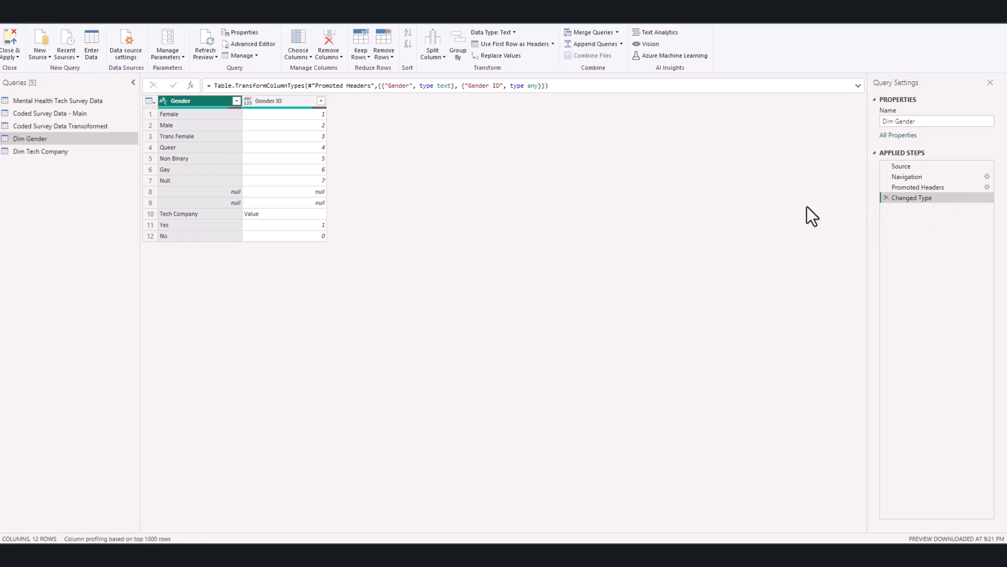
left_click(172, 215)
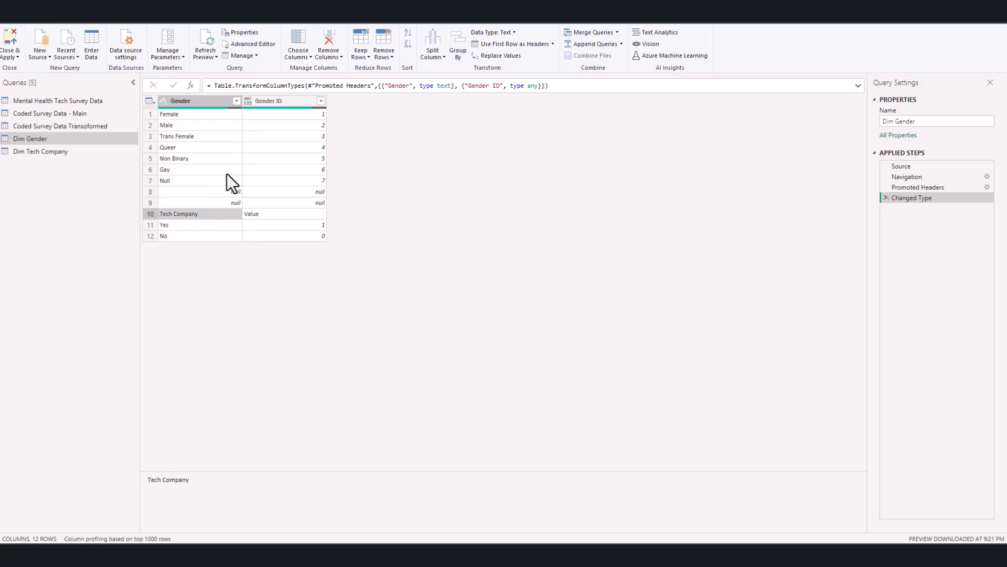
left_click(218, 147)
left_click(178, 113)
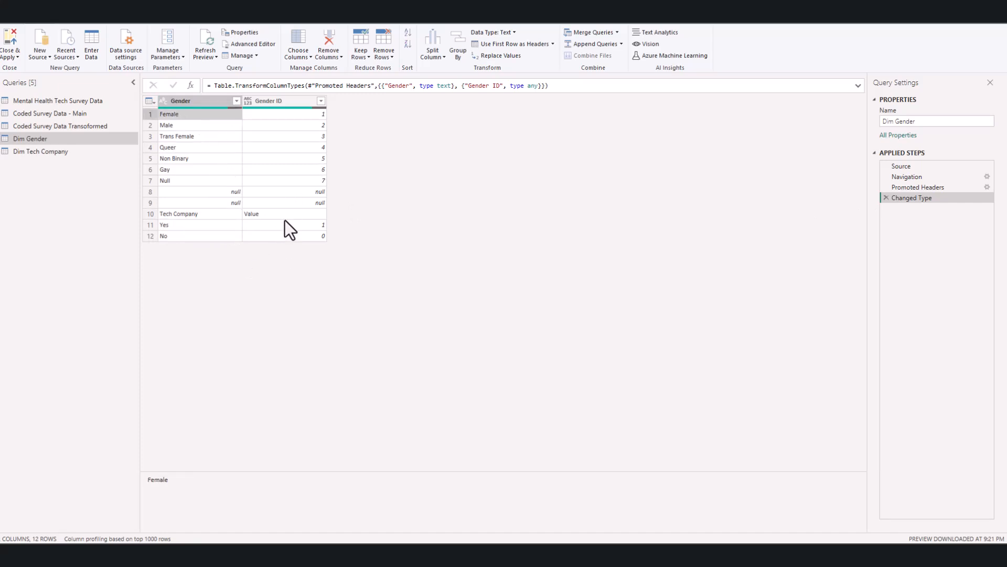
Delete the Changed Type, Promoted Headers and Navigation steps from the Dim Gender query
left_click(885, 198)
left_click(885, 188)
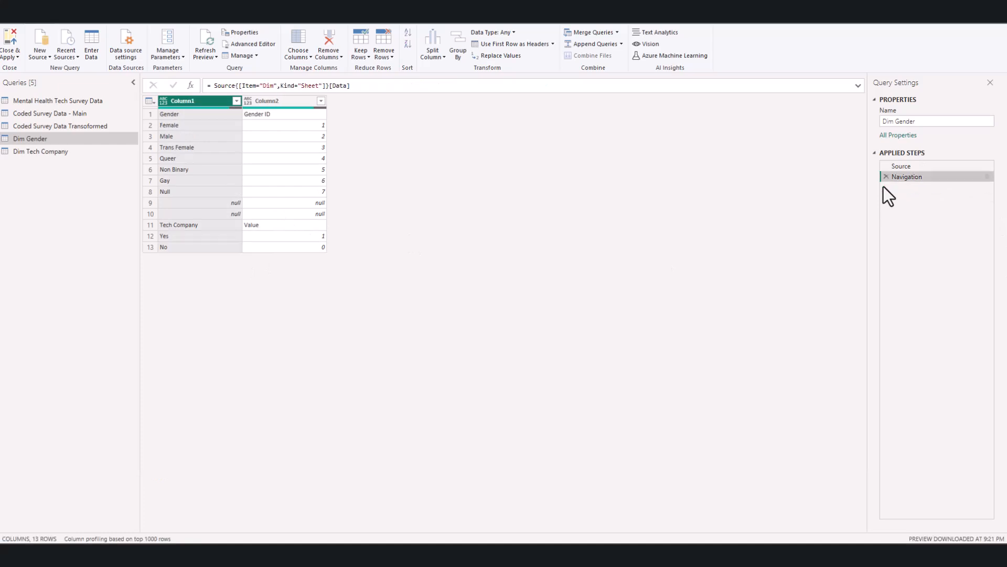
left_click(886, 177)
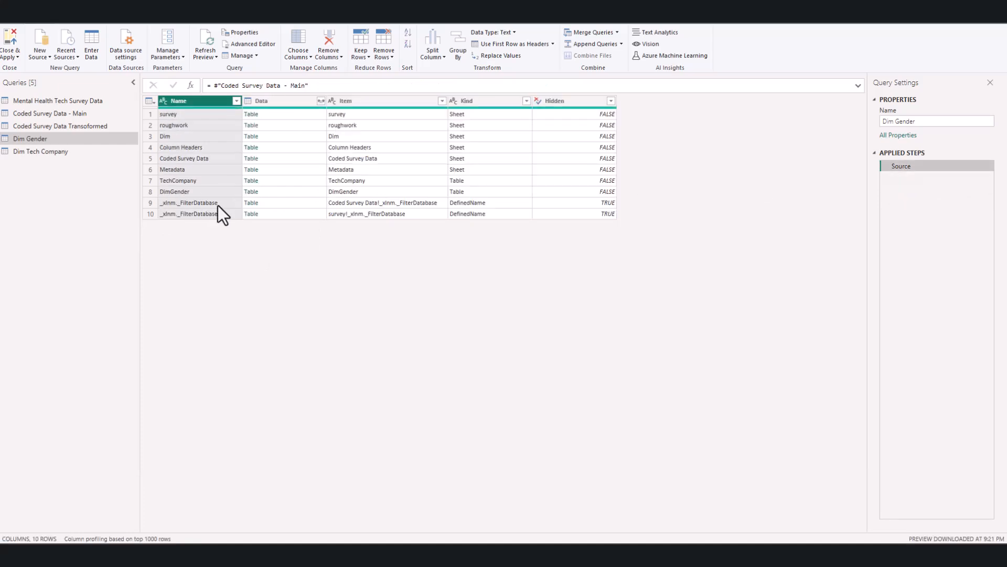
Load the DimGender table into the Dim Gender query and check its Gender and Gender ID columns
left_click(162, 192)
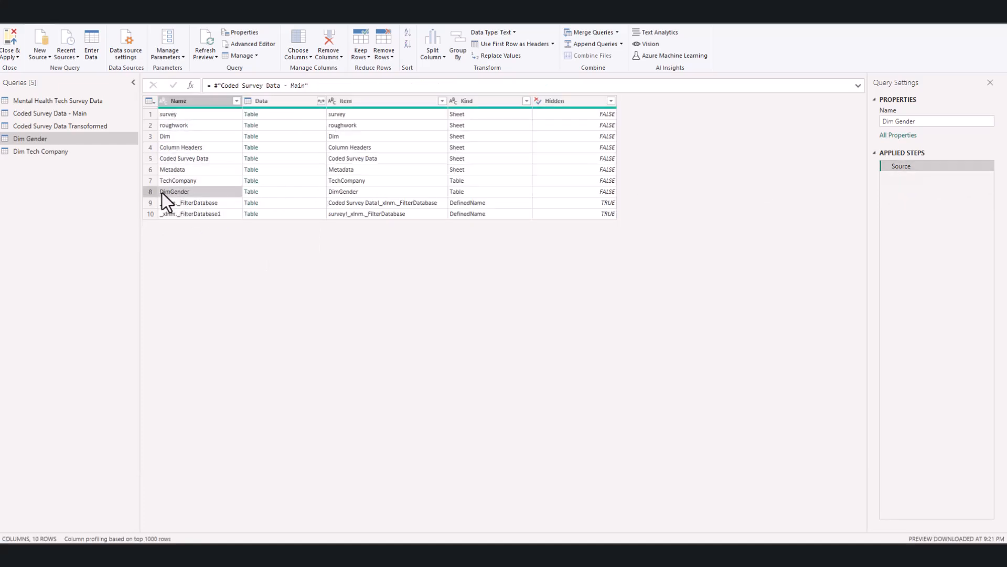
left_click(251, 192)
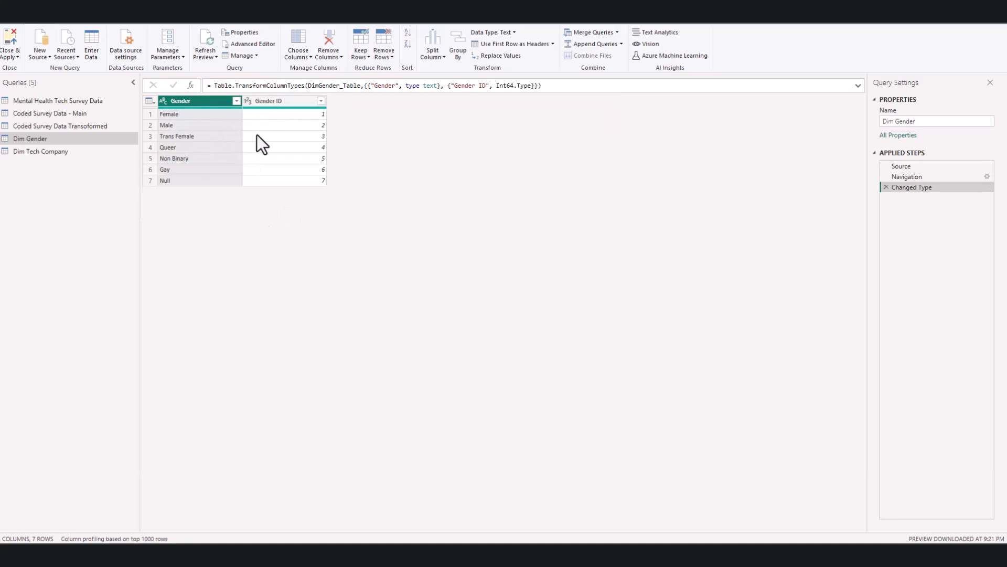
left_click(272, 103)
left_click(196, 103)
left_click(298, 101)
left_click(210, 100)
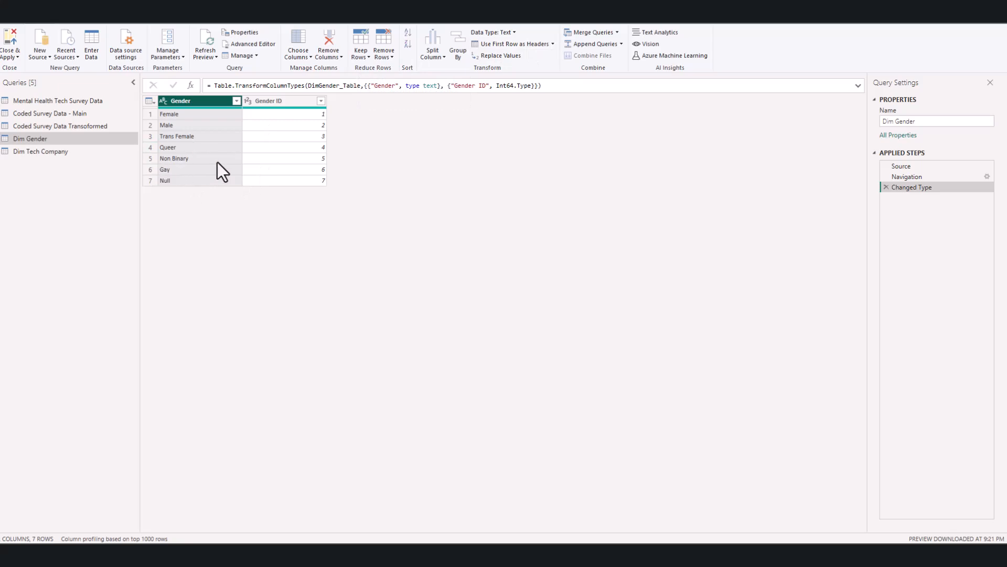
Load the TechCompany table into the Dim Tech Company query
left_click(33, 151)
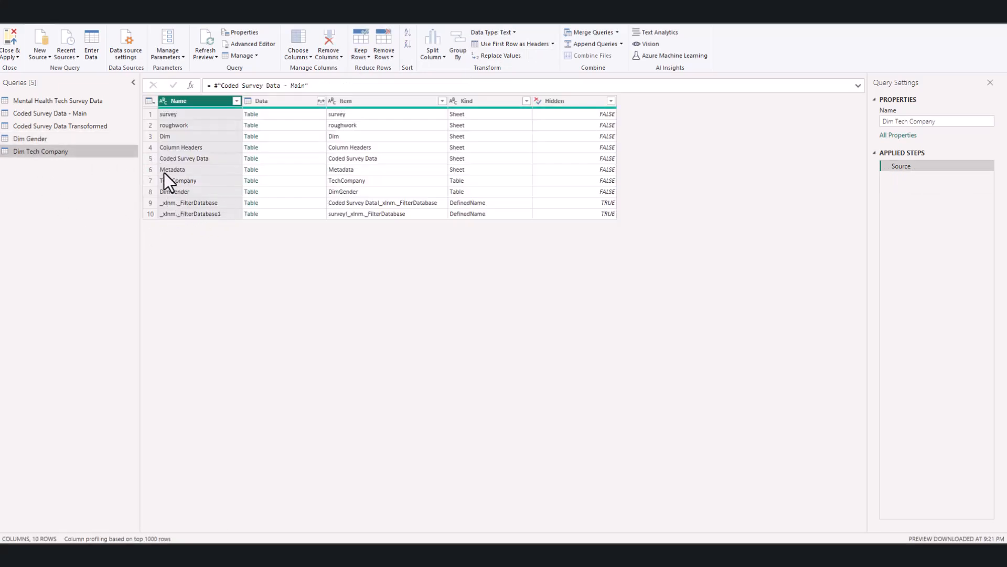
left_click(191, 146)
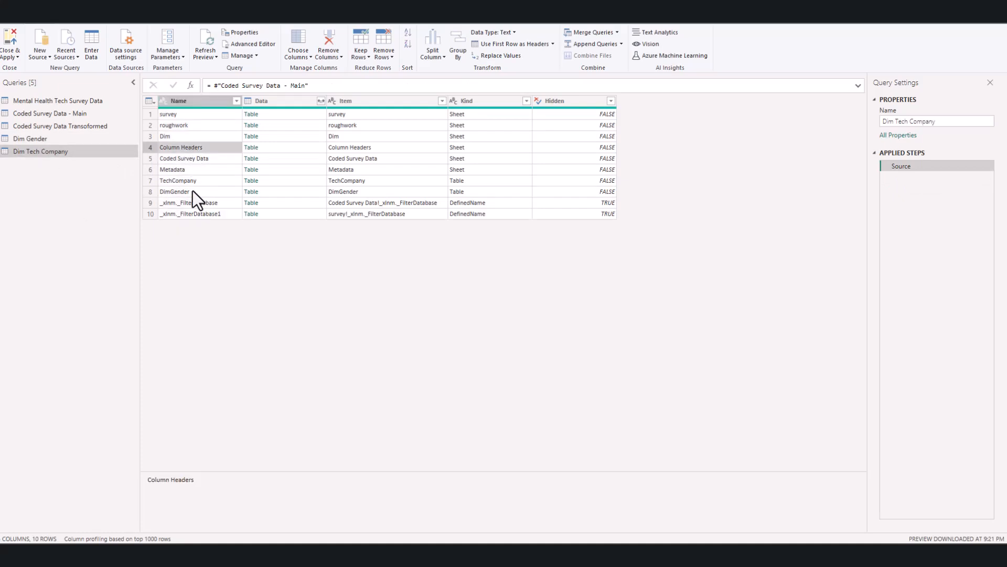
left_click(193, 190)
left_click(196, 179)
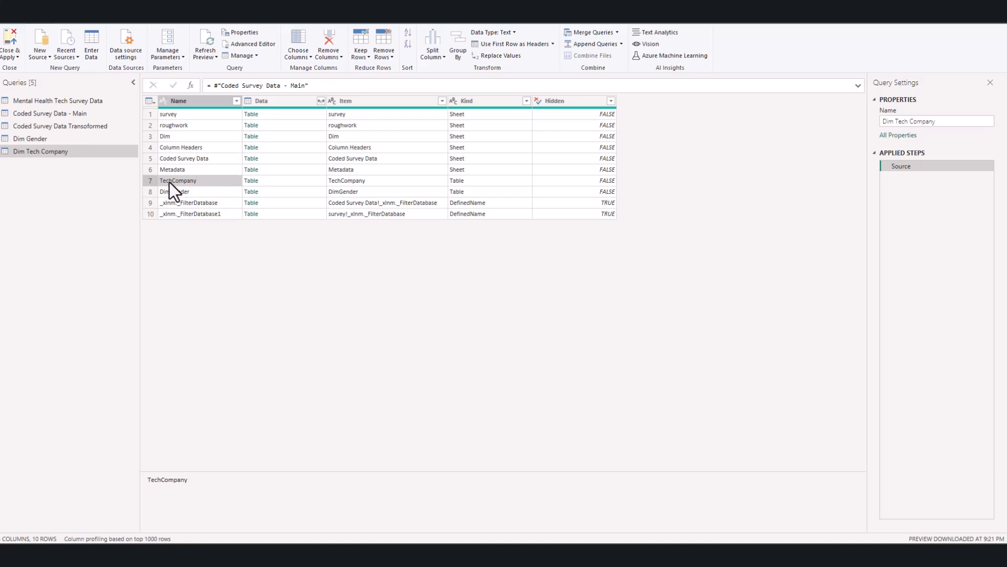
left_click(248, 181)
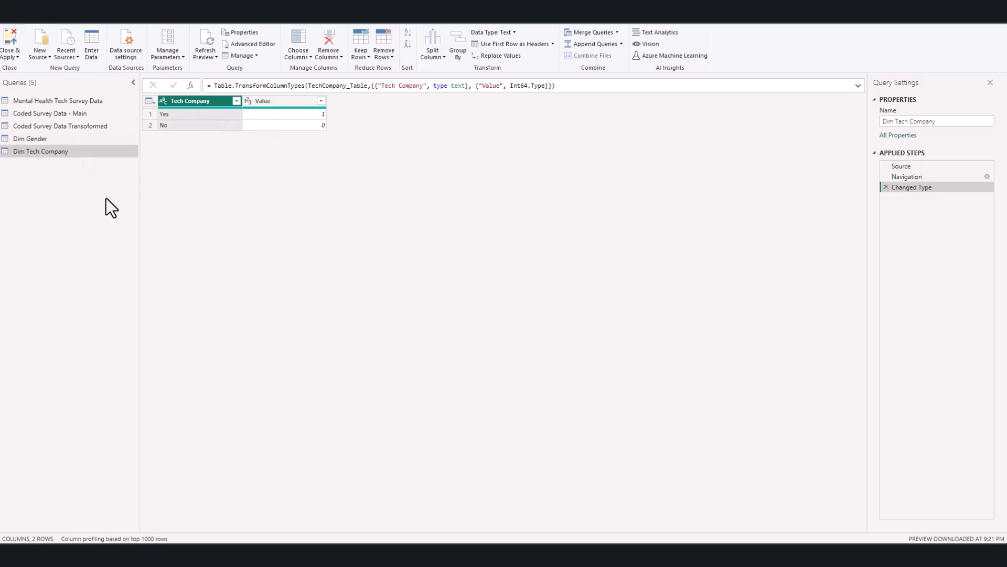
Check the Dim Gender and Dim Tech Company queries, then close the query editor and apply the changes
left_click(64, 138)
left_click(68, 153)
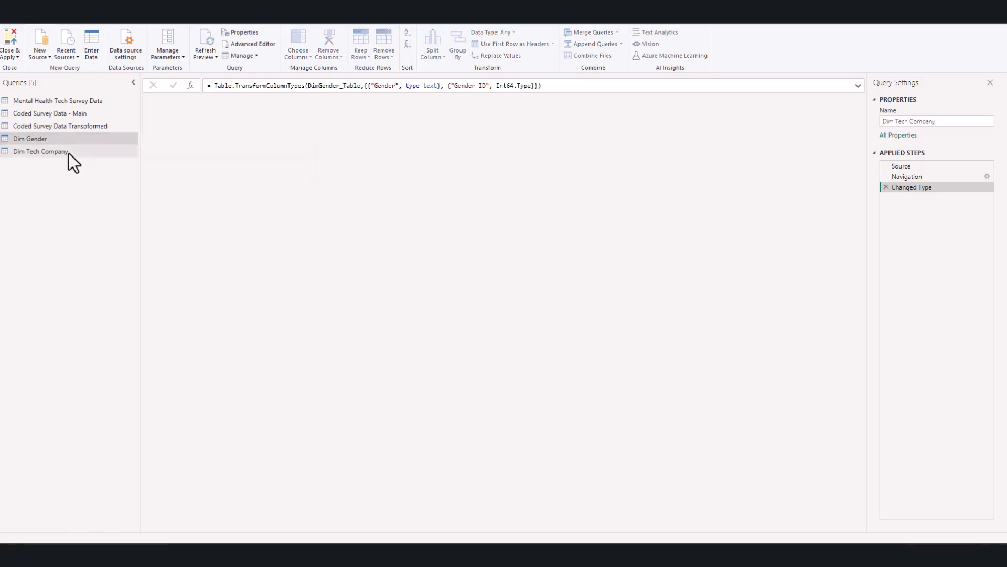
left_click(65, 137)
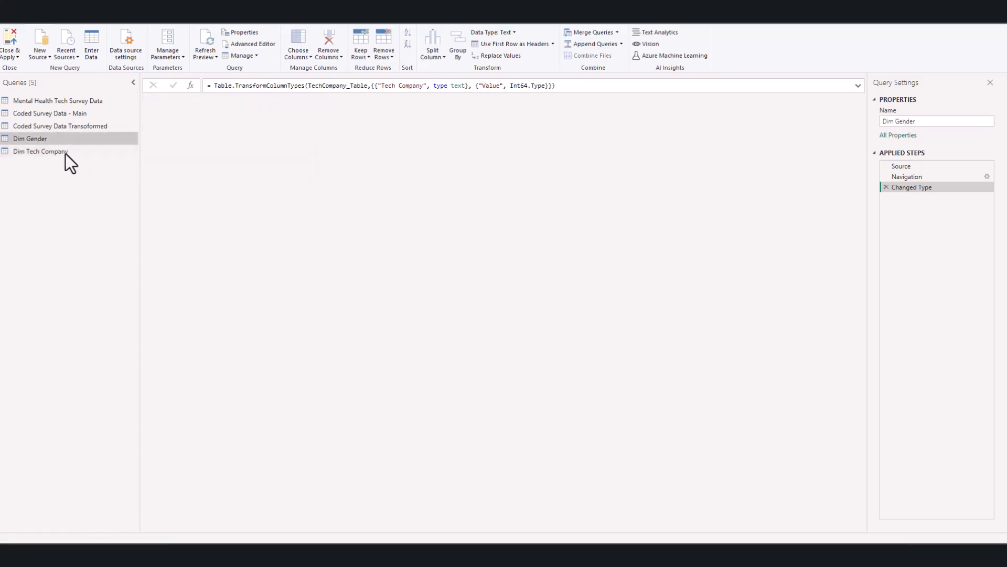
left_click(70, 153)
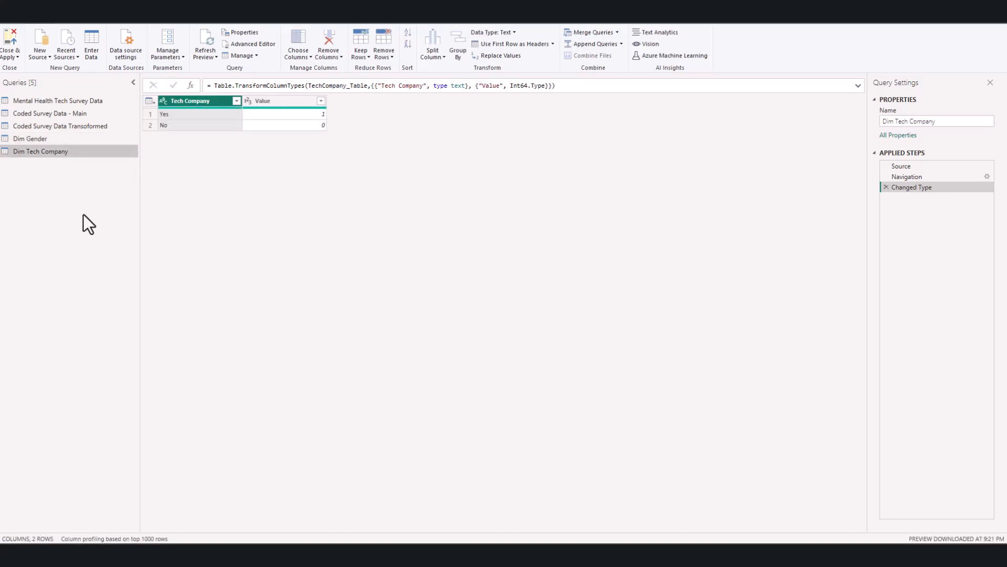
left_click(50, 128)
left_click(12, 55)
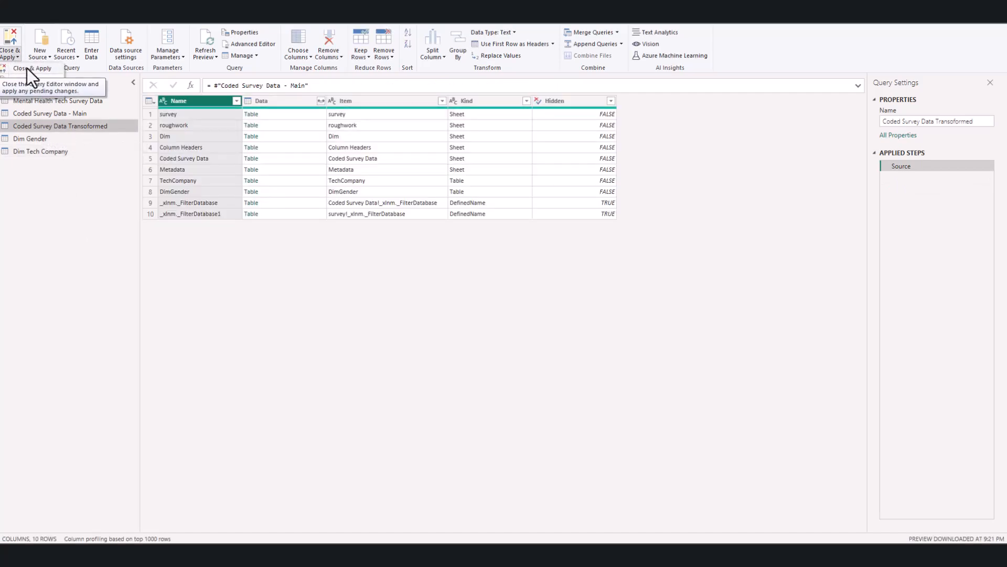
left_click(27, 68)
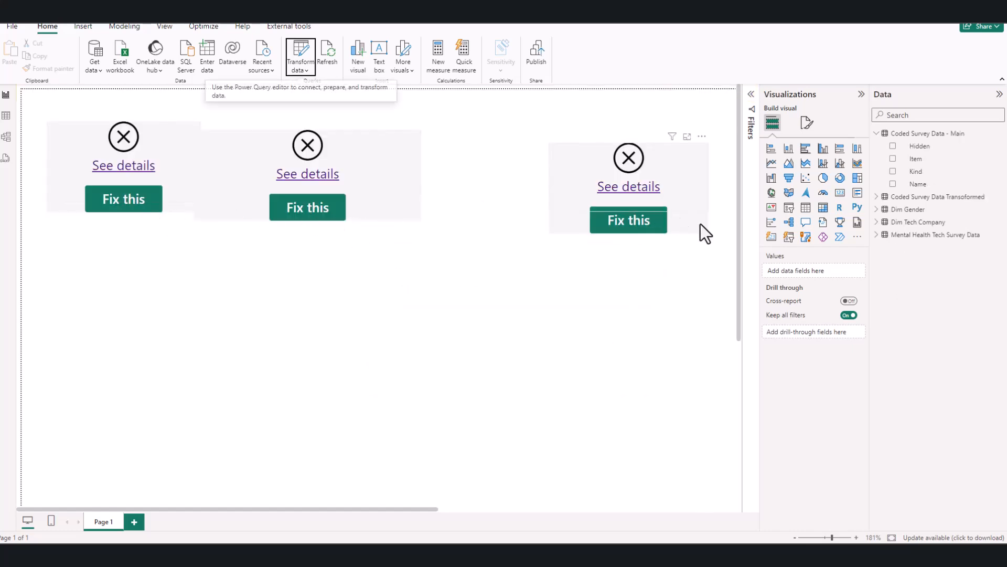
Show the Dim Gender table's fields and select the slicer that uses the Gender field
left_click(877, 134)
left_click(876, 158)
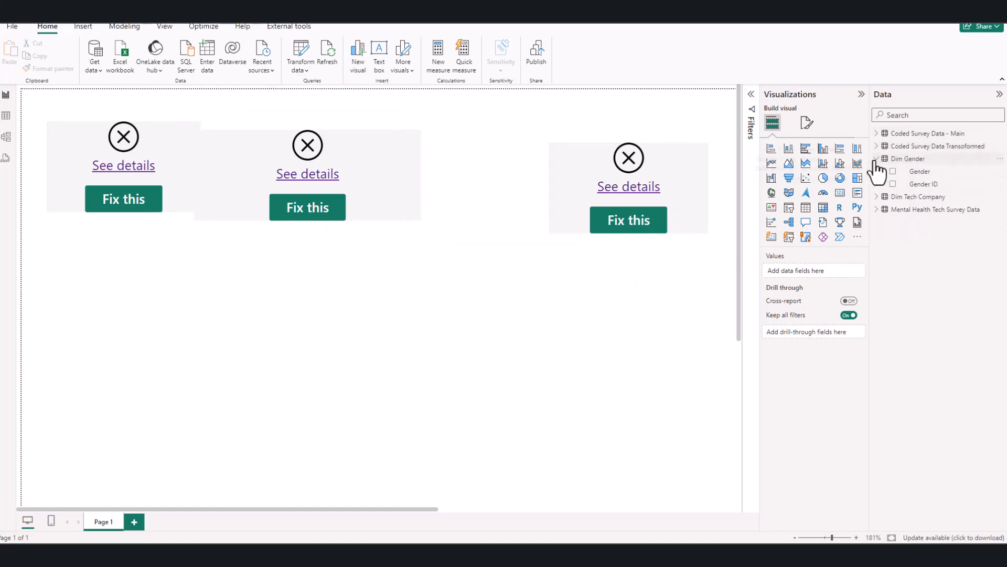
left_click(688, 155)
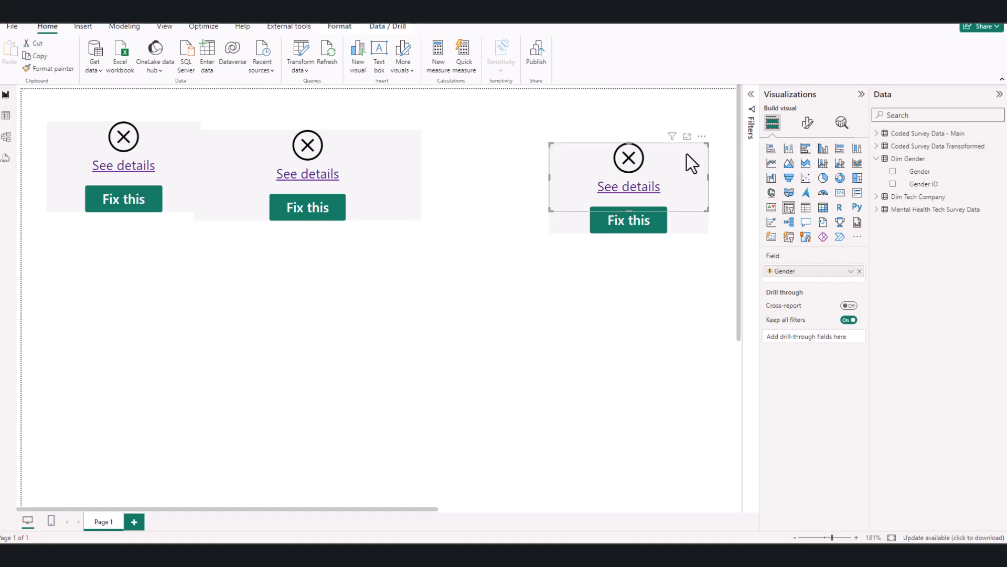
Move the middle visual clear of the matrix, then select the matrix and show the fields of Coded Survey Data Transformed
left_click(189, 167)
left_click_drag(269, 176, 357, 167)
left_click(189, 162)
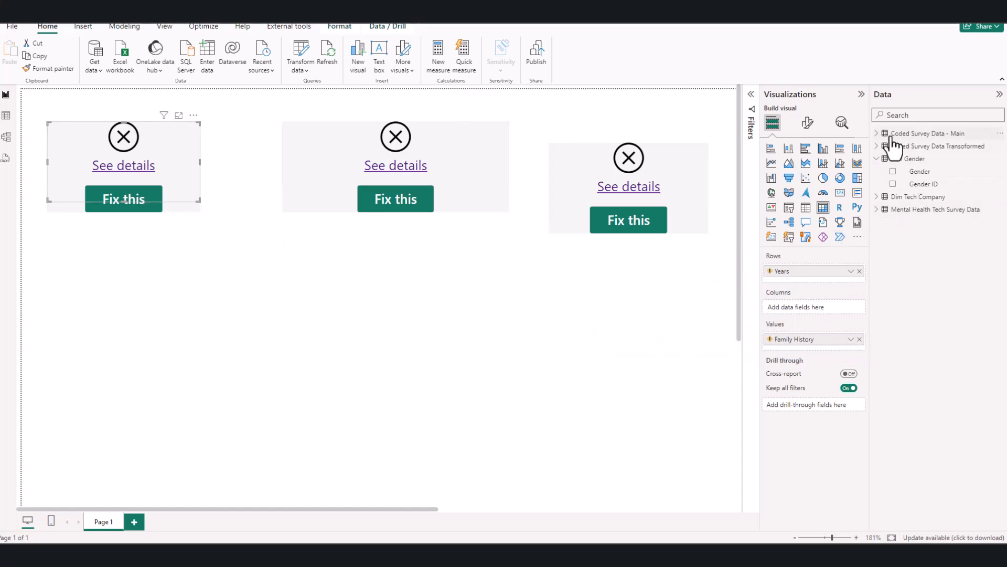
left_click(876, 146)
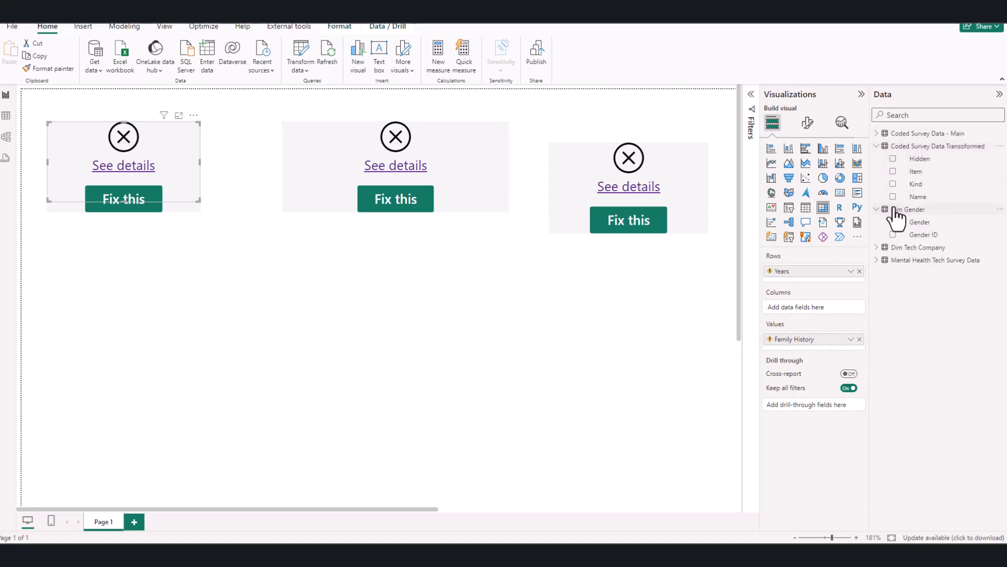
Inspect the fields of the Dim Tech Company and Coded Survey Data Transformed tables
left_click(876, 147)
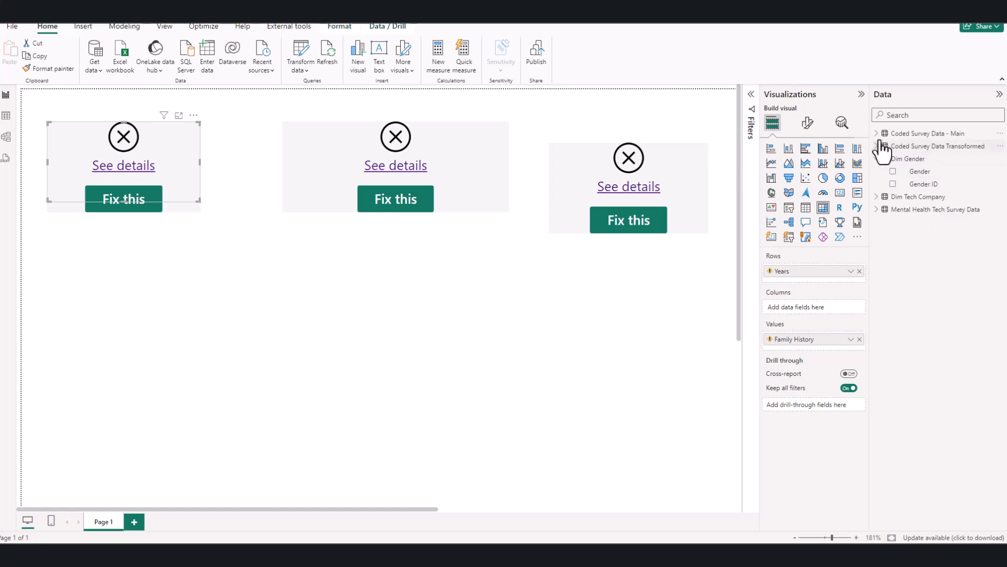
left_click(878, 196)
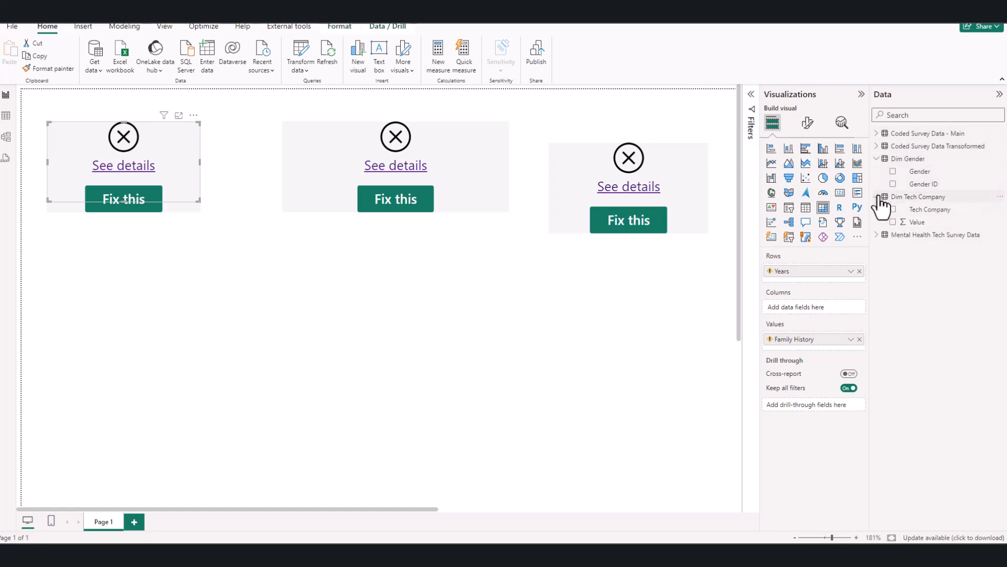
left_click(877, 147)
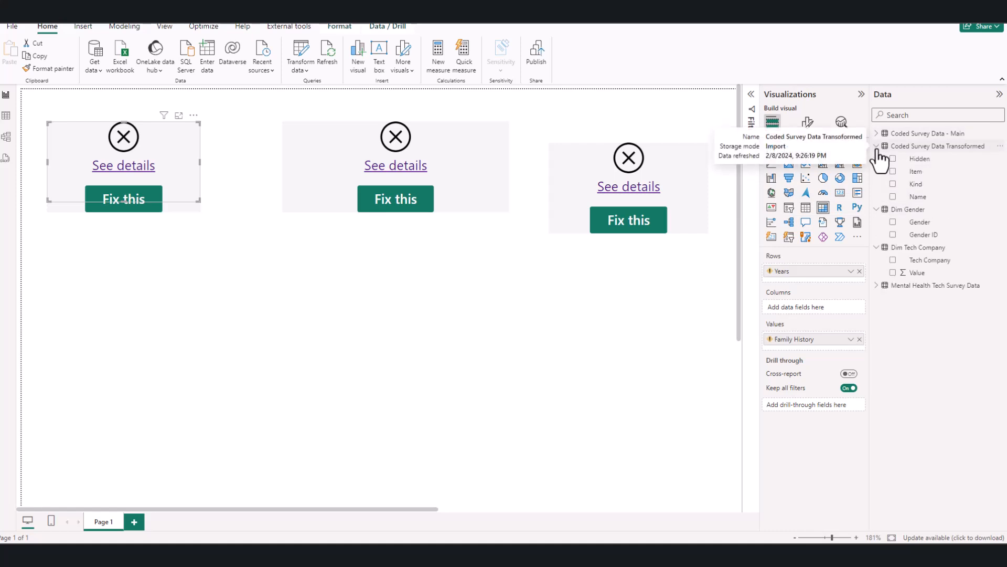
left_click(879, 152)
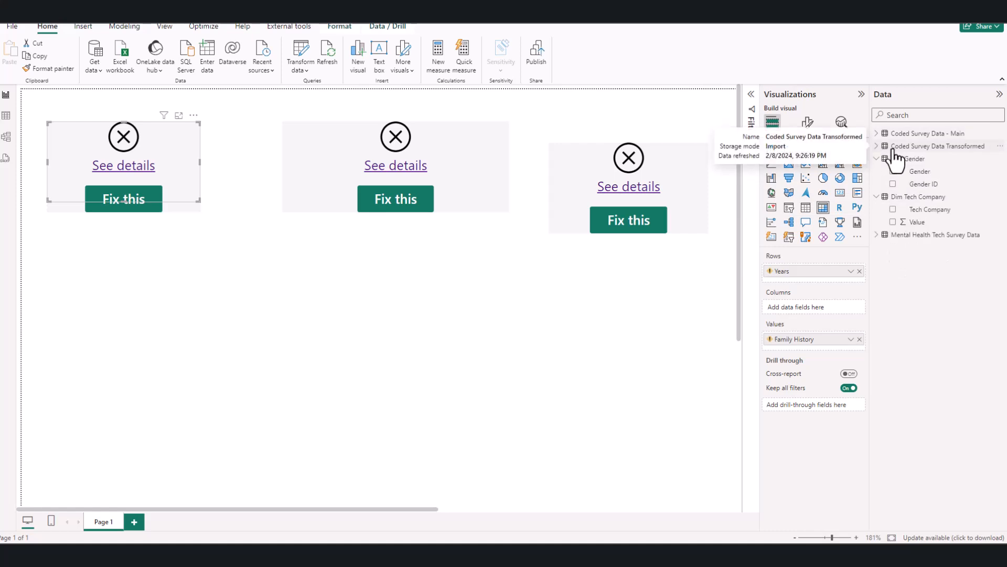
Open the query editor and load the Coded Survey Data sheet into the Coded Survey Data Transformed query
left_click(892, 149)
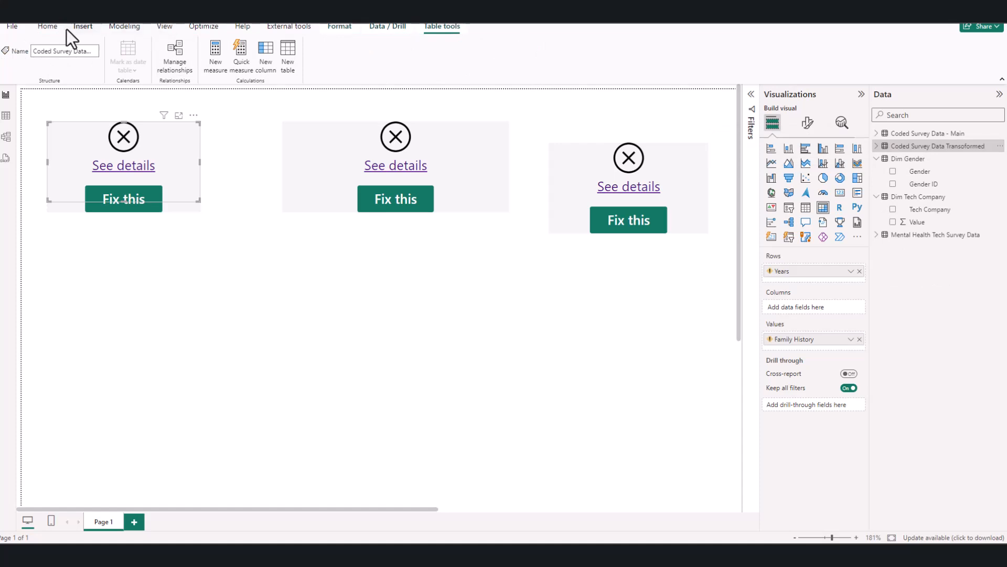
left_click(48, 28)
left_click(304, 68)
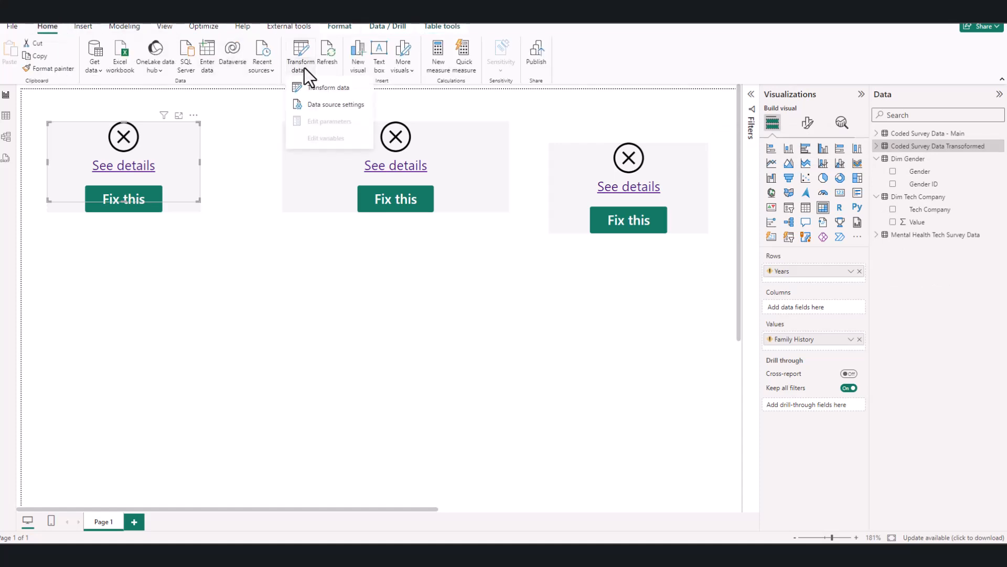
left_click(316, 89)
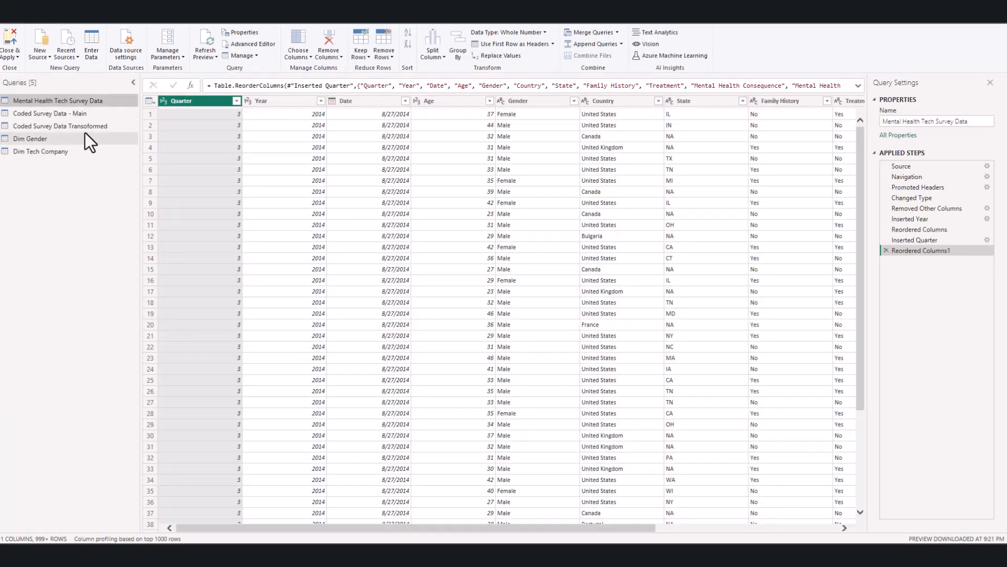
left_click(84, 131)
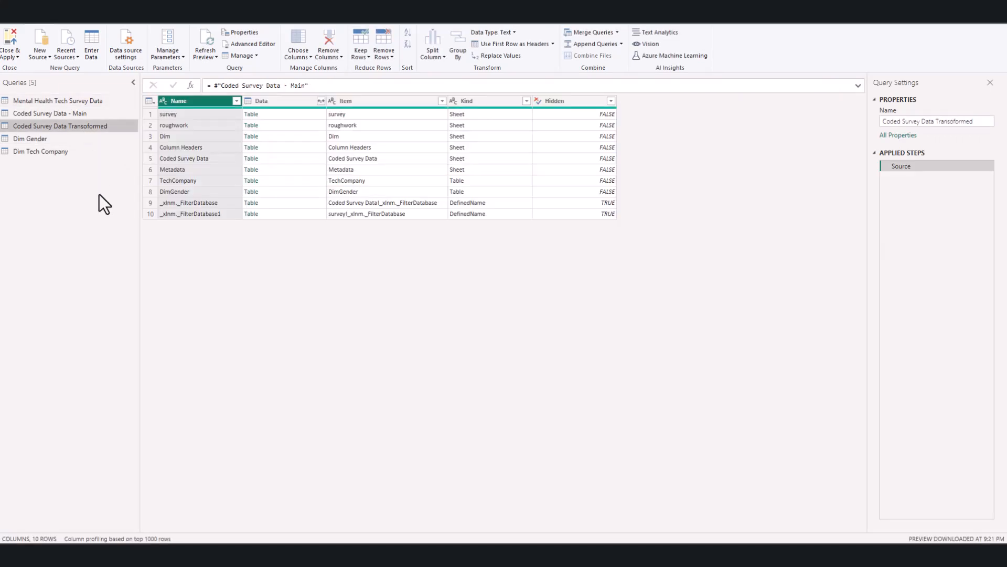
left_click(250, 159)
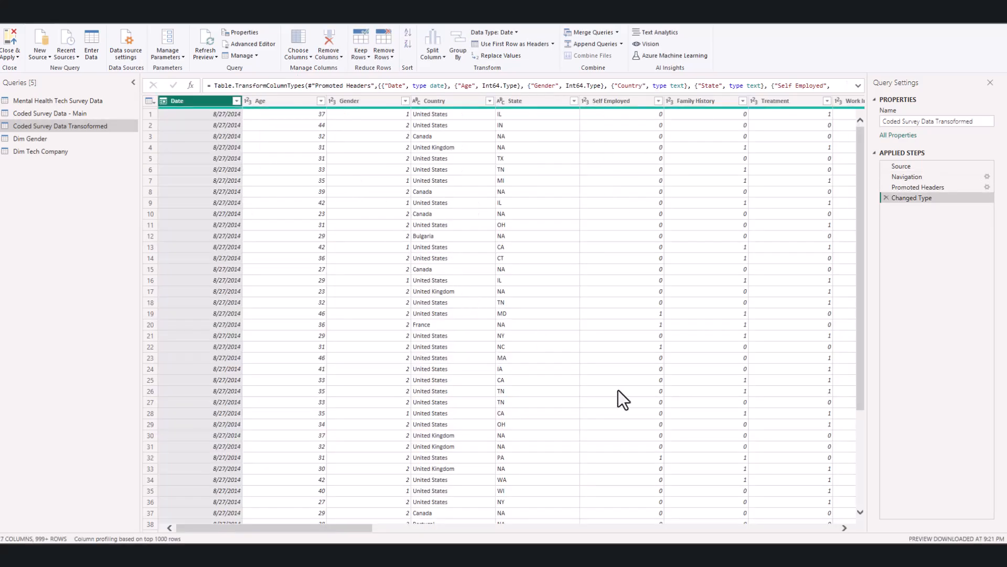
Rename the Coded Survey Data Transformed query as Coded Survey Data
mouse_move(340, 529)
left_mouse_down()
mouse_move(908, 526)
mouse_move(268, 466)
mouse_move(119, 410)
left_mouse_up()
double_click(113, 128)
left_click(113, 128)
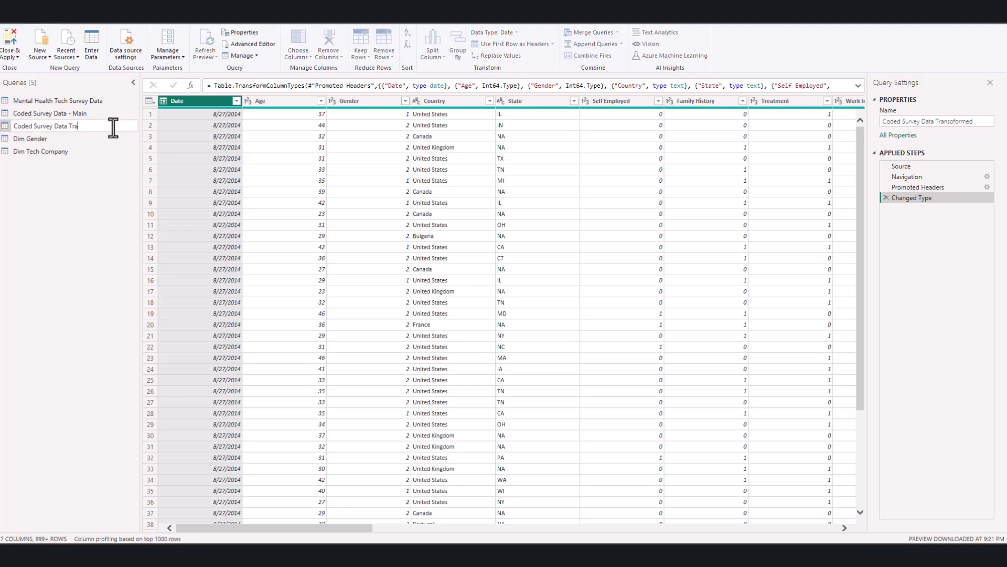
key("Return")
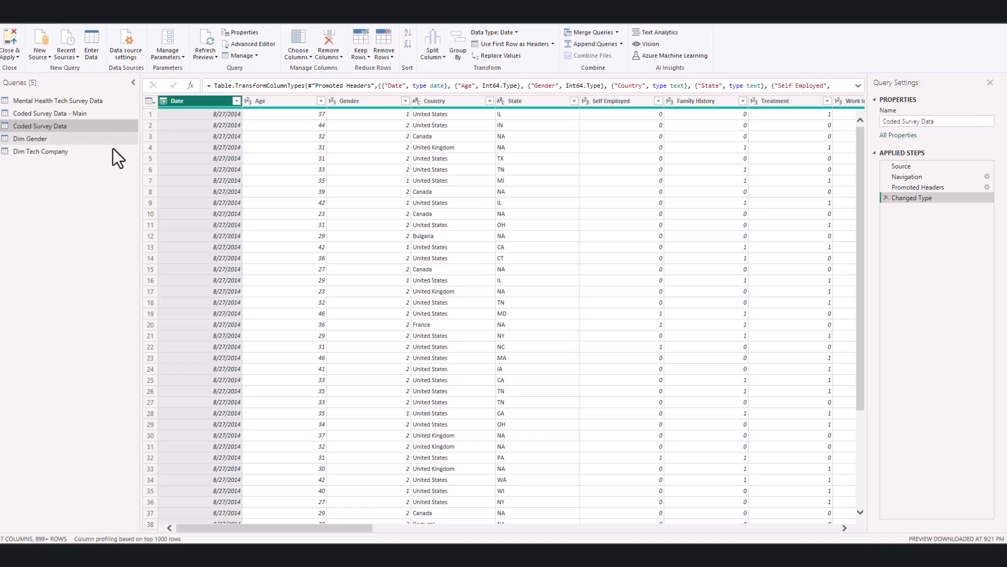
Keep only the Date, Age, Gender, Country, Family History, Treatment, Tech Company, Mental Health Consequence and Mental Health Interview columns
left_click(306, 55)
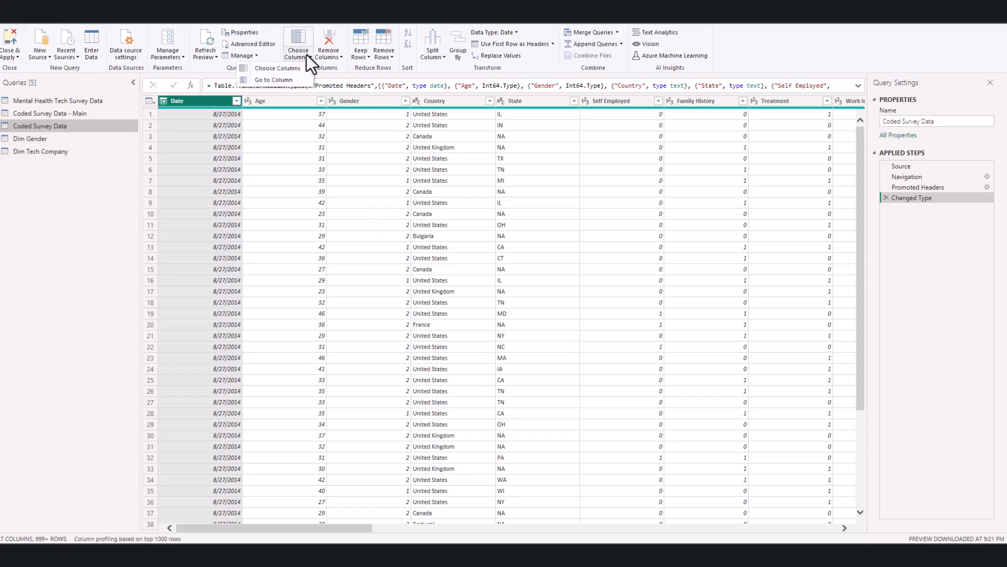
left_click(293, 69)
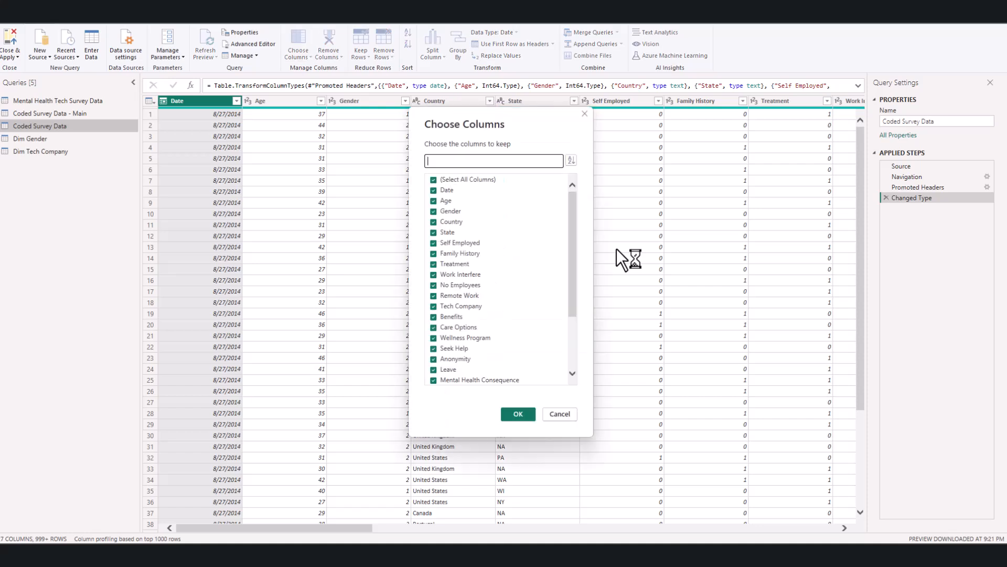
left_click(458, 180)
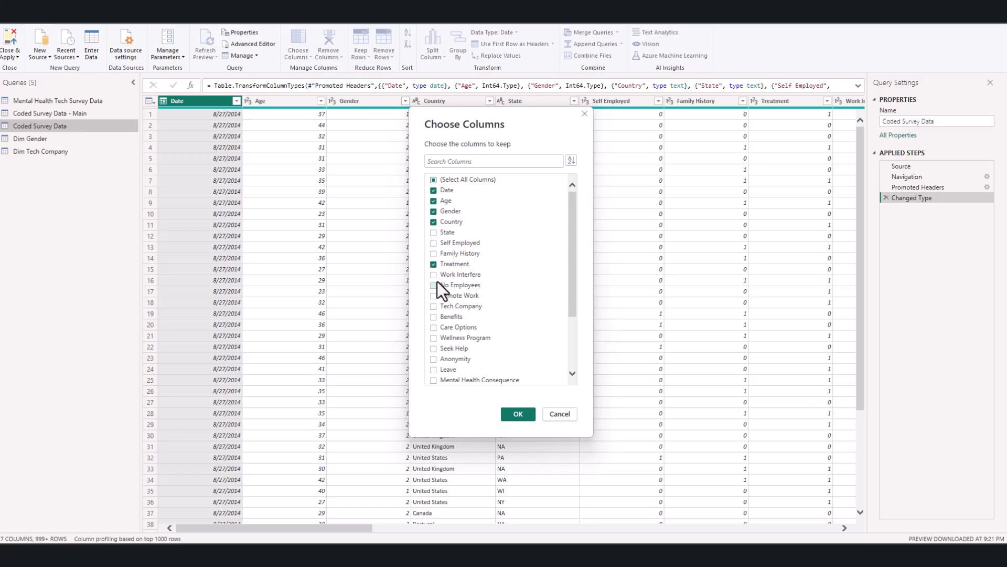
scroll(487, 273, "down", 3)
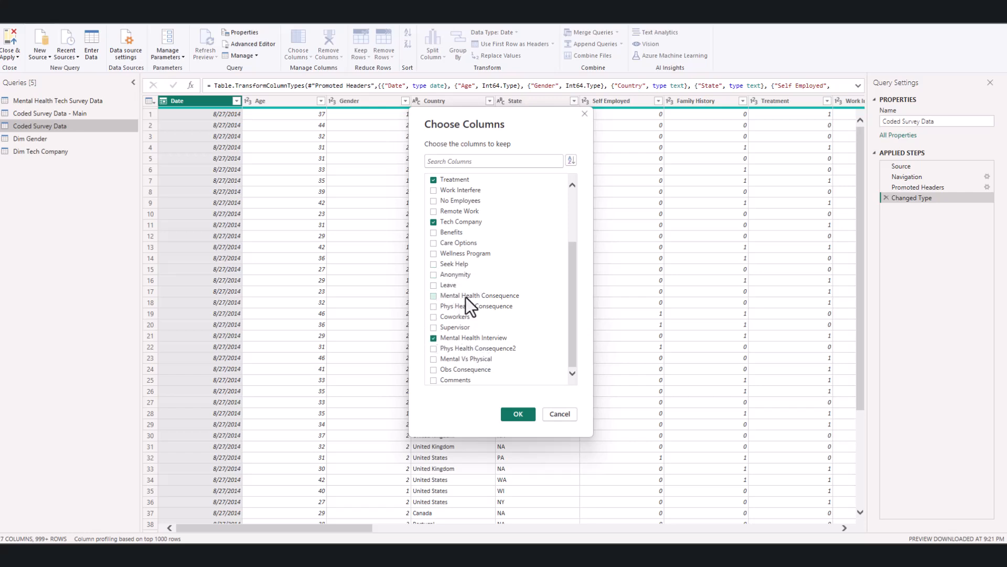
left_click(516, 414)
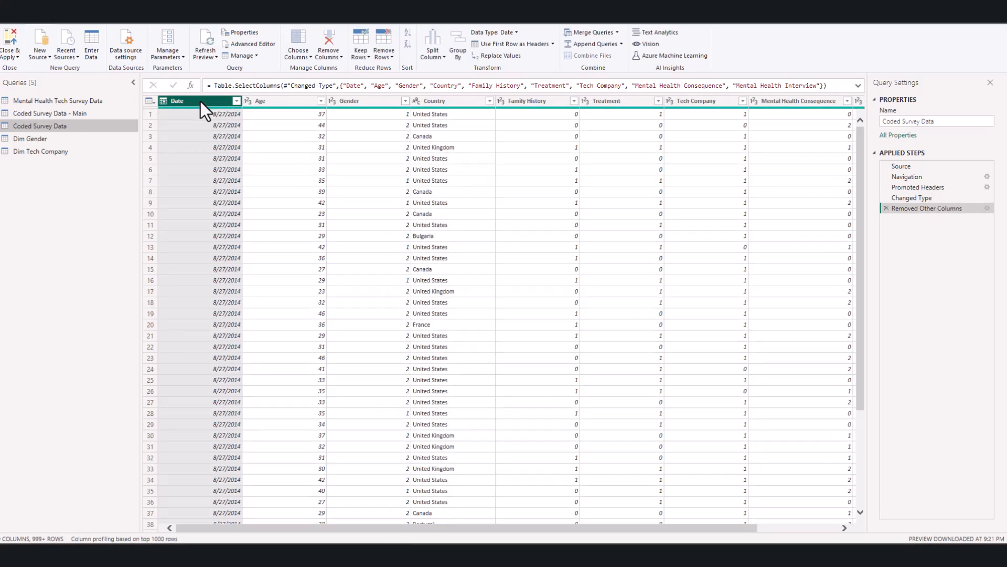
Add a Year column extracted from the Date column of Coded Survey Data
left_click(147, 23)
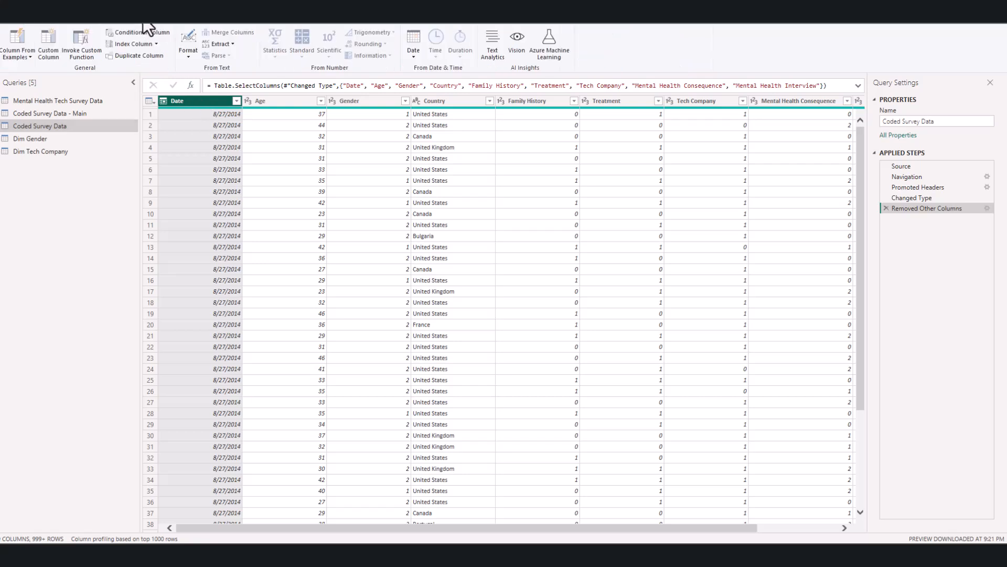
right_click(198, 98)
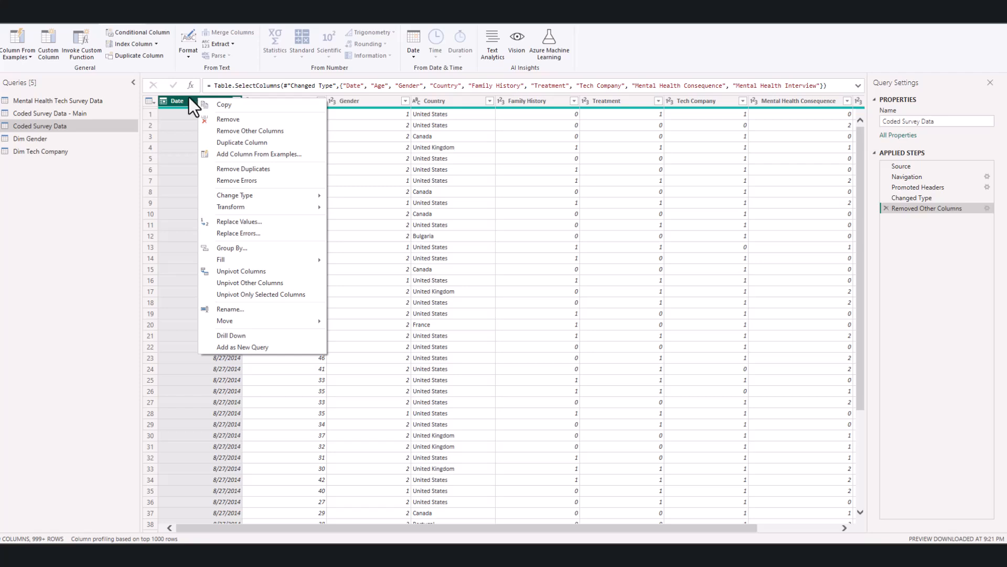
key("Escape")
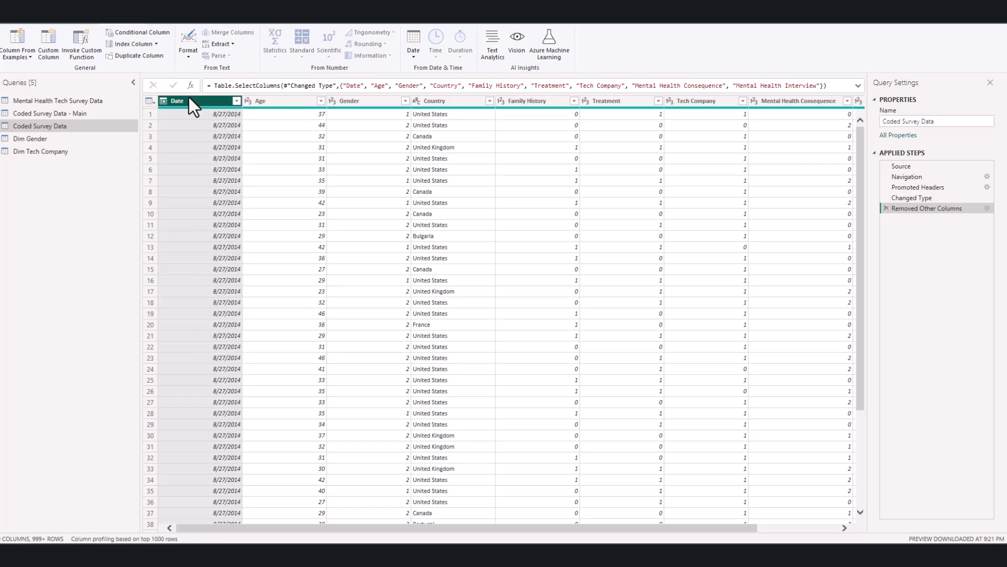
left_click(416, 53)
mouse_move(363, 106)
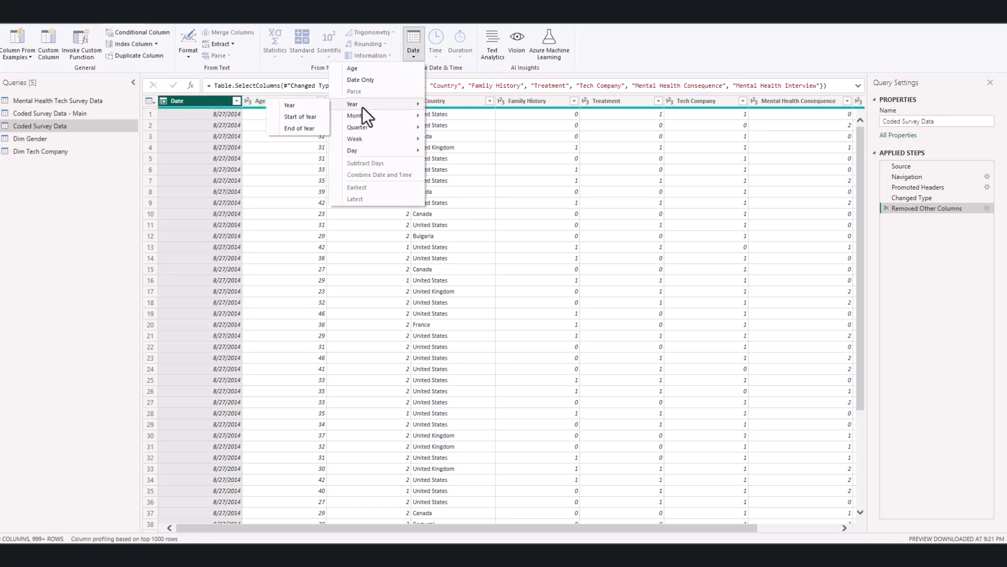
left_click(300, 105)
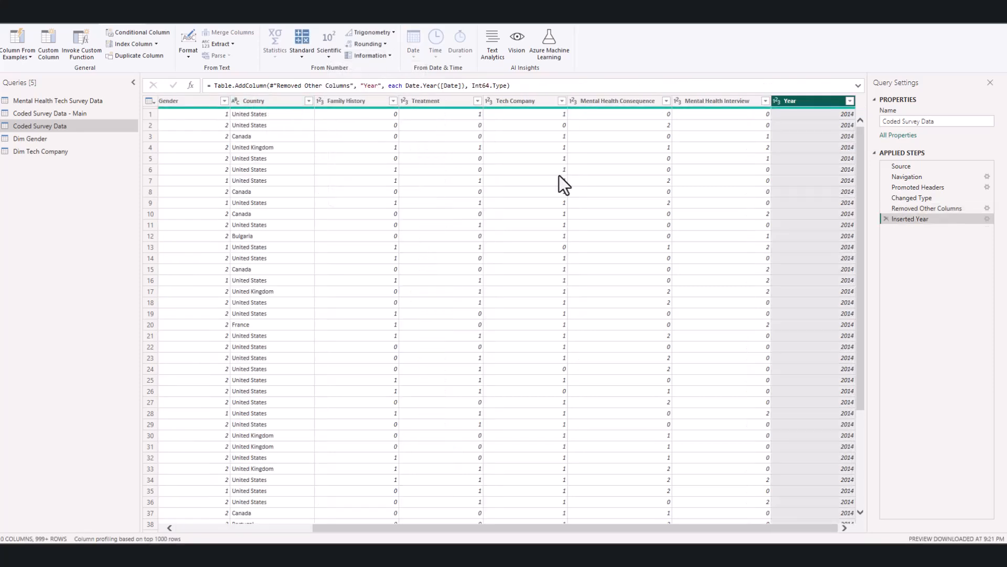
Add a Quarter column with the quarter of the year from the Date column
left_click_drag(292, 526, 117, 499)
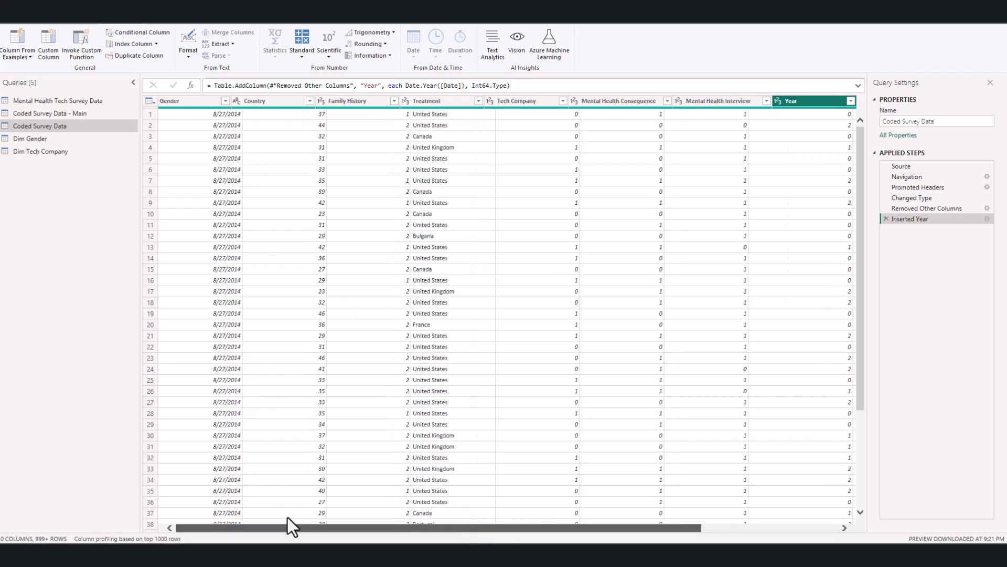
left_click(200, 100)
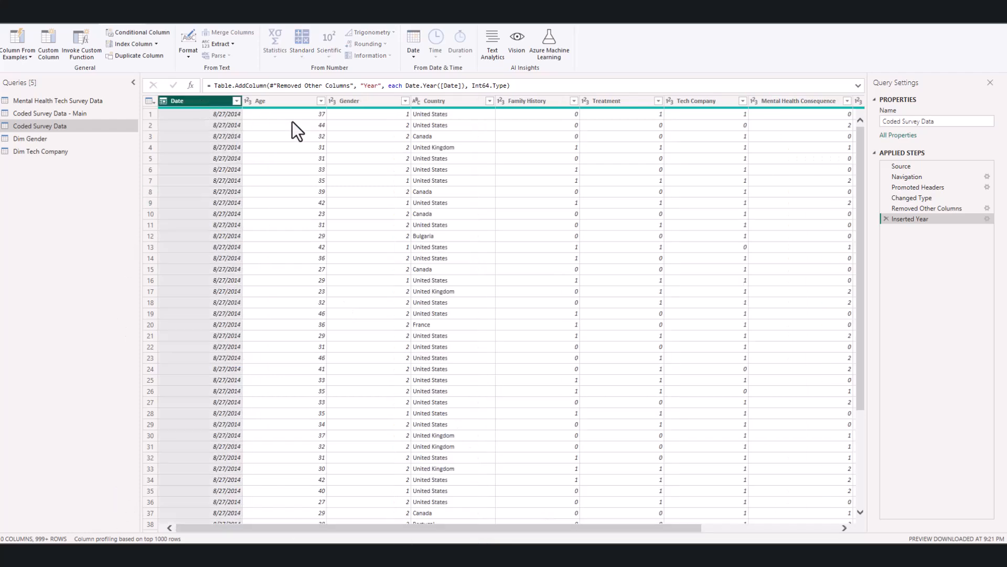
left_click(408, 58)
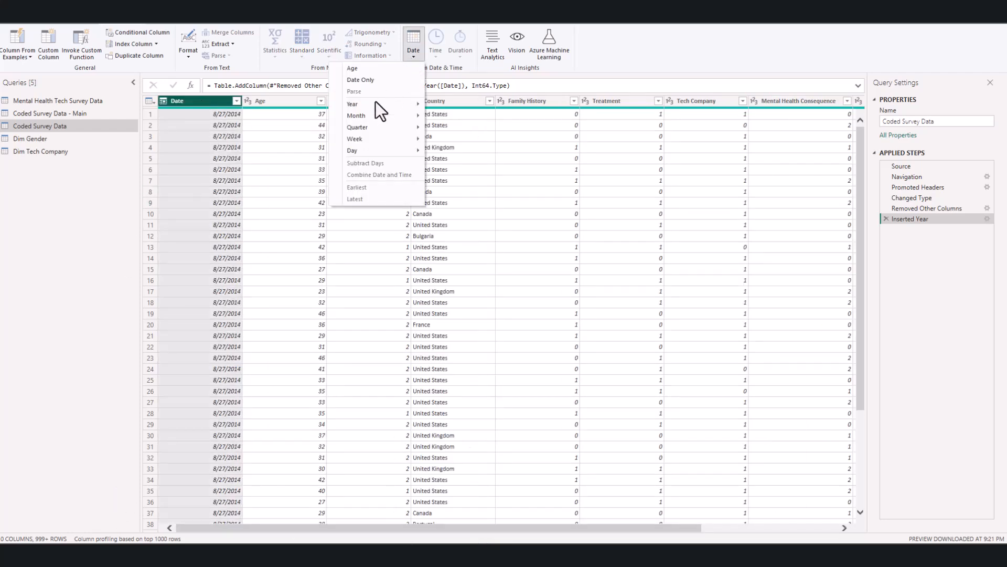
mouse_move(367, 128)
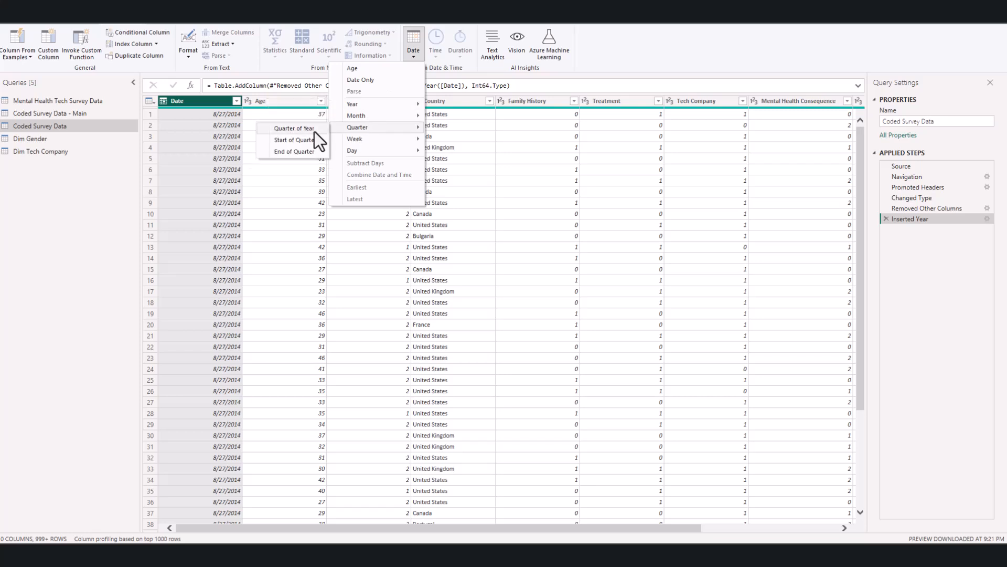
left_click(289, 128)
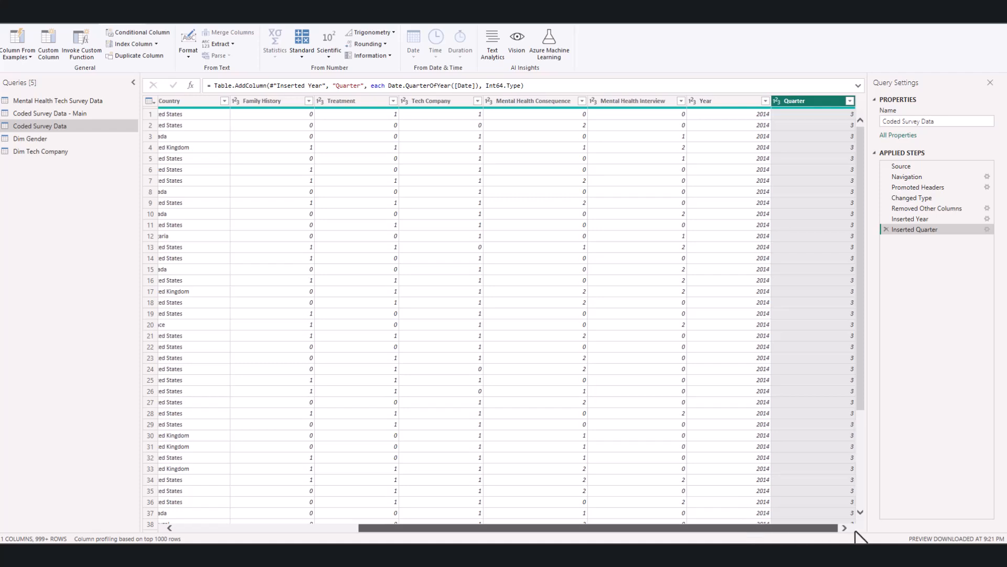
Move the Year and Quarter columns together to the beginning of the Coded Survey Data table
left_click(719, 106, "ctrl")
right_click(720, 106)
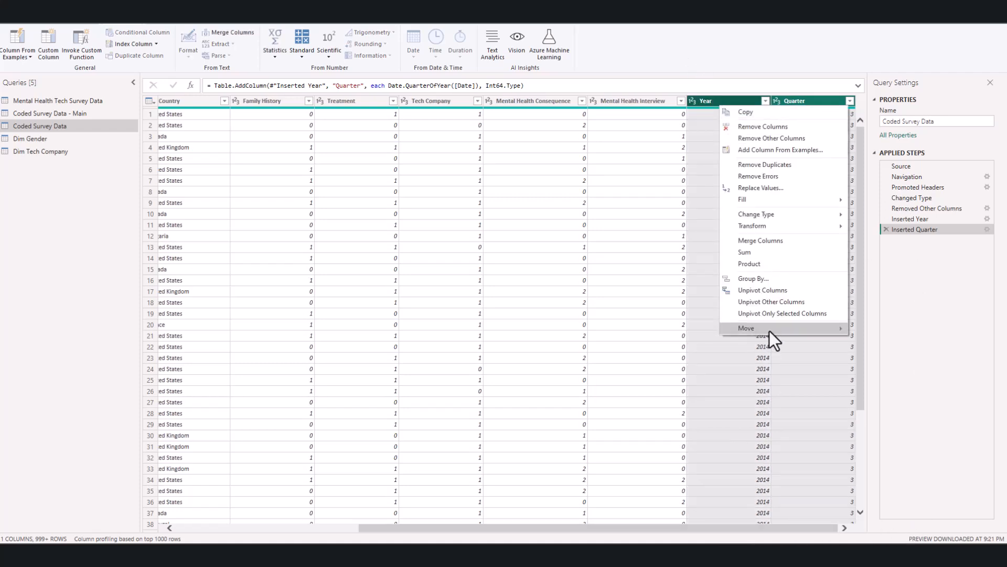
left_click(885, 354)
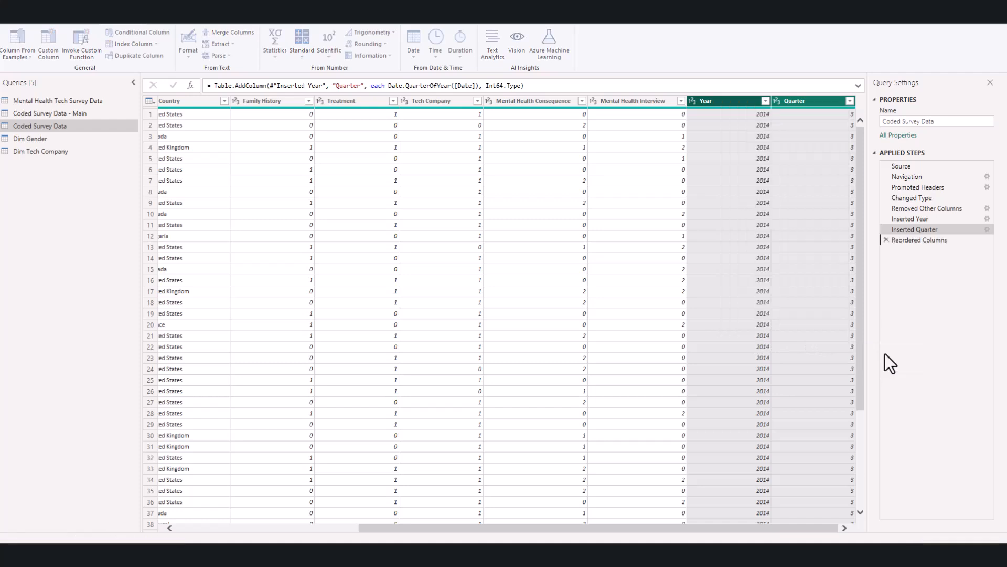
left_click(339, 192)
left_click(364, 138)
left_click(358, 100)
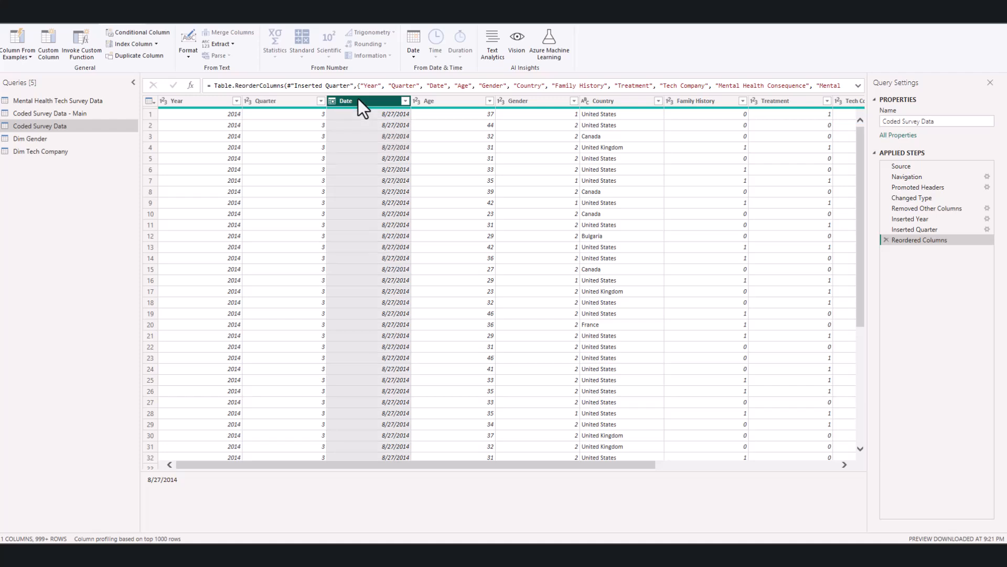
left_click(301, 147)
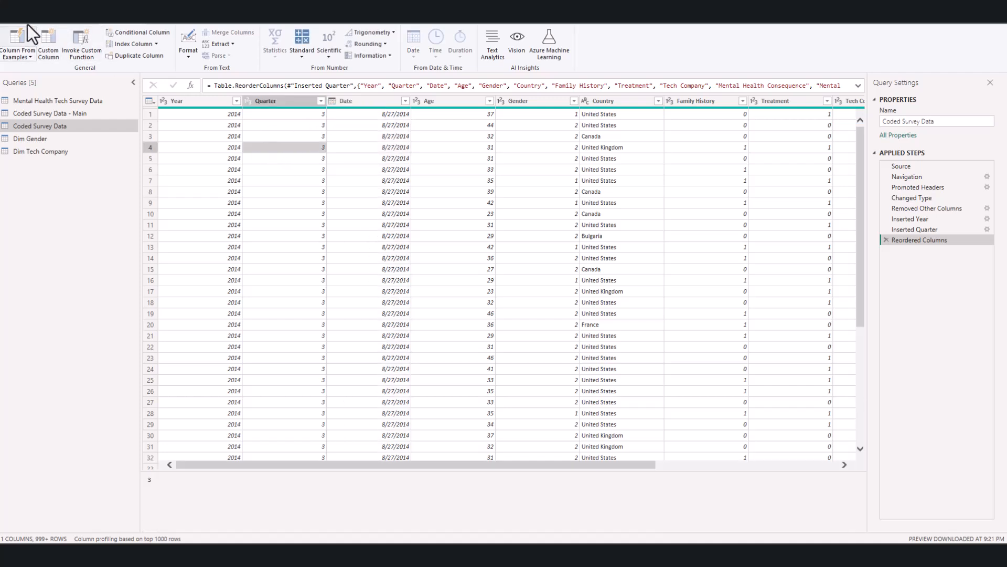
Close the query editor and apply the Coded Survey Data changes to the report
left_click(41, 22)
left_click(15, 57)
left_click(33, 69)
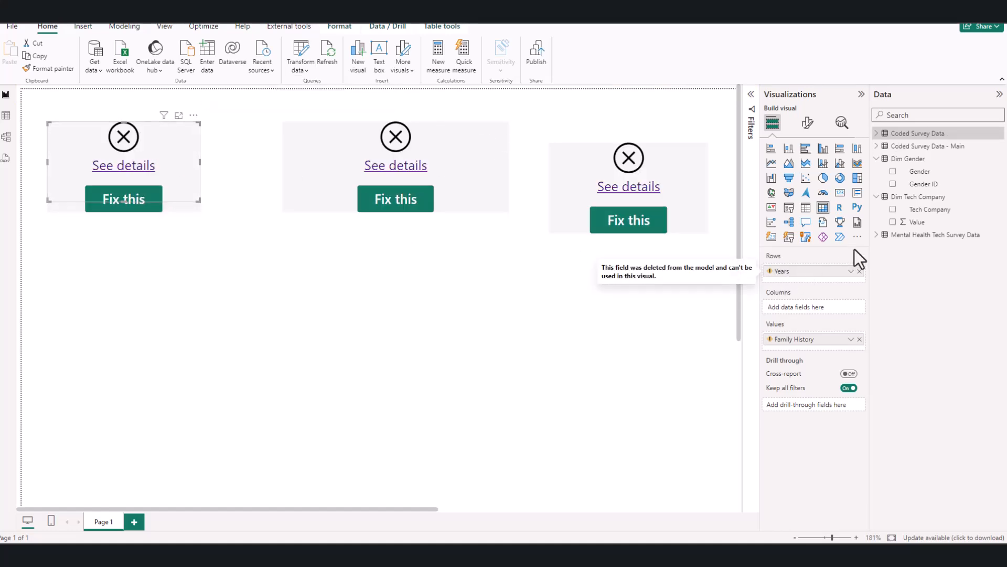
Replace Years in the matrix rows with Year from Coded Survey Data, and remove the broken Family History value
left_click(876, 134)
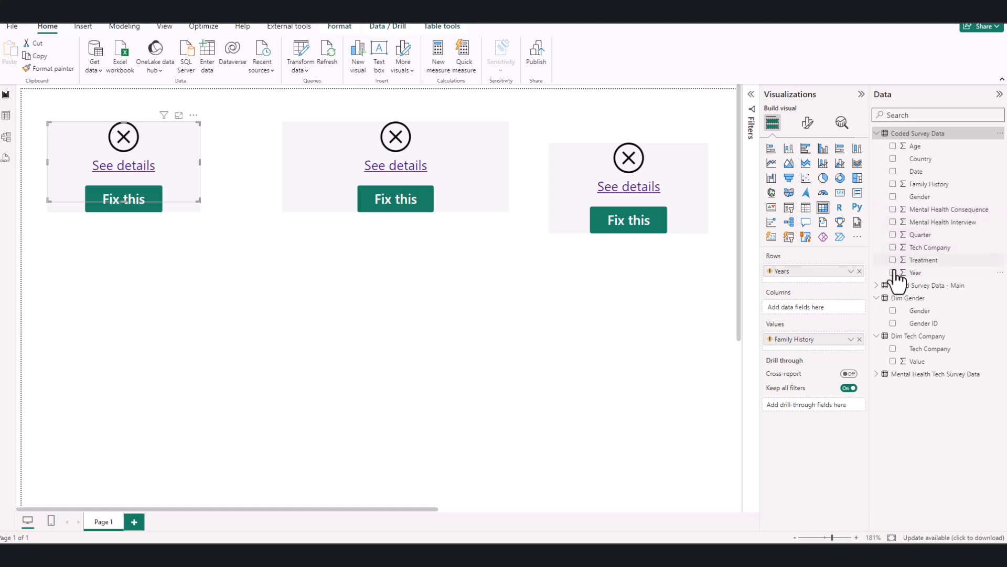
left_click(860, 270)
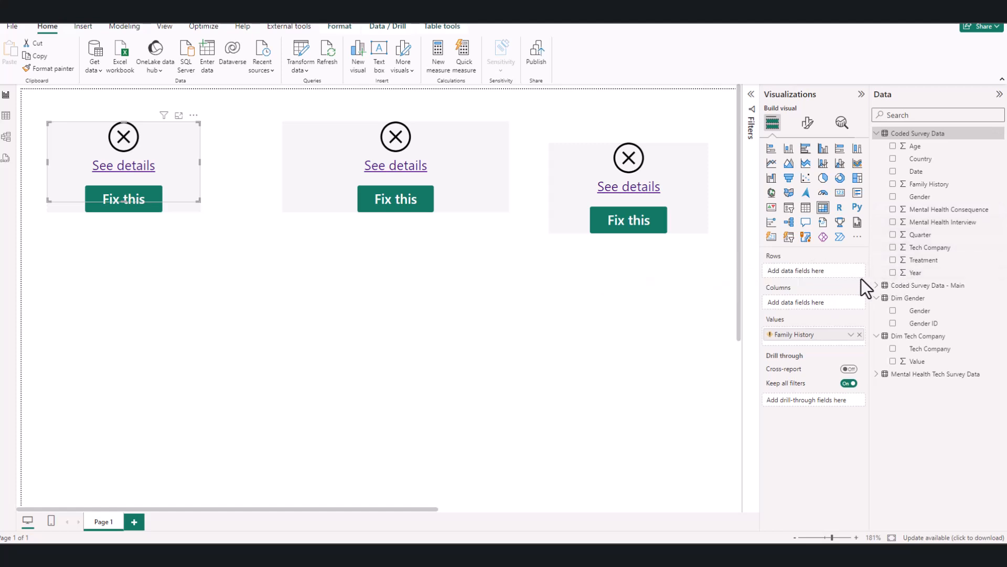
left_click(890, 277)
left_click_drag(891, 283, 795, 273)
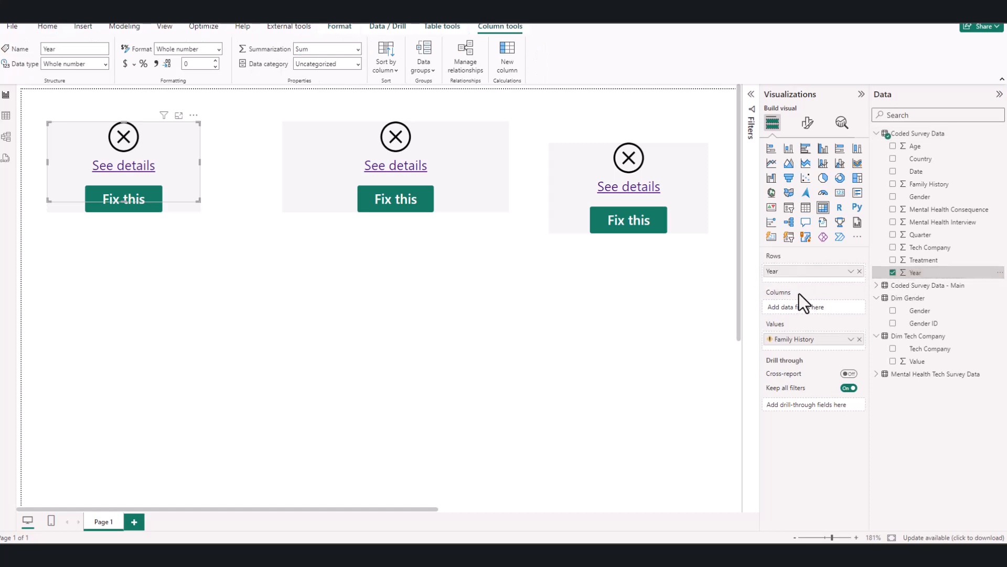
left_click(860, 340)
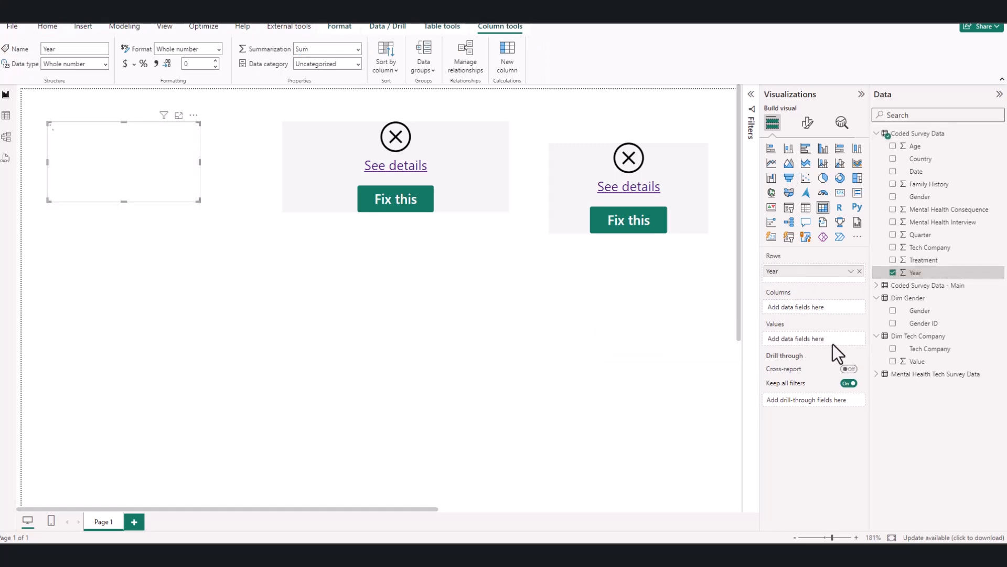
Add Family History from Coded Survey Data to the matrix values and enlarge the matrix to show all its rows
left_click_drag(918, 184, 815, 344)
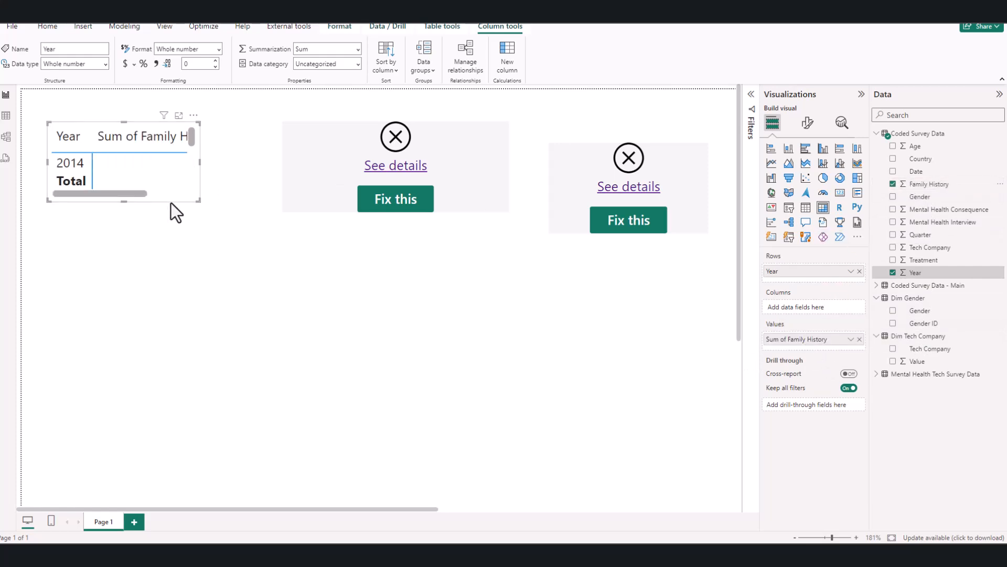
left_click_drag(198, 200, 259, 238)
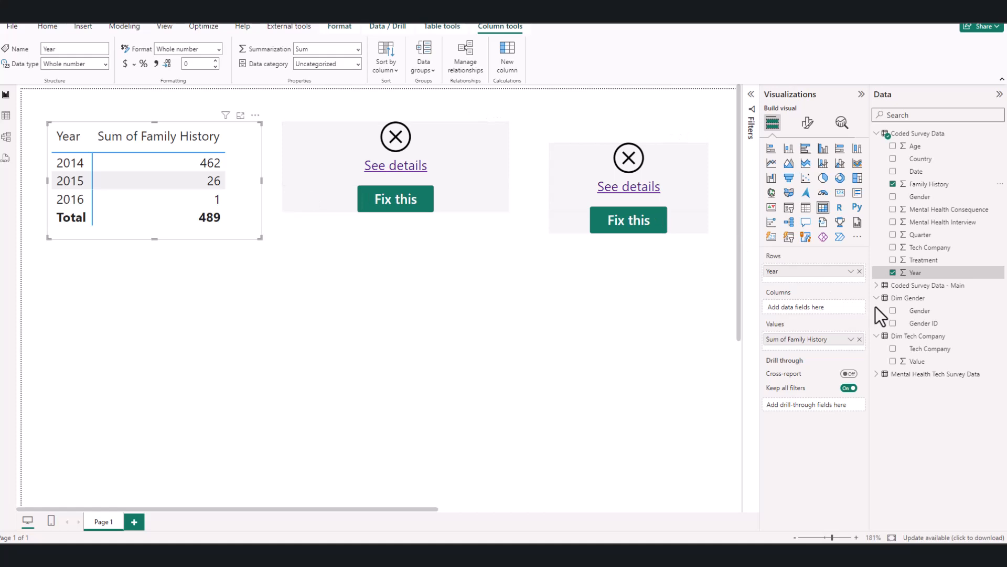
Replace Year in the matrix rows with Gender from Dim Gender, then enlarge the matrix and move the broken Quarter slicer clear of it
left_click(860, 271)
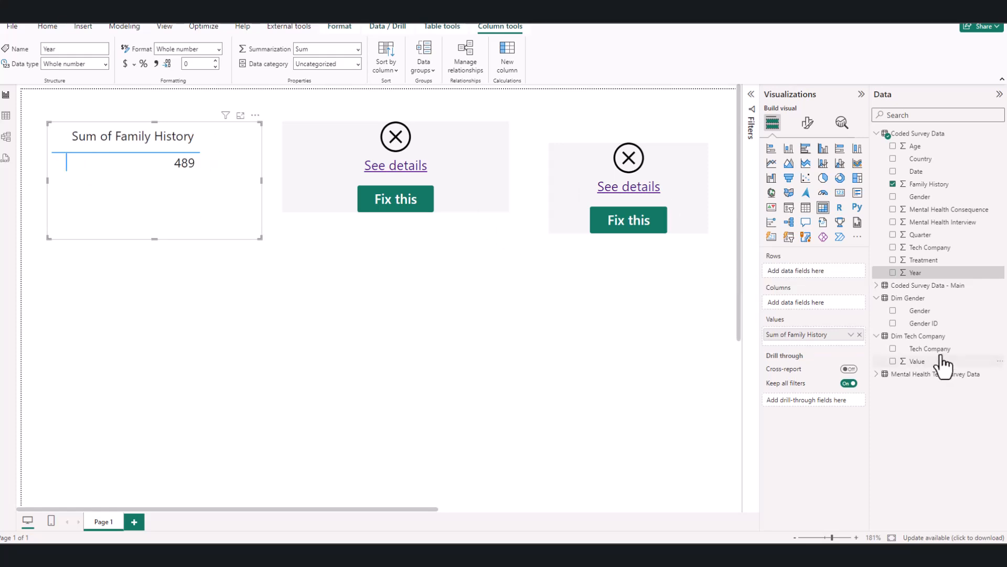
left_click_drag(921, 312, 807, 272)
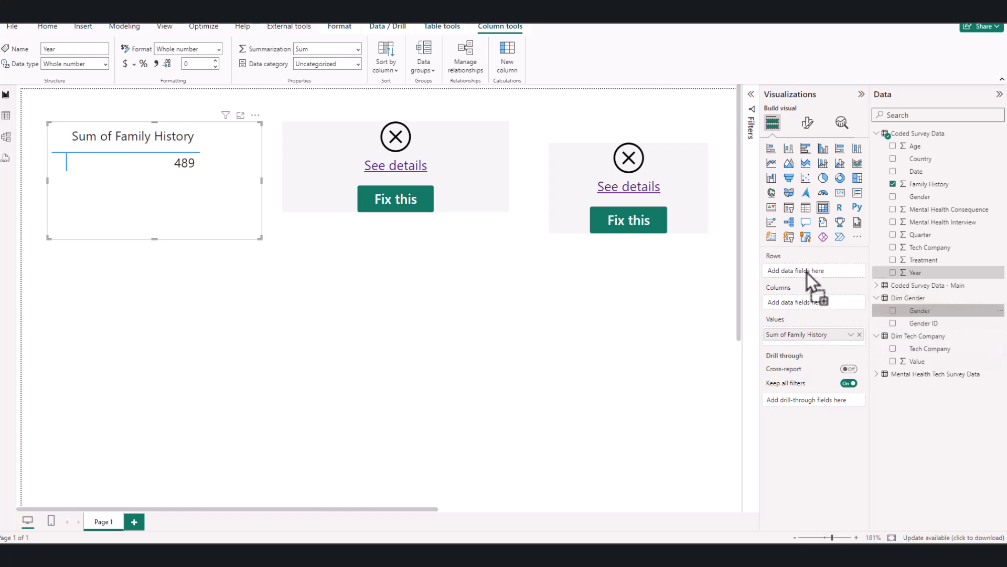
left_click_drag(260, 238, 289, 325)
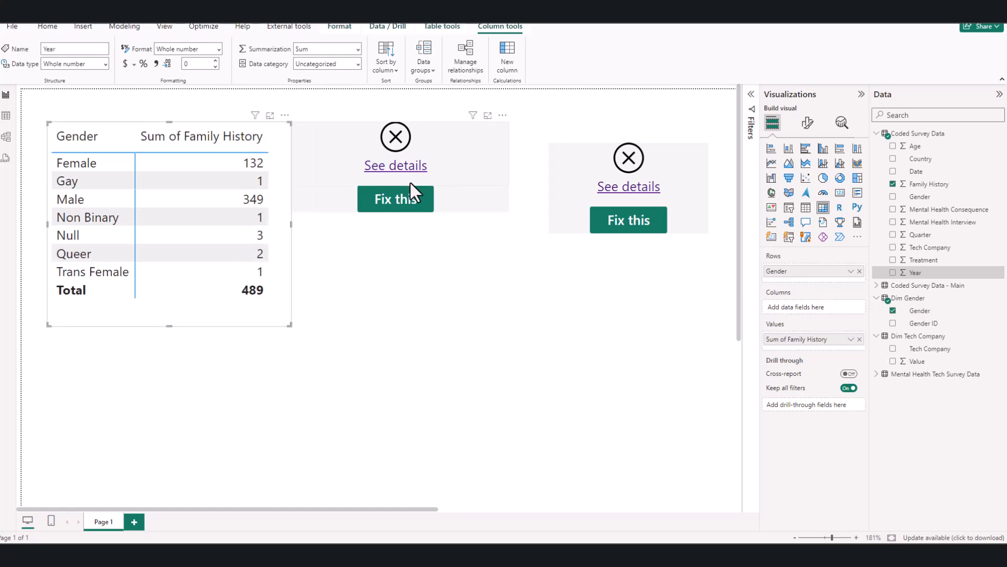
left_click_drag(410, 183, 478, 208)
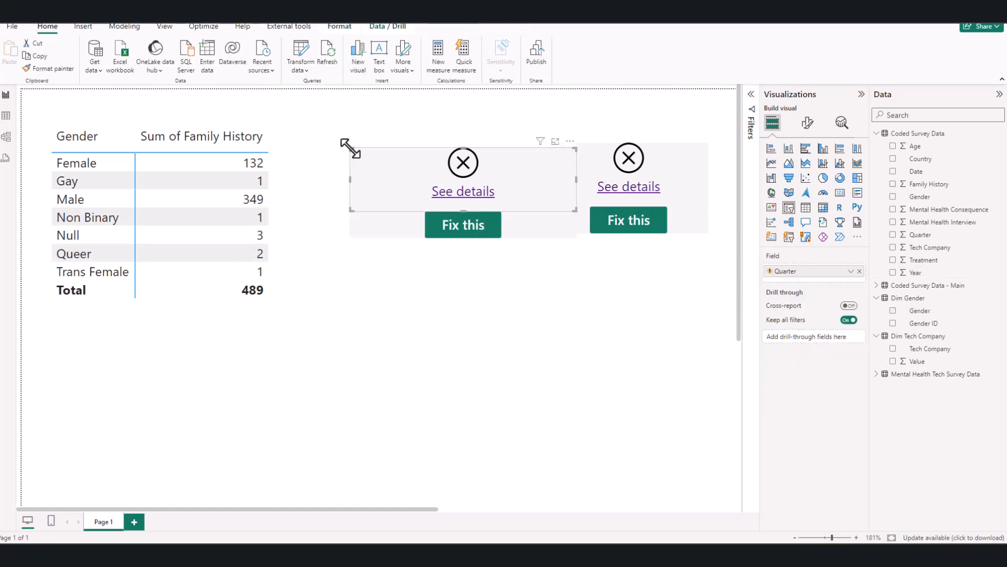
left_click(278, 306)
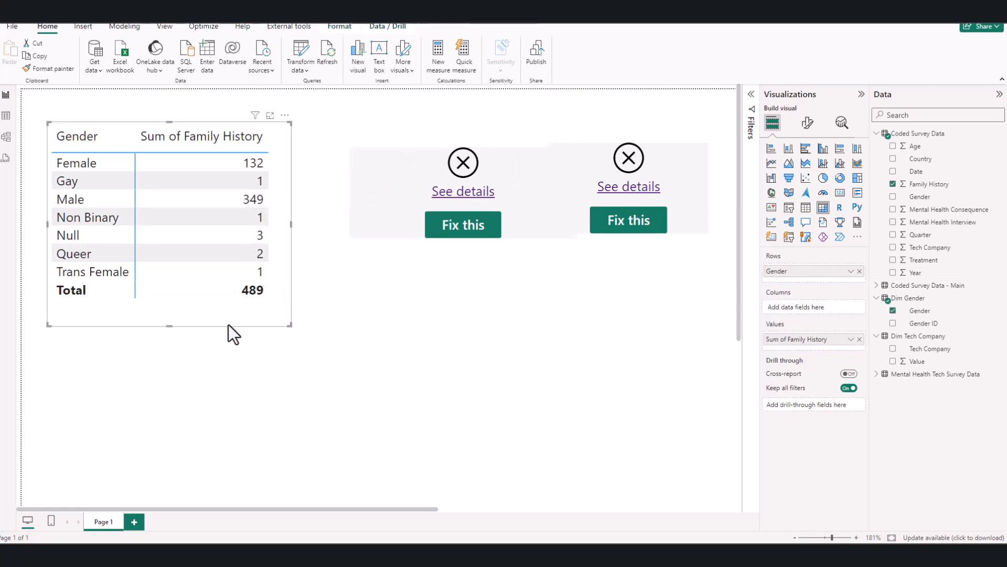
left_click_drag(163, 326, 164, 313)
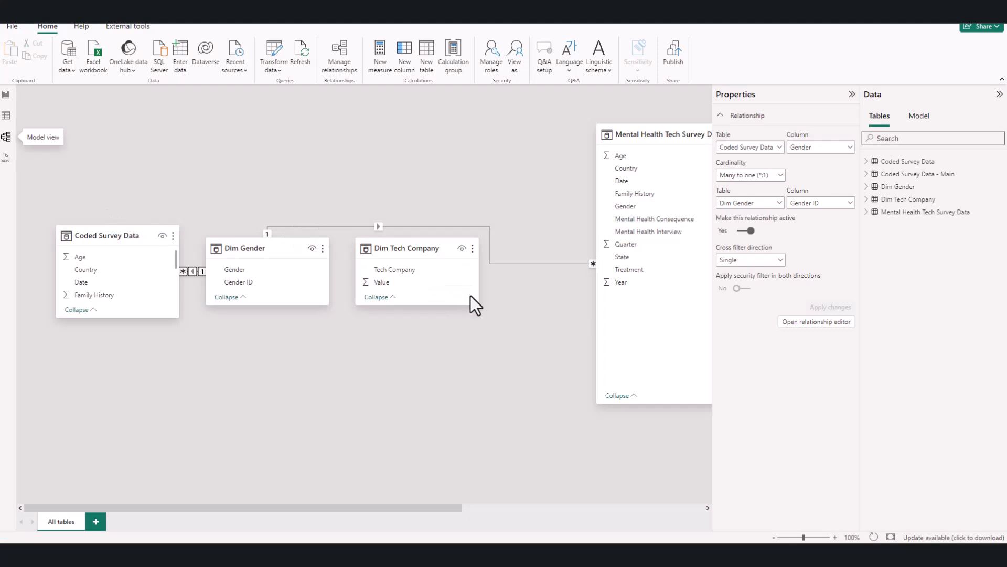
Spread out the Coded Survey Data, Dim Gender, Dim Tech Company and Mental Health Tech Survey Data tables in the model diagram
left_click_drag(141, 231, 166, 169)
left_click_drag(247, 250, 155, 368)
left_click_drag(395, 251, 274, 196)
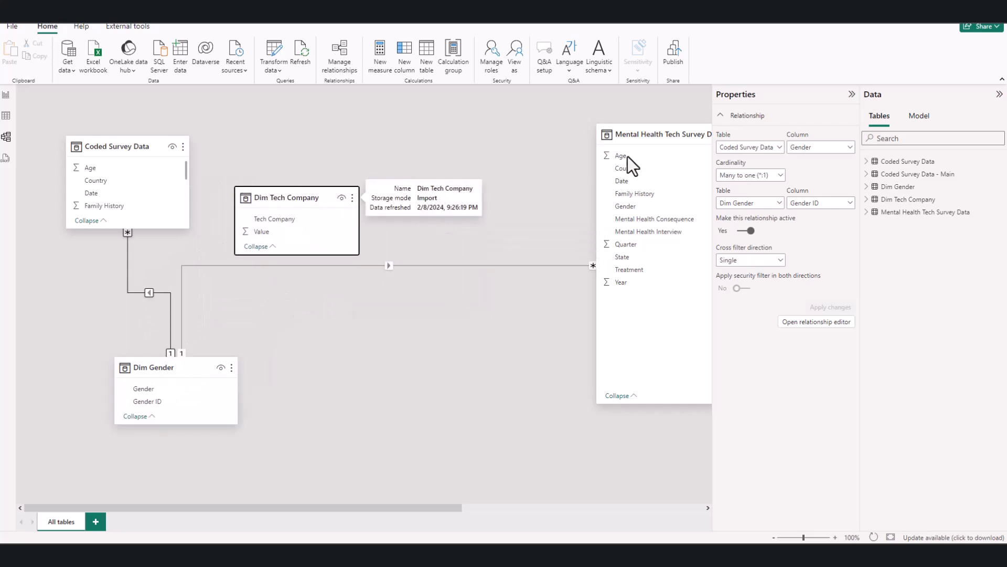
mouse_move(640, 134)
left_mouse_down()
mouse_move(459, 193)
mouse_move(426, 193)
mouse_move(446, 162)
left_mouse_up()
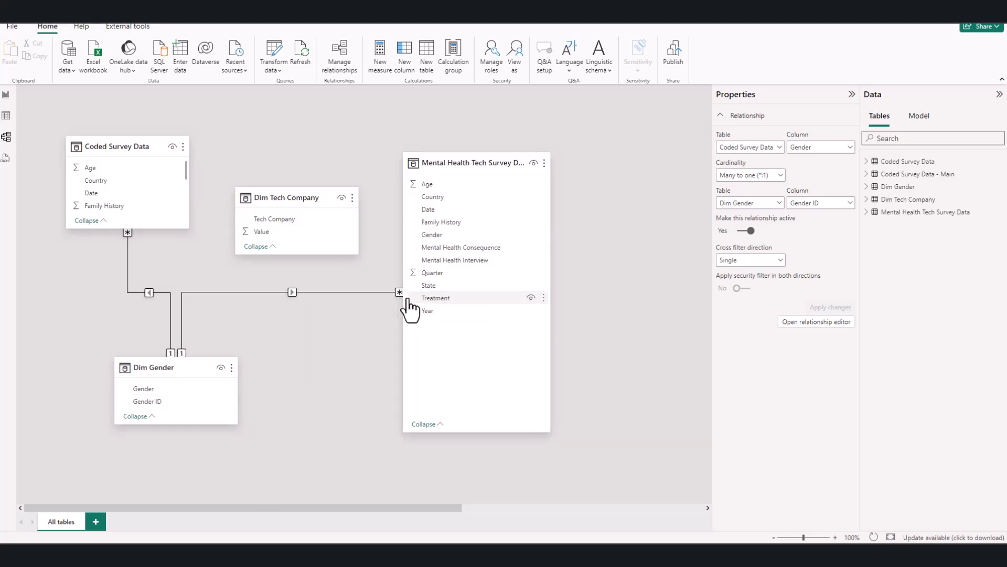
Delete the relationship between Dim Gender and Mental Health Tech Survey Data, then collapse that survey table and set it aside
key("Delete")
left_click(558, 299)
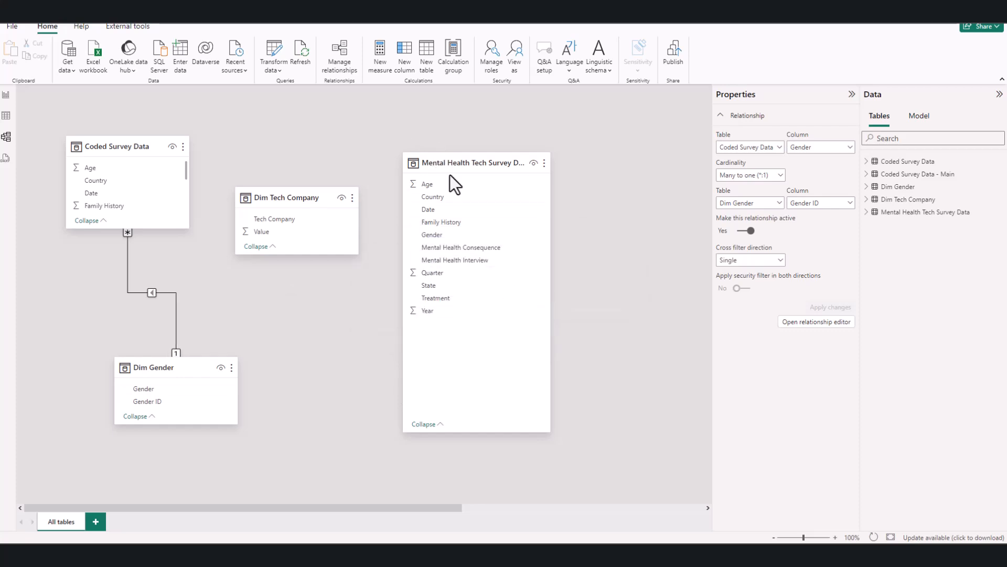
left_click(426, 424)
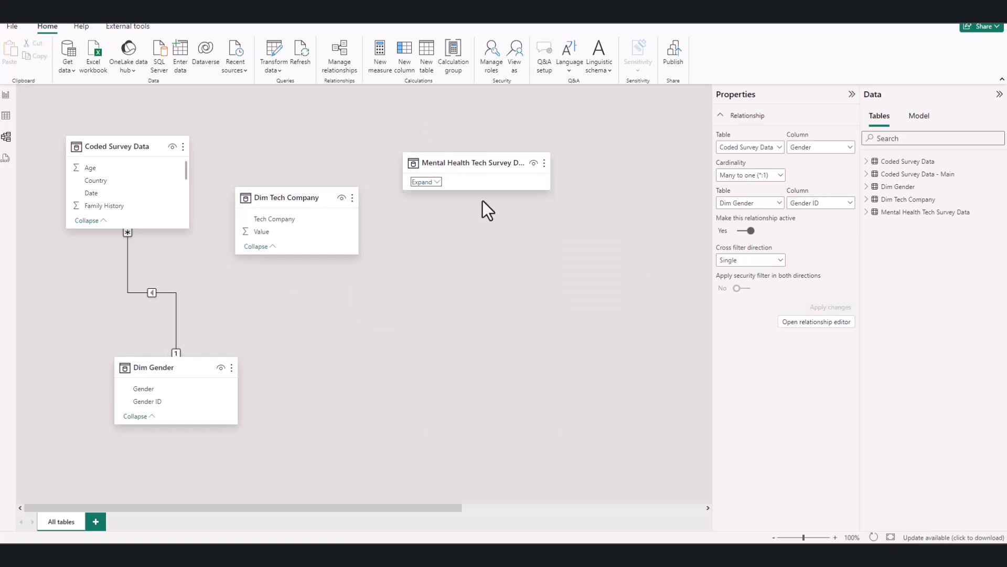
mouse_move(480, 163)
left_mouse_down()
mouse_move(471, 102)
mouse_move(637, 107)
left_mouse_up()
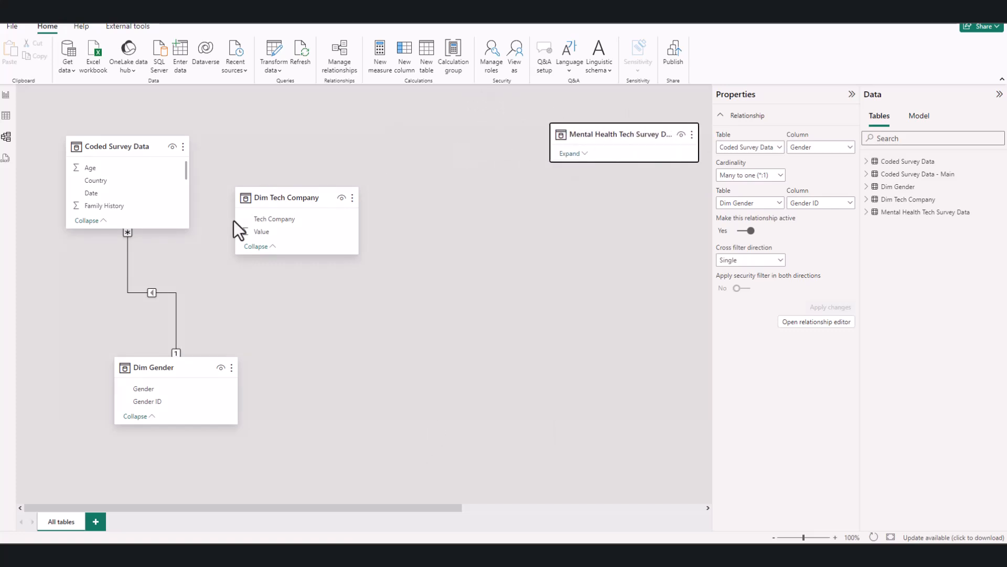
Move Dim Gender and Dim Tech Company away from Coded Survey Data, and lengthen the Coded Survey Data card to show all its fields
left_click(278, 197)
left_click_drag(193, 362, 352, 306)
left_click_drag(283, 194, 383, 180)
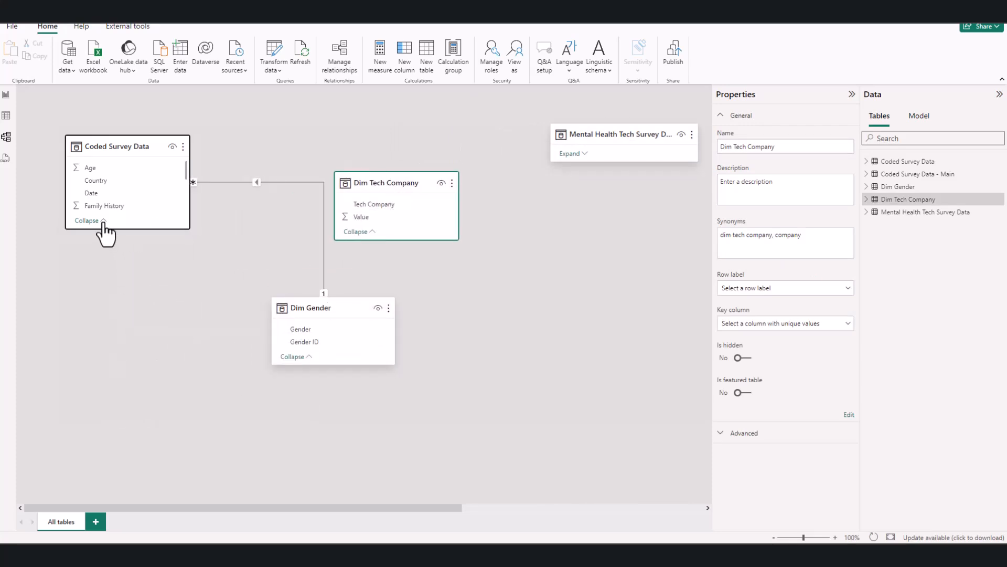
left_click_drag(117, 226, 117, 319)
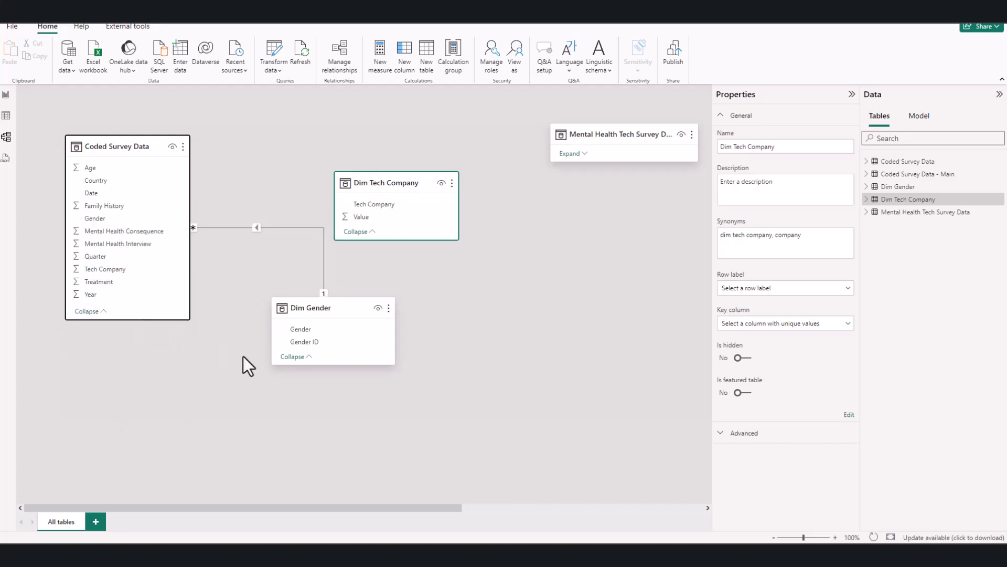
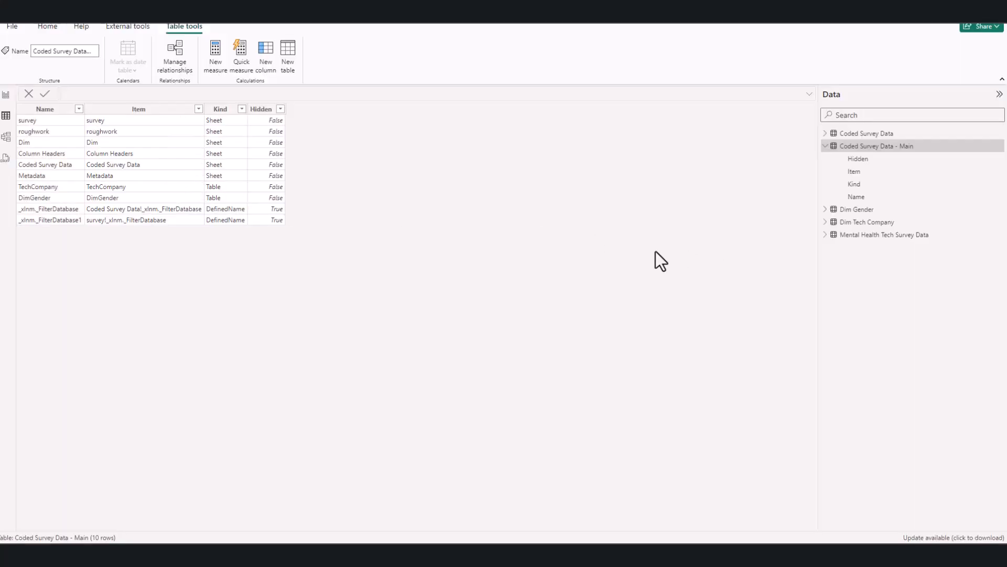
Compare the Gender matrix in the report with the Gender and Gender ID values stored in the Dim Gender table
left_click(7, 100)
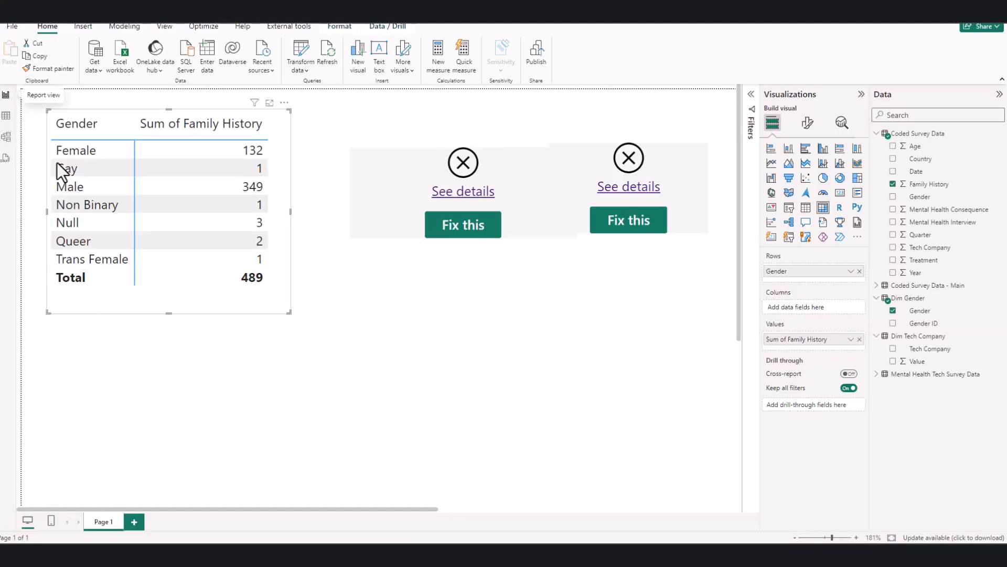
left_click(928, 326)
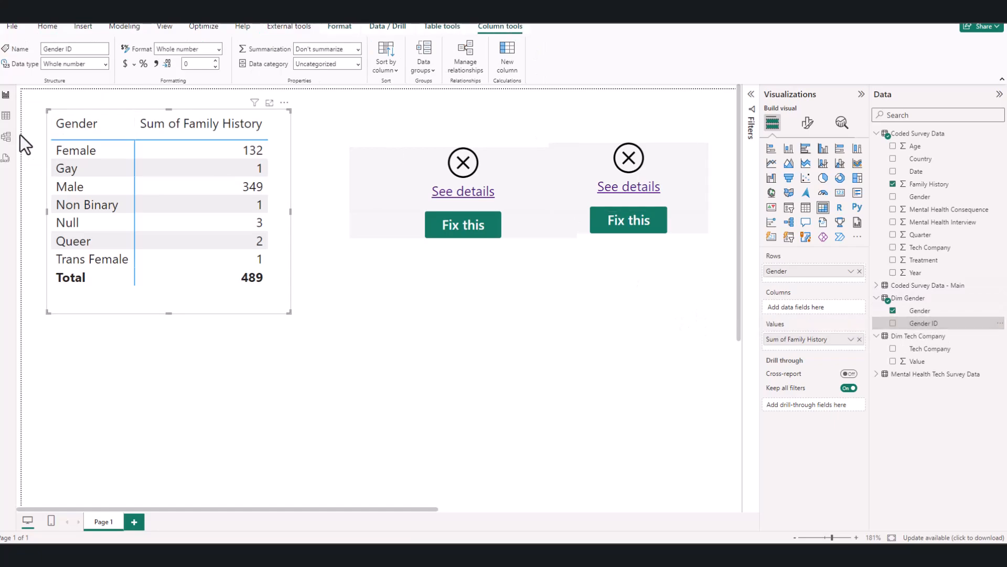
left_click(8, 116)
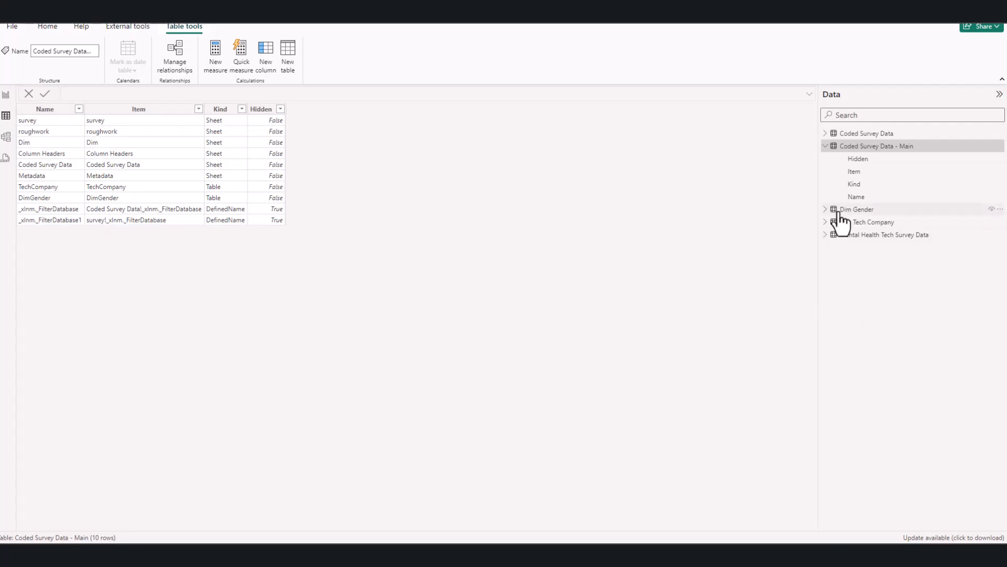
left_click(855, 209)
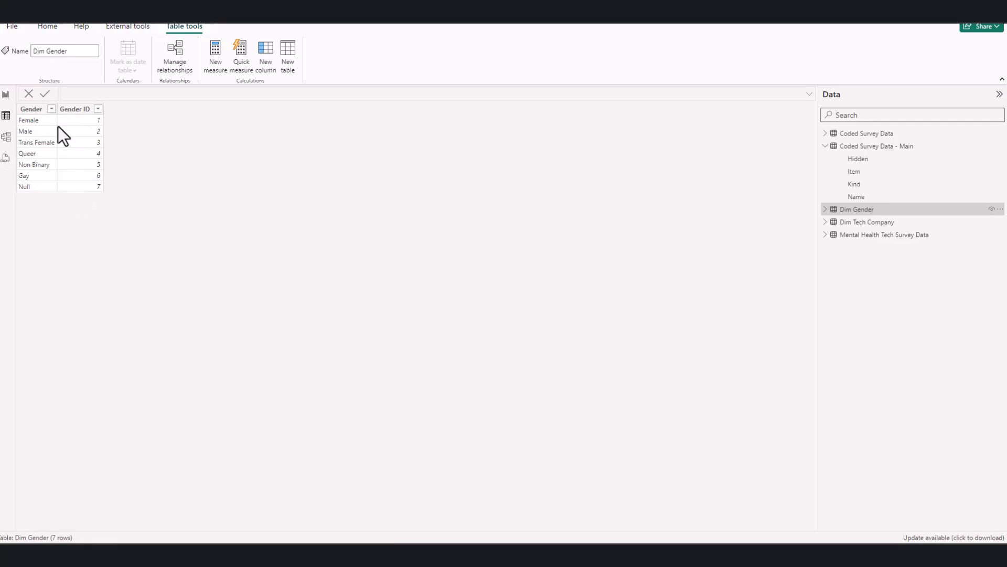
left_click(9, 95)
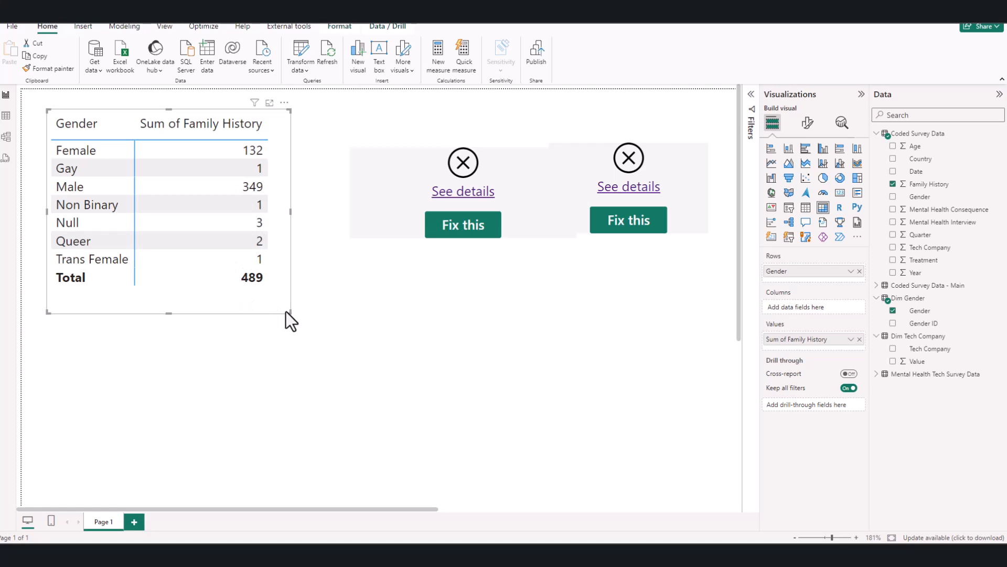
mouse_move(286, 311)
left_mouse_down()
mouse_move(296, 312)
mouse_move(299, 299)
mouse_move(292, 328)
left_mouse_up()
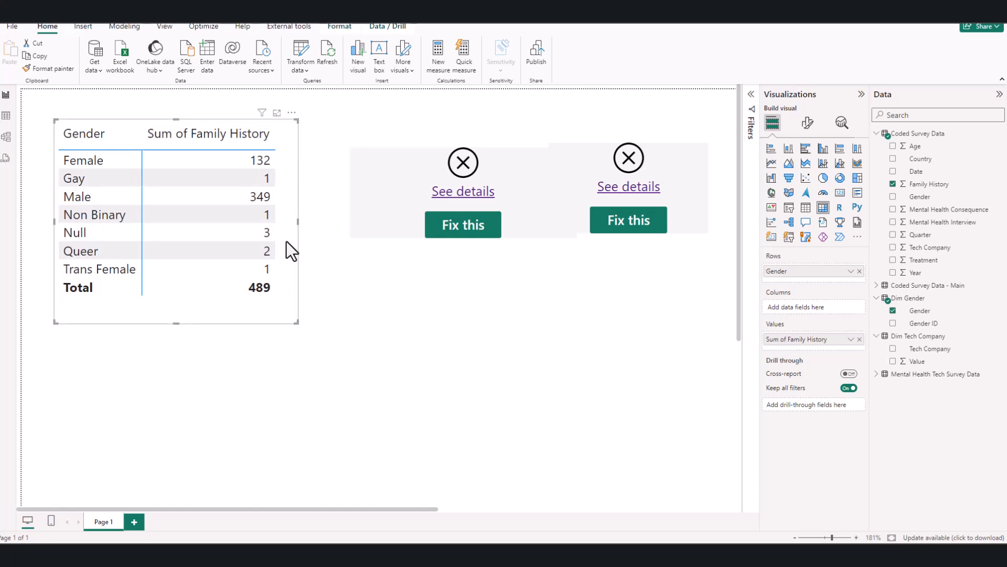
Reposition the Dim Tech Company and Dim Gender cards in the model diagram, and lengthen the Dim Tech Company card slightly
left_click(7, 137)
left_click_drag(365, 183, 386, 131)
left_click_drag(311, 314, 266, 324)
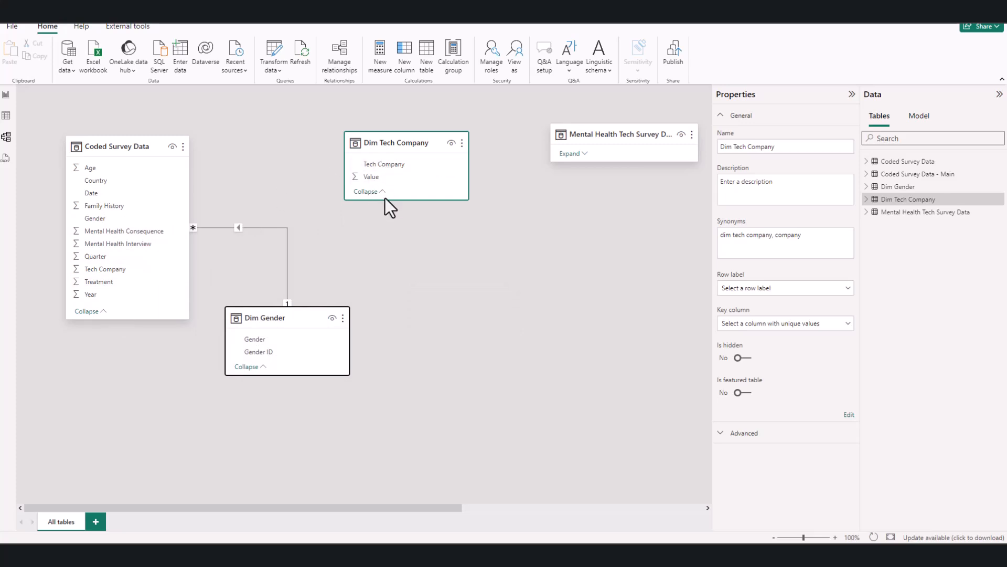
mouse_move(386, 200)
left_mouse_down()
mouse_move(376, 243)
mouse_move(386, 213)
left_mouse_up()
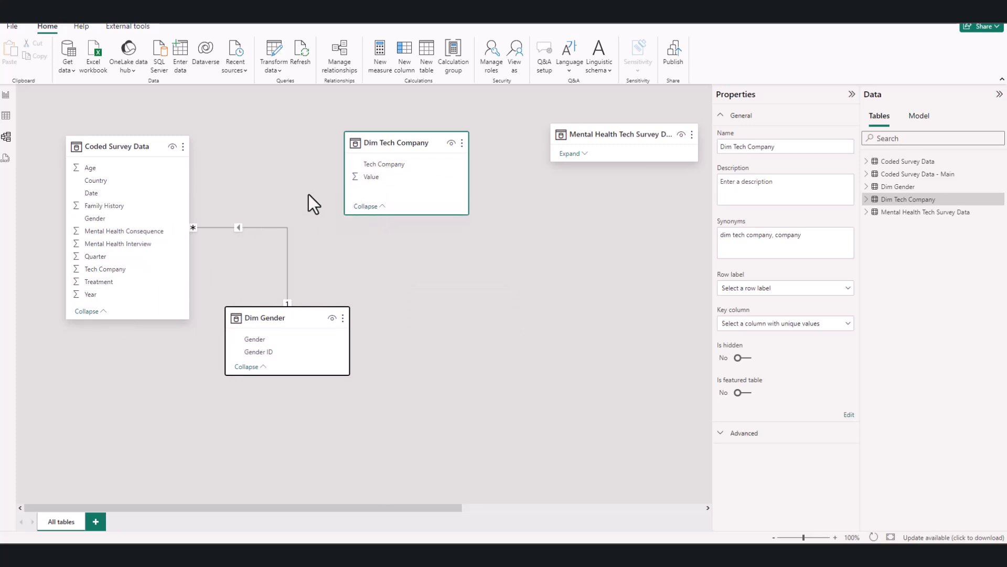
Create a relationship from Value in Dim Tech Company to Tech Company in Coded Survey Data
left_click(105, 270)
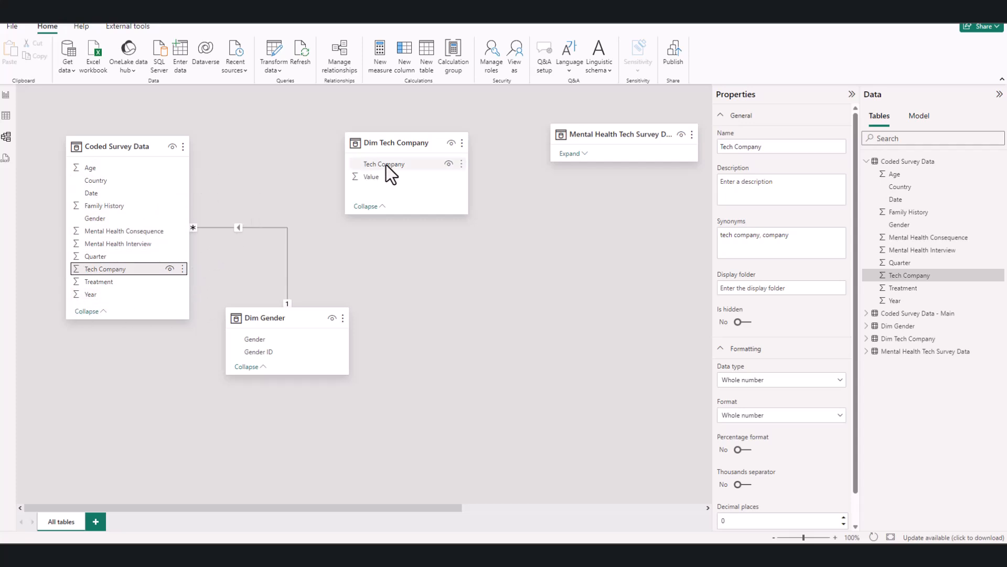
left_click_drag(373, 178, 288, 175)
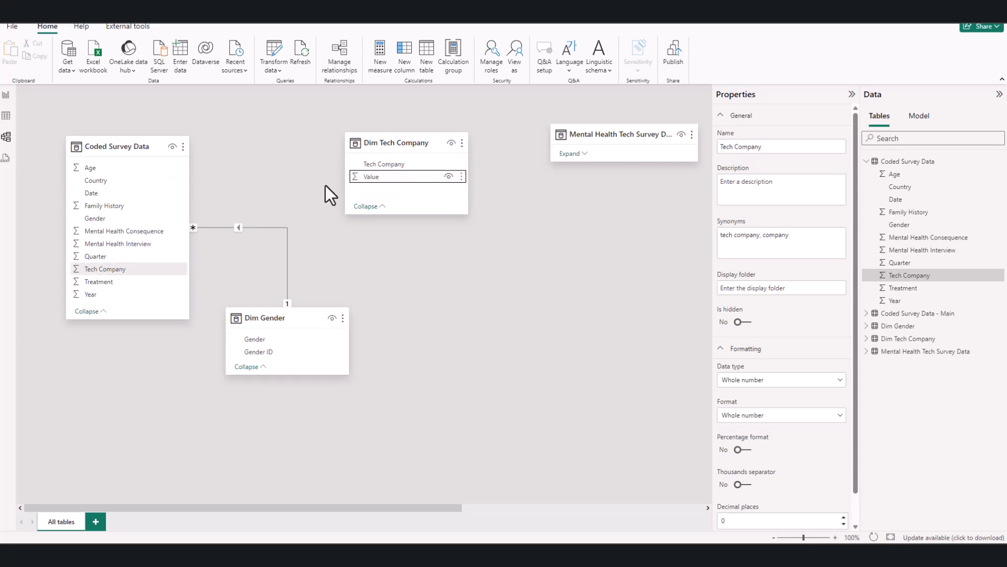
left_click_drag(372, 178, 130, 274)
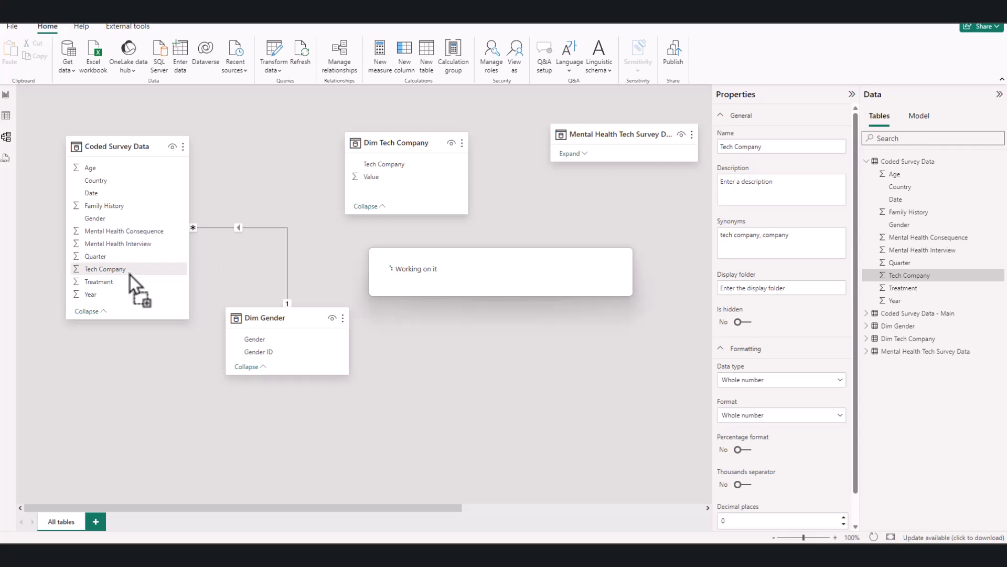
Place Dim Tech Company and Dim Gender beside Coded Survey Data so that both relationship lines are clearly separated
left_click_drag(399, 142, 280, 134)
left_click_drag(273, 311, 252, 328)
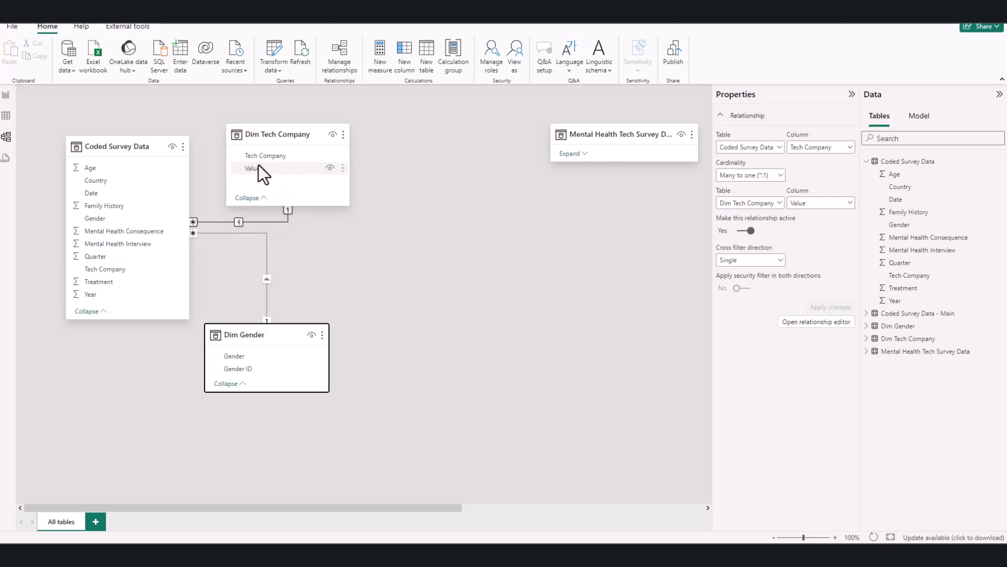
left_click_drag(306, 133, 403, 135)
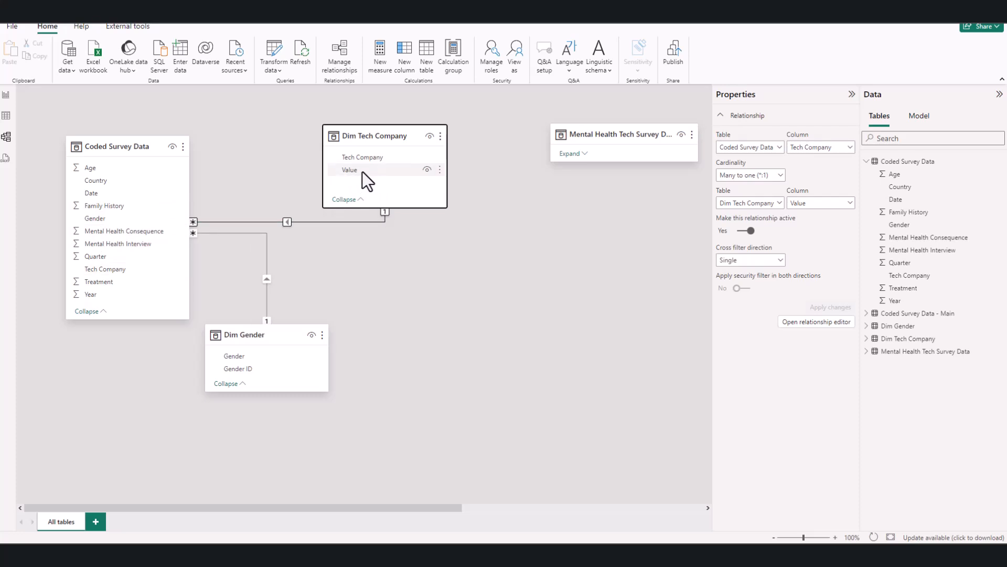
Examine the properties and stored values of Dim Tech Company's Tech Company and Value columns, and return to the model diagram
left_click(874, 340)
left_click(898, 363)
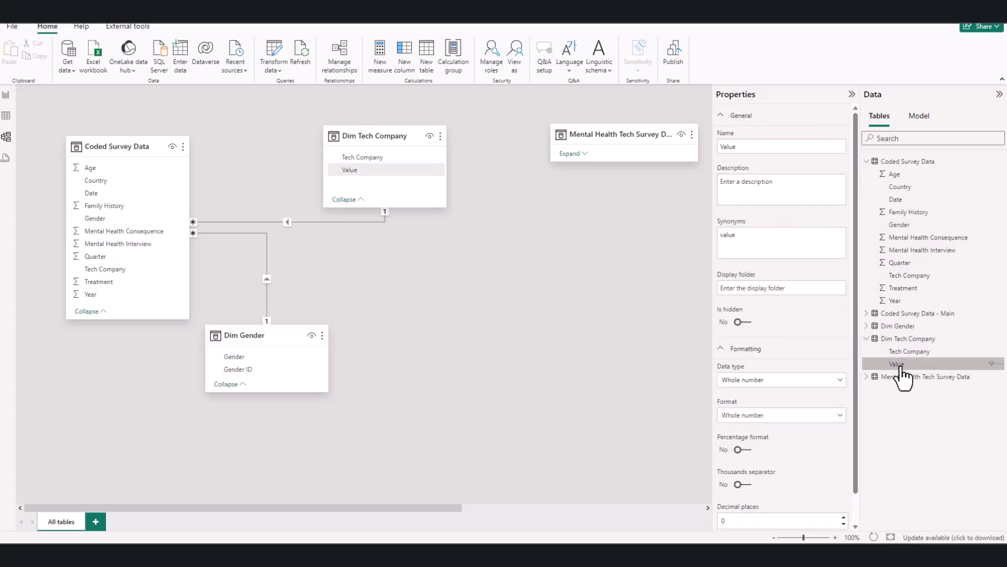
left_click(904, 351)
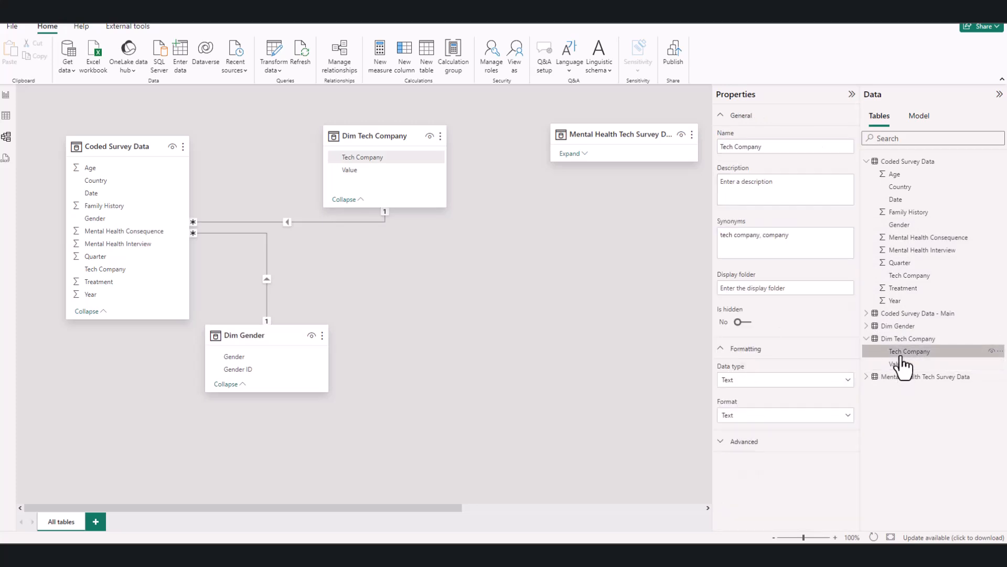
left_click(5, 116)
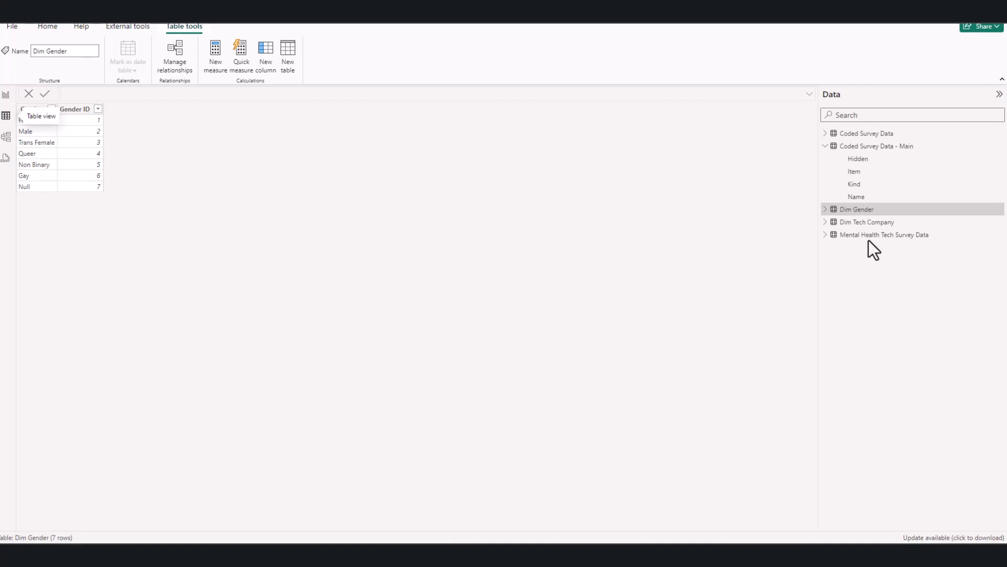
left_click(853, 222)
left_click(825, 222)
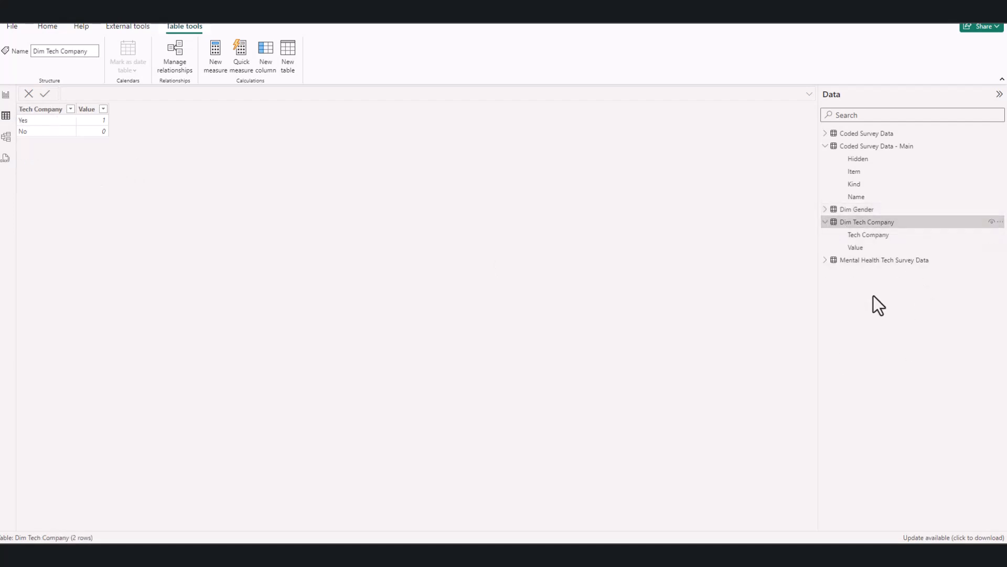
left_click(857, 246)
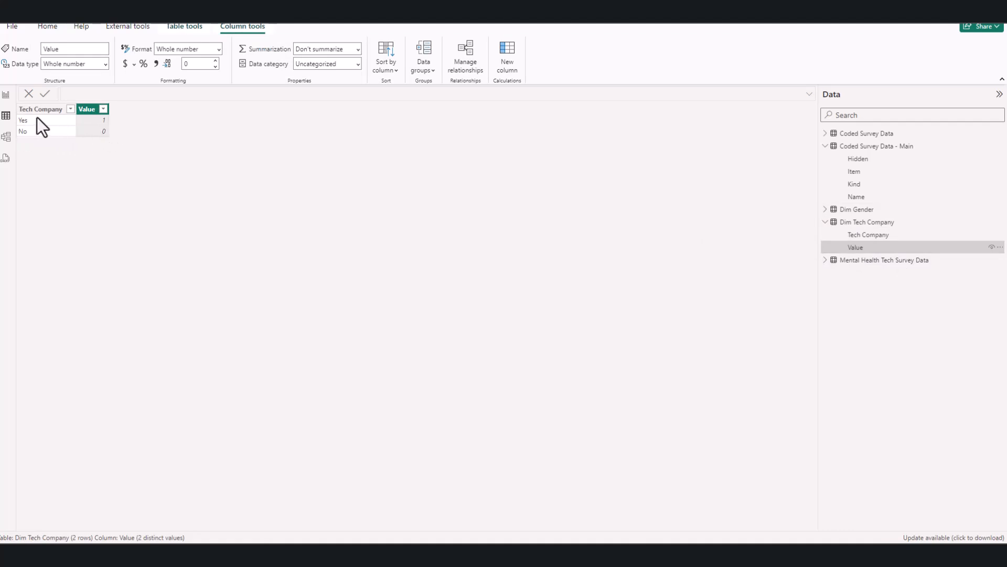
left_click(5, 138)
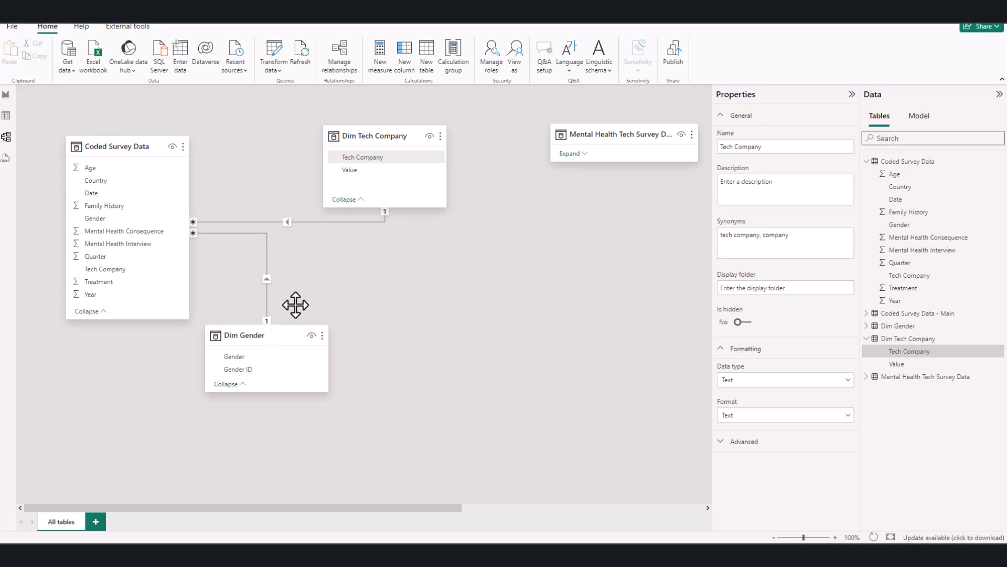
Inspect the relationship between Coded Survey Data and Dim Tech Company, and move the Dim Gender card closer to Dim Tech Company
left_click(390, 215)
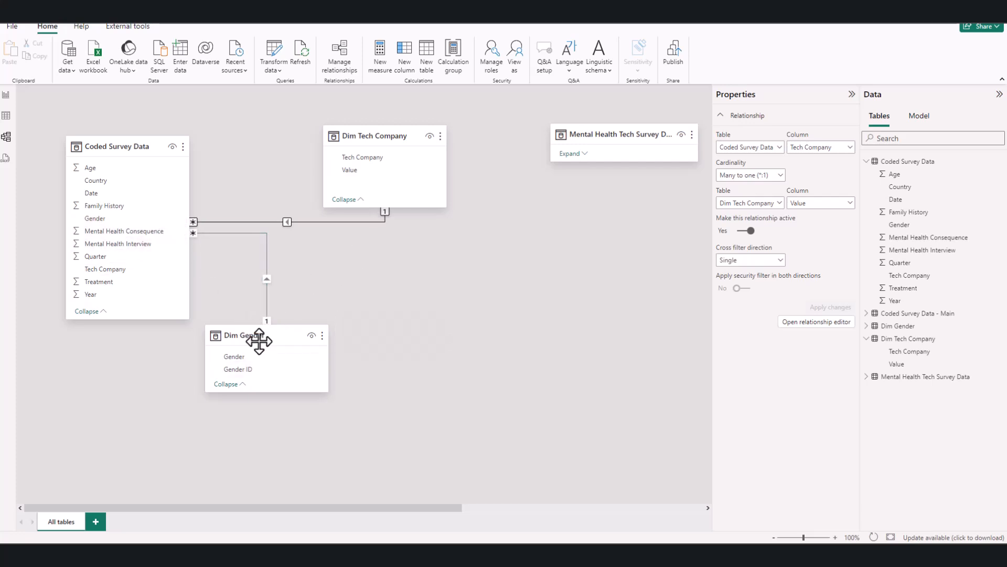
left_click_drag(258, 340, 316, 311)
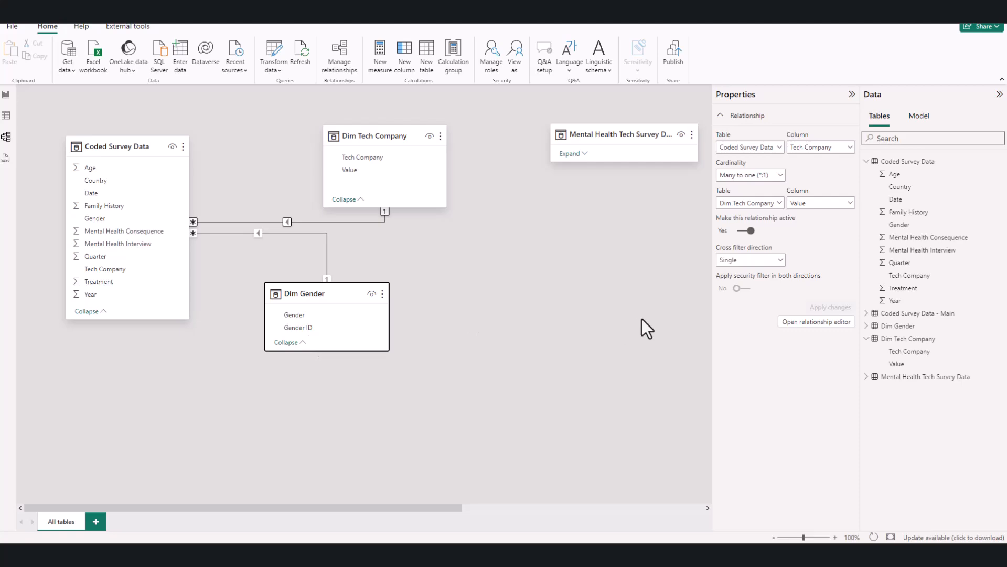
Examine how the Gender values in the Dim Gender table pair with their Gender ID codes
left_click(6, 115)
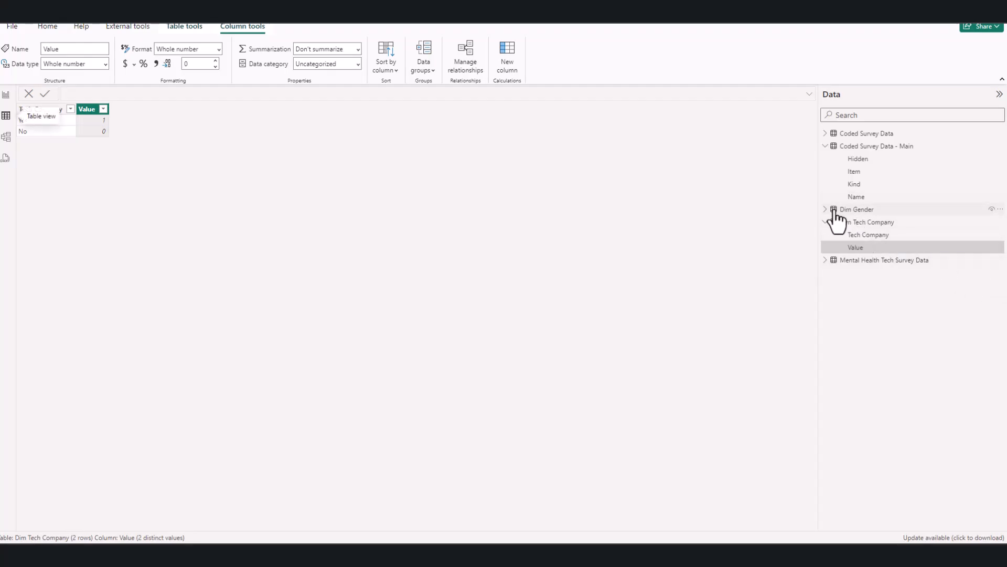
left_click(825, 208)
left_click(859, 222)
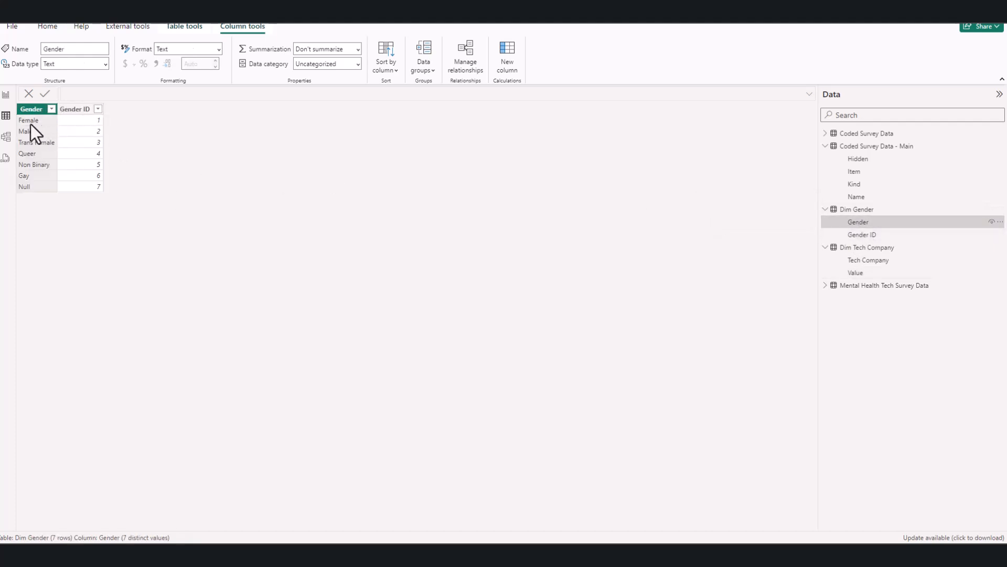
left_click(92, 121)
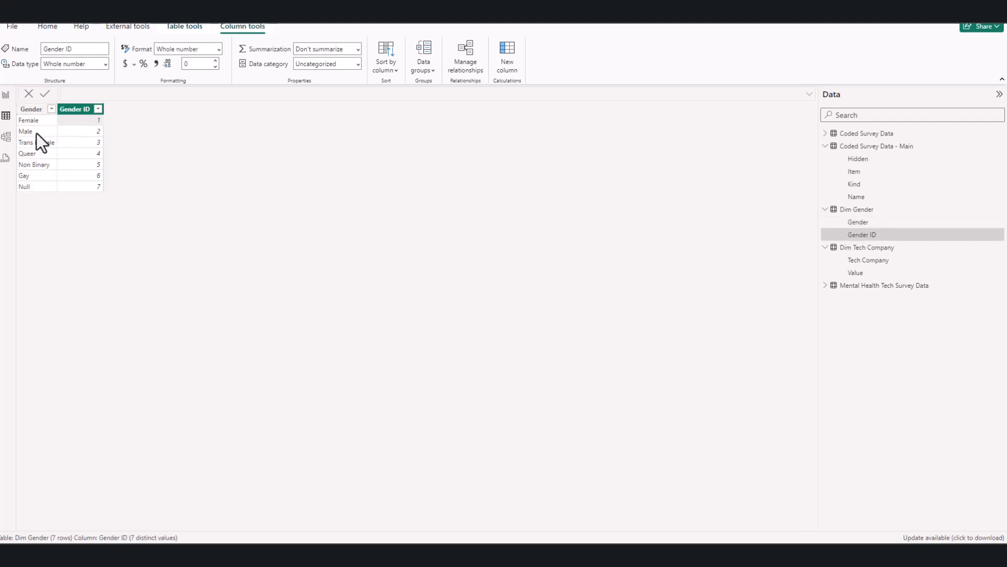
left_click(32, 133)
left_click(86, 132)
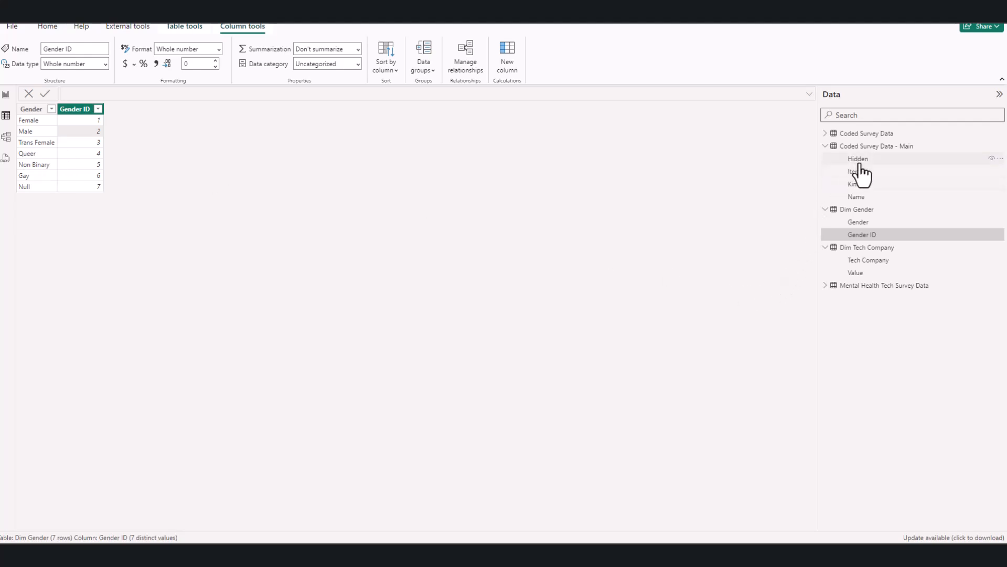
Filter the Gender column of Coded Survey Data to 2 and compare the filtered rows with the Dim Gender table
left_click(825, 147)
left_click(830, 135)
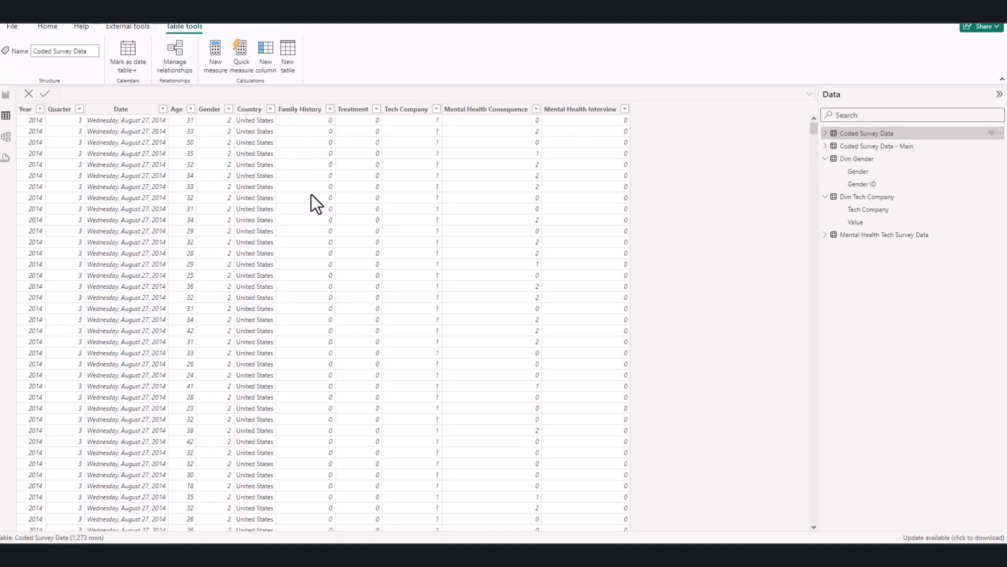
left_click(229, 109)
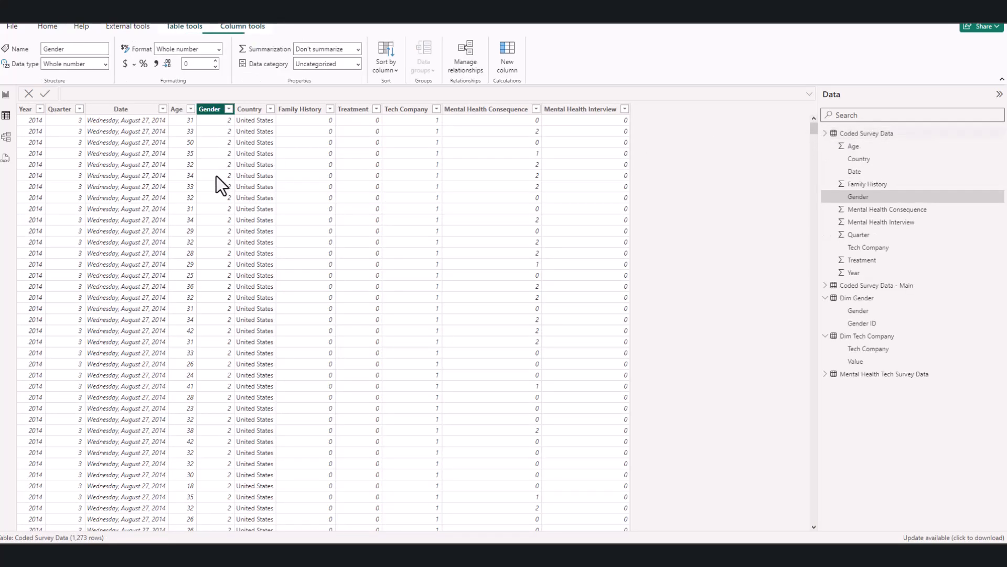
left_click(256, 217)
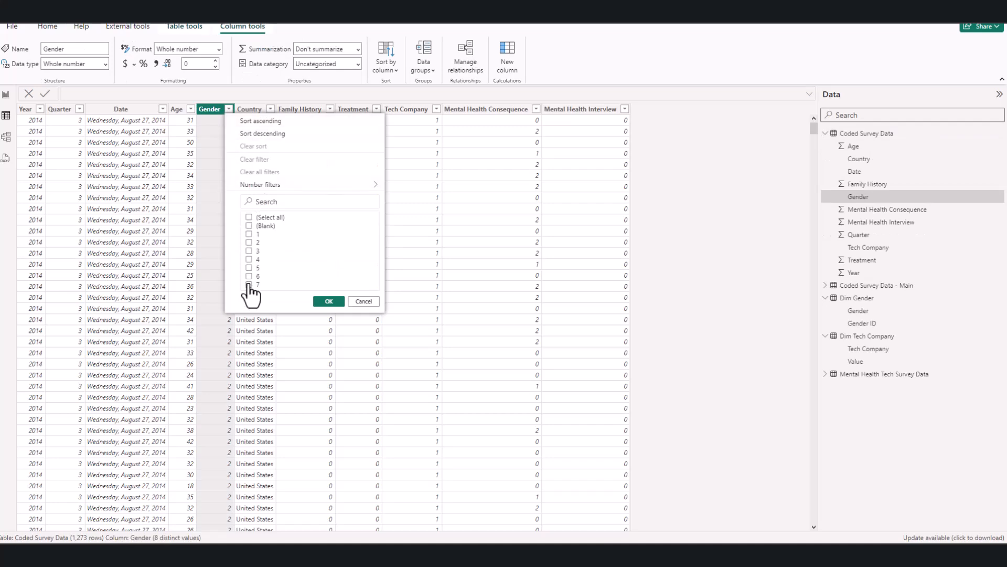
left_click(249, 243)
left_click(329, 300)
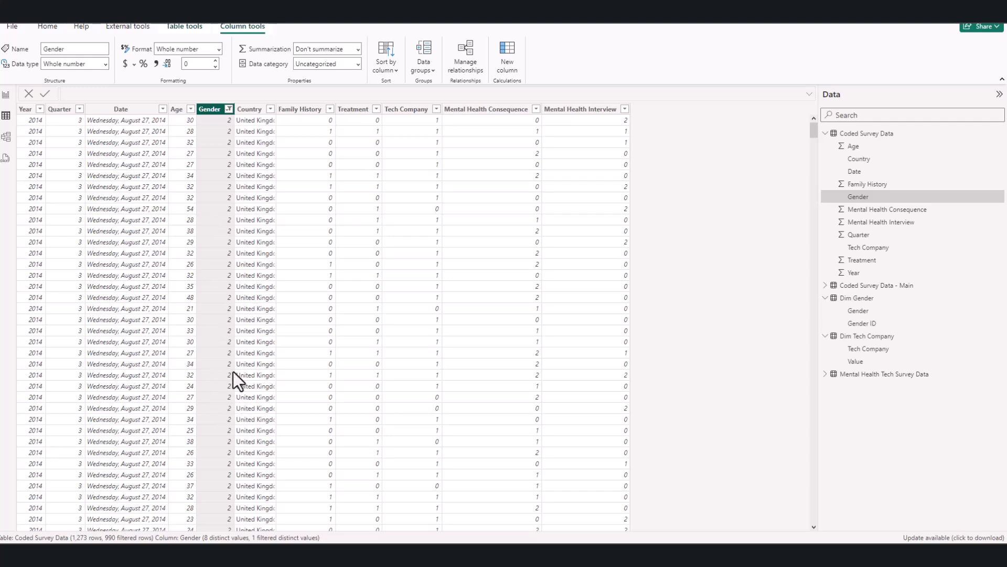
scroll(208, 219, "down", 20)
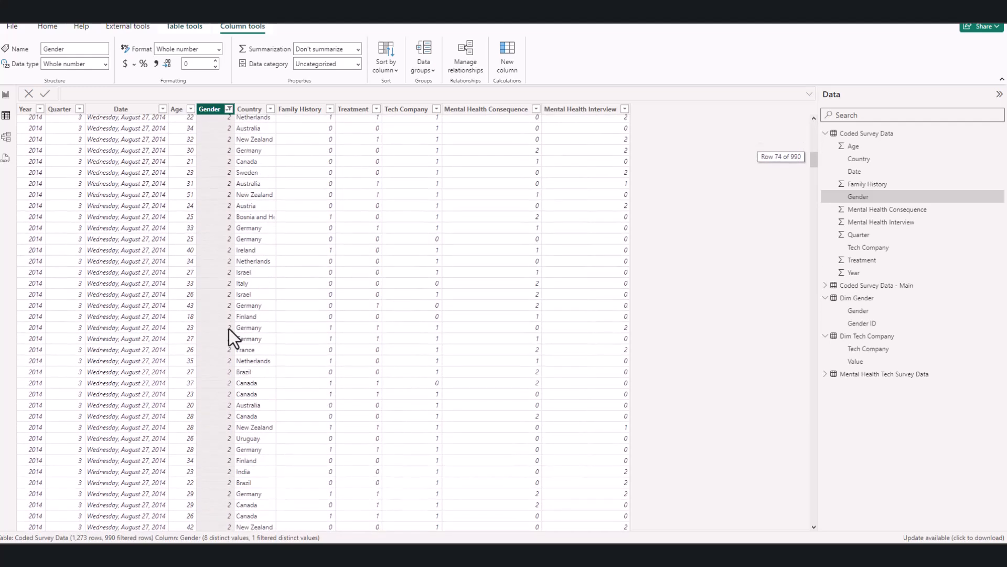
scroll(229, 334, "down", 15)
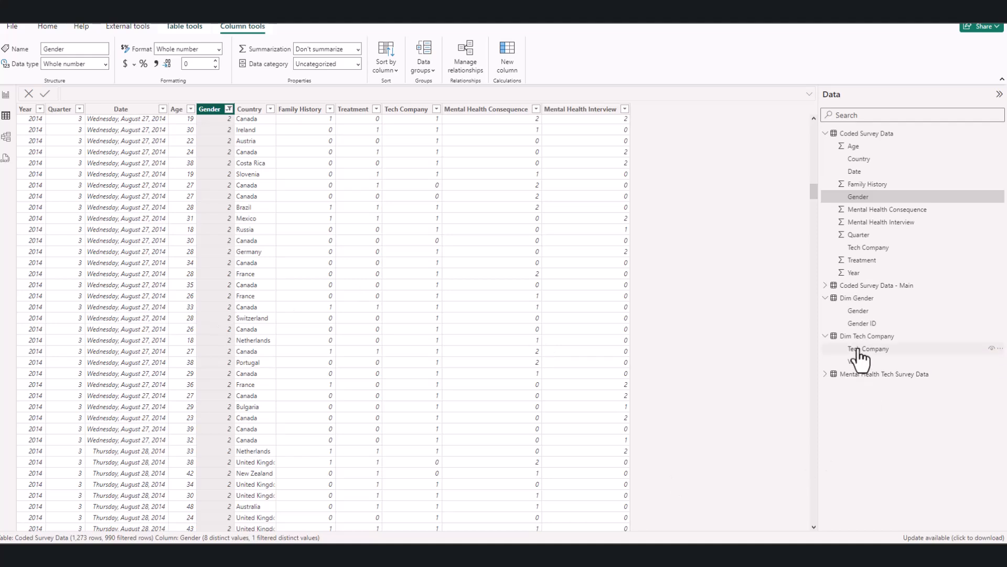
left_click(865, 312)
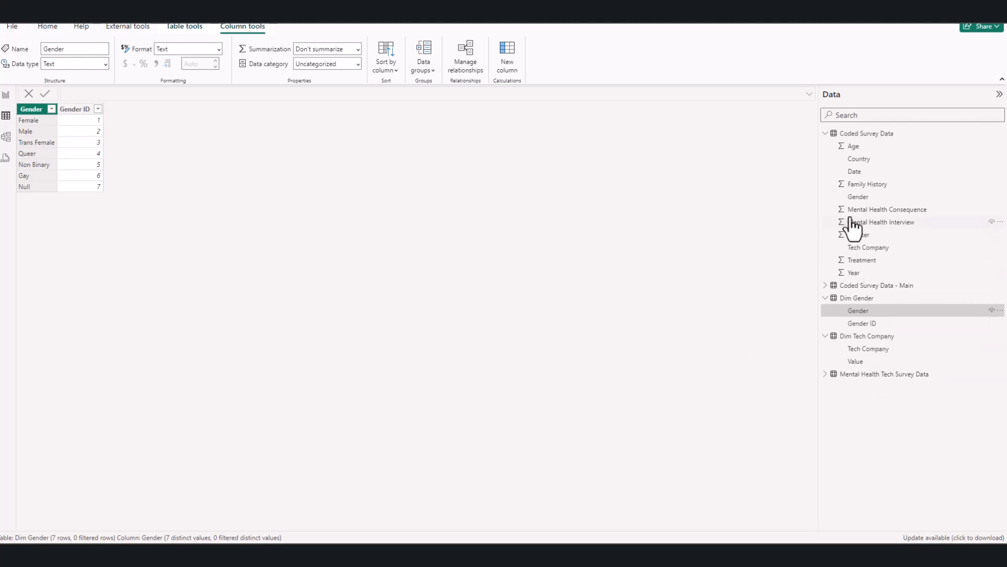
left_click(858, 198)
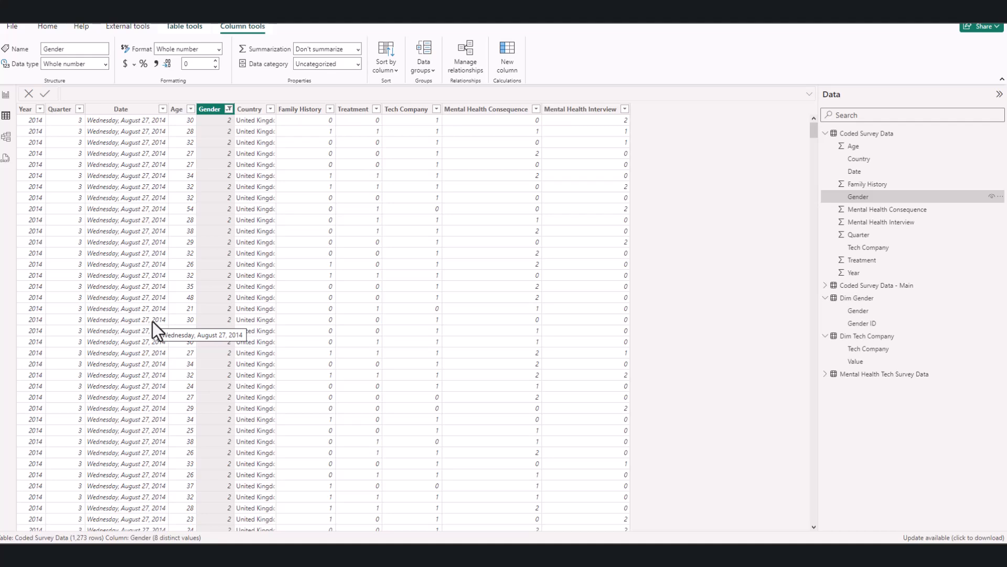
Place the Dim Gender card directly beneath Dim Tech Company in the model diagram
left_click(5, 137)
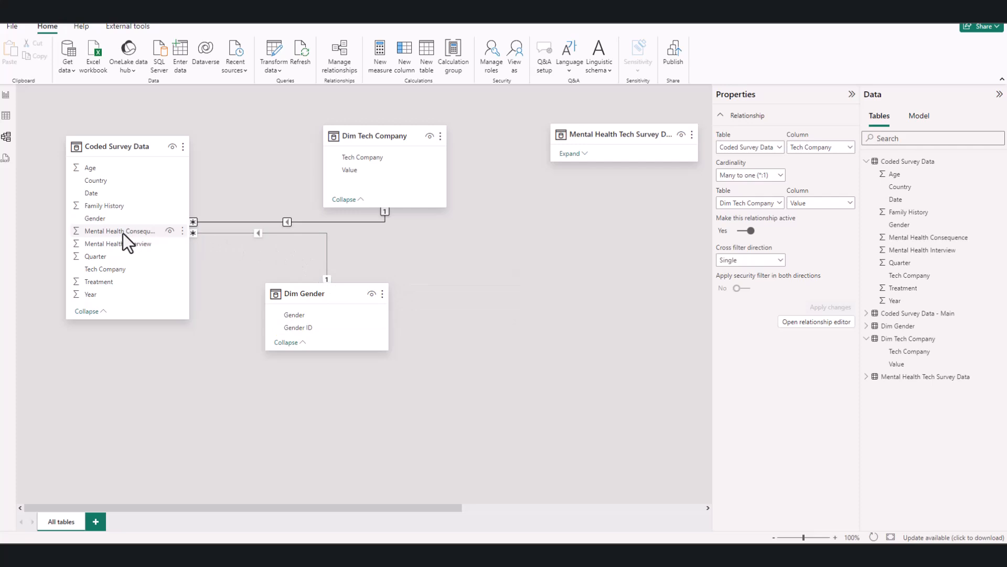
left_click_drag(286, 293, 344, 304)
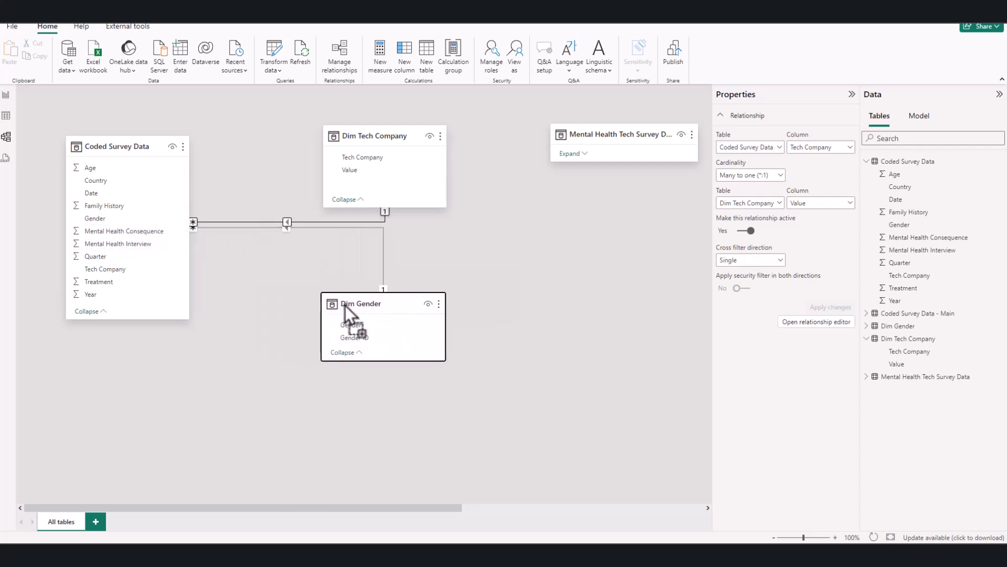
left_click(423, 223)
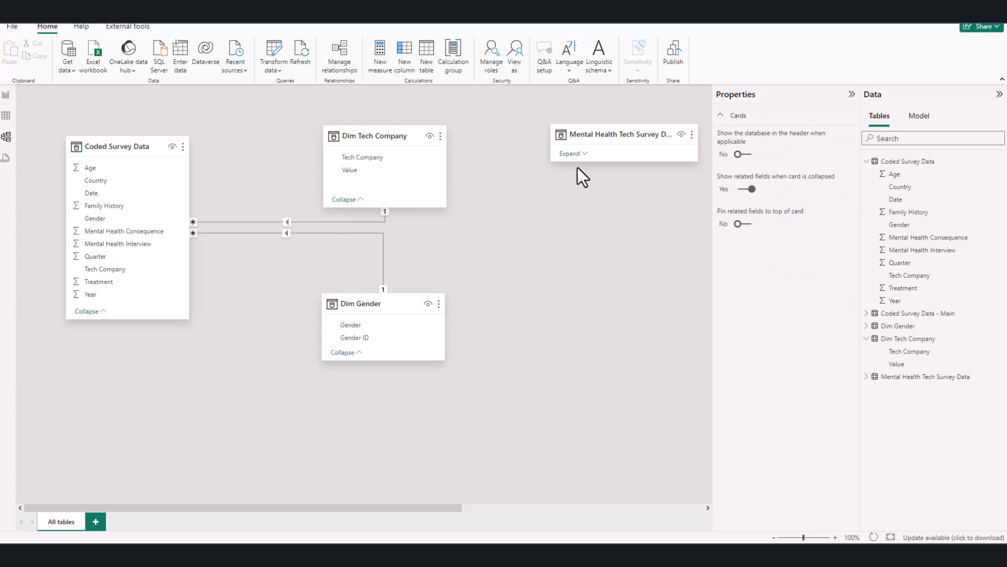
Widen the Gender matrix on the report page and add Tech Company from Dim Tech Company as its columns
left_click(6, 96)
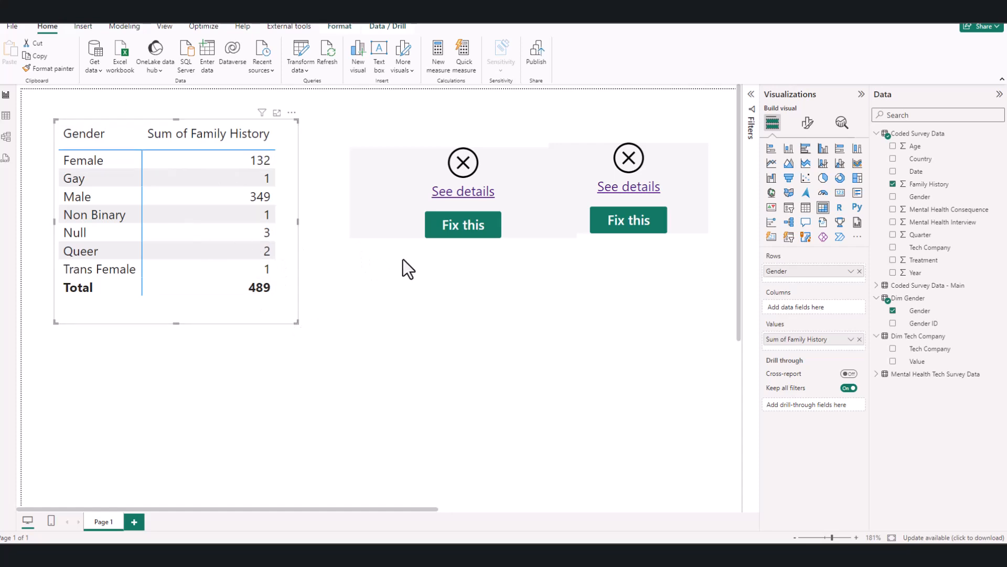
left_click(404, 182)
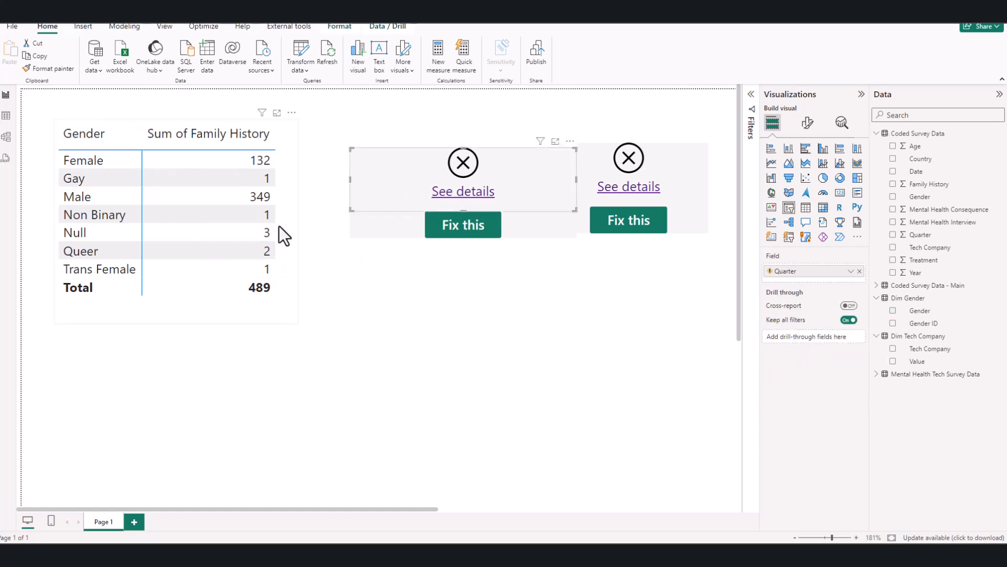
left_click(293, 310)
left_click_drag(296, 324, 336, 323)
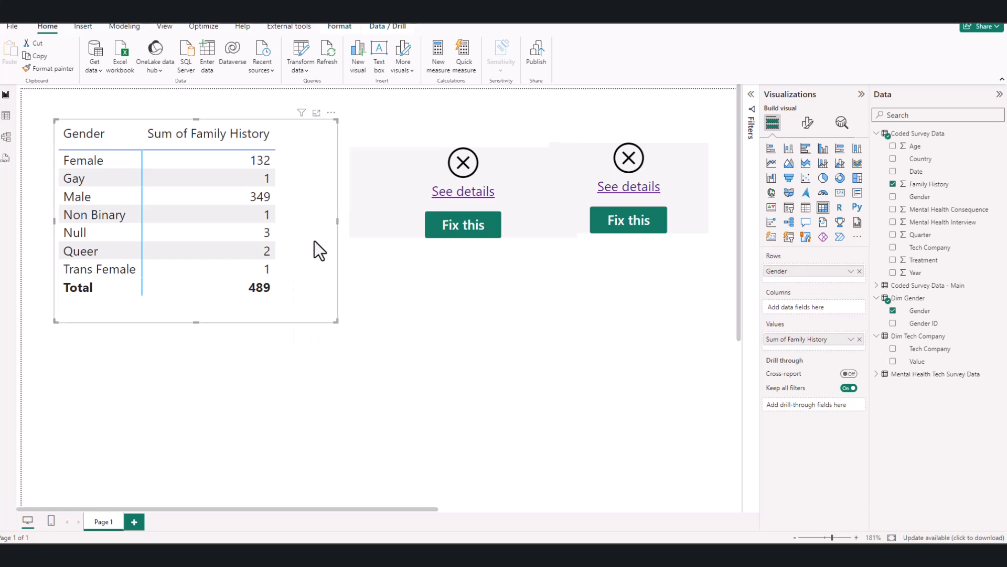
left_click(893, 349)
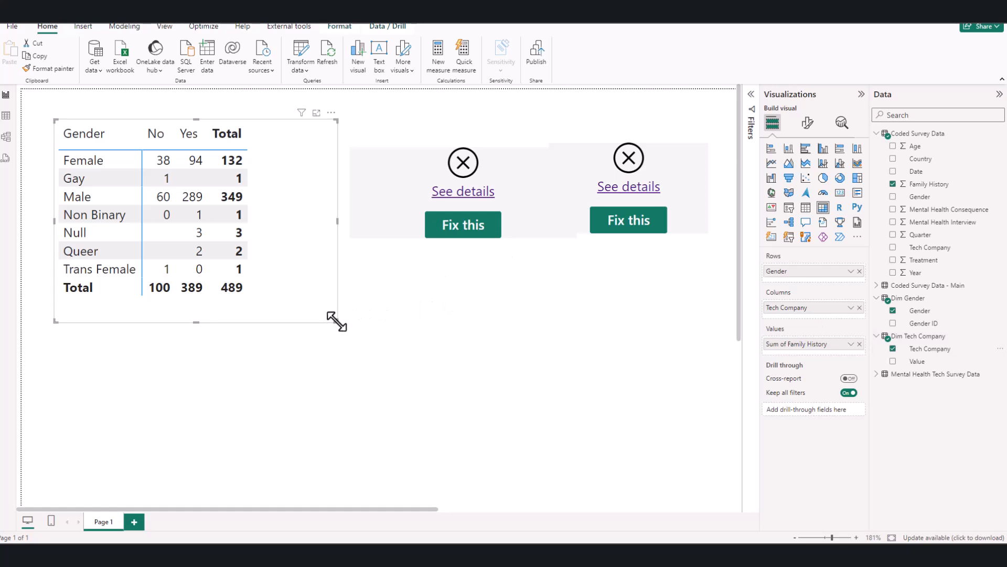
Narrow the matrix to fit around its columns and shift it slightly away from the page's edge
left_click_drag(361, 323, 414, 323)
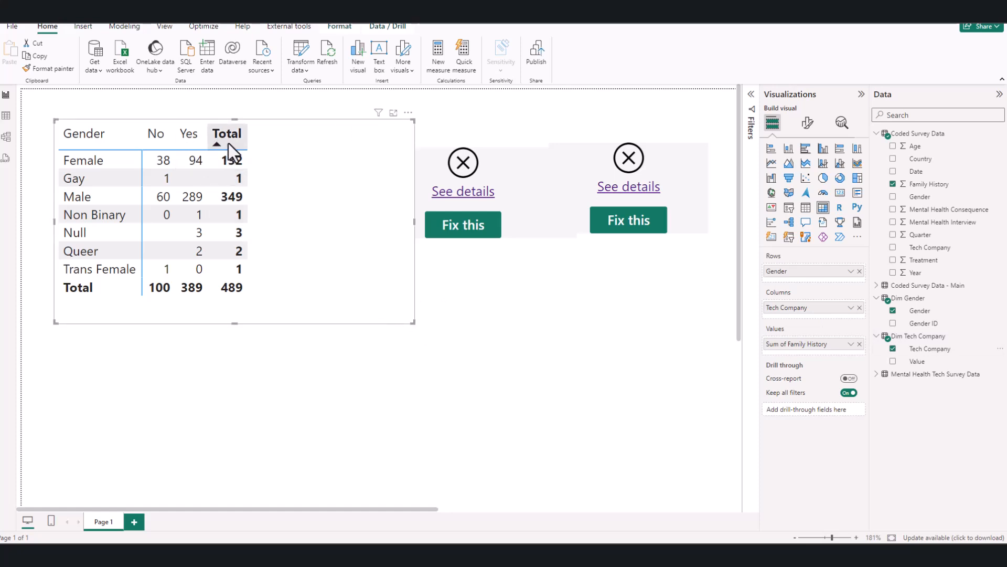
left_click_drag(415, 222, 282, 213)
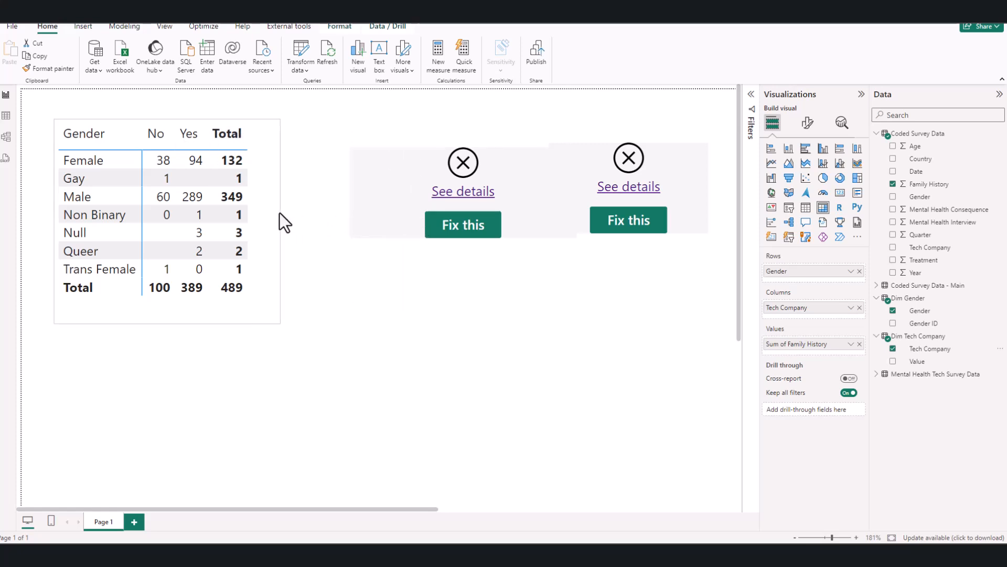
left_click_drag(266, 308, 306, 311)
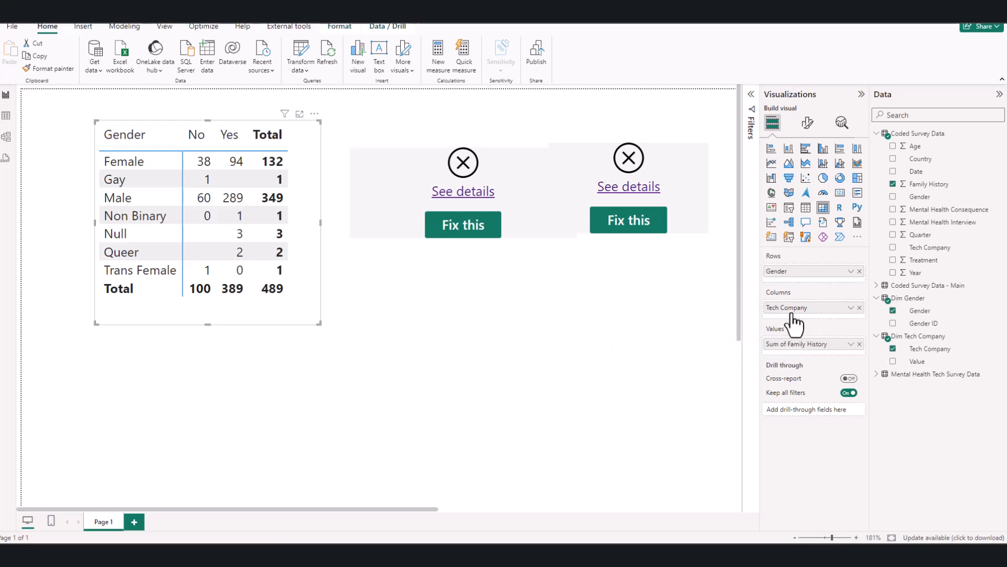
Move Tech Company from the matrix's columns to its values and enlarge the matrix to fit both value fields
left_click_drag(788, 309, 786, 340)
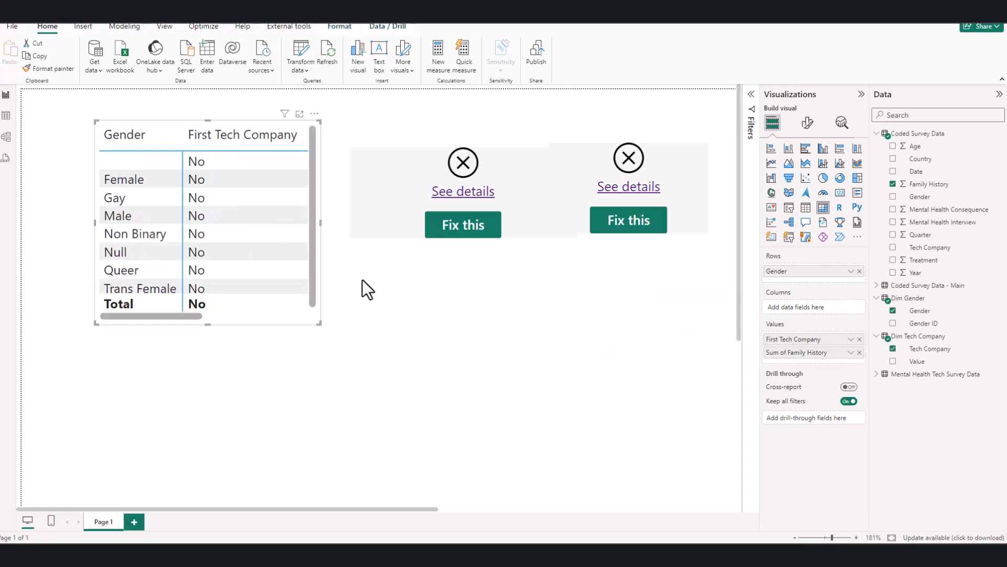
left_click_drag(317, 322, 494, 341)
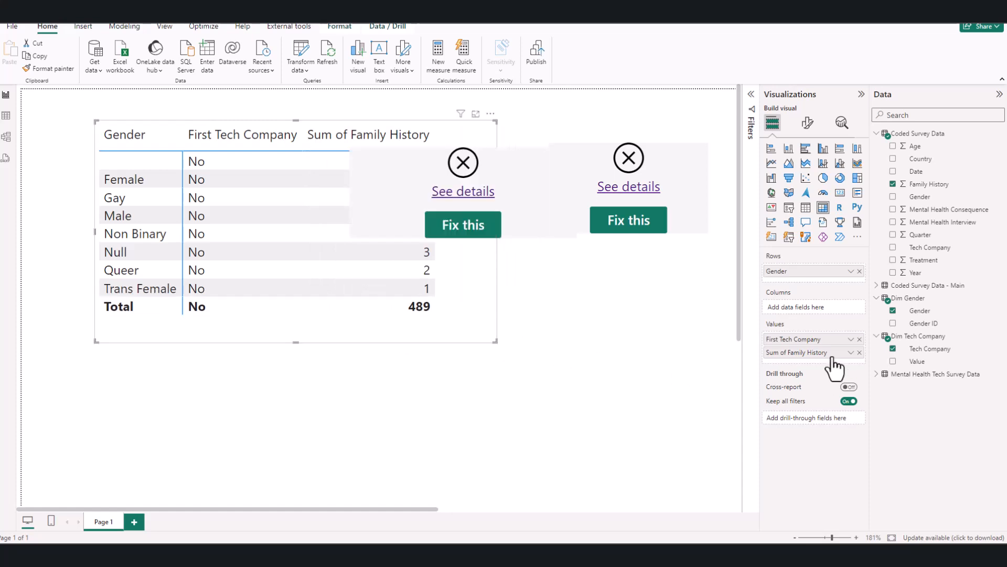
Change the matrix's Family History aggregation to Count and enlarge the matrix slightly
left_click(851, 353)
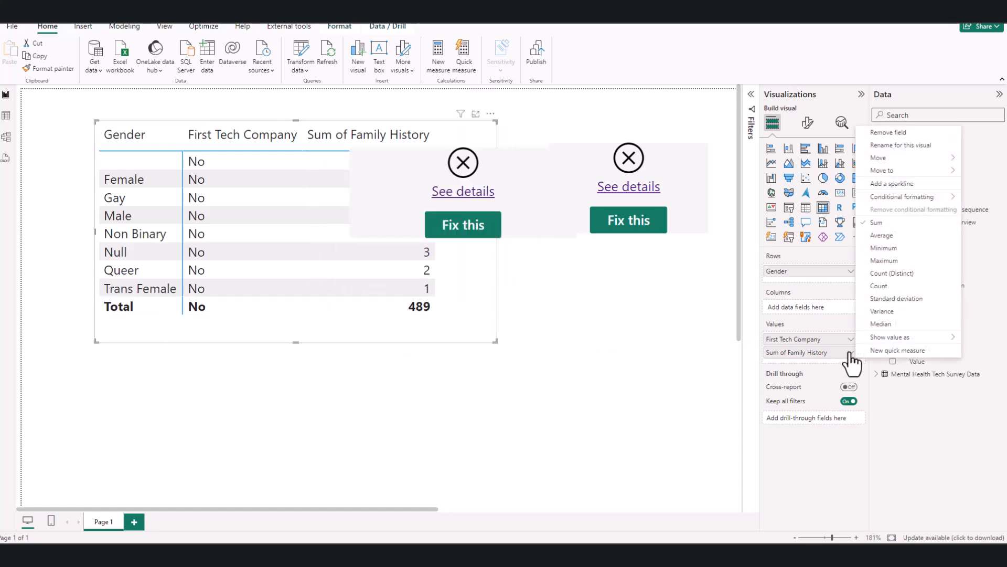
left_click(881, 285)
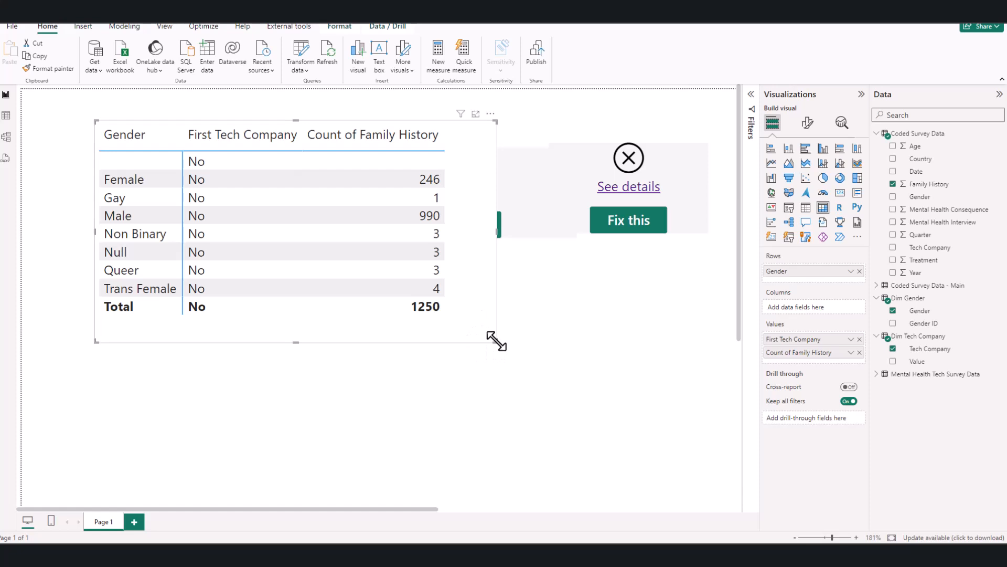
left_click_drag(496, 341, 501, 346)
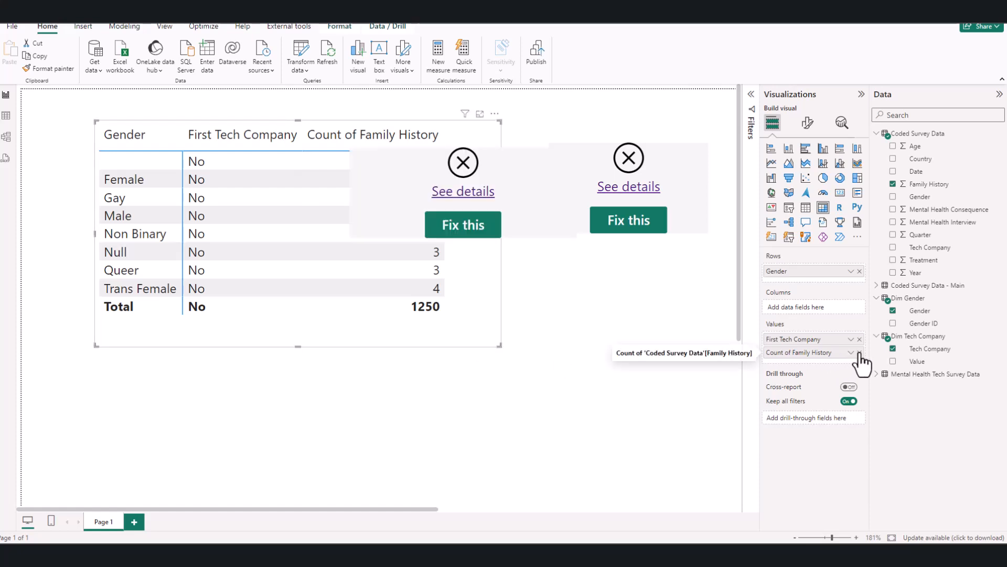
Remove First Tech Company from the matrix values, add Tech Company to the values again, and shrink the matrix slightly
left_click(859, 340)
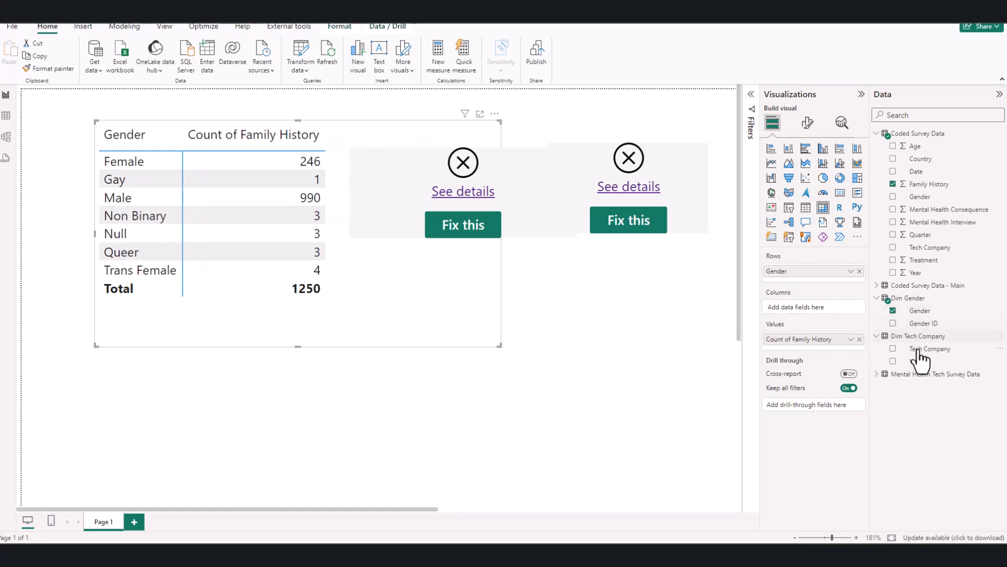
left_click_drag(919, 349, 802, 338)
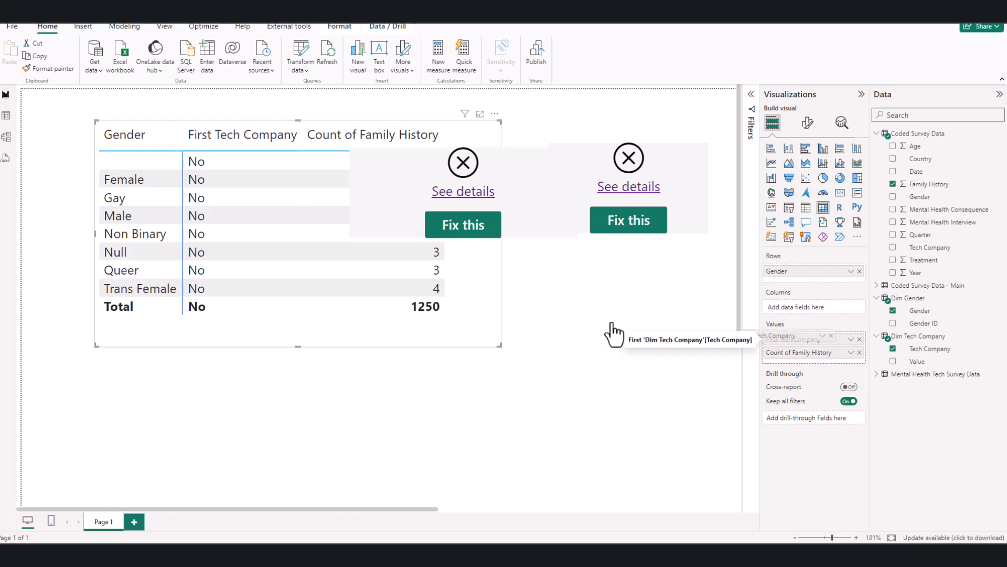
left_click_drag(499, 345, 493, 340)
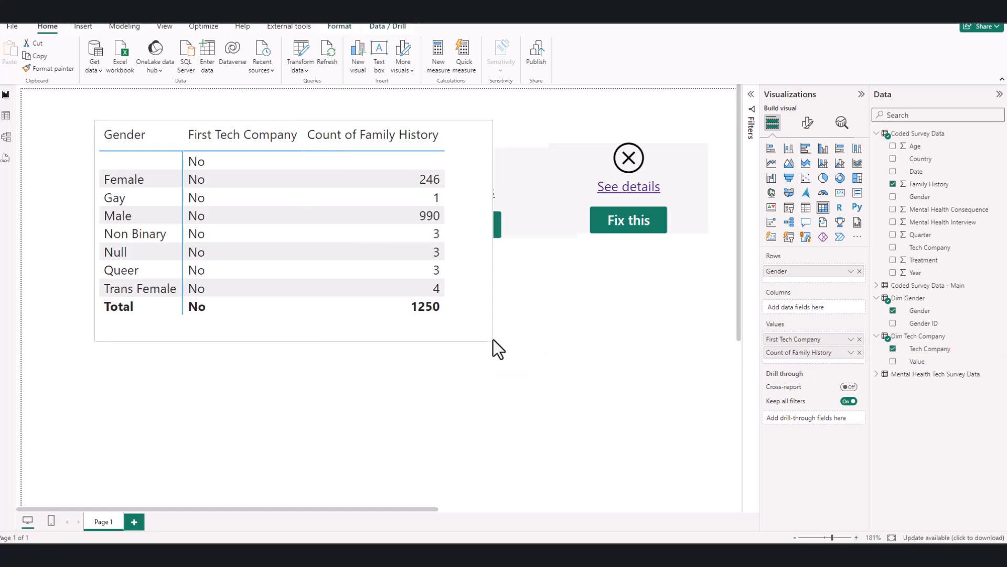
Remove both value fields from the matrix and set Tech Company from Dim Tech Company as its columns
left_click(858, 339)
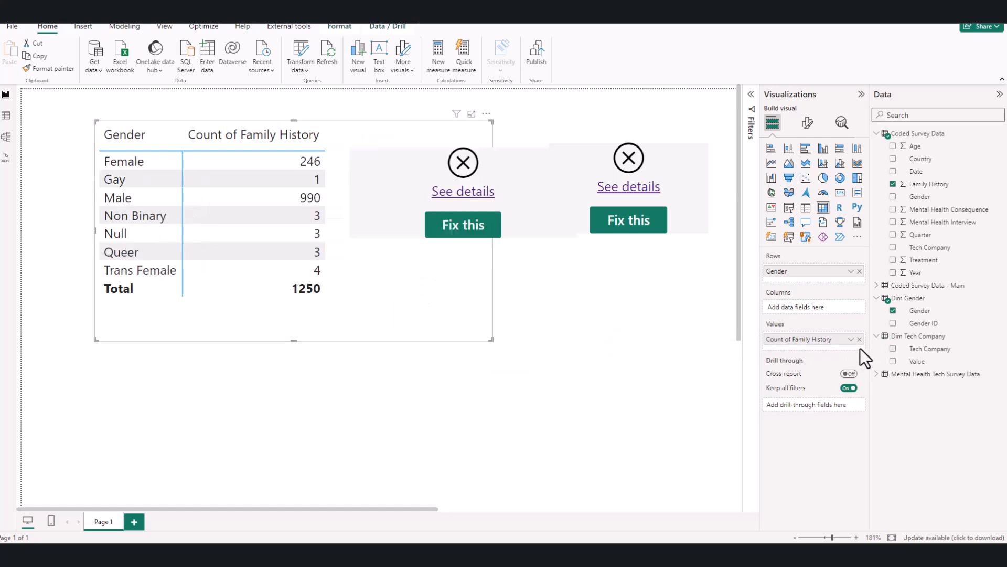
left_click(859, 339)
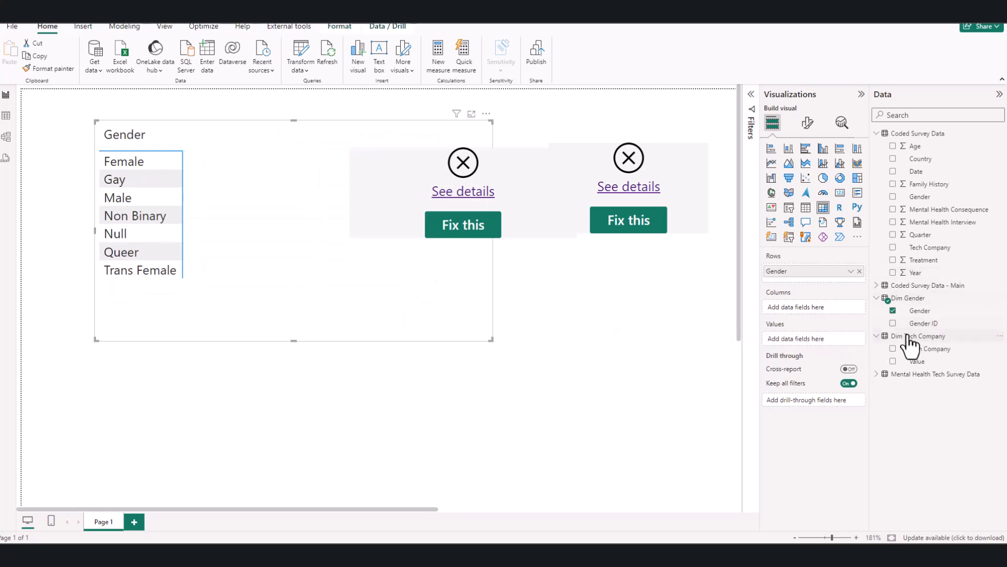
left_click(893, 349)
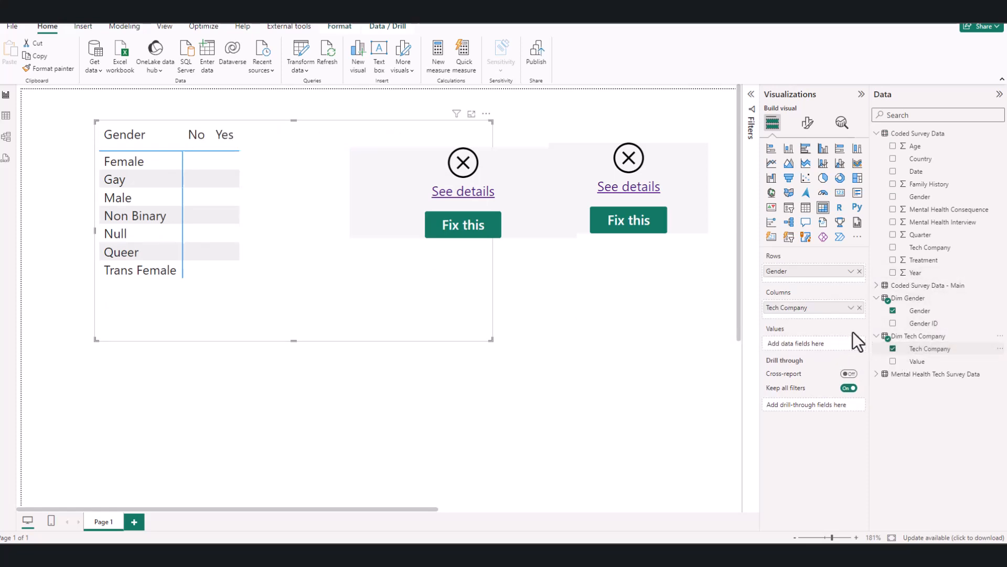
Move Tech Company from the matrix's columns to its values, set its aggregation to Count, and narrow the matrix
left_click_drag(792, 308, 798, 351)
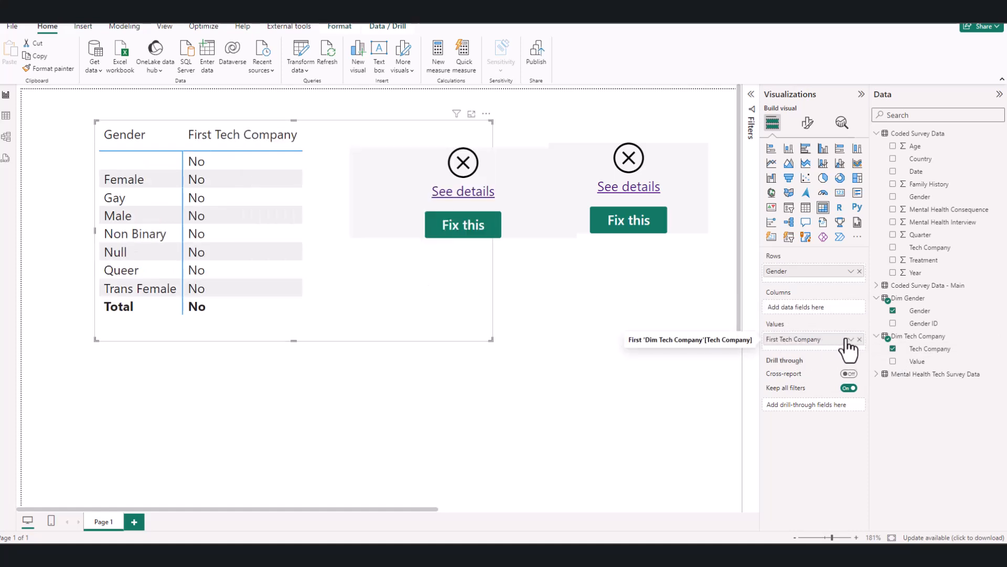
left_click(851, 340)
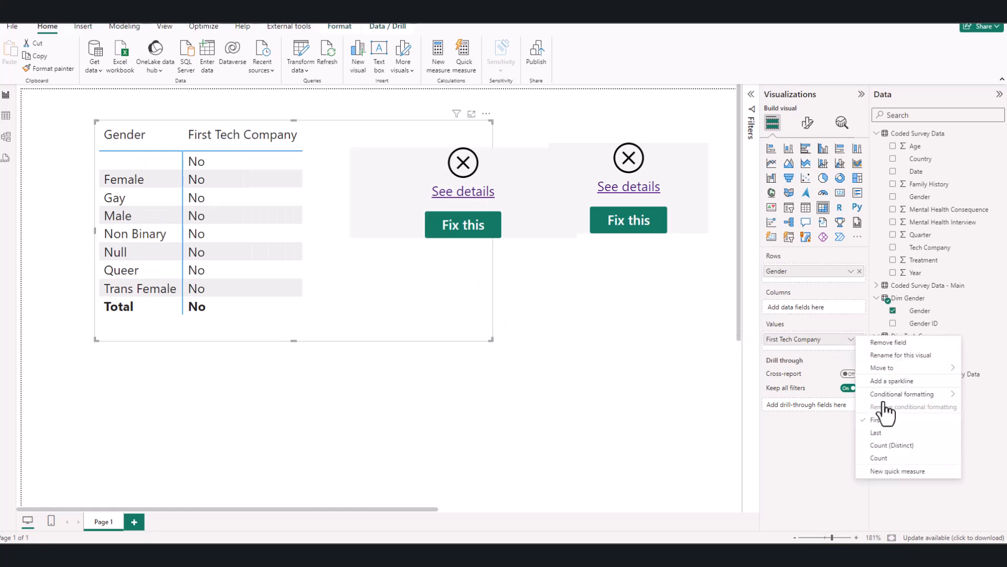
left_click(879, 458)
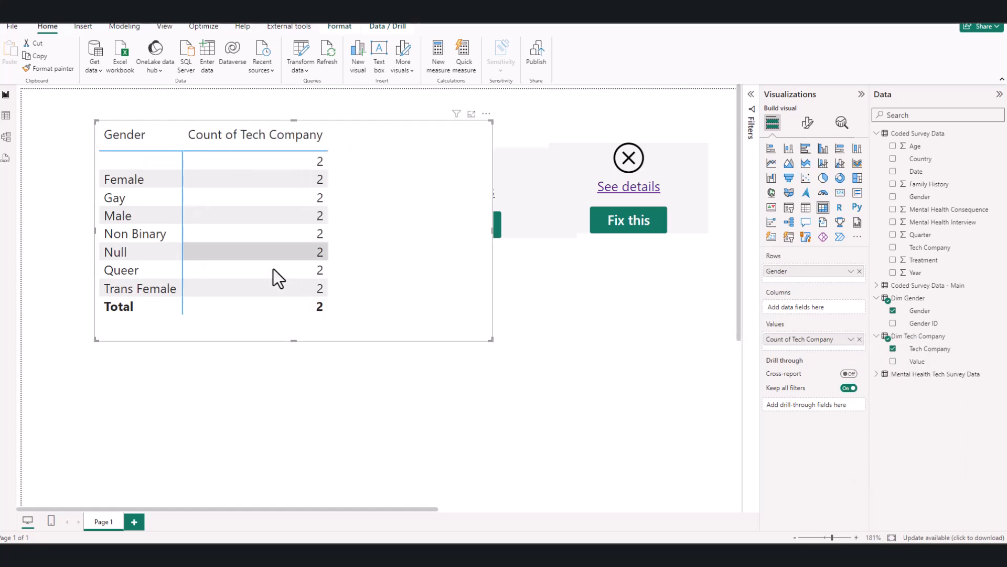
left_click_drag(491, 340, 362, 341)
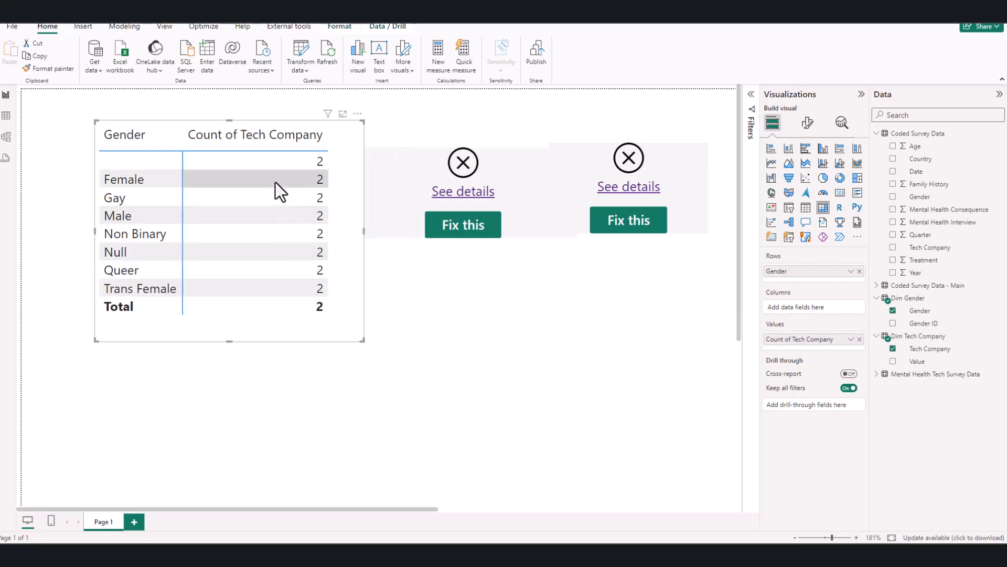
Try Count (Distinct) as the aggregation of the matrix's Tech Company value, and set it back to First
left_click(851, 340)
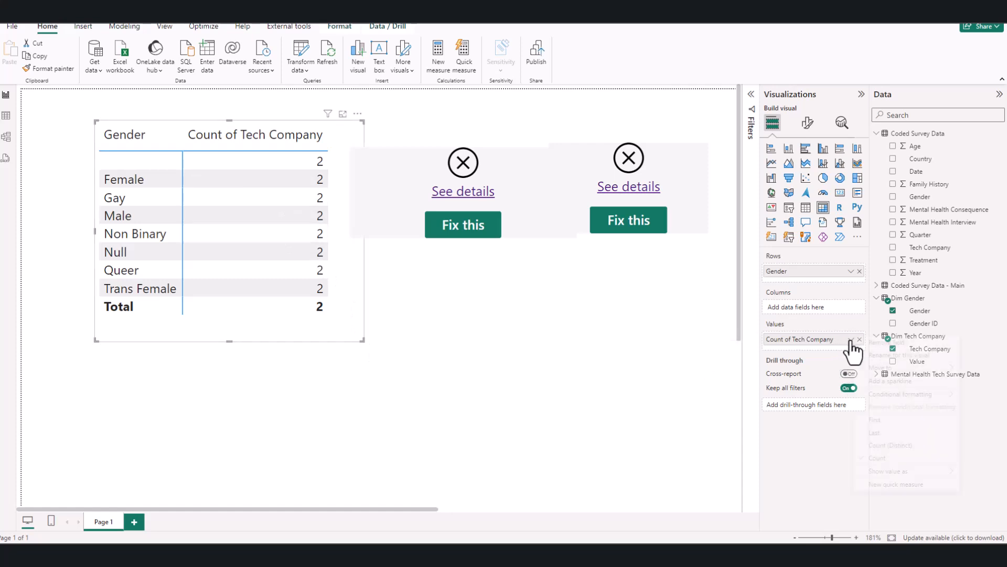
left_click(886, 458)
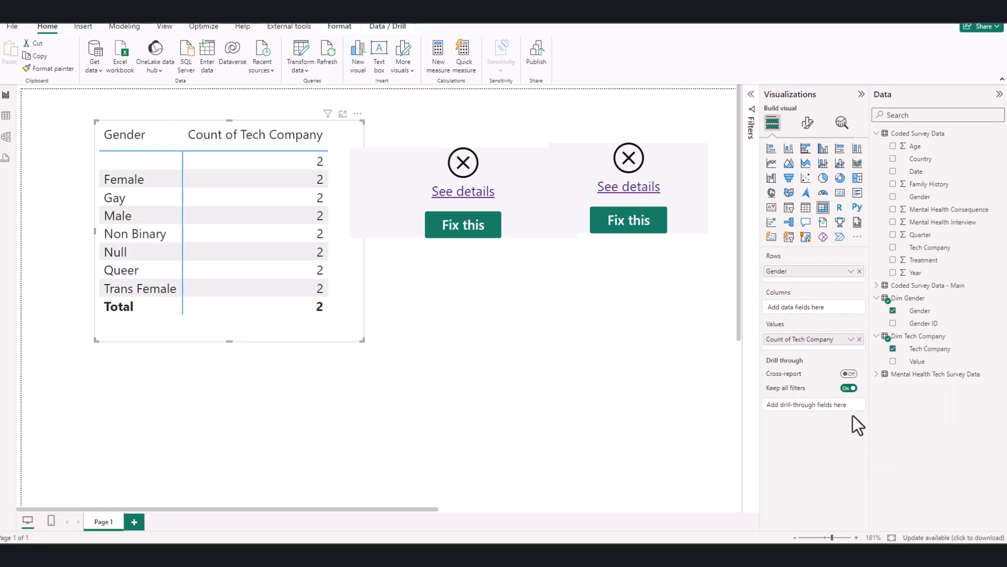
left_click(850, 338)
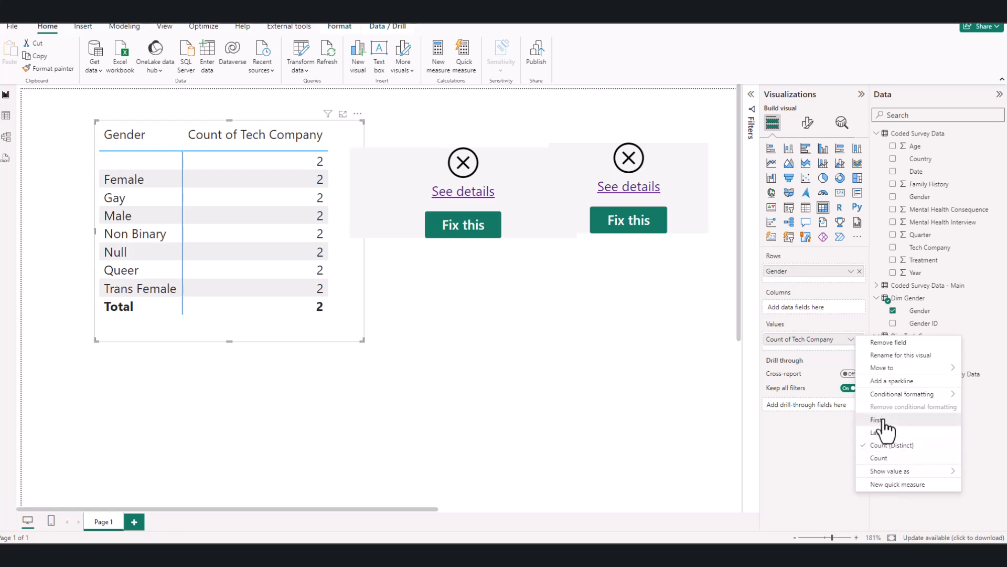
left_click(884, 420)
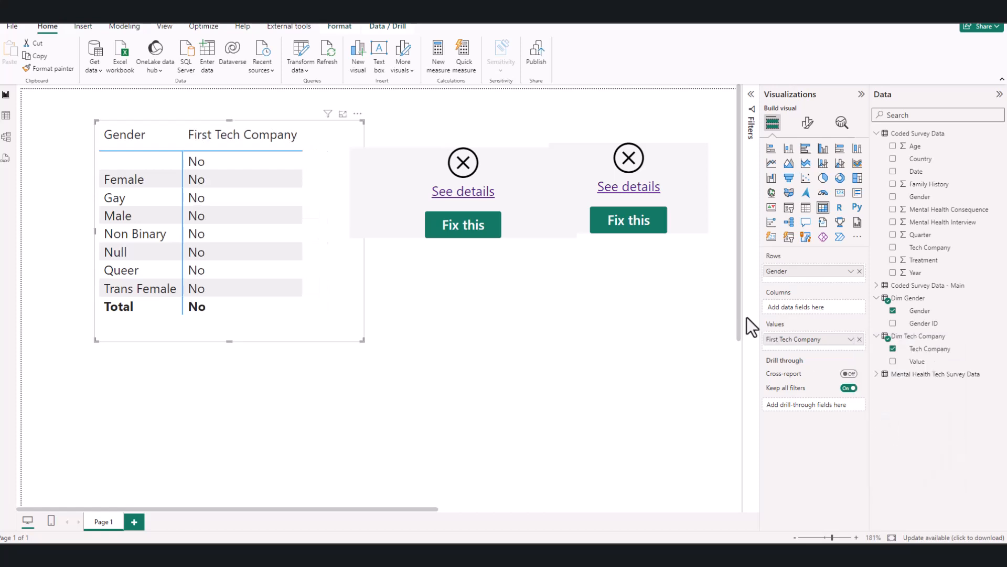
Remove First Tech Company from the matrix's values and set Tech Company from Dim Tech Company as its columns
left_click(849, 339)
mouse_move(881, 369)
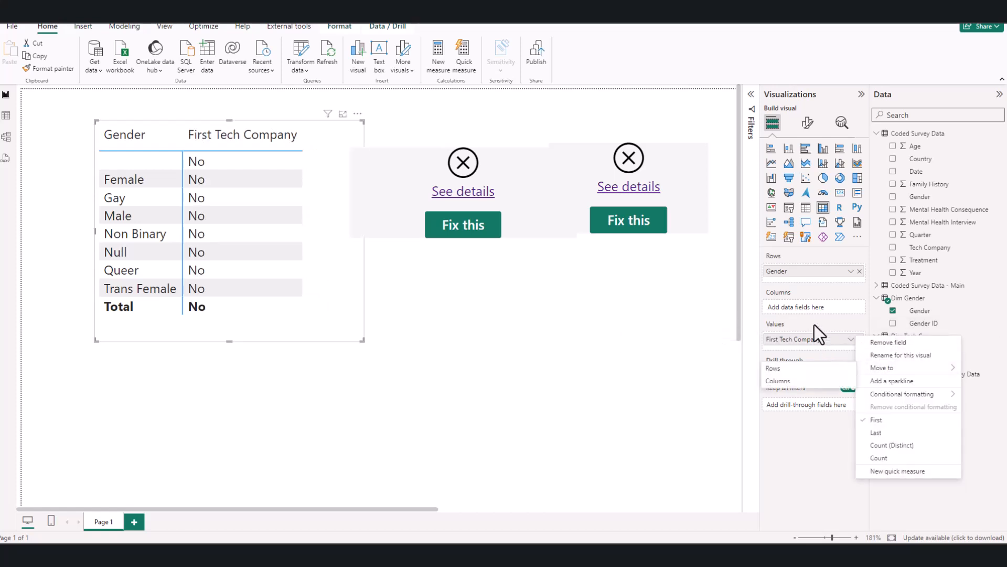
left_click(815, 326)
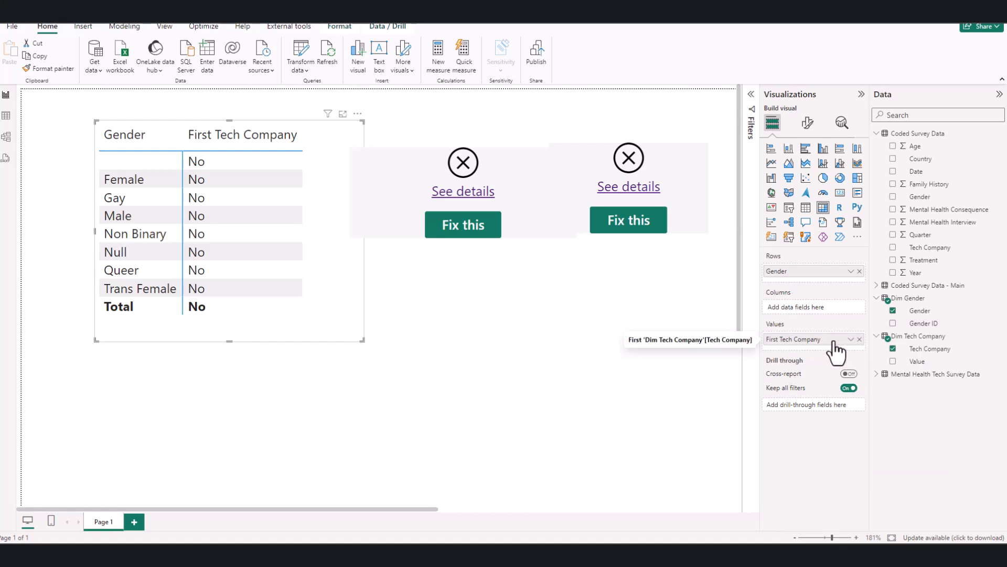
left_click(859, 338)
left_click_drag(919, 350, 806, 307)
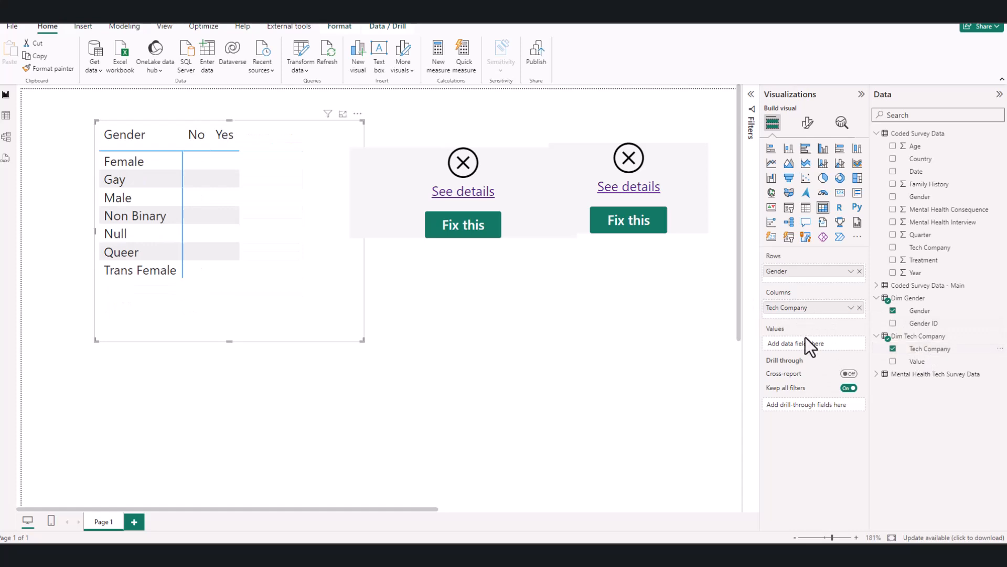
Add Tech Company from Dim Tech Company to the matrix's values and aggregate it by Count
left_click(851, 307)
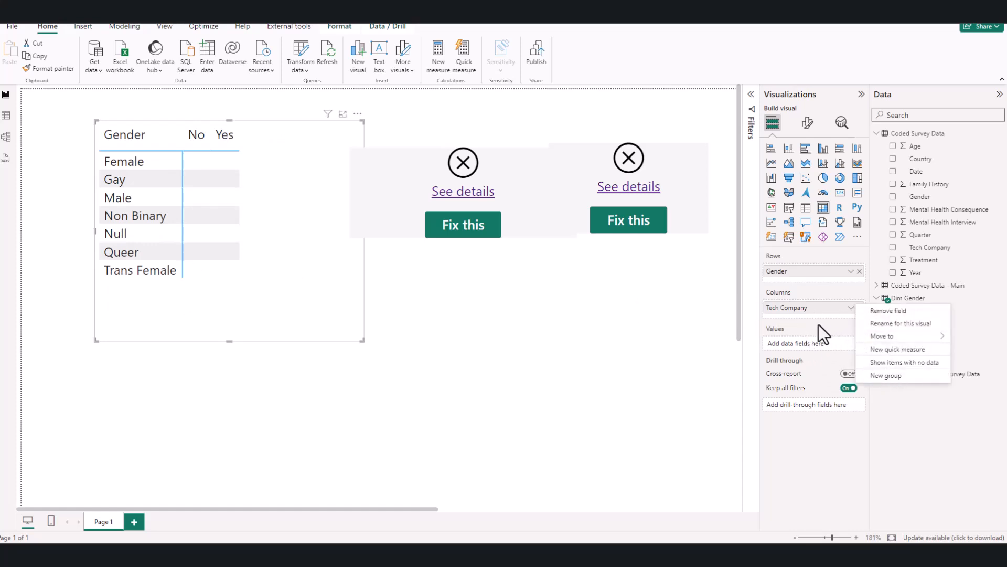
left_click(798, 329)
left_click_drag(918, 349, 824, 346)
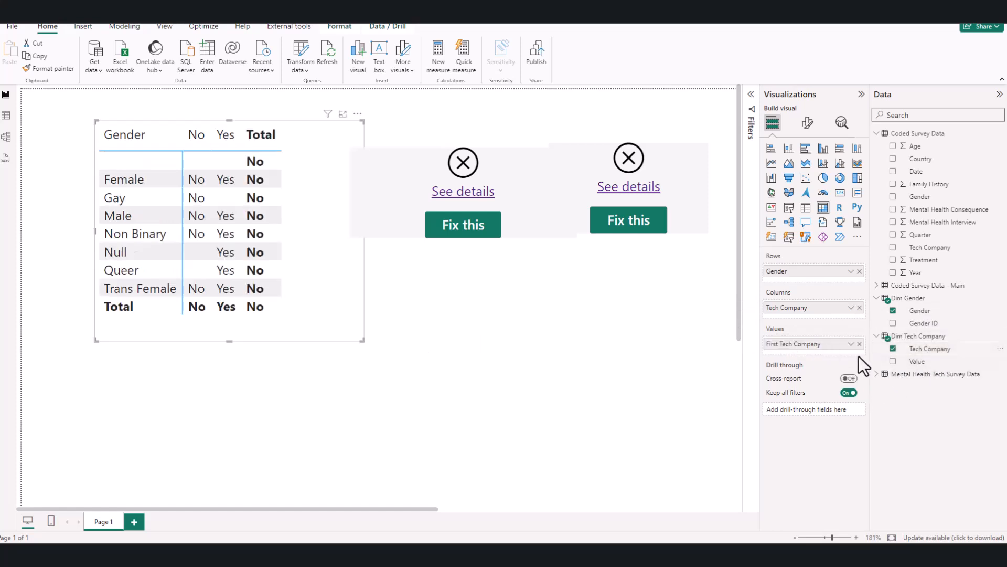
left_click(850, 344)
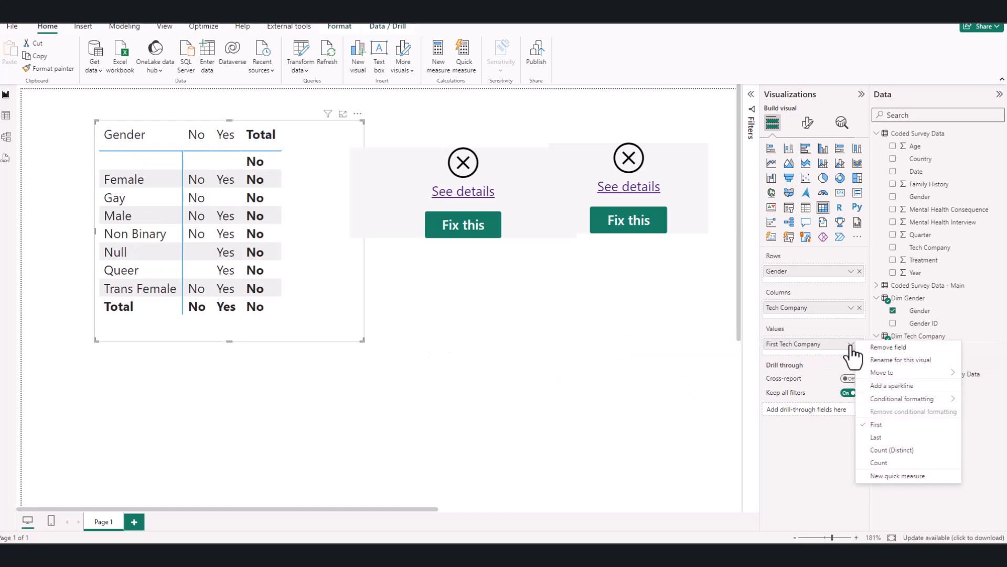
left_click(881, 462)
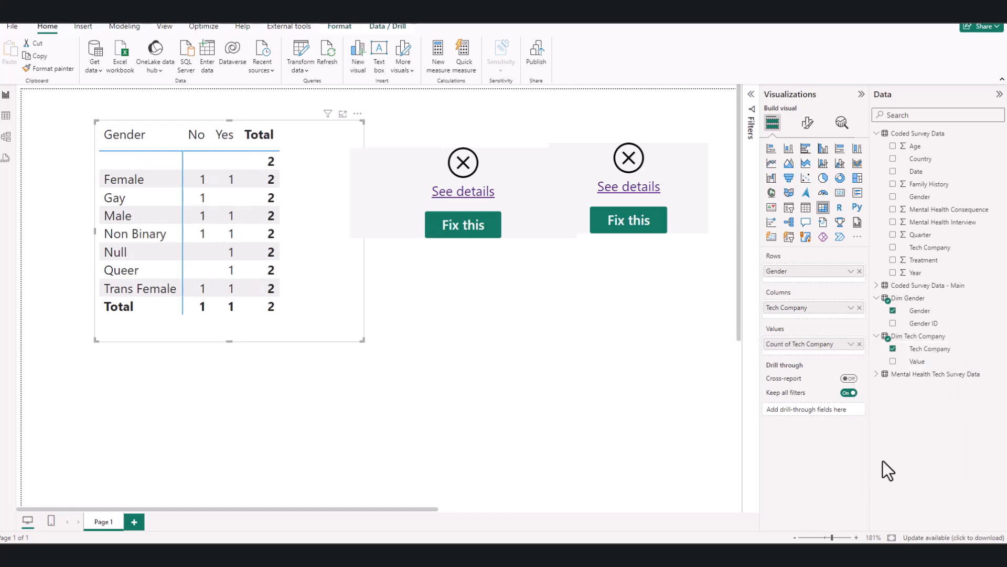
Replace the matrix's value field with Tech Company from Coded Survey Data and shrink the matrix to fit its contents
left_click(860, 344)
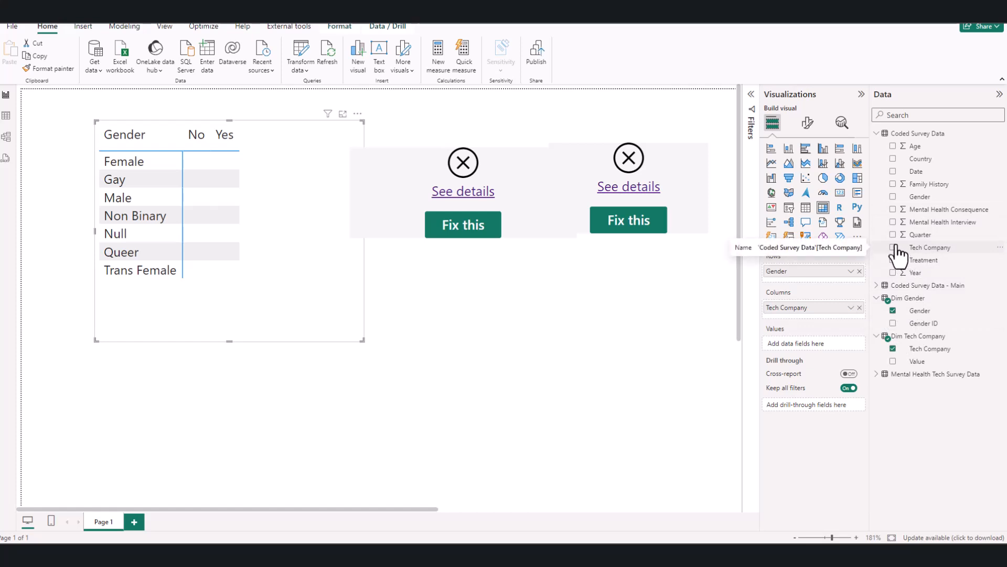
left_click_drag(913, 254, 807, 345)
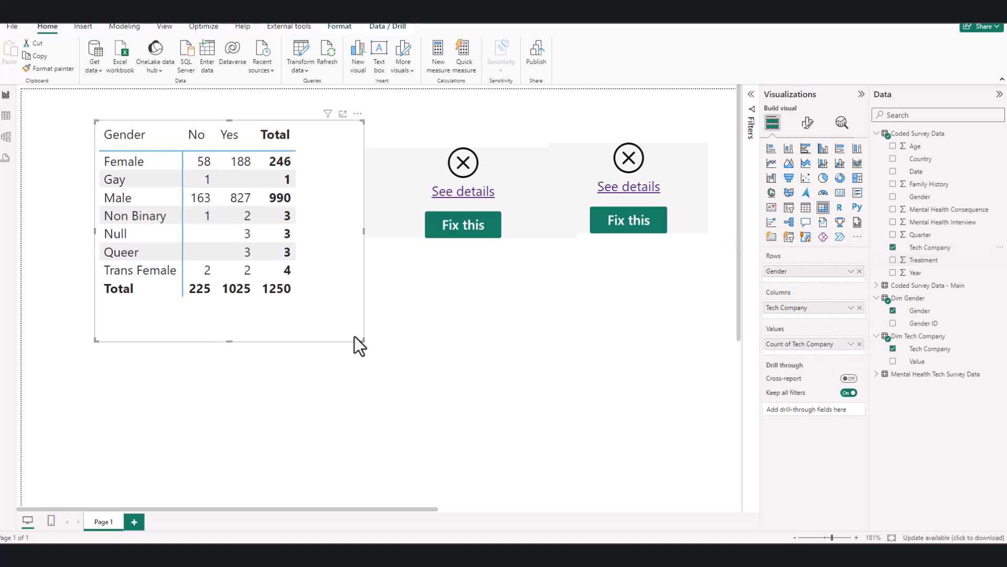
left_click_drag(360, 340, 314, 313)
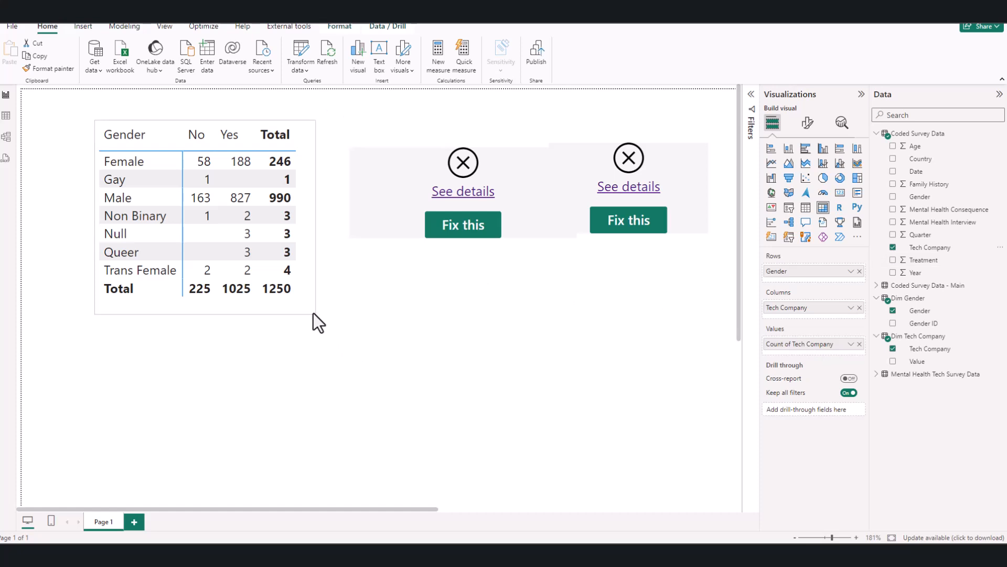
mouse_move(313, 313)
left_mouse_down()
mouse_move(324, 310)
mouse_move(311, 302)
left_mouse_up()
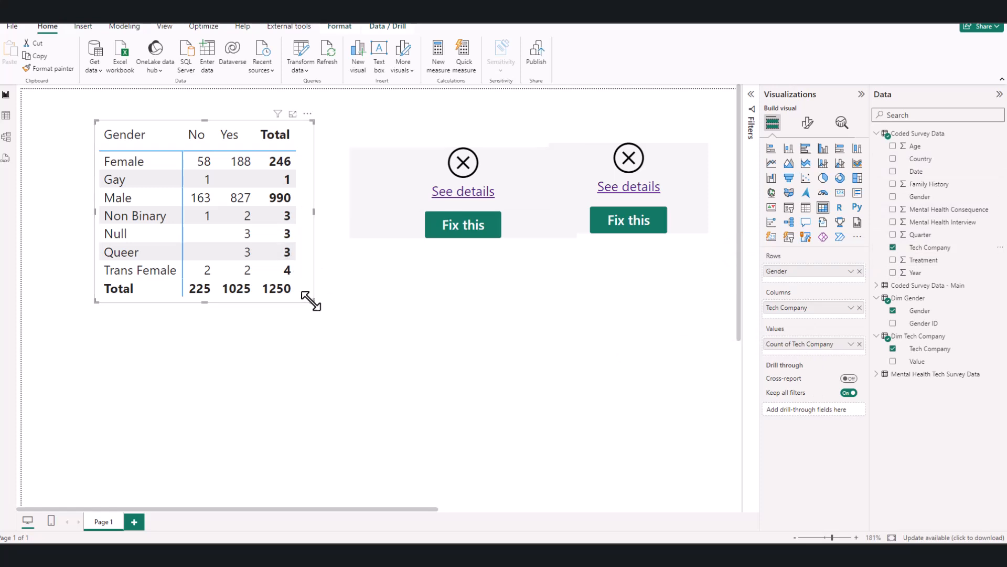
left_click_drag(311, 300, 317, 305)
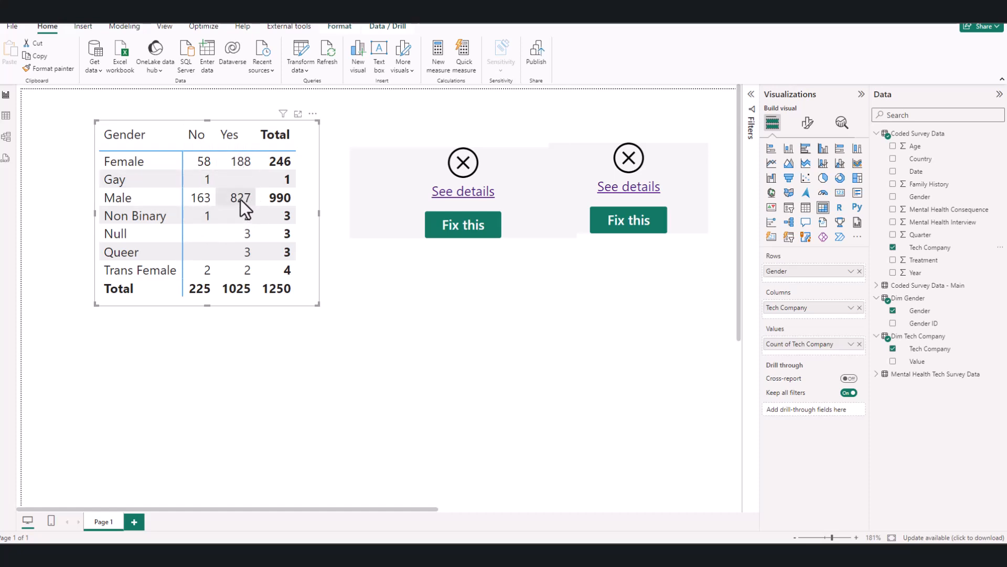
left_click_drag(317, 305, 311, 303)
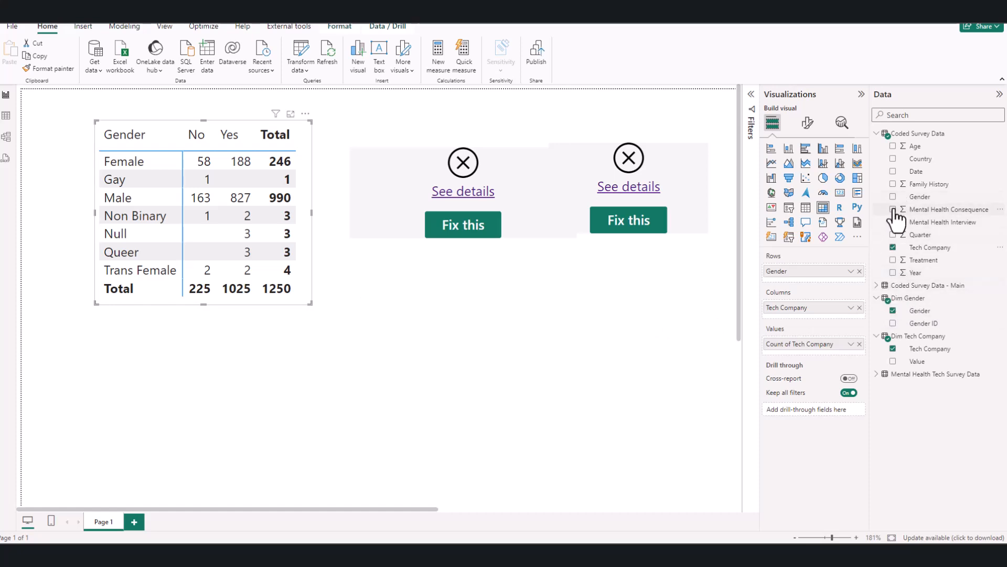
Add Family History from Coded Survey Data to the matrix's values, place it before Count of Tech Company, and enlarge the matrix
left_click(892, 185)
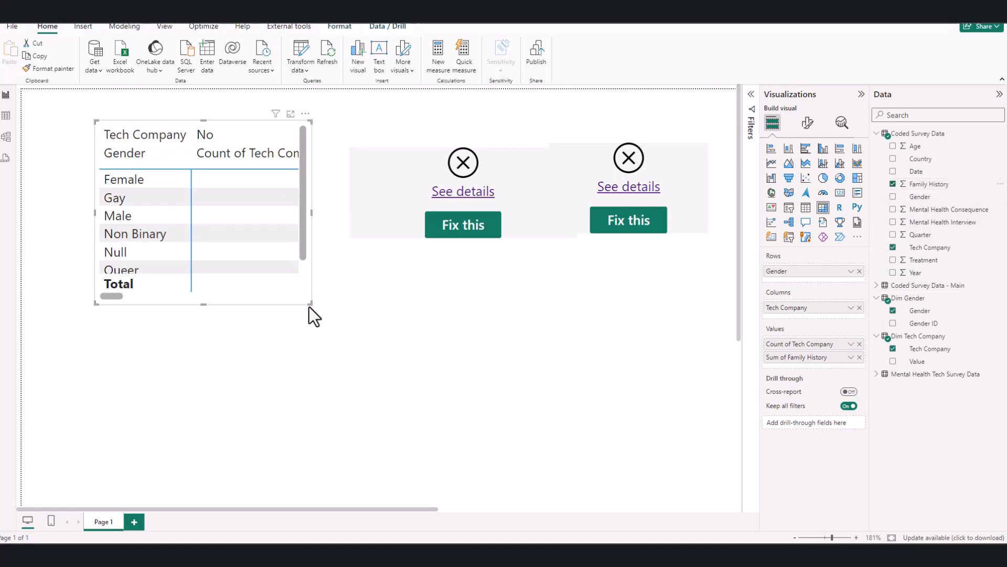
left_click_drag(317, 305, 580, 344)
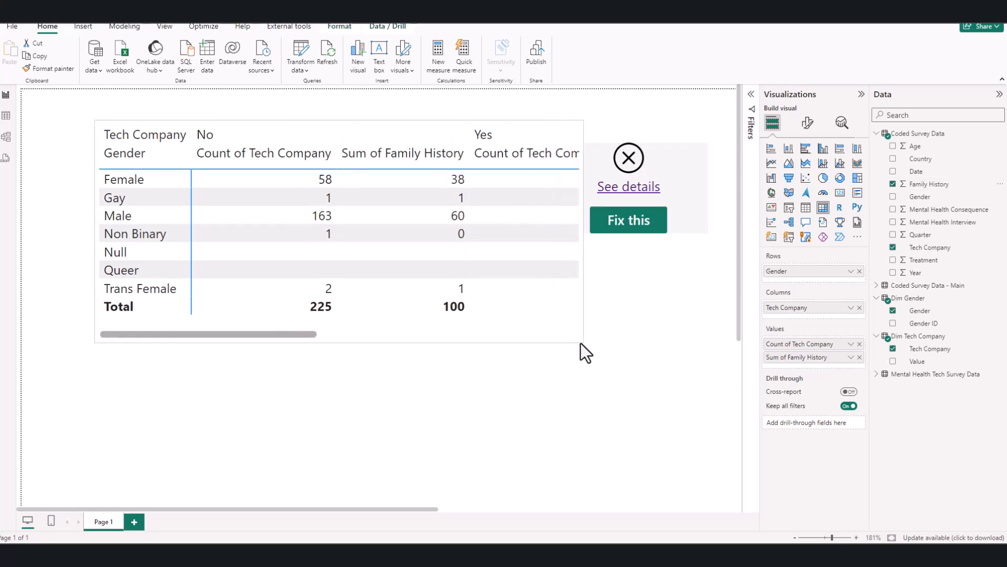
left_click_drag(786, 358, 787, 350)
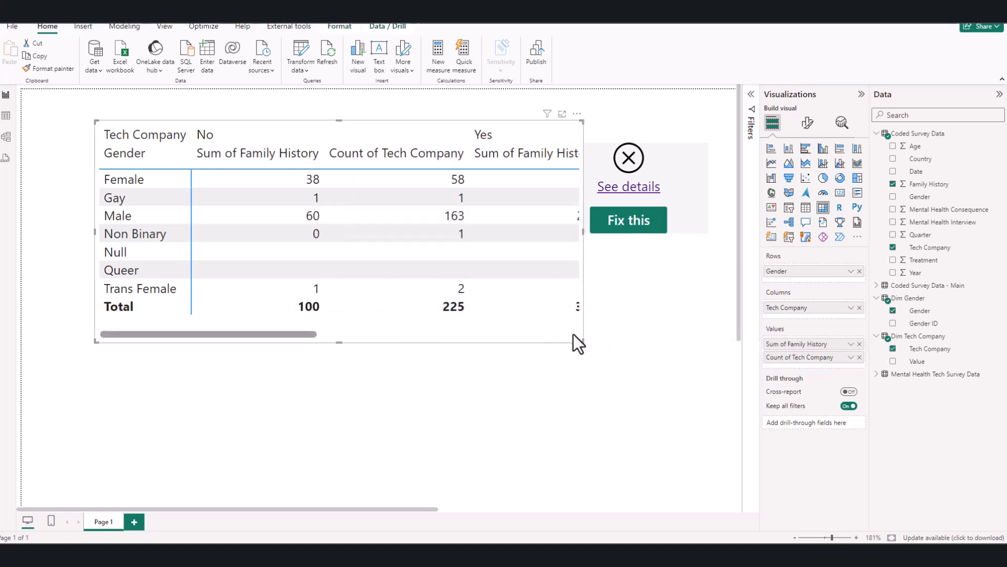
left_click_drag(581, 341, 727, 347)
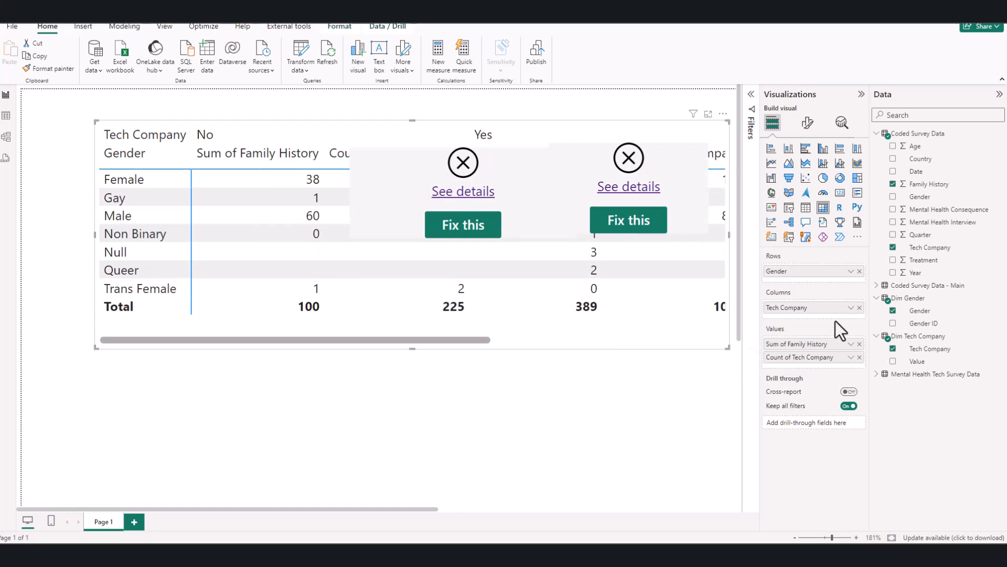
Remove Tech Company from the matrix's columns and shrink the matrix around its two value columns
left_click(859, 308)
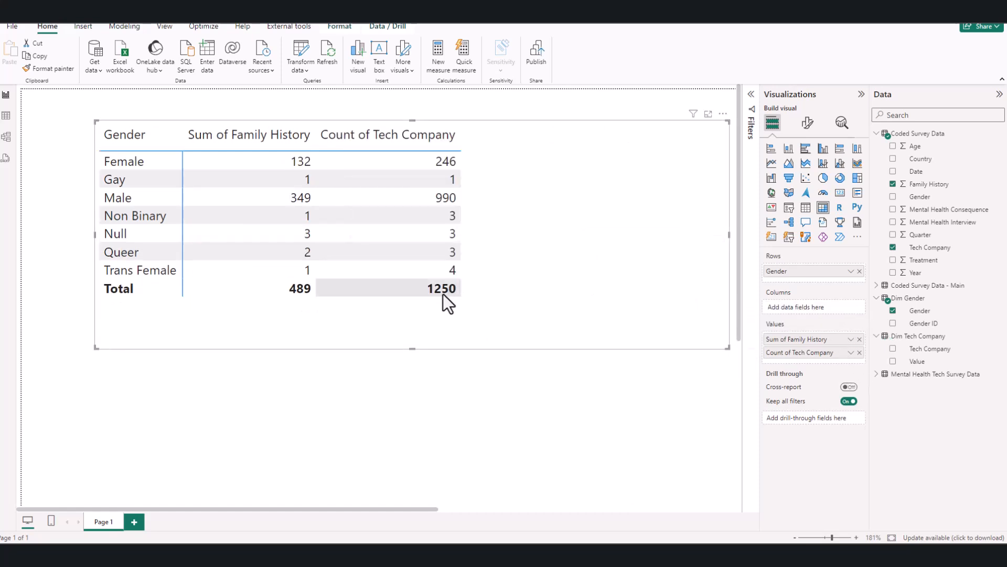
left_click_drag(727, 347, 486, 331)
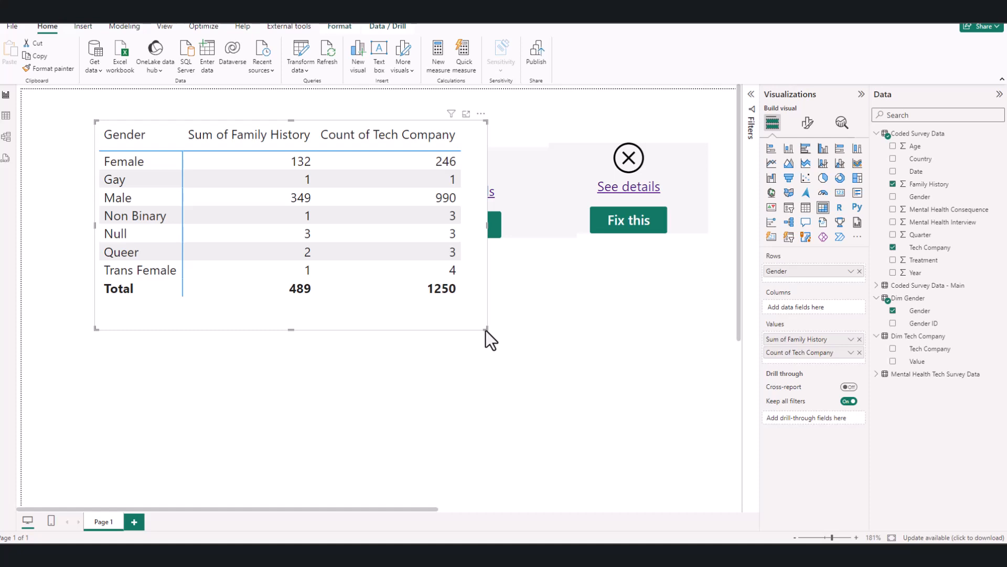
mouse_move(486, 331)
left_mouse_down()
mouse_move(484, 316)
mouse_move(471, 320)
left_mouse_up()
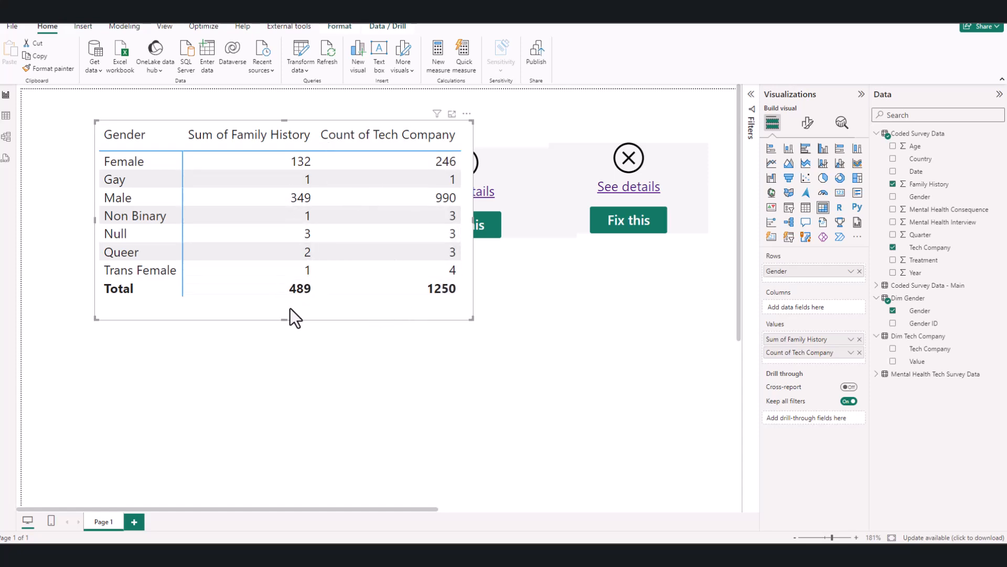
left_click_drag(282, 319, 284, 326)
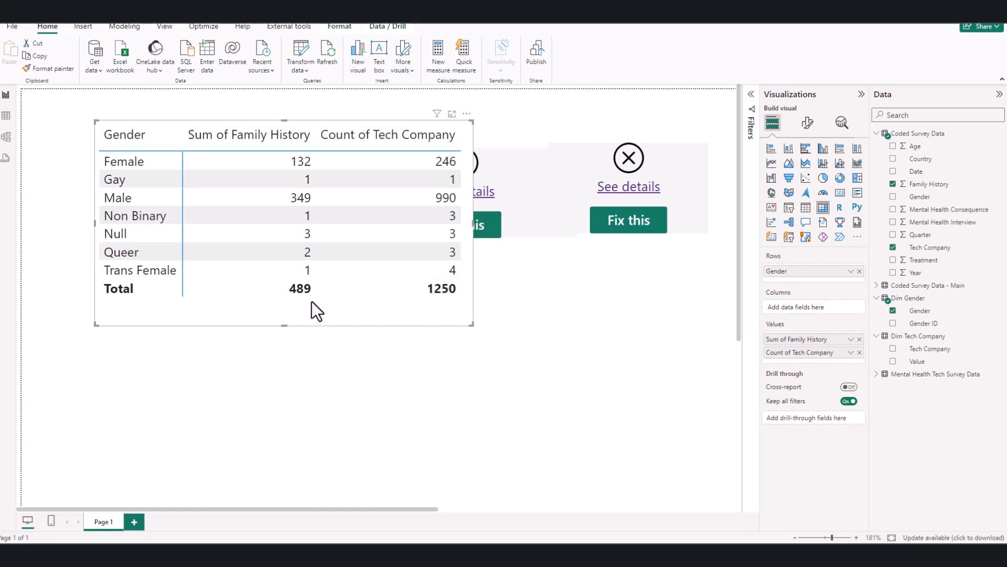
Sort the matrix by Sum of Family History, switching between descending and ascending order
left_click(251, 136)
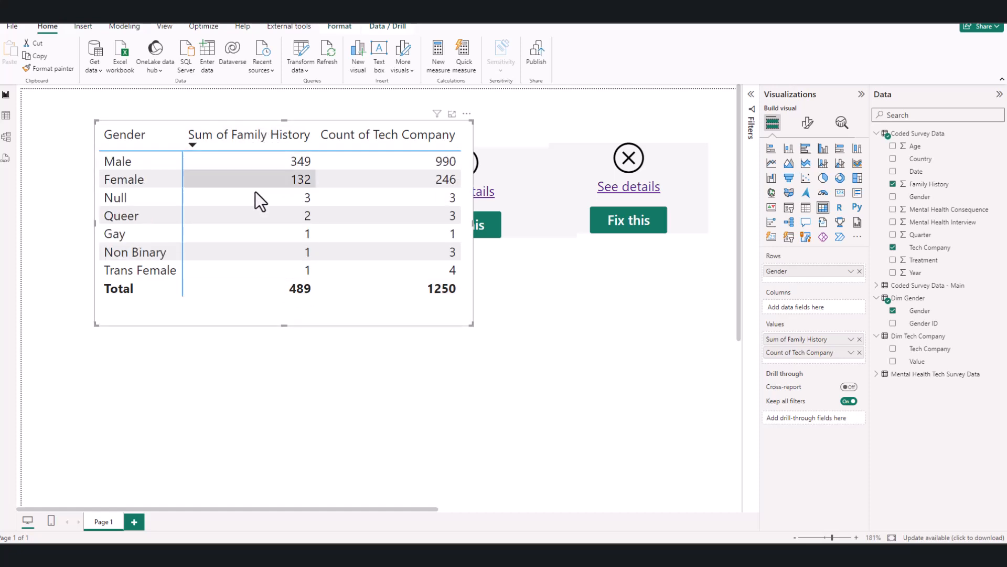
left_click(249, 134)
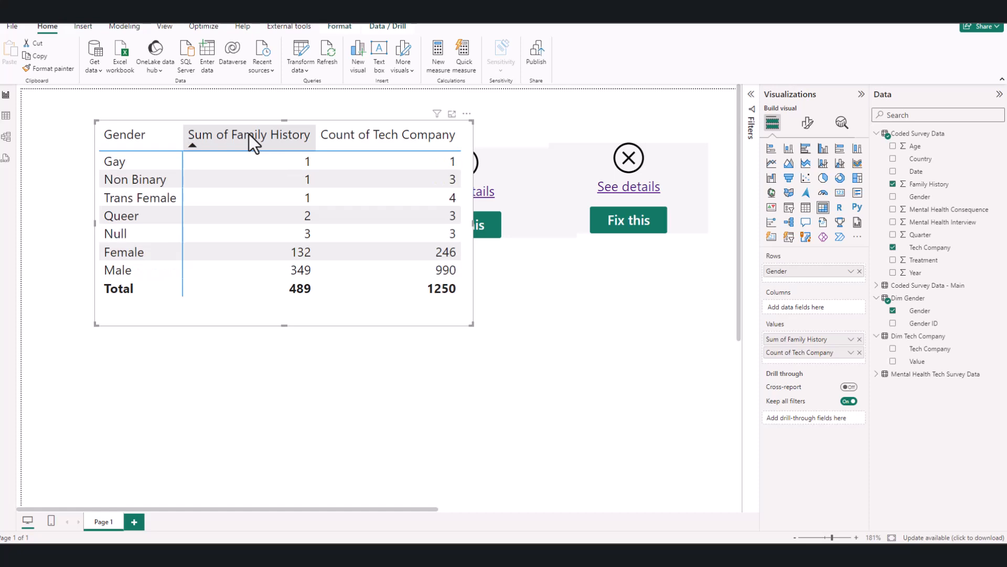
left_click(248, 134)
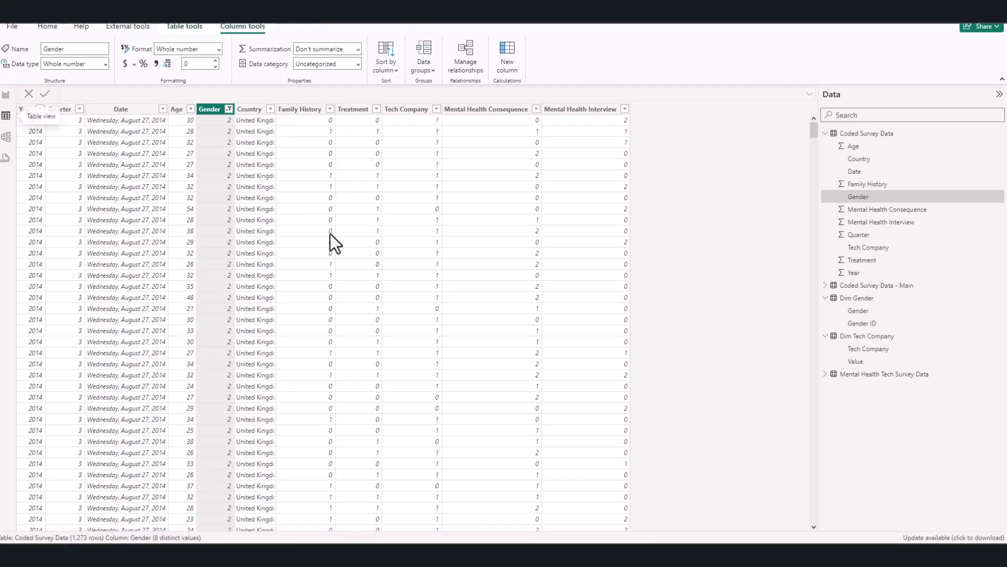
Examine the Family History values of the Coded Survey Data table in Table view
left_click(329, 112)
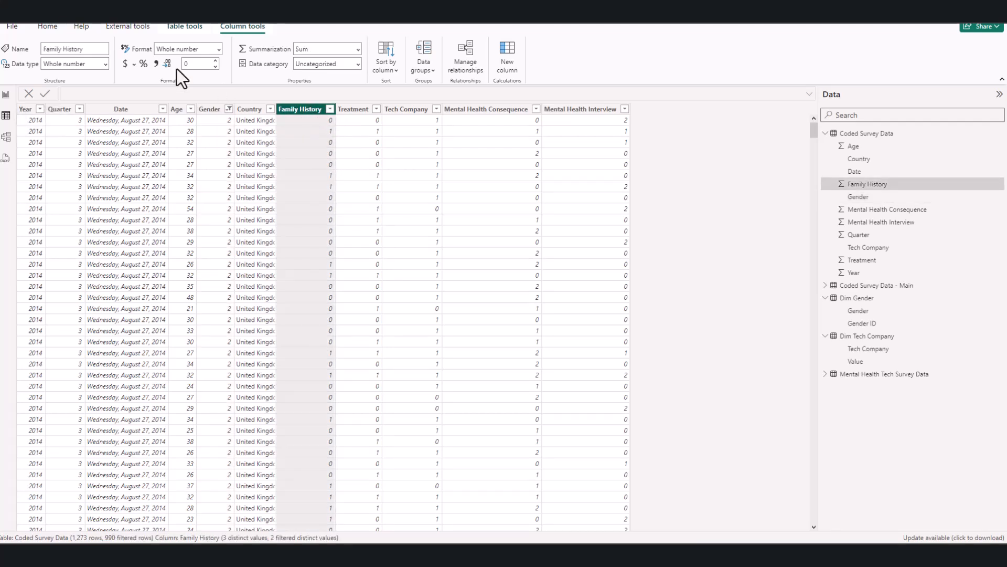
left_click(51, 27)
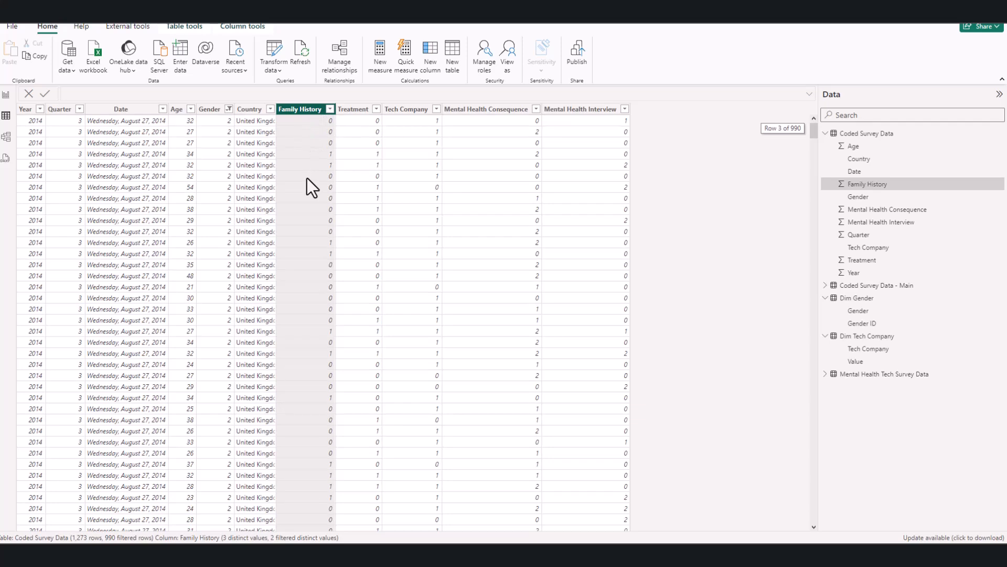
scroll(307, 177, "down", 1)
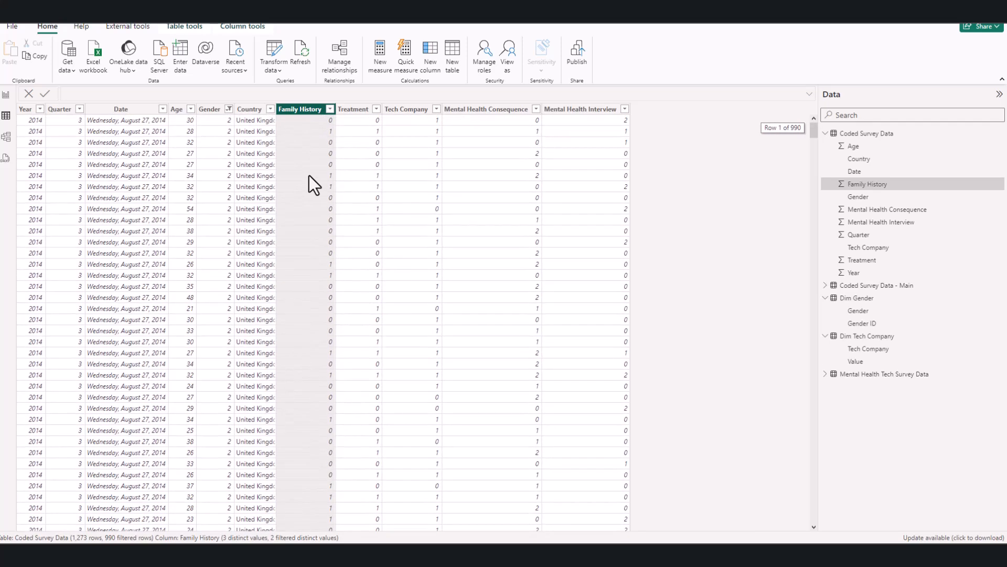
Filter the Coded Survey Data table to rows with Family History 1 and look through the filtered rows
left_click(330, 109)
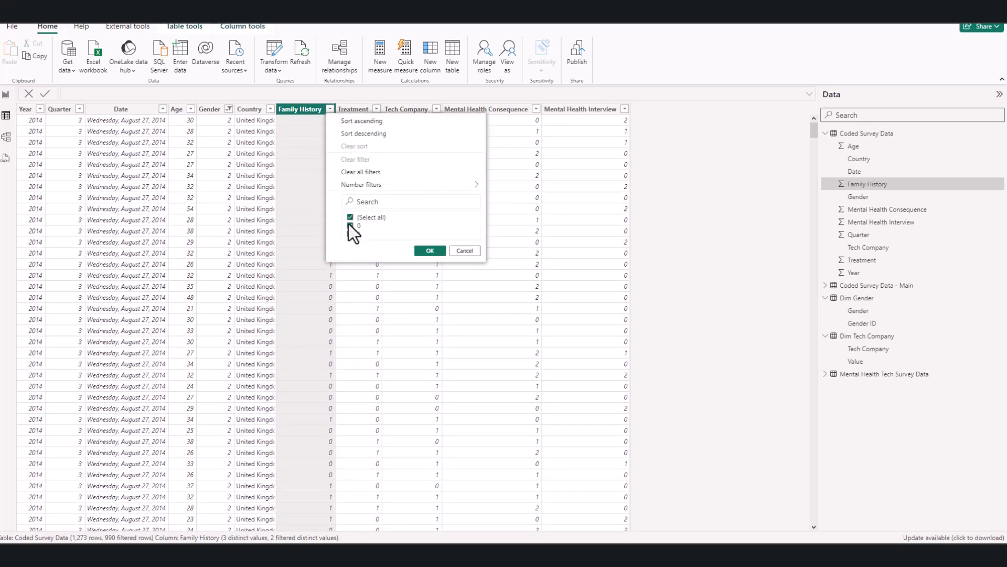
left_click(427, 251)
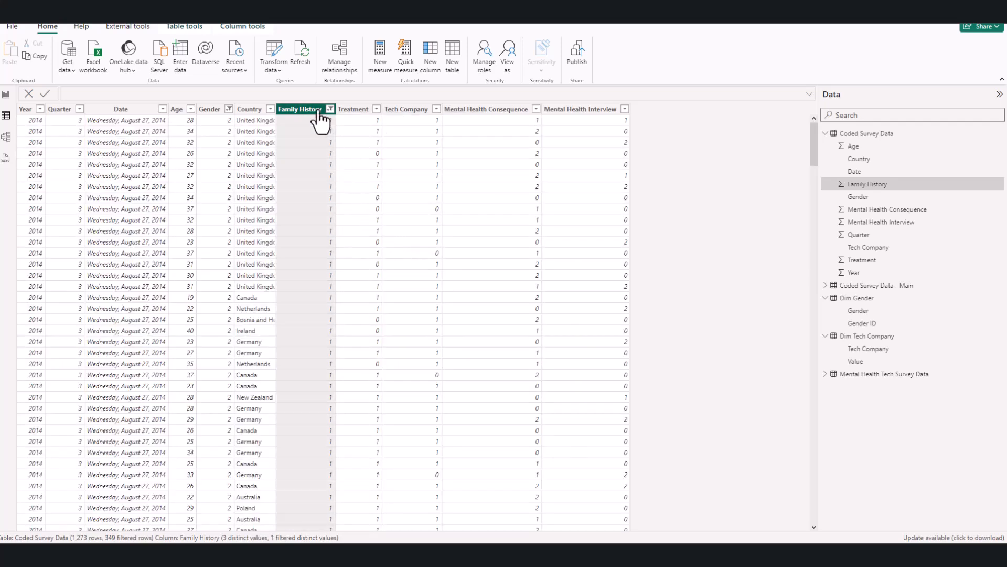
scroll(317, 180, "down", 4)
scroll(317, 178, "up", 4)
scroll(321, 253, "down", 20)
scroll(322, 283, "down", 20)
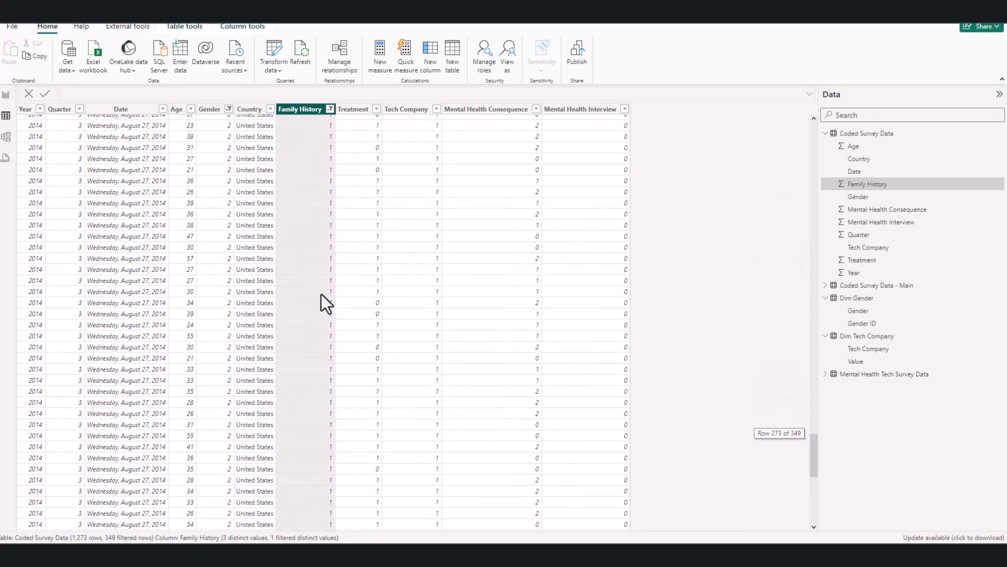
scroll(322, 294, "down", 10)
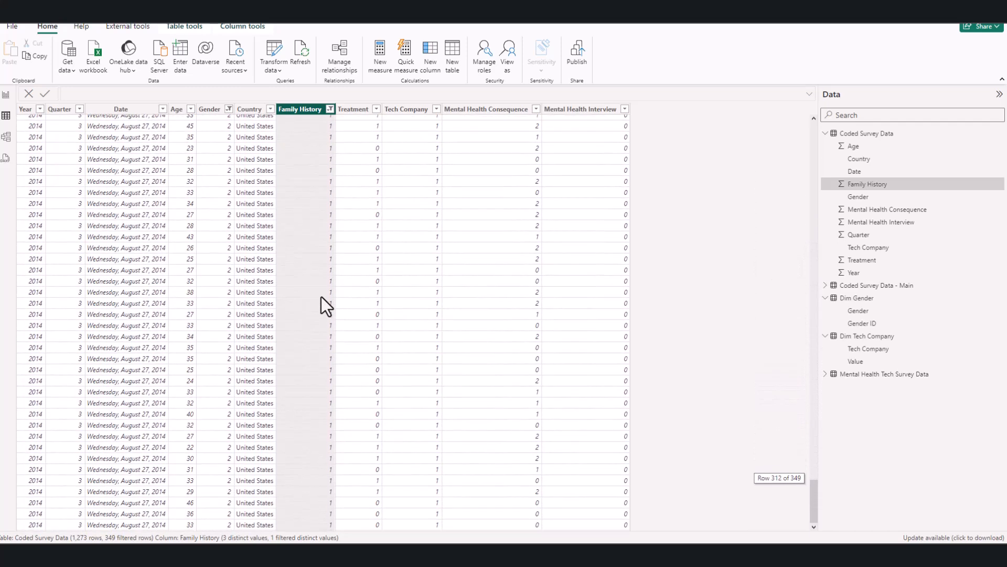
scroll(317, 207, "up", 13)
scroll(317, 207, "up", 20)
scroll(317, 207, "up", 20)
scroll(317, 206, "up", 5)
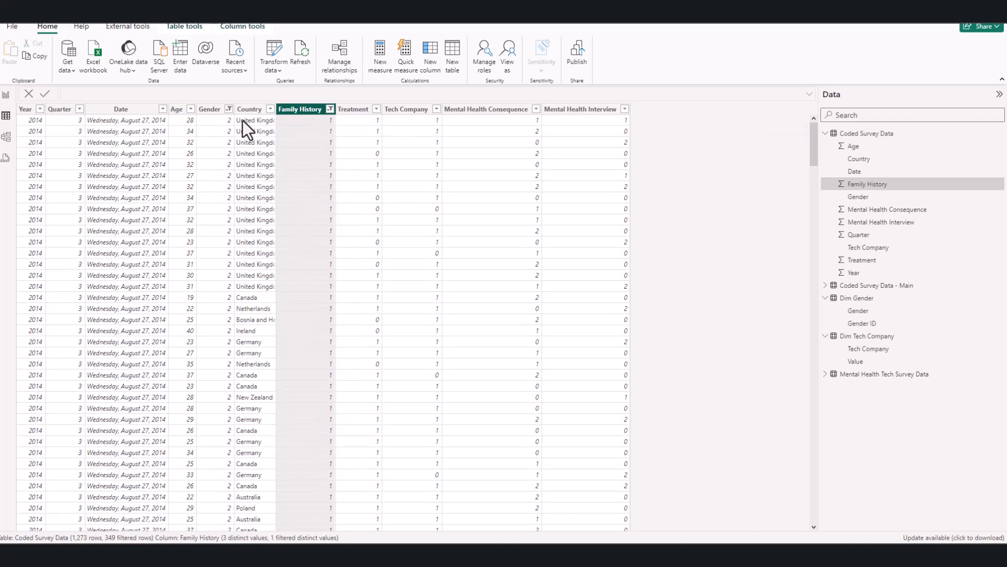
Clear the Gender filter in the Coded Survey Data table and check the Family History rows across all genders
left_click(229, 109)
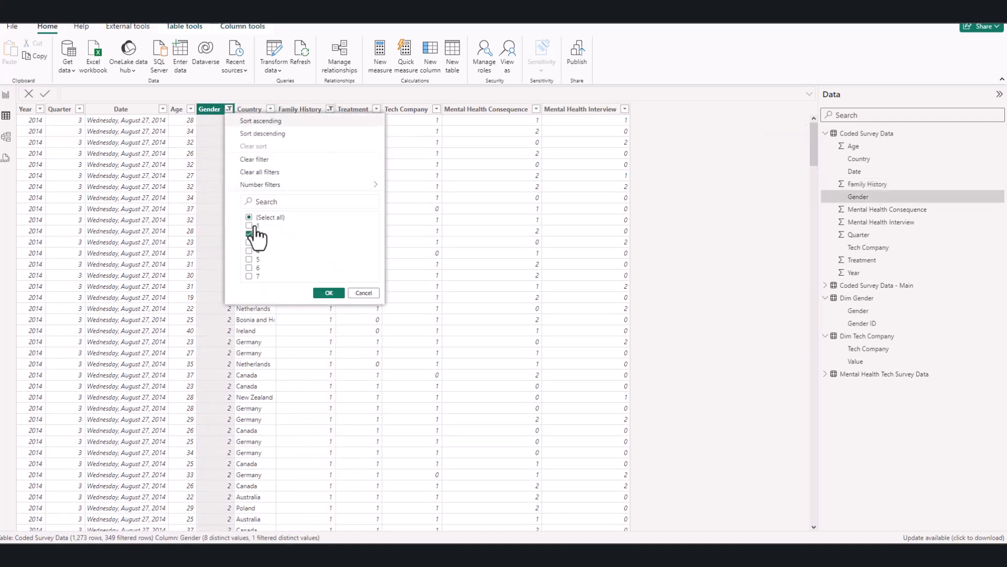
left_click(263, 160)
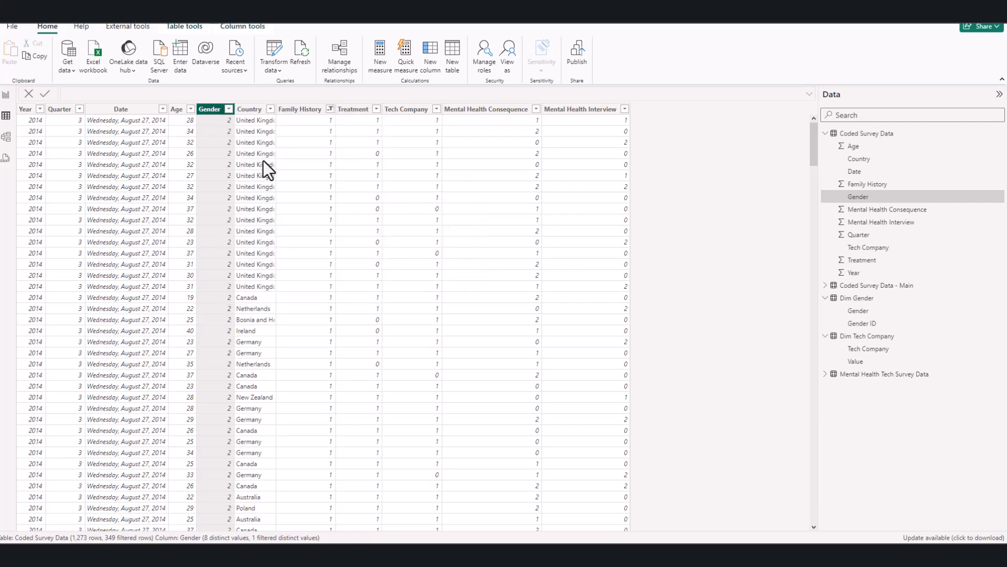
left_click(323, 119)
scroll(321, 118, "down", 5)
scroll(319, 122, "up", 5)
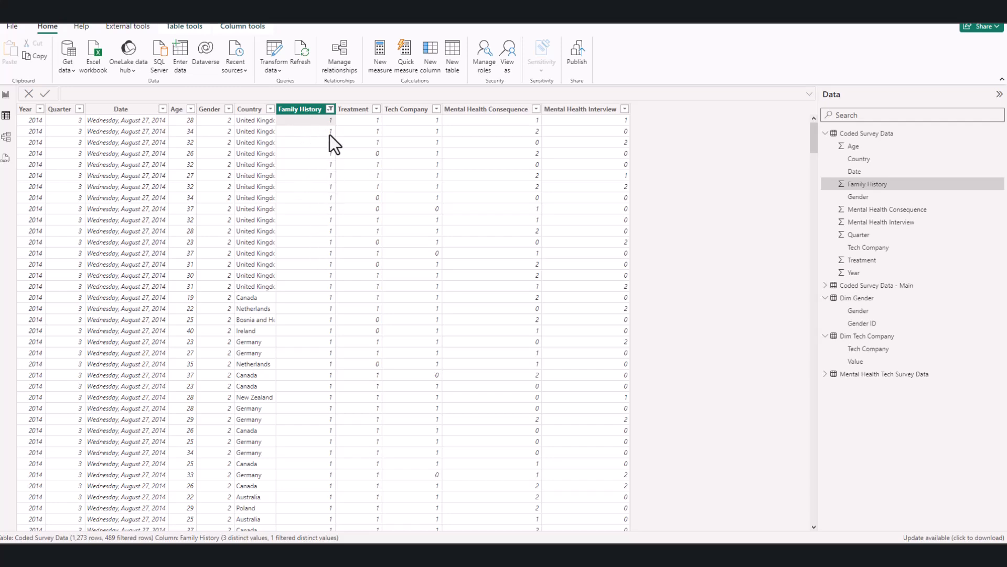
Back in Report view, widen the matrix, add Treatment from Coded Survey Data to its values, and reposition it
left_click(6, 95)
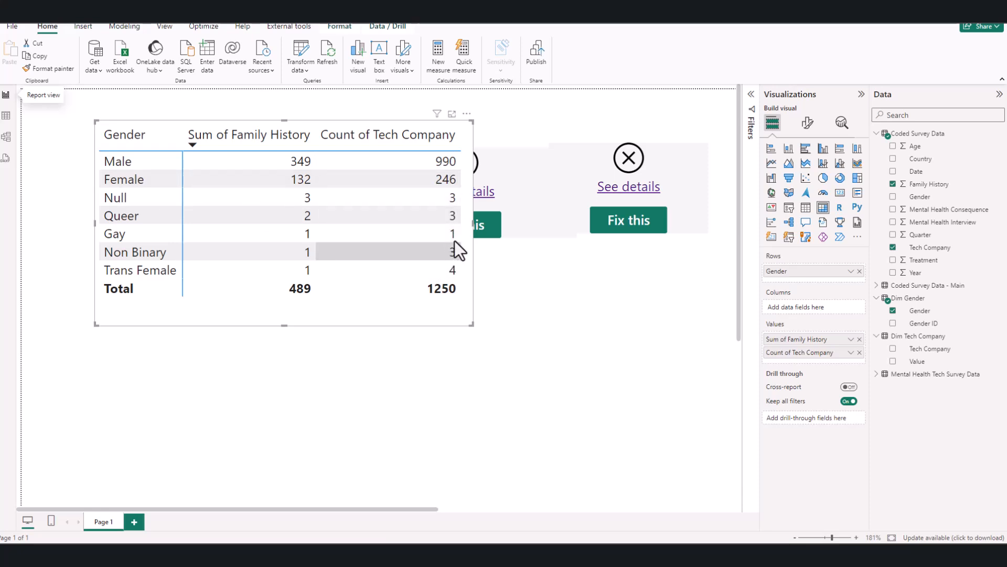
left_click_drag(471, 328, 655, 334)
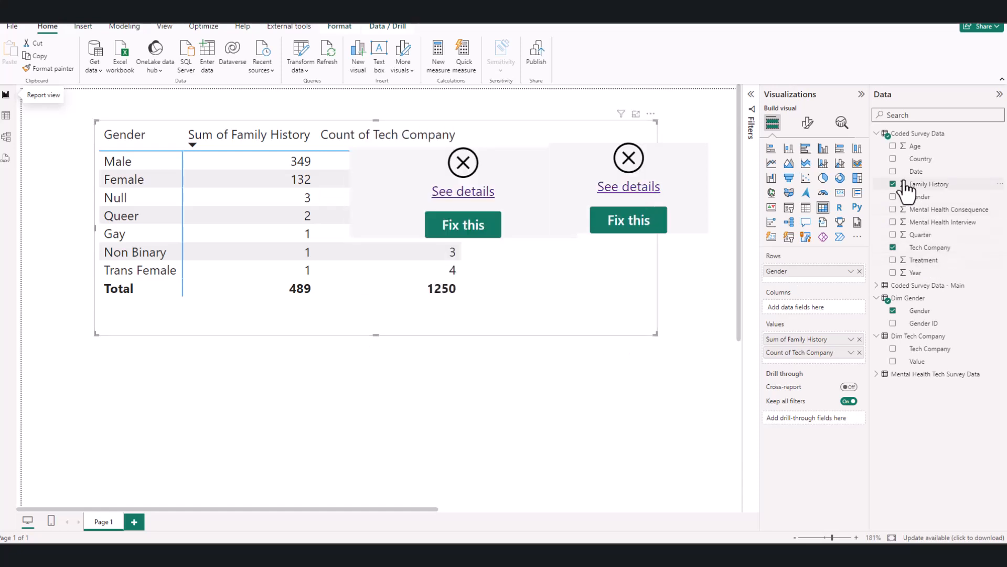
left_click(892, 260)
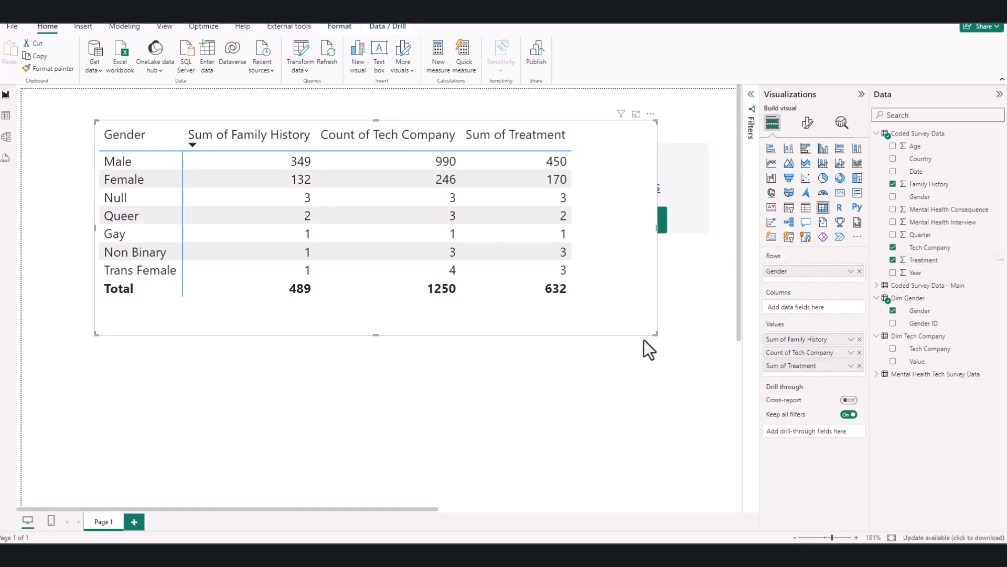
left_click_drag(467, 325, 448, 353)
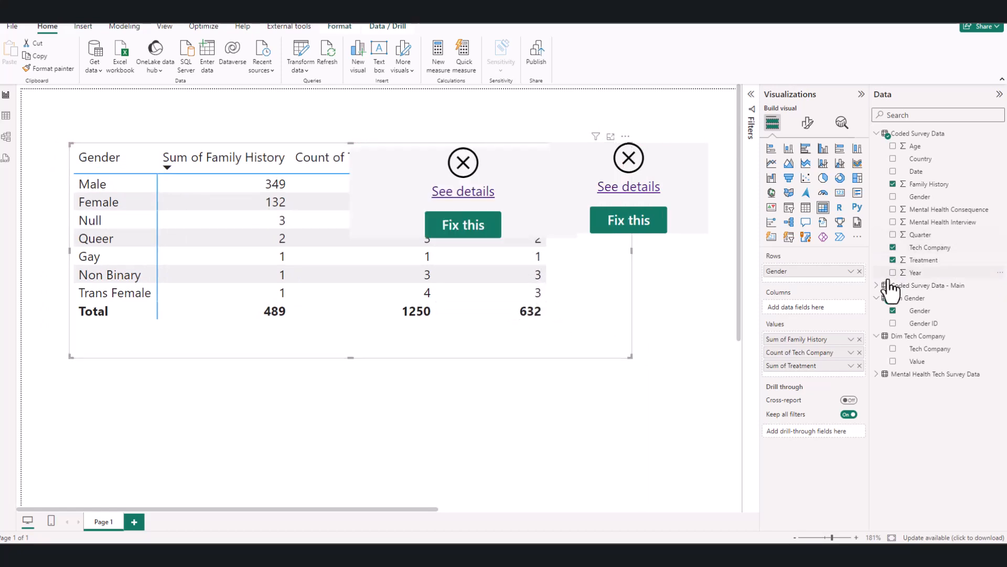
Add Mental Health Interview from Coded Survey Data to the matrix's values and widen the matrix to fit the column
left_click(893, 222)
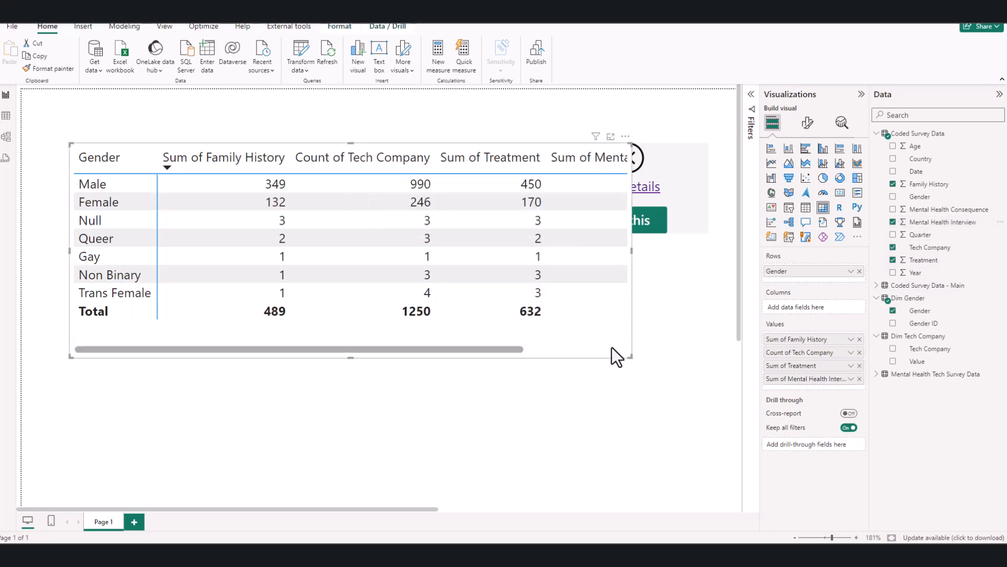
left_click_drag(630, 356, 651, 377)
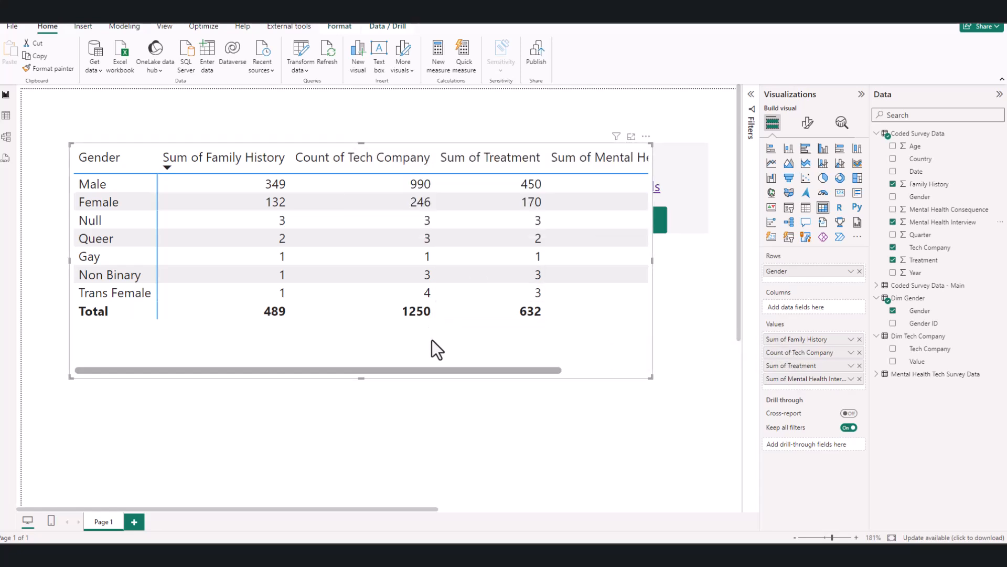
mouse_move(549, 371)
left_mouse_down()
mouse_move(646, 370)
mouse_move(460, 366)
left_mouse_up()
mouse_move(646, 377)
left_mouse_down()
mouse_move(710, 408)
mouse_move(742, 389)
mouse_move(657, 396)
mouse_move(342, 352)
mouse_move(691, 329)
mouse_move(754, 361)
mouse_move(740, 368)
left_mouse_up()
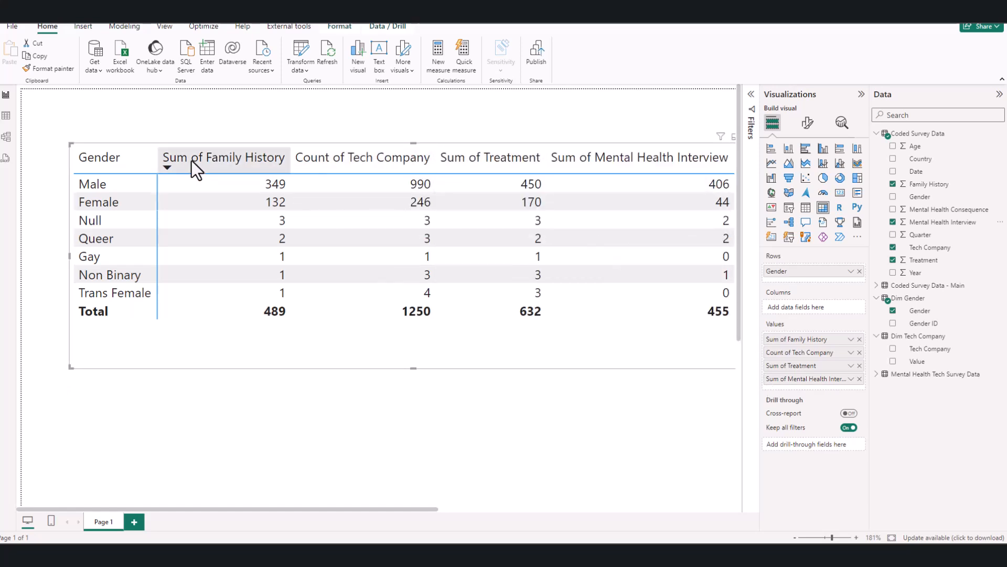
Rename the matrix's Sum of Family History value as Family History
double_click(788, 341)
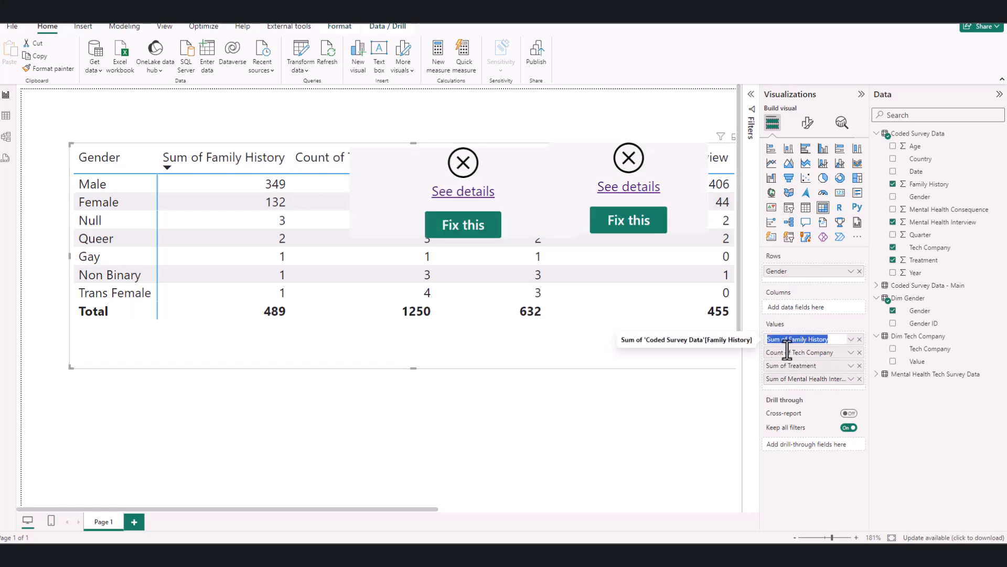
left_click(787, 340)
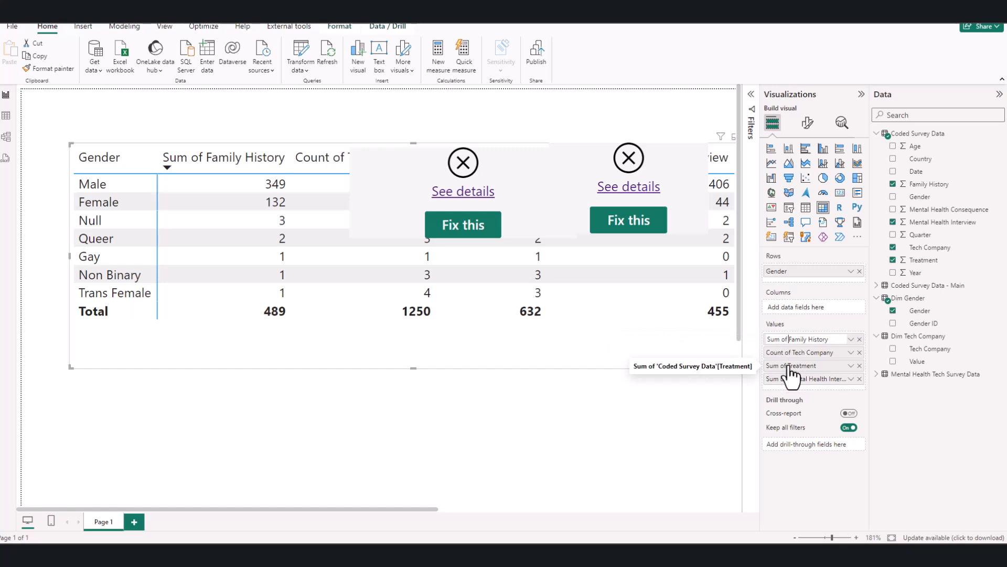
key("BackSpace")
key("BackSpace")
key("BackSpace")
key("BackSpace")
key("BackSpace")
key("BackSpace")
key("BackSpace")
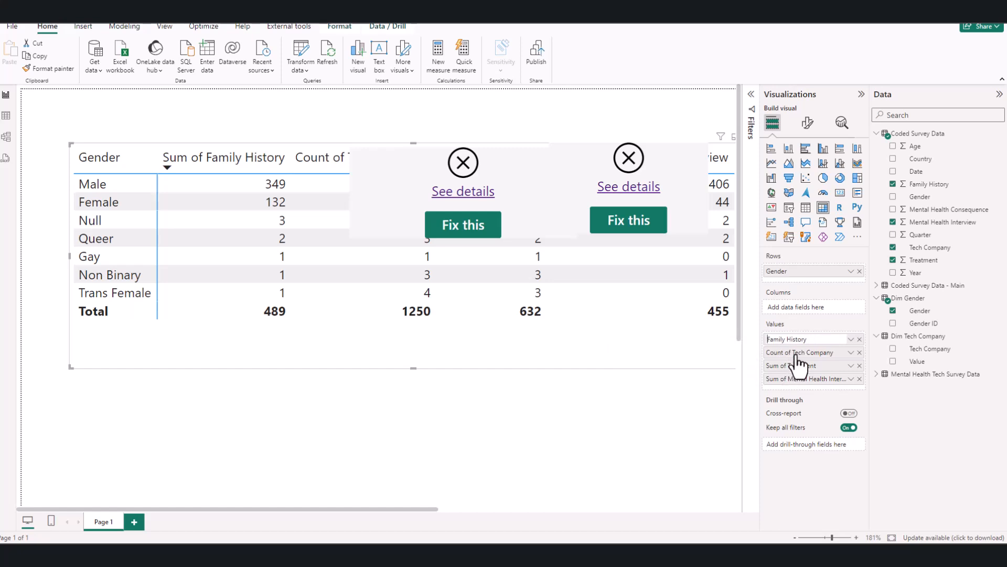
key("Return")
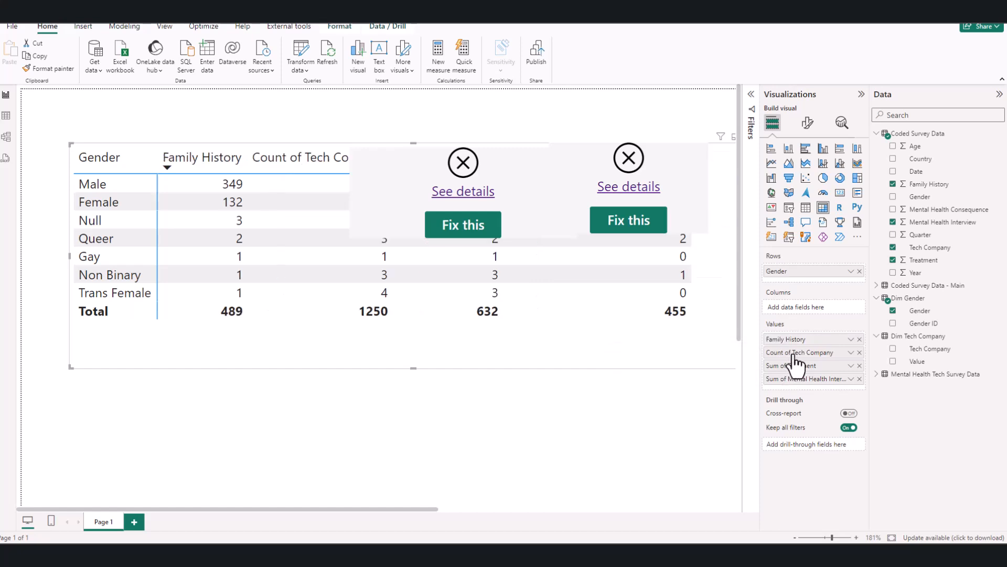
Rename the matrix's Count of Tech Company value as Tech Company
double_click(793, 353)
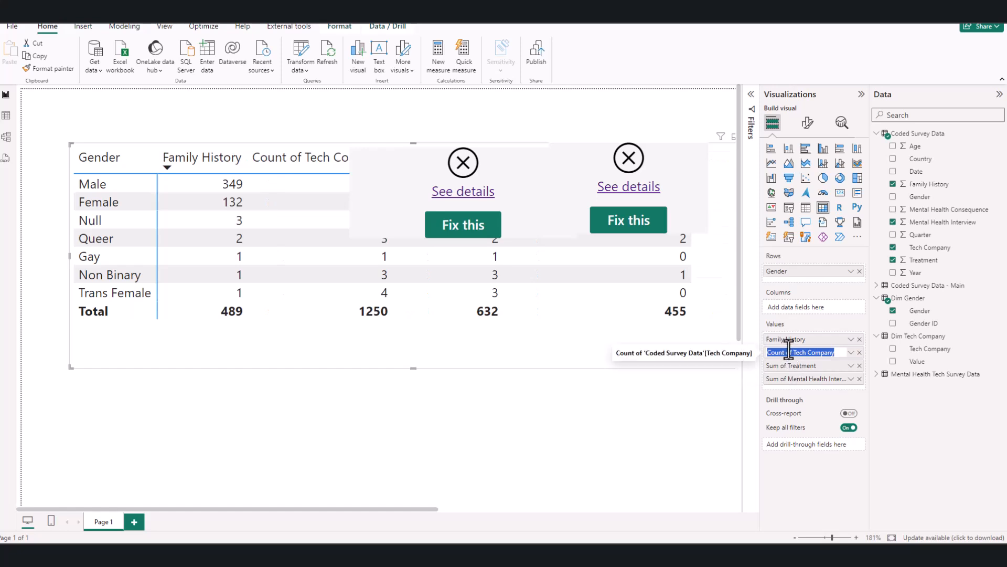
left_click(792, 352)
key("BackSpace")
key("BackSpace")
key("BackSpace")
key("BackSpace")
key("BackSpace")
key("BackSpace")
key("BackSpace")
key("BackSpace")
key("BackSpace")
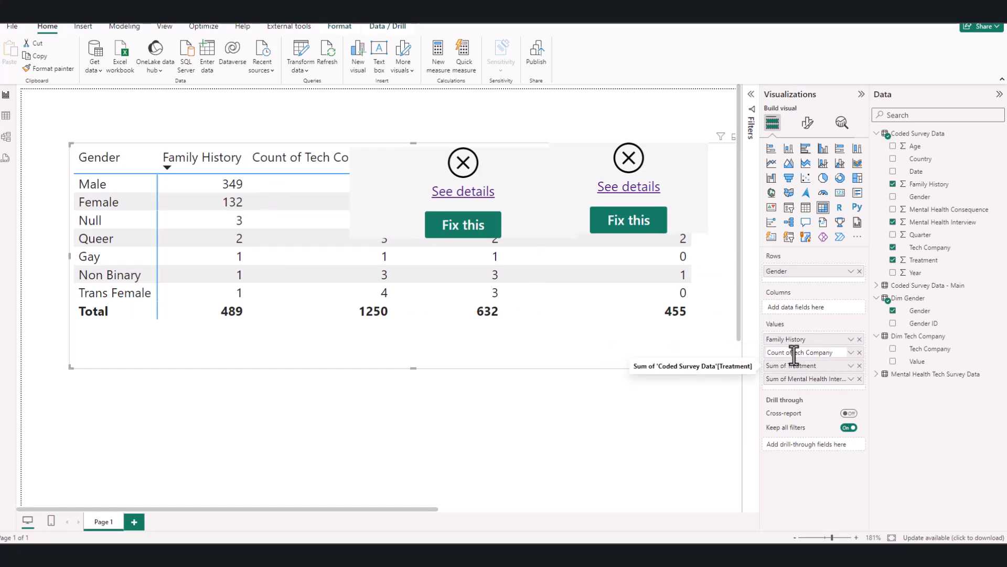
key("Return")
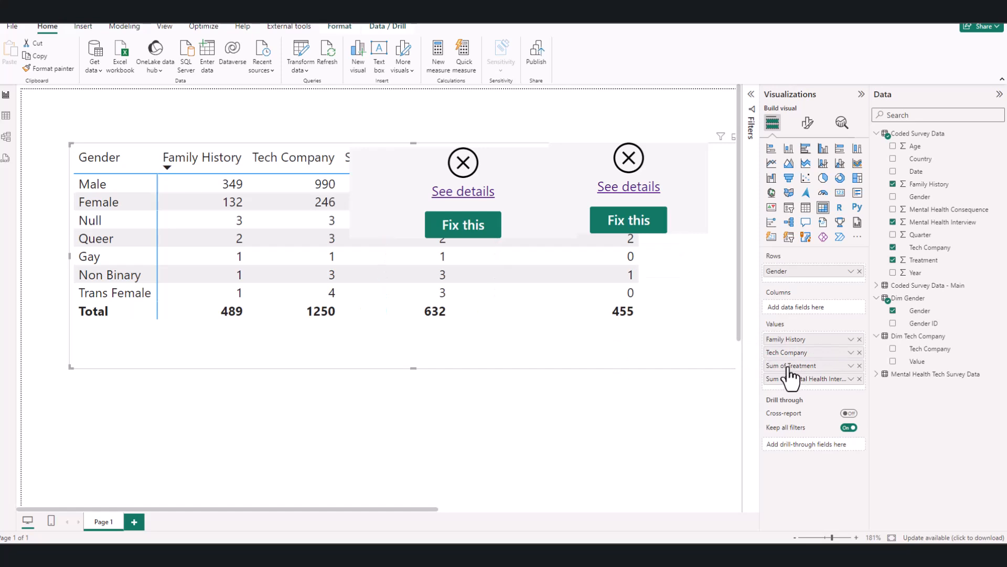
Rename the matrix's Sum of Treatment value as Treatment
double_click(788, 368)
left_click(789, 367)
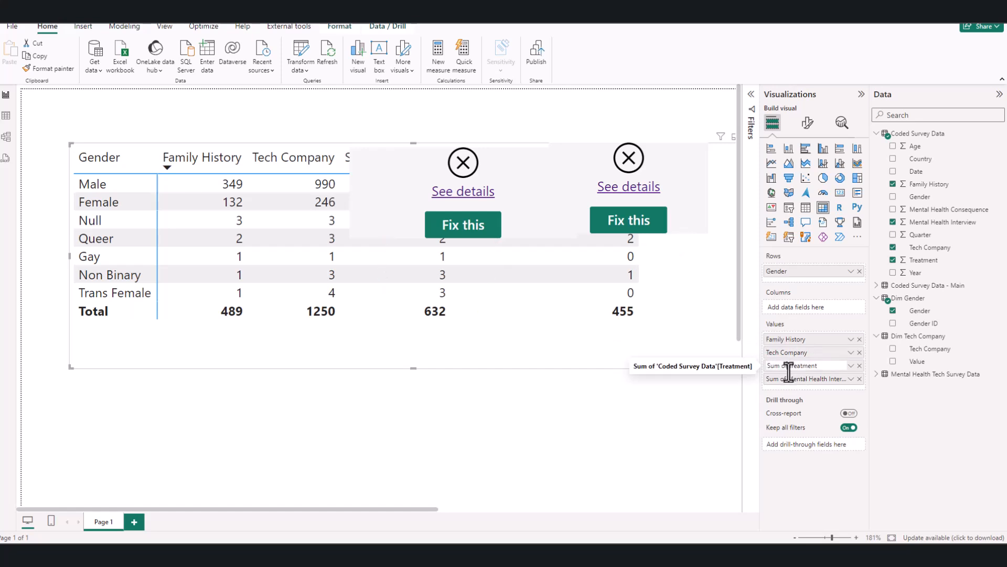
key("BackSpace")
key("BackSpace")
key("BackSpace")
key("BackSpace")
key("BackSpace")
key("BackSpace")
key("BackSpace")
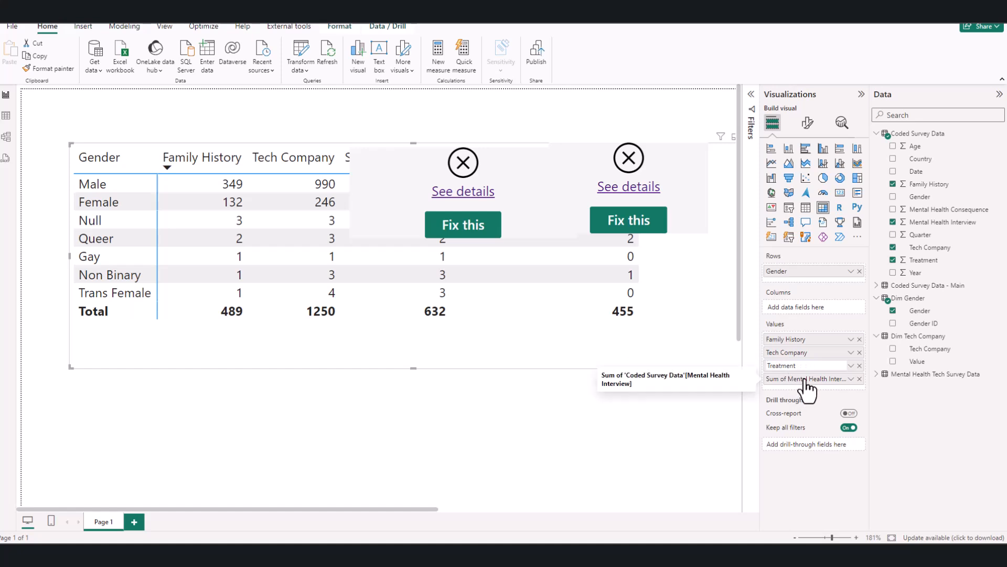
key("Return")
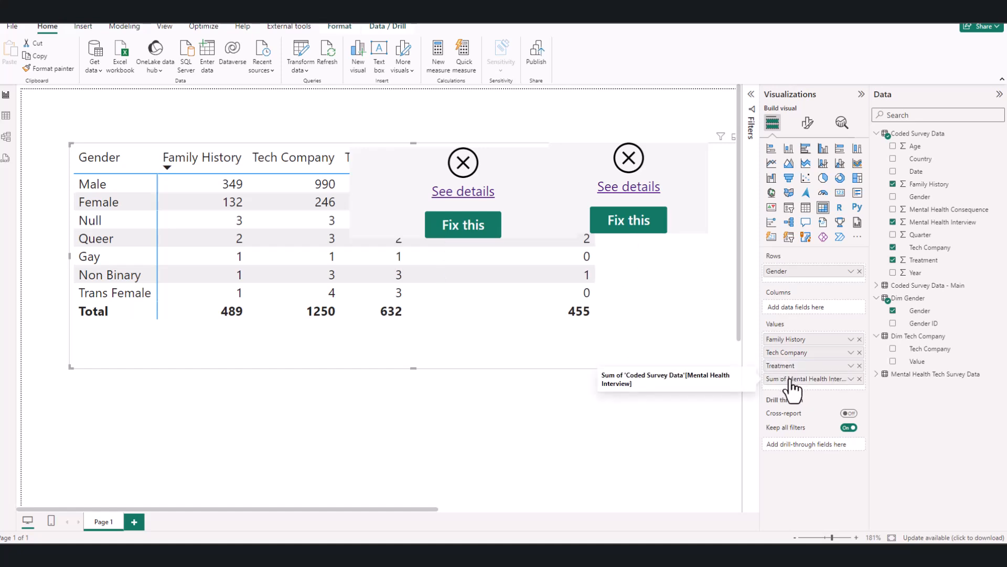
Rename the matrix's Sum of Mental Health Interview value as Mental Health Interview
double_click(789, 379)
left_click(780, 378)
key("BackSpace")
key("BackSpace")
key("BackSpace")
key("BackSpace")
key("BackSpace")
key("BackSpace")
key("BackSpace")
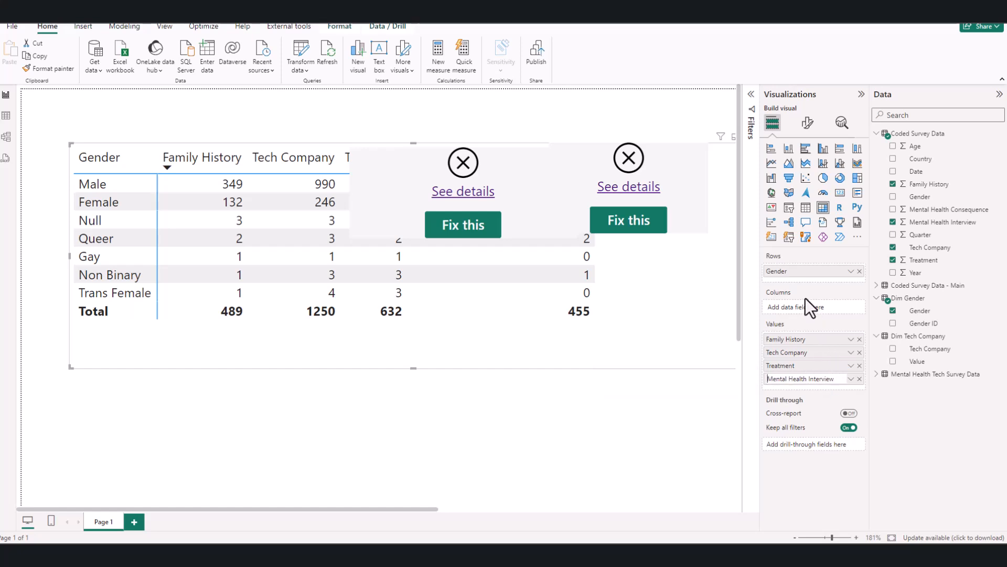
key("Return")
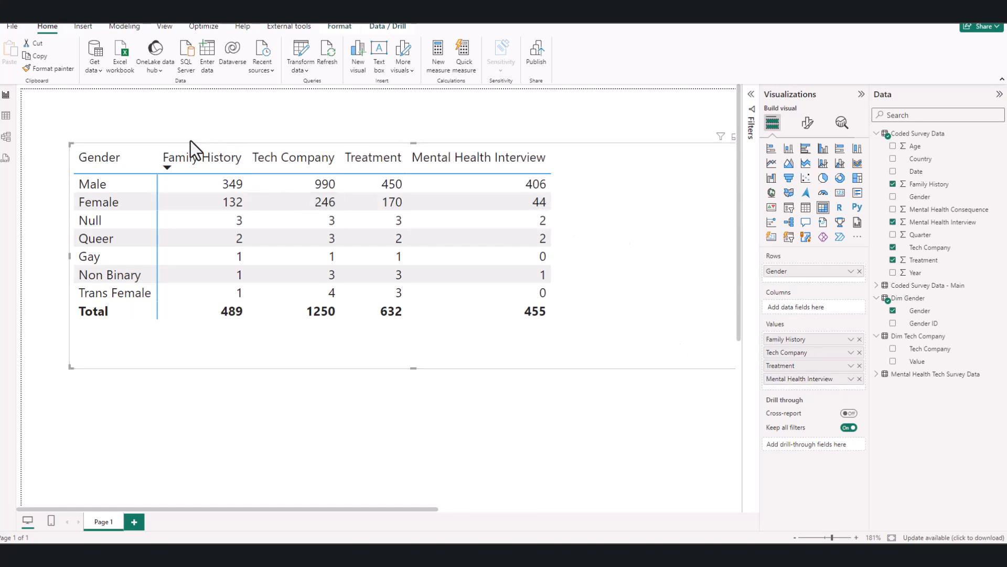
Sort the matrix by Gender in ascending order, then shrink it around its columns and reposition it on the page
left_click(132, 150)
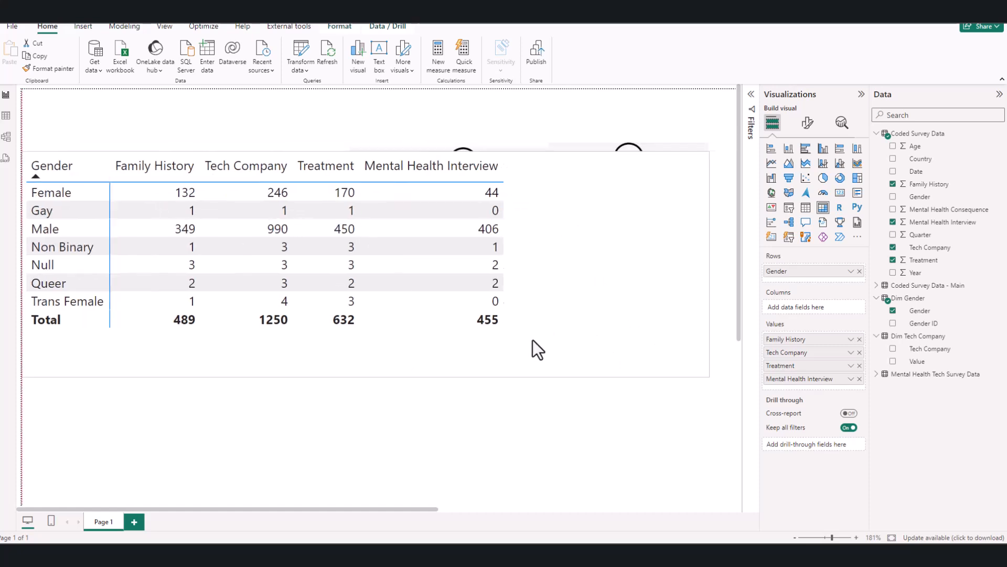
left_click_drag(706, 370, 593, 354)
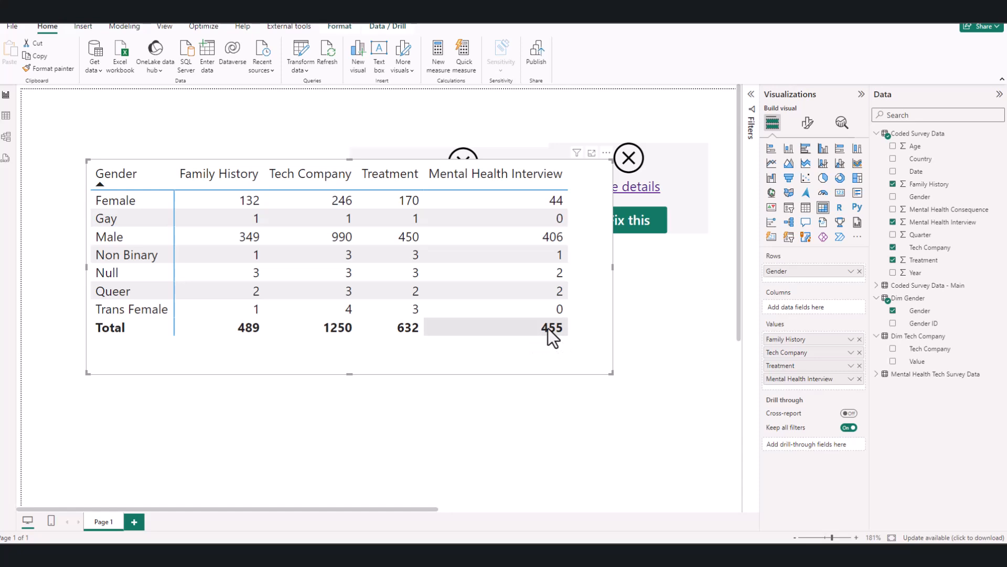
left_click_drag(349, 373, 364, 348)
left_click_drag(596, 330, 576, 351)
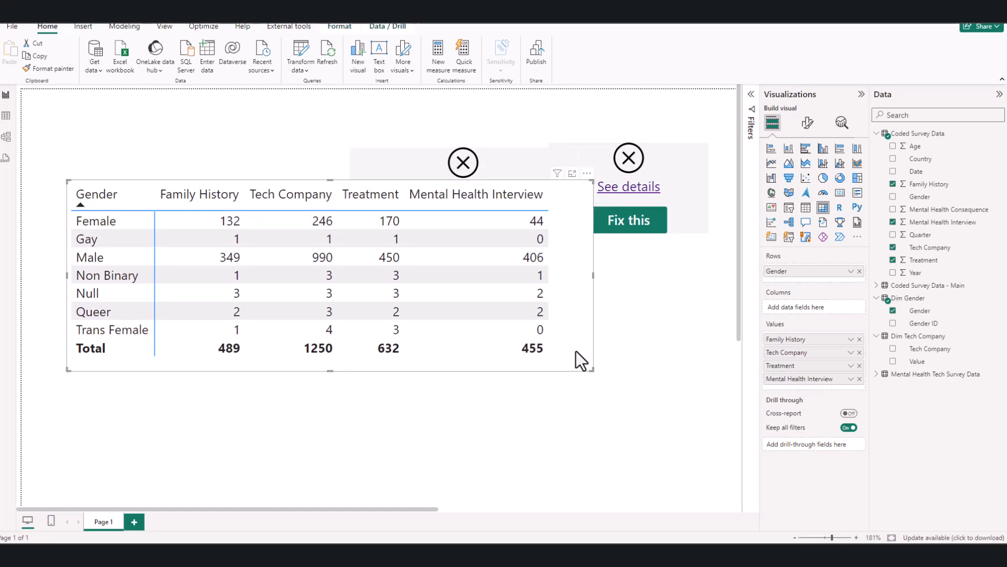
Add Mental Health Consequence to the gender matrix's values and rename it Mental Health Effects
left_click(893, 209)
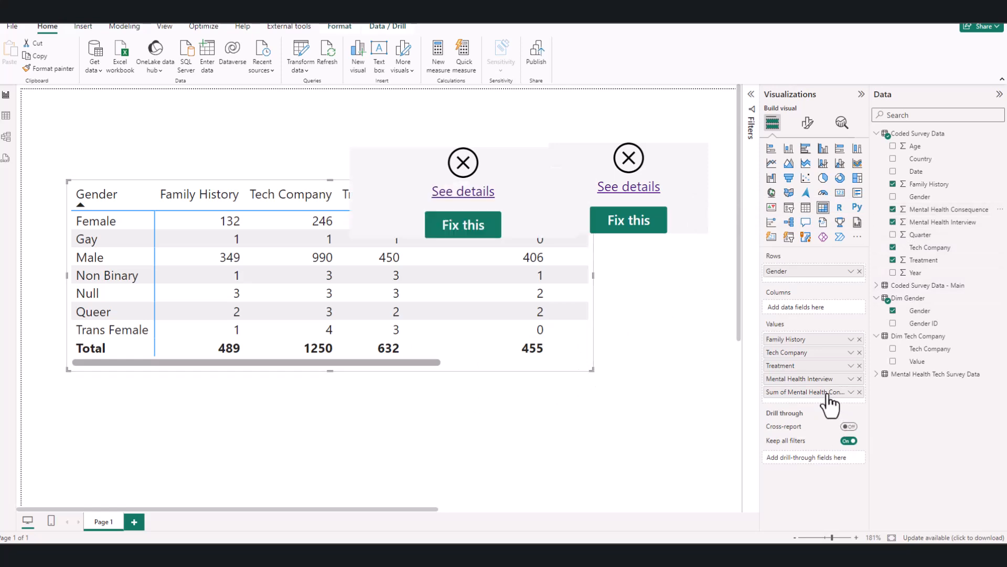
double_click(794, 393)
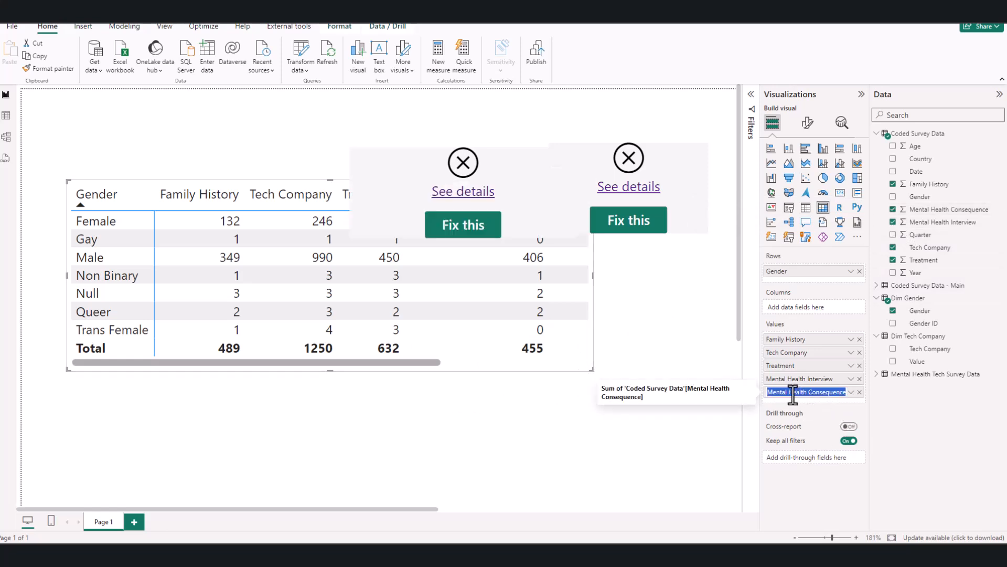
left_click(790, 393)
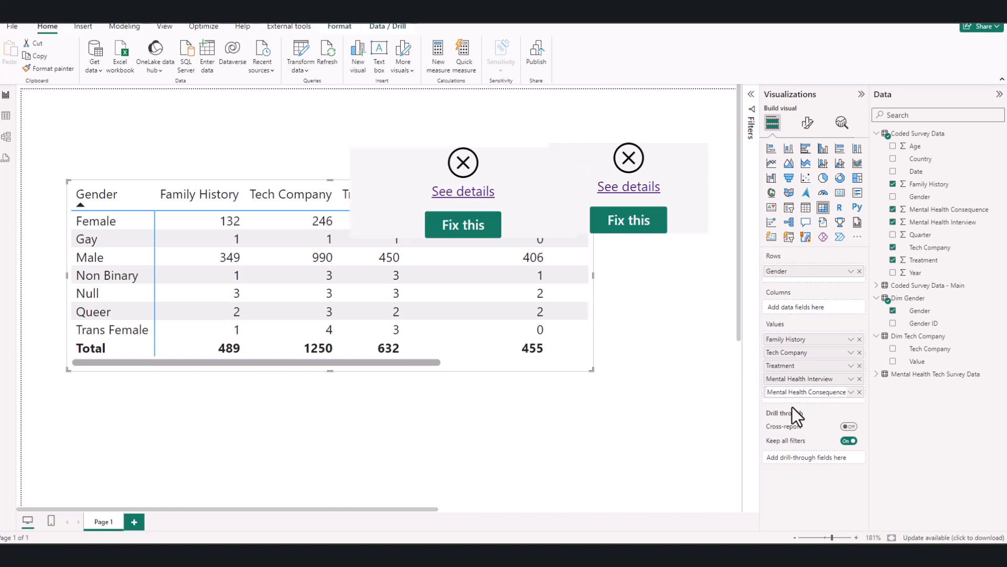
key("Left")
key("Left")
key("Left")
key("Left")
key("Left")
key("Left")
key("Left")
key("Left")
key("Left")
key("Left")
key("Left")
key("Left")
key("Left")
left_click(787, 392)
key("BackSpace")
key("BackSpace")
key("BackSpace")
key("BackSpace")
key("BackSpace")
key("BackSpace")
key("BackSpace")
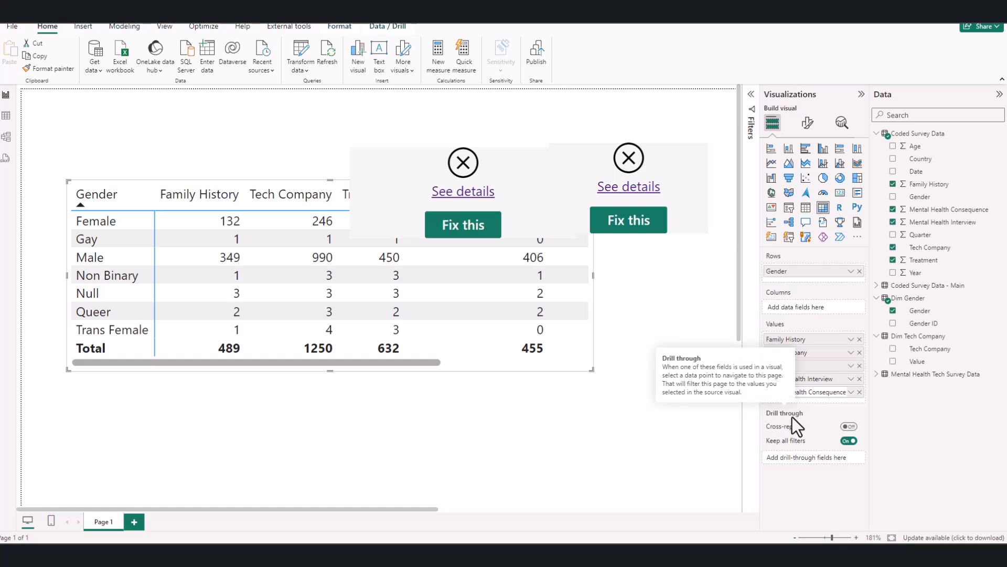
key("Return")
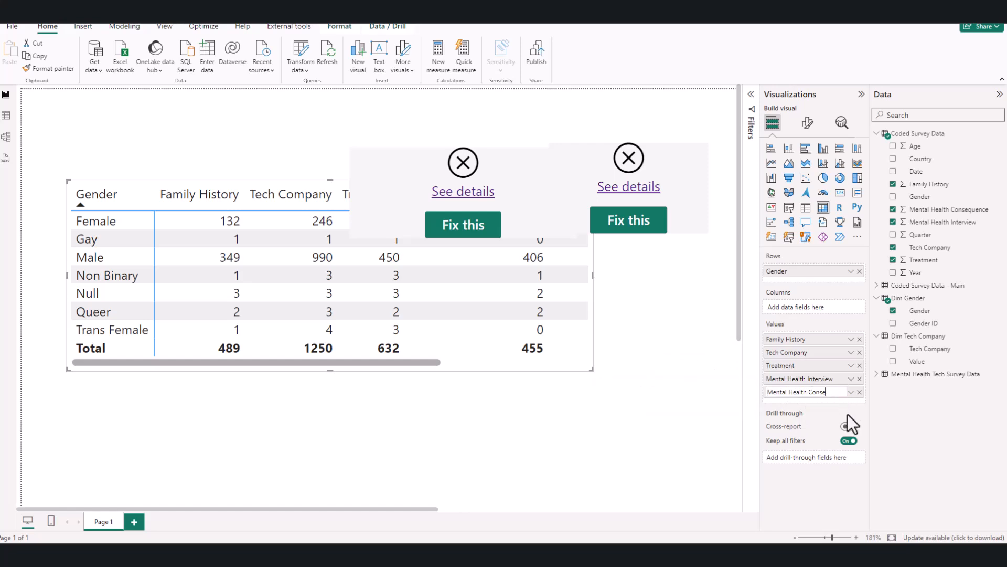
key("BackSpace")
key("BackSpace")
key("BackSpace")
type("Ef")
key("Return")
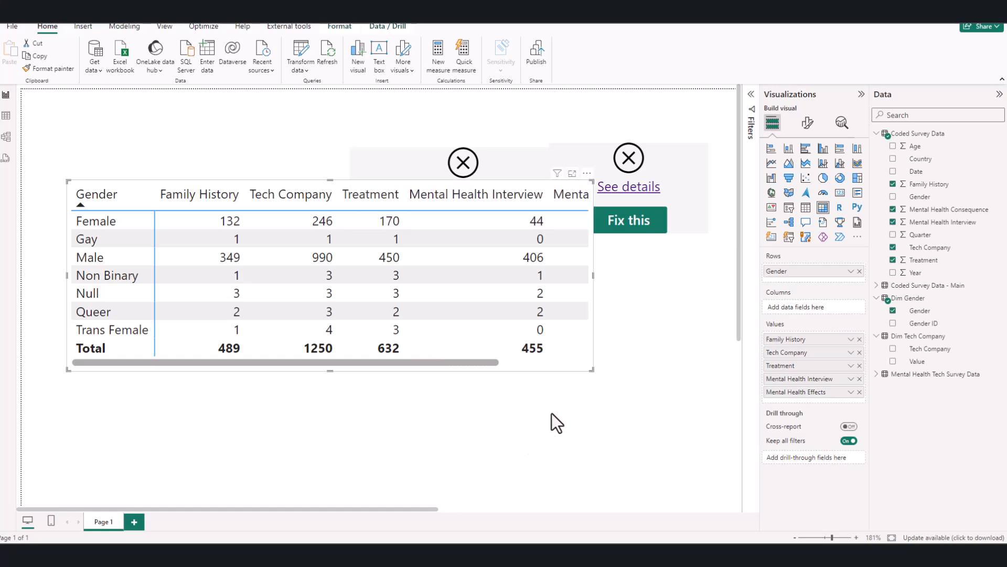
Widen the gender matrix to fit all its value columns and move it near the top of the page
left_click(564, 364)
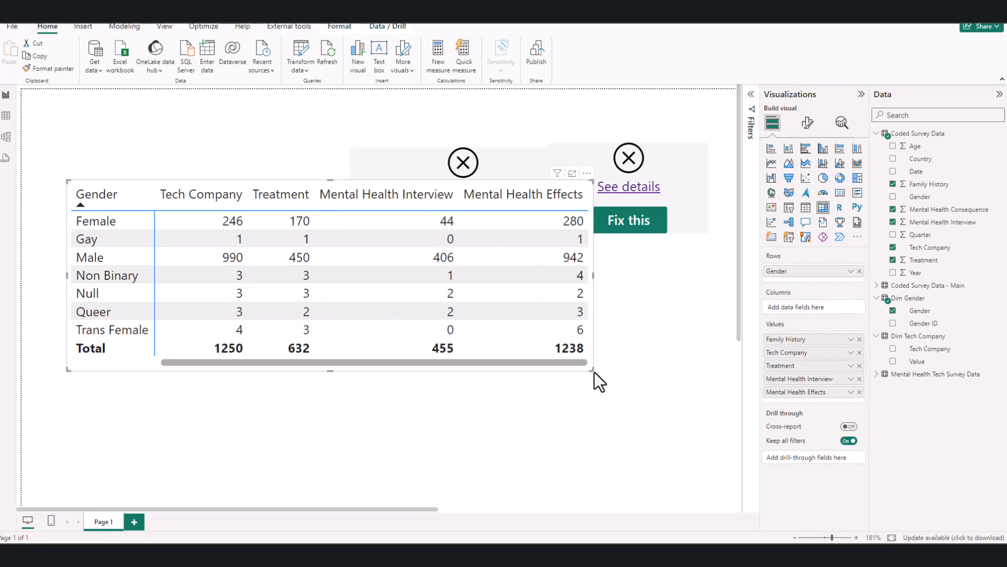
left_click_drag(594, 372, 718, 377)
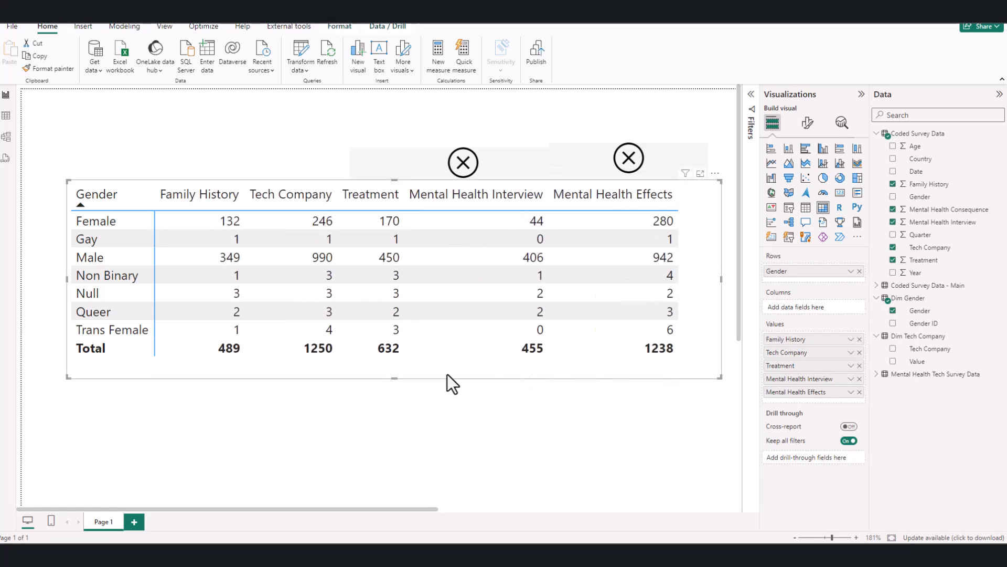
left_click_drag(447, 374, 448, 420)
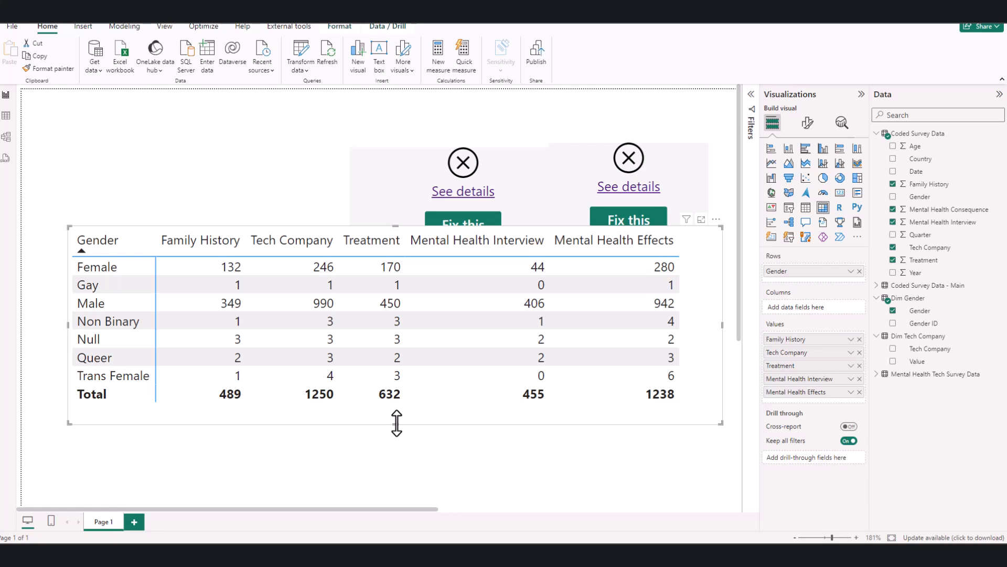
left_click_drag(394, 422, 395, 418)
left_click(361, 410)
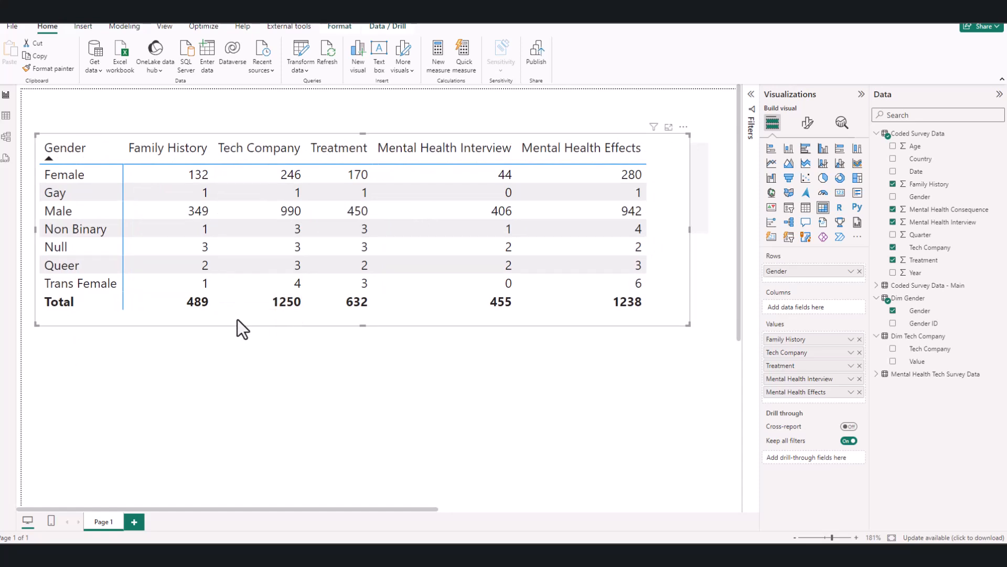
mouse_move(256, 326)
left_mouse_down()
mouse_move(295, 326)
mouse_move(263, 319)
left_mouse_up()
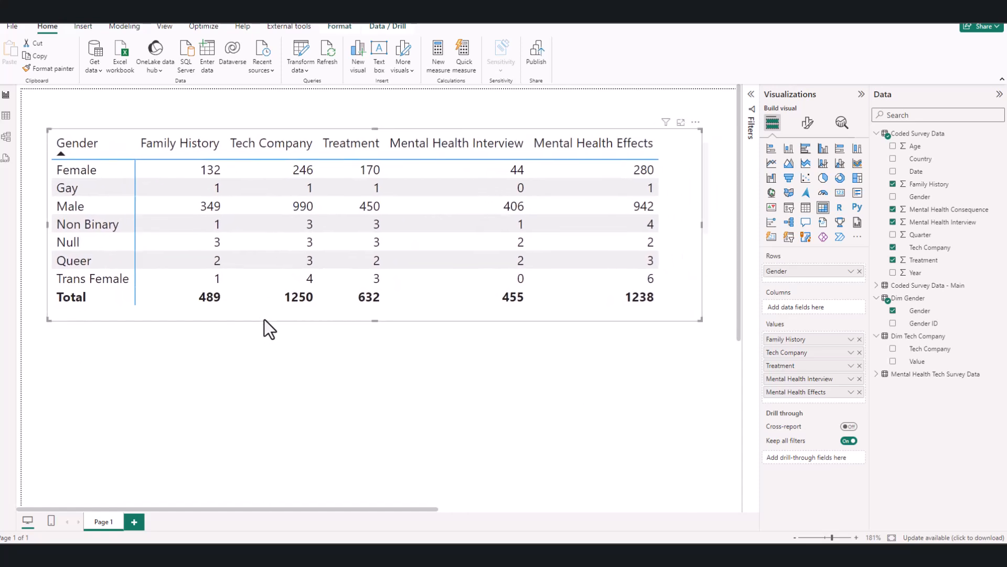
Duplicate the gender matrix and place the copy below the original
right_click(255, 313)
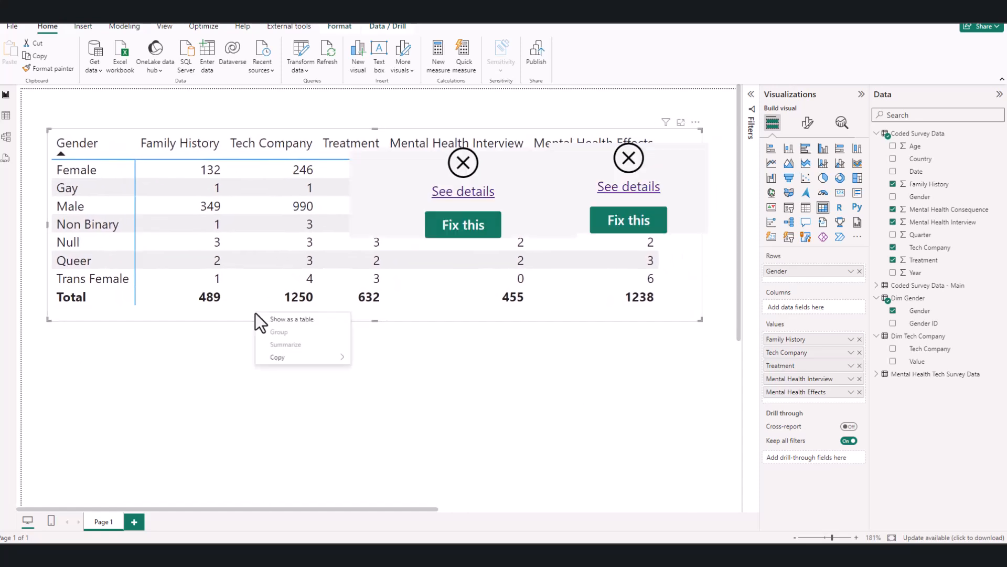
left_click(234, 314)
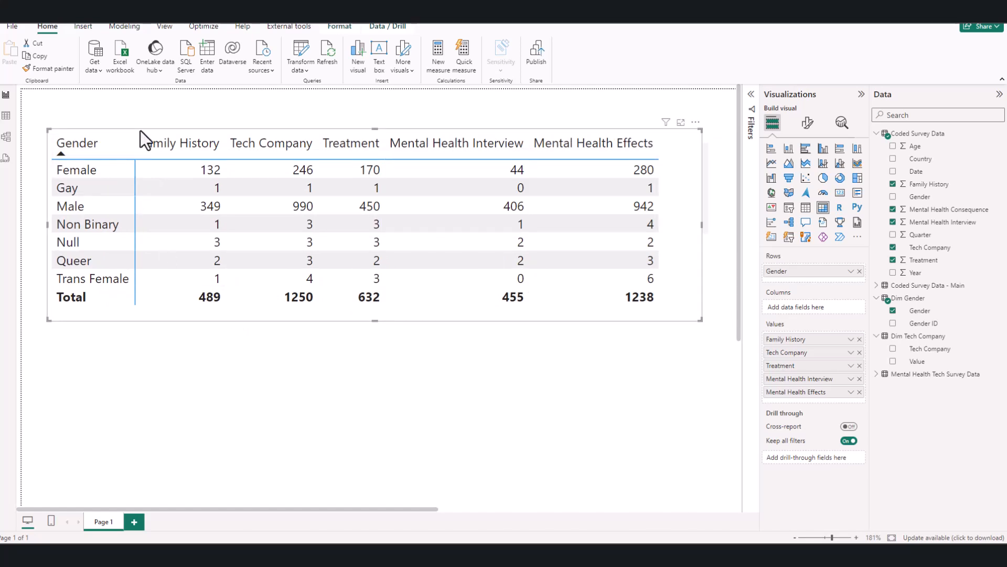
left_click(112, 380)
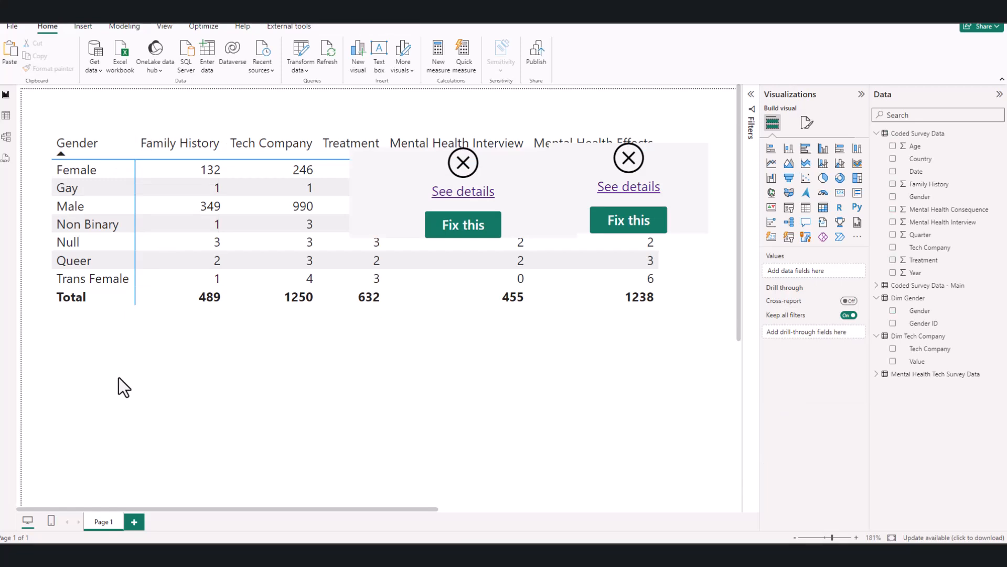
key("ctrl+v")
left_click_drag(418, 325, 398, 490)
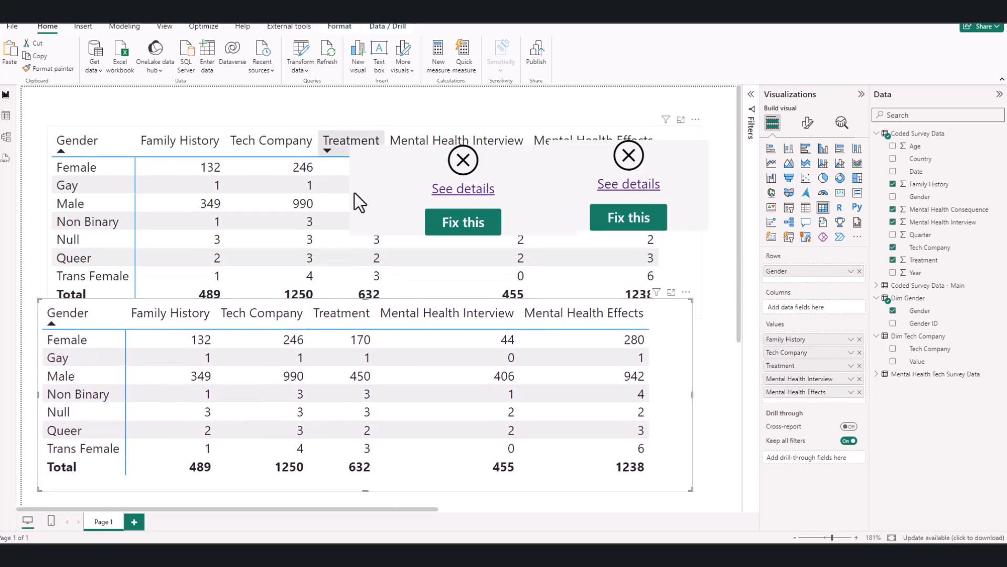
Move the original gender matrix to the top of the page and shorten it, then move the copy up beneath it
left_click_drag(696, 266, 700, 232)
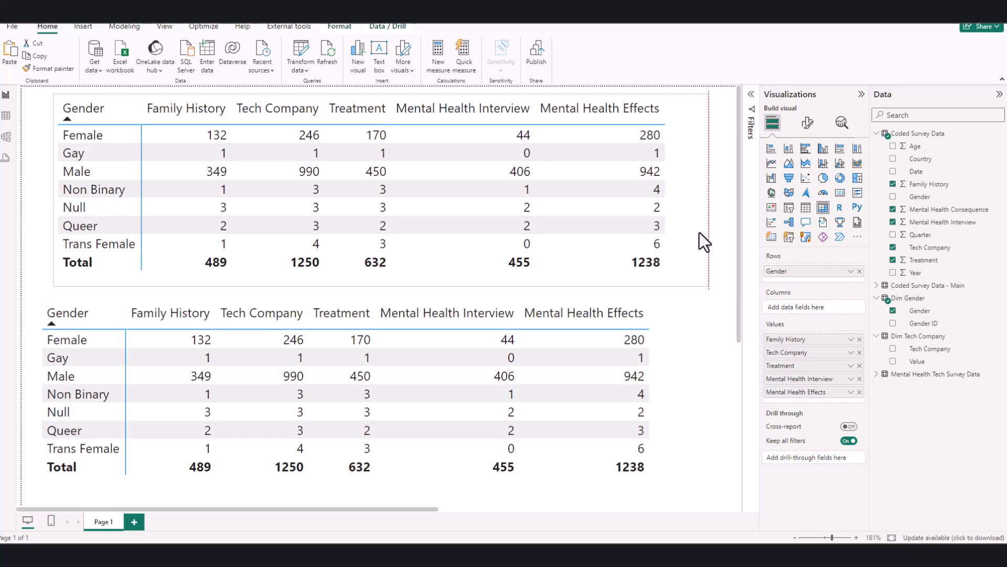
left_click_drag(386, 282, 392, 160)
left_click_drag(333, 490, 338, 415)
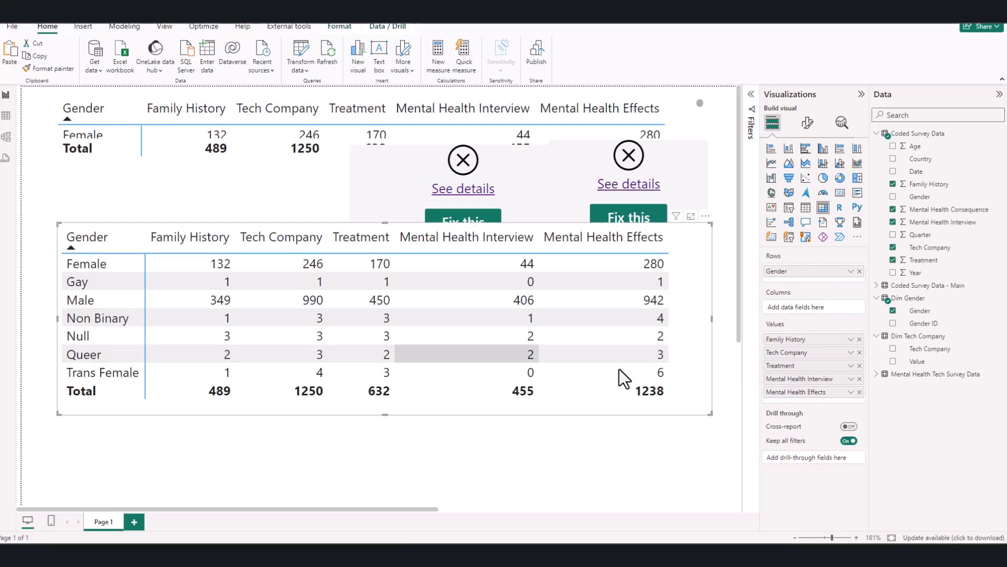
Replace Gender with Tech Company from Dim Tech Company as the copied matrix's rows, and shrink the matrix around its contents
left_click(859, 272)
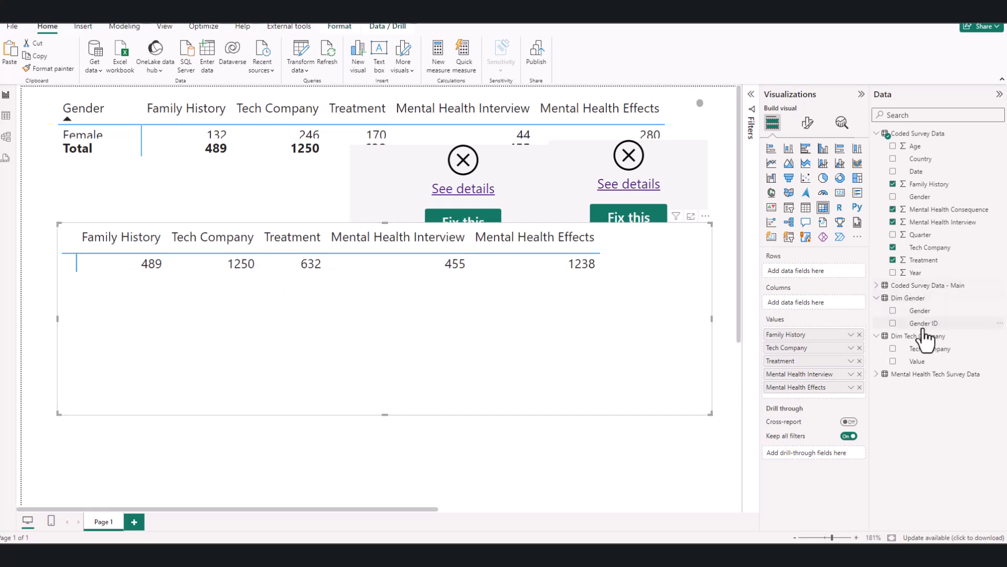
left_click_drag(919, 351, 813, 271)
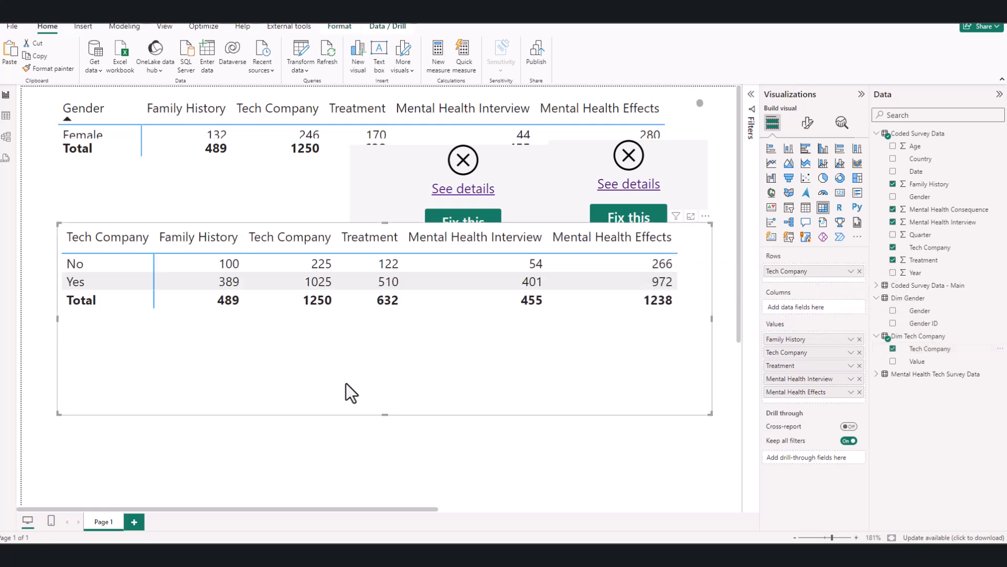
mouse_move(383, 415)
left_mouse_down()
mouse_move(403, 319)
mouse_move(398, 398)
mouse_move(444, 396)
left_mouse_up()
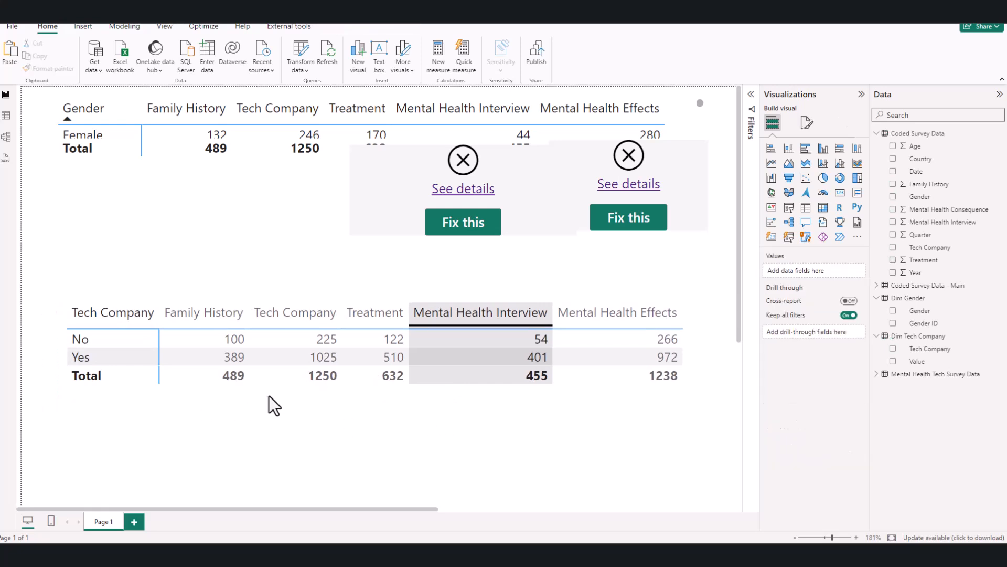
left_click(458, 385)
left_click(443, 437)
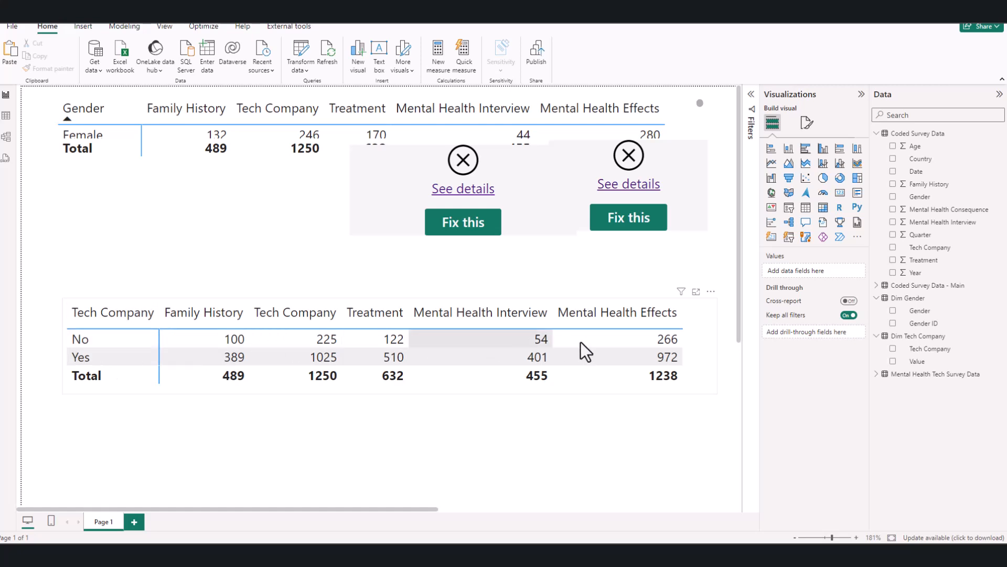
left_click(707, 389)
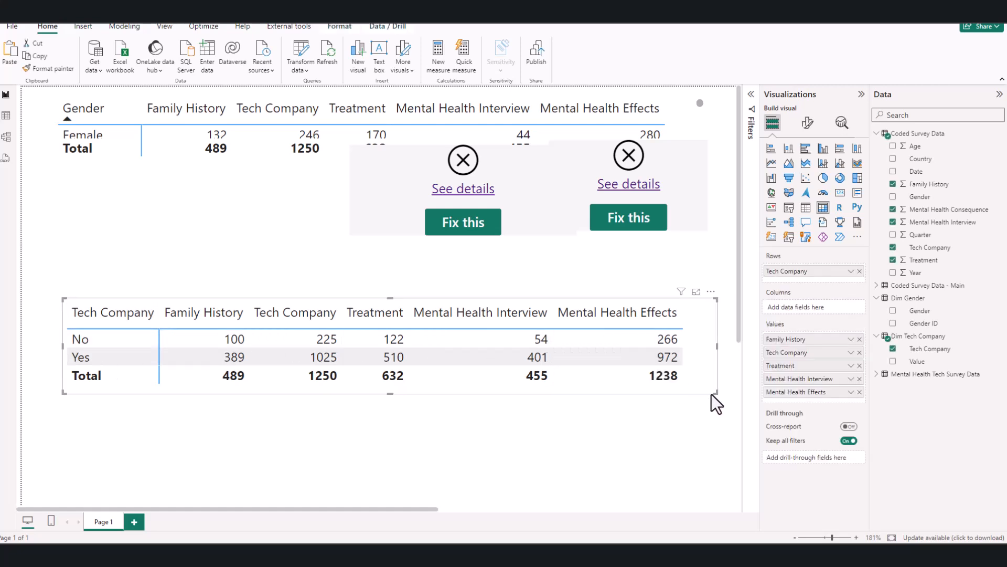
left_click_drag(714, 393, 688, 401)
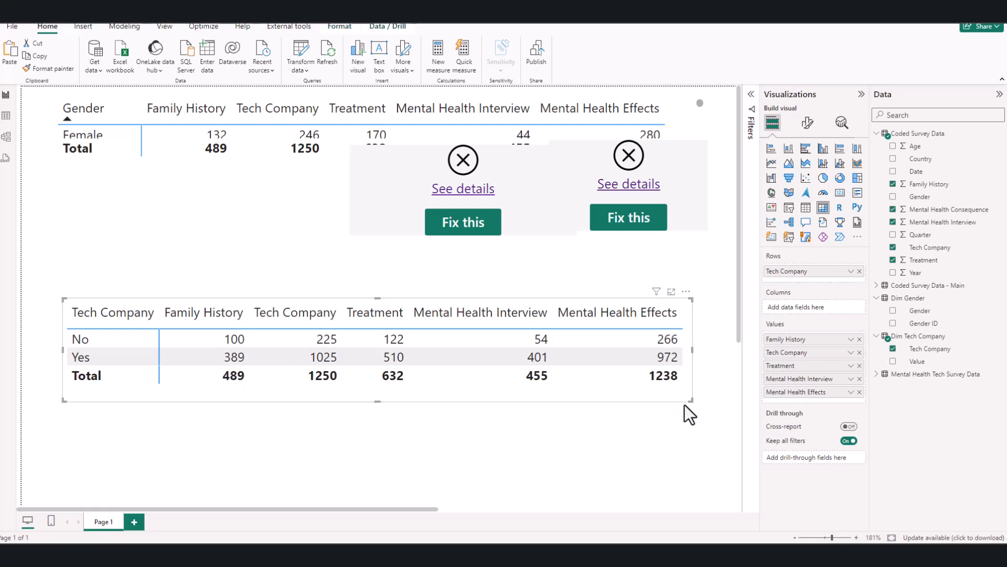
left_click_drag(690, 400, 704, 402)
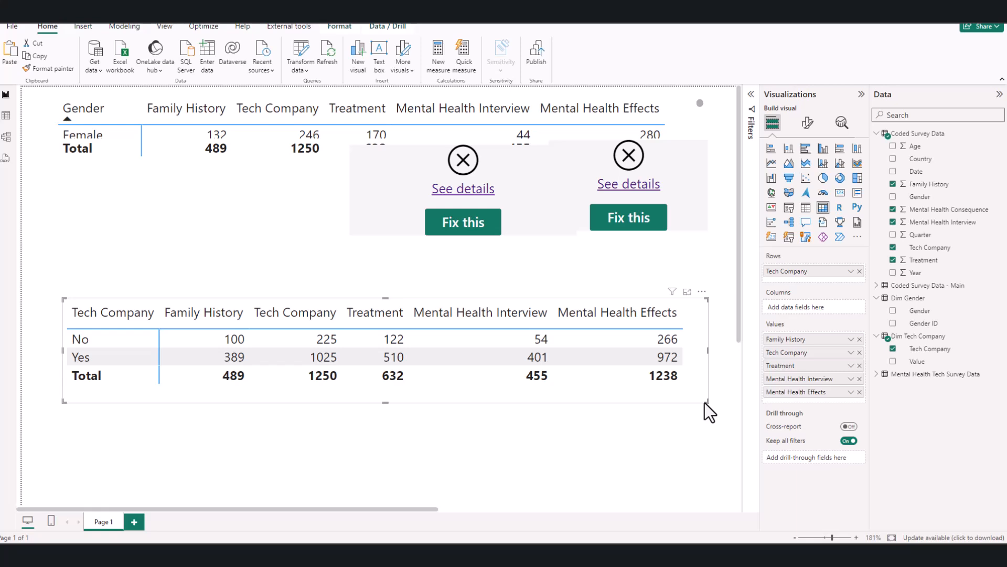
Delete the two broken visuals showing Fix this from the page
left_click(384, 191)
key("Delete")
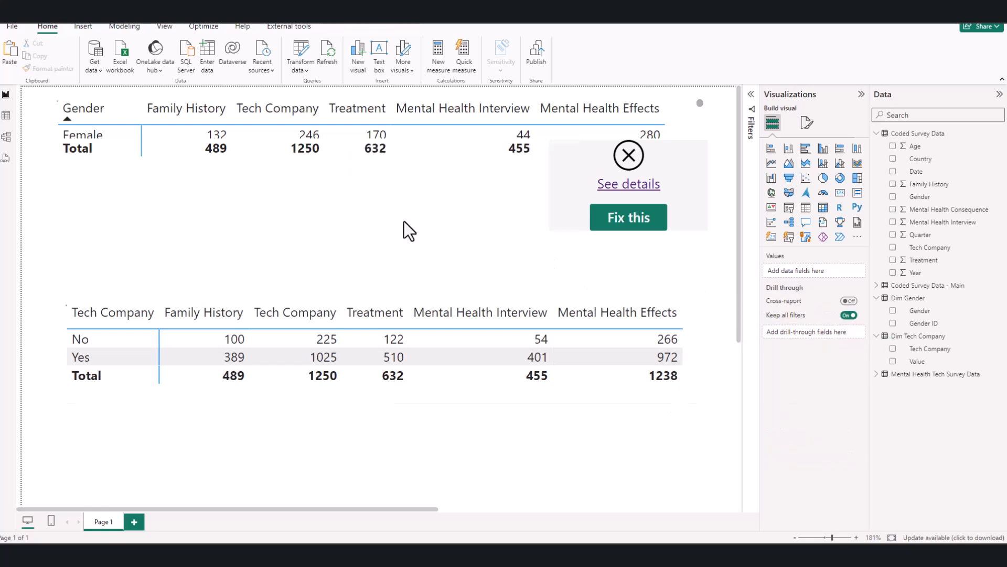
left_click(580, 181)
key("Delete")
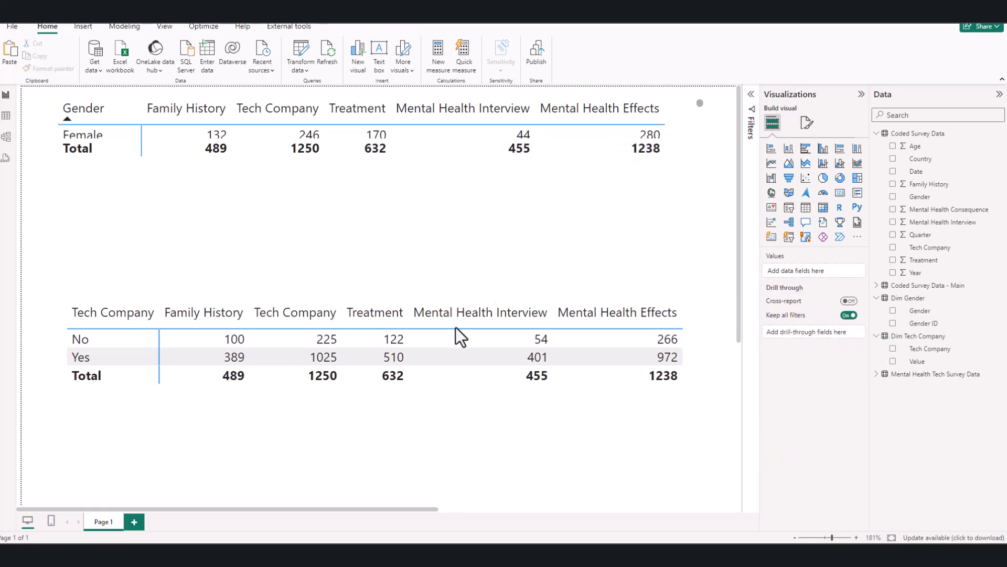
Move the Tech Company matrix lower on the page and enlarge the gender matrix to fit all its rows
left_click(430, 399)
left_click_drag(430, 397, 414, 424)
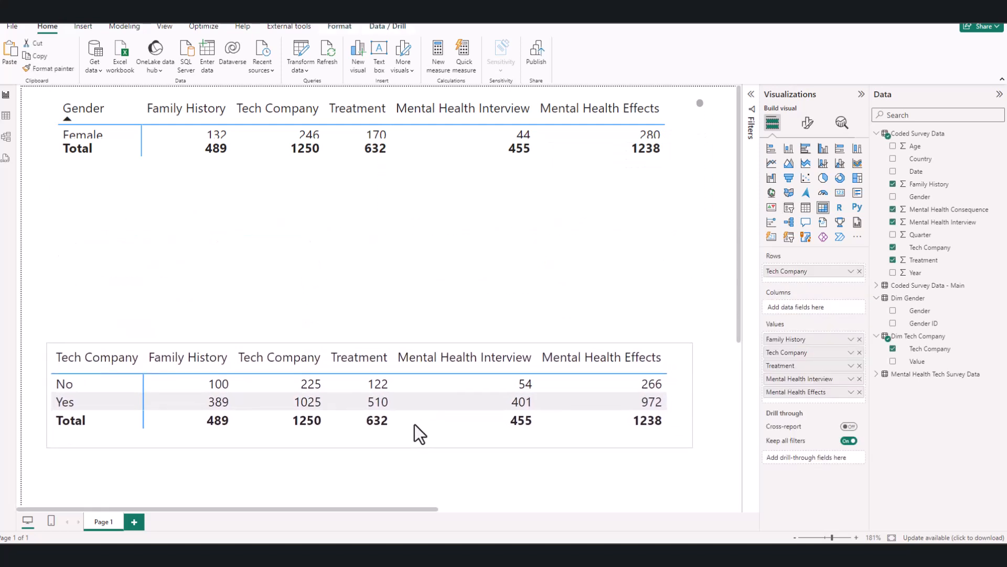
left_click(371, 170)
left_click(401, 149)
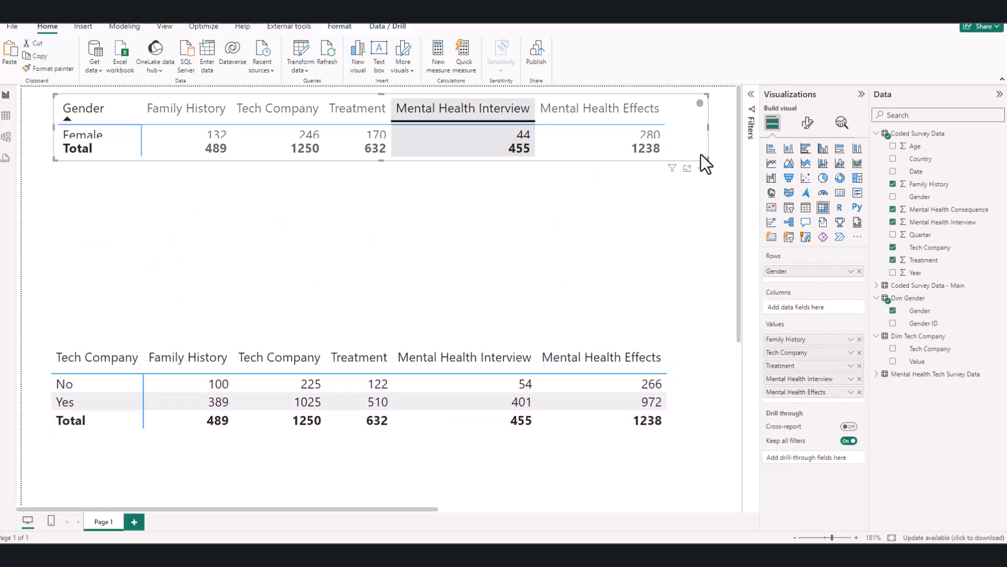
left_click_drag(706, 159, 669, 289)
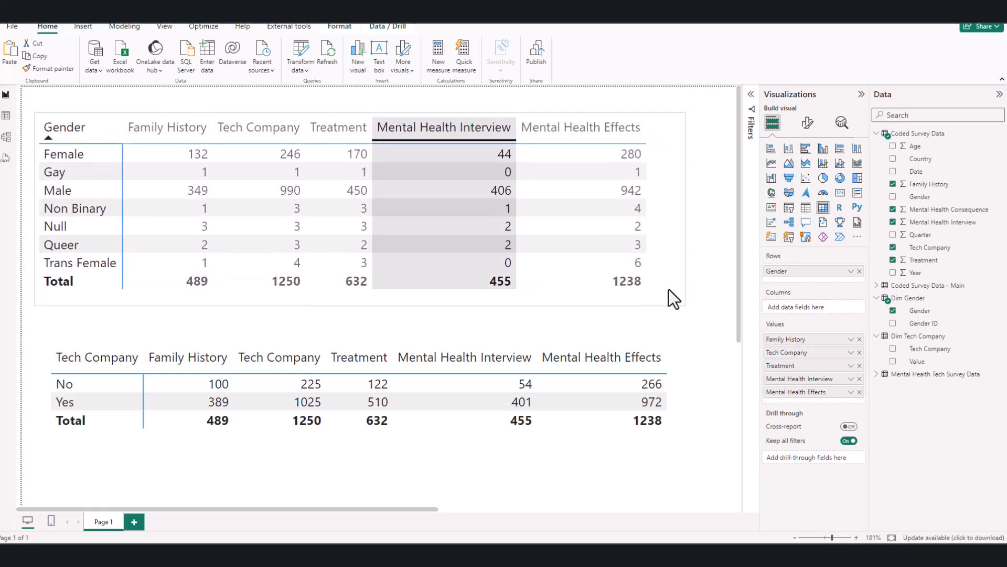
Move the Tech Company matrix up directly beneath the gender matrix and narrow it to its columns
left_click(427, 401)
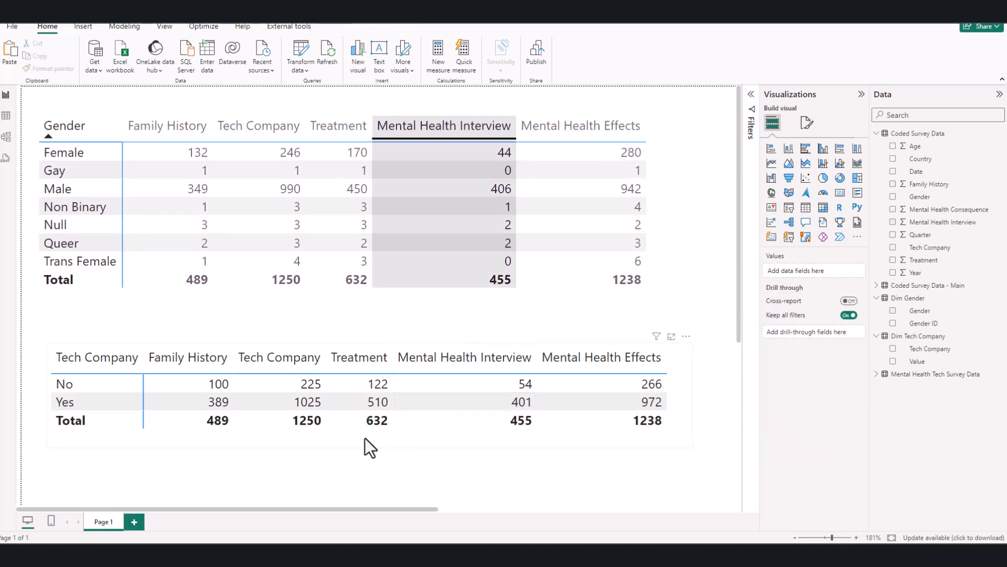
left_click_drag(360, 441, 348, 408)
mouse_move(681, 415)
left_mouse_down()
mouse_move(606, 417)
mouse_move(659, 419)
left_mouse_up()
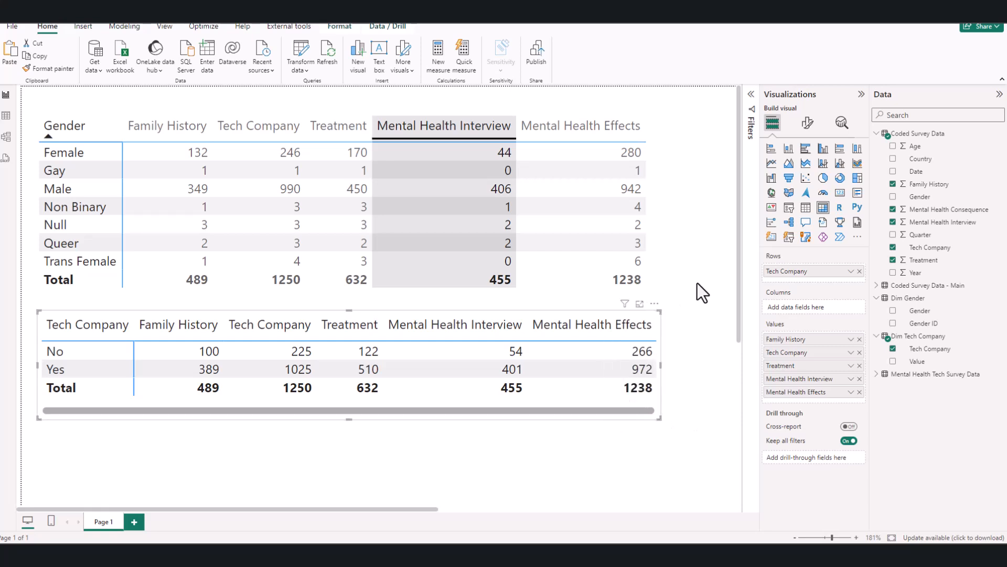
Clear the Mental Health Interview column highlight in the gender matrix
left_click(701, 232)
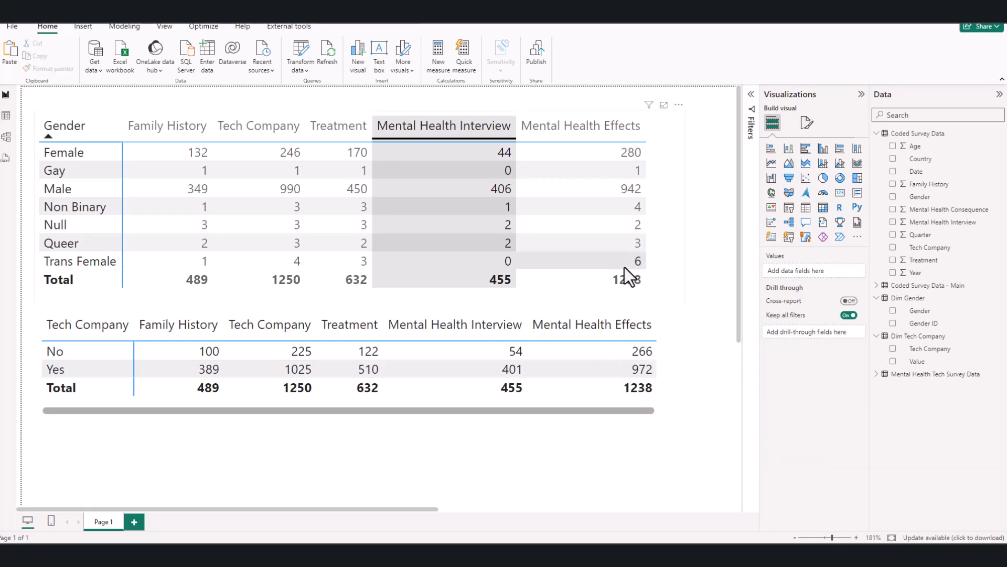
left_click(455, 166)
left_click(454, 165)
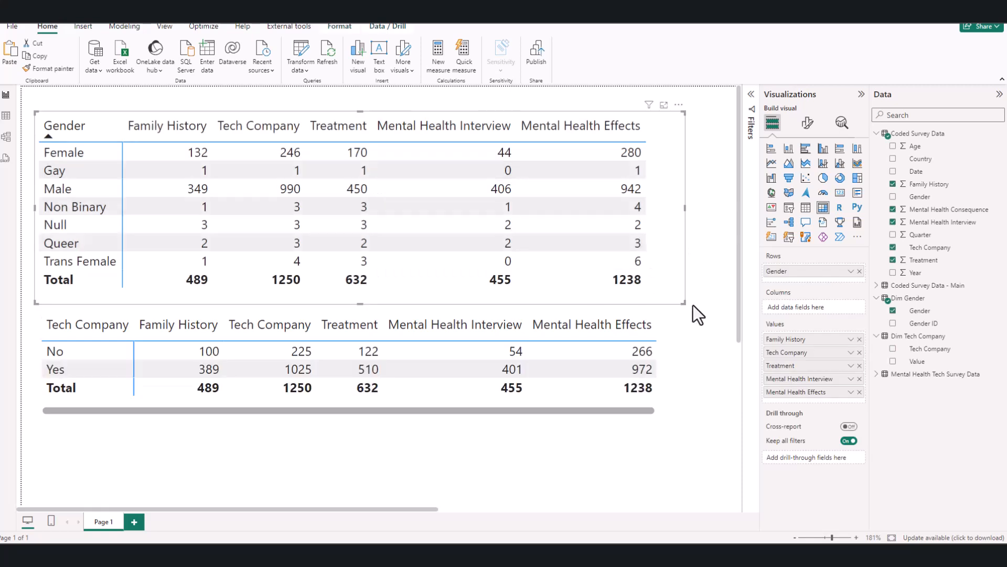
Sort the Tech Company matrix by Mental Health Interview in descending order
left_click(594, 443)
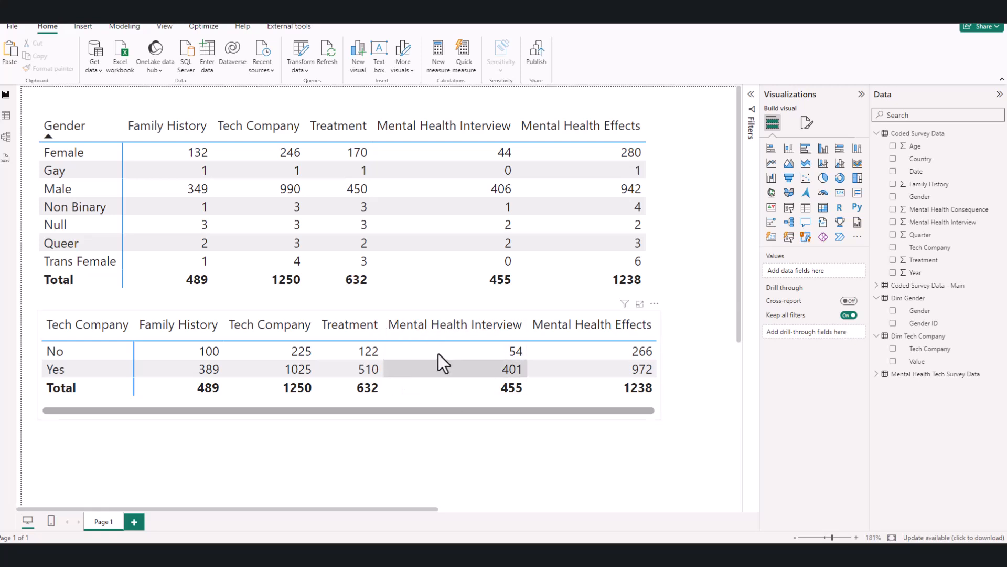
left_click(438, 332)
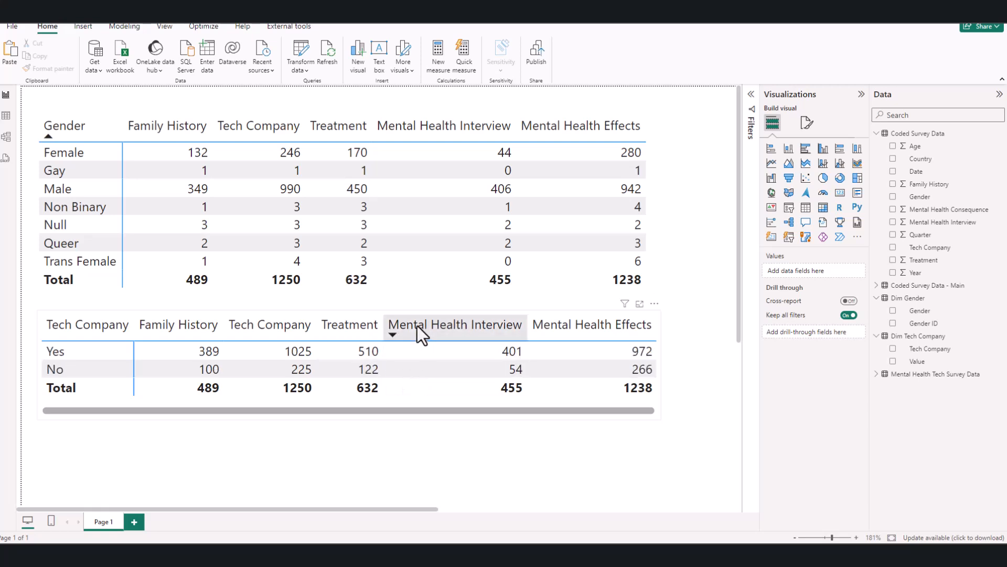
left_click(417, 326)
left_click(417, 339)
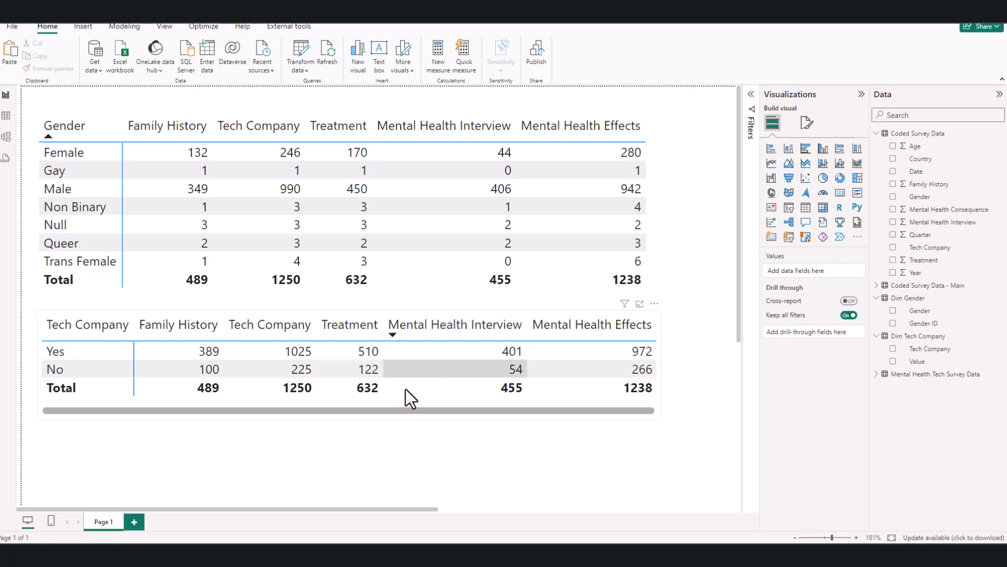
double_click(403, 444)
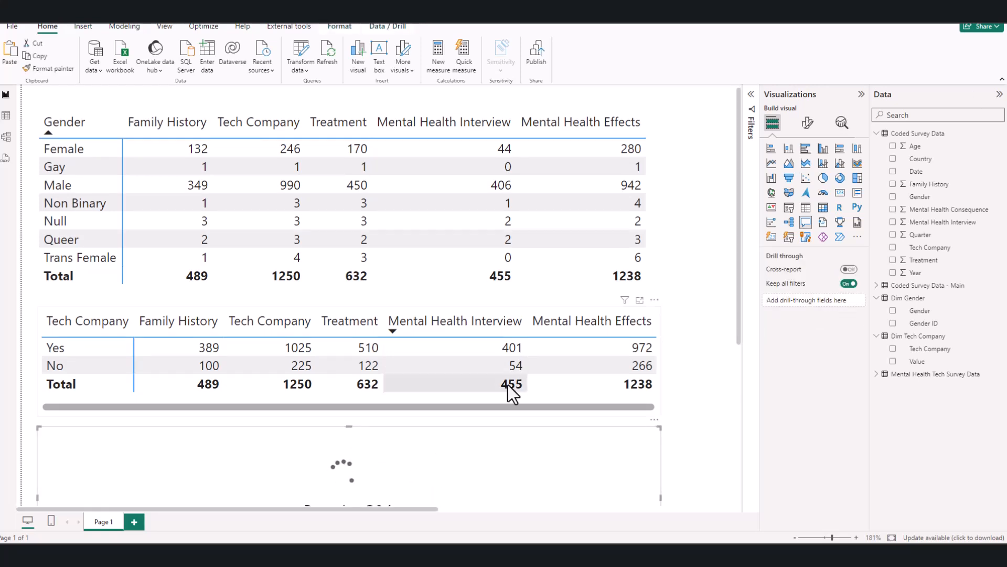
scroll(493, 399, "down", 3)
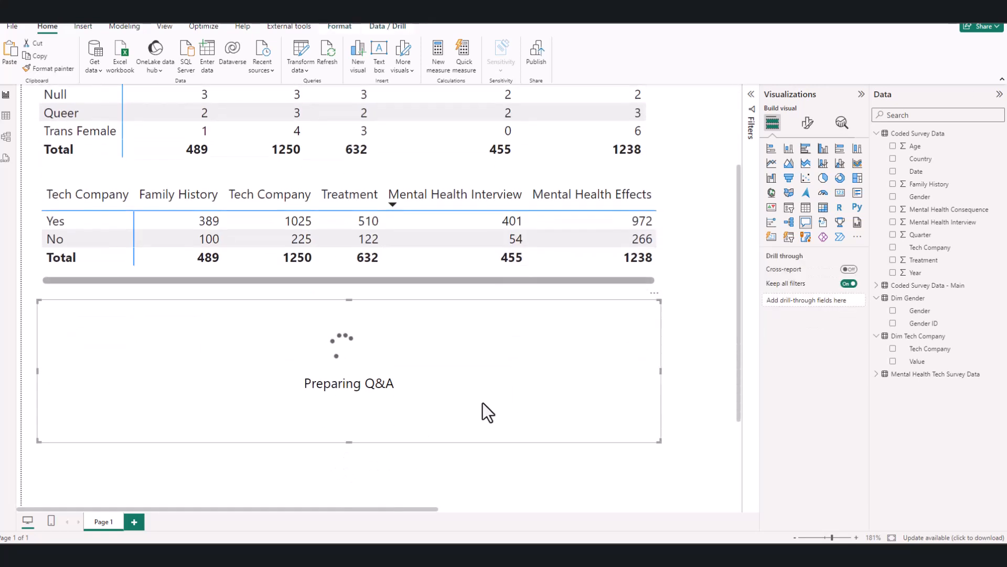
left_click(675, 319)
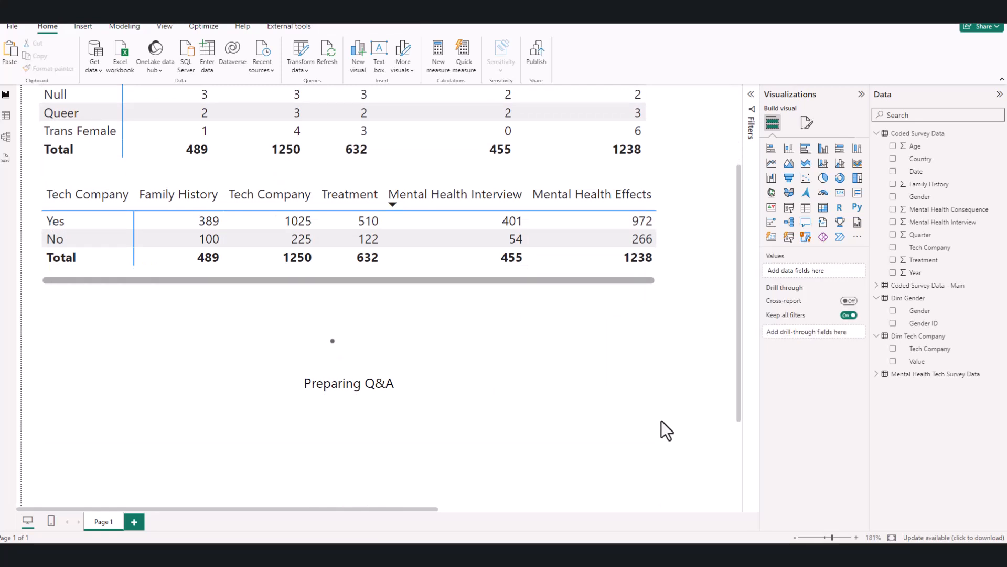
left_click_drag(688, 424, 272, 328)
left_click_drag(97, 292, 434, 390)
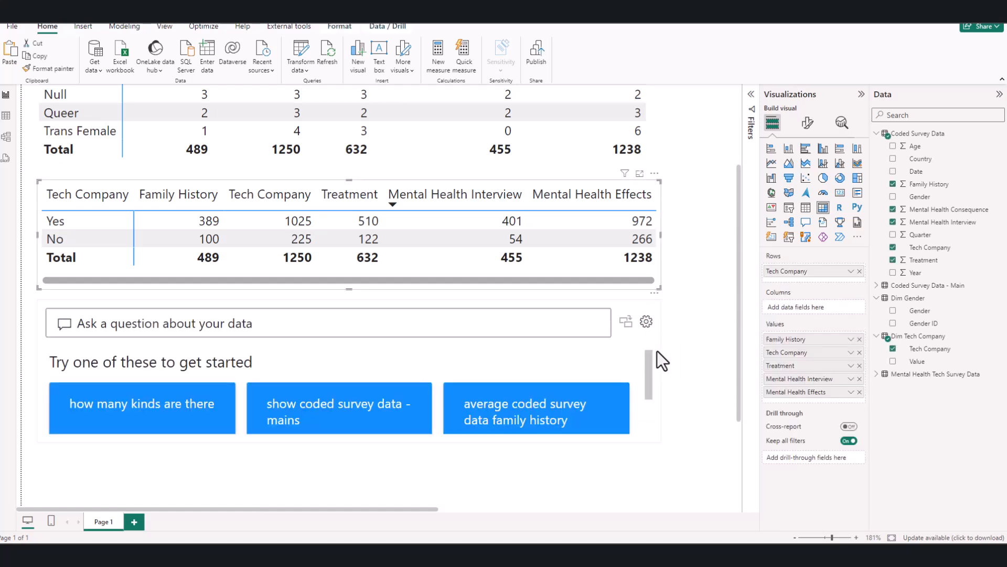
left_click(294, 314)
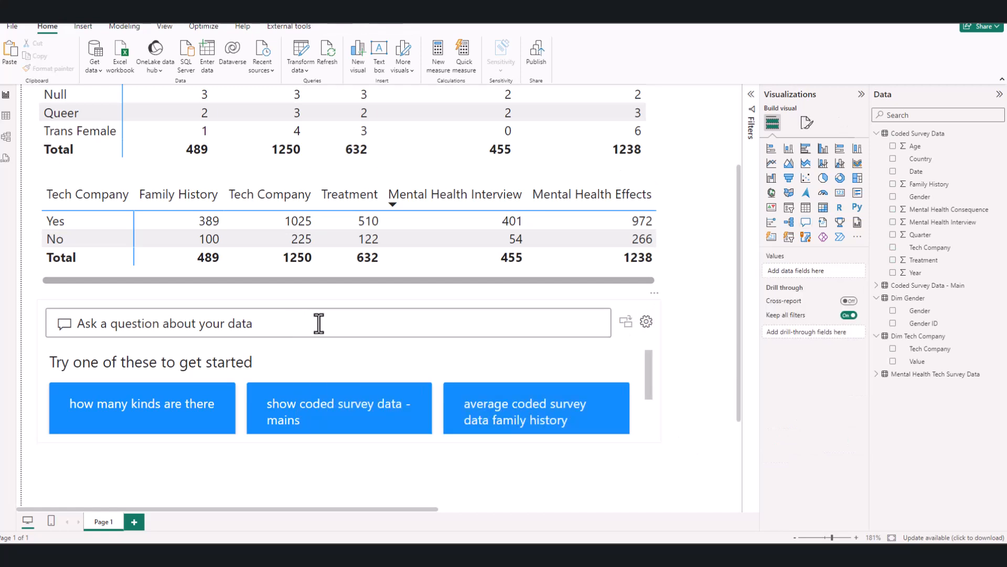
left_click(654, 294)
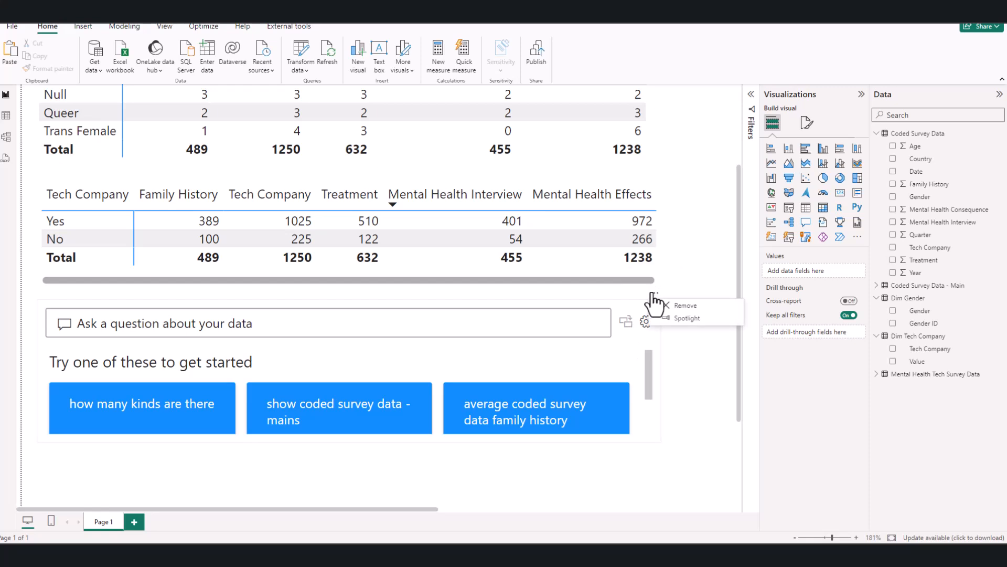
left_click(682, 305)
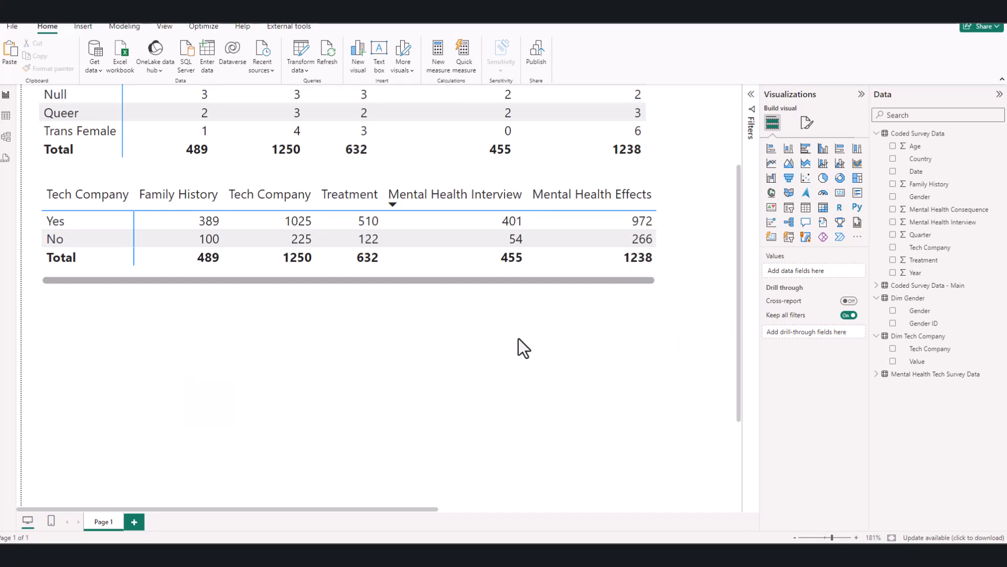
Add a slicer on the coded survey data's Year field beneath the Tech Company matrix
left_click(789, 207)
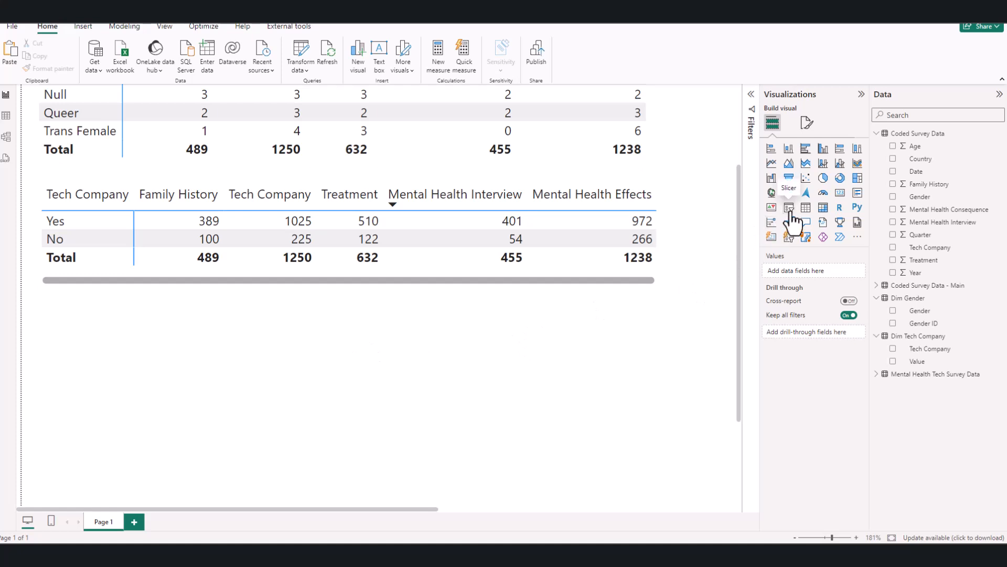
left_click_drag(412, 412, 422, 367)
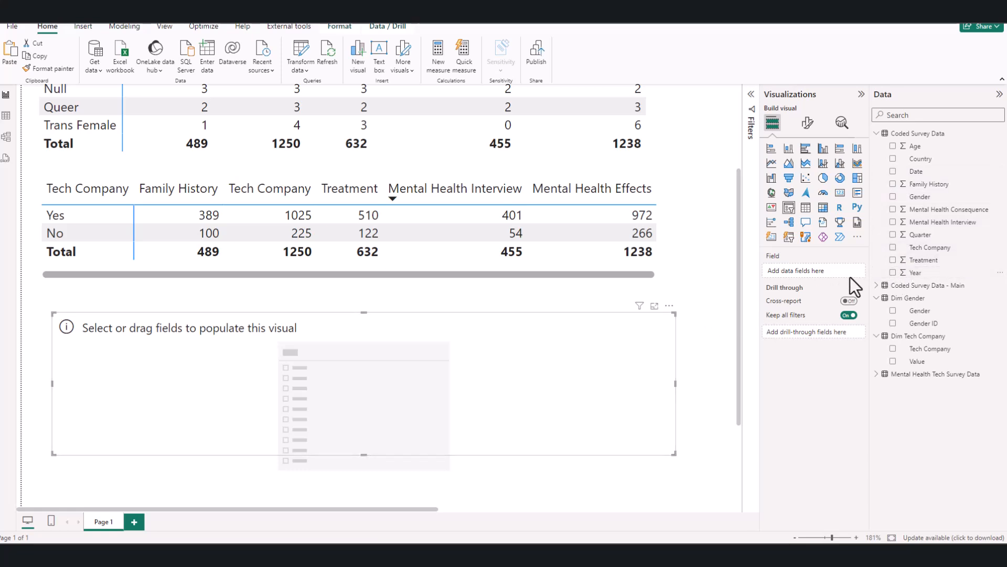
left_click(893, 273)
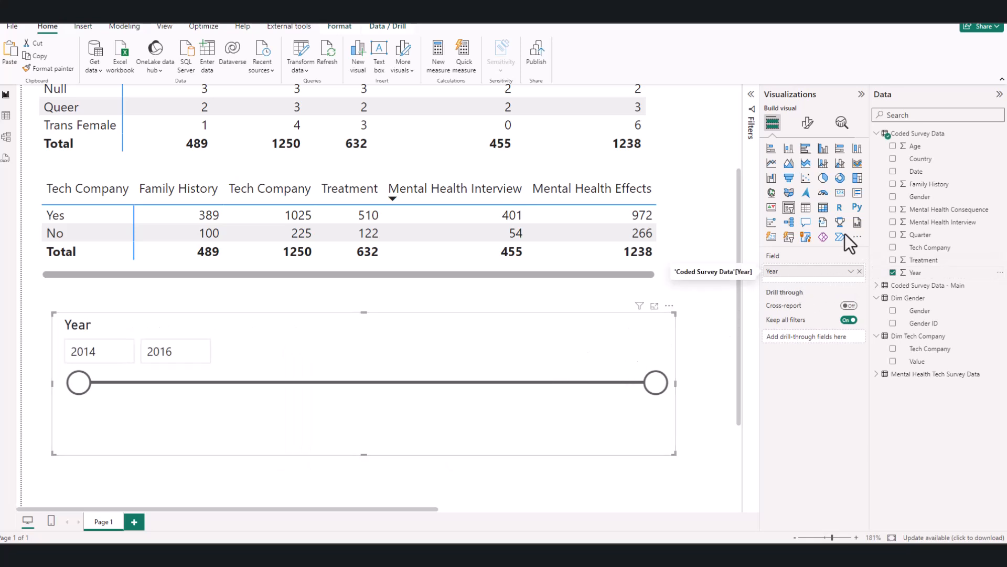
Set the Year slicer's style to Dropdown, then shrink it and place it below the Mental Health Effects column
left_click(807, 125)
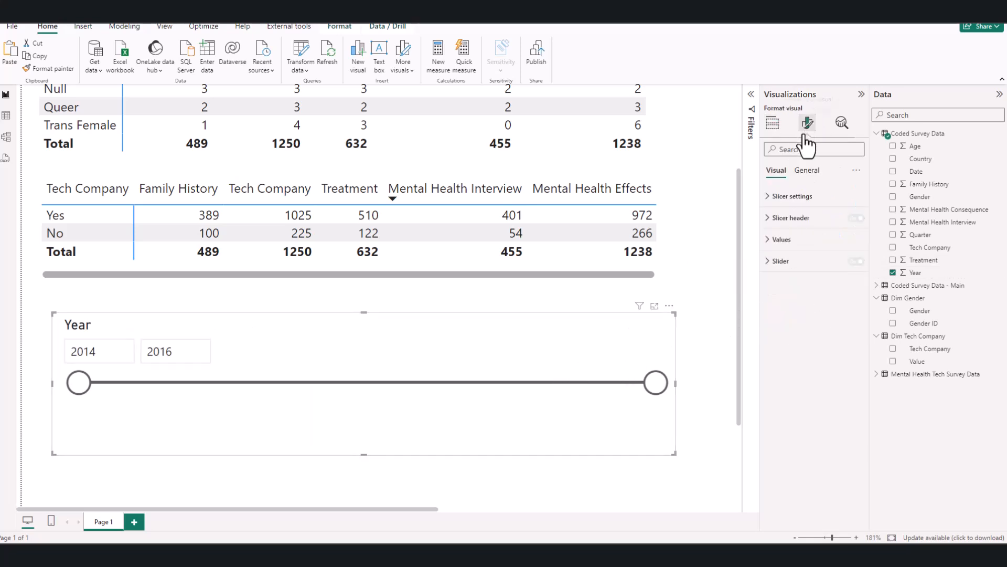
left_click(811, 173)
left_click(773, 174)
left_click(786, 196)
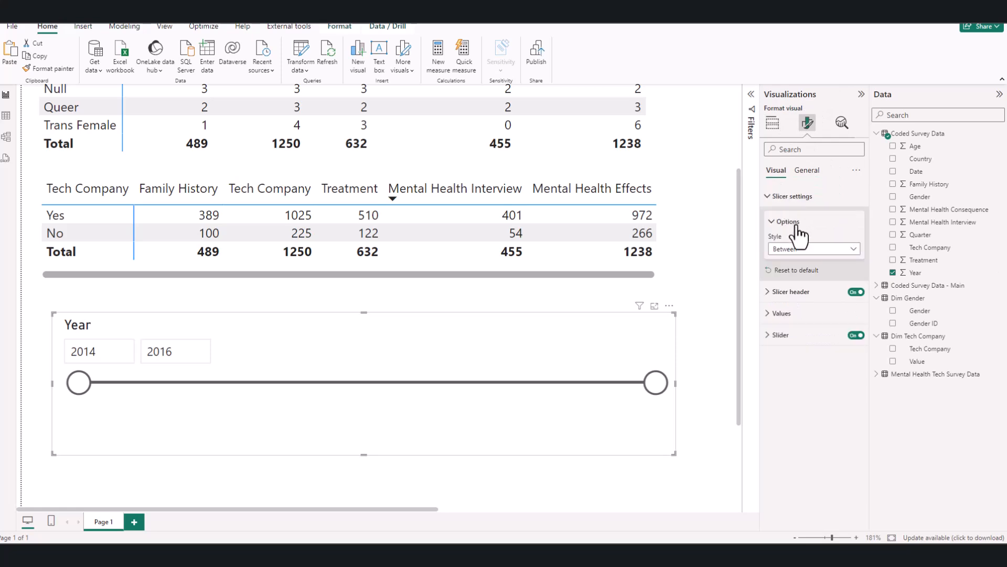
left_click(798, 250)
left_click(793, 287)
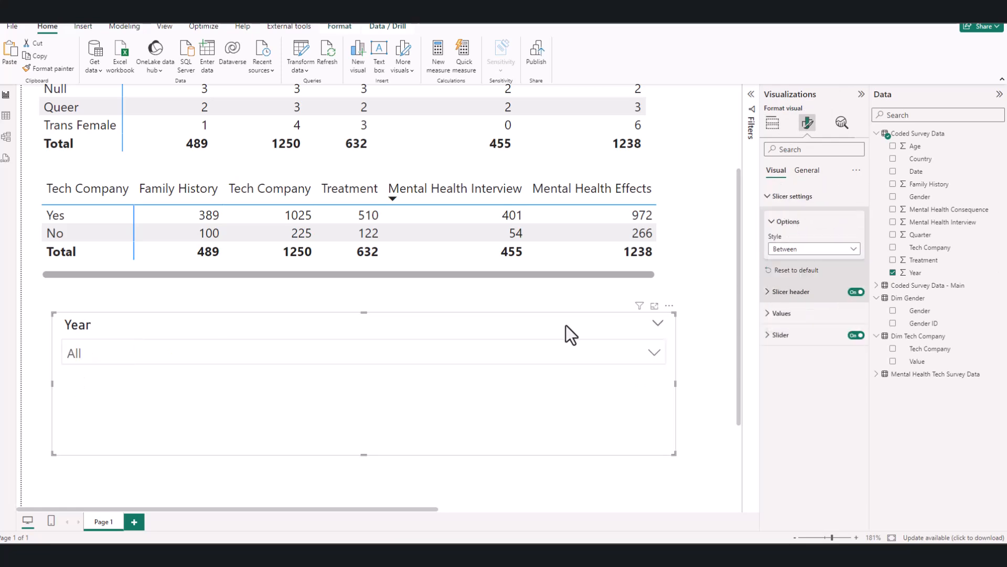
left_click_drag(674, 453, 237, 398)
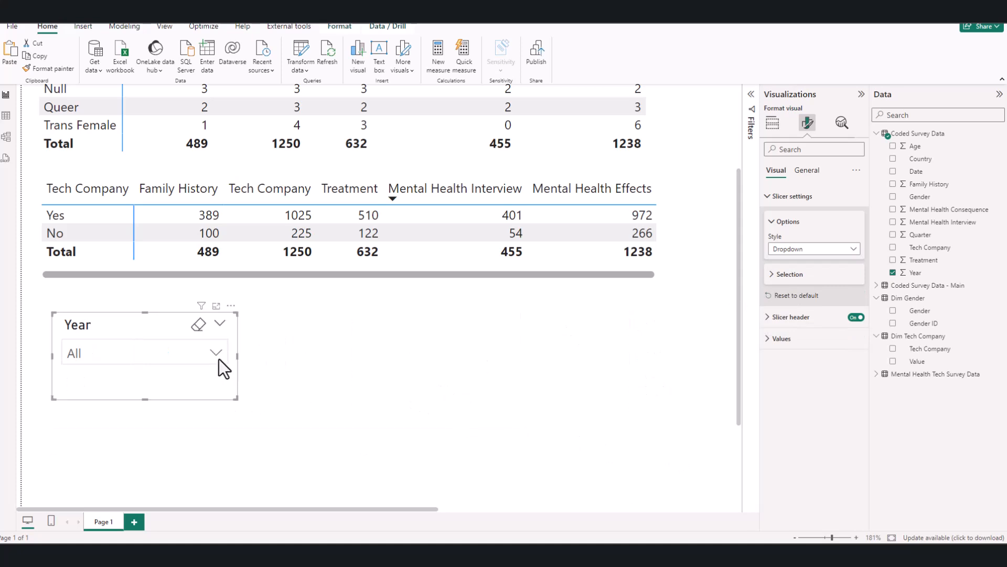
left_click_drag(153, 331, 640, 352)
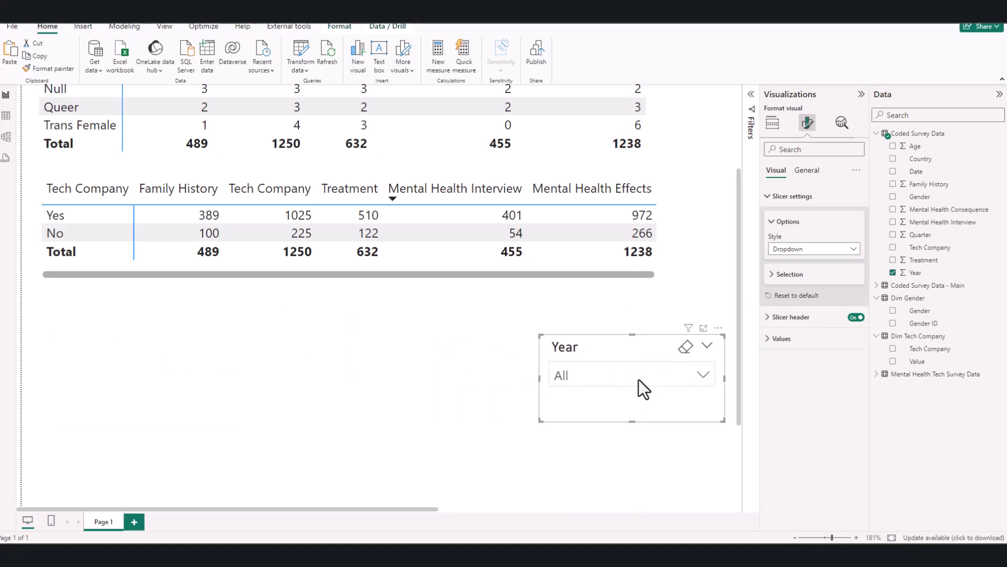
Filter both matrices to the year 2014 with the Year slicer
left_click(702, 377)
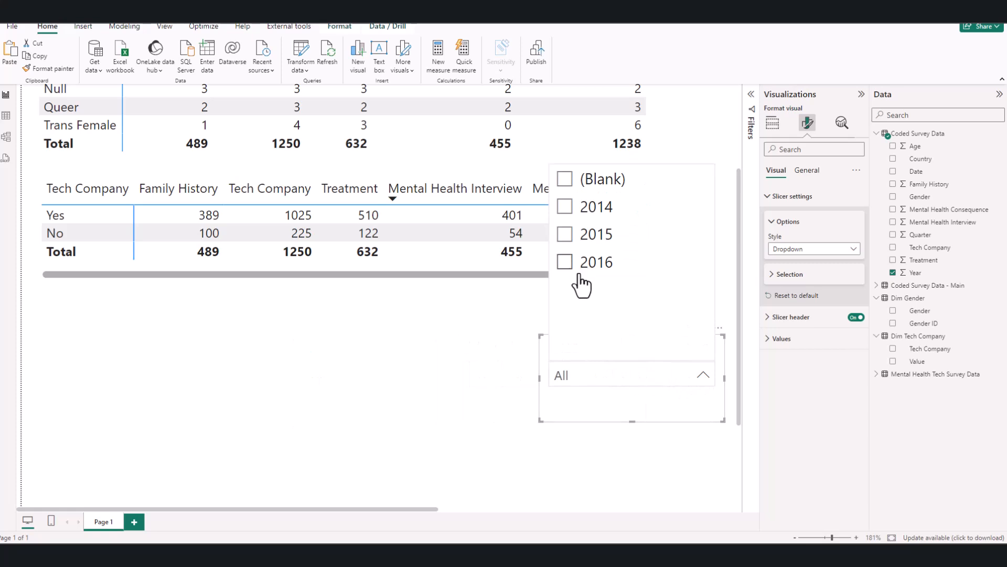
left_click(565, 208)
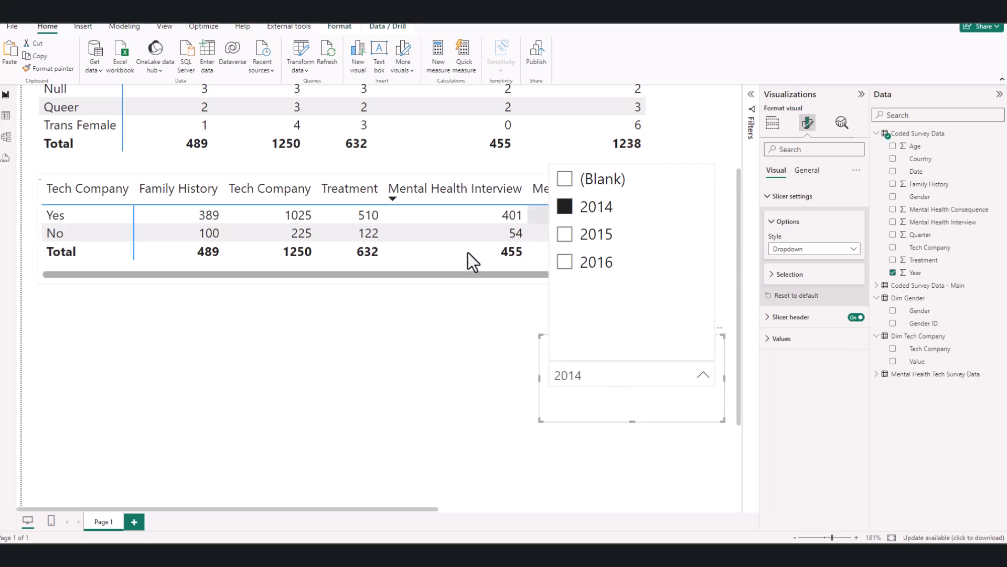
left_click(424, 326)
scroll(657, 149, "up", 3)
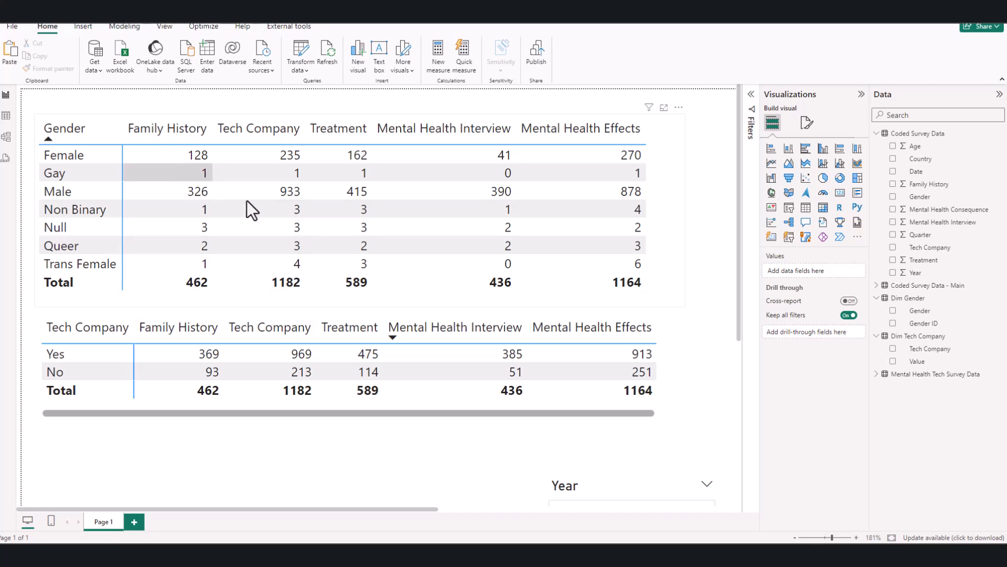
Narrow the gender matrix and move the Year slicer up into the space freed beside it
scroll(626, 457, "down", 1)
scroll(626, 457, "down", 2)
left_click_drag(591, 362, 441, 315)
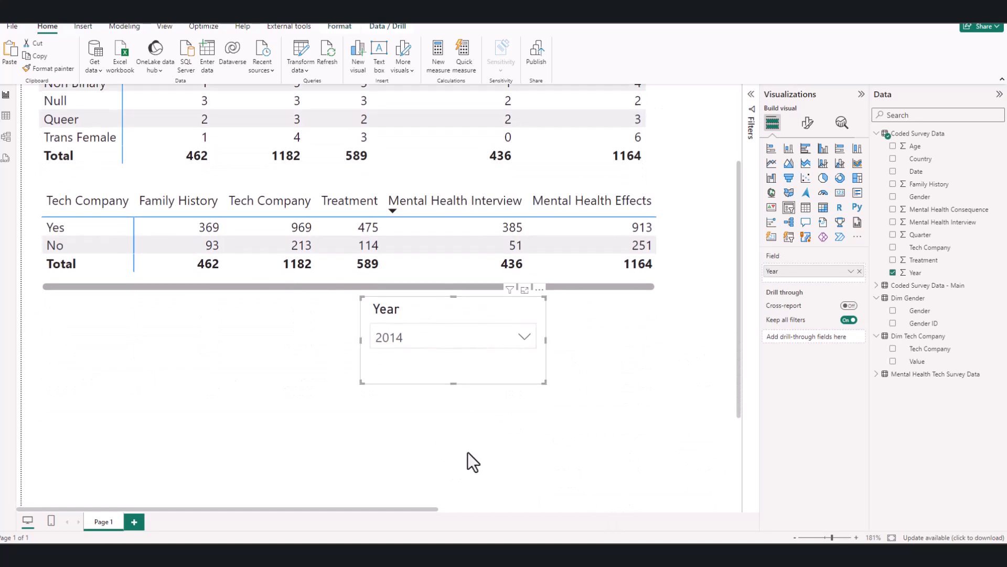
scroll(468, 452, "up", 2)
left_click_drag(465, 383, 681, 146)
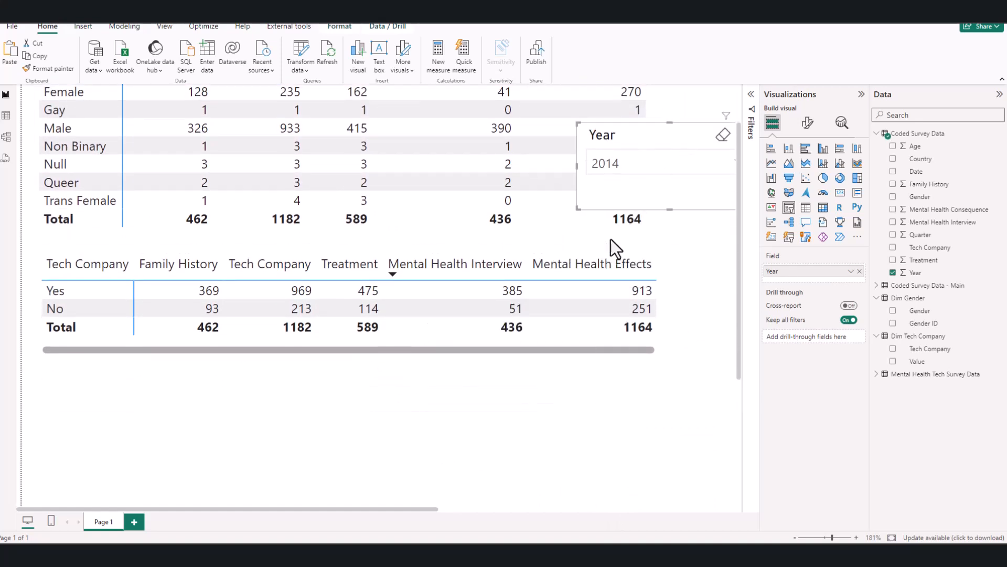
scroll(626, 227, "up", 2)
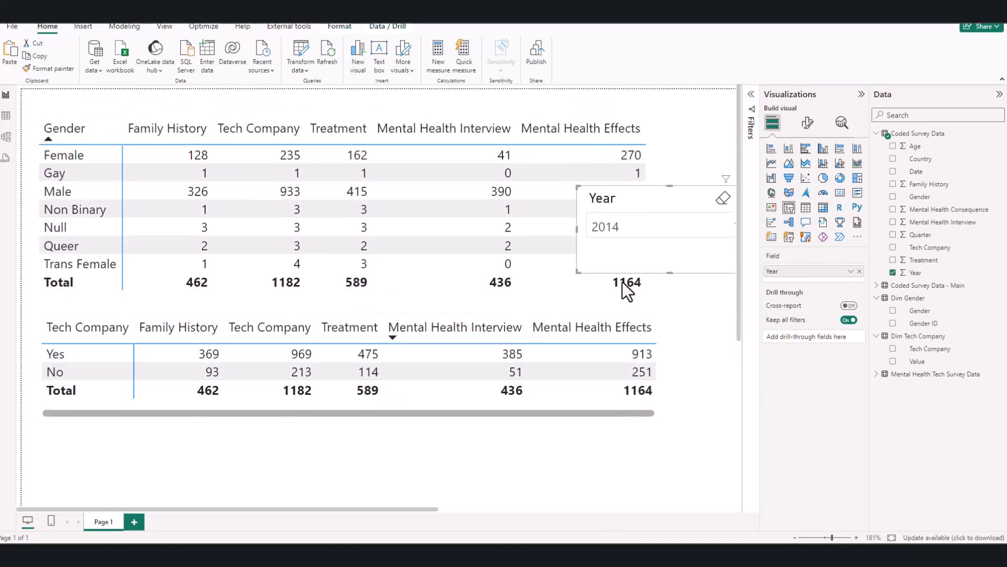
left_click(547, 300)
left_click_drag(681, 305, 442, 287)
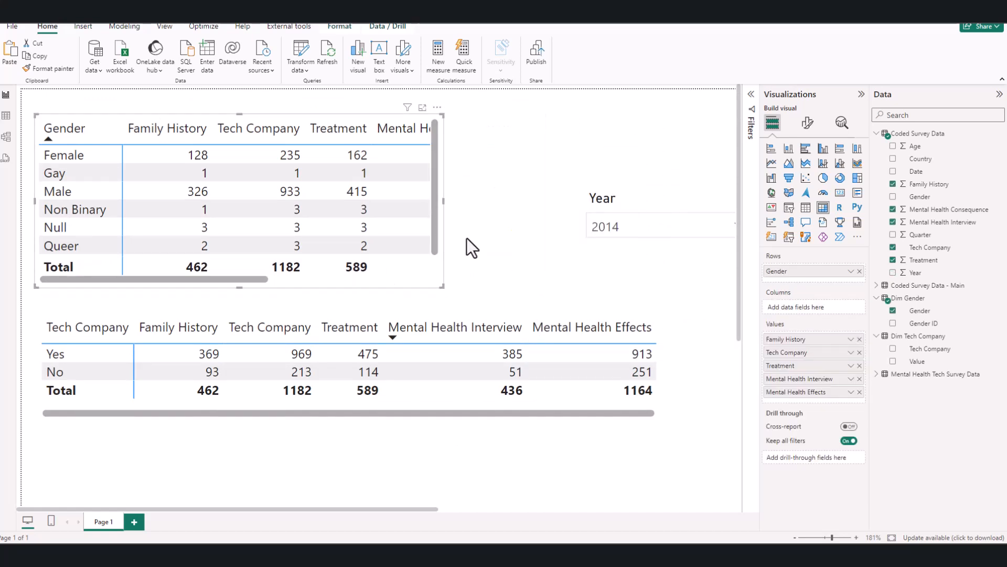
left_click(653, 197)
left_click_drag(628, 188, 572, 105)
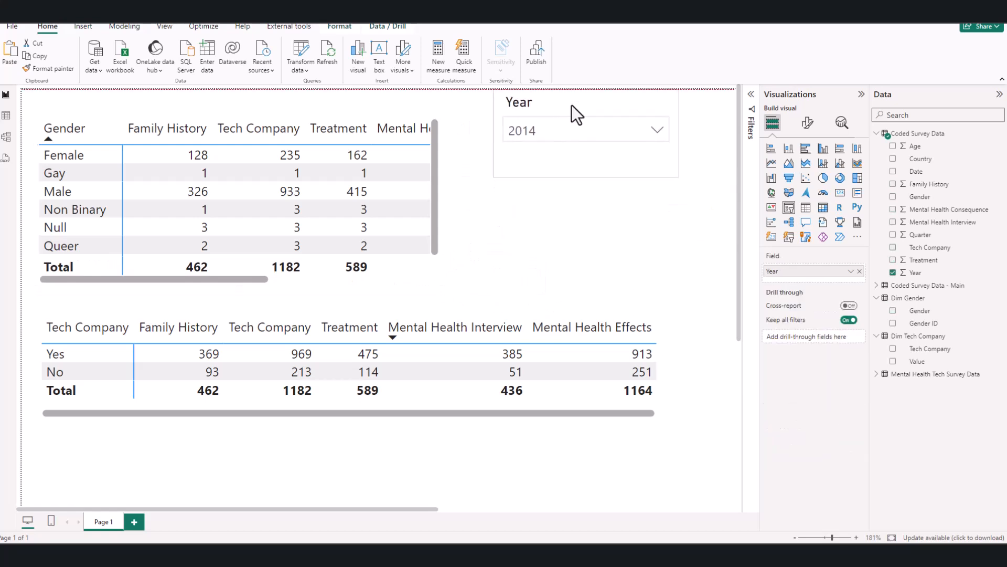
Sort the gender matrix by Tech Company in ascending order
left_click(421, 270)
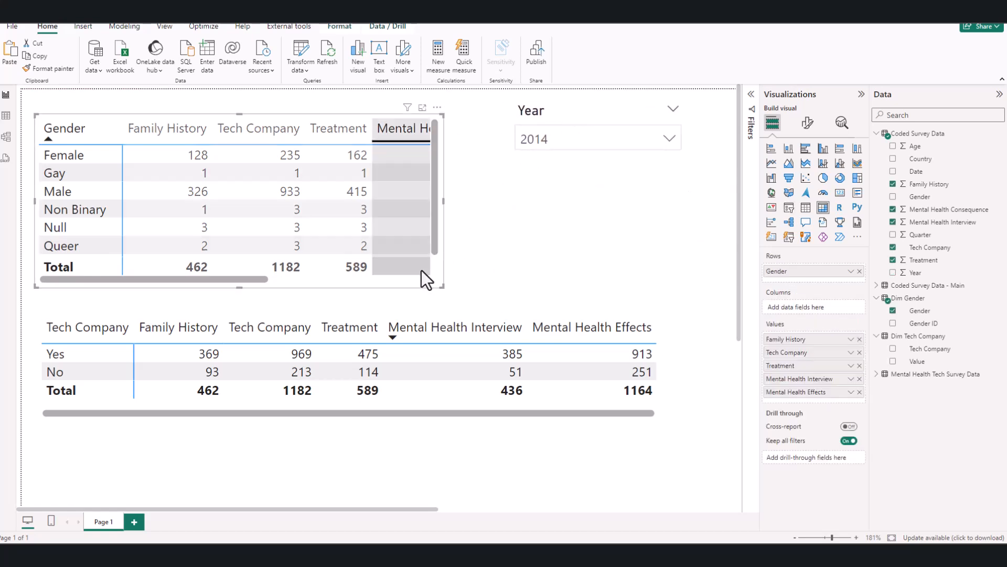
left_click(264, 129)
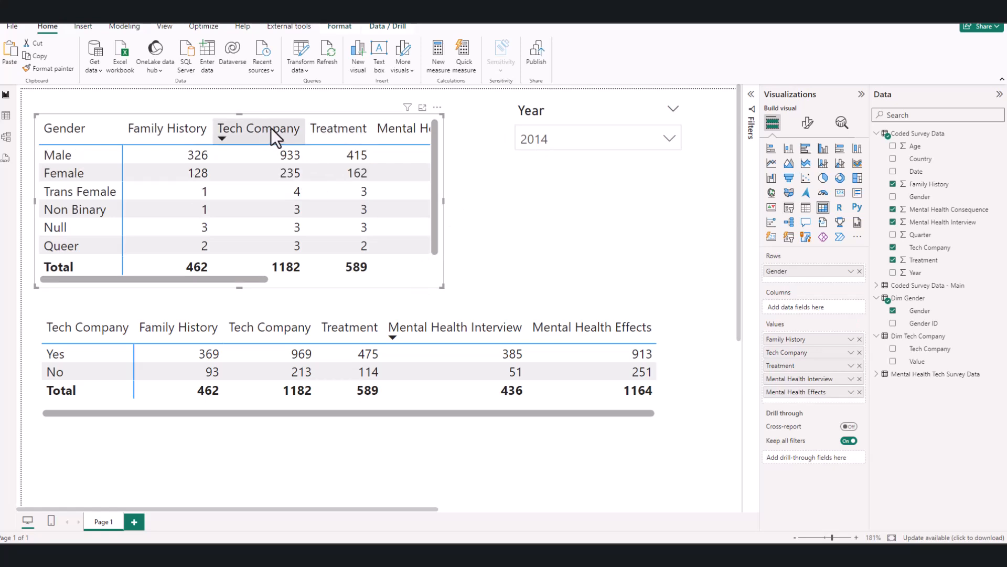
left_click(273, 128)
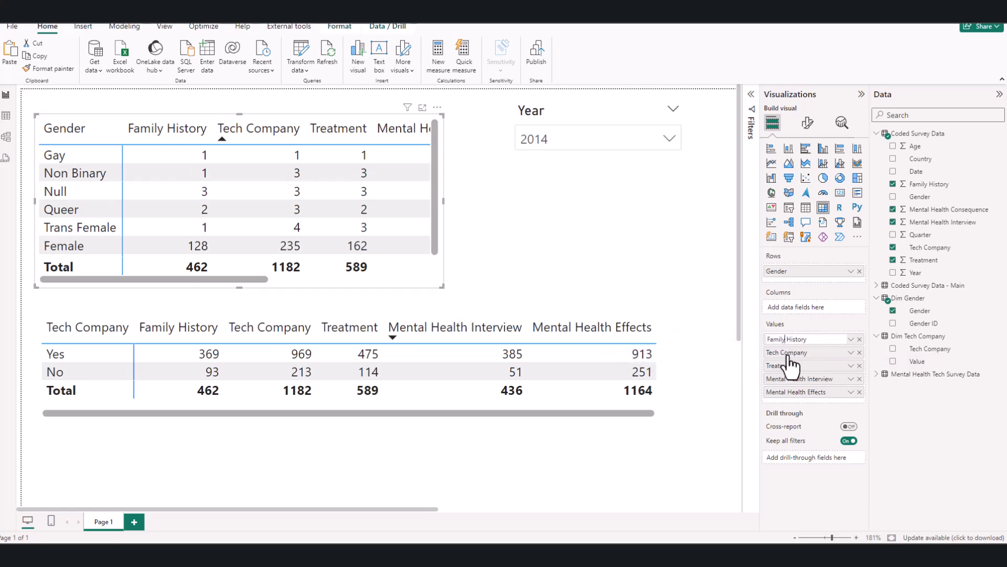
Rename the Family History value in the gender matrix to History
key("BackSpace")
key("BackSpace")
key("BackSpace")
key("BackSpace")
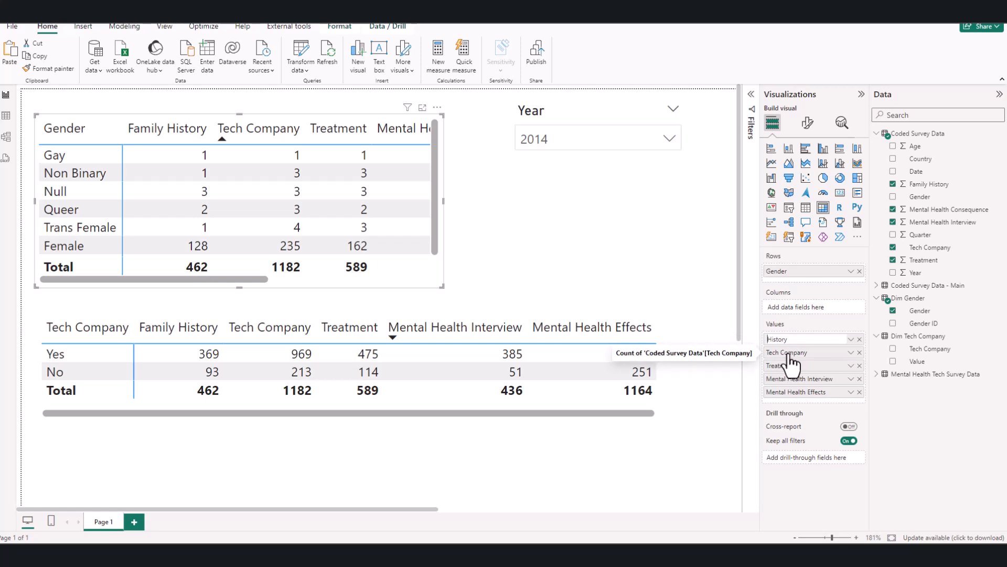
key("Return")
Try to shorten the name of the gender matrix's Tech Company value to Tech
double_click(811, 353)
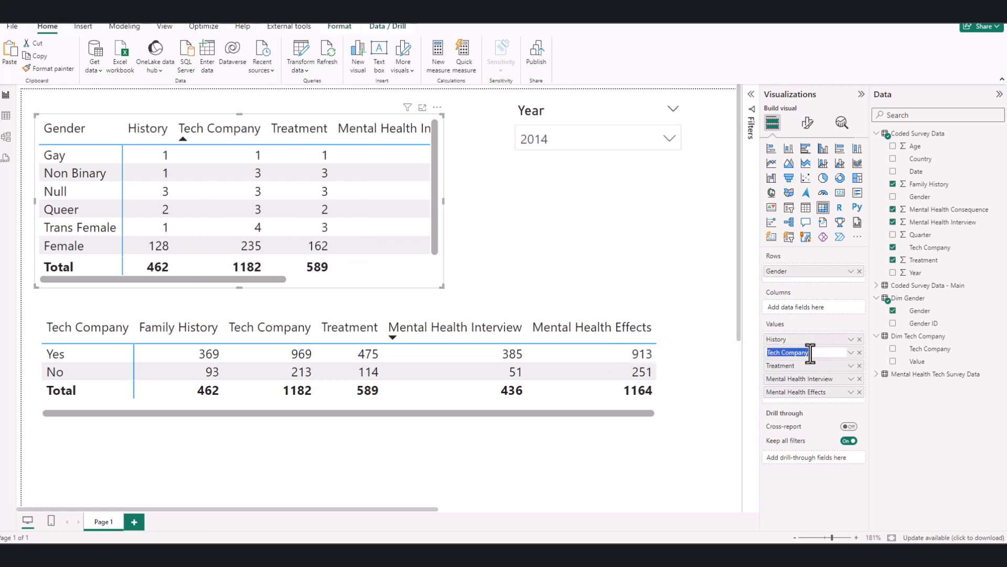
left_click(810, 352)
key("BackSpace")
key("BackSpace")
key("BackSpace")
key("BackSpace")
key("BackSpace")
key("BackSpace")
key("BackSpace")
key("BackSpace")
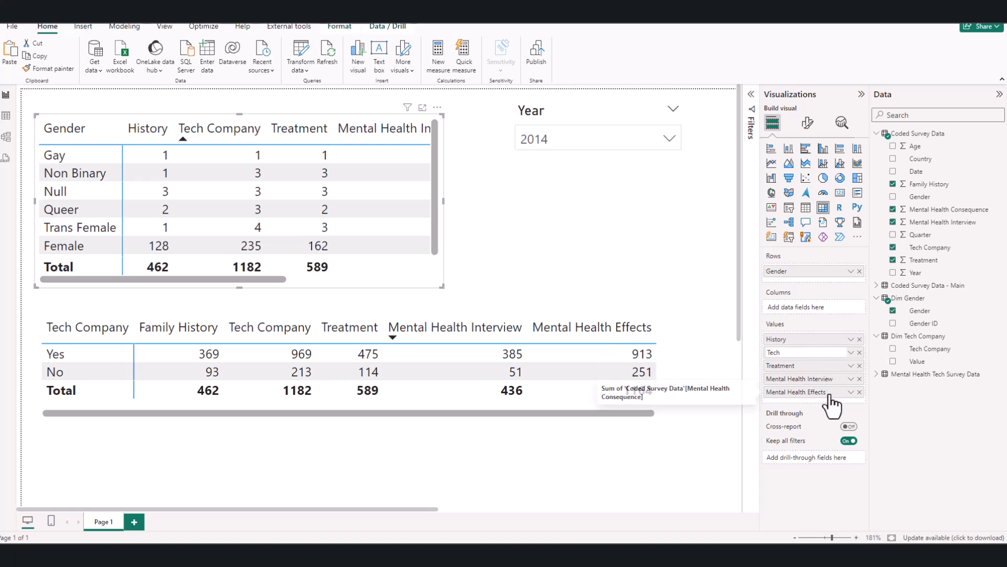
left_click(450, 287)
Enlarge the gender matrix to fit all its rows and columns, and fit a narrower, taller Year slicer beside it
left_click(428, 279)
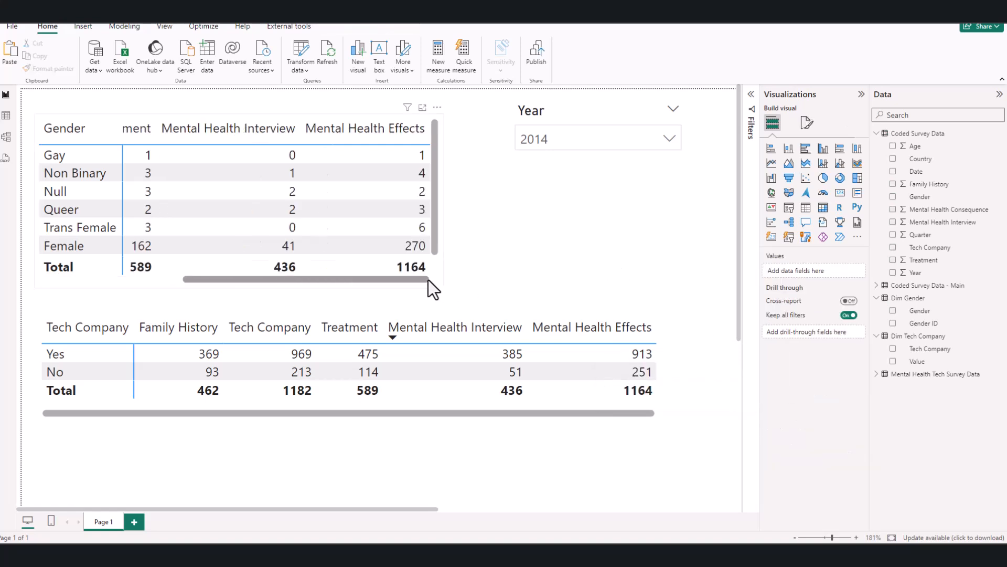
left_click_drag(443, 287, 621, 296)
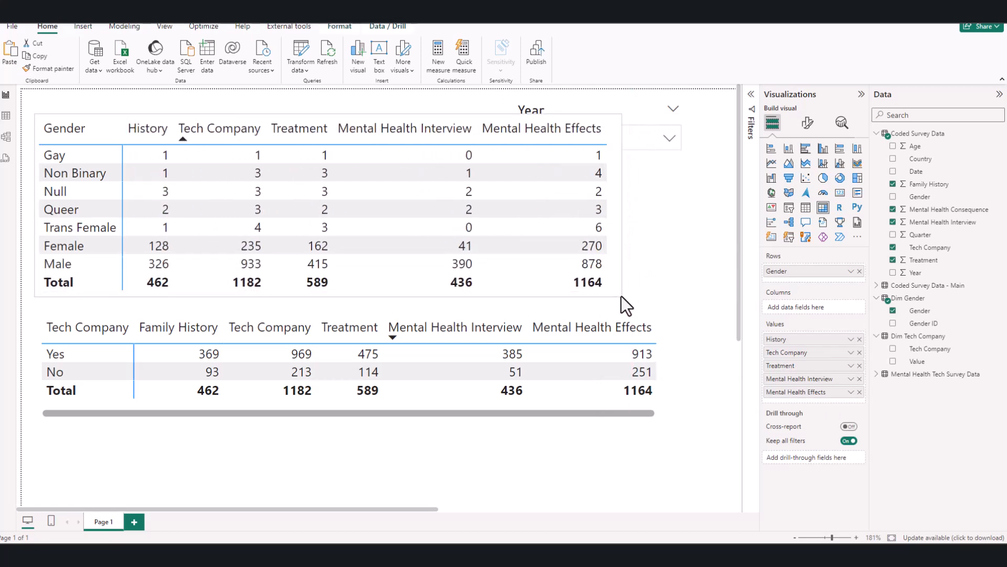
left_click(652, 150)
left_click(655, 129)
left_click_drag(638, 123, 638, 149)
mouse_move(540, 199)
left_mouse_down()
mouse_move(612, 200)
mouse_move(666, 266)
mouse_move(667, 285)
left_mouse_up()
left_click(700, 154)
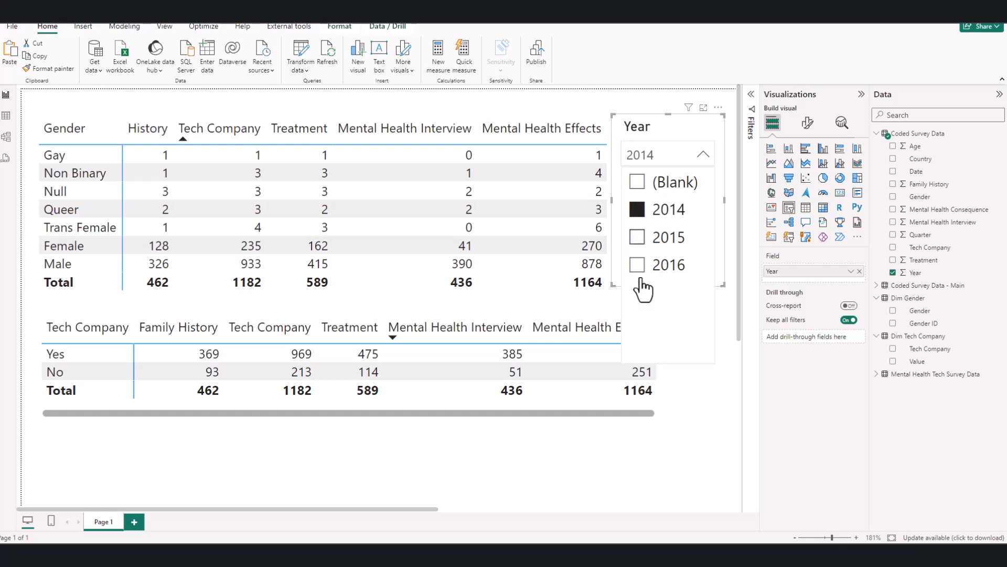
Resize the Tech Company matrix to match the gender matrix's width and make it taller
left_click(598, 412)
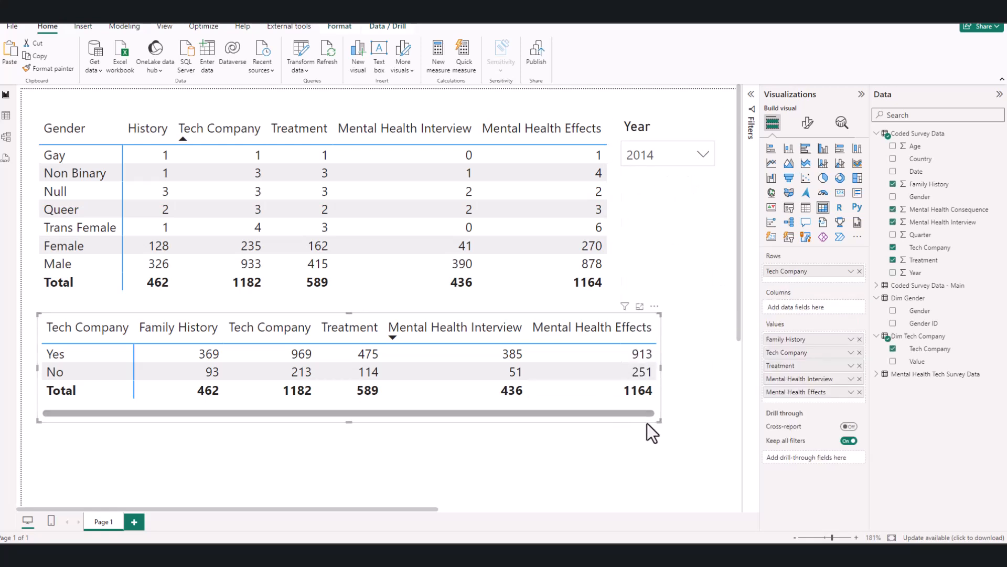
left_click_drag(659, 421, 615, 452)
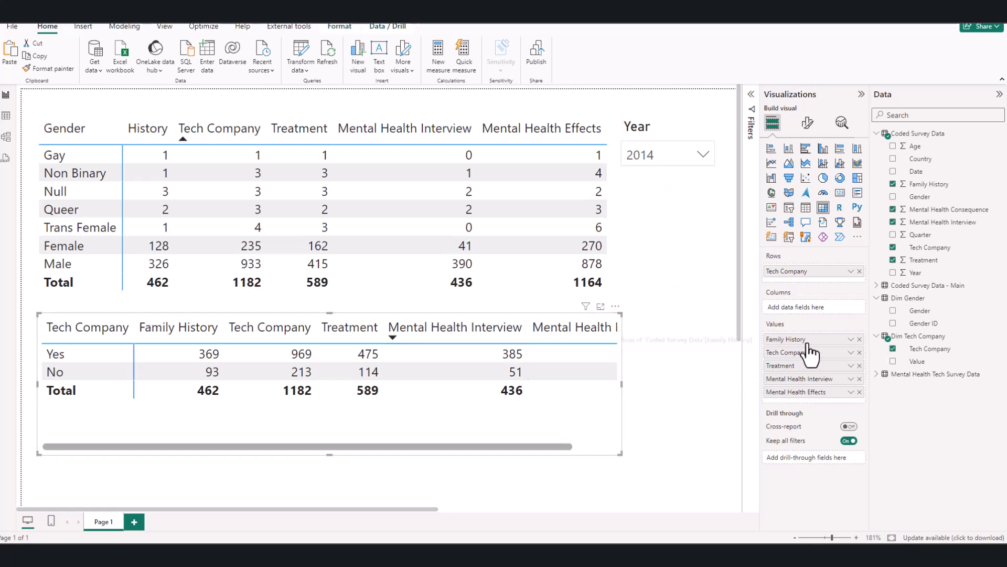
Rename the Family History value in the Tech Company matrix to History
double_click(786, 340)
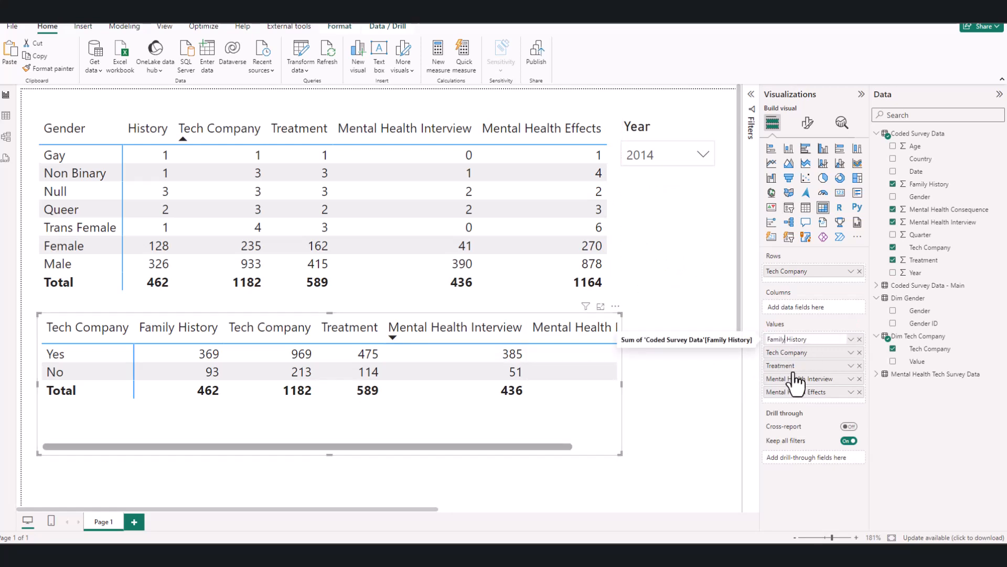
key("BackSpace")
key("BackSpace")
key("BackSpace")
key("BackSpace")
key("BackSpace")
key("BackSpace")
key("BackSpace")
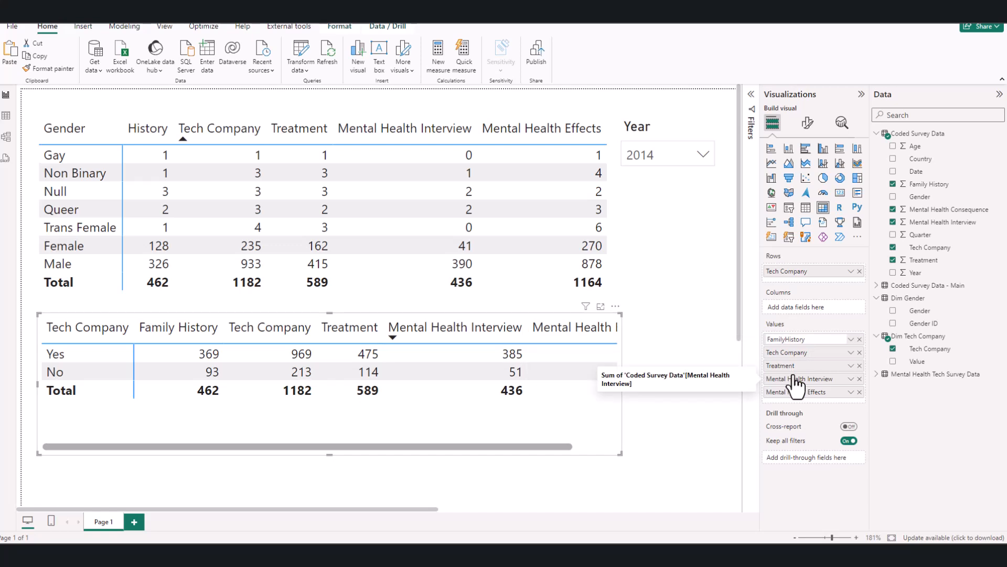
Shorten the name of the Tech Company value in the Tech Company matrix to Tech
double_click(813, 352)
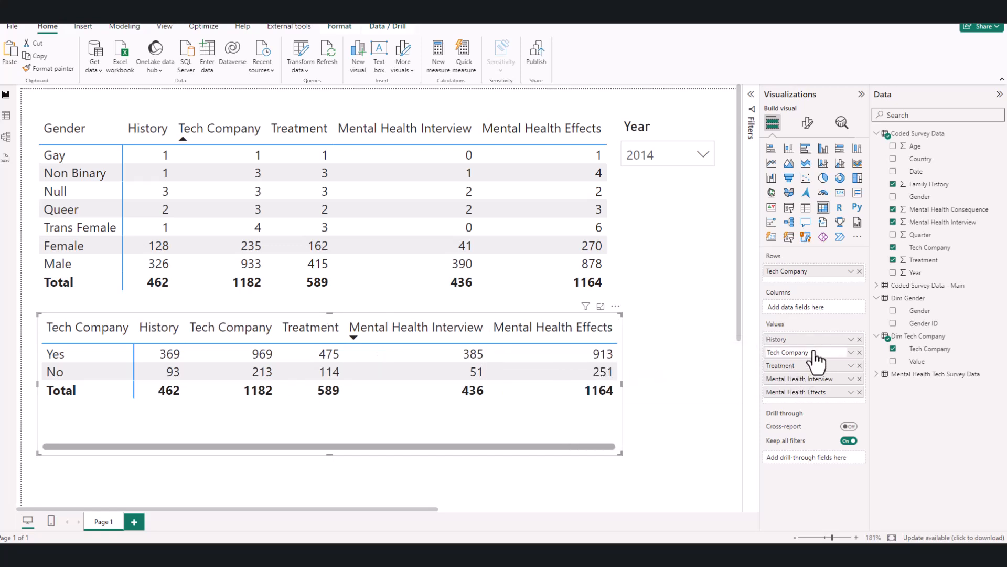
left_click(813, 350)
key("BackSpace")
key("BackSpace")
key("BackSpace")
key("BackSpace")
key("BackSpace")
key("BackSpace")
key("BackSpace")
key("BackSpace")
key("BackSpace")
key("BackSpace")
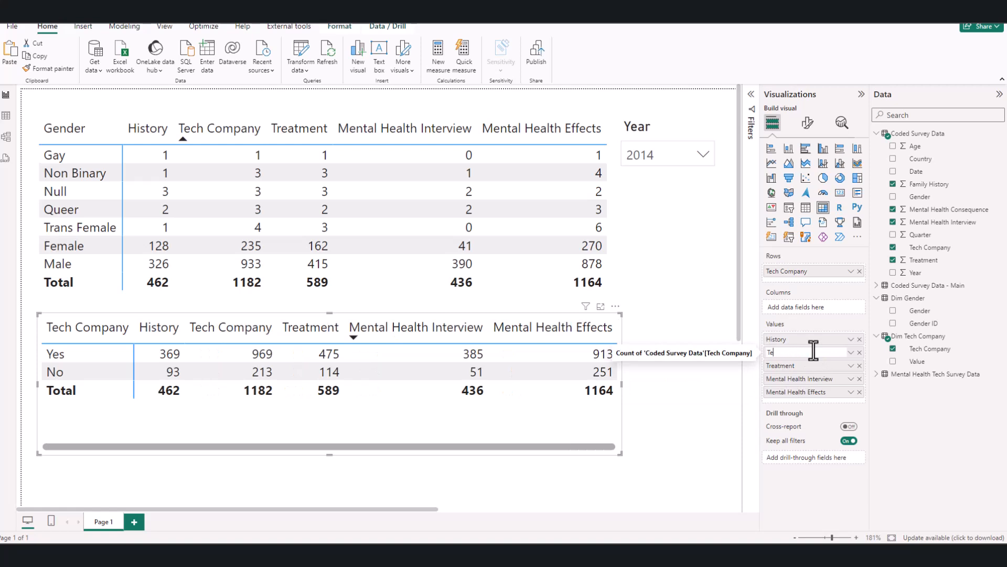
type("ch")
key("Return")
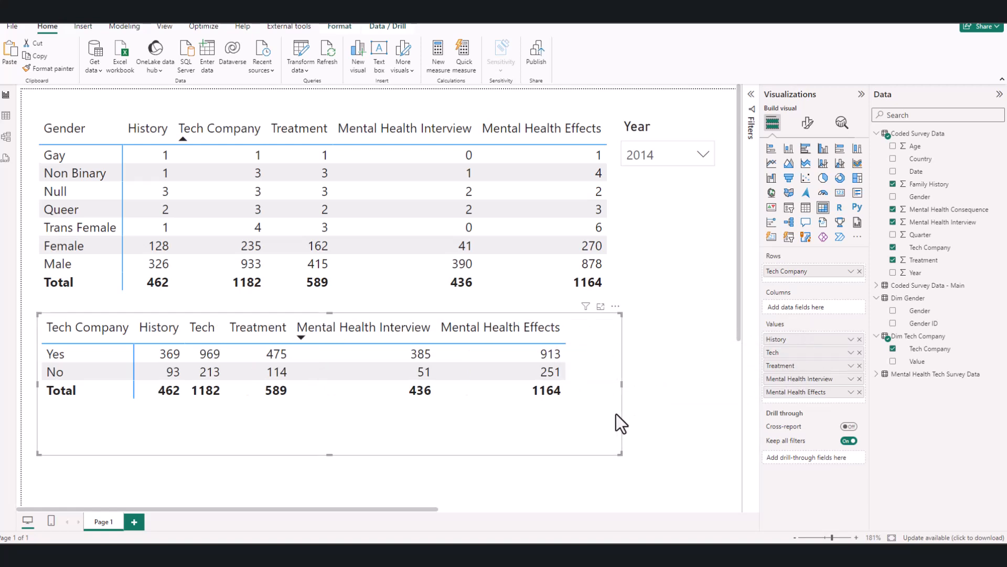
Narrow the Tech Company matrix slightly and nudge it into line beneath the gender matrix
left_click_drag(619, 453, 607, 452)
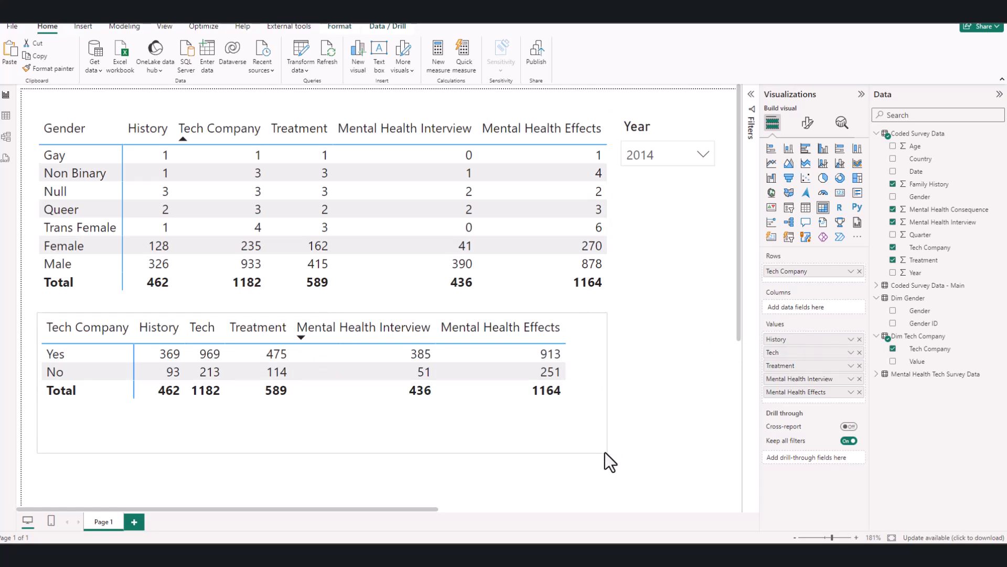
left_click_drag(589, 402, 594, 404)
Clear the 2014 selection in the Year slicer so both matrices cover all years
left_click(694, 181)
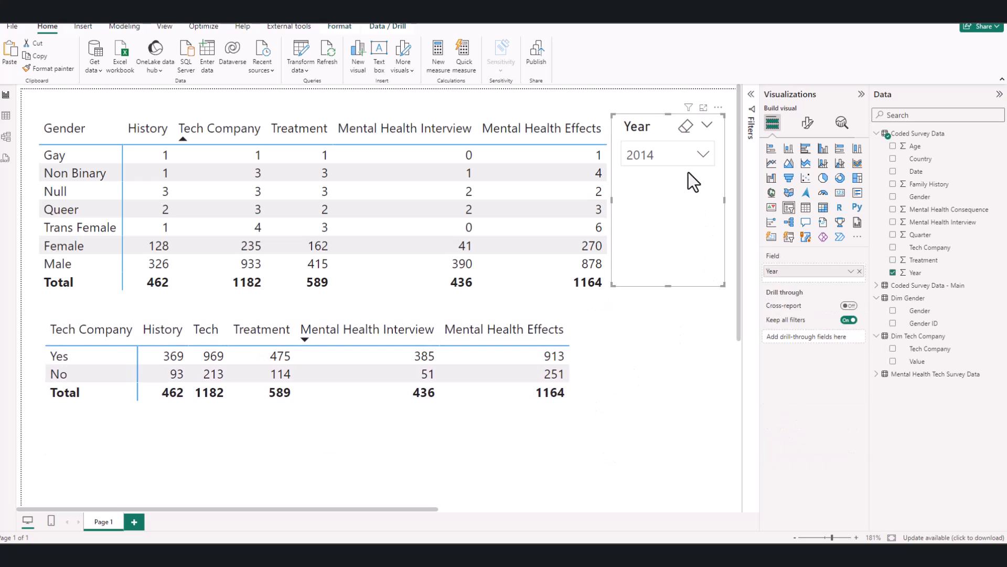
left_click(702, 155)
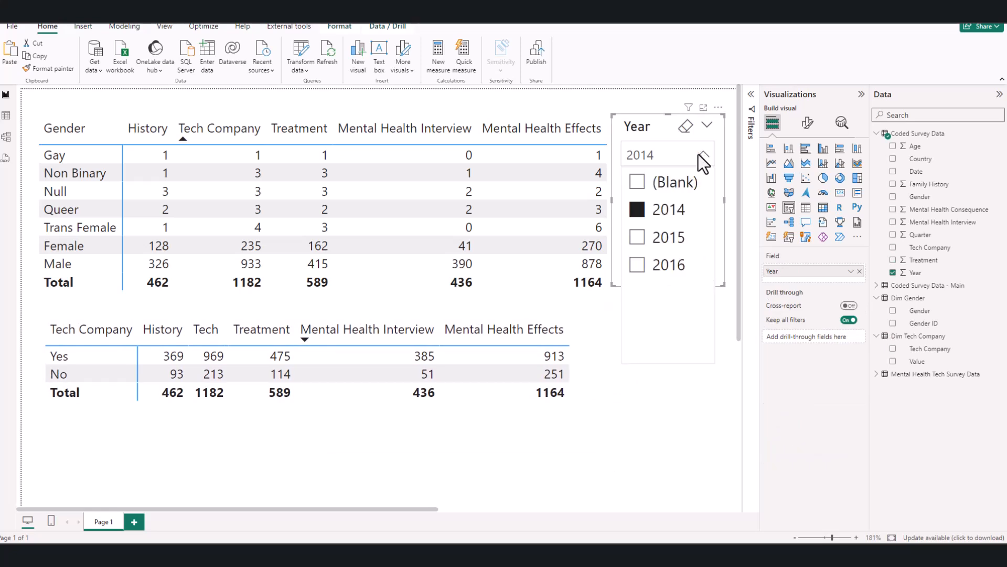
left_click(639, 209)
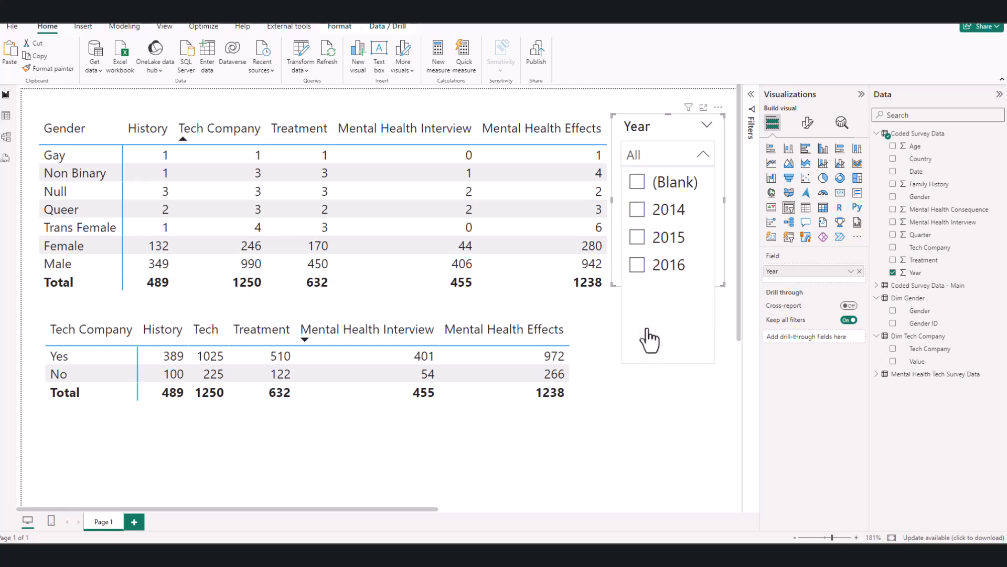
left_click(641, 393)
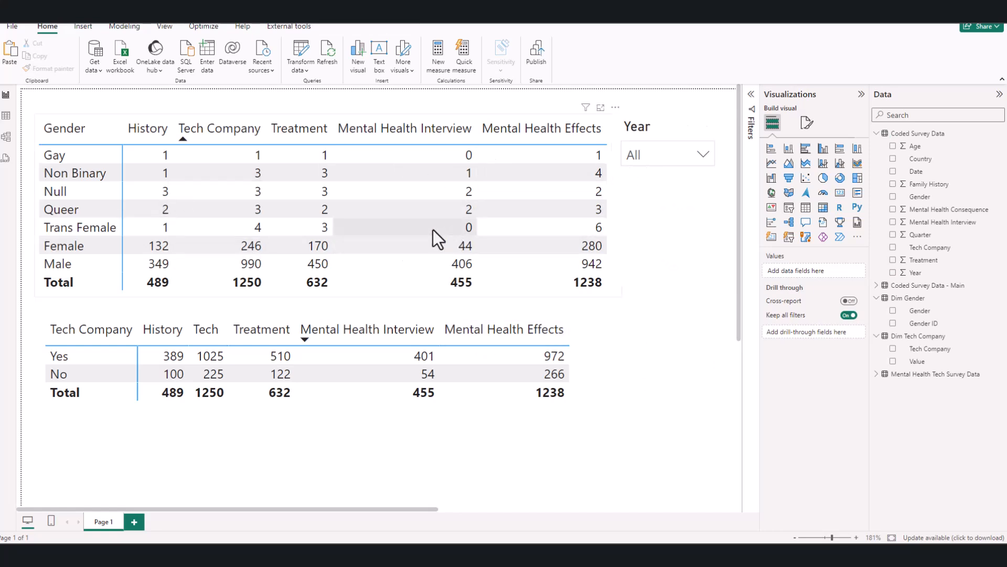
Switch the 2014 filter in the Year slicer on and off repeatedly to compare both matrices with all years
left_click(650, 150)
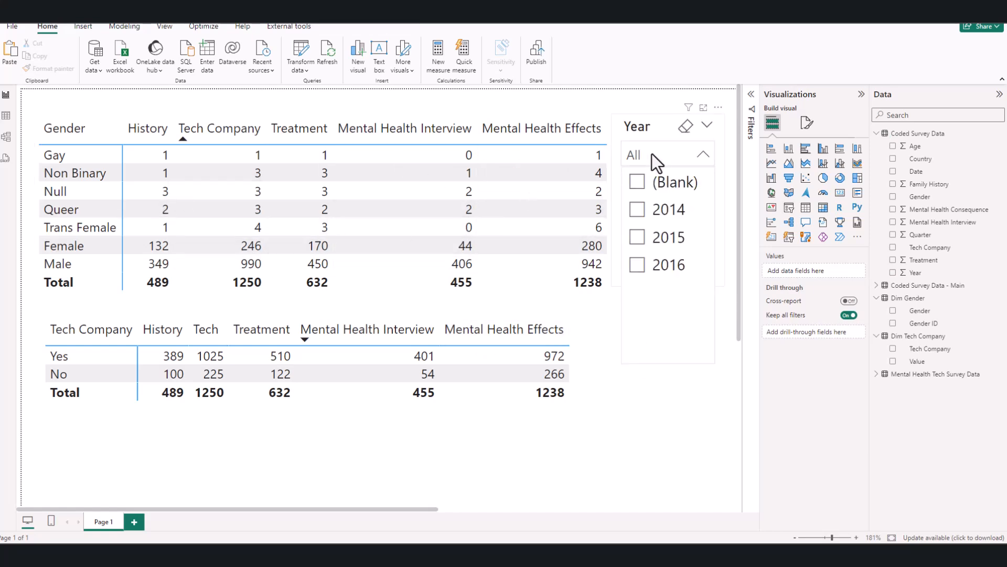
left_click(637, 212)
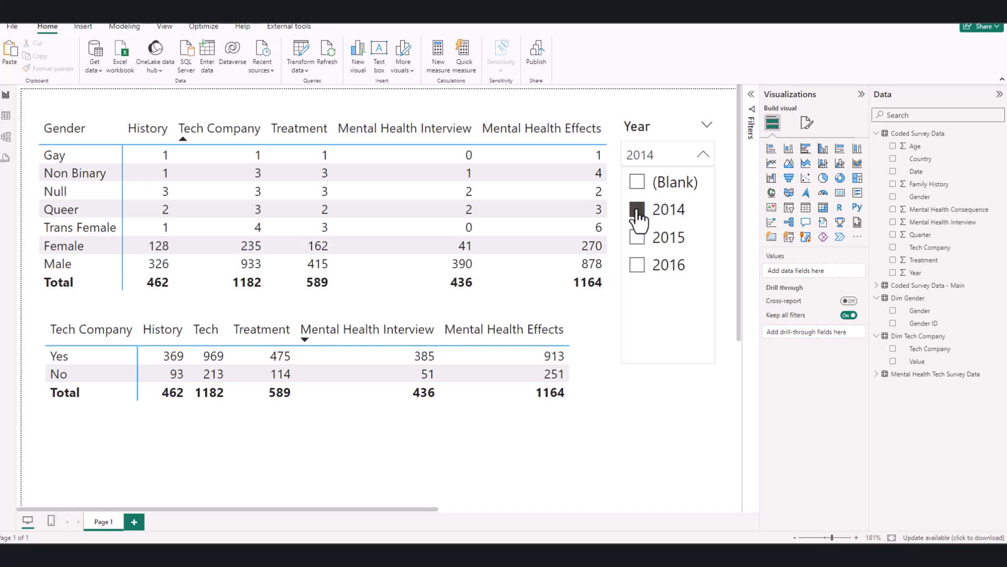
left_click(637, 212)
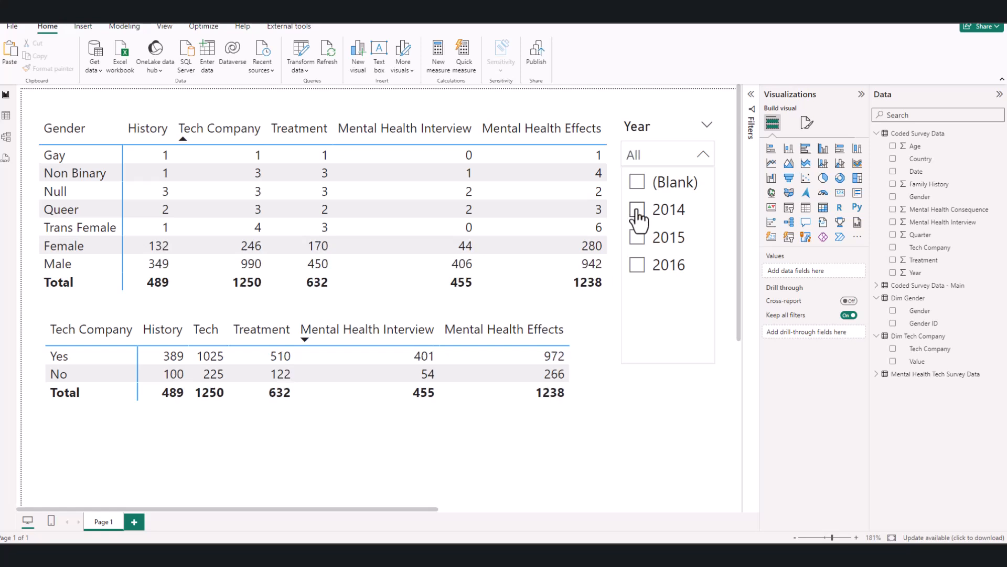
left_click(638, 212)
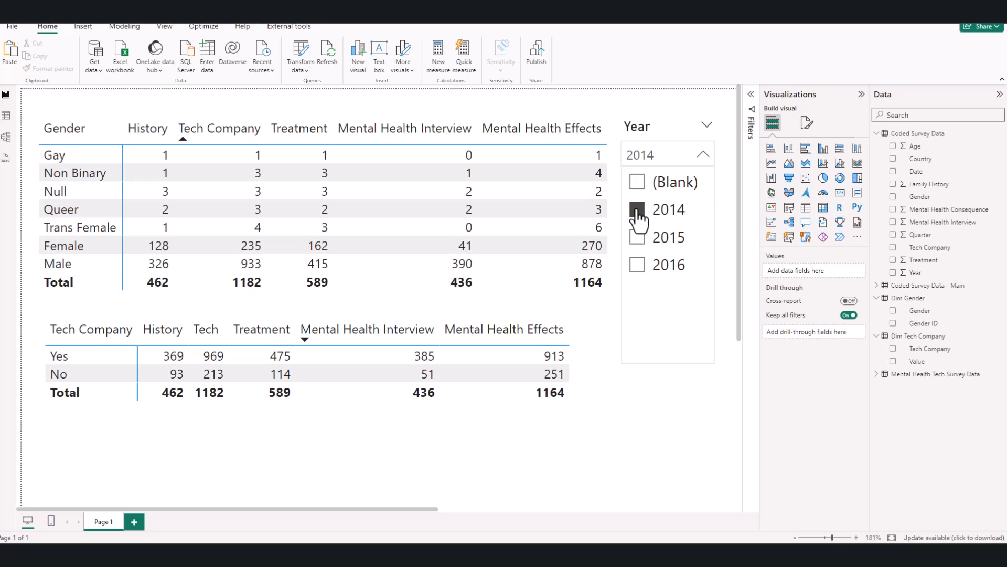
left_click(638, 212)
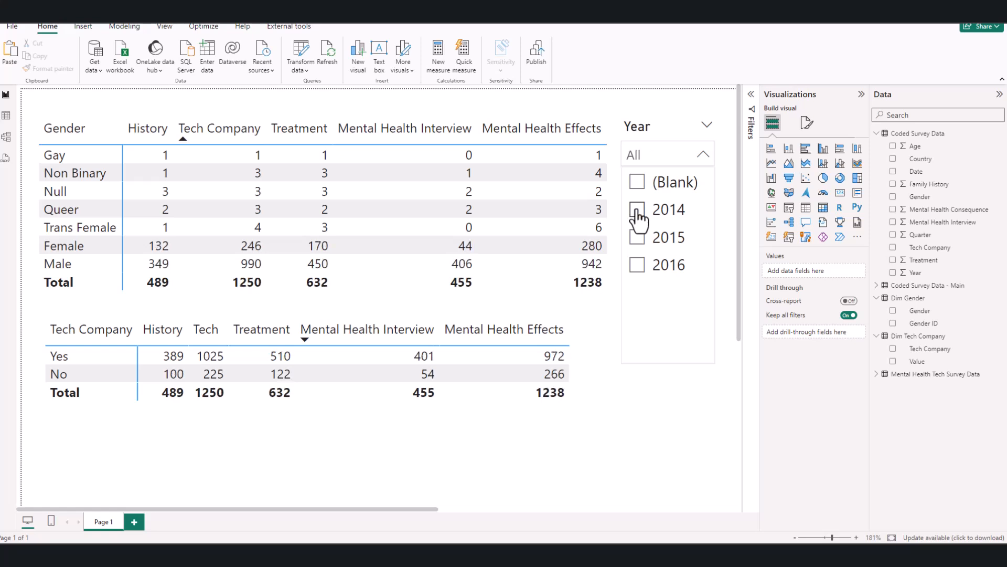
left_click(637, 212)
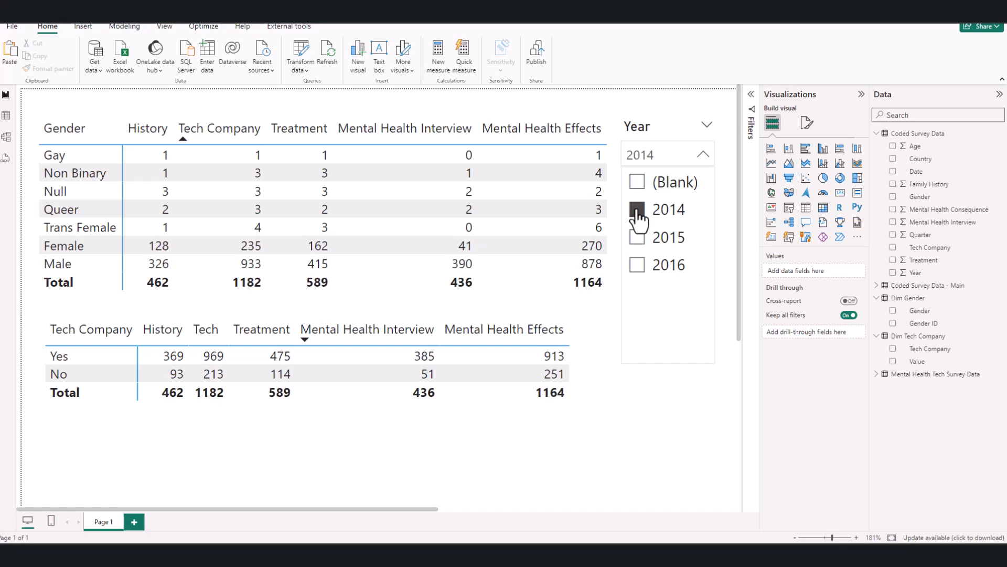
left_click(637, 212)
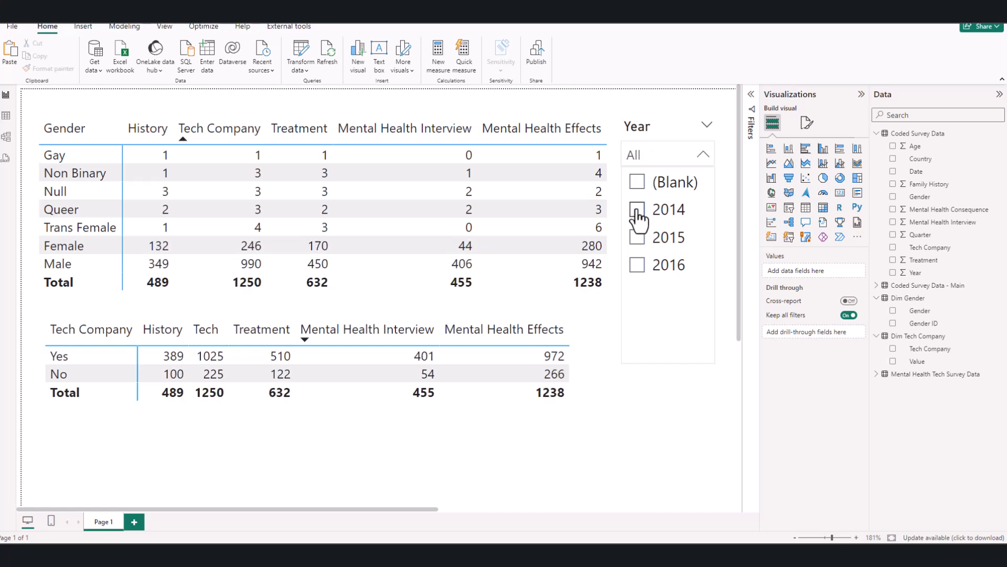
Filter both matrices by 2015 and by 2016 in the Year slicer, and return it to all years
left_click(637, 239)
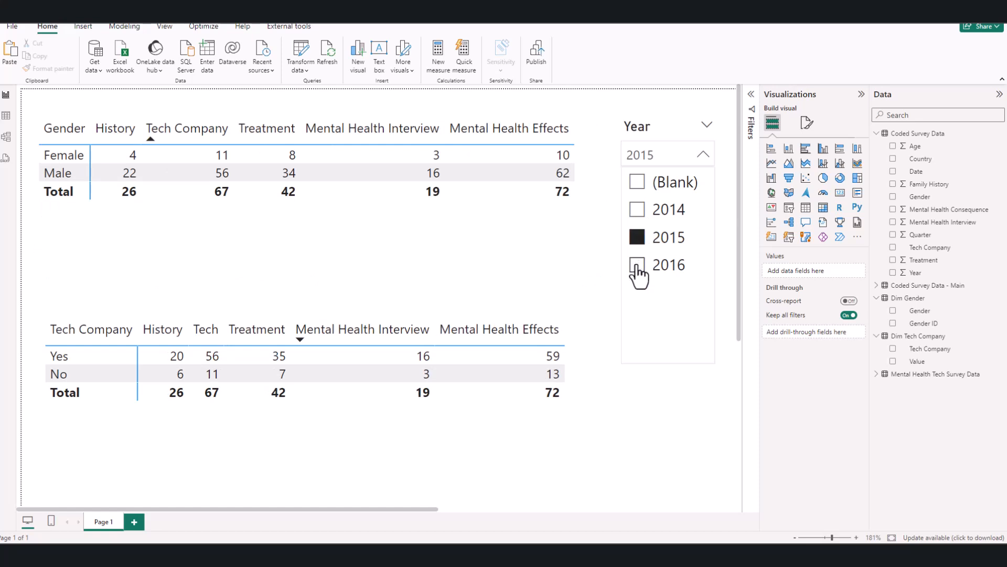
left_click(637, 267)
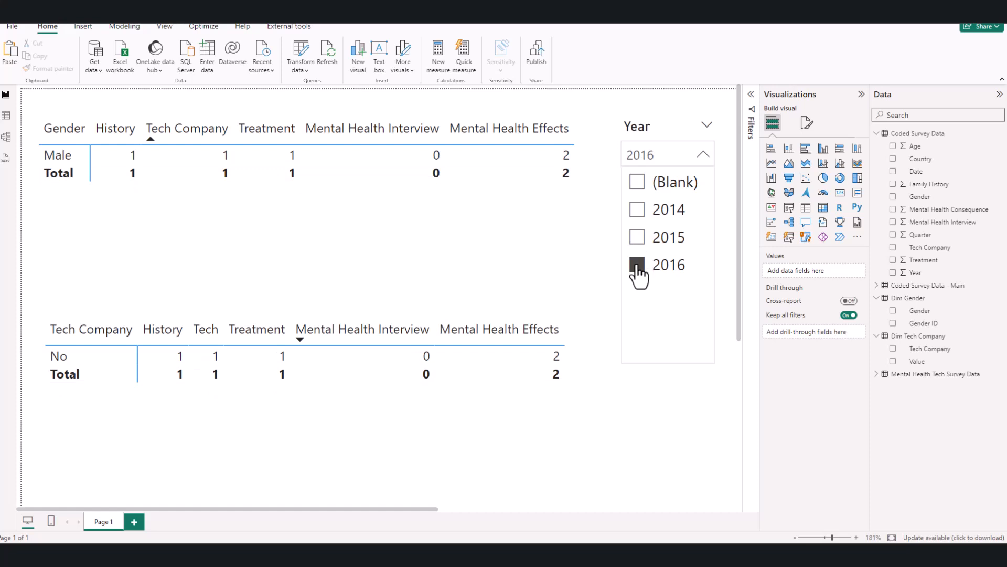
left_click(637, 268)
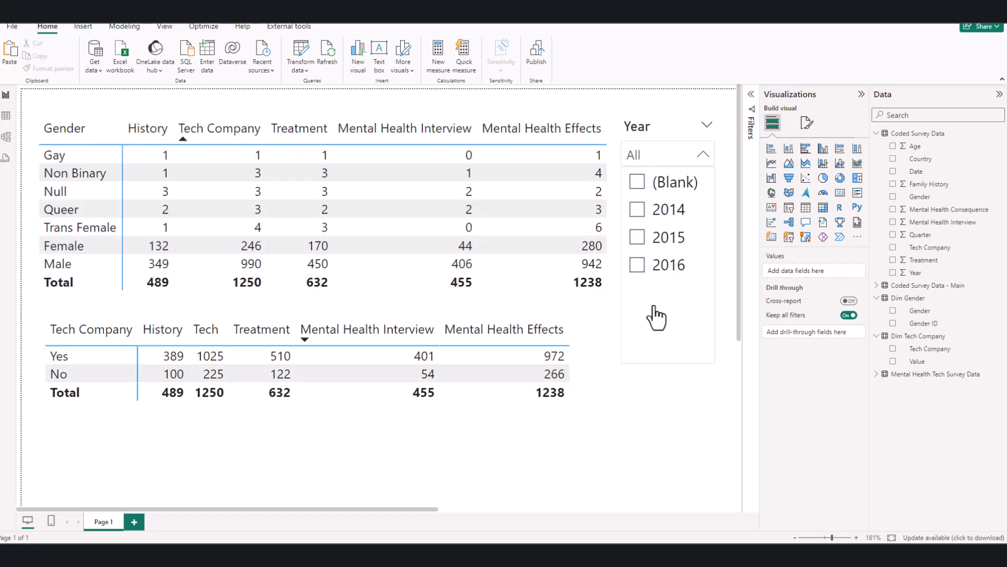
left_click(660, 370)
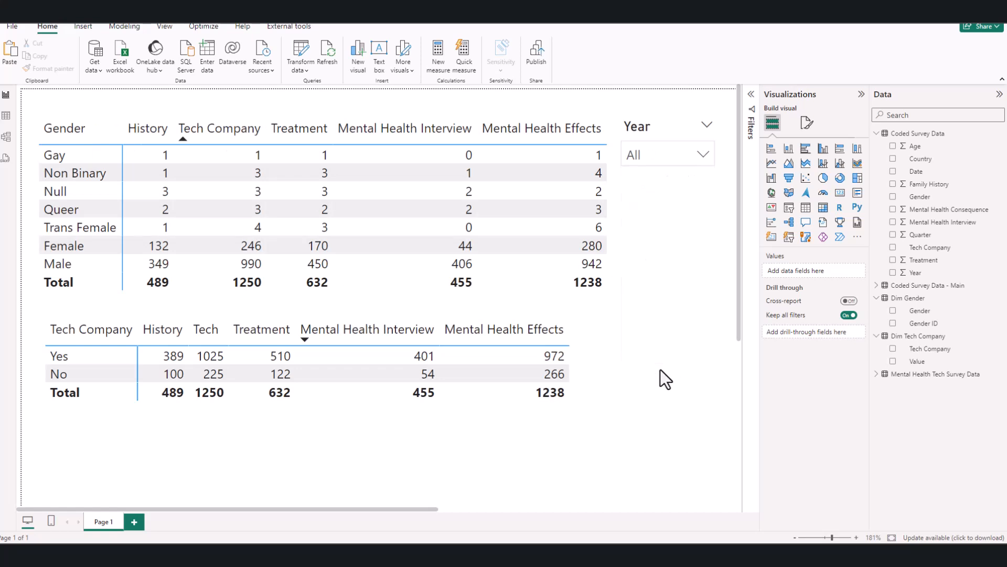
left_click(656, 226)
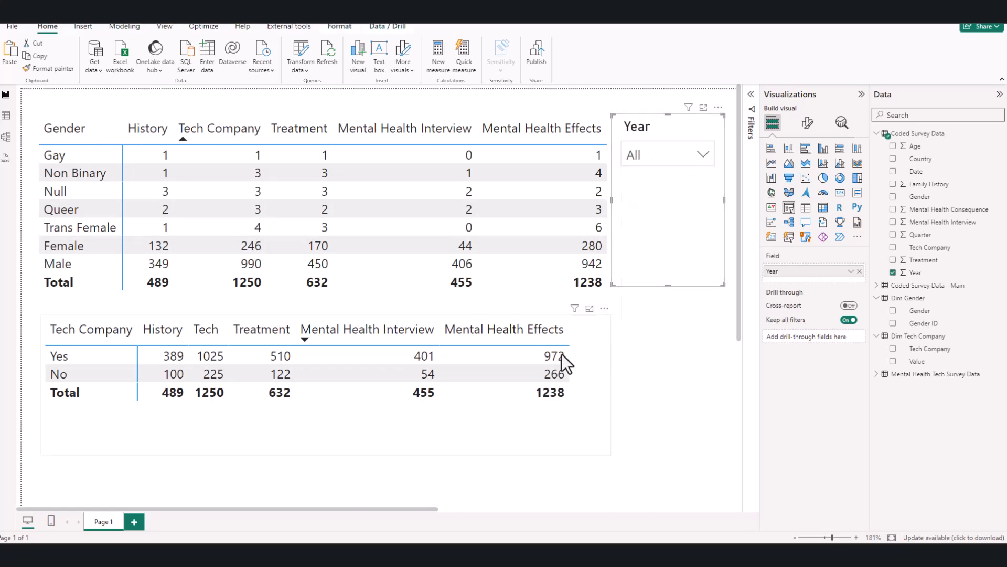